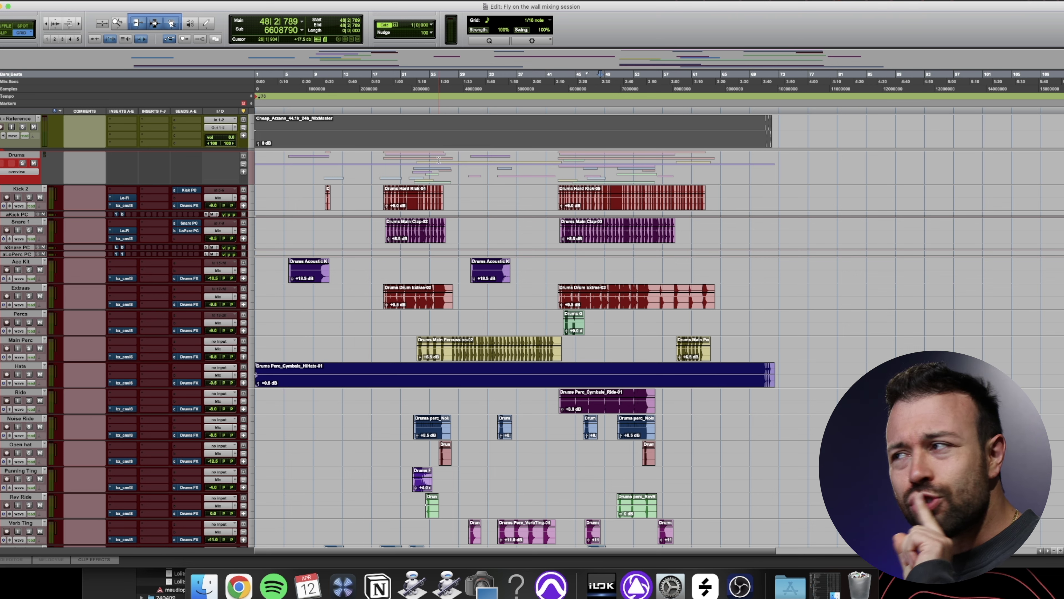
Play the session from around bar 21 to hear the current mix balance, and stop playback
{"action": "left_click", "coordinate": [403, 82]}
{"action": "key", "text": "space"}
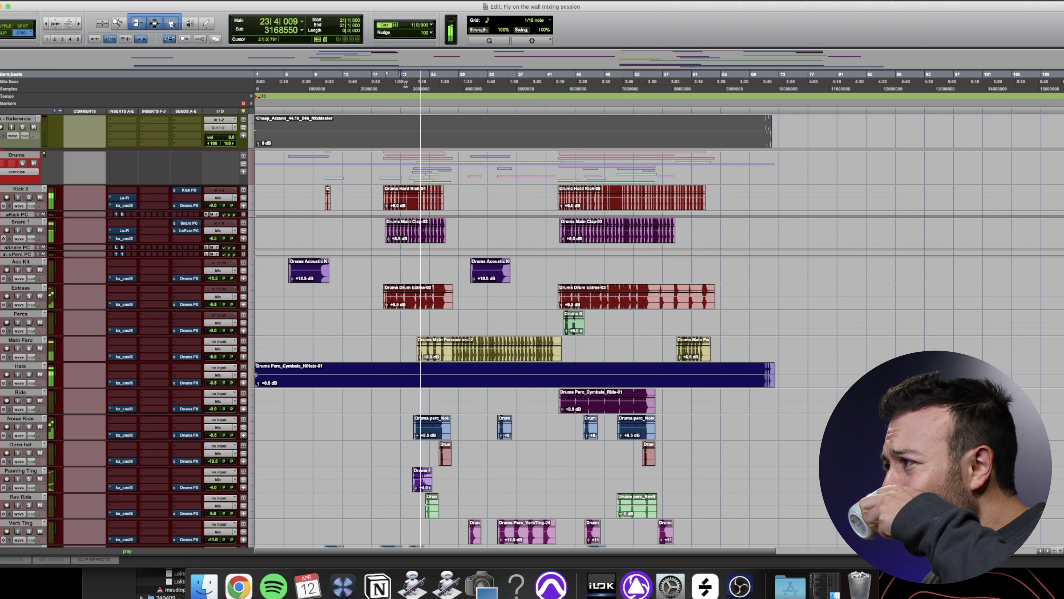
{"action": "key", "text": "space"}
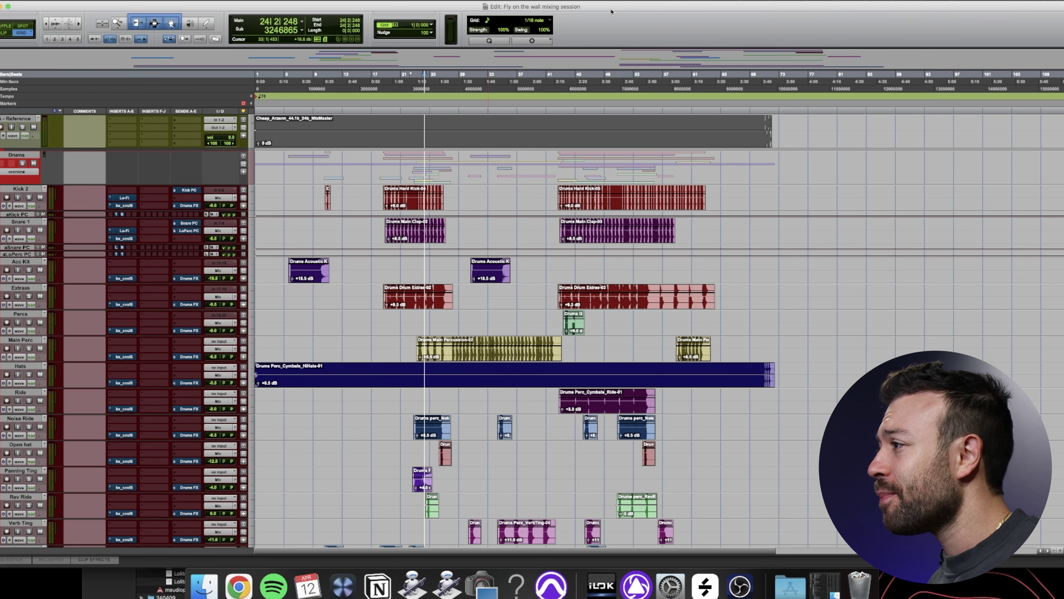
Lower the vAll VCA master fader to -8.4 dB in the Mix window
{"action": "key", "text": "super+equal"}
{"action": "scroll", "coordinate": [694, 144], "scroll_direction": "left", "scroll_amount": 20}
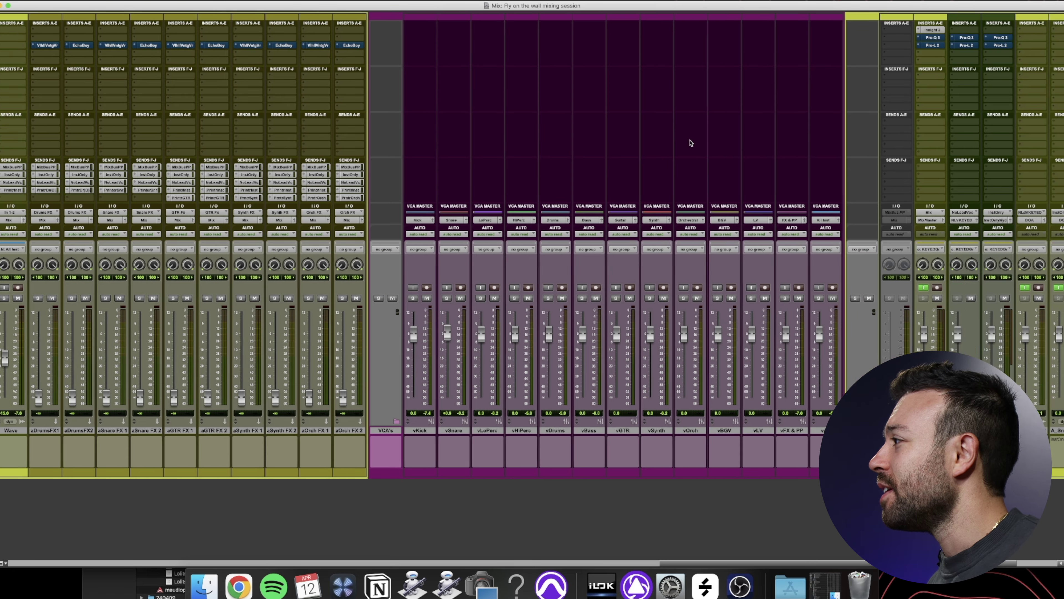
{"action": "key", "text": "super+equal"}
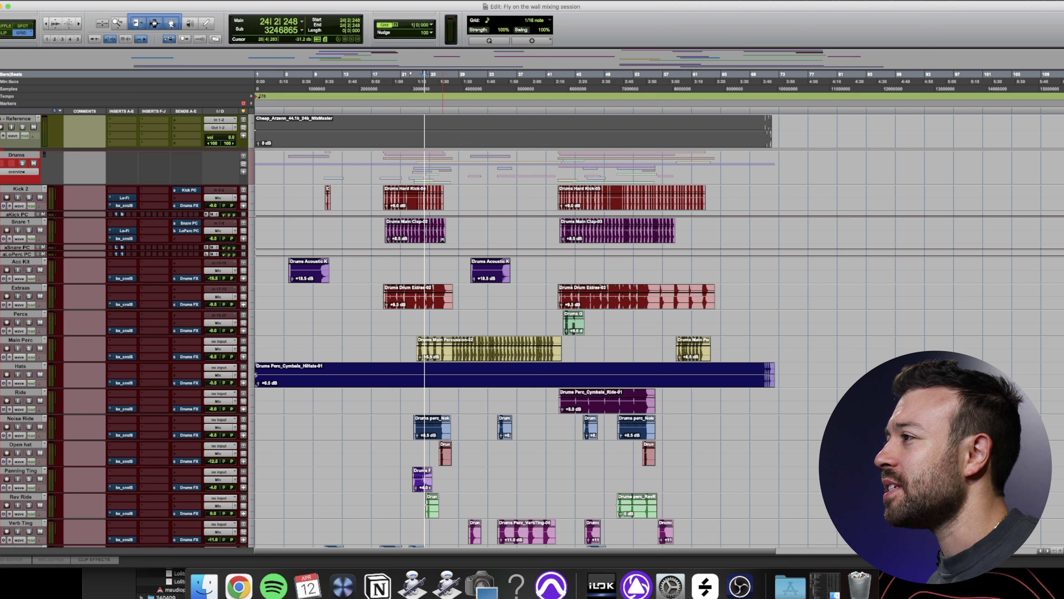
{"action": "key", "text": "super+equal"}
{"action": "key", "text": "super+equal"}
{"action": "key", "text": "super+equal"}
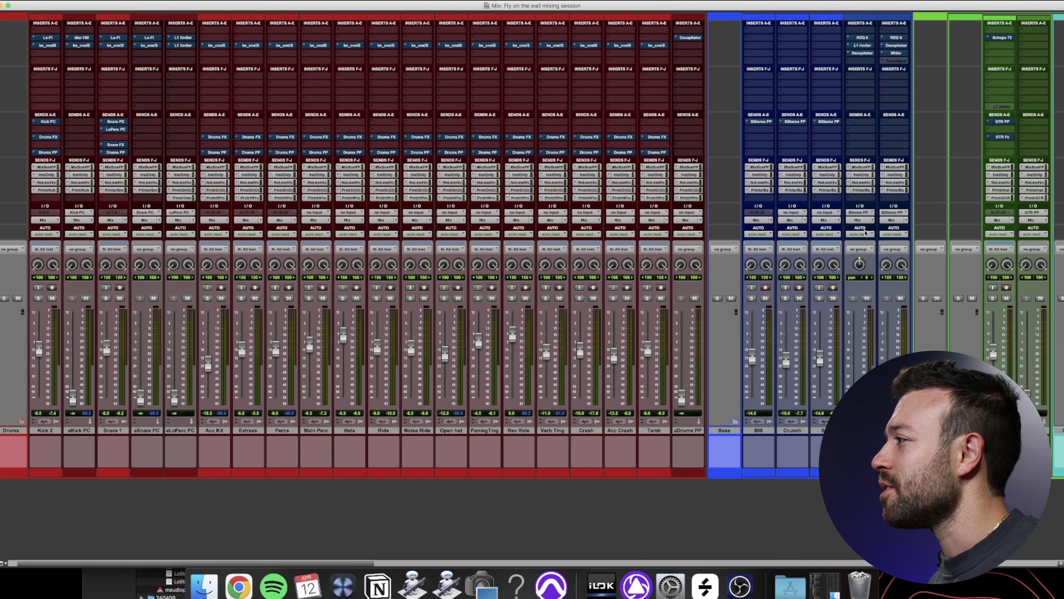
{"action": "scroll", "coordinate": [860, 231], "scroll_direction": "right", "scroll_amount": 15}
{"action": "scroll", "coordinate": [860, 231], "scroll_direction": "right", "scroll_amount": 20}
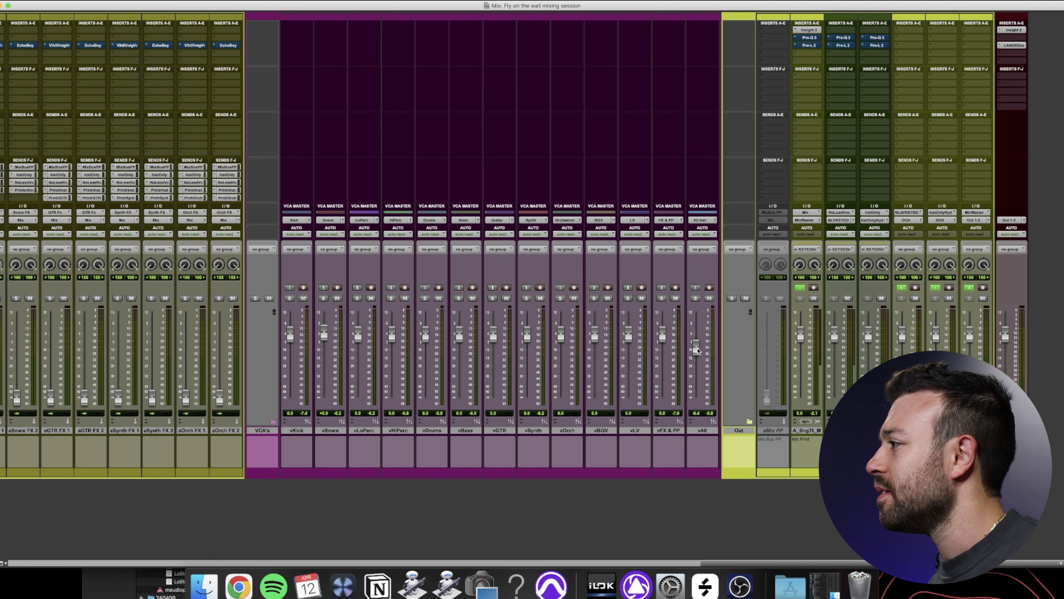
During playback, open Insight 2 on the mix print track and raise the vAll VCA fader to -6.2 dB
{"action": "key", "text": "super+equal"}
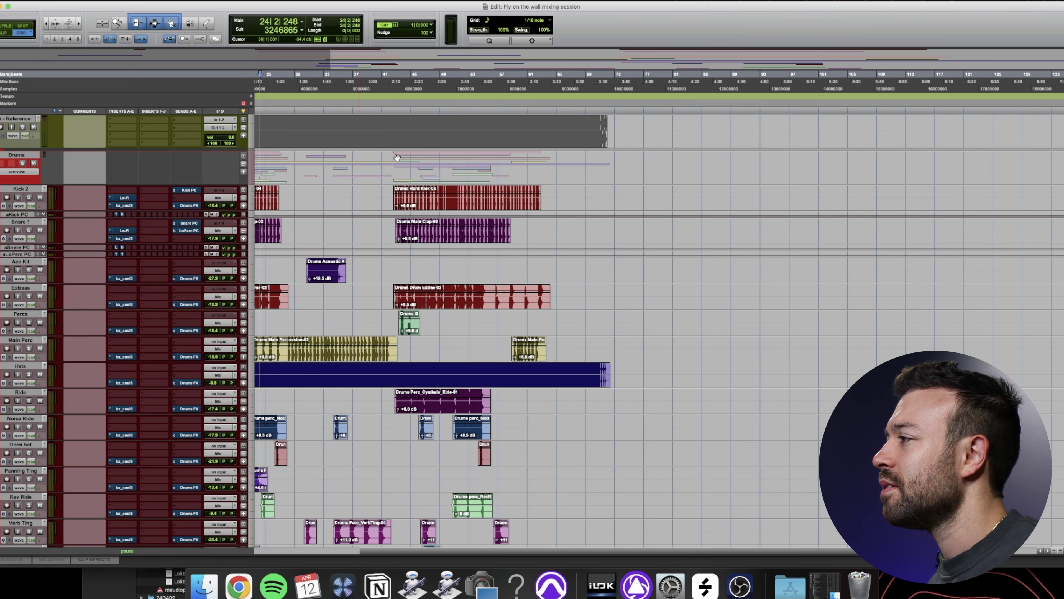
{"action": "key", "text": "super+equal"}
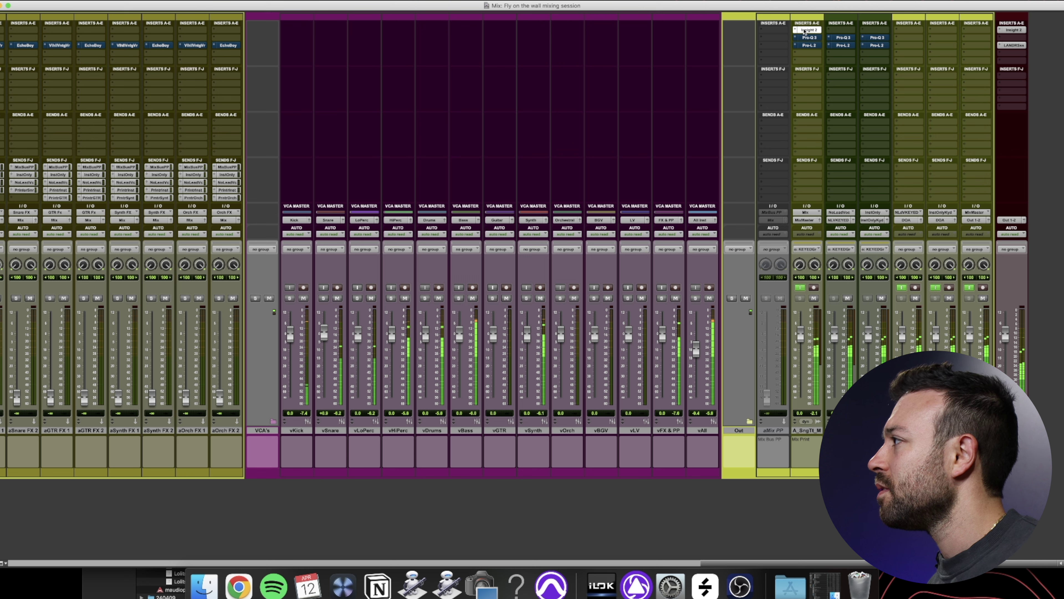
{"action": "left_click", "coordinate": [809, 30]}
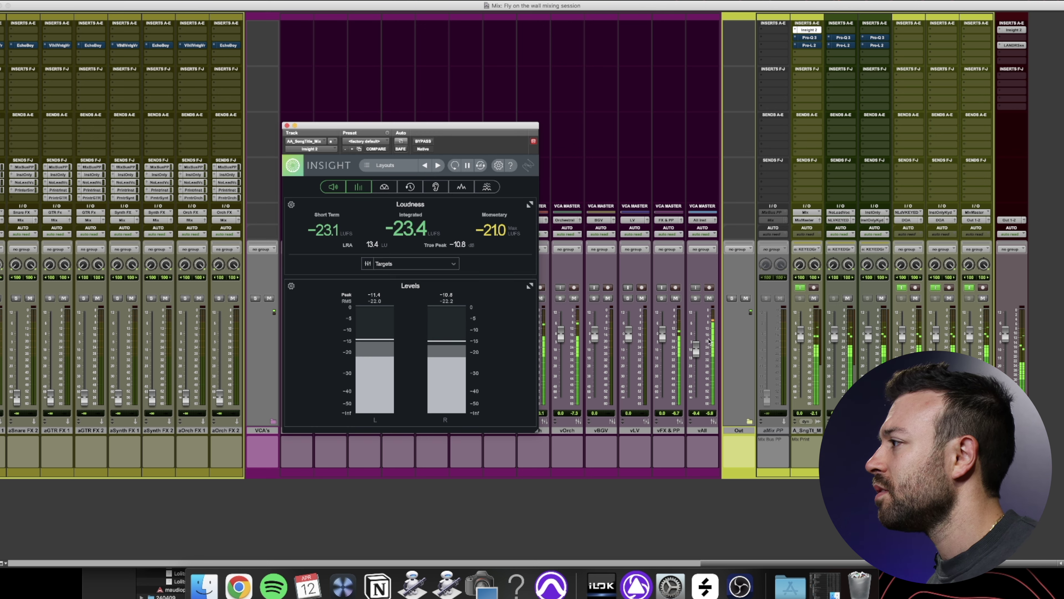
{"action": "left_click_drag", "start_coordinate": [695, 352], "coordinate": [696, 344]}
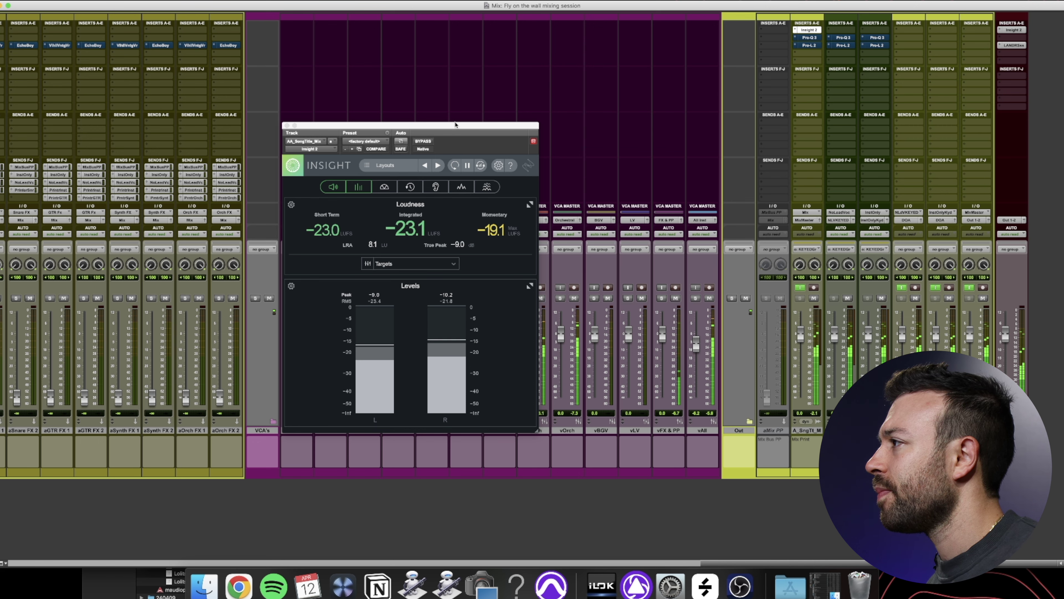
Set the vAll VCA fader to -6.4 dB while metering playback from bar 49, and close Insight 2
{"action": "left_click_drag", "start_coordinate": [482, 125], "coordinate": [313, 86]}
{"action": "key", "text": "super+equal"}
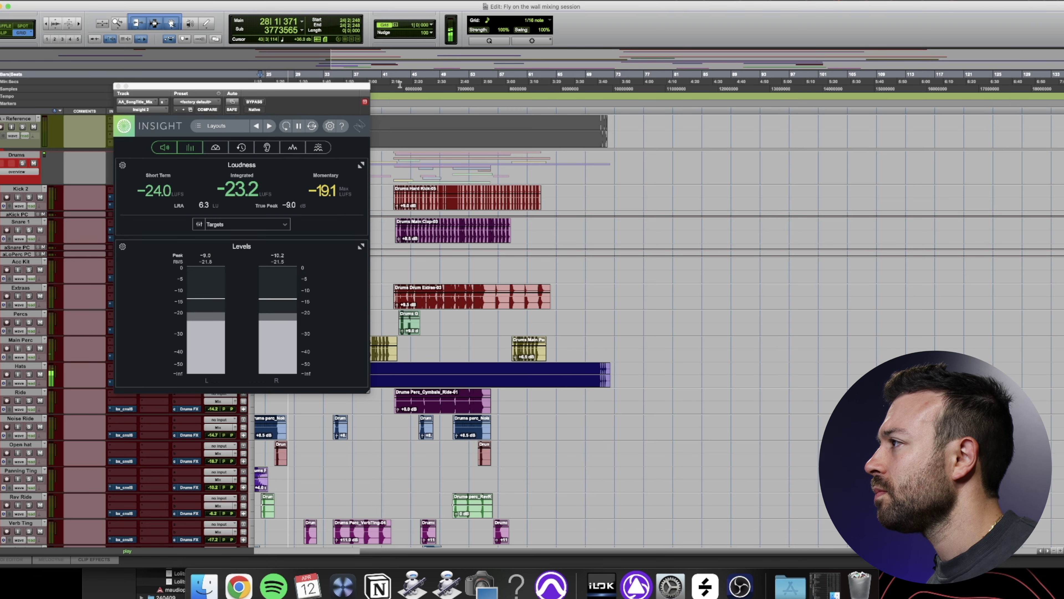
{"action": "left_click", "coordinate": [446, 83]}
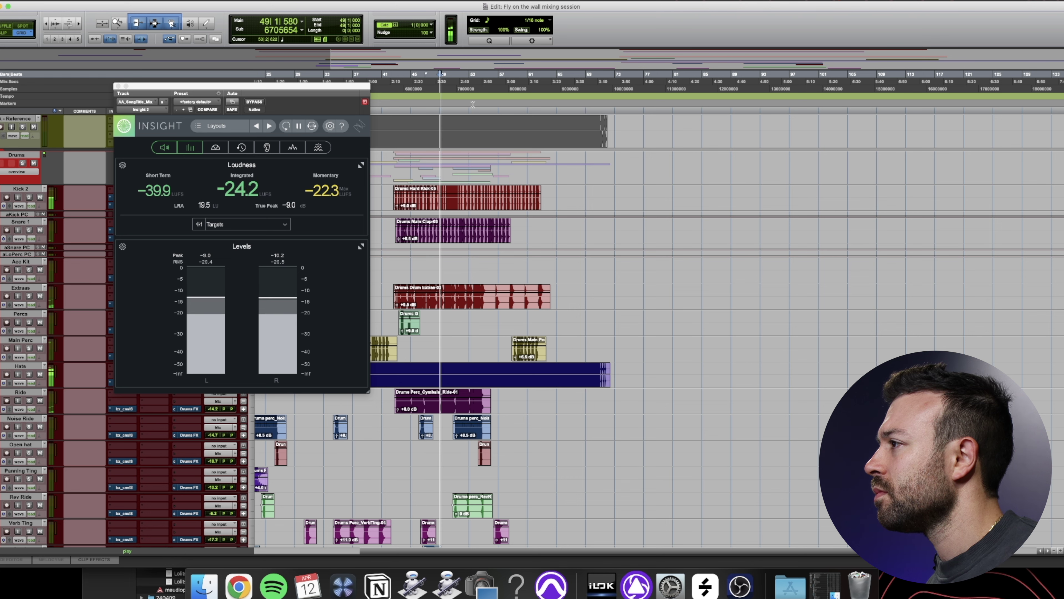
{"action": "key", "text": "super+equal"}
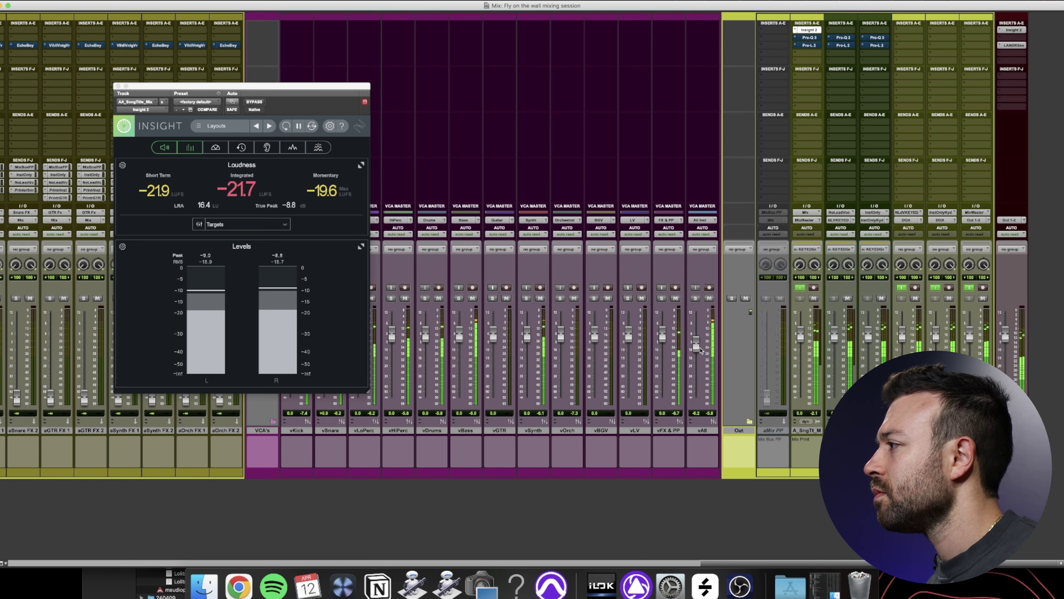
{"action": "left_click_drag", "start_coordinate": [699, 350], "coordinate": [700, 349]}
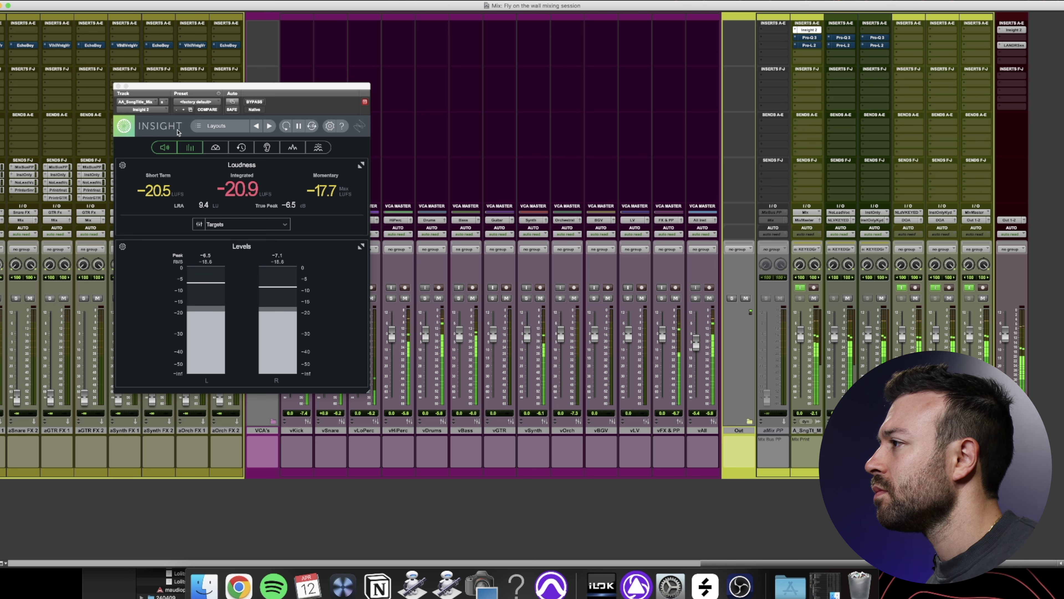
{"action": "left_click", "coordinate": [119, 86]}
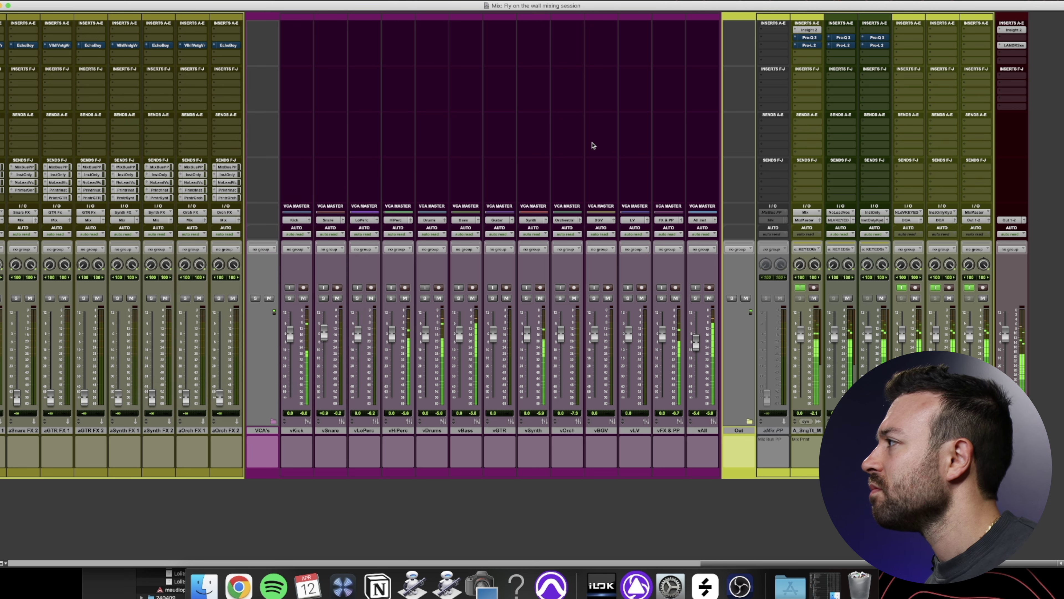
Play the drums from bar 19 in the Edit window and solo the Kick 2 track
{"action": "key", "text": "super+equal"}
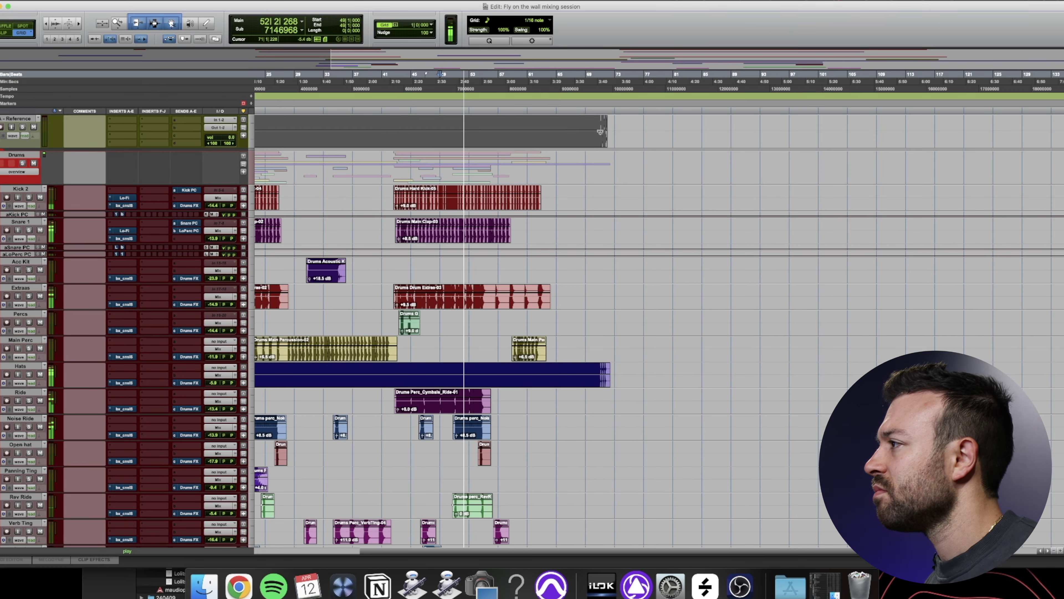
{"action": "right_click", "coordinate": [602, 135]}
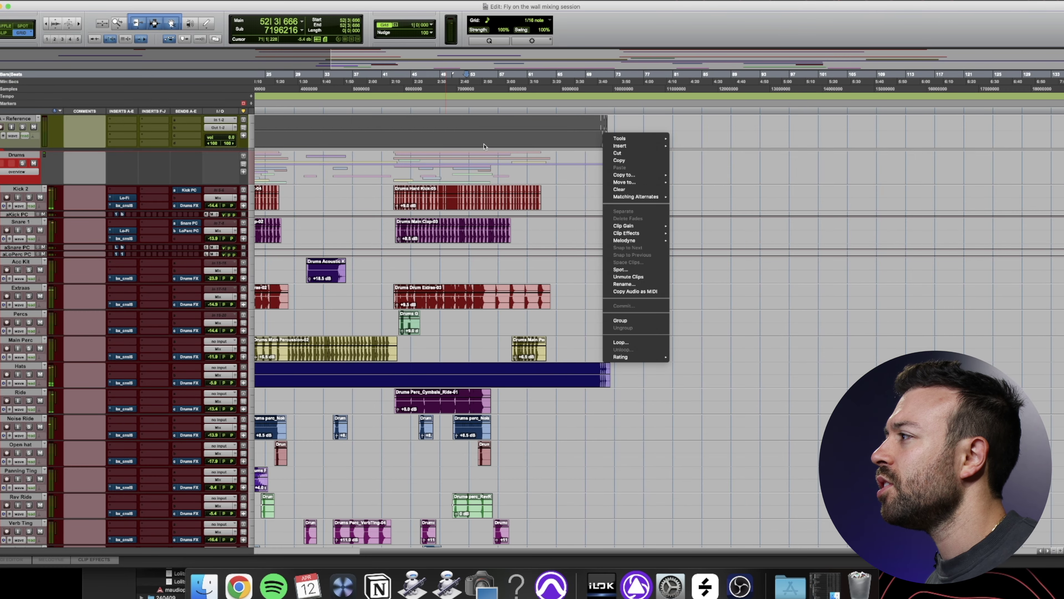
{"action": "left_click", "coordinate": [725, 123]}
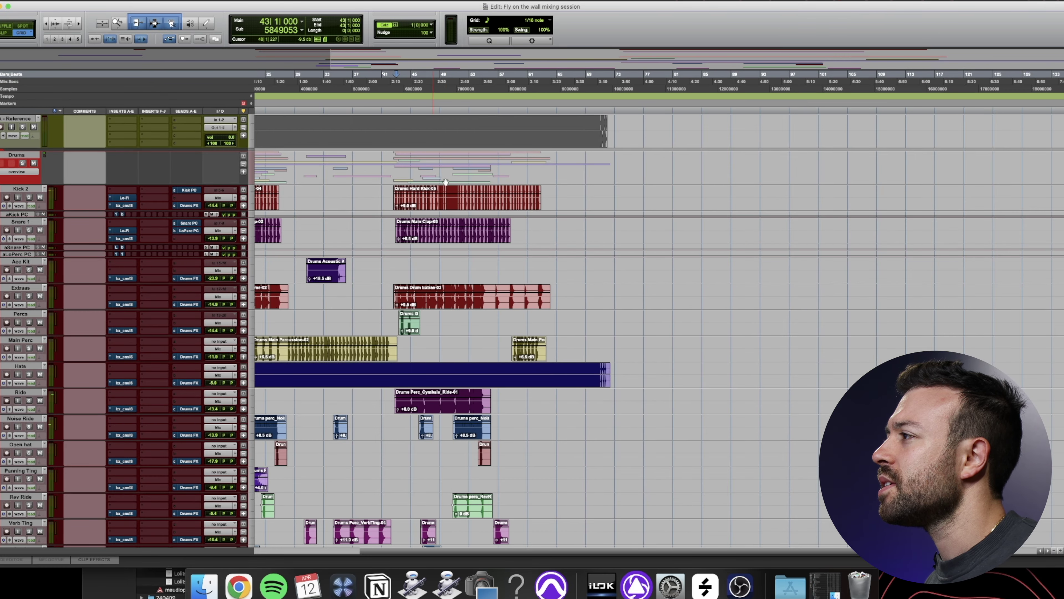
{"action": "scroll", "coordinate": [445, 182], "scroll_direction": "left", "scroll_amount": 5}
{"action": "left_click", "coordinate": [385, 87]}
{"action": "key", "text": "space"}
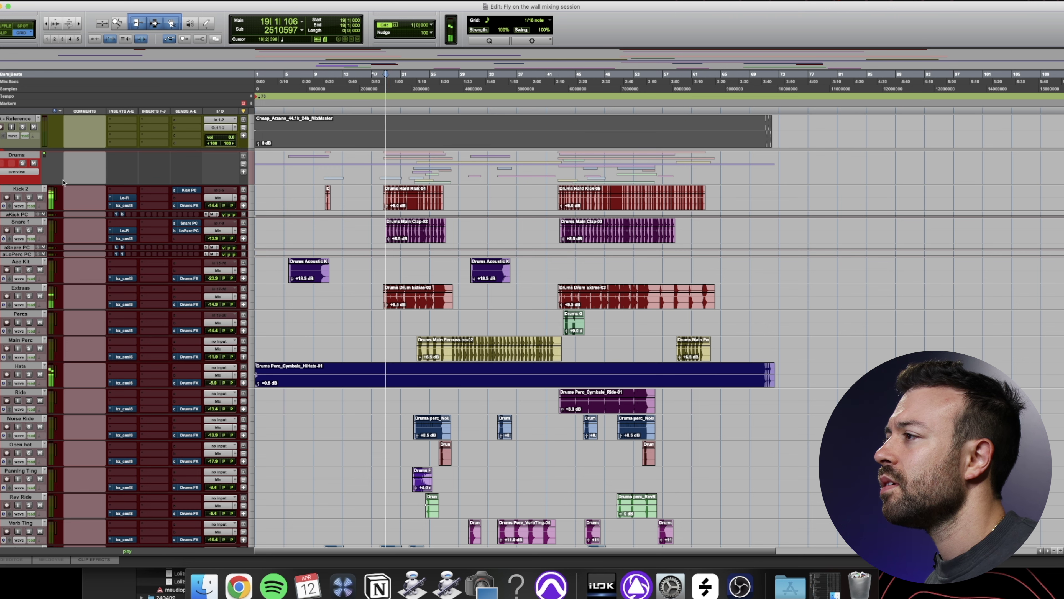
{"action": "key", "text": "t"}
{"action": "key", "text": "t"}
{"action": "key", "text": "t"}
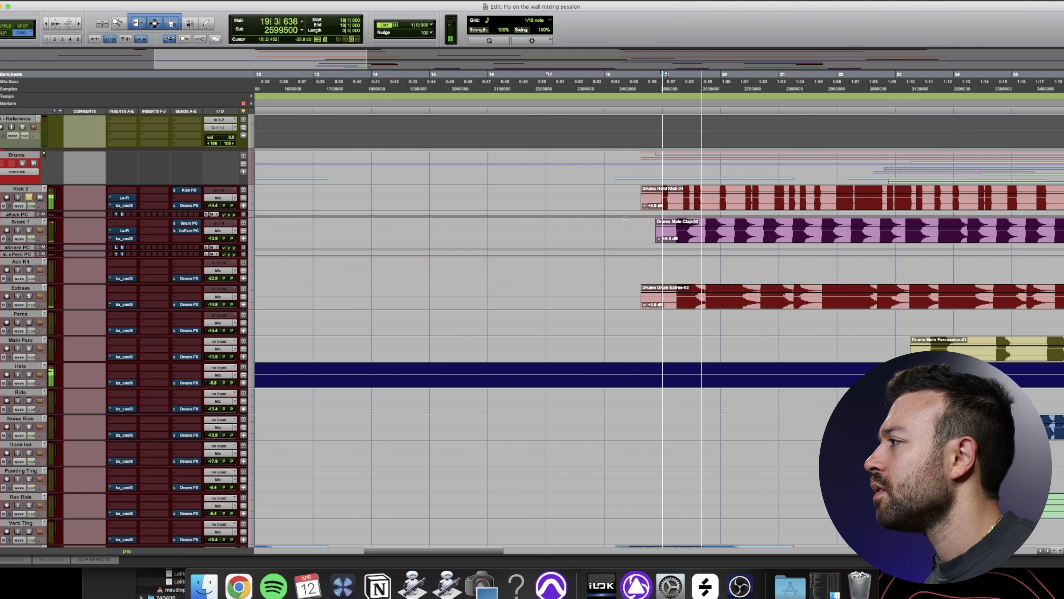
{"action": "key", "text": "t"}
{"action": "key", "text": "t"}
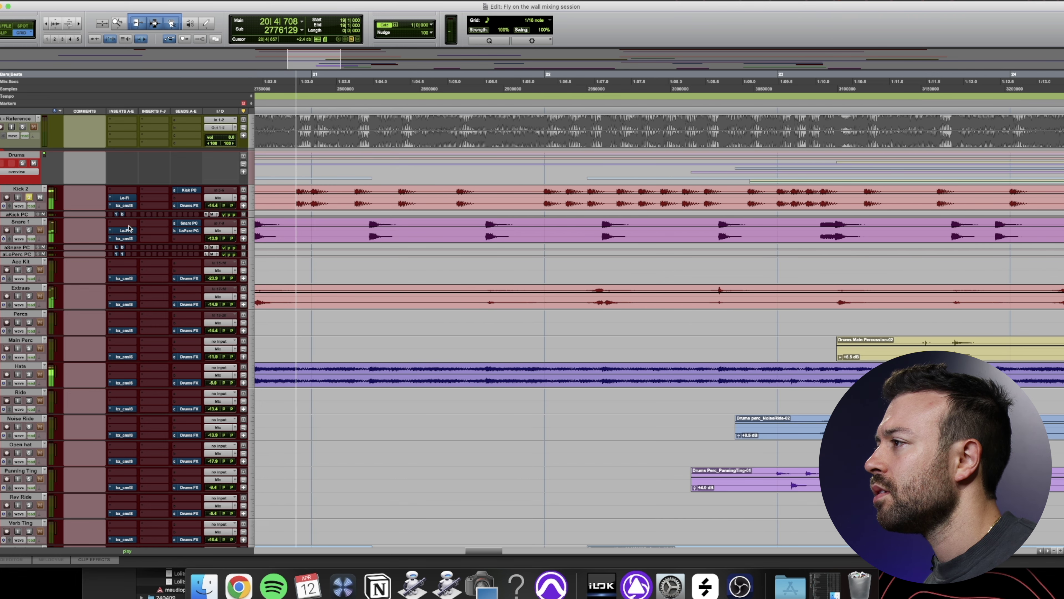
{"action": "key", "text": "space"}
Increase the drum track heights and zoom in on the Kick 2 waveform at bar 21
{"action": "left_click_drag", "start_coordinate": [119, 212], "coordinate": [123, 344]}
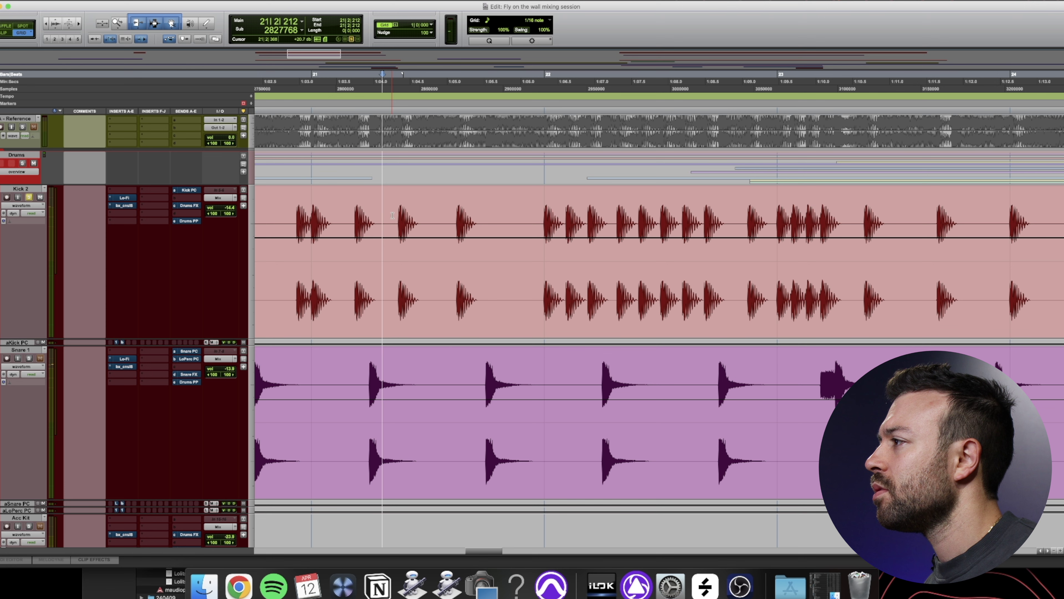
{"action": "left_click", "coordinate": [393, 231]}
{"action": "key", "text": "t"}
{"action": "key", "text": "t"}
{"action": "key", "text": "t"}
{"action": "key", "text": "t"}
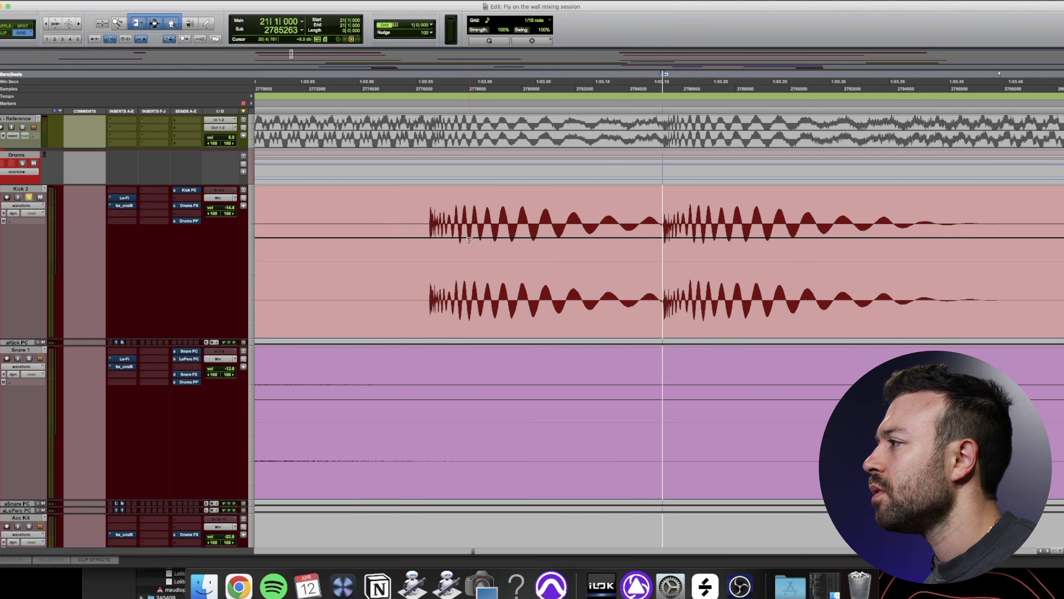
Play the soloed kick from bar 19 and open the Insight 2 spectrum view on the mix print track
{"action": "key", "text": "r"}
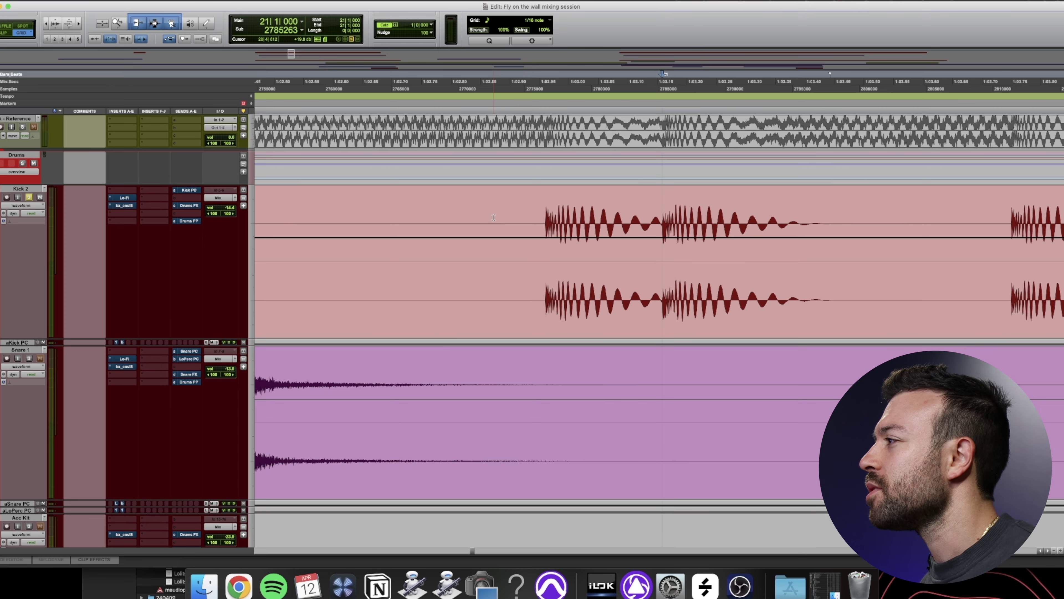
{"action": "key", "text": "r"}
{"action": "key", "text": "r"}
{"action": "key", "text": "r"}
{"action": "key", "text": "r"}
{"action": "key", "text": "space"}
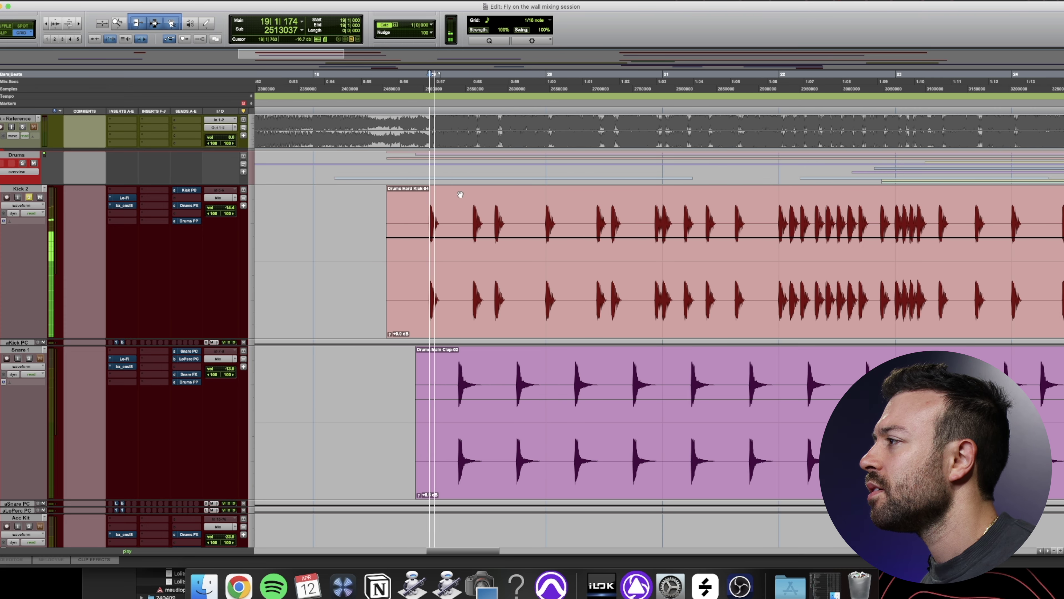
{"action": "key", "text": "t"}
{"action": "key", "text": "t"}
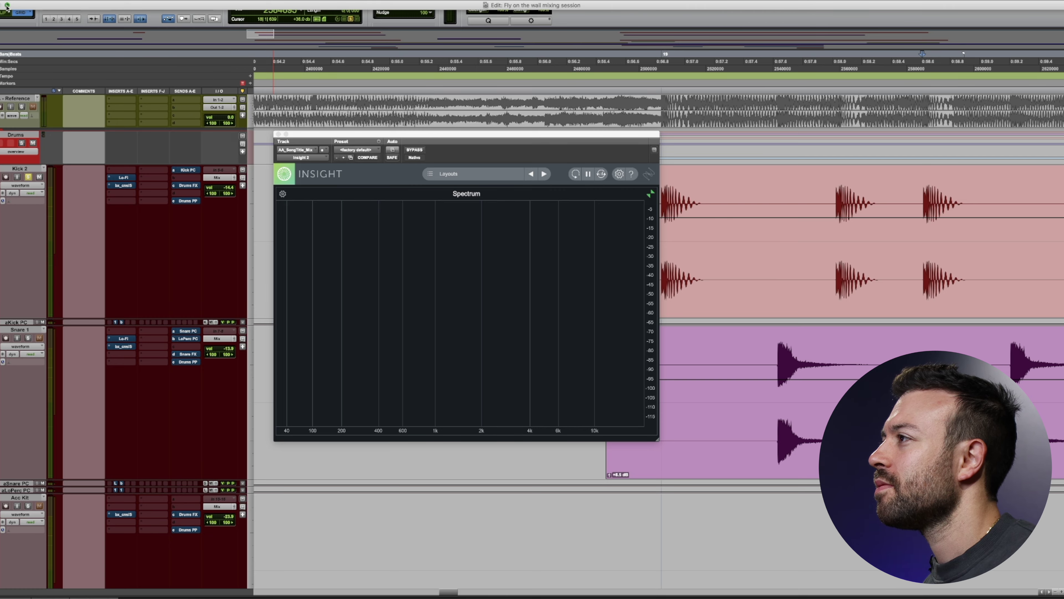
Set the grid value to 1/8 note
{"action": "left_click", "coordinate": [7, 6]}
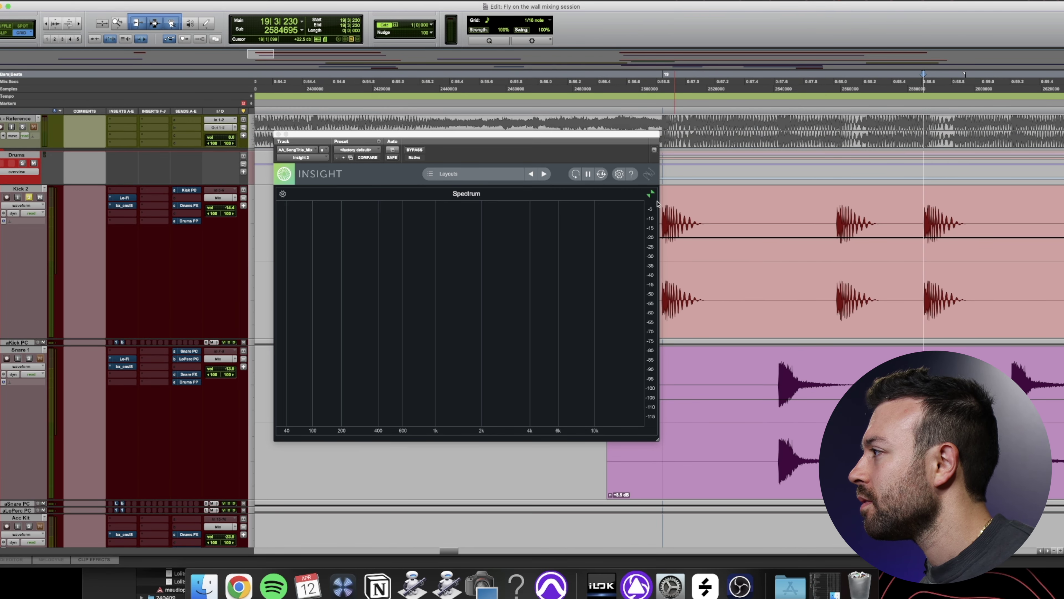
{"action": "key", "text": "t"}
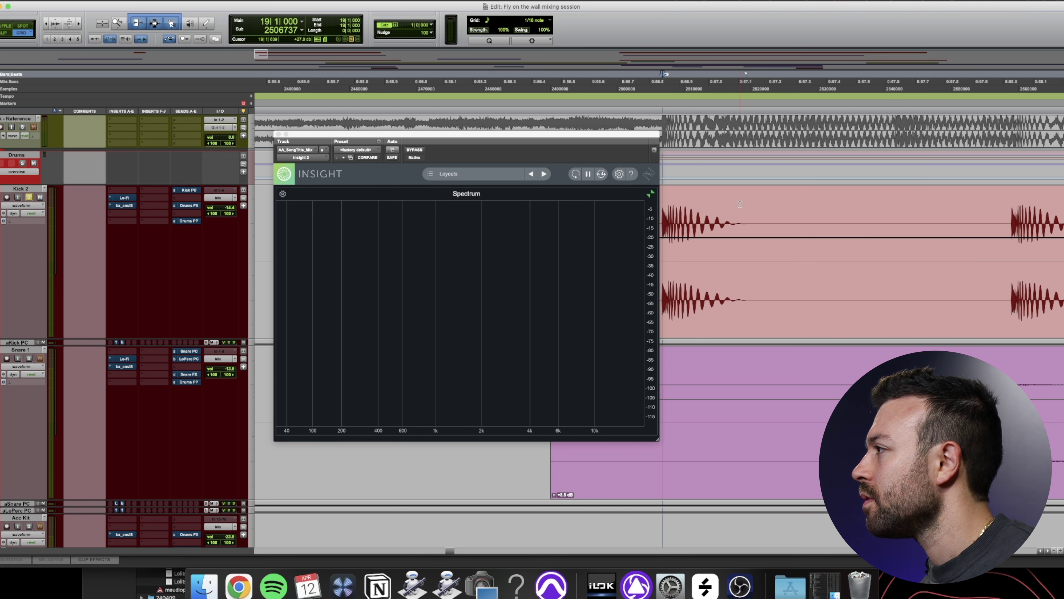
{"action": "left_click", "coordinate": [398, 23]}
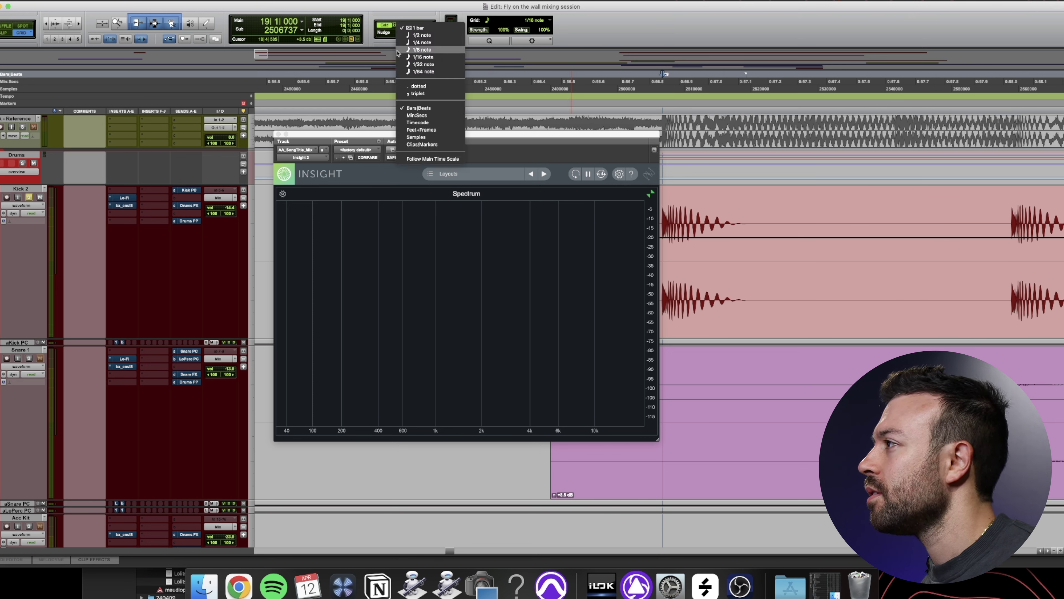
{"action": "left_click", "coordinate": [423, 62]}
Play the first Kick 2 hit at bar 19 with the Insight spectrum moved aside, and examine its frequency content and waveform
{"action": "left_click_drag", "start_coordinate": [768, 194], "coordinate": [666, 198]}
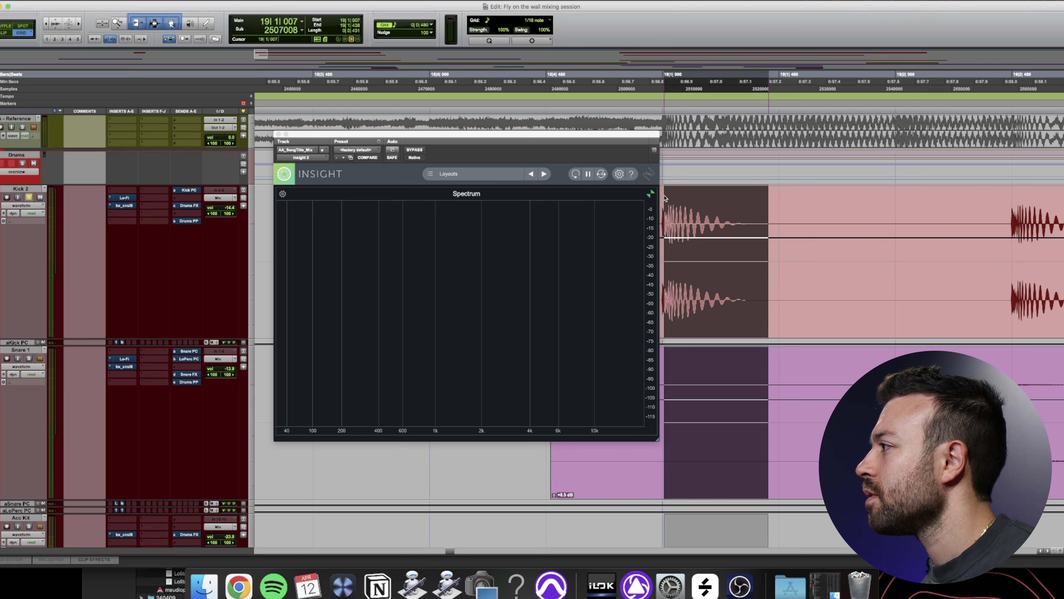
{"action": "left_click", "coordinate": [752, 201]}
{"action": "key", "text": "space"}
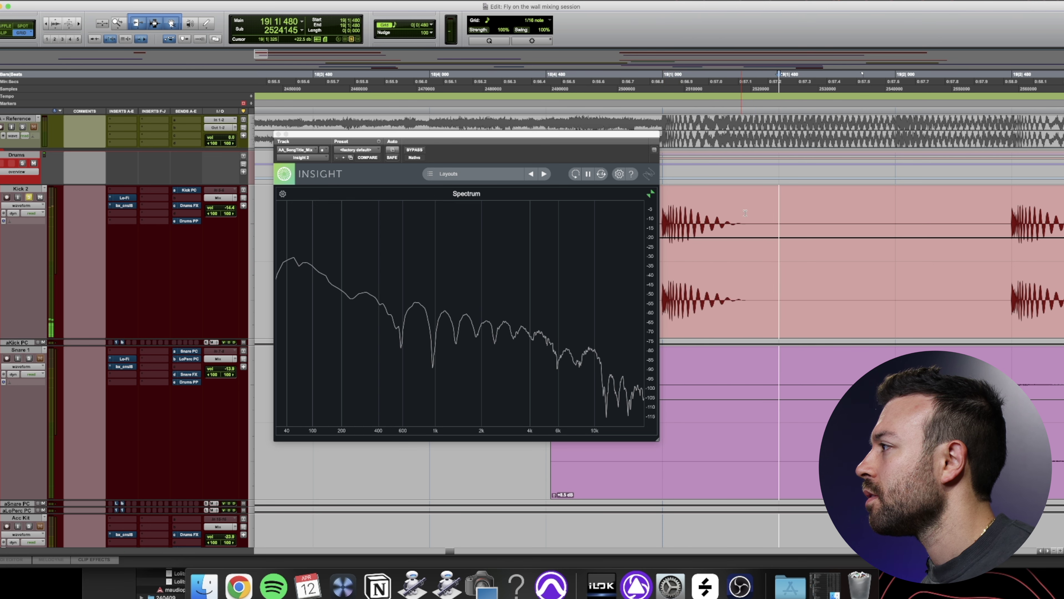
{"action": "left_click_drag", "start_coordinate": [745, 213], "coordinate": [677, 213]}
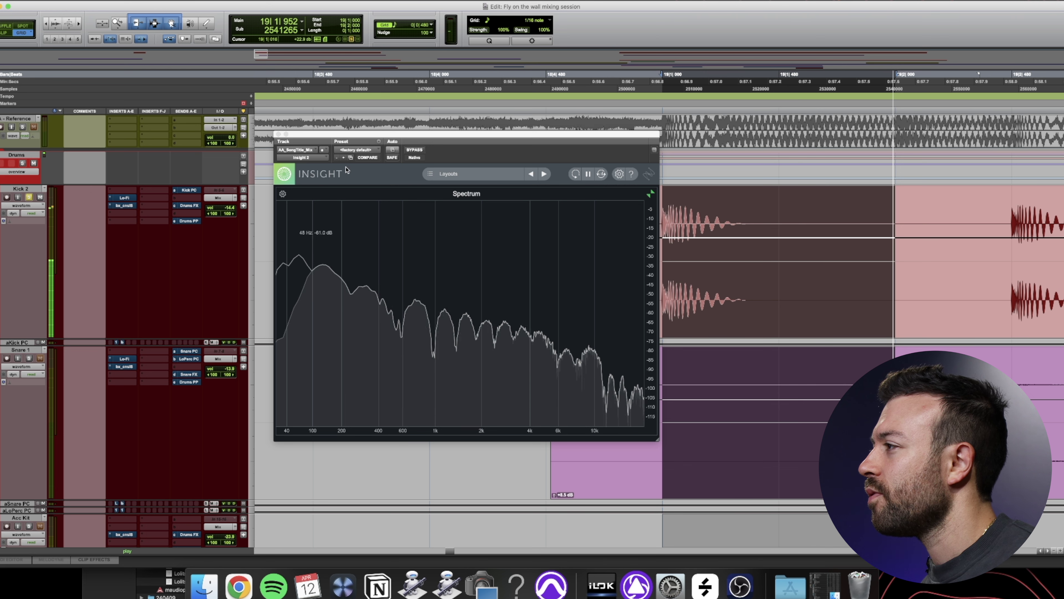
{"action": "left_click_drag", "start_coordinate": [348, 135], "coordinate": [162, 161]}
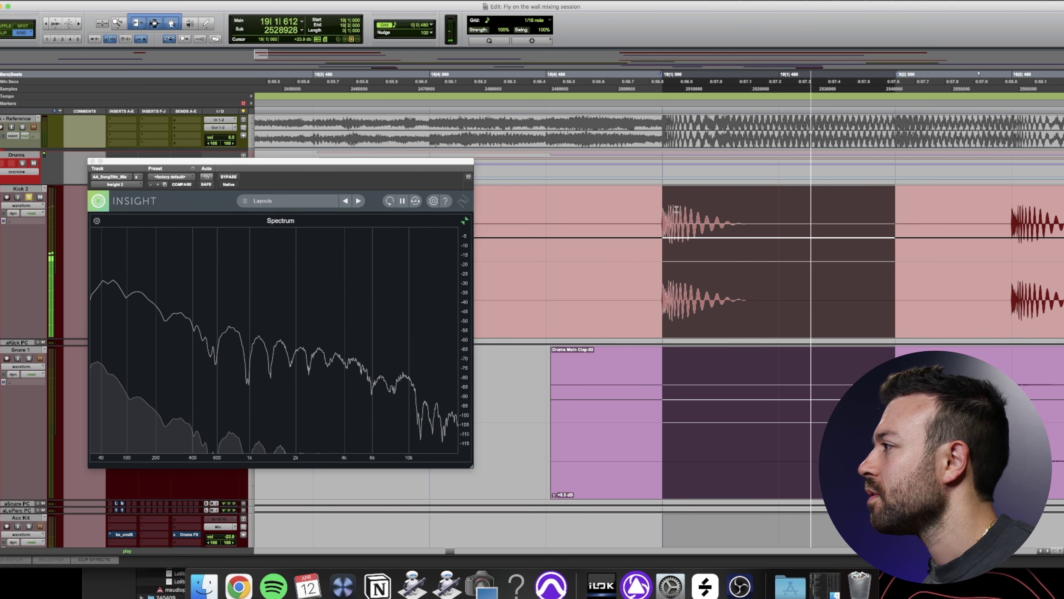
{"action": "key", "text": "space"}
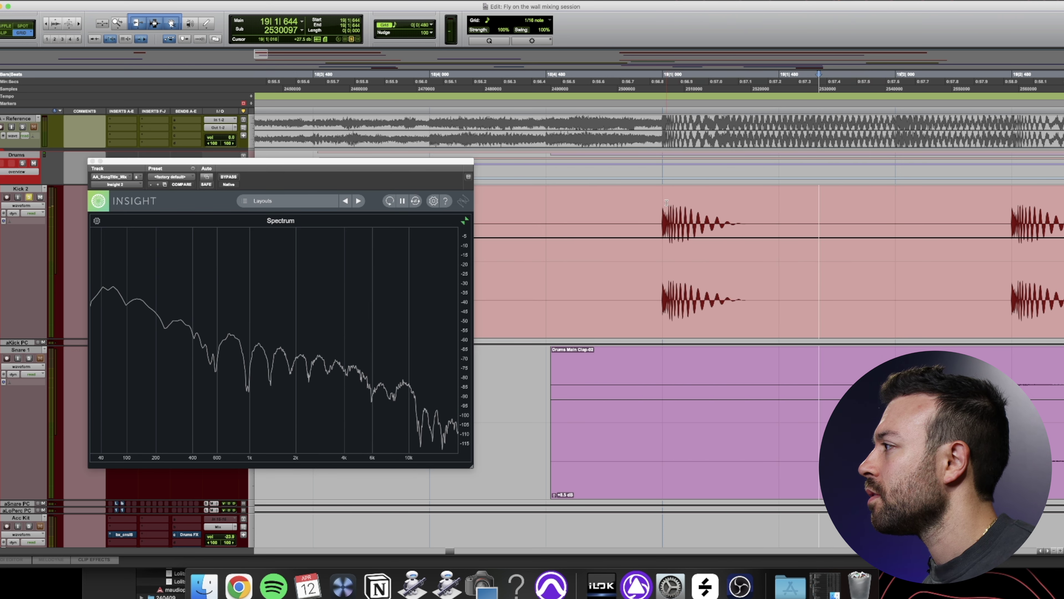
{"action": "left_click_drag", "start_coordinate": [666, 202], "coordinate": [840, 210]}
{"action": "key", "text": "super+bracketright"}
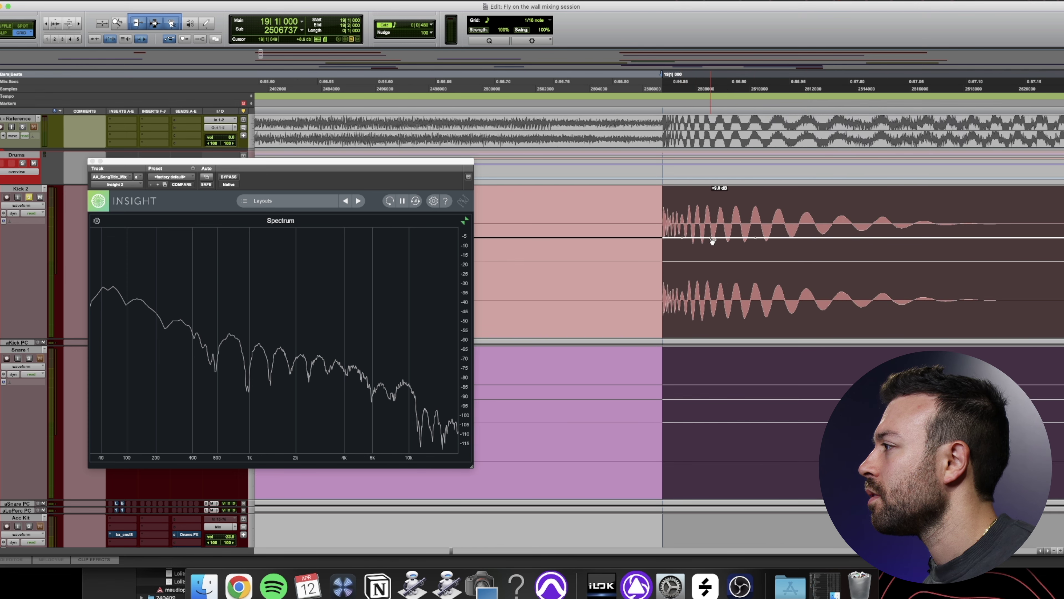
Shape the clip gain line of the first Kick 2 hit at bar 19, raising the transient slightly and dipping the body before it recovers
{"action": "left_click_drag", "start_coordinate": [714, 247], "coordinate": [698, 247]}
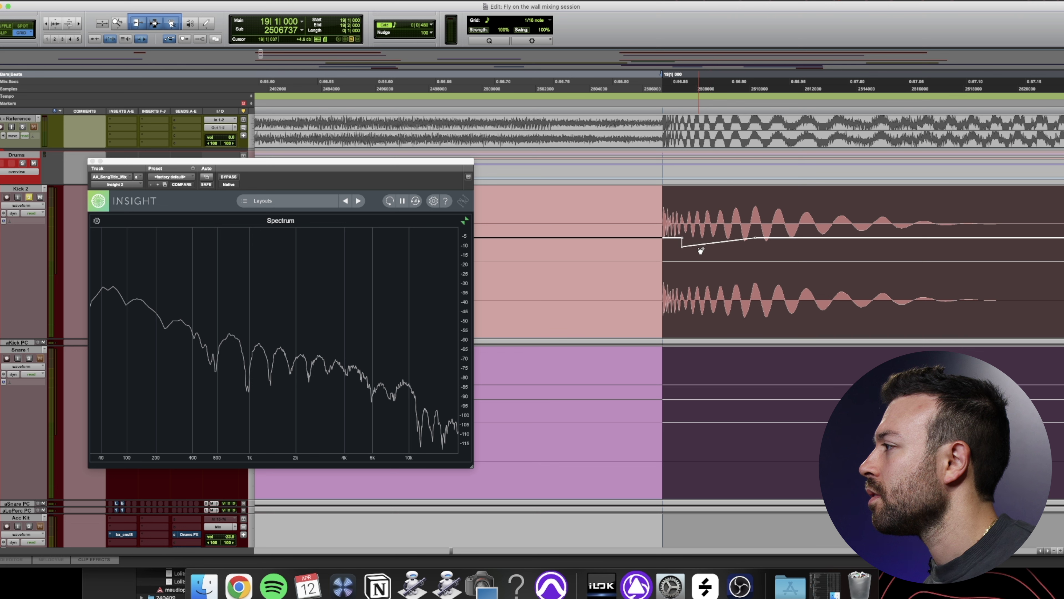
{"action": "key", "text": "super+z"}
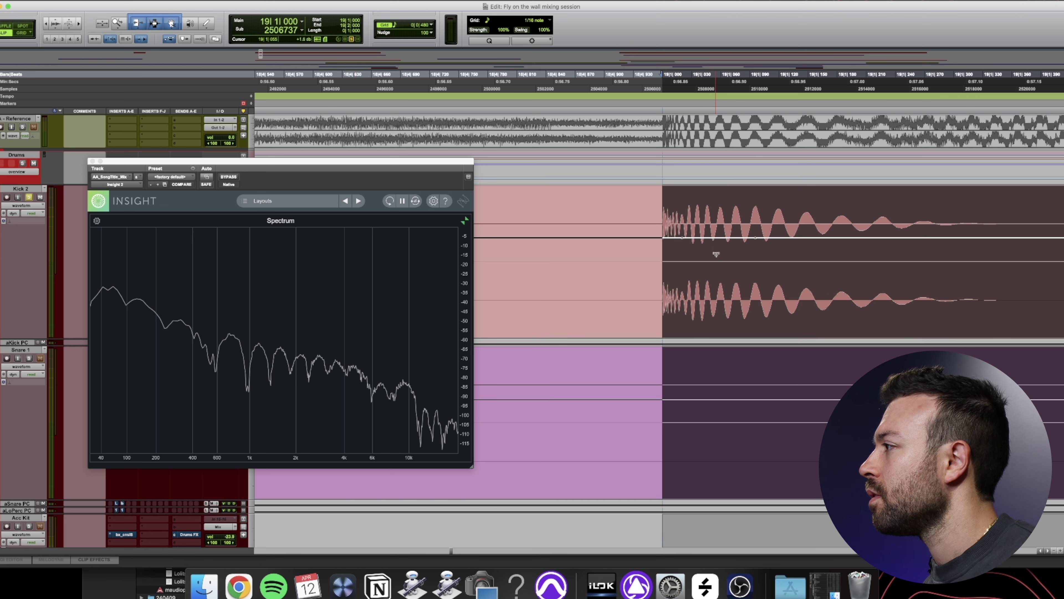
{"action": "left_click_drag", "start_coordinate": [717, 252], "coordinate": [716, 257]}
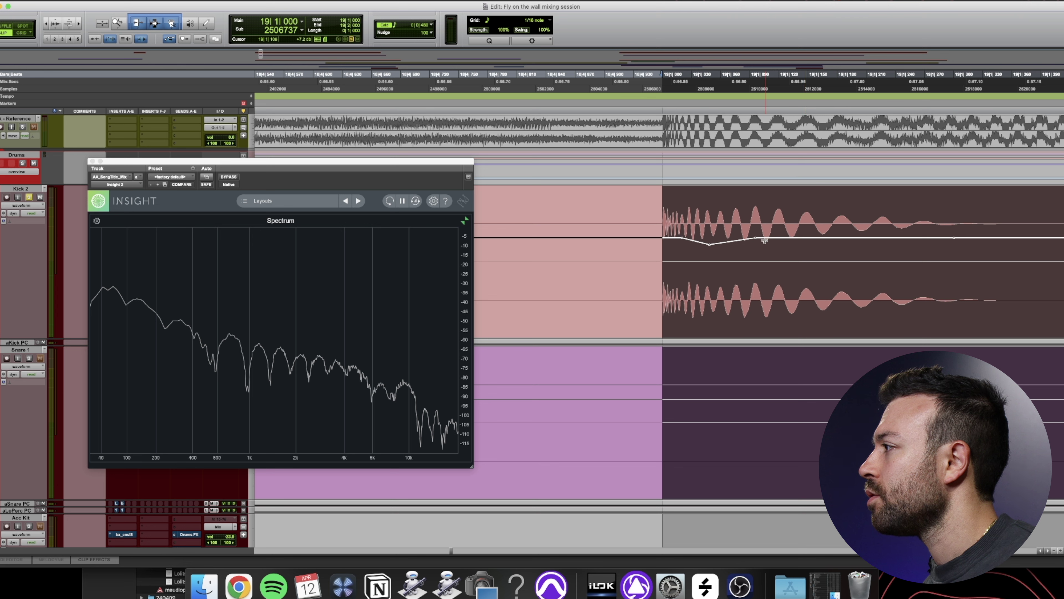
{"action": "left_click_drag", "start_coordinate": [756, 240], "coordinate": [760, 252]}
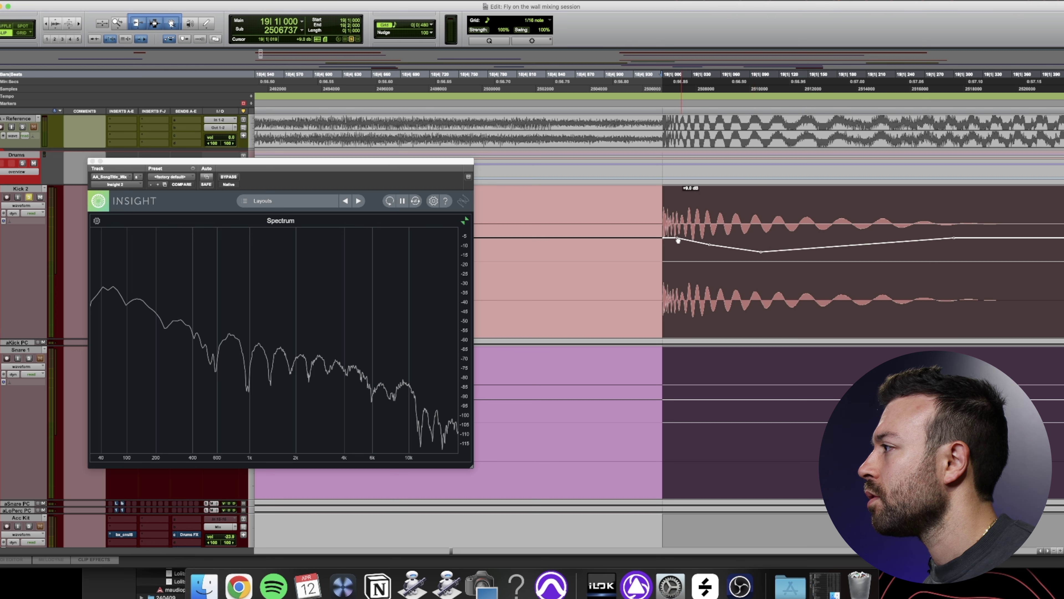
{"action": "left_click_drag", "start_coordinate": [678, 240], "coordinate": [674, 235]}
{"action": "key", "text": "super+z"}
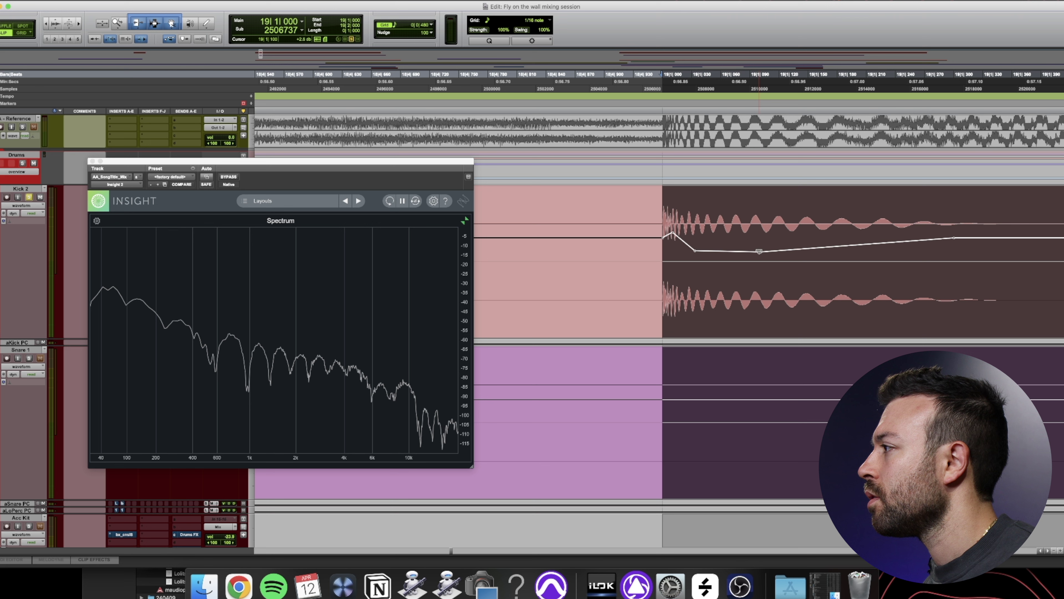
{"action": "left_click_drag", "start_coordinate": [763, 254], "coordinate": [772, 258]}
{"action": "key", "text": "r"}
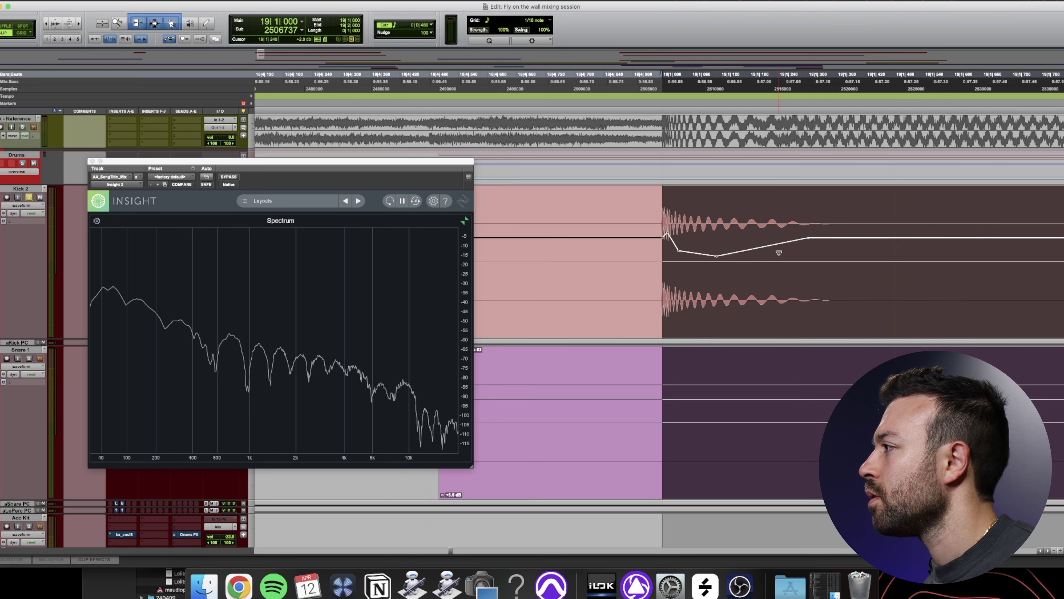
Play the clip-gain-shaped kick hit at bar 19 and move the Insight window clear of the Kick 2 waveform
{"action": "key", "text": "space"}
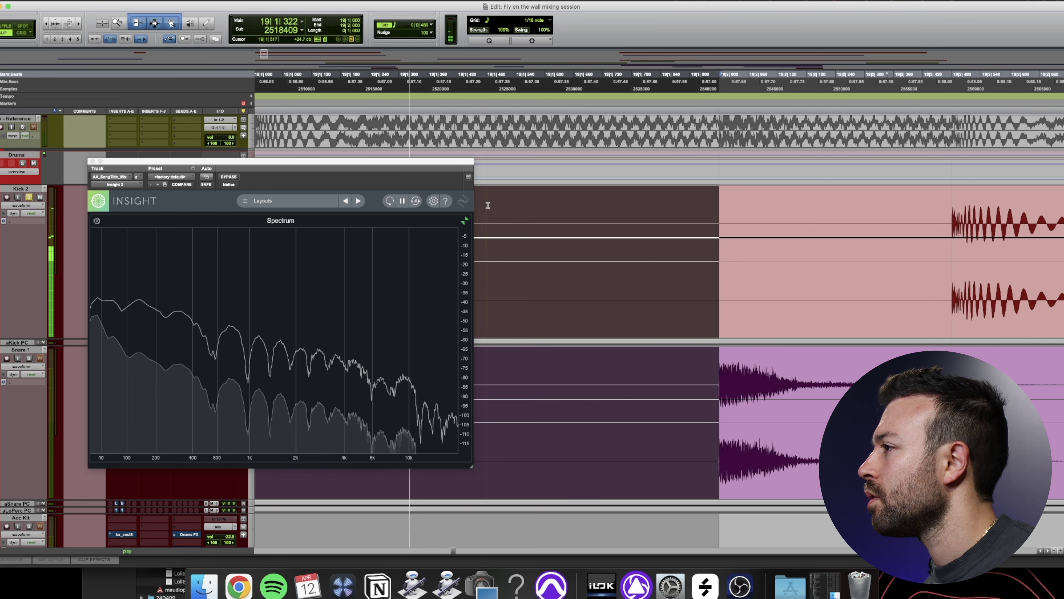
{"action": "left_click_drag", "start_coordinate": [293, 165], "coordinate": [827, 256]}
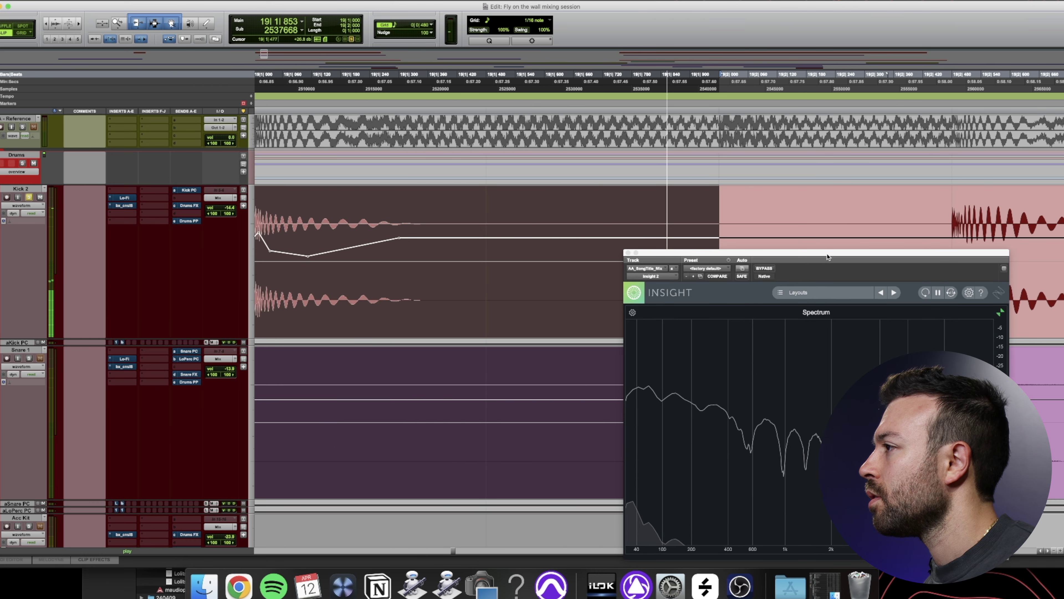
{"action": "key", "text": "r"}
{"action": "key", "text": "r"}
{"action": "key", "text": "r"}
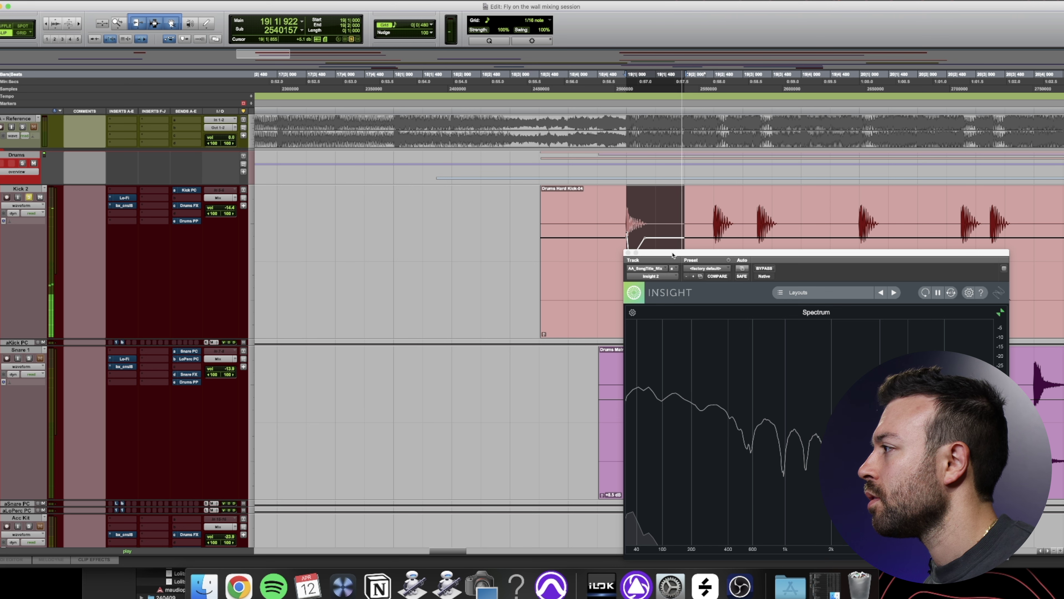
{"action": "left_click_drag", "start_coordinate": [676, 252], "coordinate": [800, 289]}
Copy the unedited second kick hit onto a new playlist lane below Kick 2, aligned to the first hit at bar 19
{"action": "mouse_move", "coordinate": [689, 201]}
{"action": "left_mouse_down"}
{"action": "mouse_move", "coordinate": [739, 199]}
{"action": "mouse_move", "coordinate": [710, 203]}
{"action": "left_mouse_up"}
{"action": "key", "text": "n"}
{"action": "left_click", "coordinate": [729, 200]}
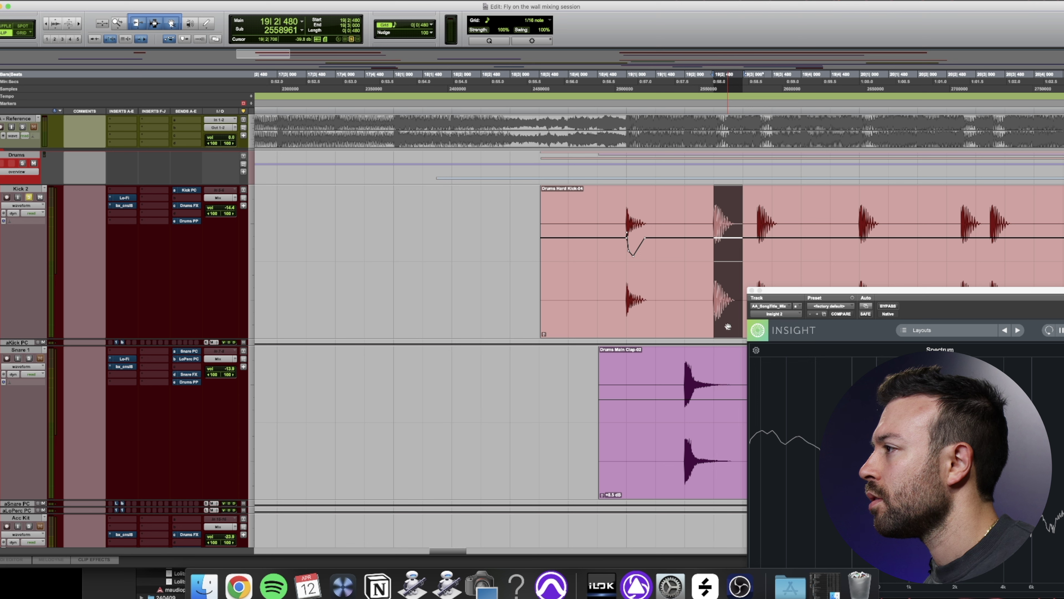
{"action": "left_click_drag", "start_coordinate": [728, 326], "coordinate": [438, 320]}
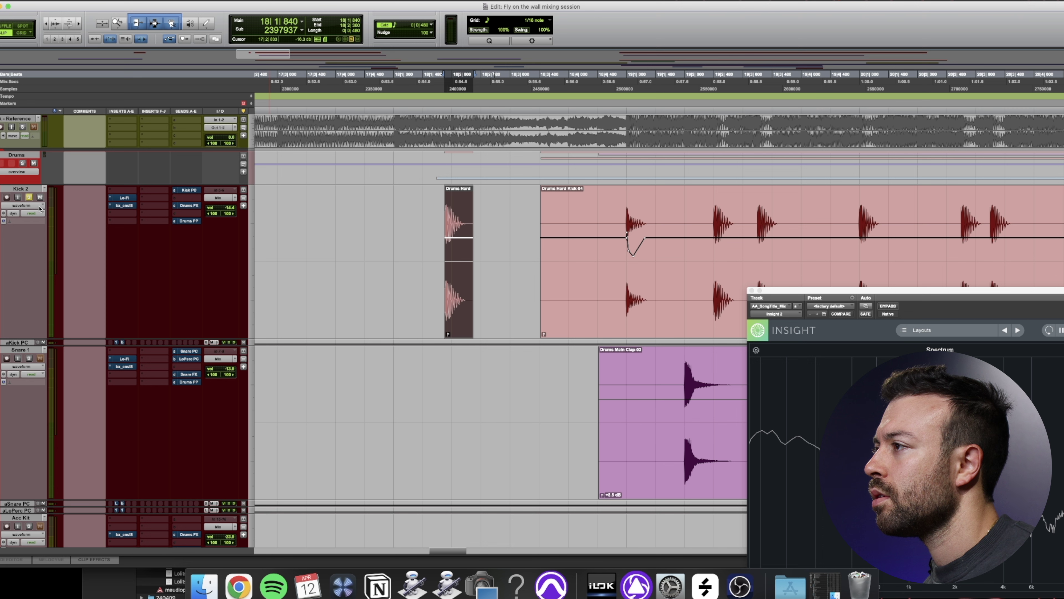
{"action": "left_click", "coordinate": [40, 205]}
{"action": "left_click", "coordinate": [26, 227]}
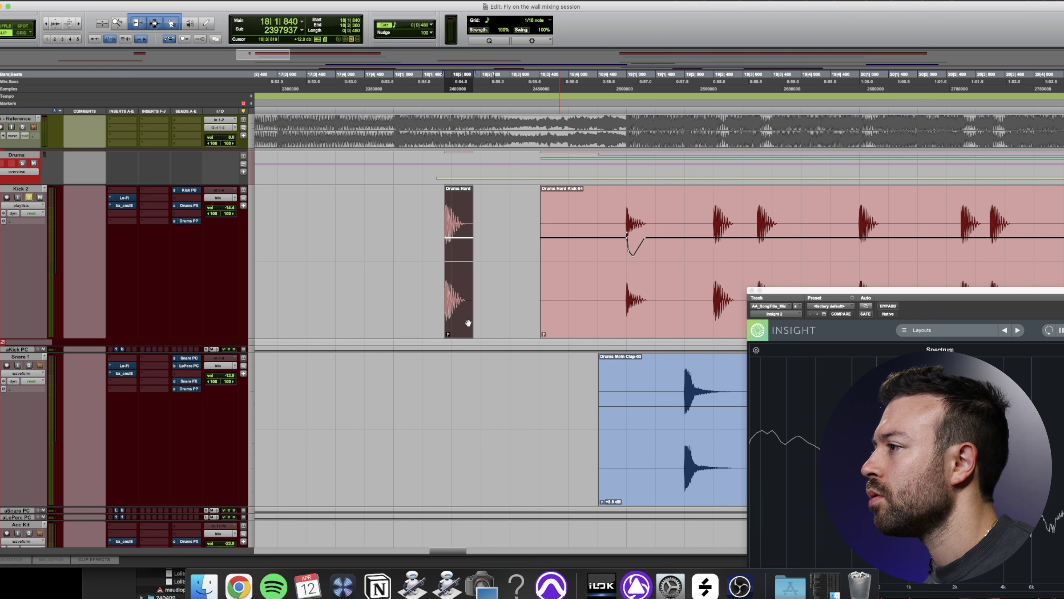
{"action": "left_click_drag", "start_coordinate": [533, 348], "coordinate": [644, 344]}
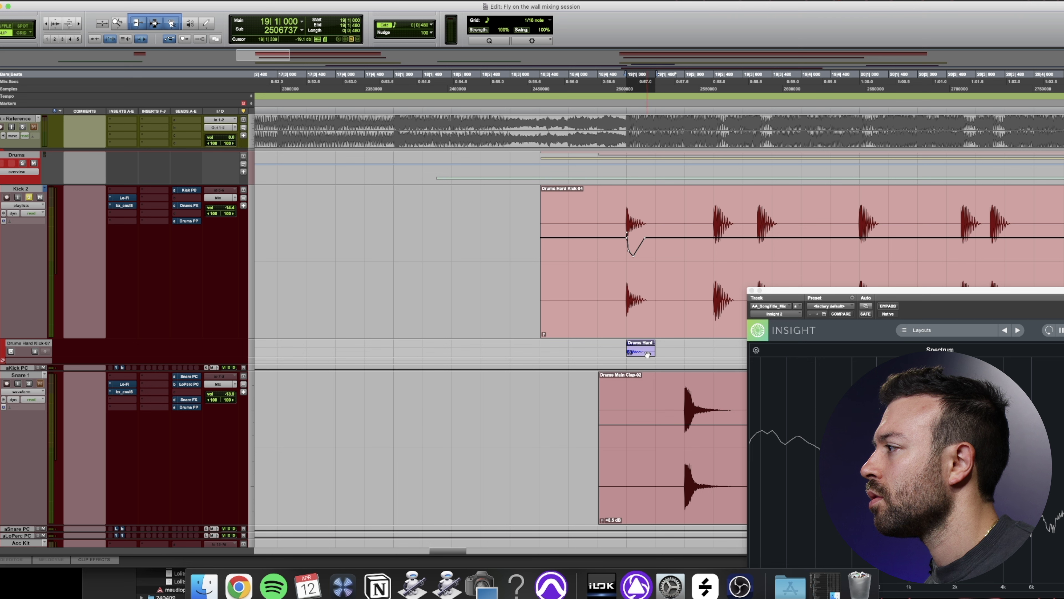
{"action": "left_click", "coordinate": [648, 354]}
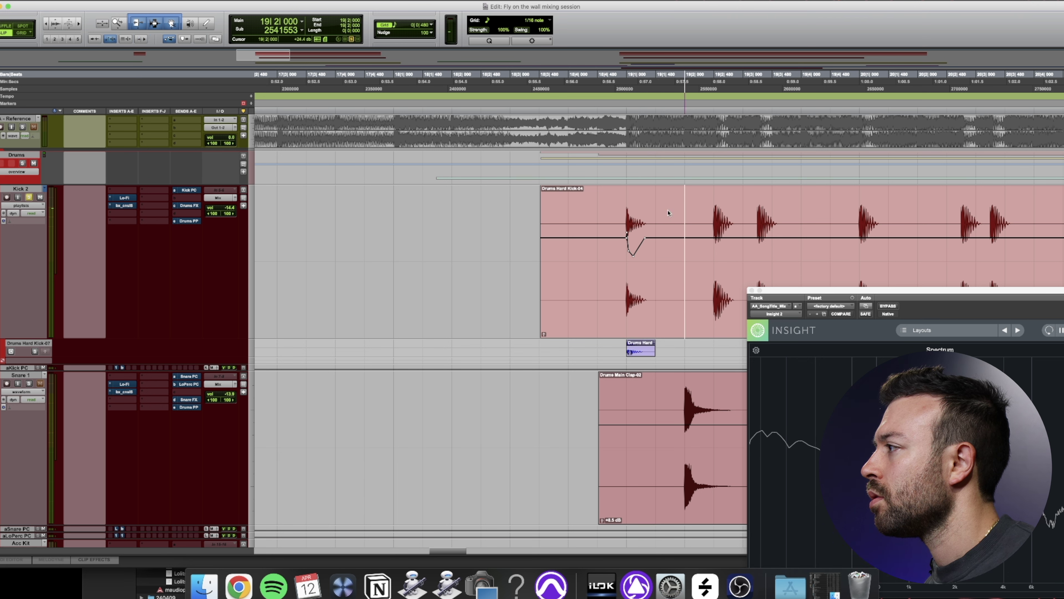
Loop the first Kick 2 hit and compare it with the unedited copy by switching the playlist lane's solo on and off
{"action": "left_click_drag", "start_coordinate": [668, 213], "coordinate": [631, 214]}
{"action": "key", "text": "n"}
{"action": "key", "text": "space"}
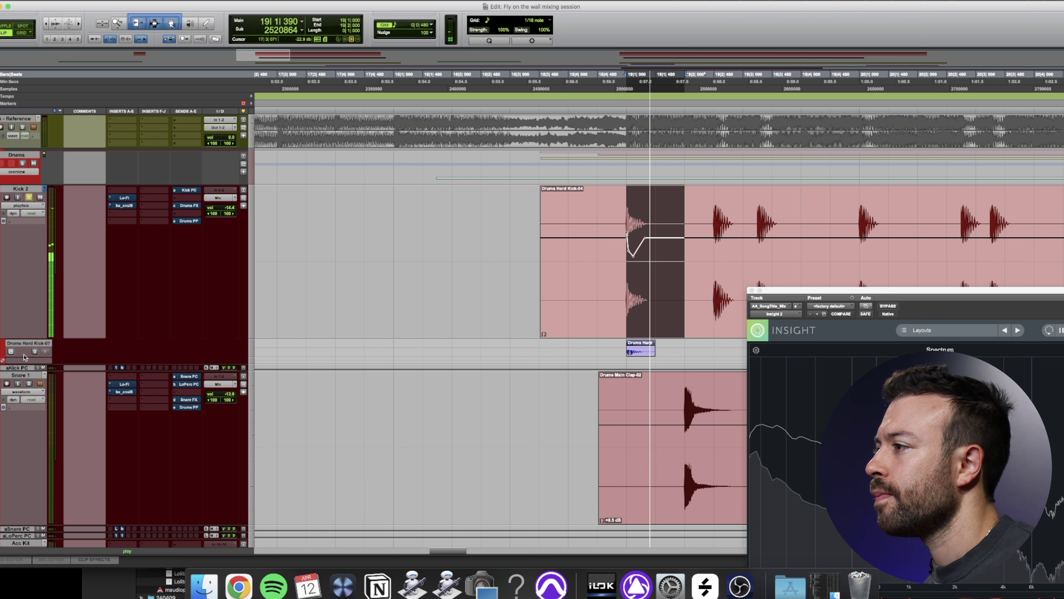
{"action": "left_click", "coordinate": [35, 351]}
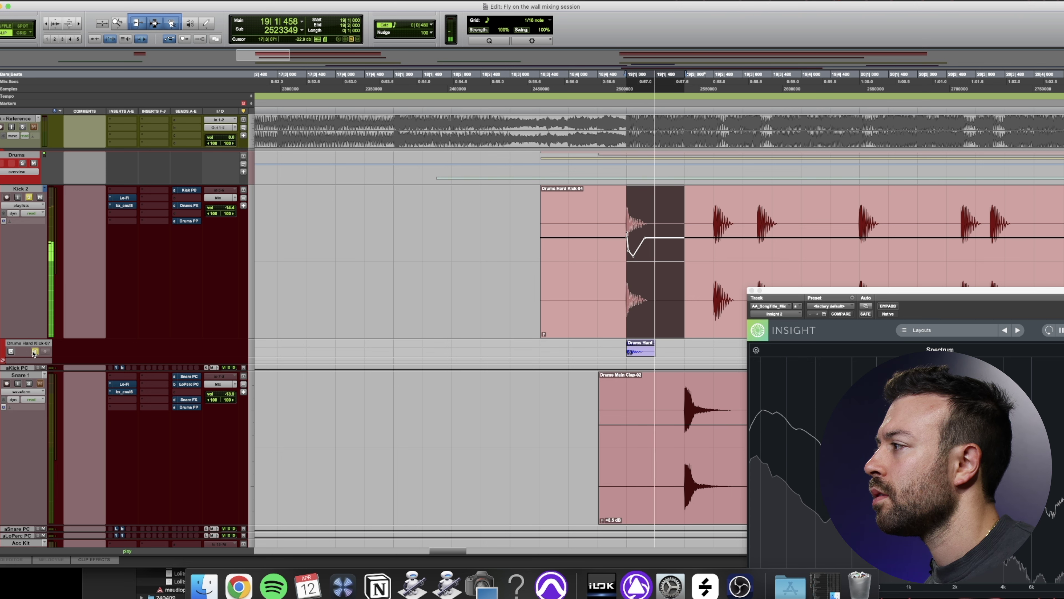
{"action": "left_click", "coordinate": [34, 352]}
{"action": "key", "text": "t"}
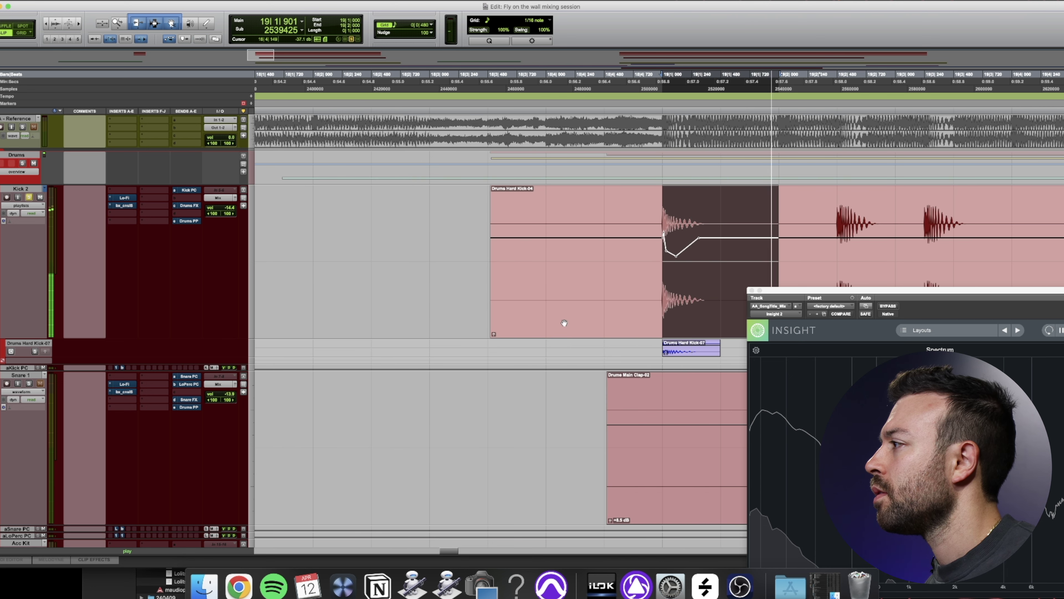
{"action": "scroll", "coordinate": [563, 321], "scroll_direction": "right", "scroll_amount": 5}
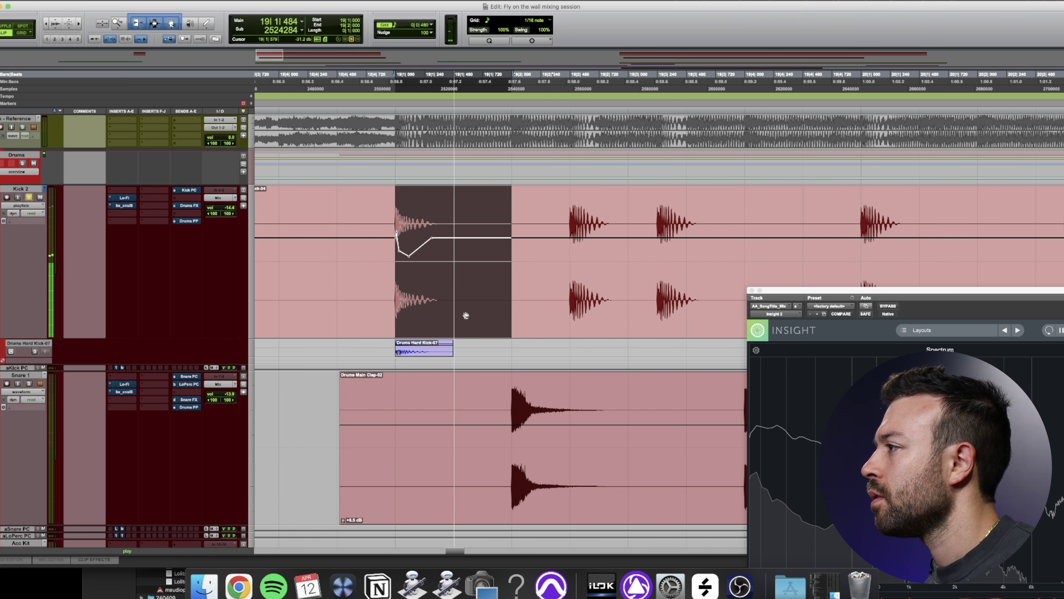
Make one duplicate of the Kick 2 track, including its playlists, automation, inserts, sends and group assignments
{"action": "left_click", "coordinate": [176, 0]}
{"action": "left_click", "coordinate": [176, 0]}
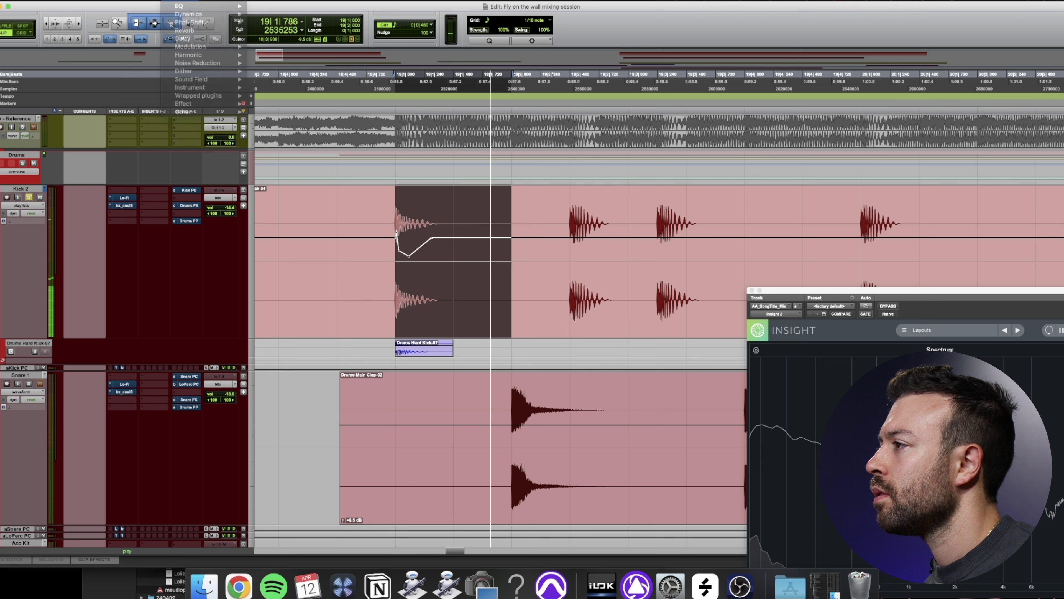
{"action": "right_click", "coordinate": [30, 193]}
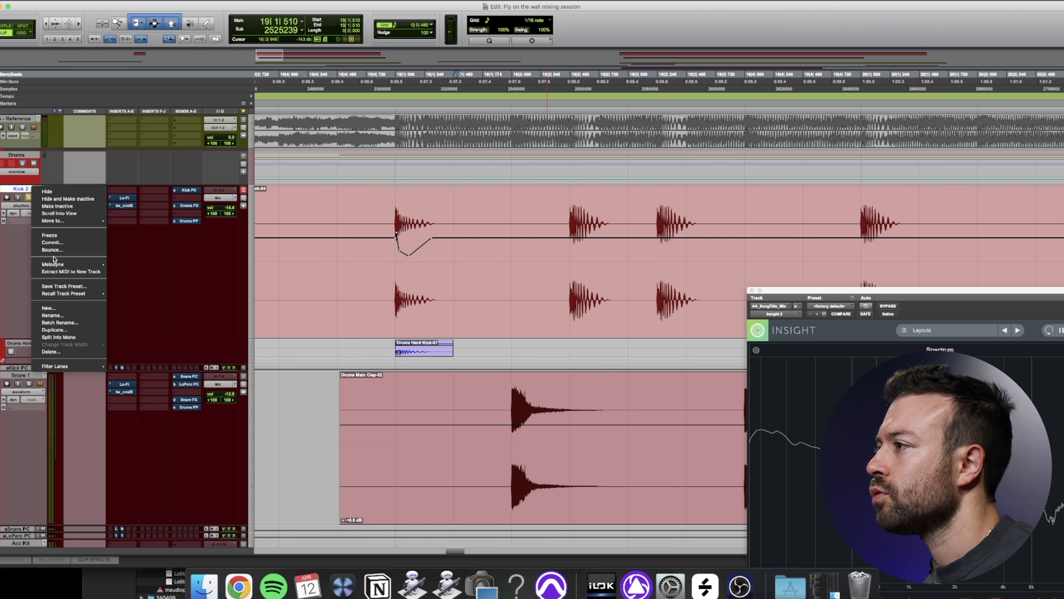
{"action": "left_click", "coordinate": [50, 329]}
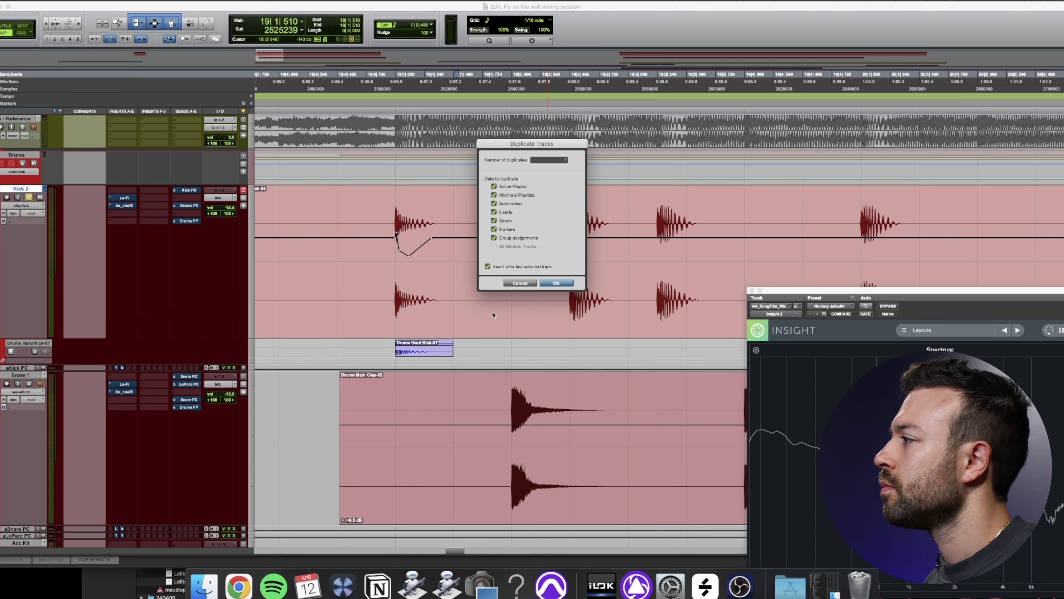
{"action": "key", "text": "Return"}
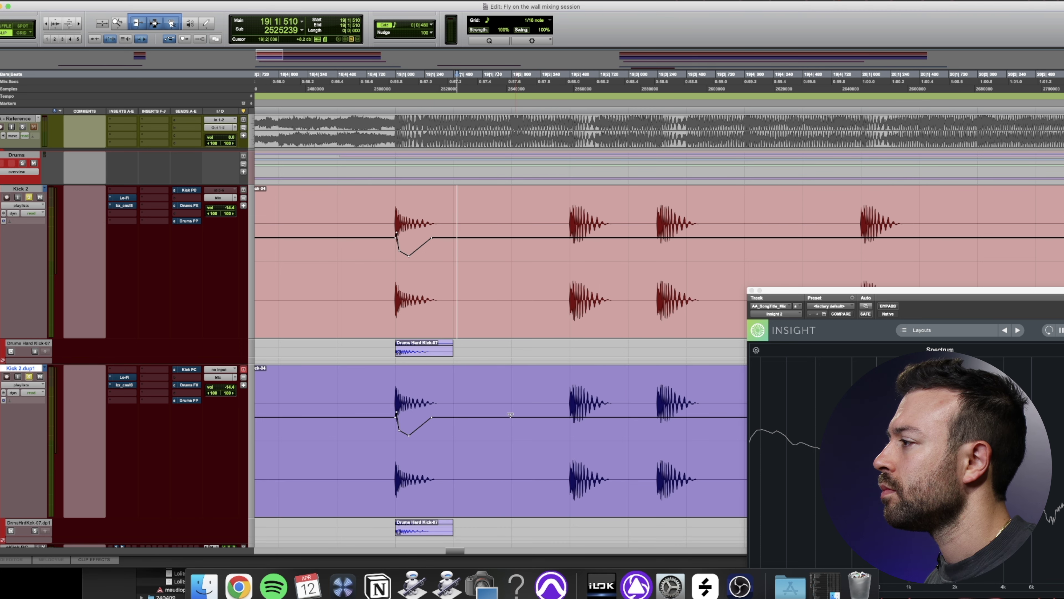
Remove the clip gain dip from the first hit on Kick 2.dup1, then select the hit at bar 19 and play it
{"action": "left_click", "coordinate": [432, 417], "text": "alt"}
{"action": "left_click_drag", "start_coordinate": [411, 438], "coordinate": [394, 418]}
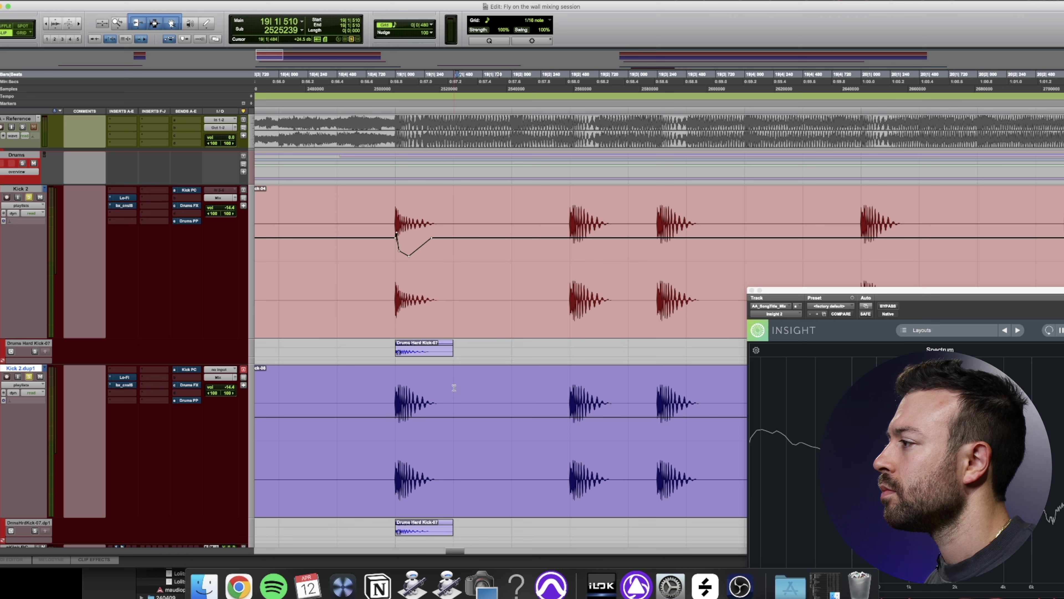
{"action": "left_click_drag", "start_coordinate": [499, 379], "coordinate": [375, 393]}
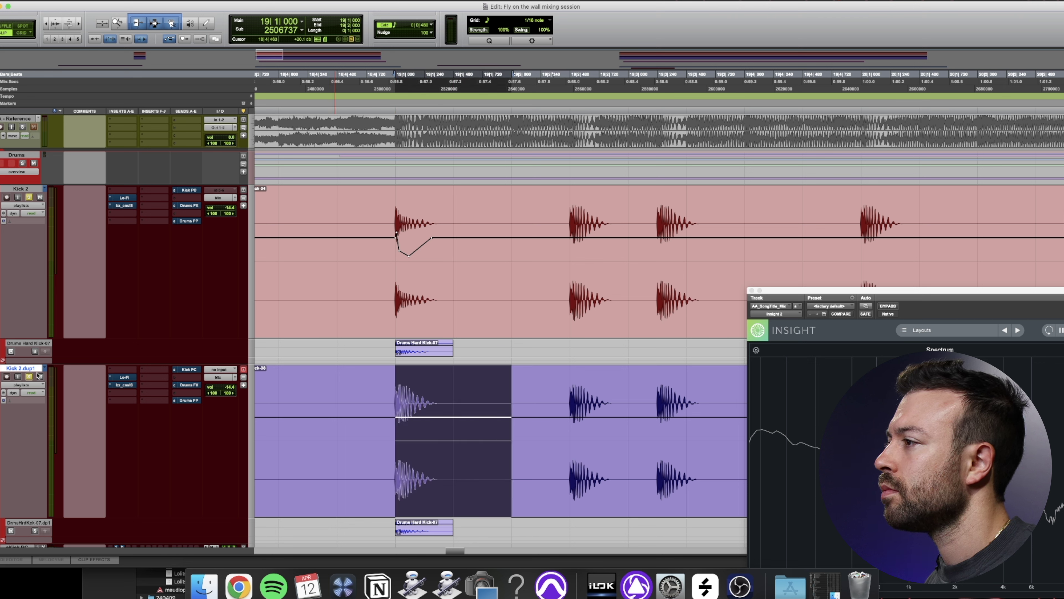
{"action": "key", "text": "space"}
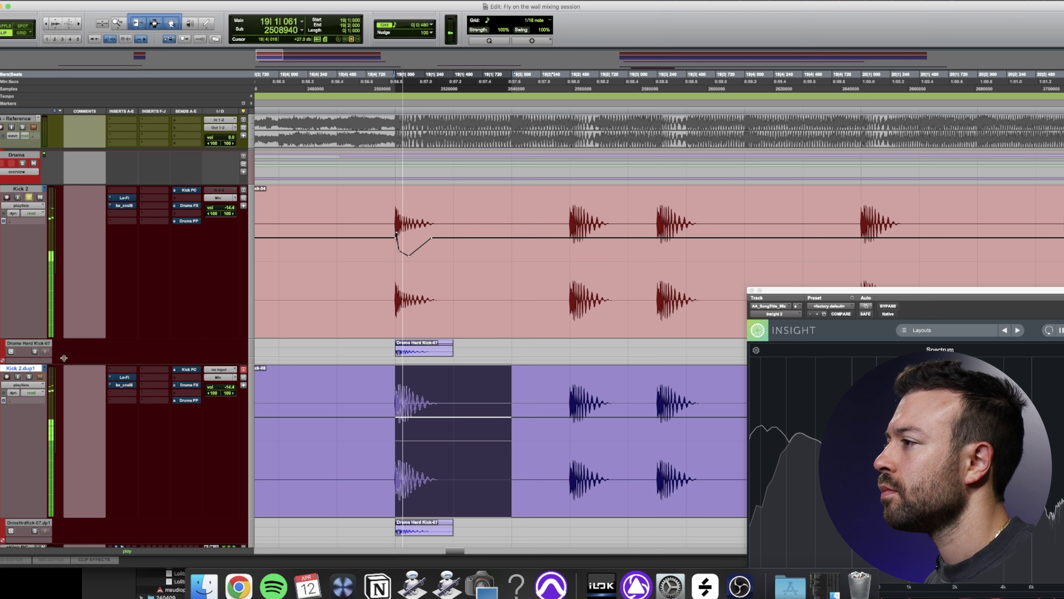
Return Kick 2 and its duplicate to waveform view and alternate their solos to compare the looped kick hit
{"action": "left_click", "coordinate": [23, 207]}
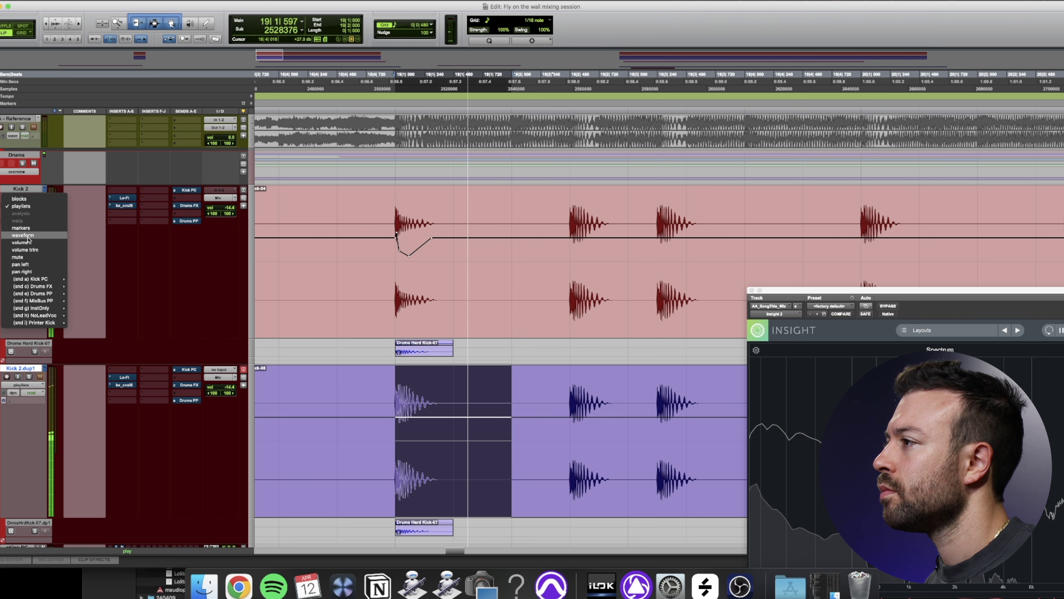
{"action": "left_click", "coordinate": [33, 264]}
{"action": "left_click", "coordinate": [39, 359]}
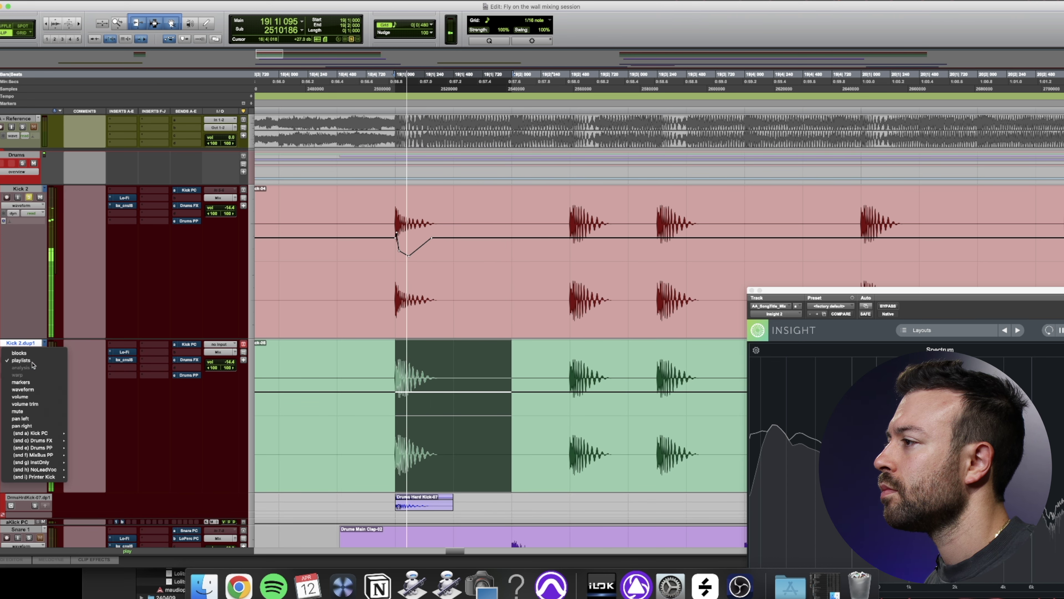
{"action": "left_click", "coordinate": [35, 389]}
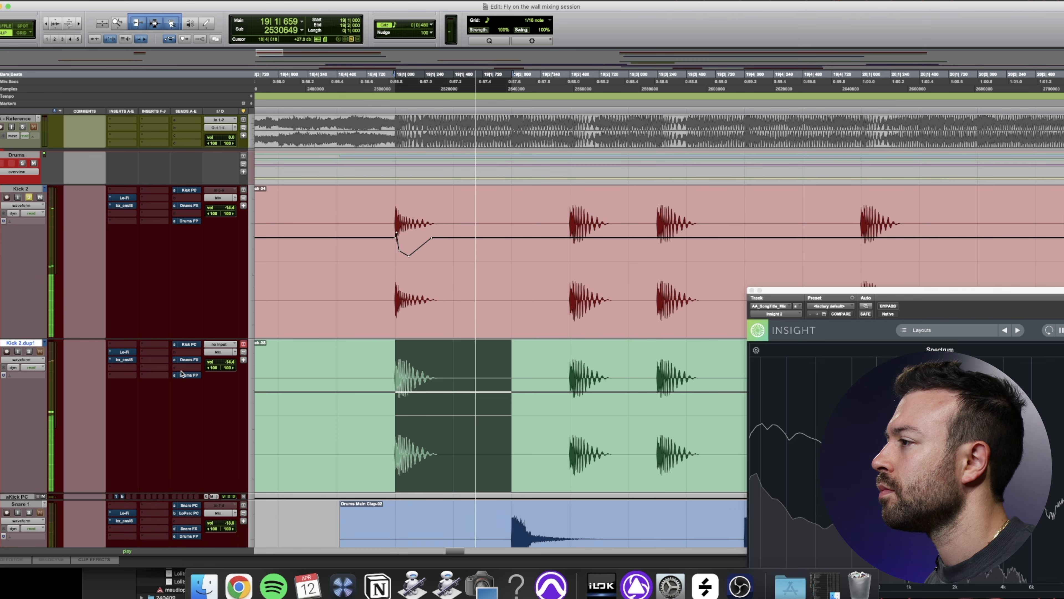
{"action": "left_click", "coordinate": [28, 351]}
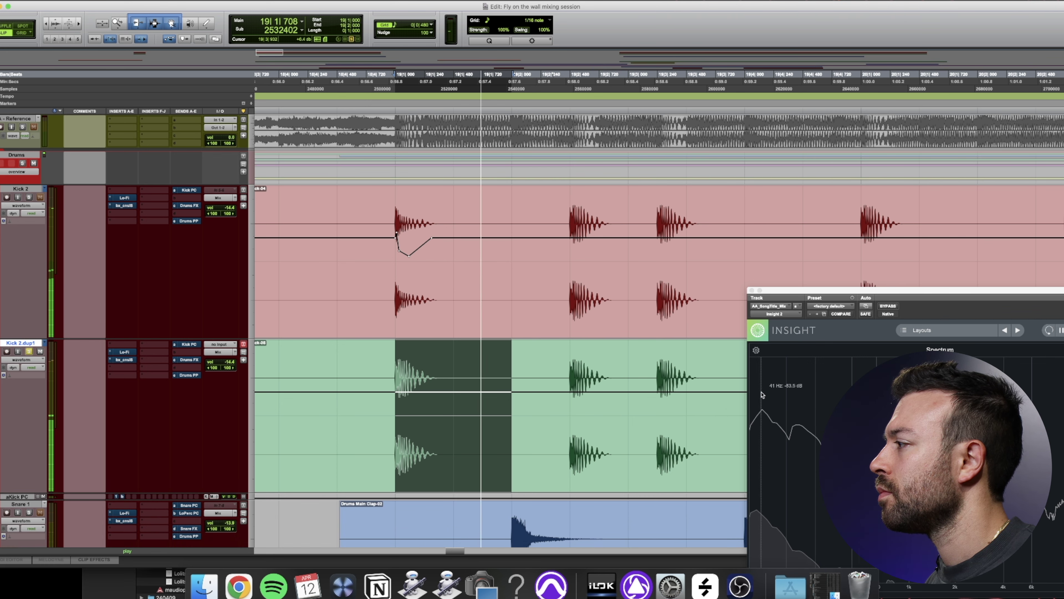
{"action": "left_click", "coordinate": [29, 197]}
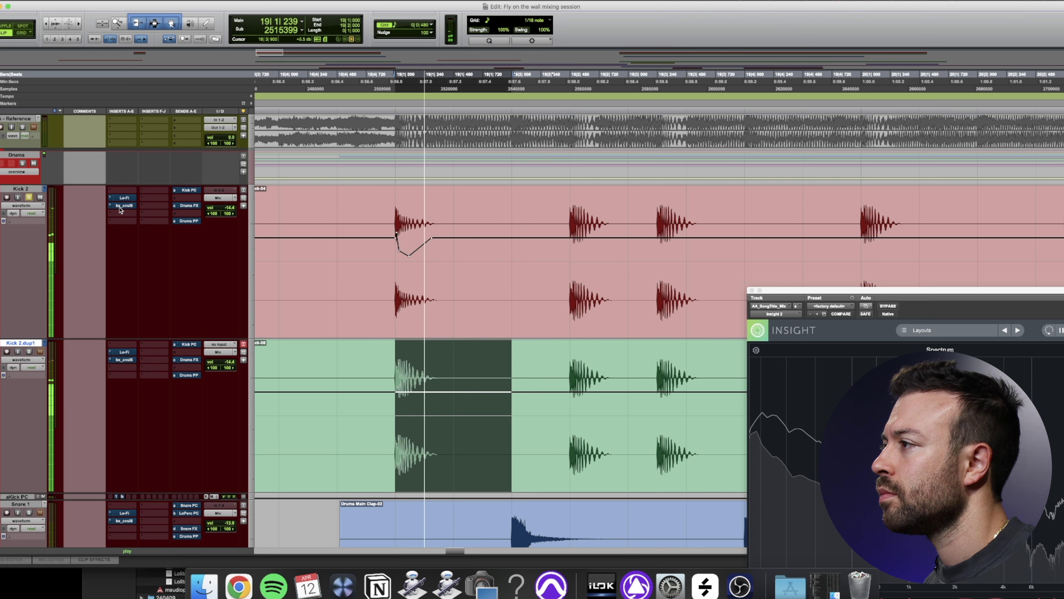
Insert FabFilter Pro-Q 3 in the first insert slot of the Kick 2 track
{"action": "left_click", "coordinate": [121, 192]}
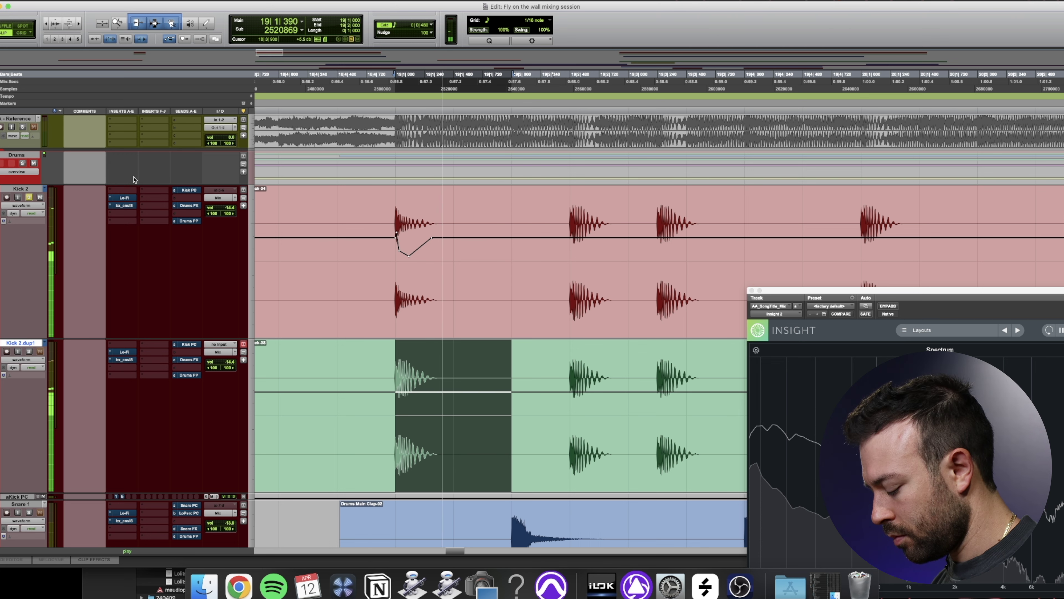
{"action": "type", "text": "pro- q"}
{"action": "key", "text": "Down"}
{"action": "key", "text": "Down"}
{"action": "key", "text": "Return"}
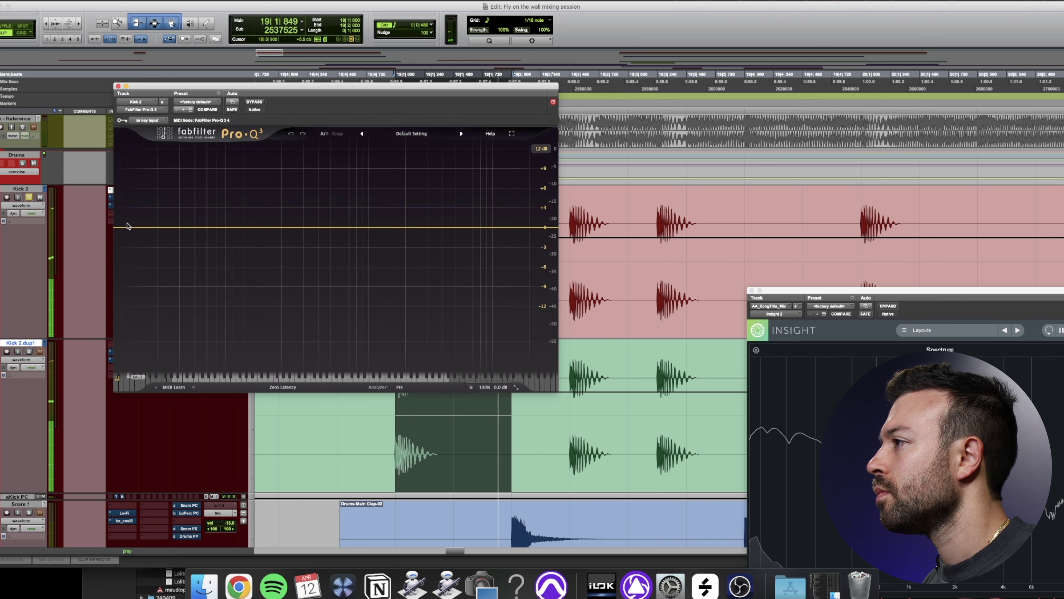
Create a 43 Hz band in the Kick 2 EQ, change its shape to Bell and boost it about 5 dB
{"action": "left_click", "coordinate": [152, 228]}
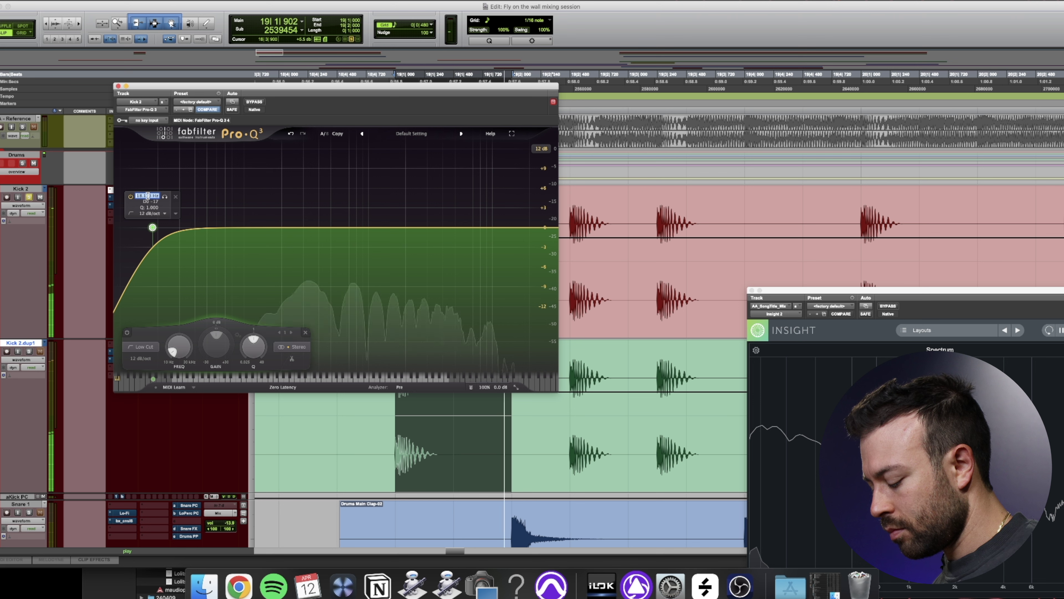
{"action": "left_click_drag", "start_coordinate": [152, 228], "coordinate": [199, 227]}
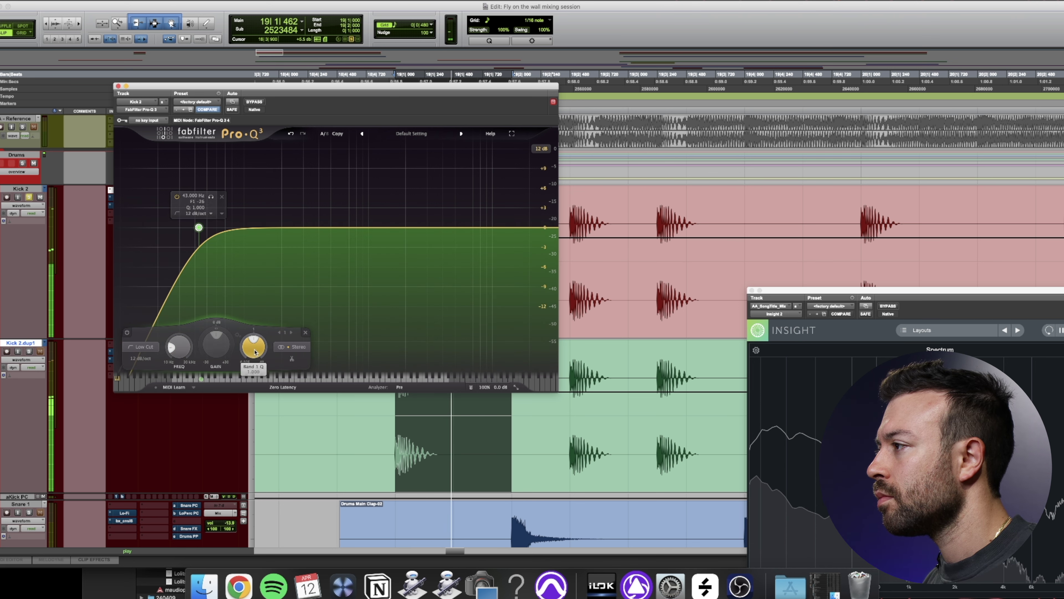
{"action": "left_click", "coordinate": [142, 346]}
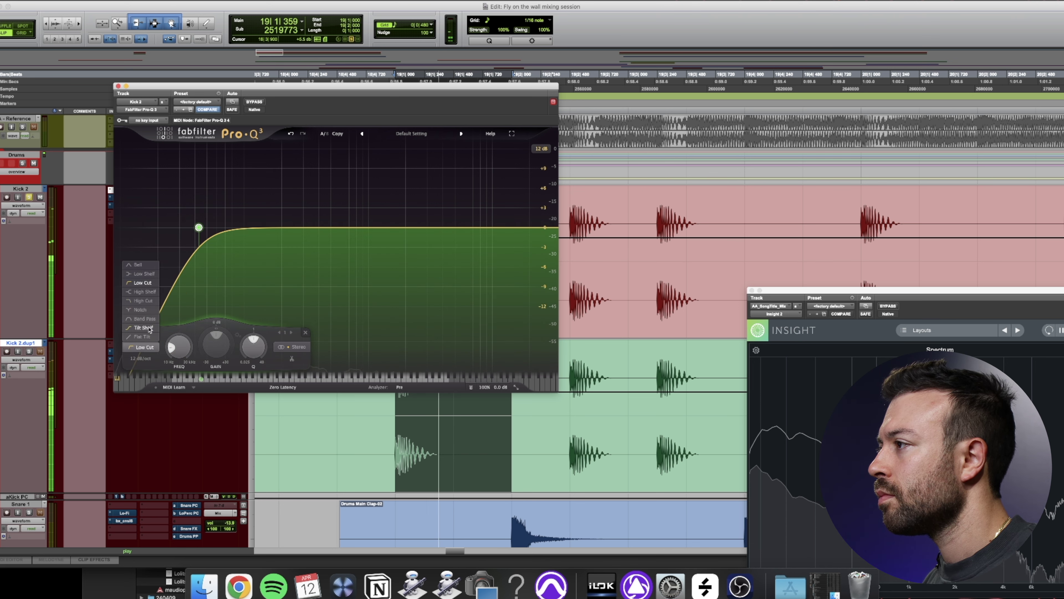
{"action": "left_click", "coordinate": [130, 264]}
{"action": "left_click_drag", "start_coordinate": [214, 341], "coordinate": [208, 331]}
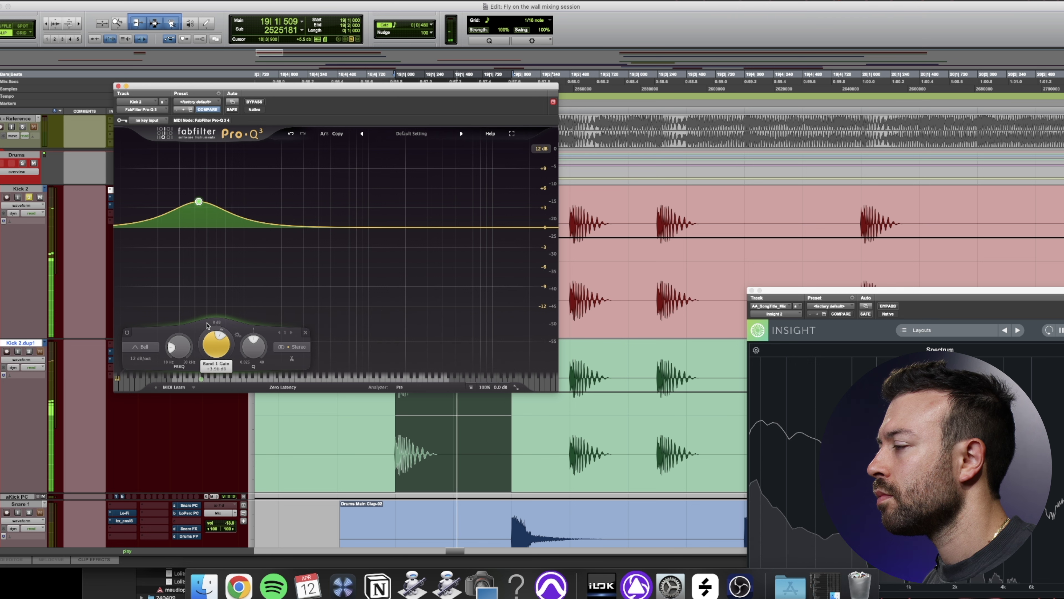
Switch the Kick 2 EQ to Linear Phase and raise the 43 Hz bell's gain to about +6.5 dB
{"action": "left_click", "coordinate": [285, 385]}
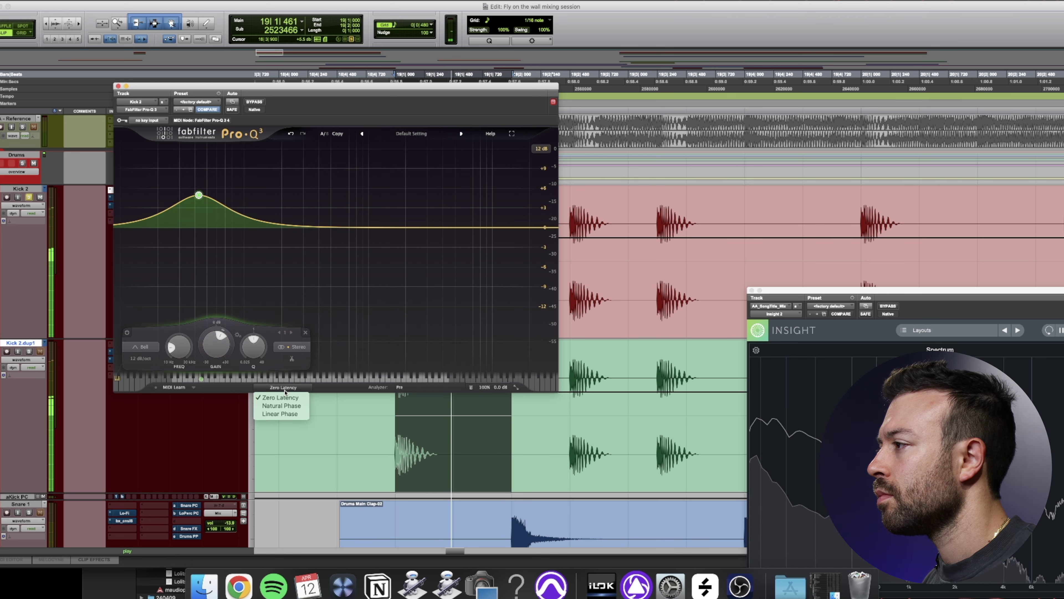
{"action": "left_click", "coordinate": [280, 414]}
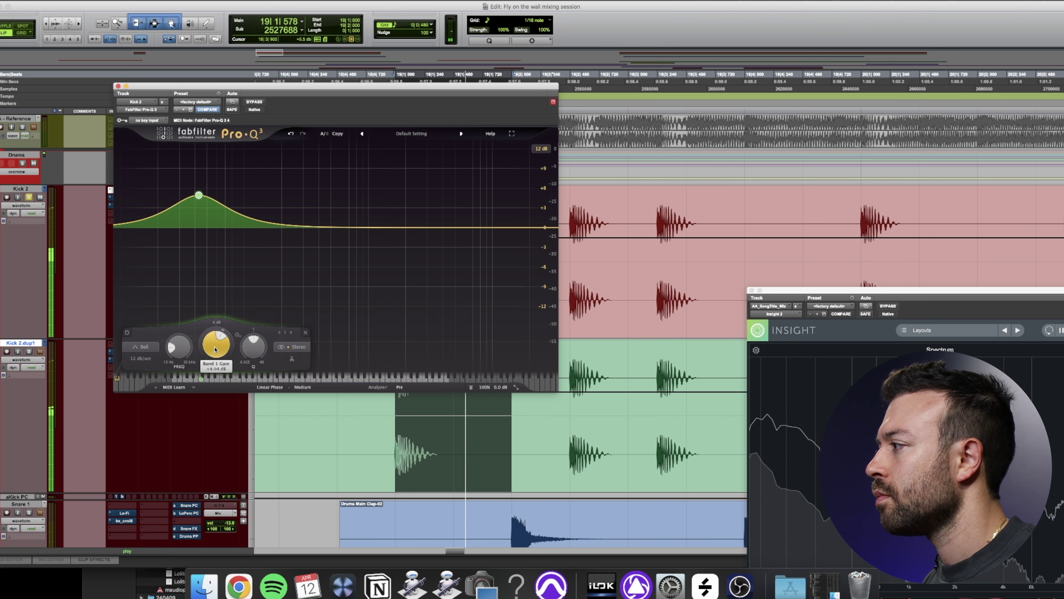
{"action": "left_click_drag", "start_coordinate": [216, 347], "coordinate": [215, 334]}
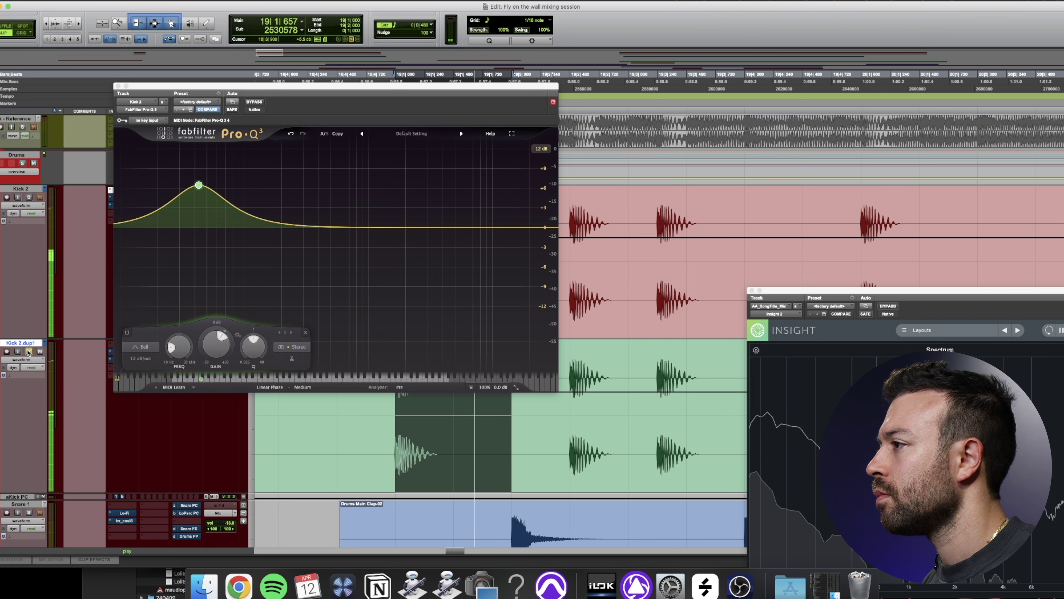
Reposition the Pro-Q 3 and Insight windows and alternate the Kick 2 and duplicate solos to compare the boosted kick
{"action": "left_click", "coordinate": [28, 197]}
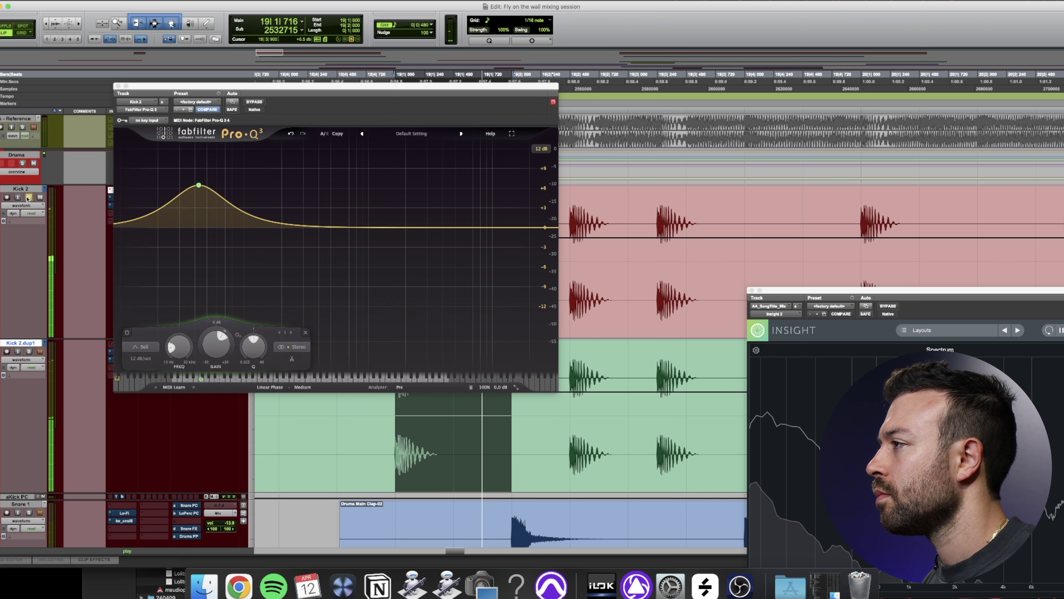
{"action": "left_click_drag", "start_coordinate": [246, 87], "coordinate": [423, 168]}
{"action": "left_click_drag", "start_coordinate": [901, 290], "coordinate": [529, 194]}
{"action": "left_click", "coordinate": [753, 254]}
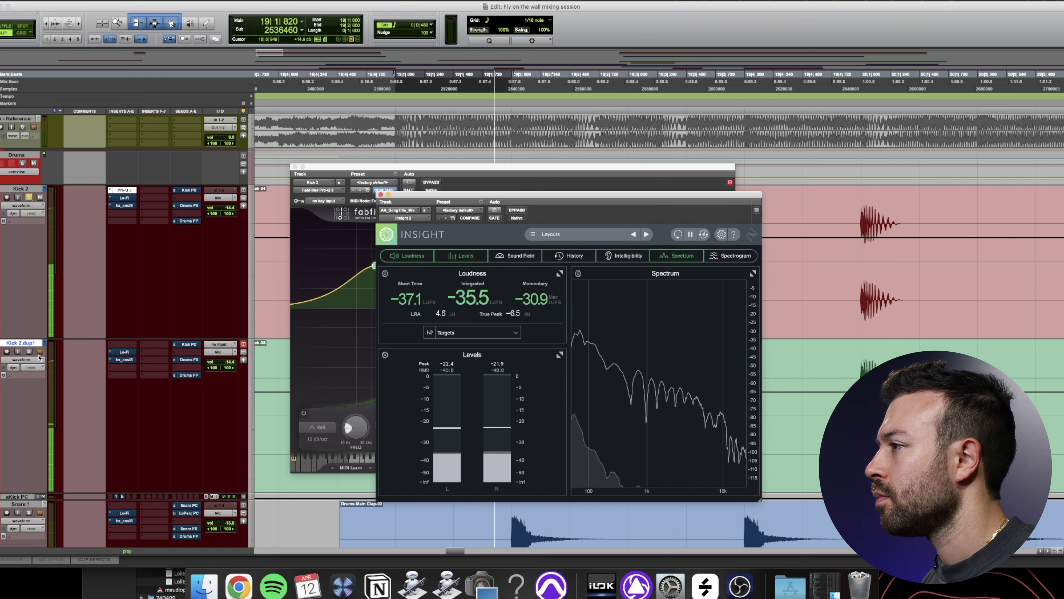
{"action": "left_click", "coordinate": [29, 351]}
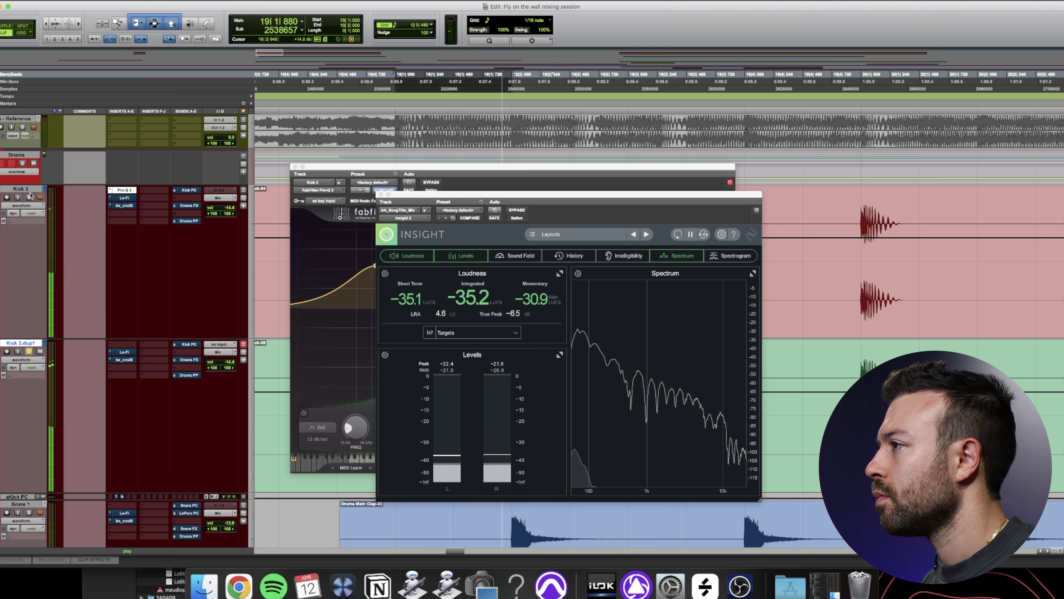
Set the Kick 2 EQ's output level to +2 dB and alternate the solos to compare it with the duplicate
{"action": "left_click", "coordinate": [328, 273]}
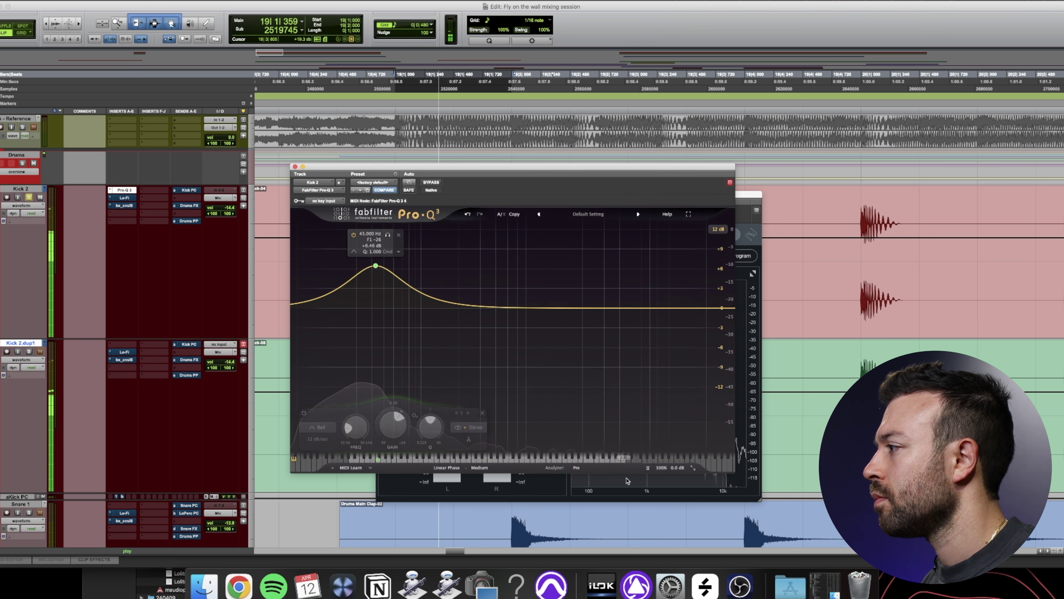
{"action": "type", "text": "2"}
{"action": "key", "text": "Return"}
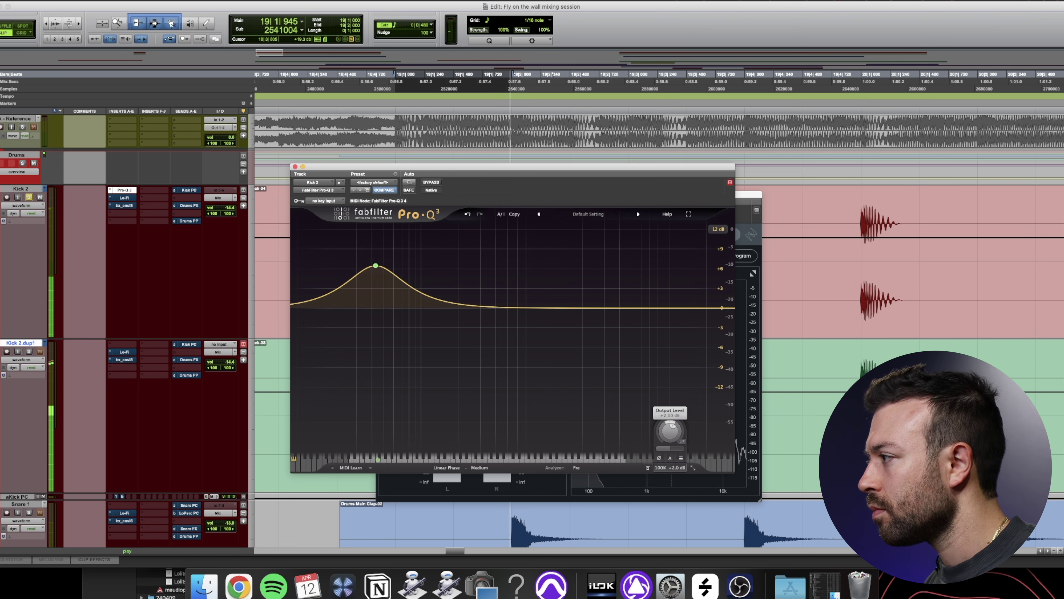
{"action": "left_click", "coordinate": [28, 352]}
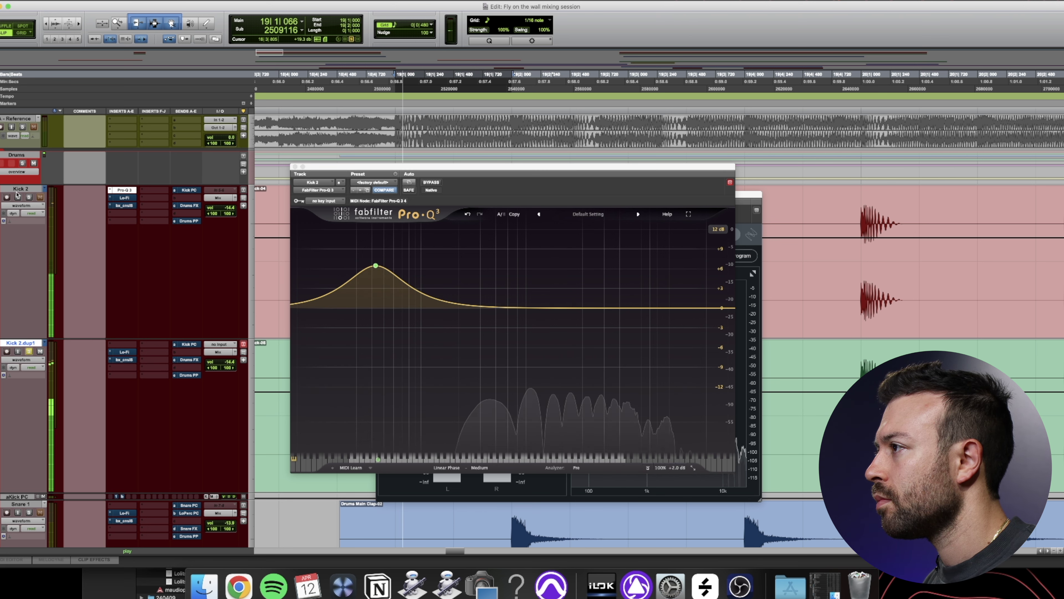
{"action": "left_click", "coordinate": [29, 197]}
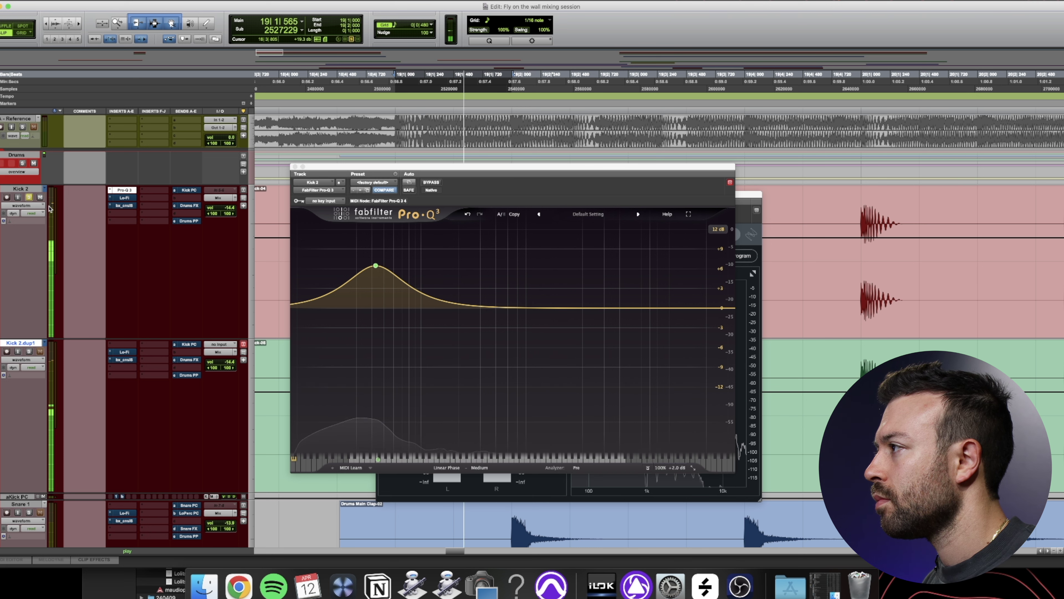
Close the Pro-Q 3 and Insight windows, then deepen the clip gain dip on Kick 2's first hit by lowering its lowest point
{"action": "left_click", "coordinate": [295, 167]}
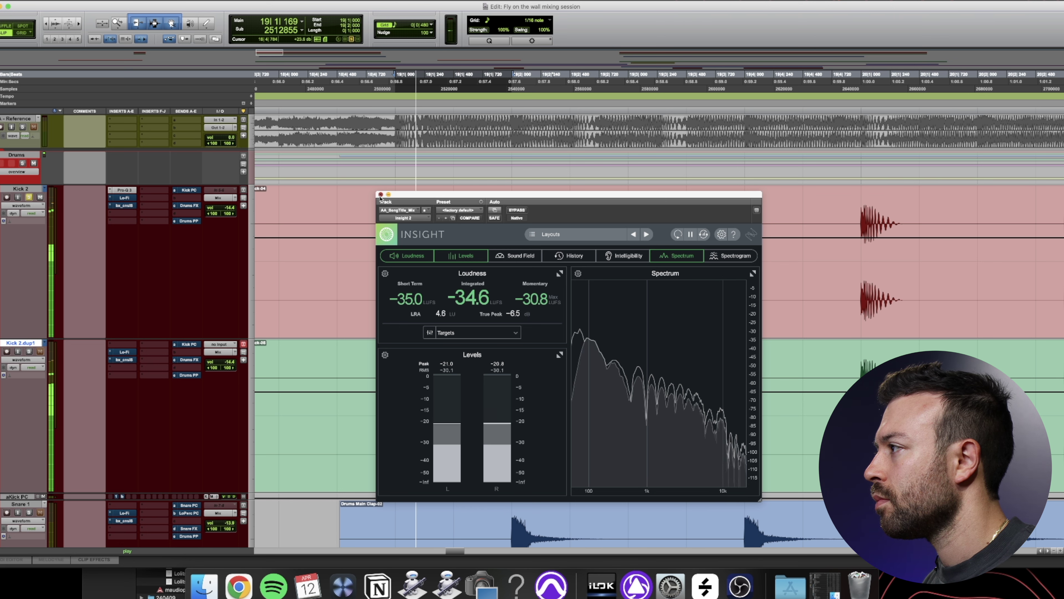
{"action": "left_click", "coordinate": [380, 194]}
{"action": "key", "text": "t"}
{"action": "key", "text": "t"}
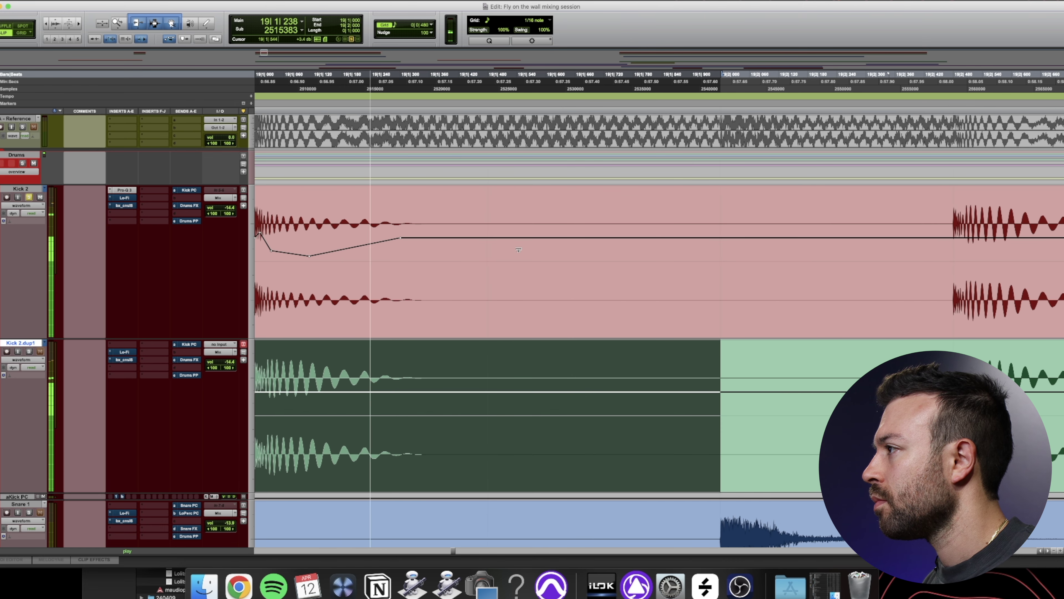
{"action": "scroll", "coordinate": [535, 252], "scroll_direction": "left", "scroll_amount": 5}
{"action": "mouse_move", "coordinate": [517, 259]}
{"action": "left_mouse_down"}
{"action": "mouse_move", "coordinate": [531, 274]}
{"action": "mouse_move", "coordinate": [524, 264]}
{"action": "left_mouse_up"}
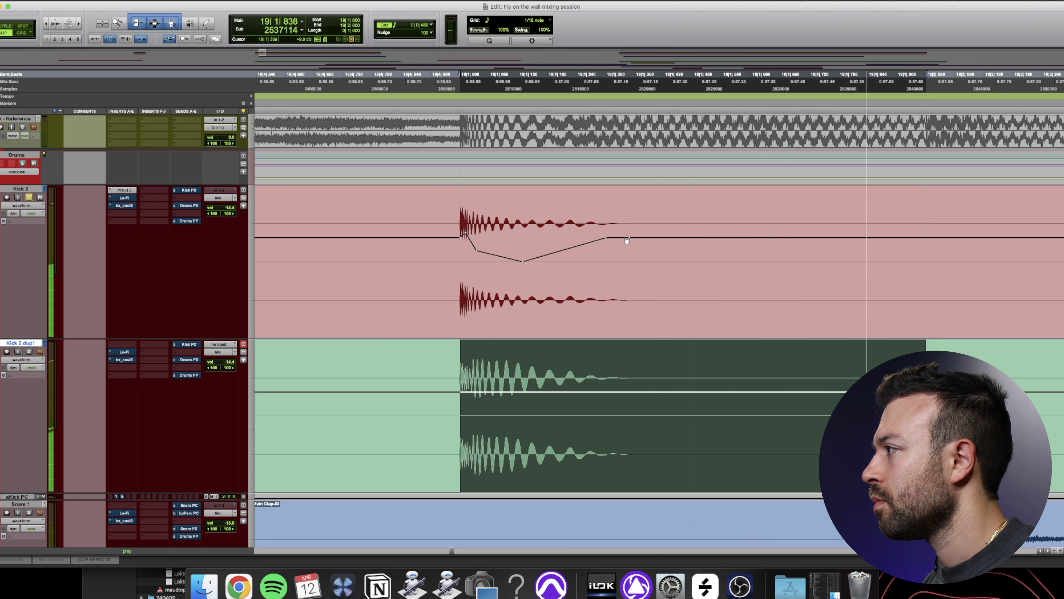
Smooth the first hit's clip gain dip by extending its recovery beyond the tail and deleting the breakpoint on its descent
{"action": "left_click", "coordinate": [728, 238]}
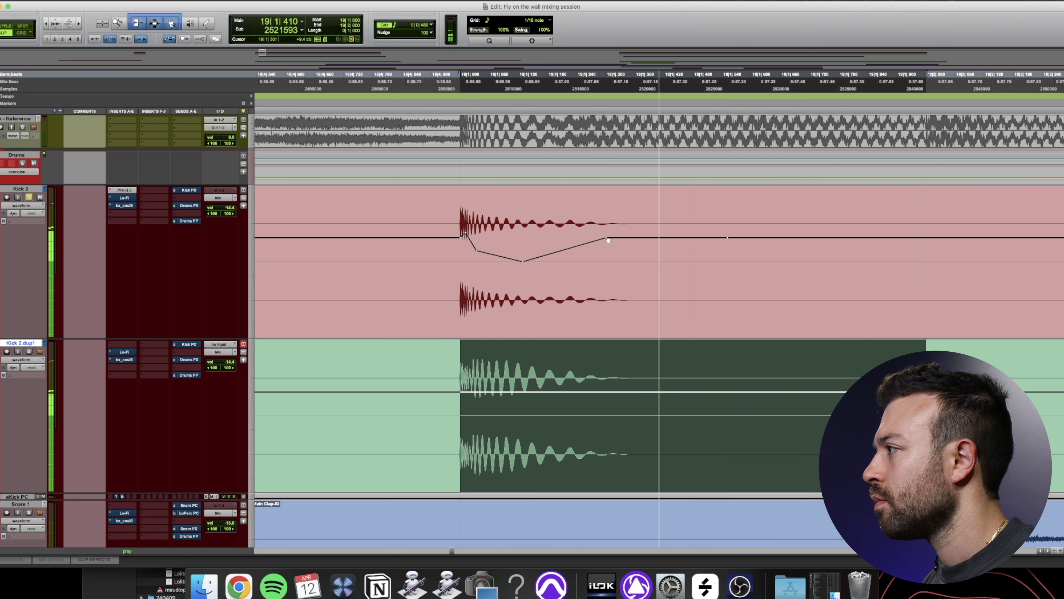
{"action": "left_click", "coordinate": [694, 238]}
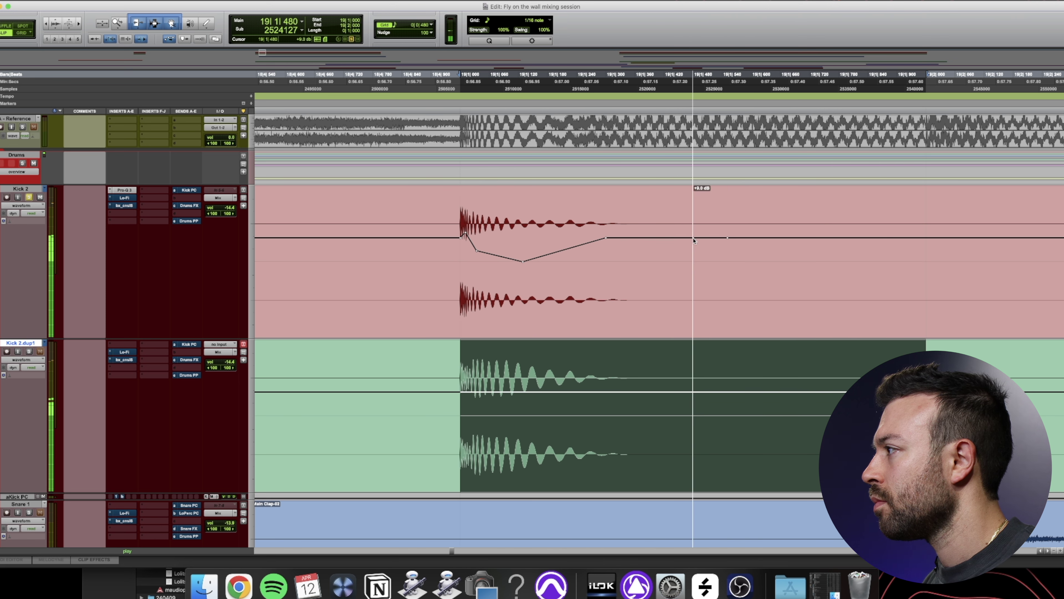
{"action": "left_click", "coordinate": [607, 238], "text": "alt"}
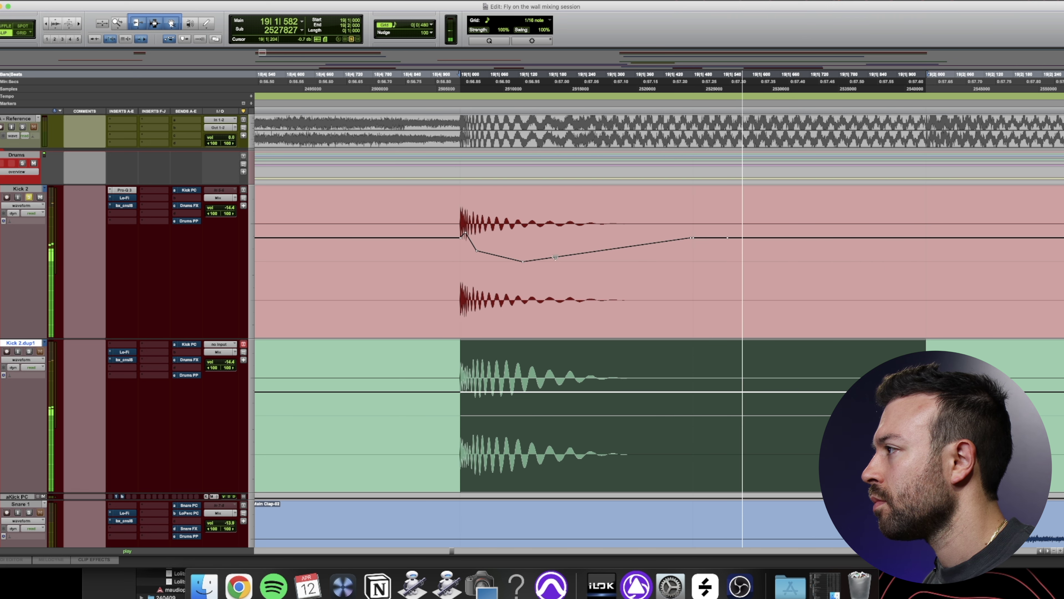
{"action": "left_click", "coordinate": [478, 253], "text": "alt"}
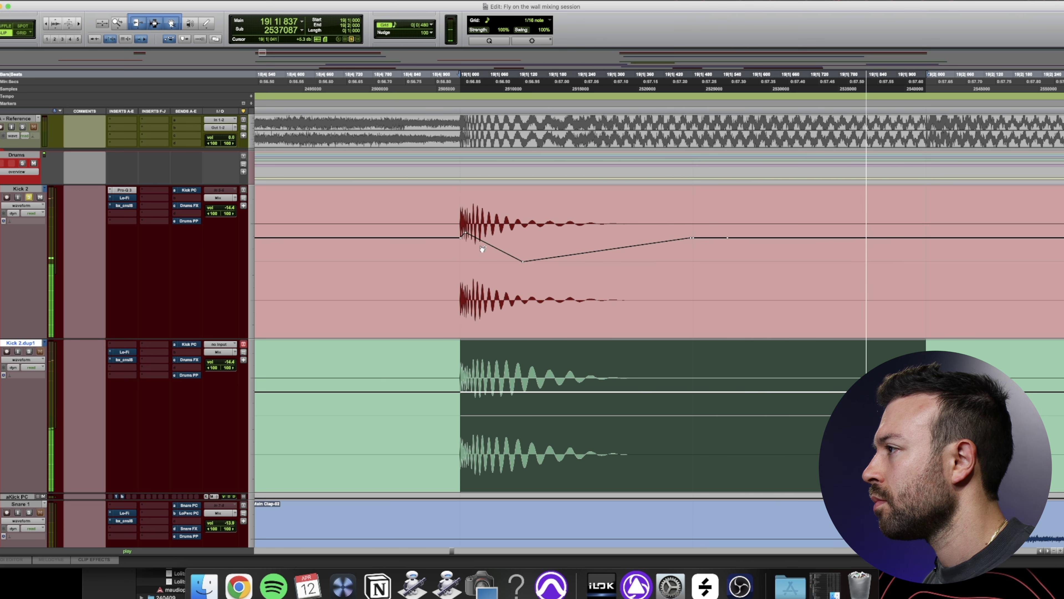
Reopen Pro-Q 3 on Kick 2 and solo the duplicate and Kick 2 in turn to compare the reshaped hit
{"action": "left_click", "coordinate": [131, 191]}
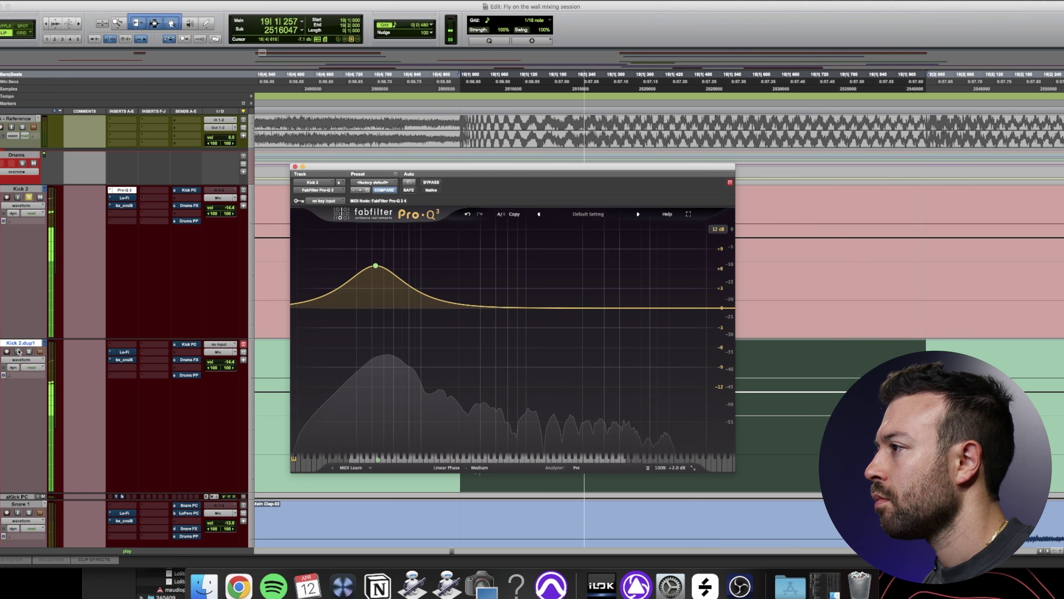
{"action": "left_click", "coordinate": [29, 352]}
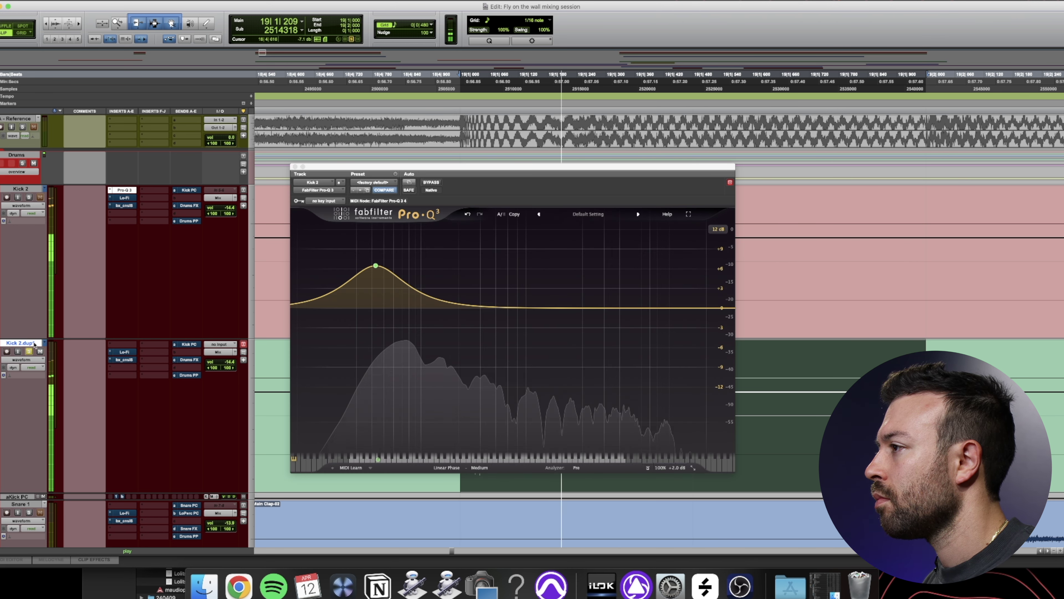
{"action": "left_click", "coordinate": [28, 197]}
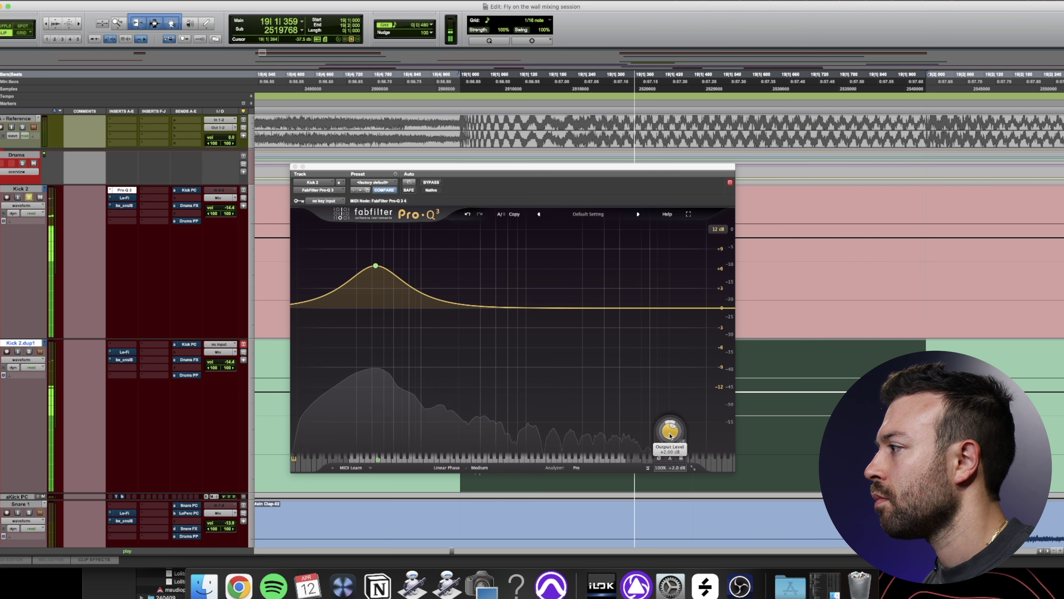
Set the Kick 2 EQ's output level to +1 dB, compare it with the duplicate using solos, and close the EQ window
{"action": "double_click", "coordinate": [670, 432]}
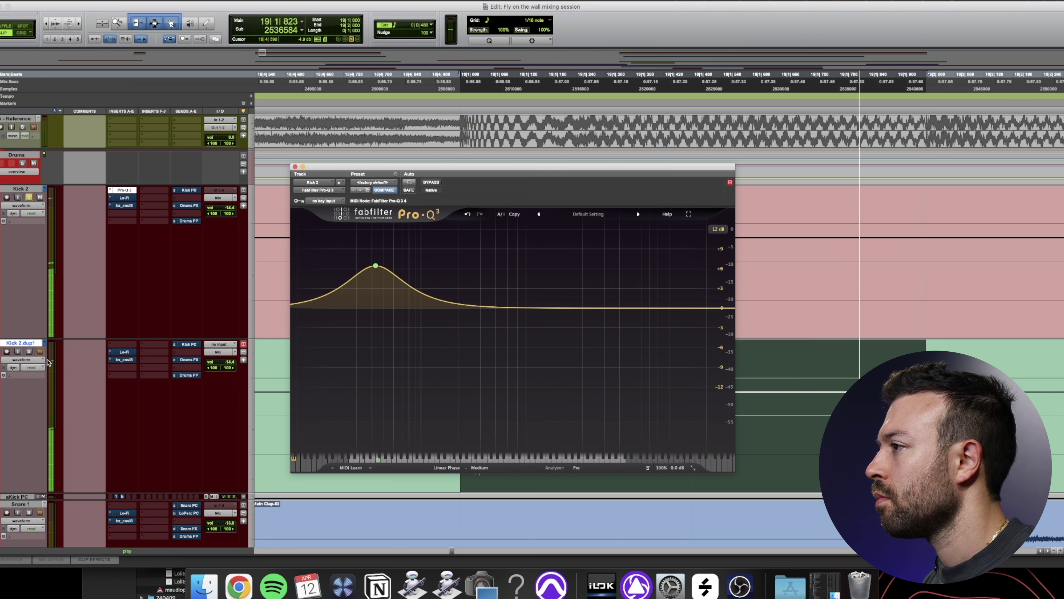
{"action": "left_click", "coordinate": [30, 352]}
{"action": "left_click", "coordinate": [29, 197]}
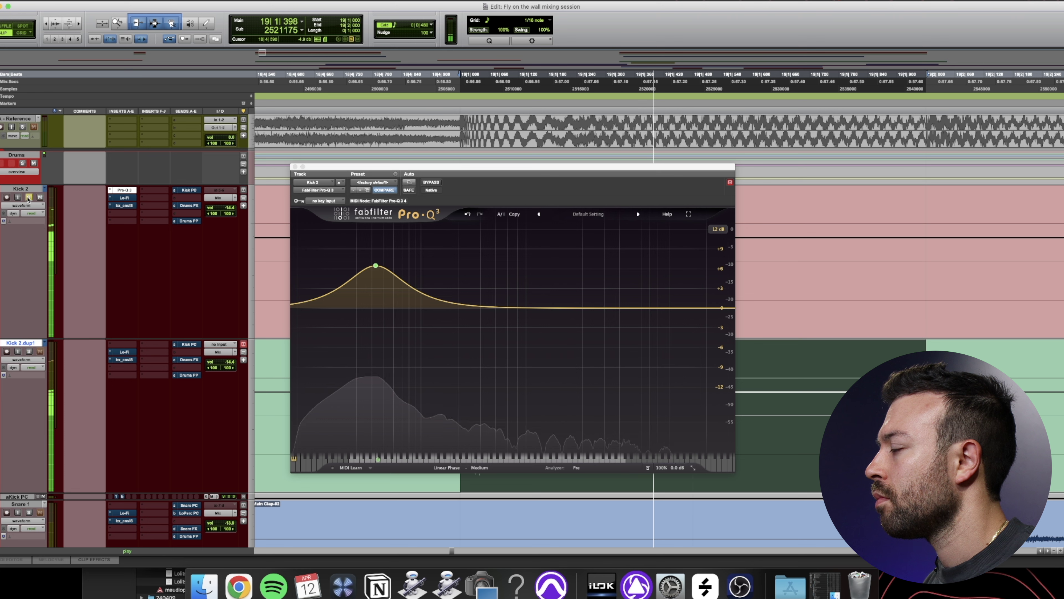
{"action": "mouse_move", "coordinate": [669, 432]}
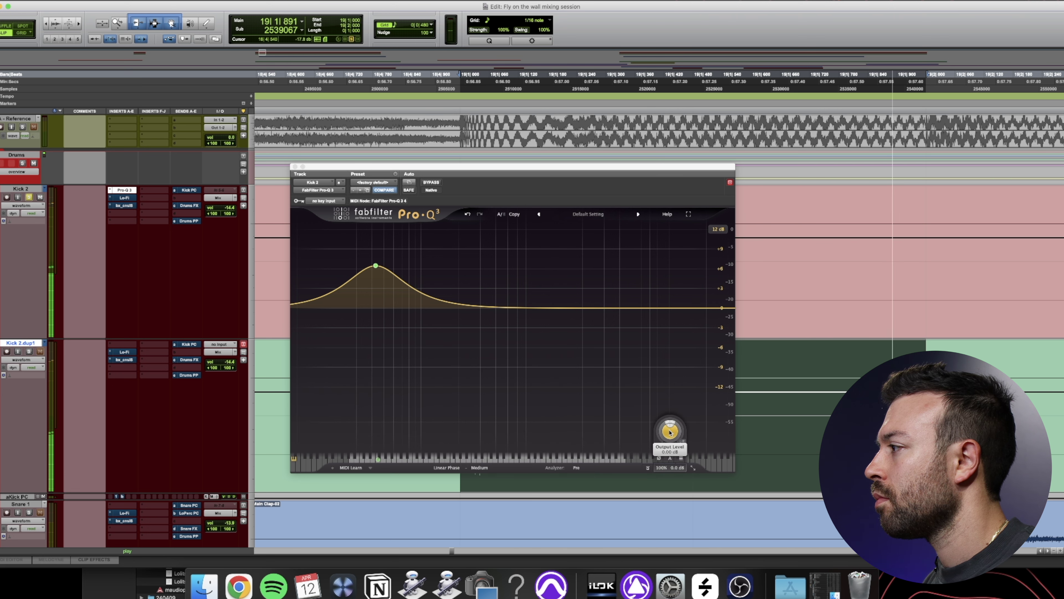
{"action": "left_click_drag", "start_coordinate": [670, 433], "coordinate": [669, 429]}
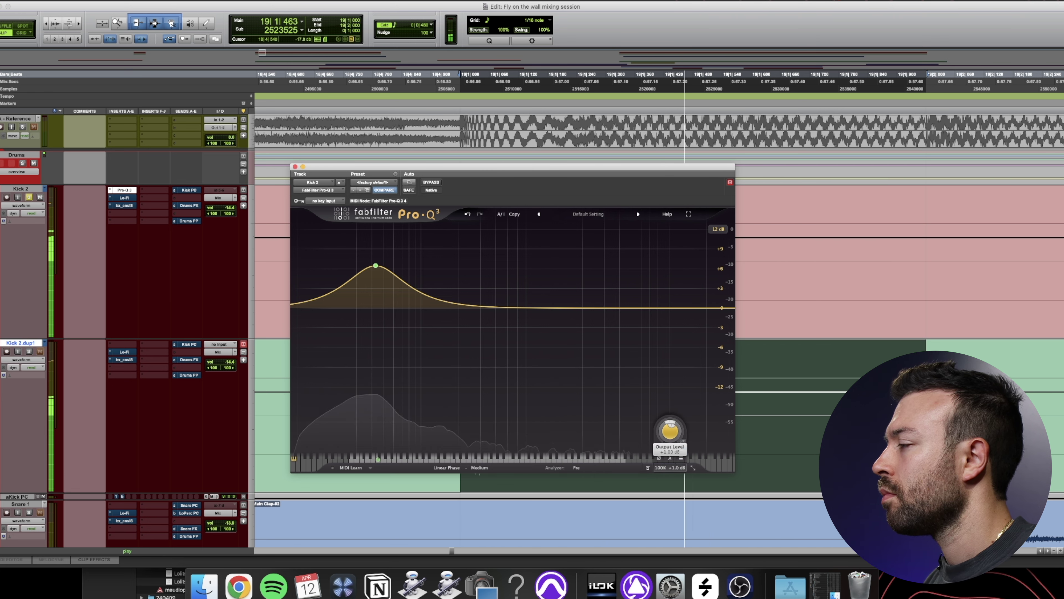
{"action": "left_click", "coordinate": [29, 352]}
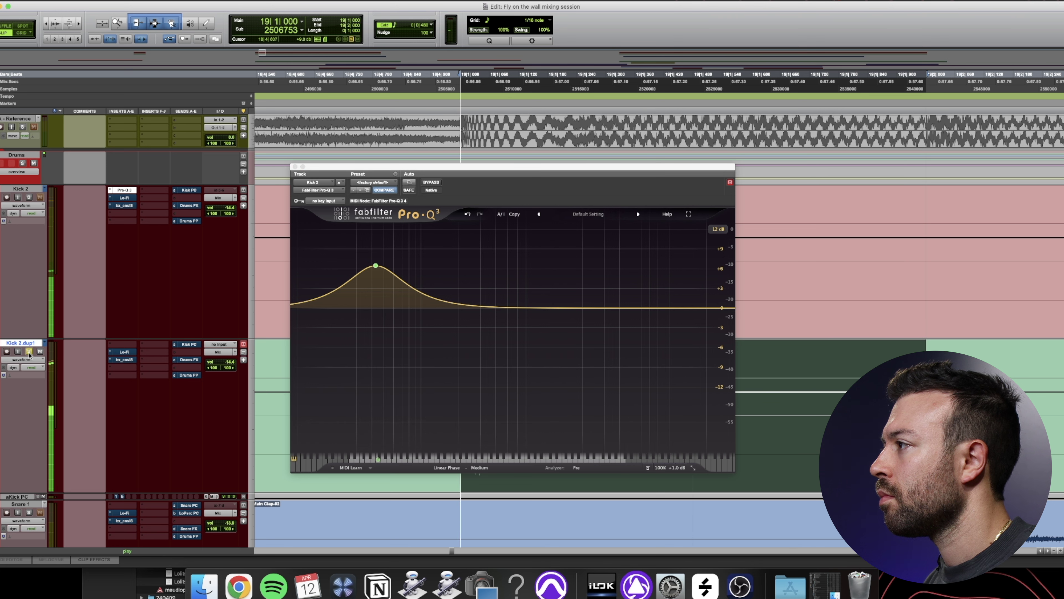
{"action": "left_click", "coordinate": [295, 166]}
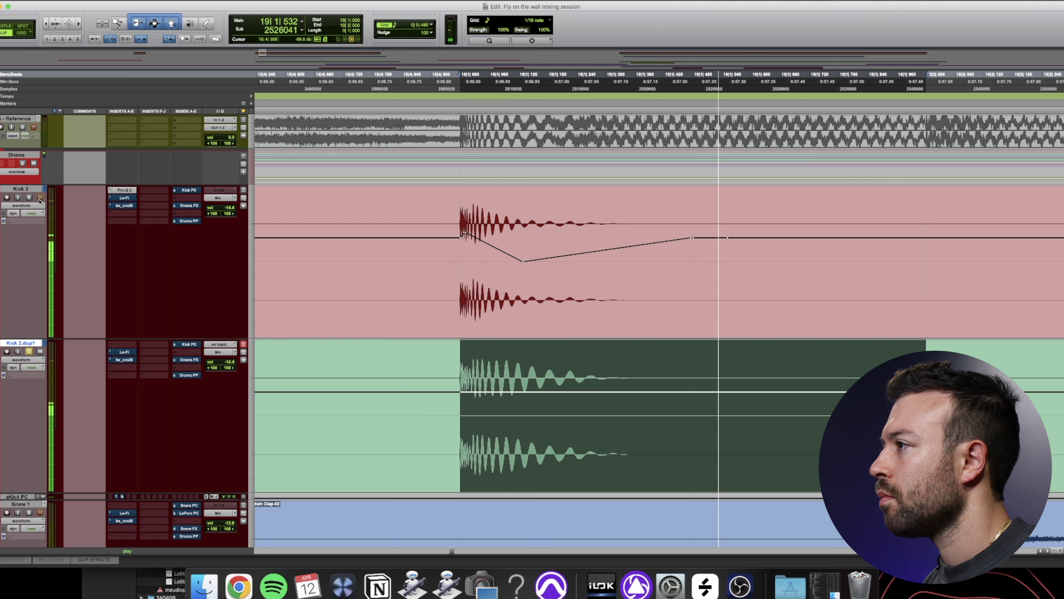
{"action": "left_click", "coordinate": [29, 198]}
Stop playback and copy the shaped first kick hit on Kick 2 over the second hit at 19|2|480
{"action": "key", "text": "r"}
{"action": "key", "text": "r"}
{"action": "key", "text": "r"}
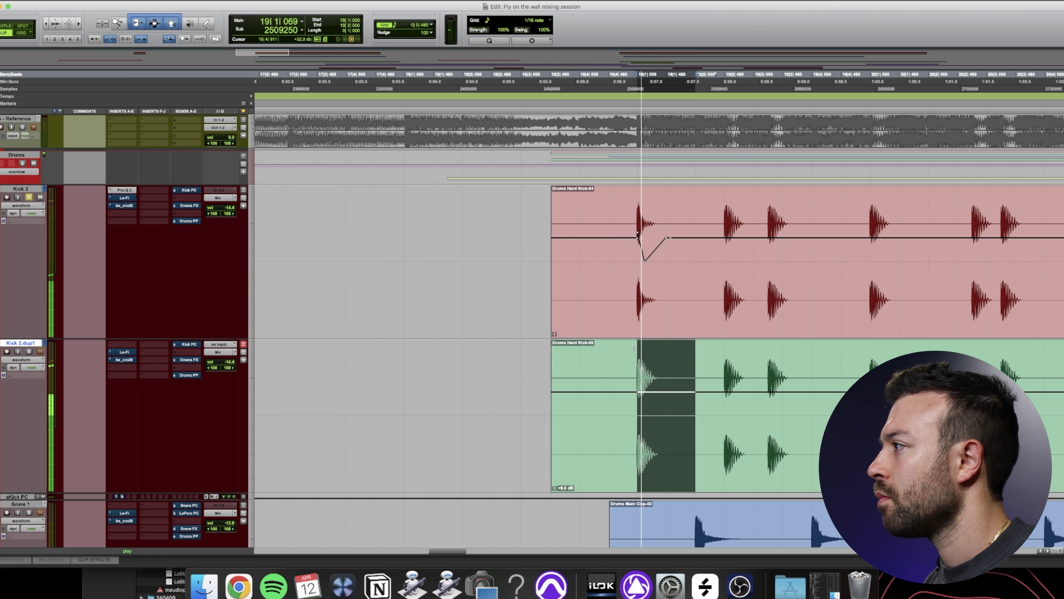
{"action": "scroll", "coordinate": [660, 356], "scroll_direction": "right", "scroll_amount": 2}
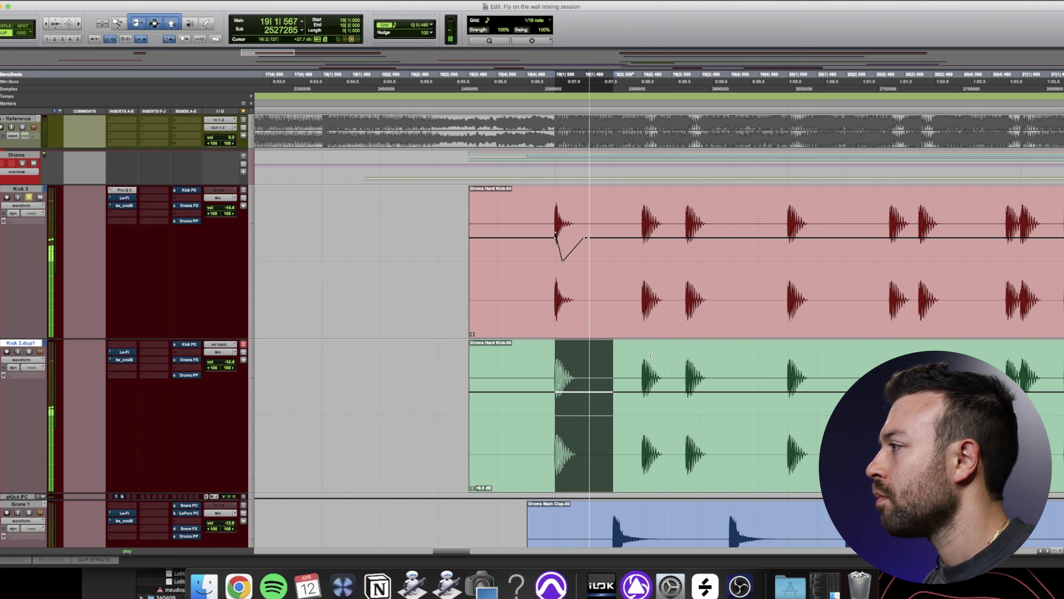
{"action": "key", "text": "space"}
{"action": "left_click_drag", "start_coordinate": [608, 202], "coordinate": [554, 207]}
{"action": "left_click", "coordinate": [636, 201]}
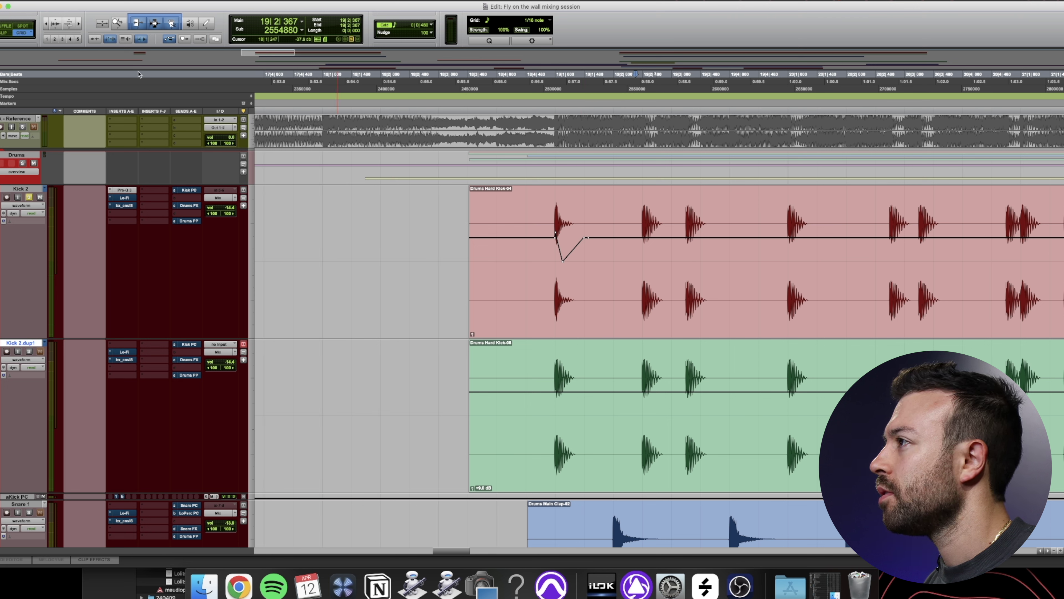
{"action": "key", "text": "super+v"}
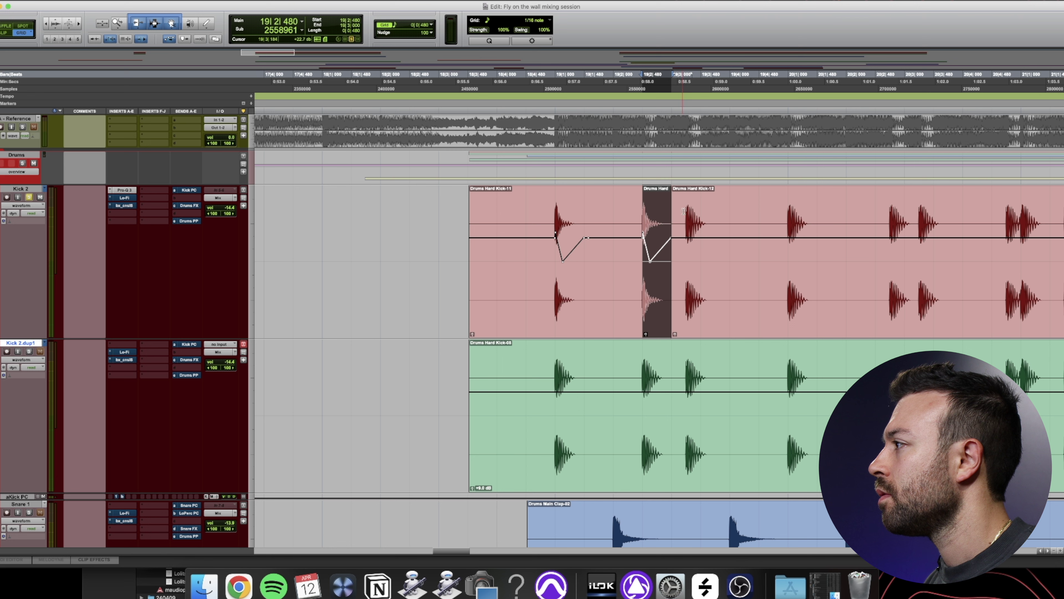
Set the grid to 1/16 note and paste the shaped kick over the hits at 19|3|240 and 20|1|000 on Kick 2
{"action": "left_click", "coordinate": [401, 24]}
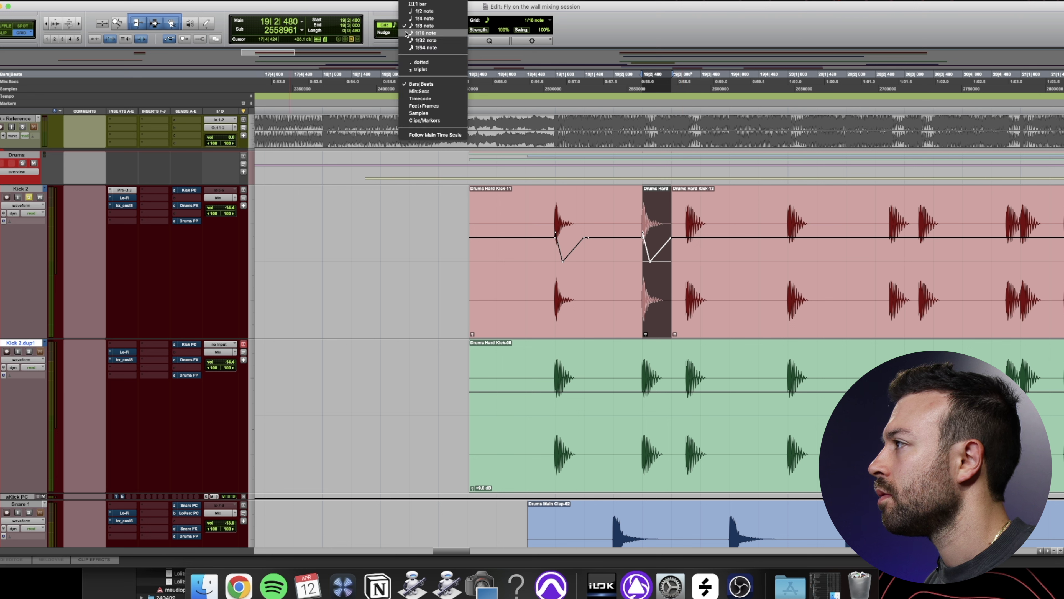
{"action": "left_click", "coordinate": [407, 34]}
{"action": "left_click", "coordinate": [686, 207]}
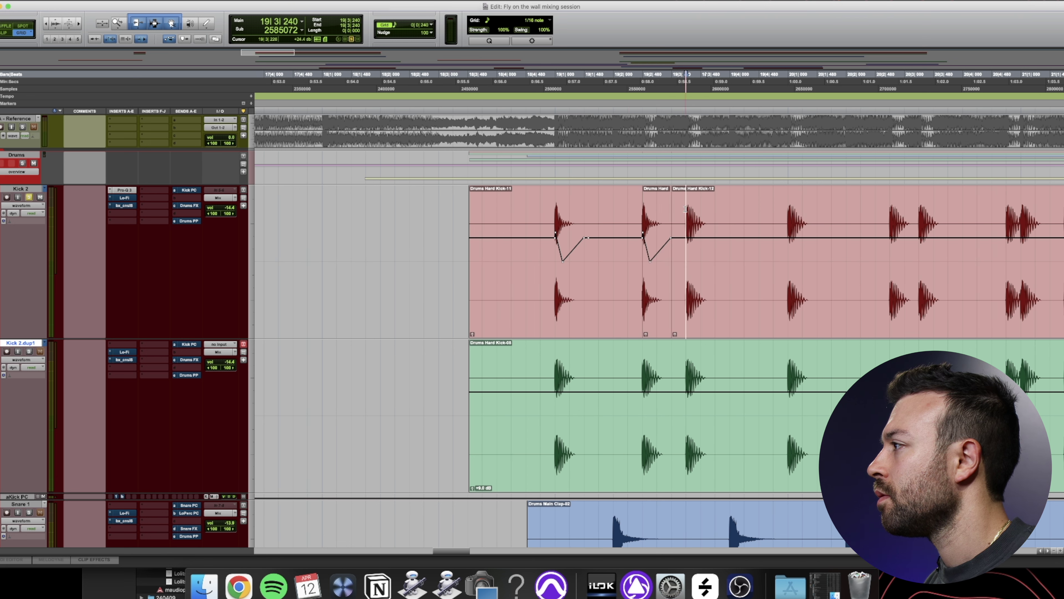
{"action": "key", "text": "super+v"}
{"action": "left_click", "coordinate": [795, 216]}
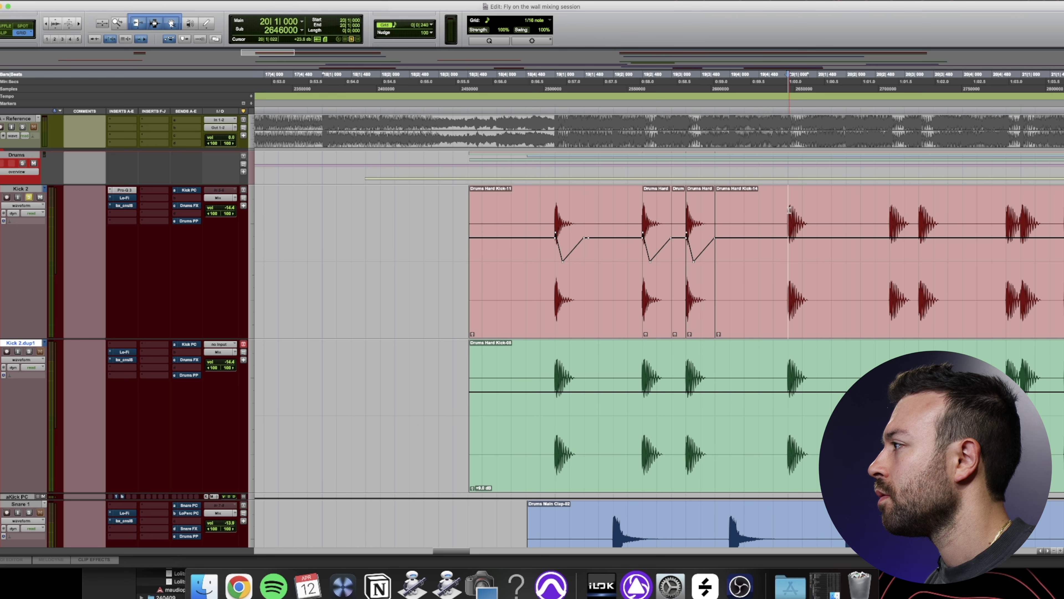
{"action": "key", "text": "super+v"}
Paste the shaped kick over the Kick 2 hits at 20|2|720, 20|3|240 and 20|4|720
{"action": "left_click", "coordinate": [890, 202]}
{"action": "key", "text": "super+v"}
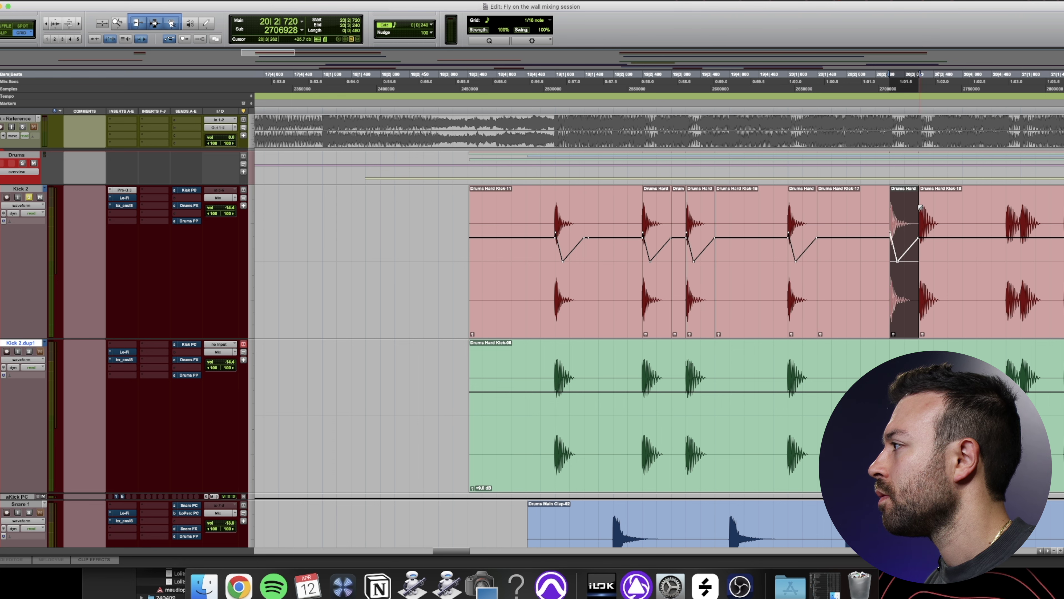
{"action": "left_click", "coordinate": [921, 208]}
{"action": "key", "text": "super+v"}
{"action": "scroll", "coordinate": [959, 216], "scroll_direction": "right", "scroll_amount": 5}
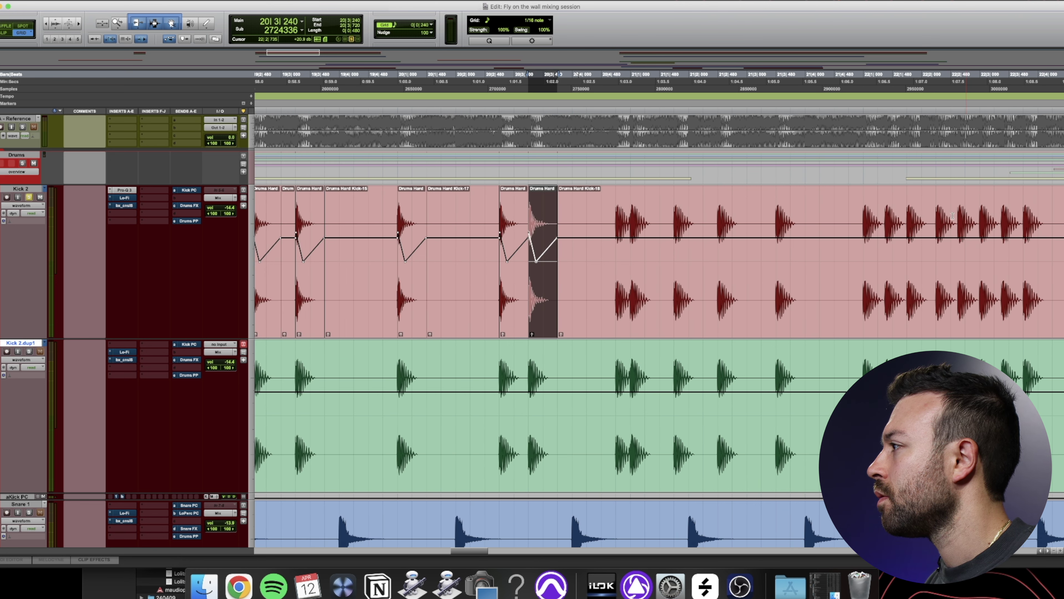
{"action": "left_click", "coordinate": [619, 204]}
{"action": "key", "text": "super+v"}
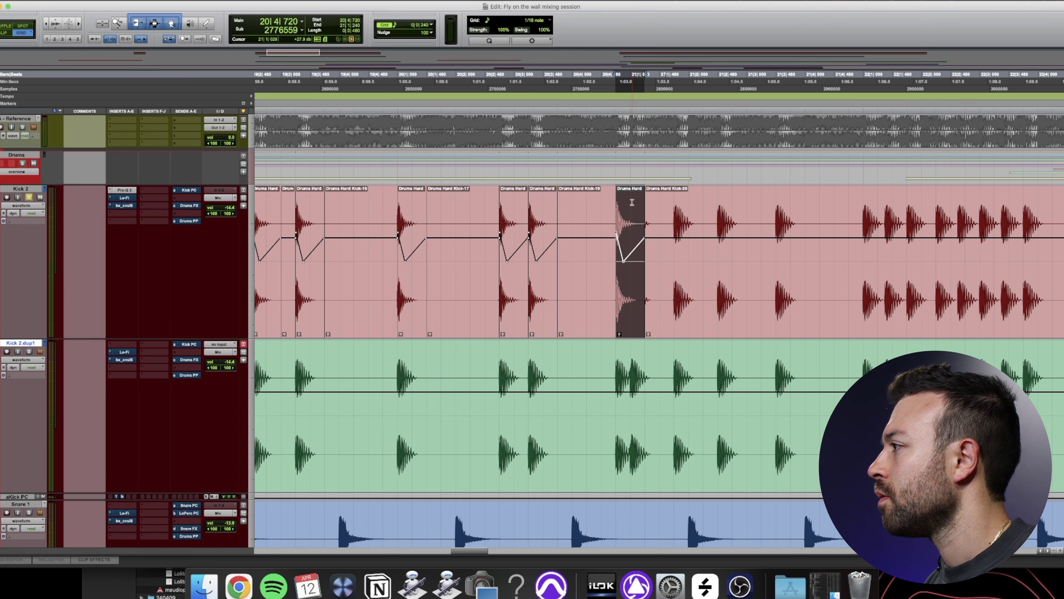
Paste the shaped kick over the bar 21 hits on Kick 2, including the one at 21|2|480
{"action": "left_click", "coordinate": [633, 205]}
{"action": "key", "text": "super+v"}
{"action": "left_click", "coordinate": [674, 206]}
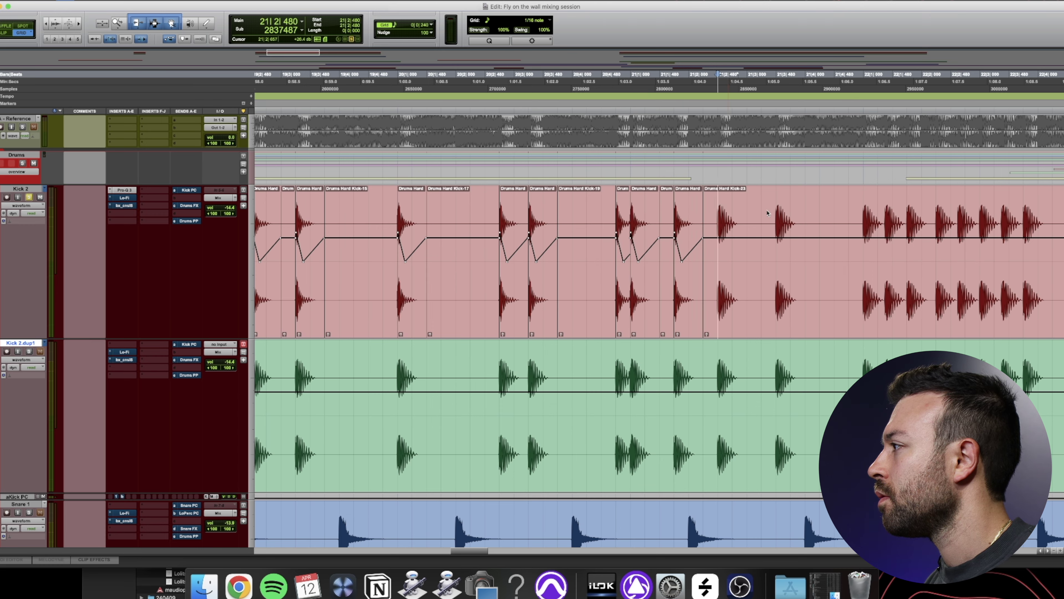
{"action": "key", "text": "super+v"}
{"action": "left_click", "coordinate": [777, 213]}
{"action": "key", "text": "super+v"}
Paste the shaped kick over the rapid Kick 2 hits in bar 22, up to 23|1|000
{"action": "key", "text": "t"}
{"action": "key", "text": "t"}
{"action": "key", "text": "super+v"}
{"action": "key", "text": "super+v"}
{"action": "key", "text": "r"}
{"action": "key", "text": "r"}
{"action": "key", "text": "r"}
{"action": "double_click", "coordinate": [688, 253]}
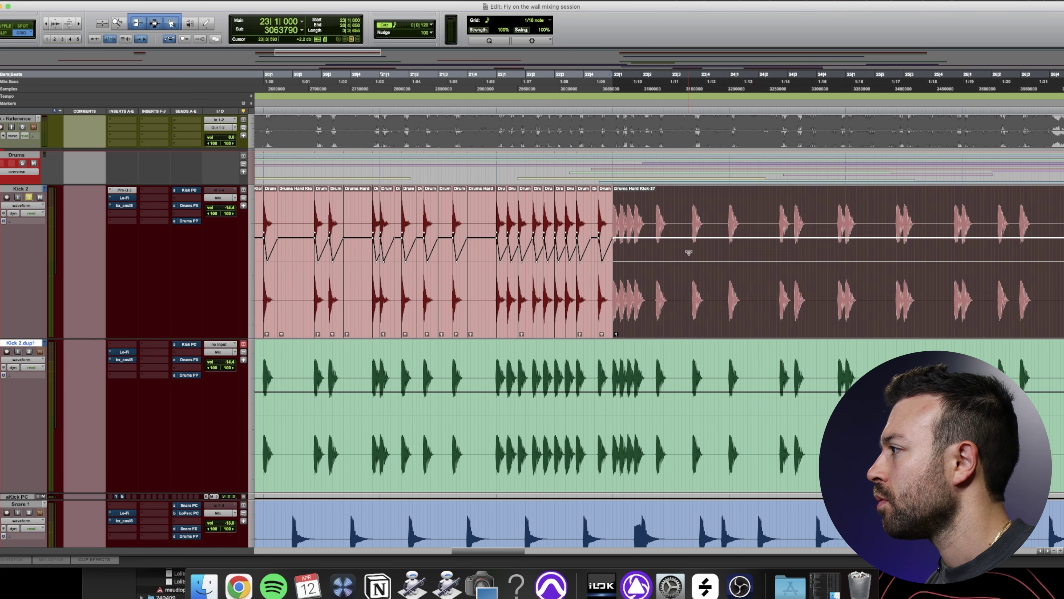
Paste the shaped kick over the remaining hits from bar 23 to the end of the first long Kick 2 section
{"action": "key", "text": "t"}
{"action": "key", "text": "t"}
{"action": "left_click", "coordinate": [837, 210]}
{"action": "key", "text": "super+v"}
{"action": "left_click", "coordinate": [568, 210]}
{"action": "key", "text": "super+v"}
Paste the shaped kick over the hits of the second long Kick 2 section, from 43|1|000 through 47|3|240
{"action": "key", "text": "r"}
{"action": "key", "text": "r"}
{"action": "key", "text": "r"}
{"action": "key", "text": "r"}
{"action": "key", "text": "r"}
{"action": "key", "text": "t"}
{"action": "key", "text": "t"}
{"action": "left_click", "coordinate": [614, 209]}
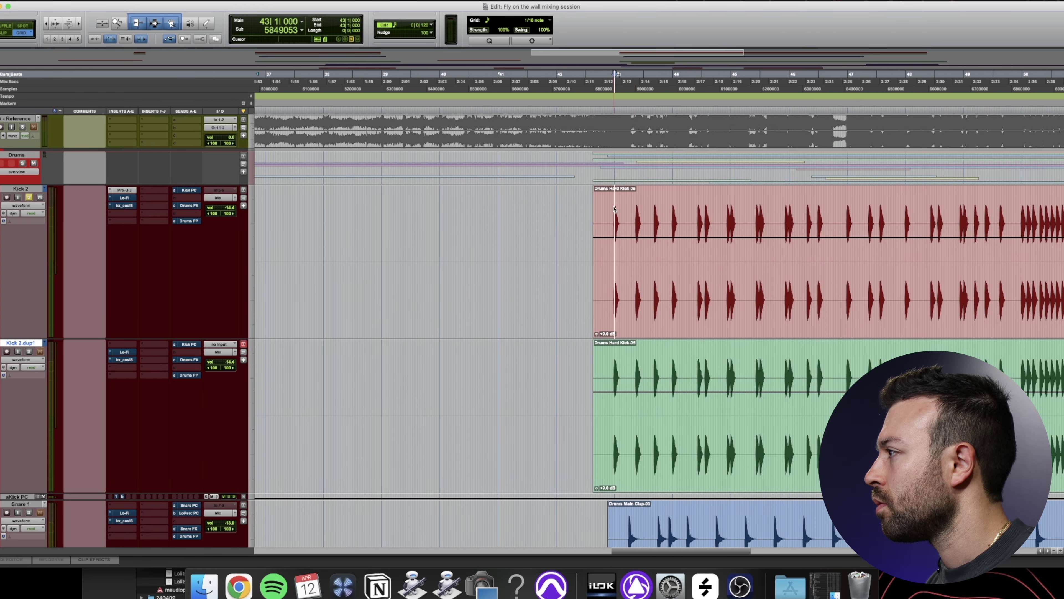
{"action": "key", "text": "t"}
{"action": "key", "text": "t"}
{"action": "key", "text": "t"}
{"action": "key", "text": "super+v"}
{"action": "left_click", "coordinate": [613, 252]}
{"action": "key", "text": "super+v"}
{"action": "left_click", "coordinate": [845, 252]}
{"action": "key", "text": "super+v"}
Paste the shaped kick over the Kick 2 hits in bars 48 and 49
{"action": "key", "text": "r"}
{"action": "key", "text": "r"}
{"action": "key", "text": "r"}
{"action": "key", "text": "r"}
{"action": "key", "text": "t"}
{"action": "key", "text": "t"}
{"action": "key", "text": "t"}
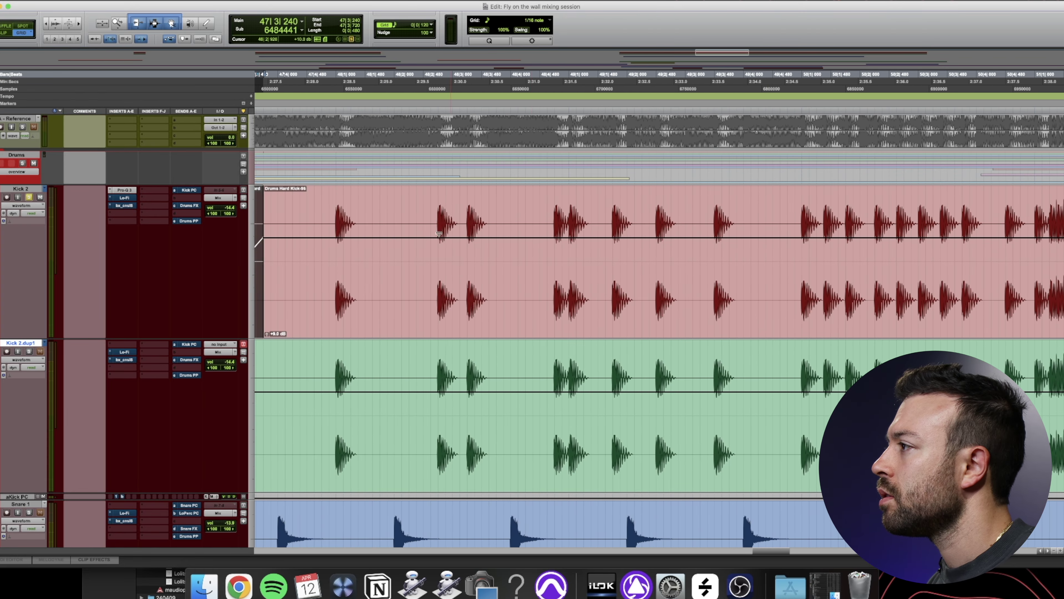
{"action": "key", "text": "super+v"}
{"action": "left_click", "coordinate": [612, 213]}
{"action": "key", "text": "super+v"}
Paste the shaped kick over the rapid run of hits from bar 50 into bar 51, and undo the last paste
{"action": "key", "text": "t"}
{"action": "key", "text": "t"}
{"action": "key", "text": "super+v"}
{"action": "key", "text": "super+v"}
{"action": "key", "text": "super+v"}
{"action": "left_click", "coordinate": [624, 213]}
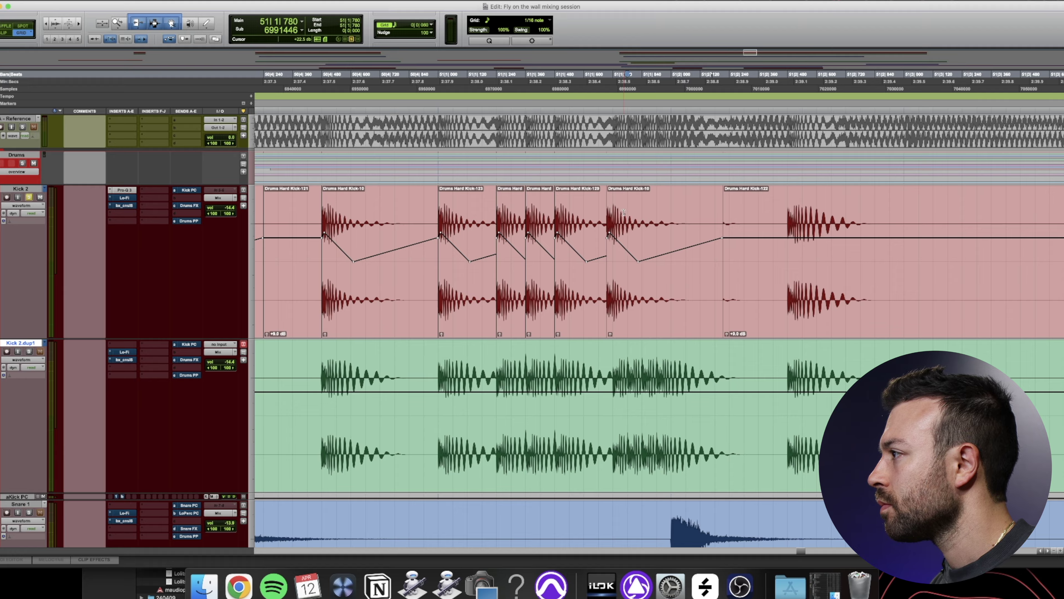
{"action": "key", "text": "super+z"}
Paste the shaped kick over the Kick 2 hits after the rapid run up to 52|1|000, and solo the duplicate kick track
{"action": "left_click", "coordinate": [613, 213]}
{"action": "key", "text": "t"}
{"action": "key", "text": "t"}
{"action": "left_click_drag", "start_coordinate": [981, 285], "coordinate": [748, 285]}
{"action": "left_click", "coordinate": [29, 351]}
{"action": "key", "text": "r"}
{"action": "key", "text": "r"}
{"action": "left_click", "coordinate": [692, 285]}
{"action": "key", "text": "super+v"}
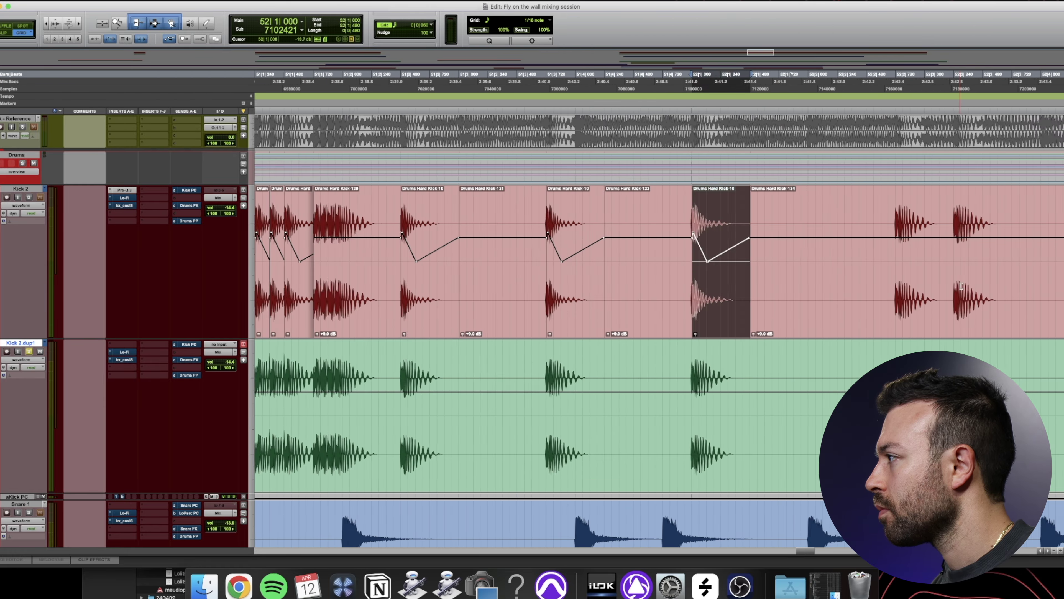
Paste the shaped kick over the Kick 2 hits that follow in bar 52 and beyond
{"action": "left_click", "coordinate": [896, 285]}
{"action": "key", "text": "super+v"}
{"action": "left_click", "coordinate": [954, 285]}
{"action": "key", "text": "super+v"}
{"action": "key", "text": "r"}
{"action": "key", "text": "r"}
{"action": "key", "text": "super+v"}
Paste the shaped kick over the Kick 2 hits from bar 58 to the end of the section
{"action": "key", "text": "t"}
{"action": "key", "text": "t"}
{"action": "key", "text": "t"}
{"action": "left_click_drag", "start_coordinate": [475, 197], "coordinate": [473, 196]}
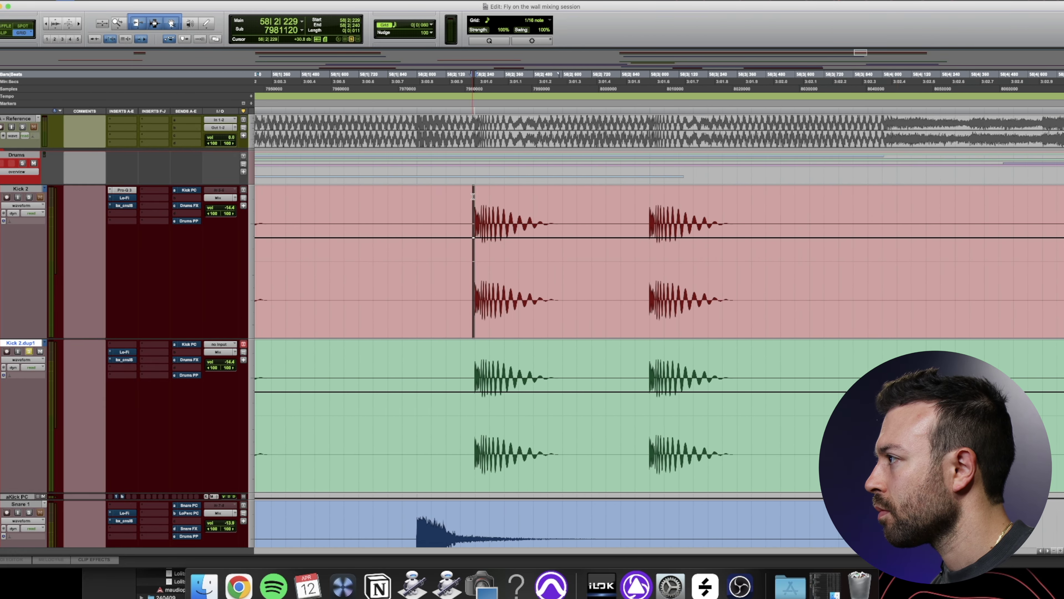
{"action": "scroll", "coordinate": [473, 196], "scroll_direction": "right", "scroll_amount": 10}
{"action": "left_click", "coordinate": [403, 204]}
{"action": "key", "text": "super+v"}
{"action": "left_click", "coordinate": [647, 204]}
{"action": "key", "text": "super+v"}
{"action": "left_click", "coordinate": [493, 205]}
{"action": "key", "text": "super+v"}
Play back Kick 2 from about bar 20 and check the pasted hits across the whole song
{"action": "key", "text": "r"}
{"action": "key", "text": "r"}
{"action": "key", "text": "r"}
{"action": "key", "text": "r"}
{"action": "key", "text": "r"}
{"action": "key", "text": "r"}
{"action": "key", "text": "r"}
{"action": "key", "text": "r"}
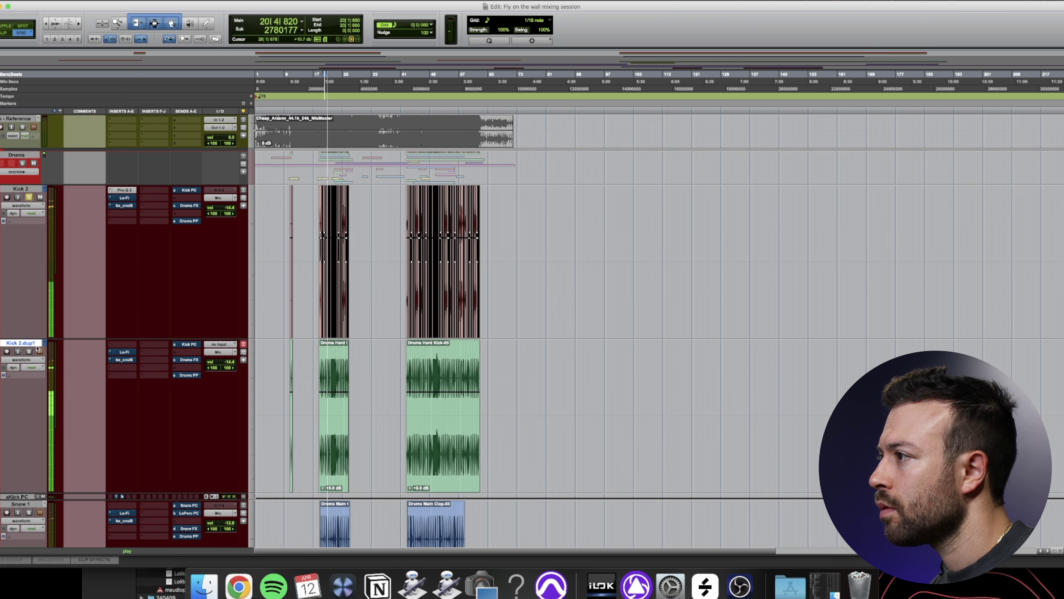
{"action": "scroll", "coordinate": [273, 402], "scroll_direction": "down", "scroll_amount": 3}
{"action": "key", "text": "t"}
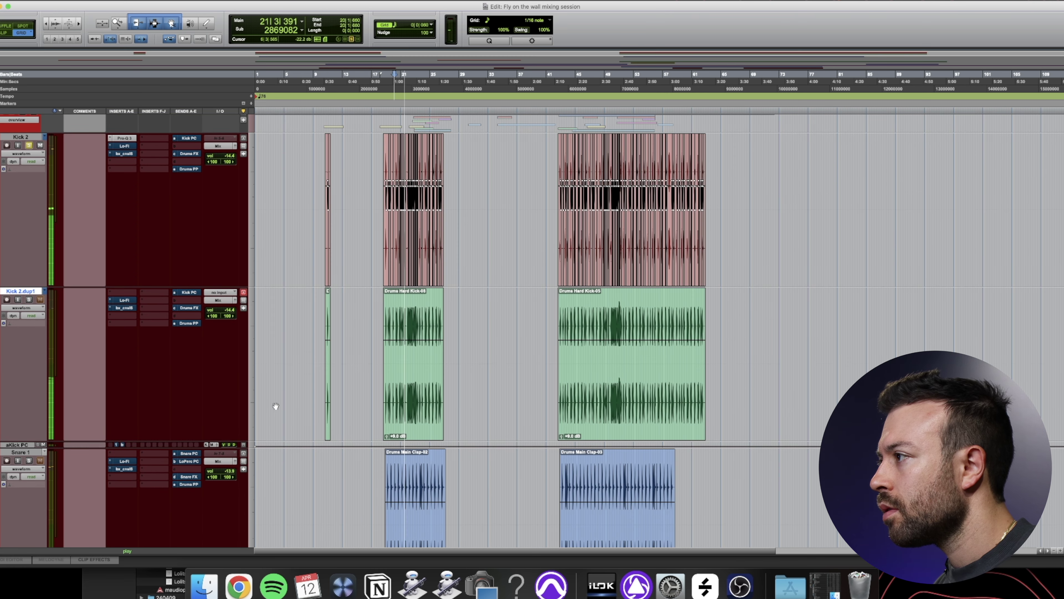
{"action": "key", "text": "t"}
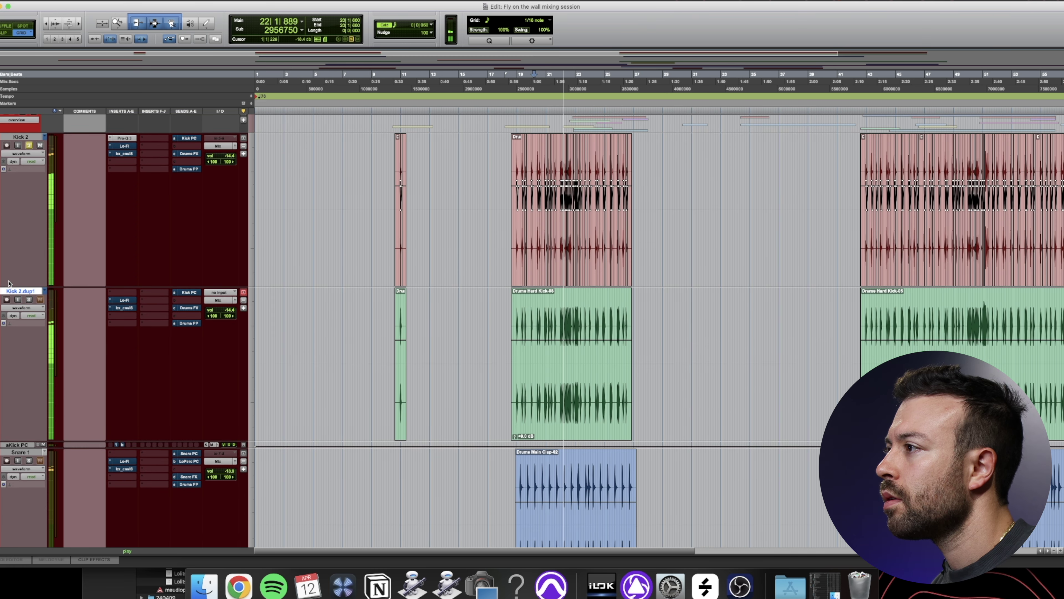
Remove the Kick 2 duplicate track from the Edit window and solo Snare 1 to hear it with the shaped kick
{"action": "right_click", "coordinate": [18, 293]}
{"action": "left_click", "coordinate": [33, 302]}
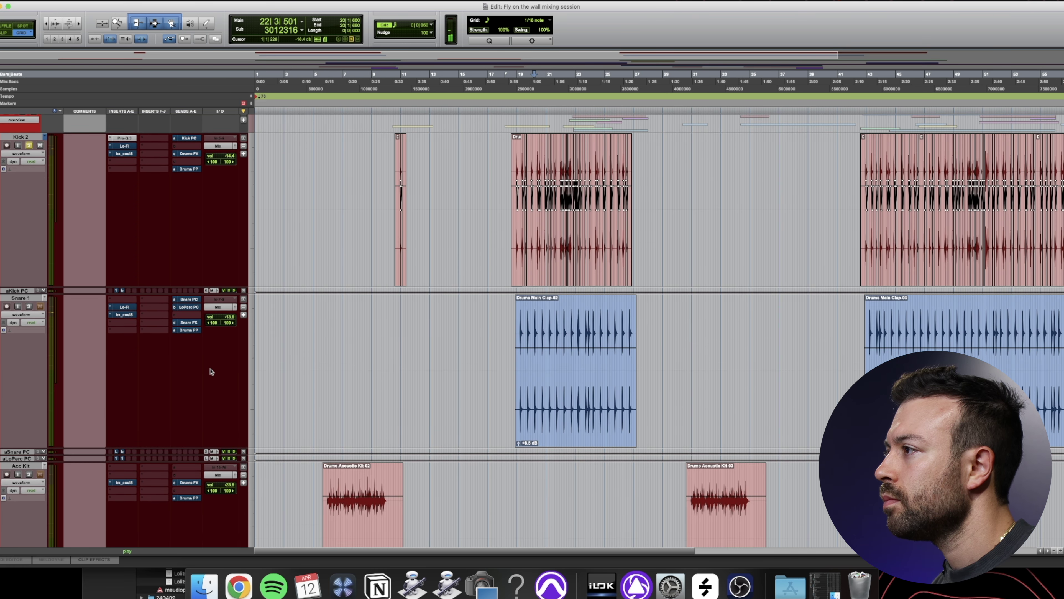
{"action": "left_click", "coordinate": [29, 306]}
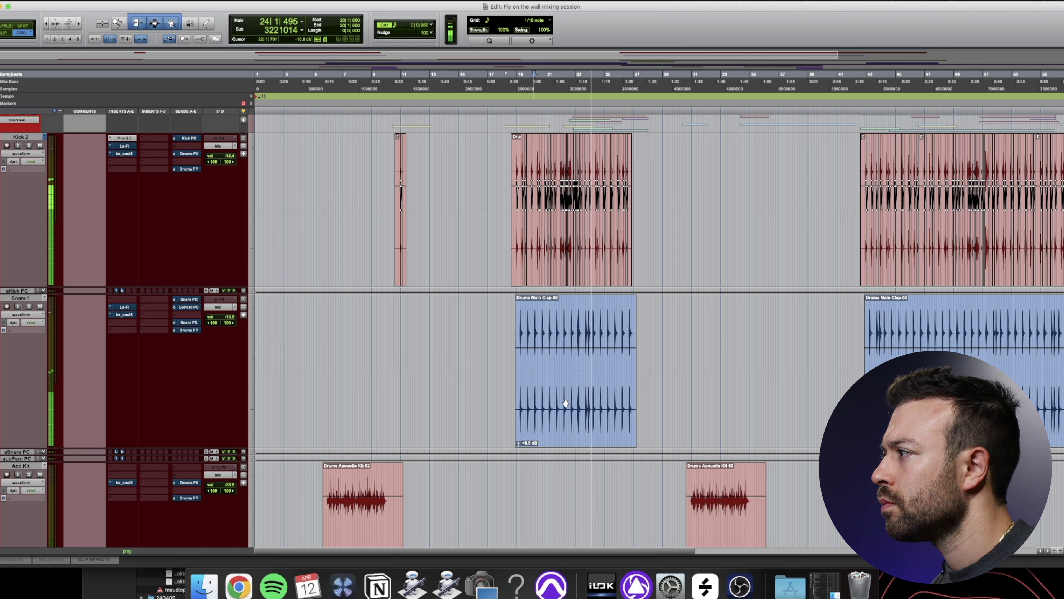
{"action": "key", "text": "t"}
{"action": "key", "text": "t"}
{"action": "key", "text": "t"}
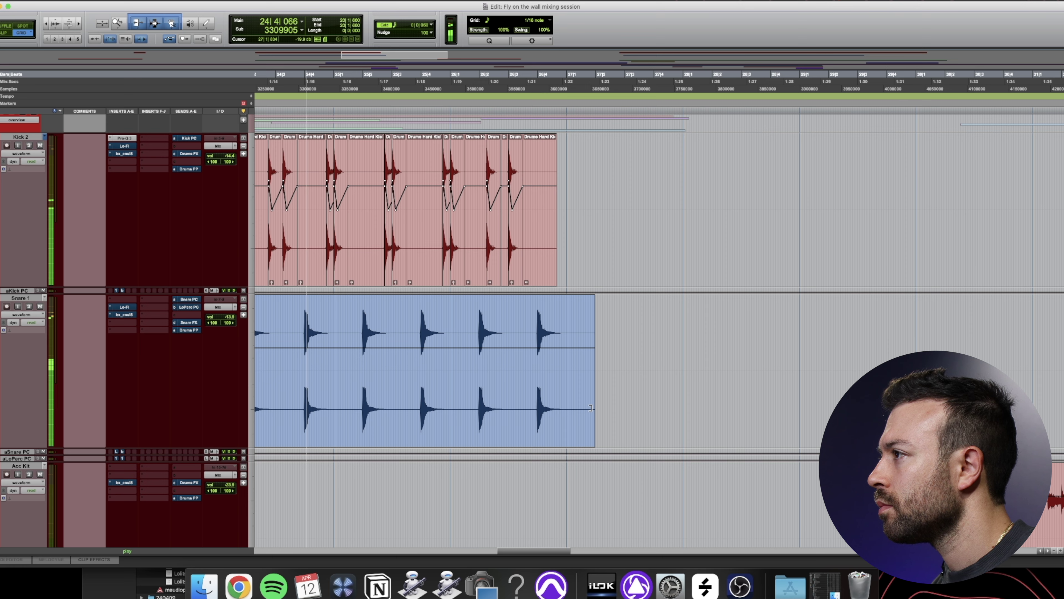
{"action": "scroll", "coordinate": [586, 409], "scroll_direction": "left", "scroll_amount": 10}
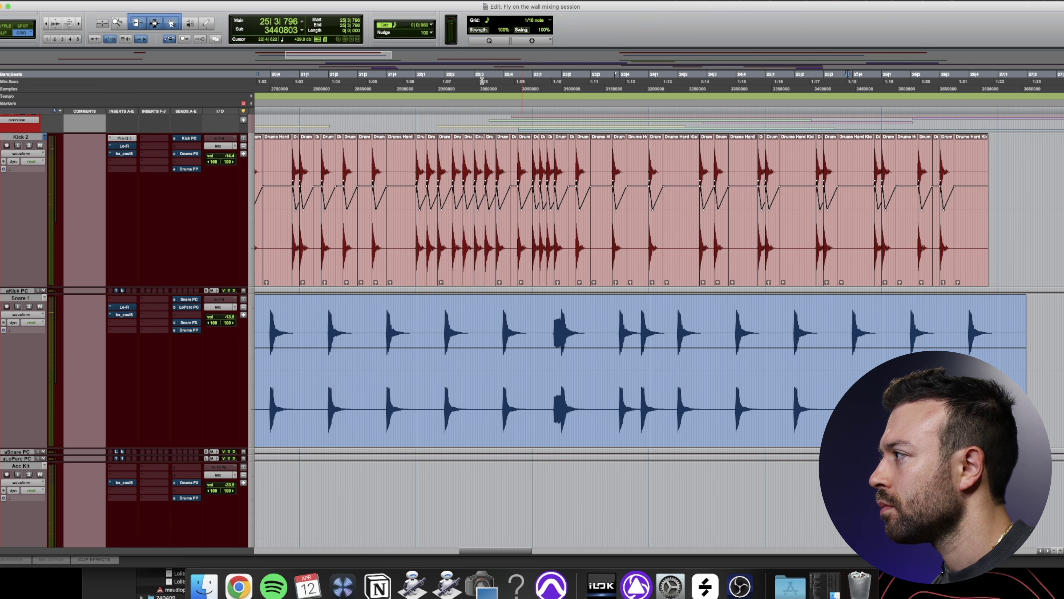
{"action": "scroll", "coordinate": [206, 238], "scroll_direction": "up", "scroll_amount": 1}
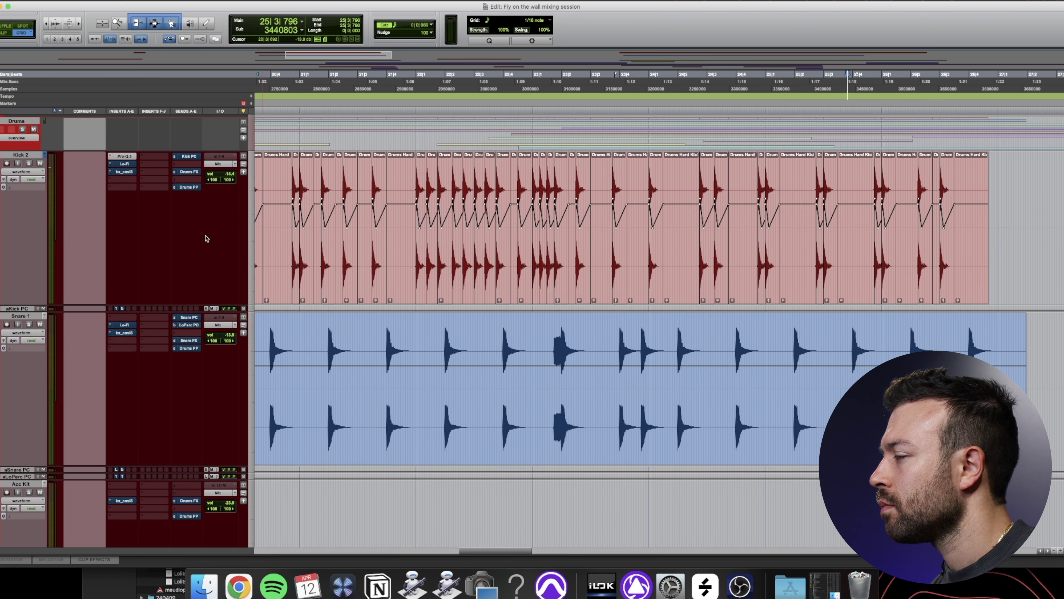
{"action": "left_click", "coordinate": [213, 1]}
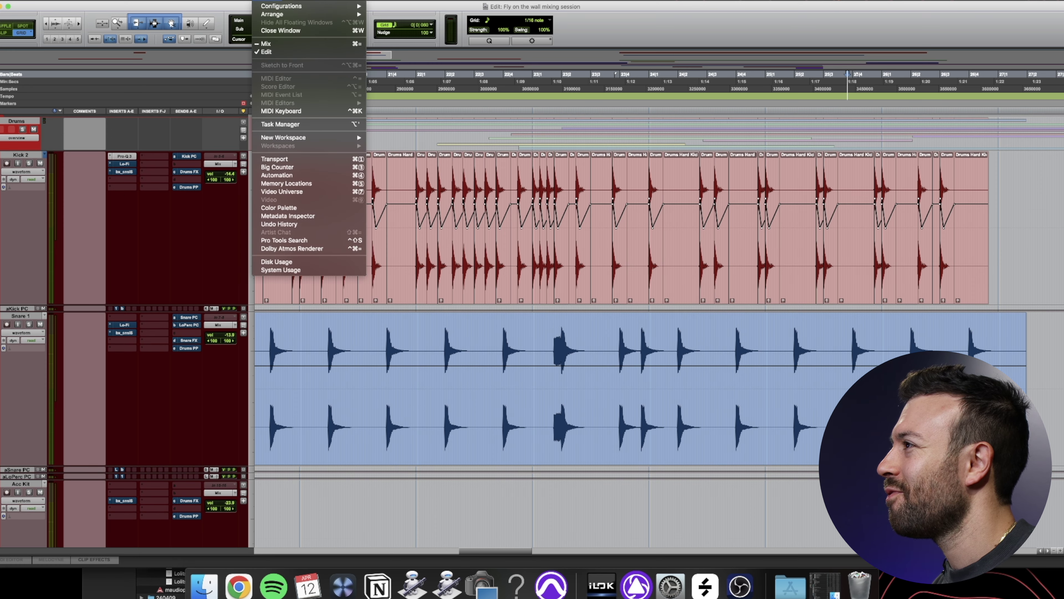
{"action": "left_click", "coordinate": [216, 238]}
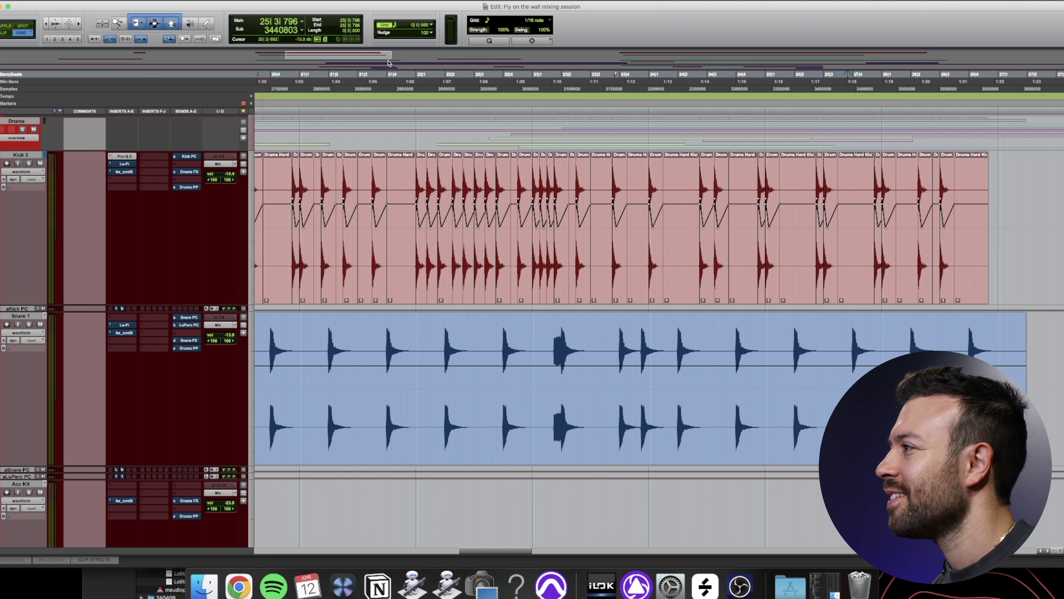
Play back the song around bars 25, 19 and 50 to judge the shaped kick with the snare
{"action": "left_click", "coordinate": [395, 60]}
{"action": "key", "text": "space"}
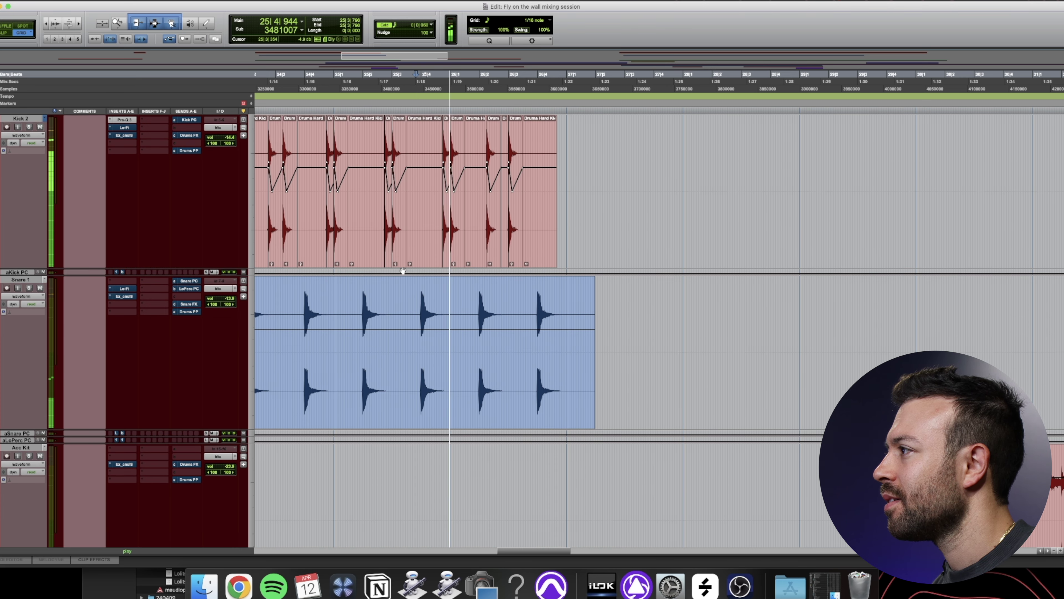
{"action": "key", "text": "r"}
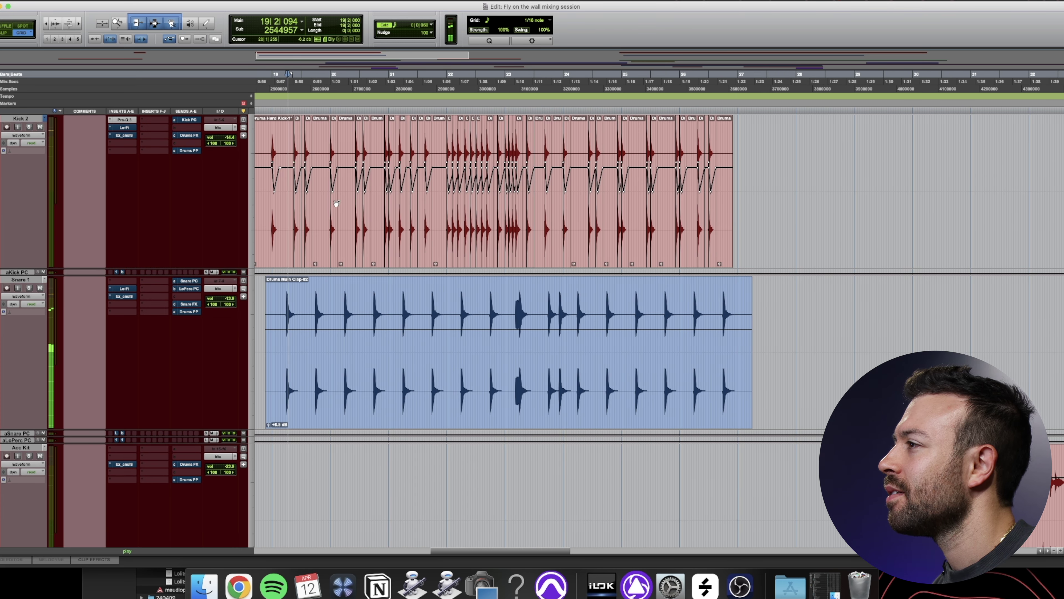
{"action": "scroll", "coordinate": [336, 204], "scroll_direction": "up", "scroll_amount": 3}
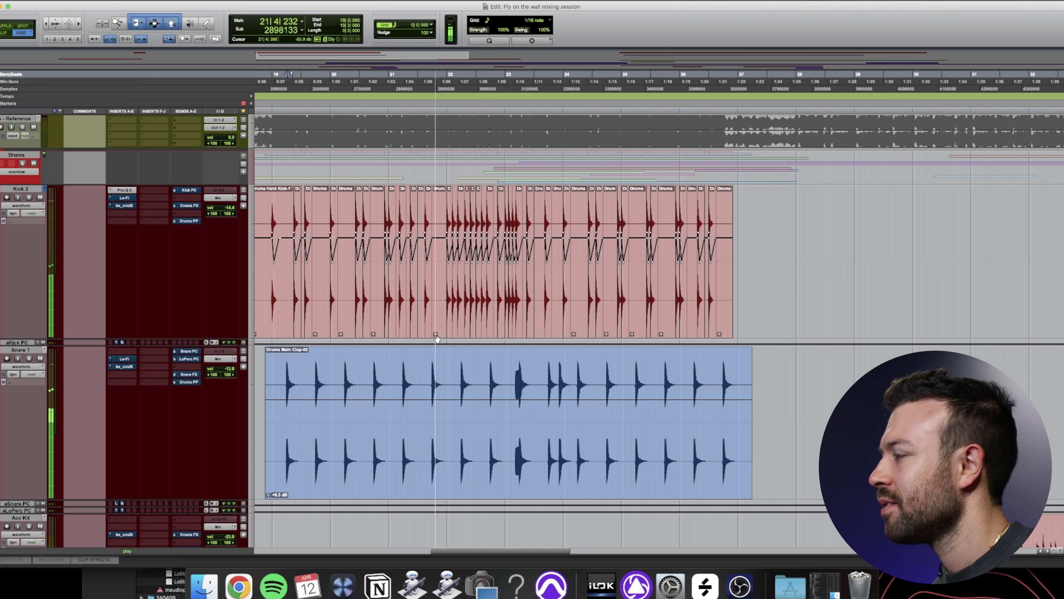
{"action": "scroll", "coordinate": [427, 334], "scroll_direction": "down", "scroll_amount": 2}
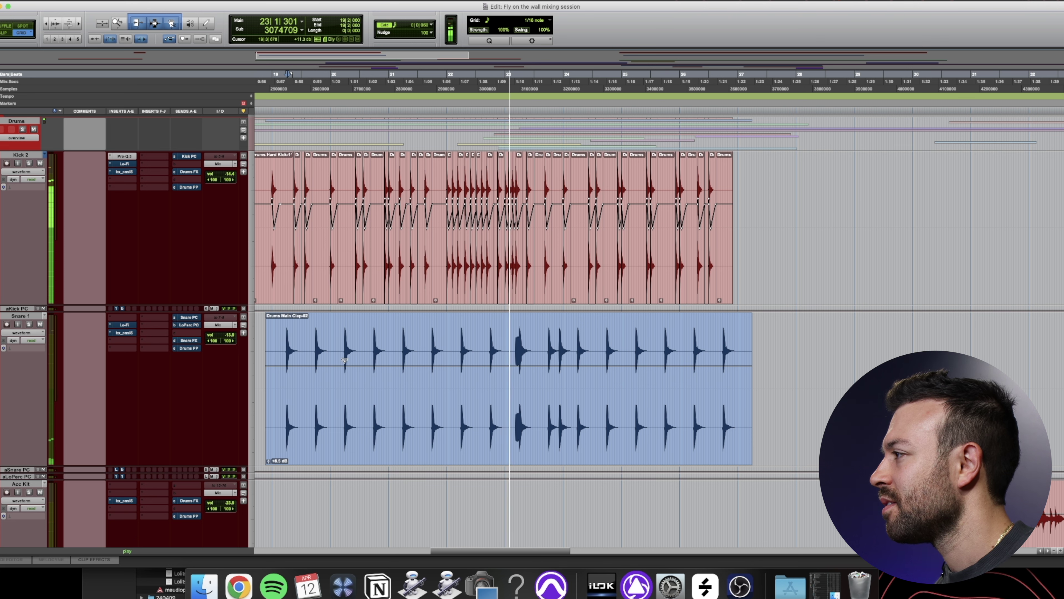
{"action": "key", "text": "r"}
{"action": "key", "text": "r"}
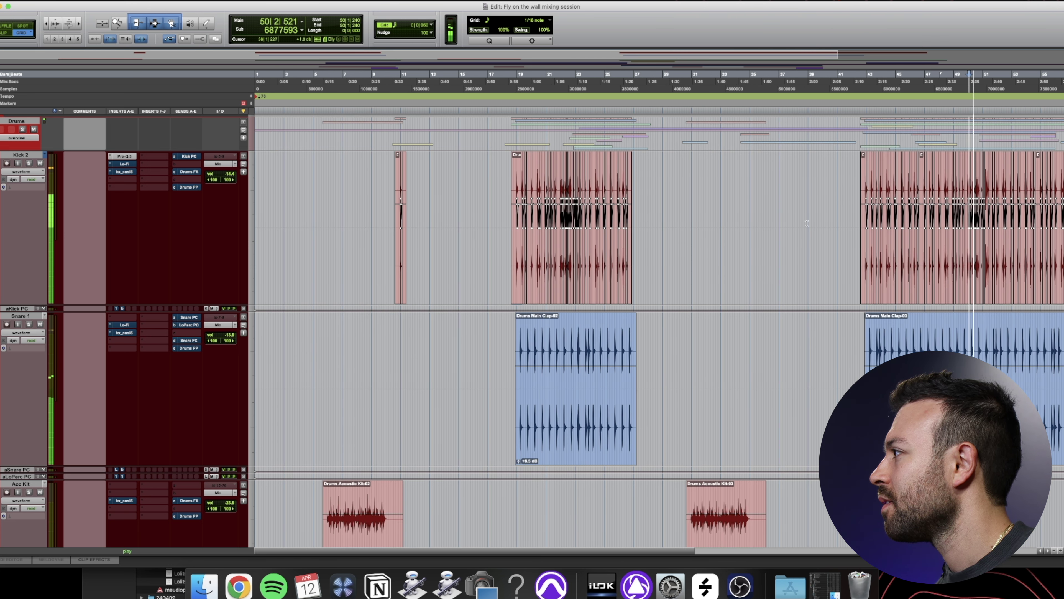
{"action": "scroll", "coordinate": [773, 242], "scroll_direction": "right", "scroll_amount": 9}
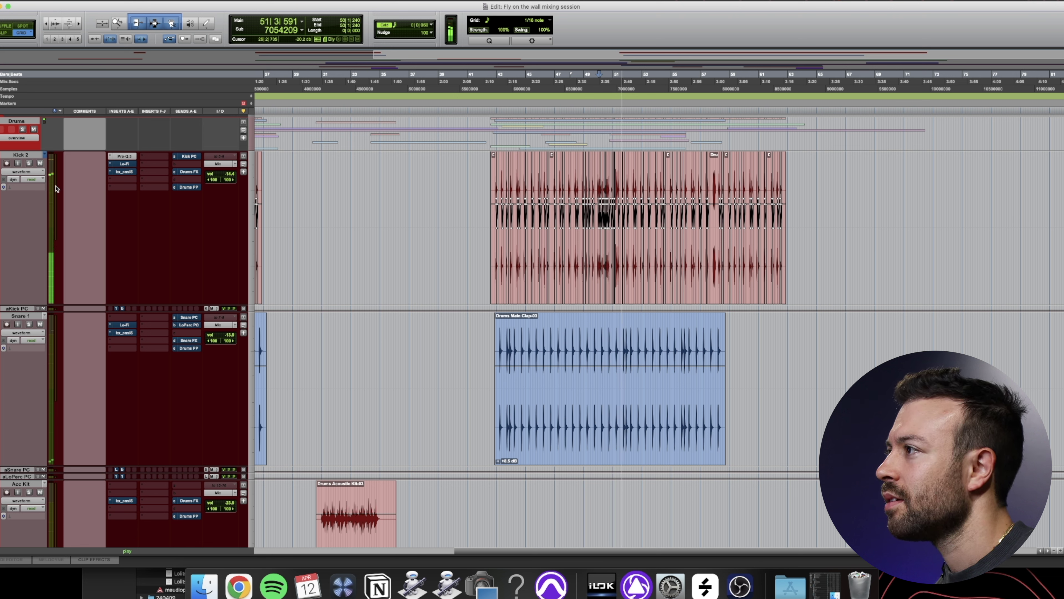
{"action": "key", "text": "space"}
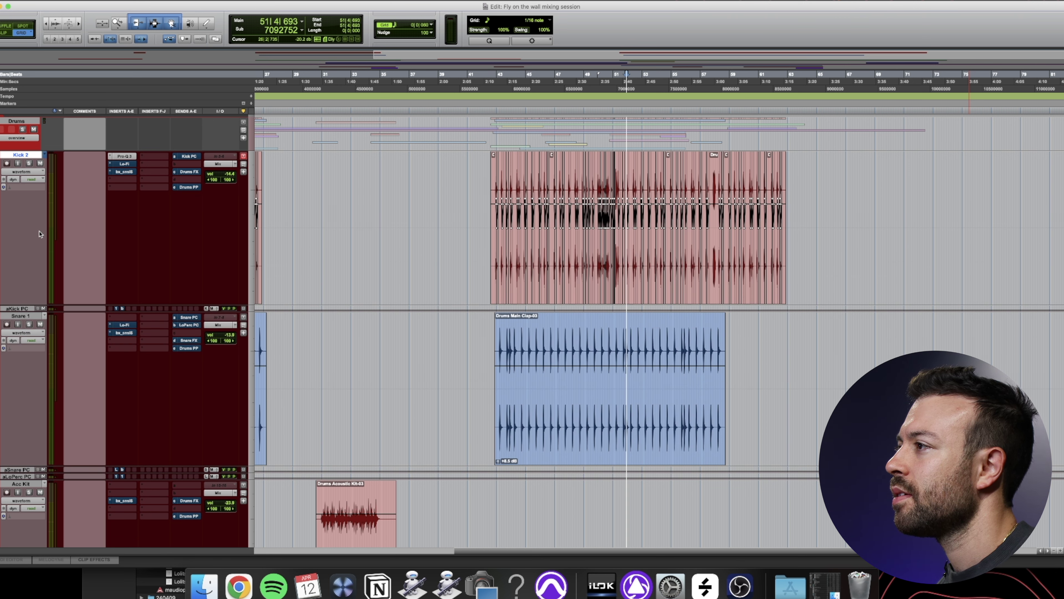
Reduce the height of all tracks and move the Kick 2 track into the Bass folder above the 808 track
{"action": "left_click_drag", "start_coordinate": [45, 301], "coordinate": [56, 190]}
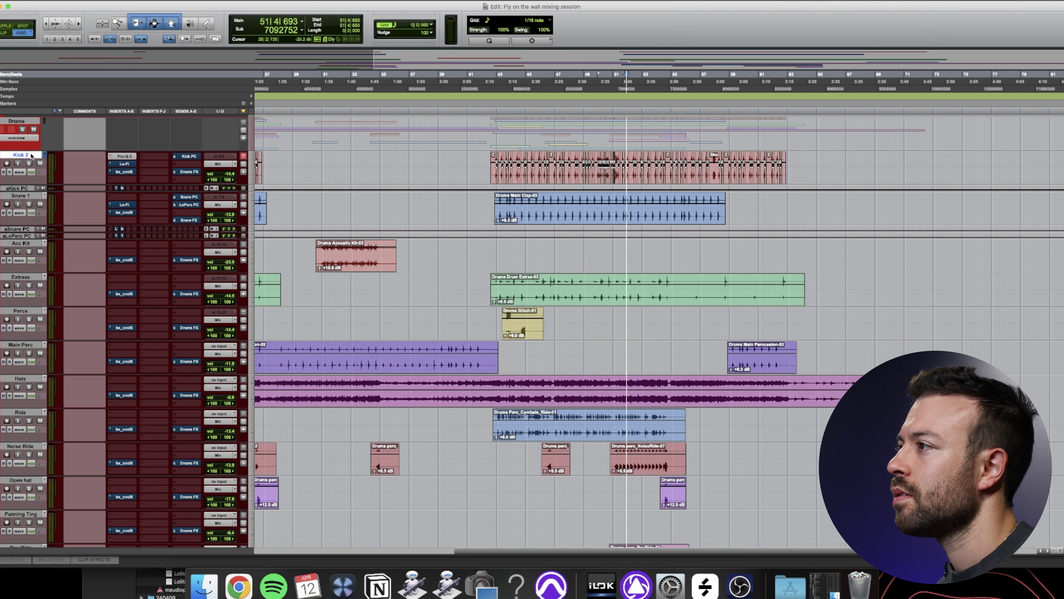
{"action": "key", "text": "ctrl+Up"}
{"action": "key", "text": "ctrl+Up"}
{"action": "key", "text": "ctrl+Up"}
{"action": "key", "text": "ctrl+Up"}
{"action": "key", "text": "ctrl+Down"}
{"action": "key", "text": "ctrl+Down"}
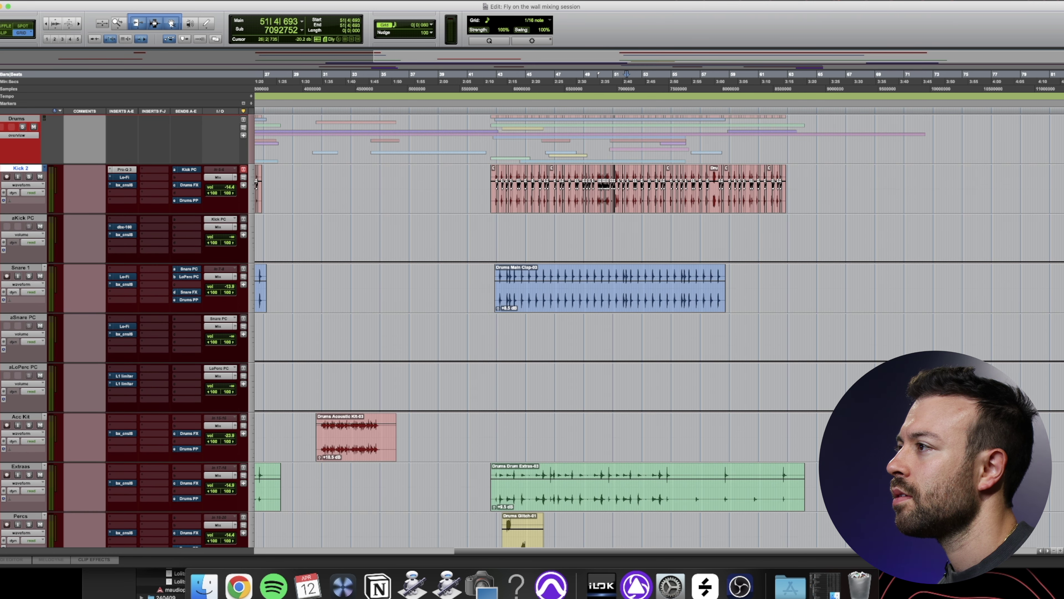
{"action": "key", "text": "ctrl+Down"}
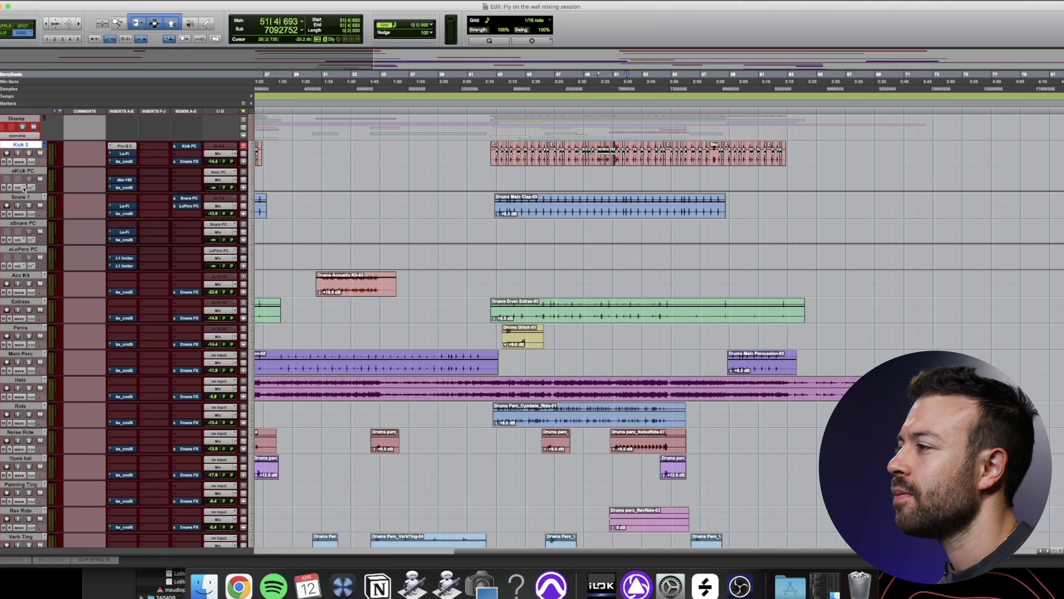
{"action": "left_click_drag", "start_coordinate": [21, 145], "coordinate": [18, 308]}
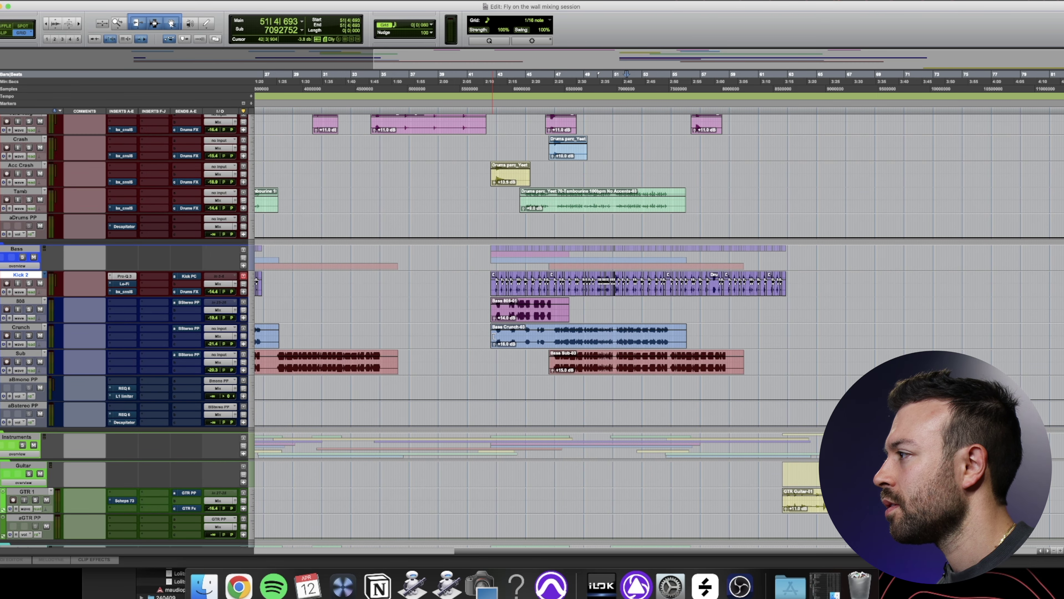
{"action": "scroll", "coordinate": [494, 336], "scroll_direction": "left", "scroll_amount": 5}
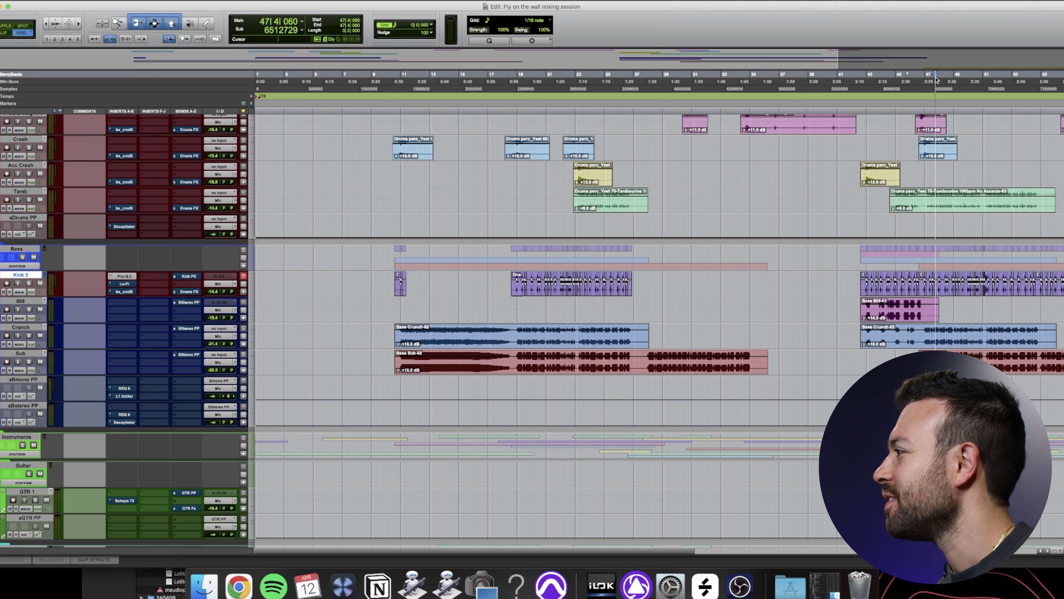
Play back the song from bar 47 to about bar 54 to judge Kick 2 together with the bass tracks
{"action": "key", "text": "space"}
{"action": "key", "text": "super+bracketright"}
{"action": "key", "text": "super+bracketright"}
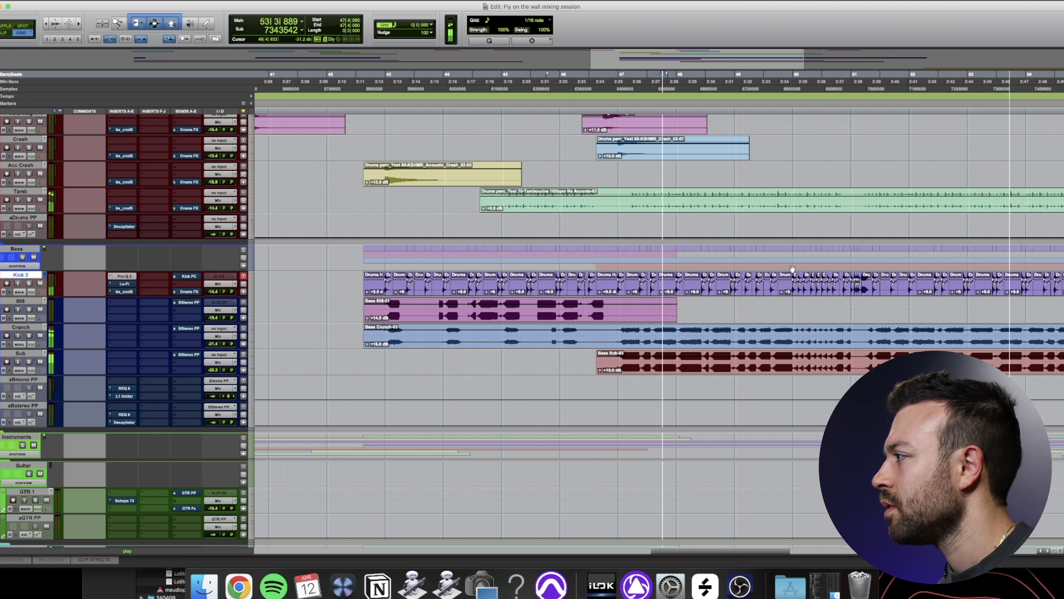
{"action": "scroll", "coordinate": [769, 271], "scroll_direction": "left", "scroll_amount": 5}
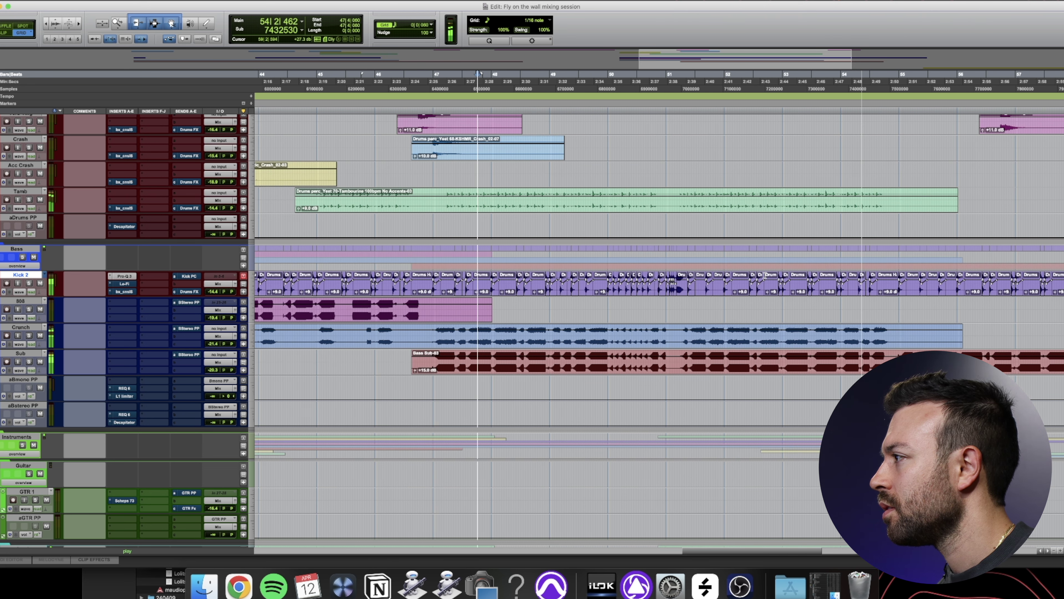
{"action": "key", "text": "space"}
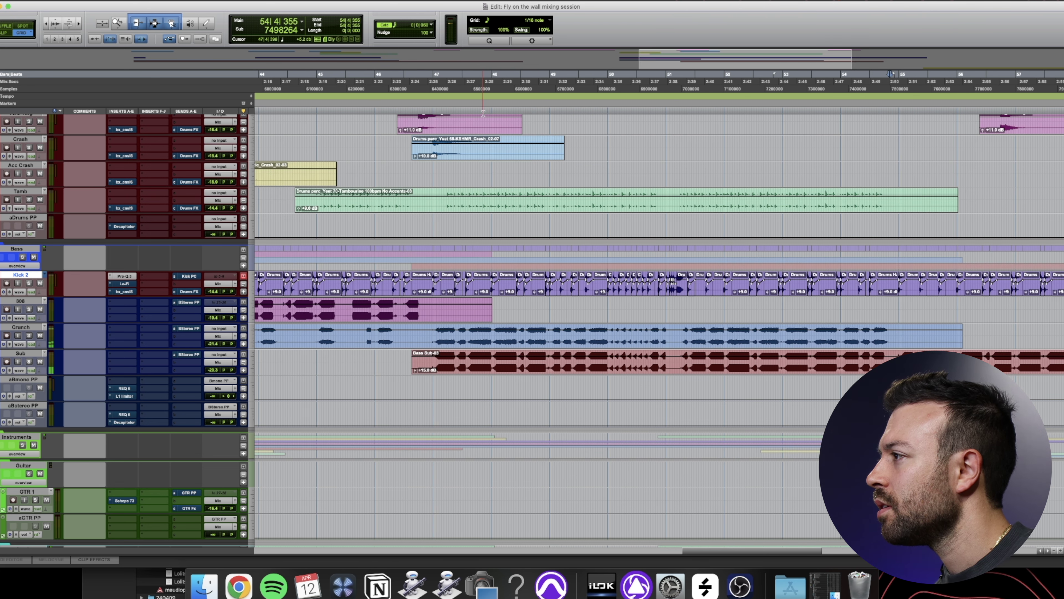
Enlarge the audio waveforms vertically and examine how Kick 2 lines up with Crunch and Sub around bars 52 to 54
{"action": "key", "text": "super+bracketright"}
{"action": "key", "text": "super+bracketright"}
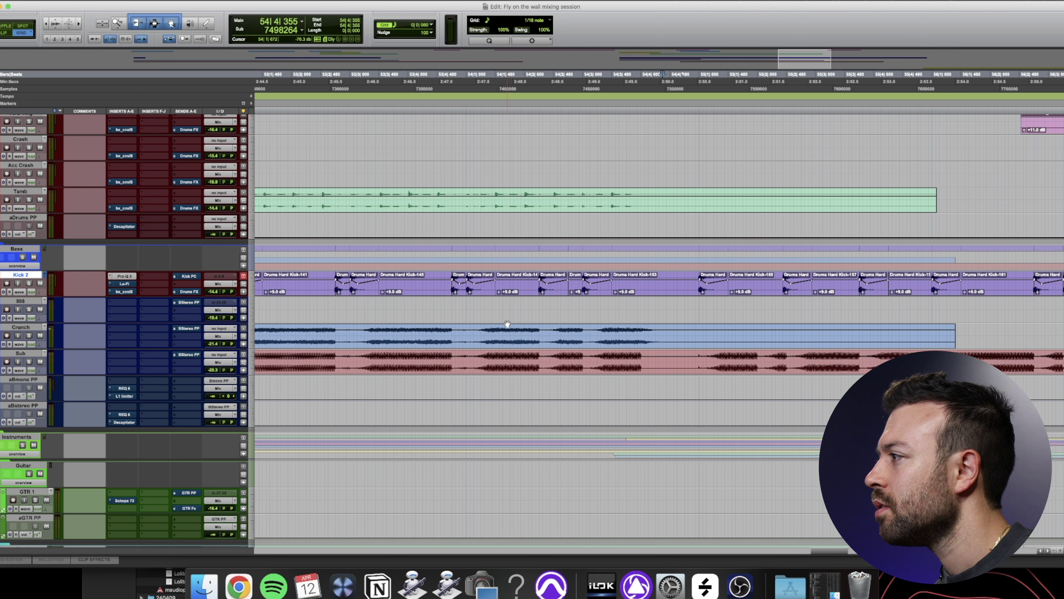
{"action": "scroll", "coordinate": [506, 325], "scroll_direction": "left", "scroll_amount": 3}
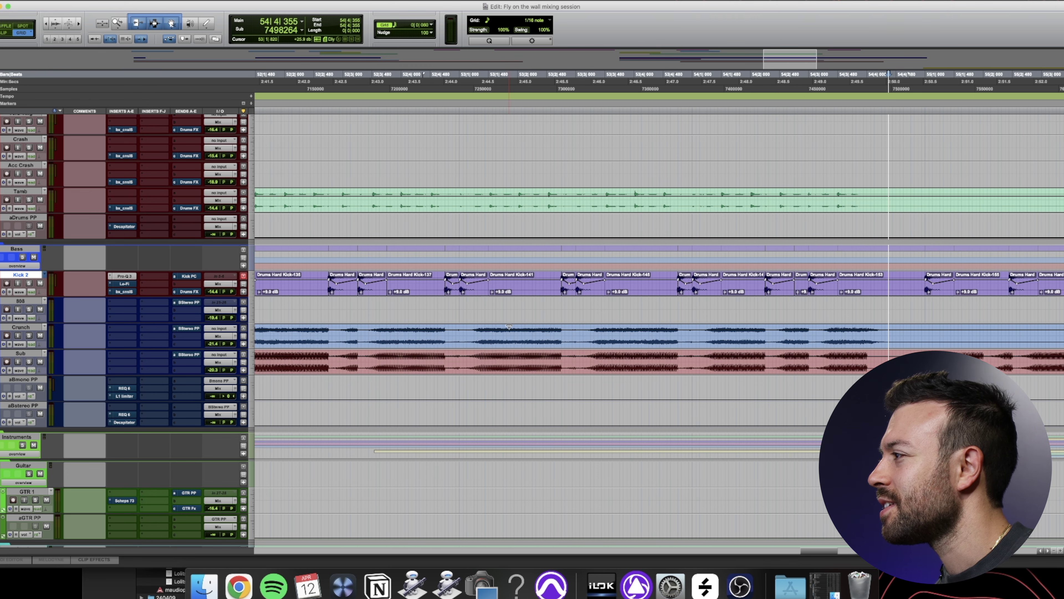
{"action": "key", "text": "alt+super+bracketright"}
{"action": "key", "text": "alt+super+bracketright"}
{"action": "key", "text": "alt+super+bracketright"}
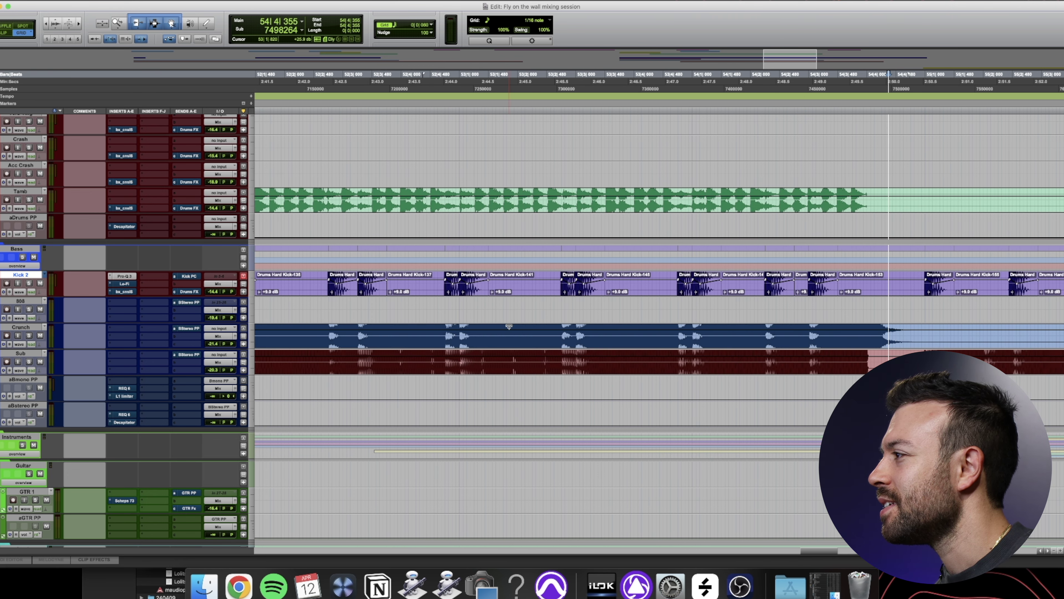
{"action": "key", "text": "alt+super+bracketright"}
{"action": "key", "text": "super+bracketleft"}
{"action": "key", "text": "super+bracketleft"}
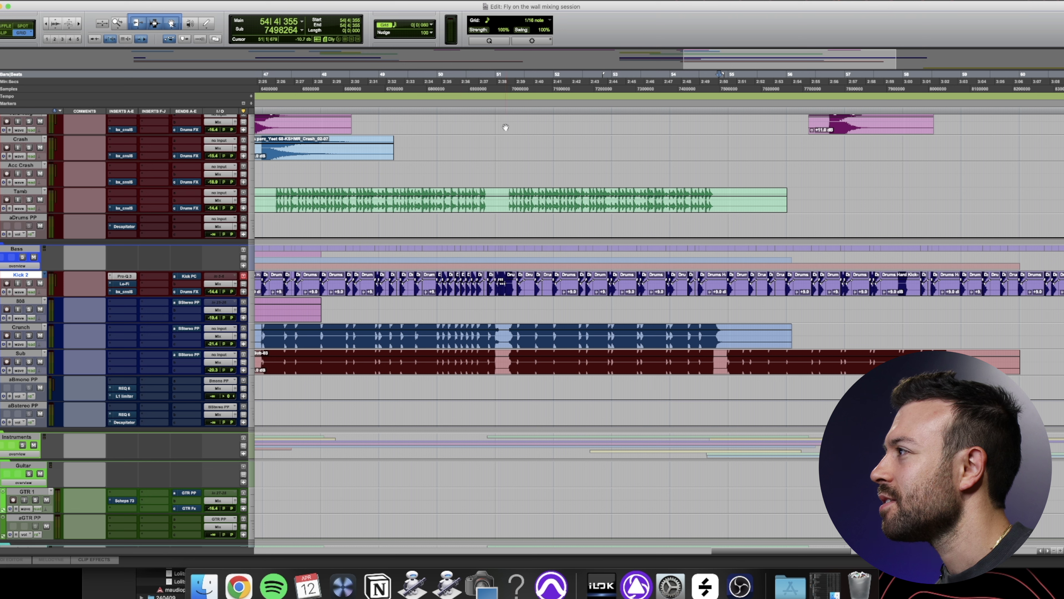
Select about bars 51 to 54 for looped playback and leave only Kick 2 and Sub soloed
{"action": "left_click_drag", "start_coordinate": [513, 80], "coordinate": [692, 81]}
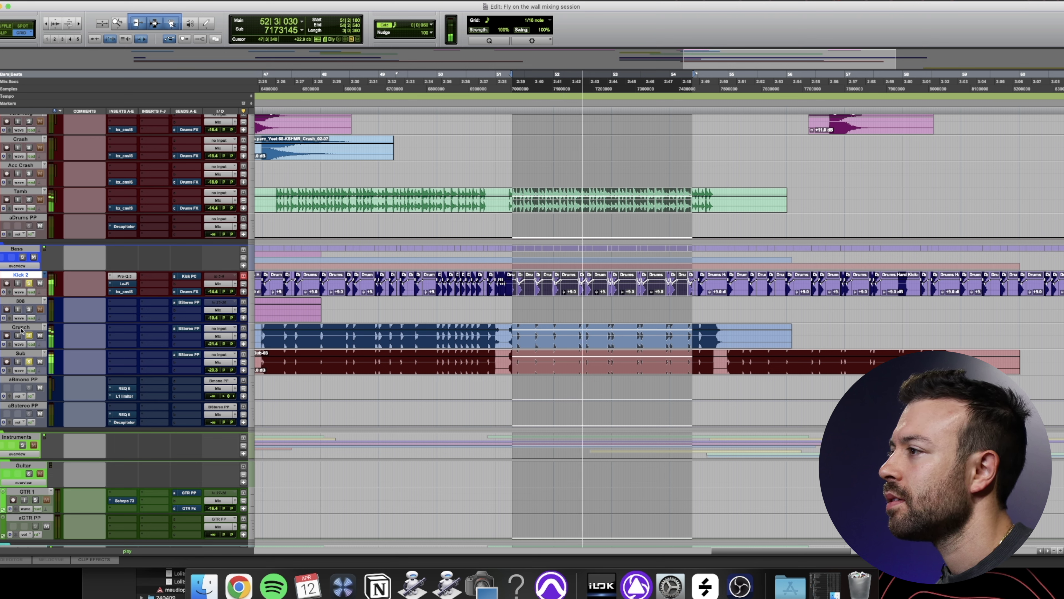
{"action": "left_click", "coordinate": [28, 335]}
Open Insight 2 on the mix print track, check its Spectrum options and expand the Spectrum meter to full size
{"action": "key", "text": "super+equal"}
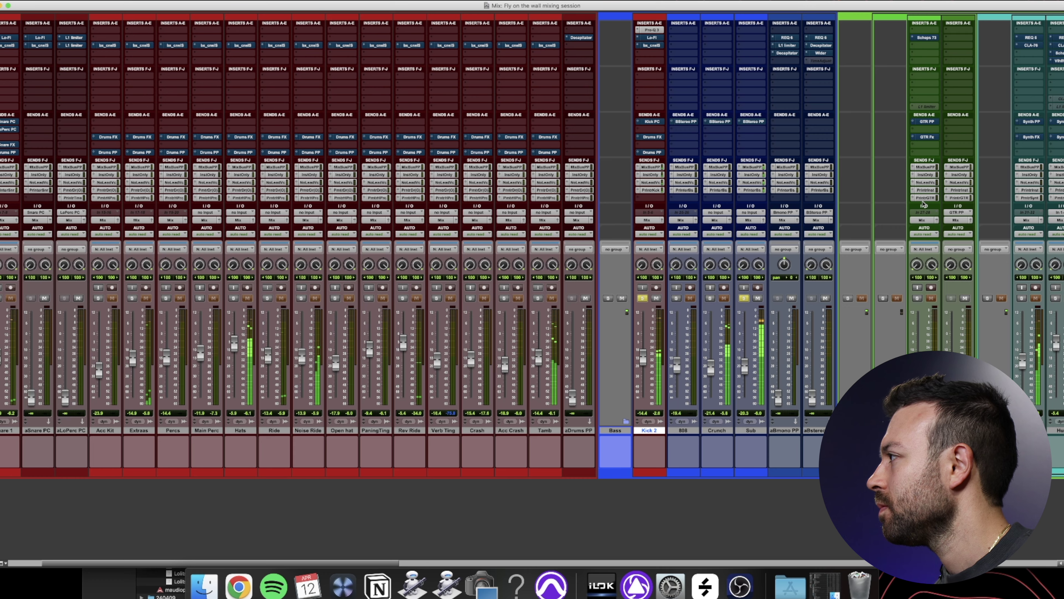
{"action": "scroll", "coordinate": [960, 119], "scroll_direction": "right", "scroll_amount": 15}
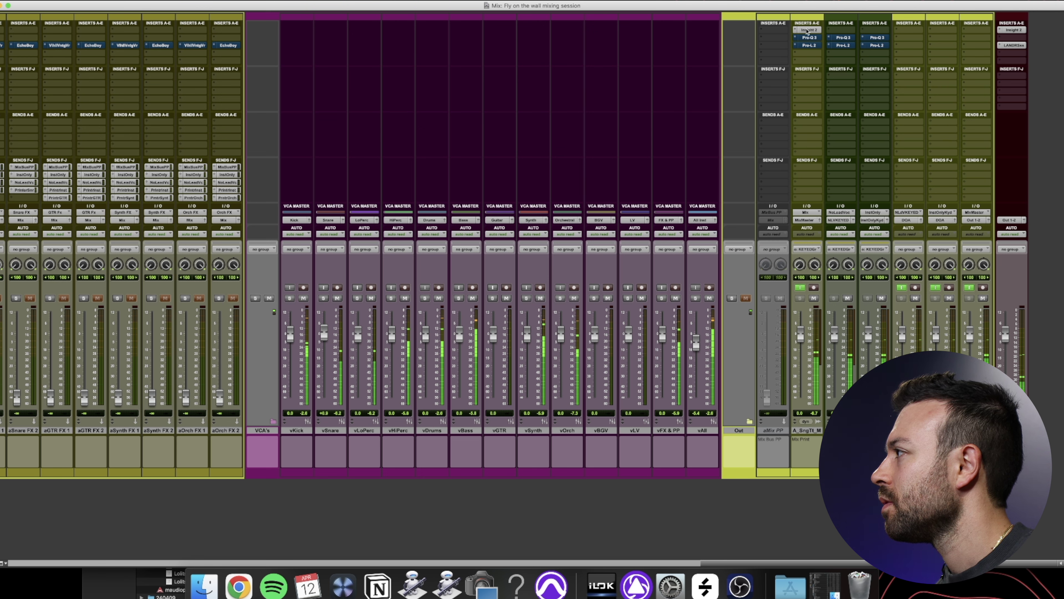
{"action": "left_click", "coordinate": [809, 30]}
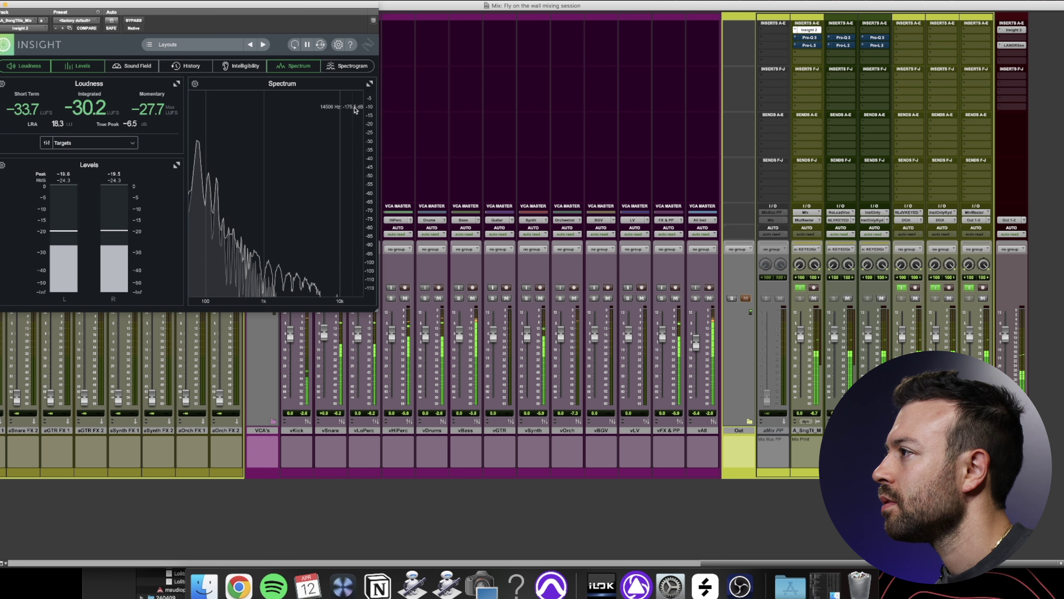
{"action": "left_click", "coordinate": [195, 83]}
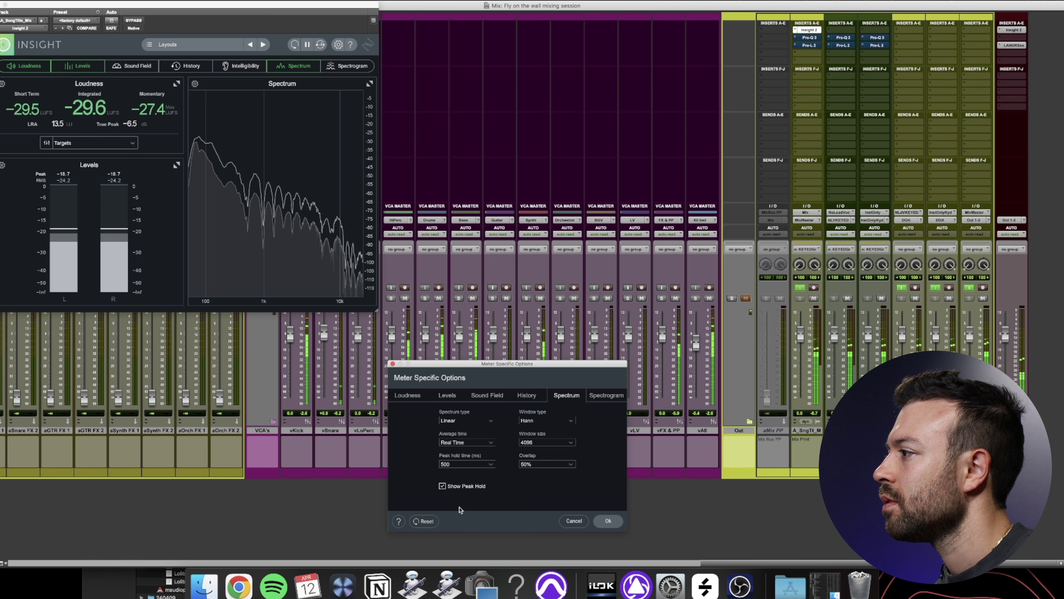
{"action": "left_click", "coordinate": [609, 521]}
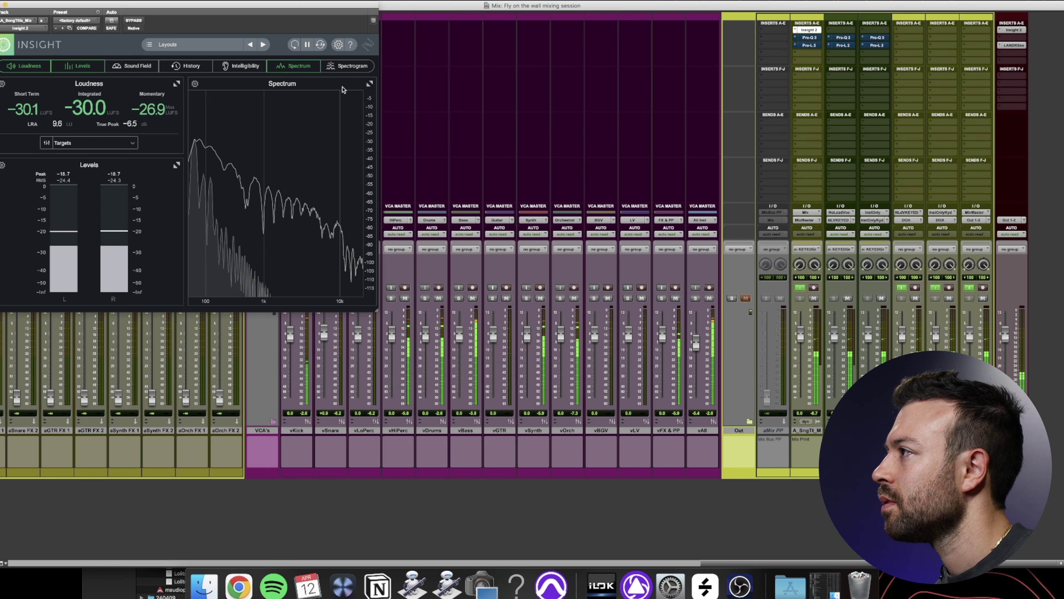
{"action": "left_click", "coordinate": [369, 84]}
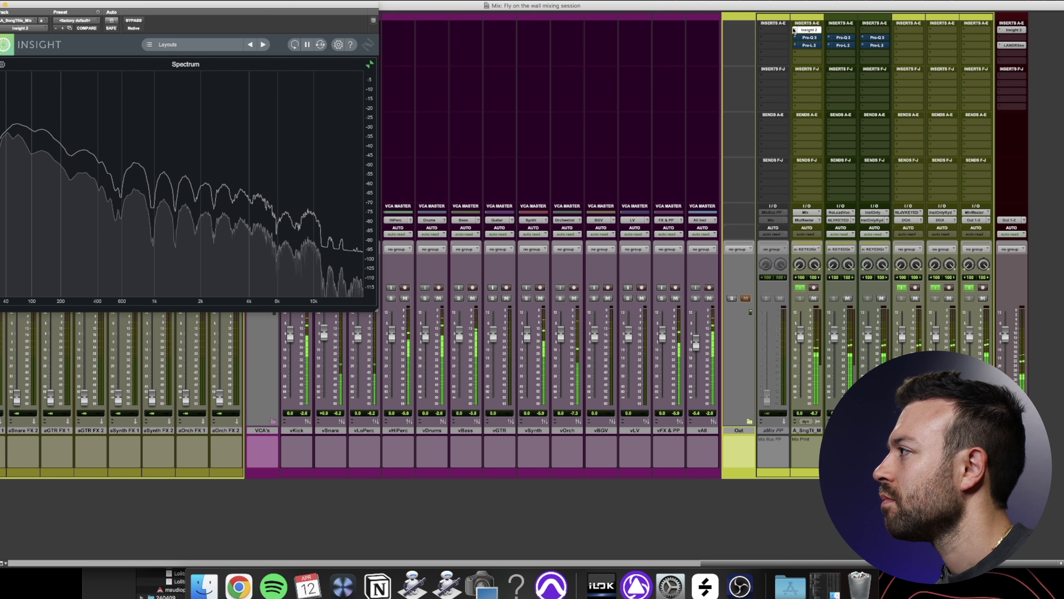
Replace Insight 2 on the mix print track with TDR Infrasonic (stereo)
{"action": "left_click", "coordinate": [796, 30]}
{"action": "left_click", "coordinate": [802, 18]}
{"action": "type", "text": "infra"}
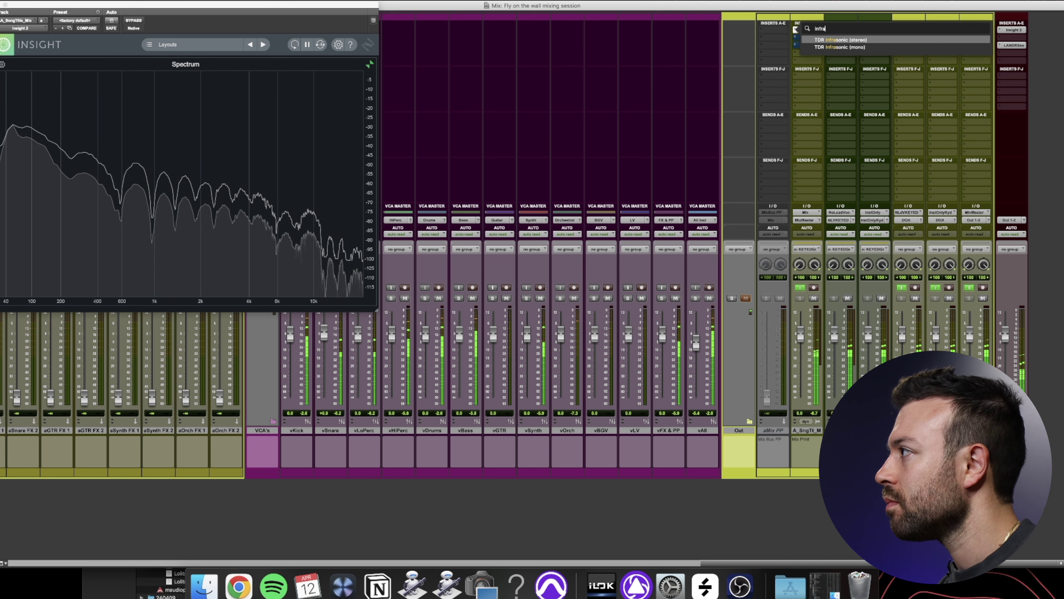
{"action": "key", "text": "Return"}
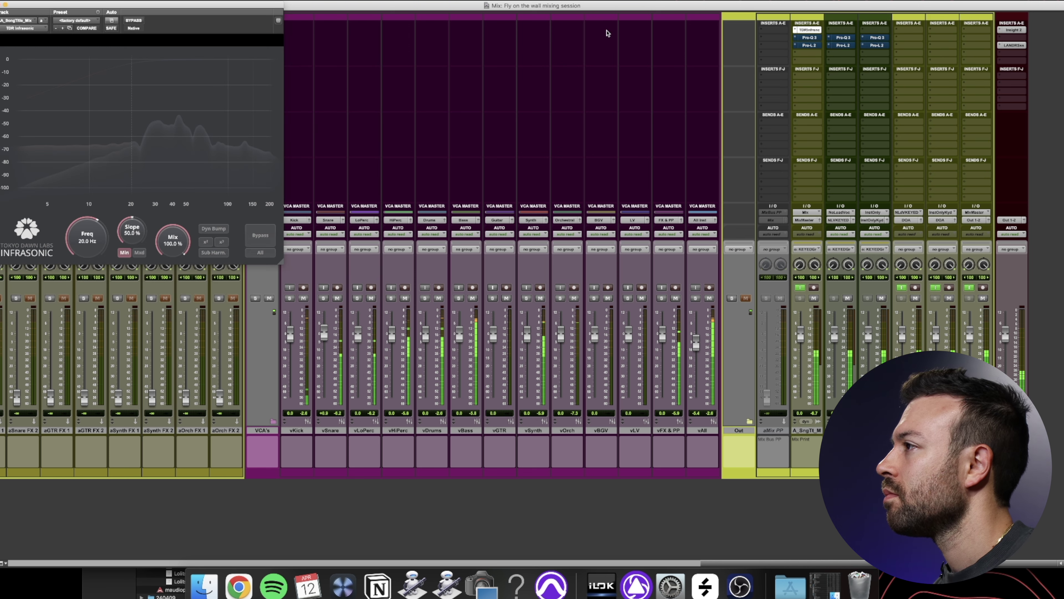
Set Infrasonic's Freq to 5.1 Hz, hide its output spectrum, and enlarge the plugin window over the Edit window
{"action": "left_click_drag", "start_coordinate": [181, 18], "coordinate": [390, 38]}
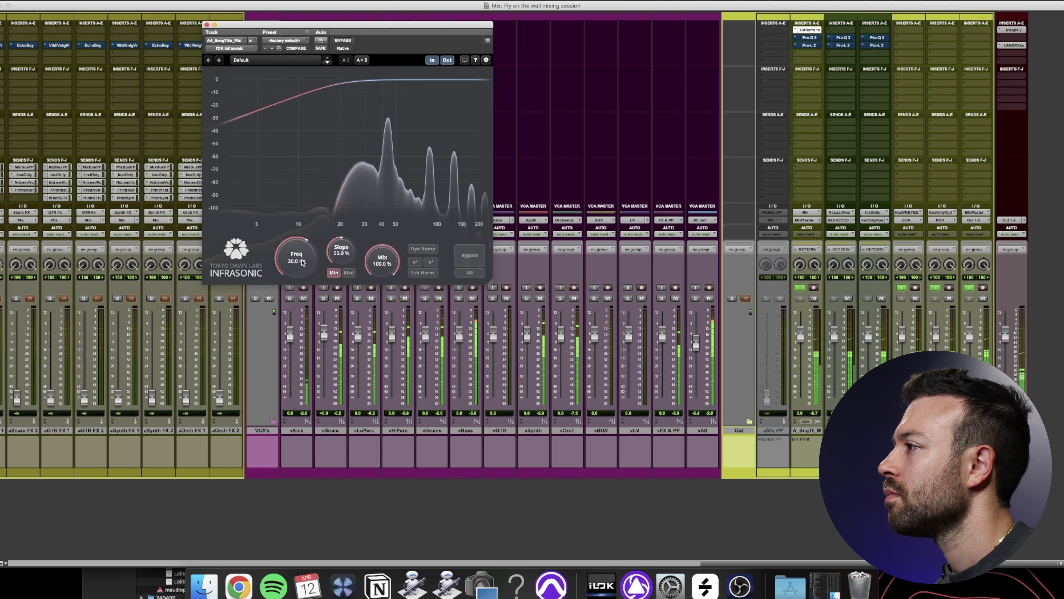
{"action": "left_click_drag", "start_coordinate": [297, 257], "coordinate": [296, 300]}
{"action": "left_click", "coordinate": [447, 60]}
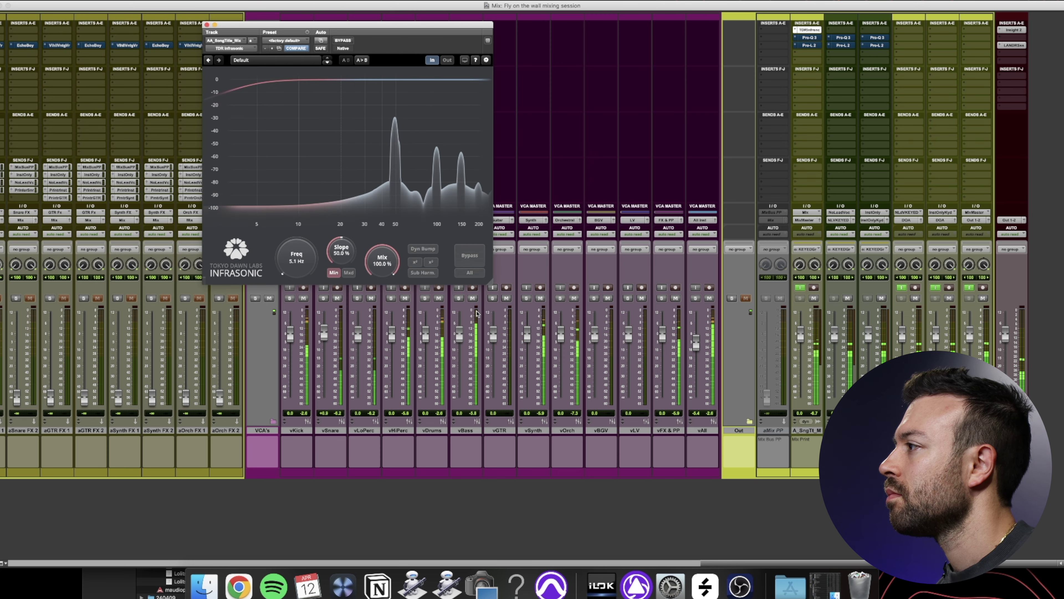
{"action": "left_click_drag", "start_coordinate": [490, 282], "coordinate": [850, 472]}
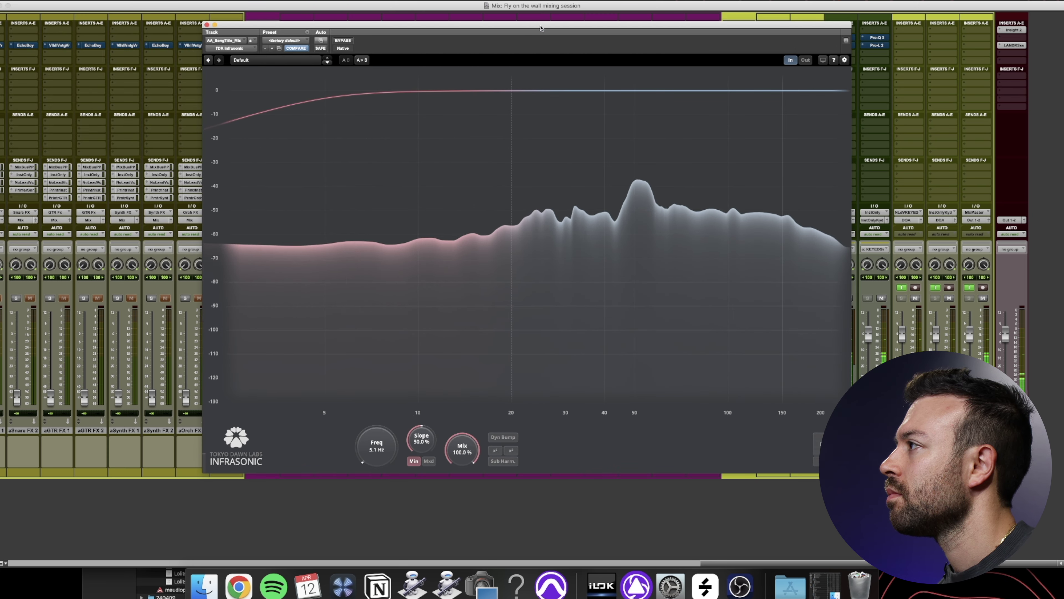
{"action": "left_click_drag", "start_coordinate": [522, 22], "coordinate": [396, 16]}
{"action": "key", "text": "super+equal"}
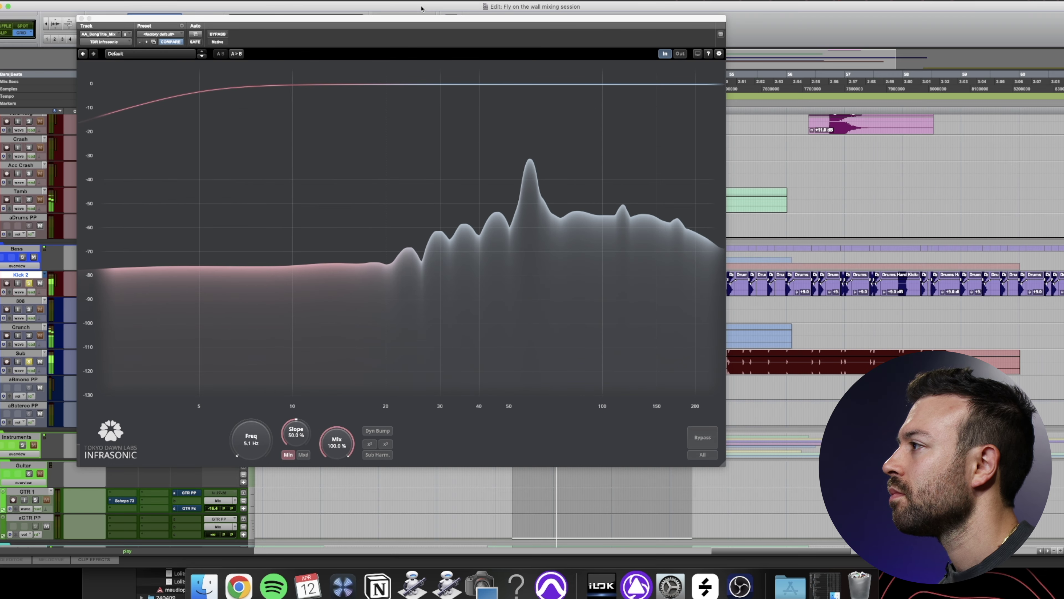
Compare the low-end spectrum of Kick 2 alone with that of Sub alone by switching their solos
{"action": "left_click", "coordinate": [31, 363]}
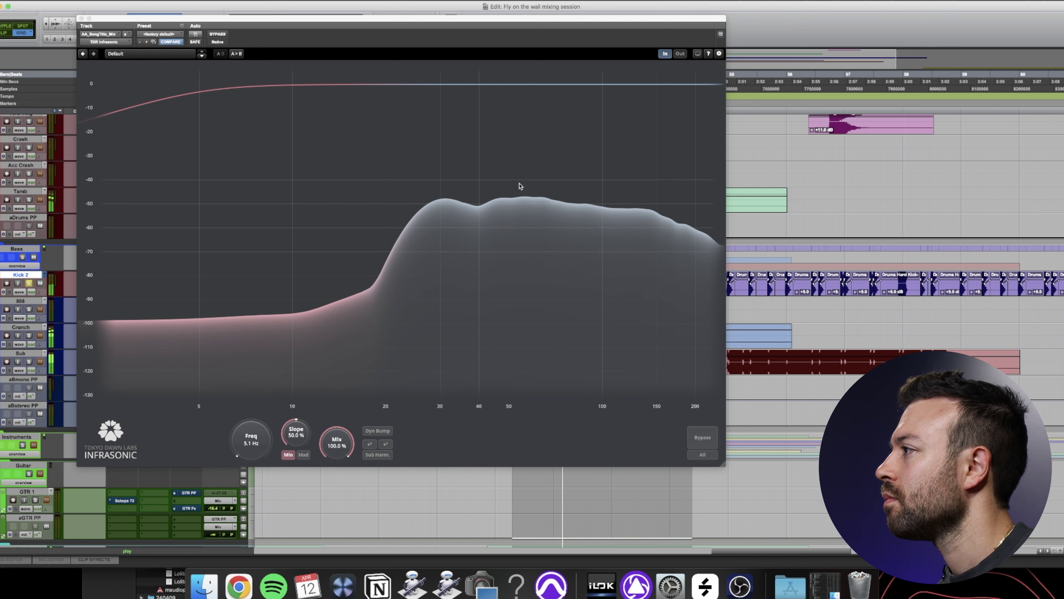
{"action": "left_click", "coordinate": [519, 186]}
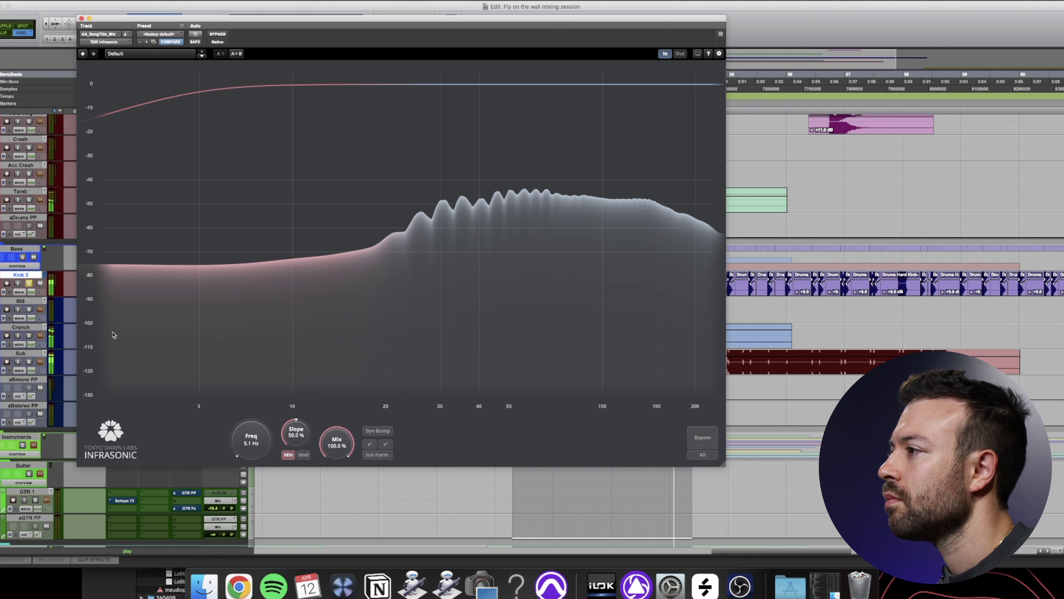
{"action": "left_click", "coordinate": [28, 362]}
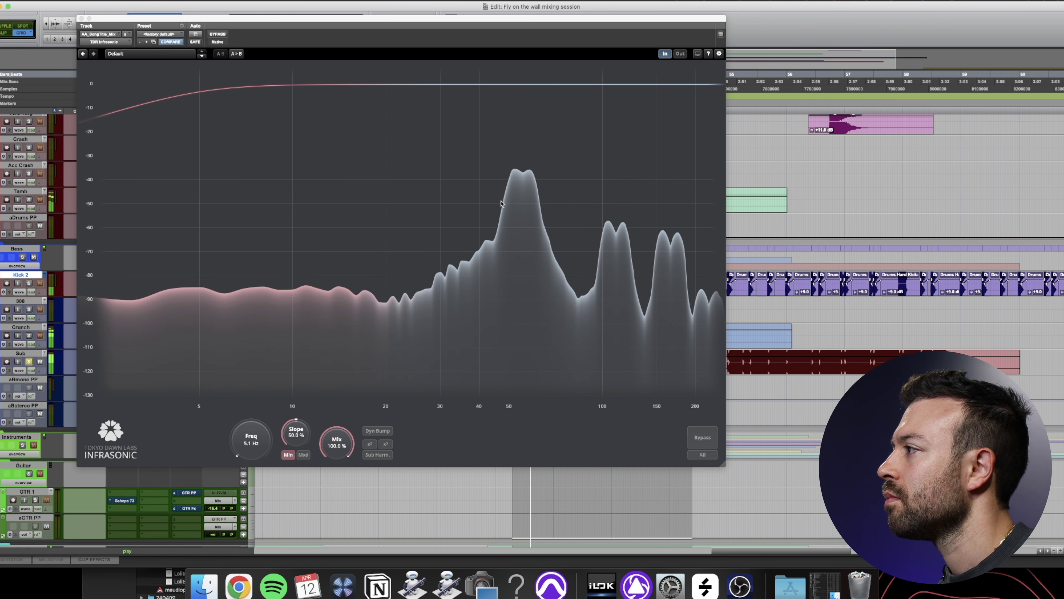
{"action": "left_click_drag", "start_coordinate": [281, 16], "coordinate": [345, 14]}
On the mix print Infrasonic, enable Sub Harm with the second harmonic option and set Freq to 50 Hz and Slope to 100%
{"action": "left_click", "coordinate": [450, 453]}
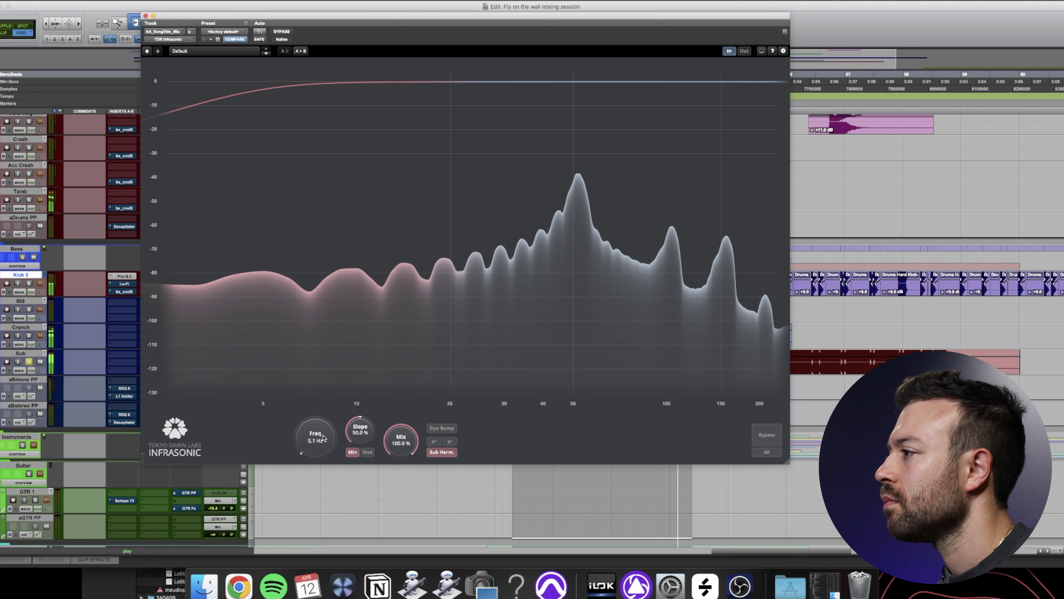
{"action": "left_click_drag", "start_coordinate": [315, 437], "coordinate": [315, 385]}
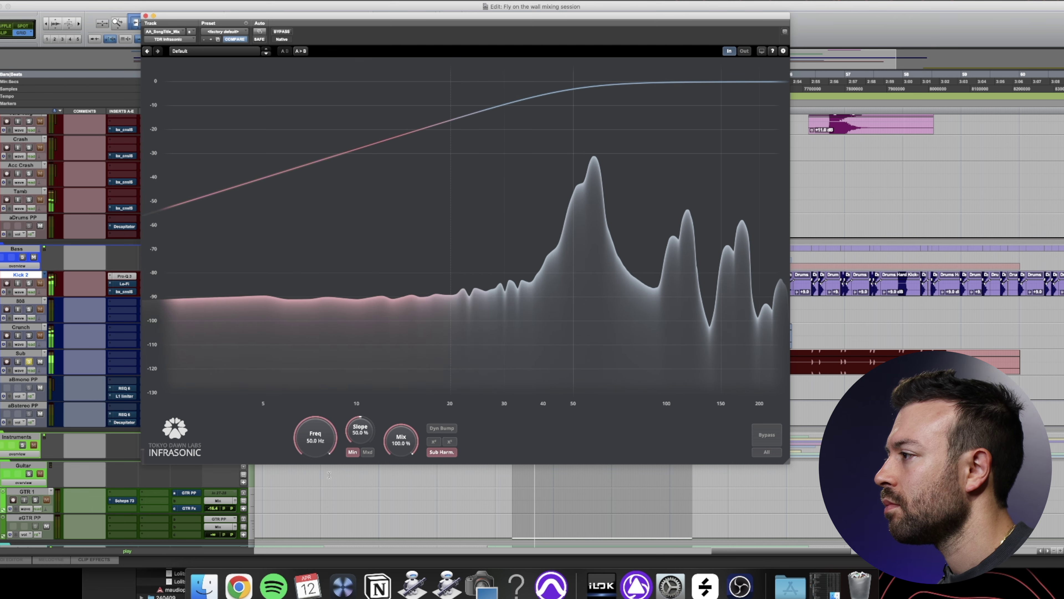
{"action": "left_click_drag", "start_coordinate": [370, 431], "coordinate": [370, 406]}
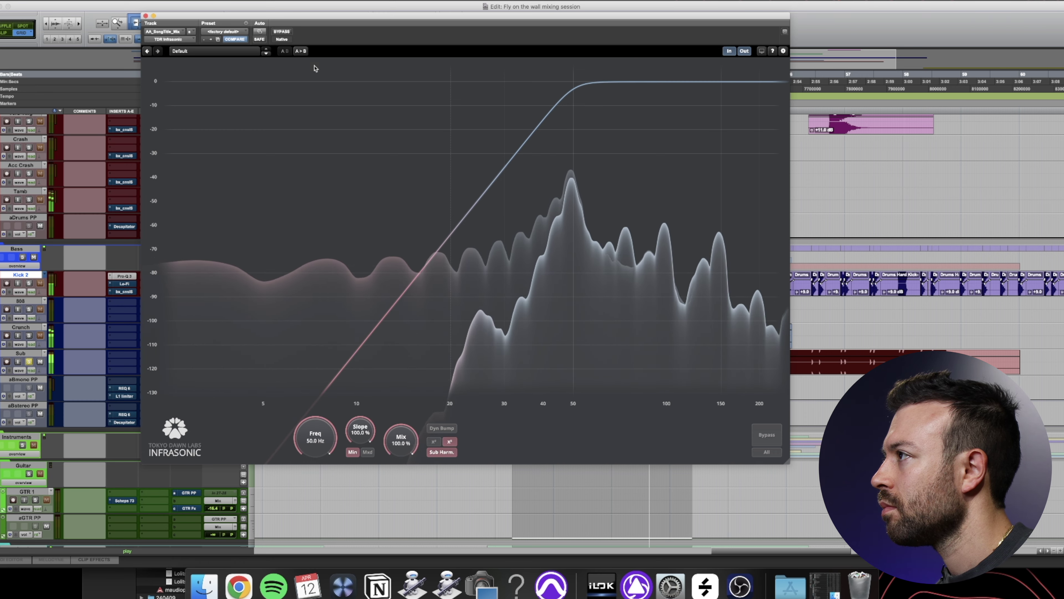
{"action": "left_click_drag", "start_coordinate": [380, 15], "coordinate": [470, 165]}
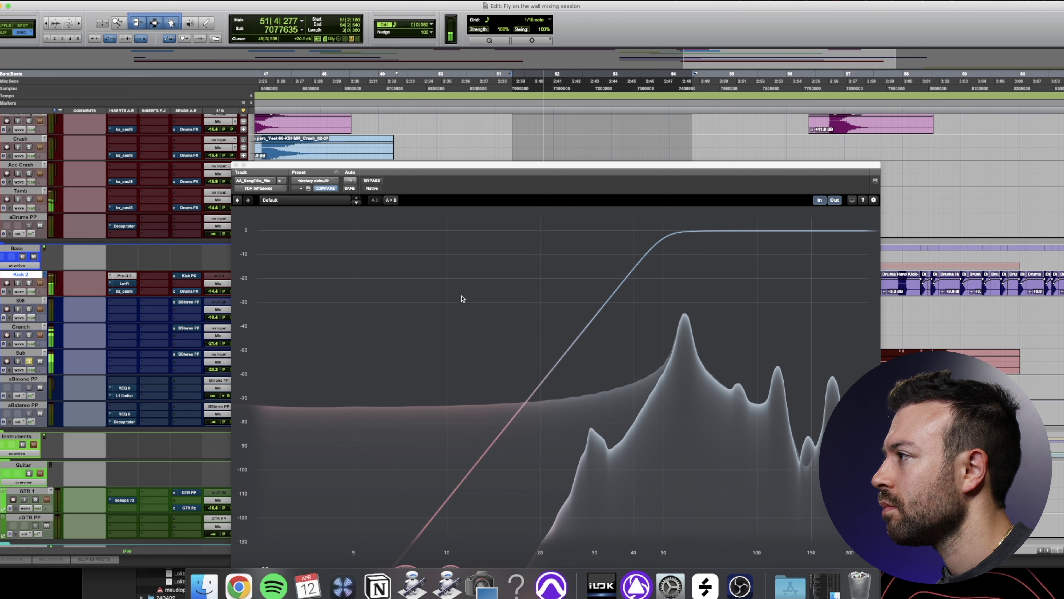
{"action": "left_click_drag", "start_coordinate": [539, 164], "coordinate": [526, 4]}
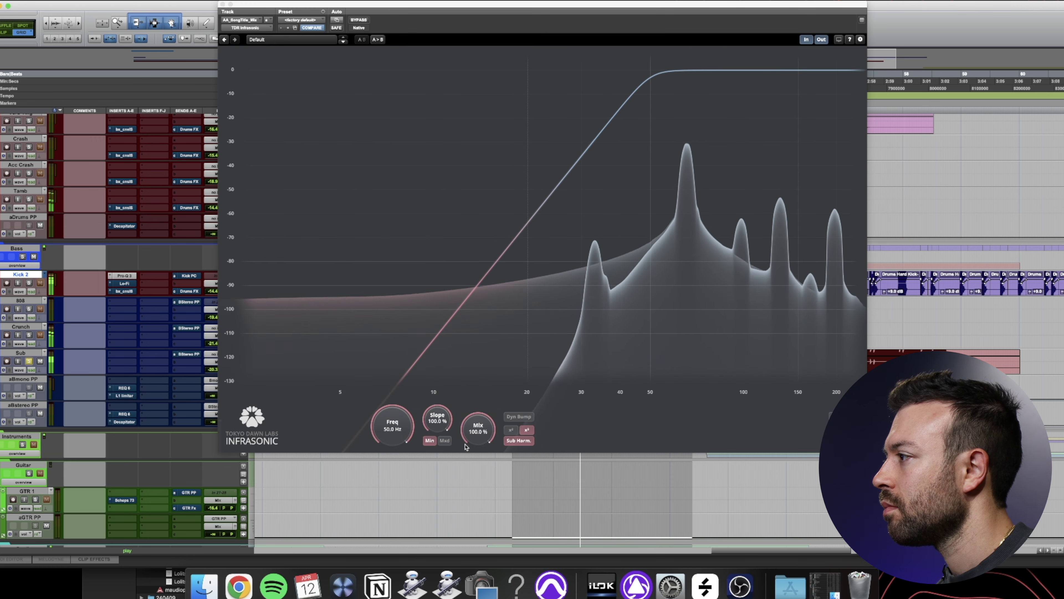
Turn off Sub Harm on the mix print Infrasonic and set its Freq to 5.0 Hz
{"action": "left_click", "coordinate": [520, 441]}
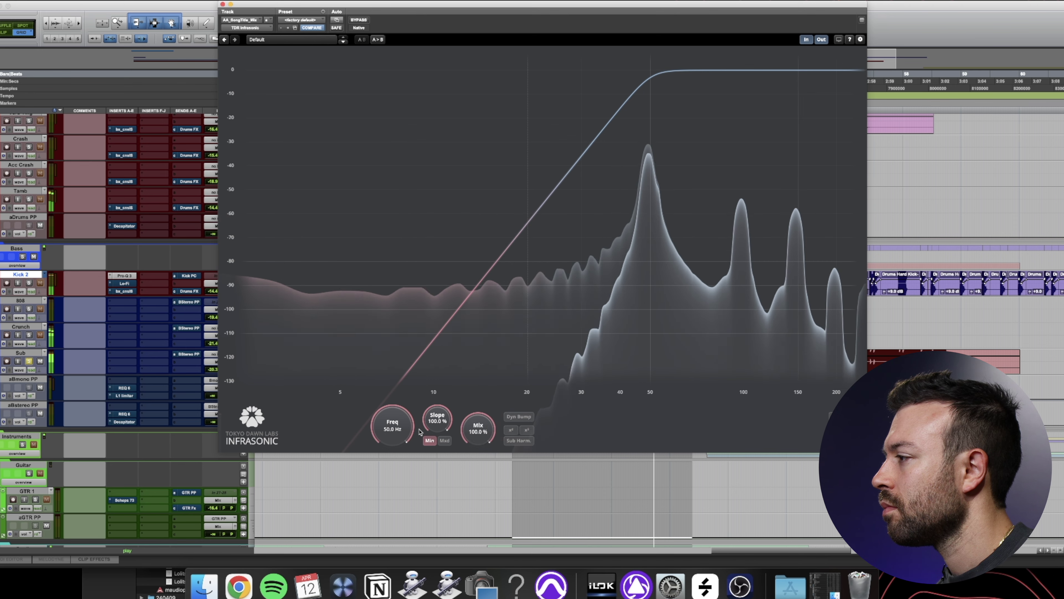
{"action": "left_click_drag", "start_coordinate": [419, 432], "coordinate": [389, 396]}
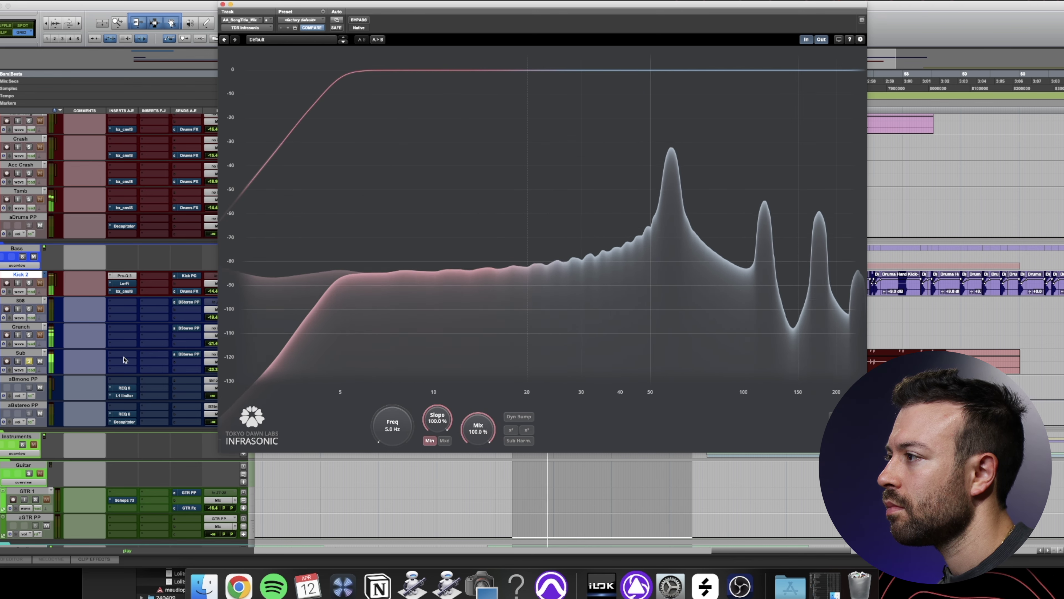
Insert TDR Infrasonic (stereo) on the Sub track
{"action": "left_click", "coordinate": [123, 360]}
{"action": "type", "text": "Infra"}
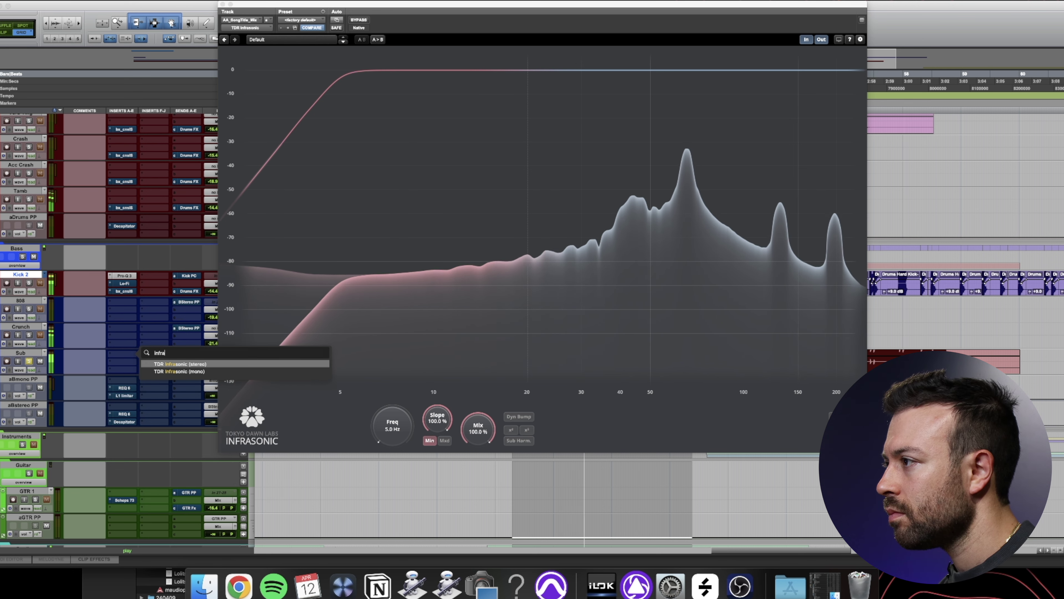
{"action": "key", "text": "Return"}
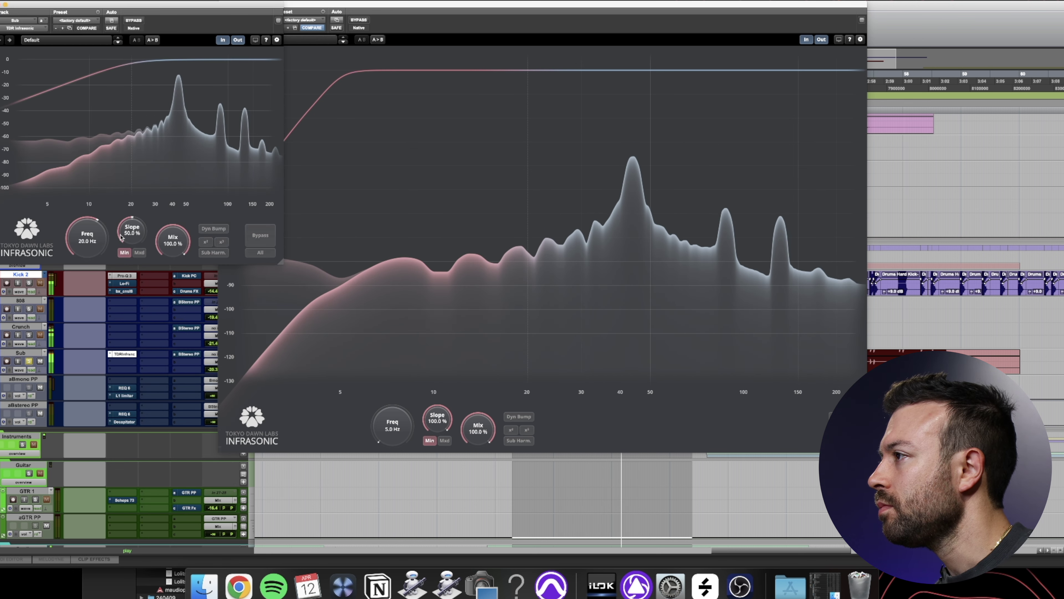
Set the Sub track's Infrasonic to Freq 37.6 Hz and Slope 100%, and enable Sub Harm with the second harmonic option
{"action": "left_click_drag", "start_coordinate": [90, 238], "coordinate": [90, 180]}
{"action": "left_click_drag", "start_coordinate": [132, 232], "coordinate": [132, 172]}
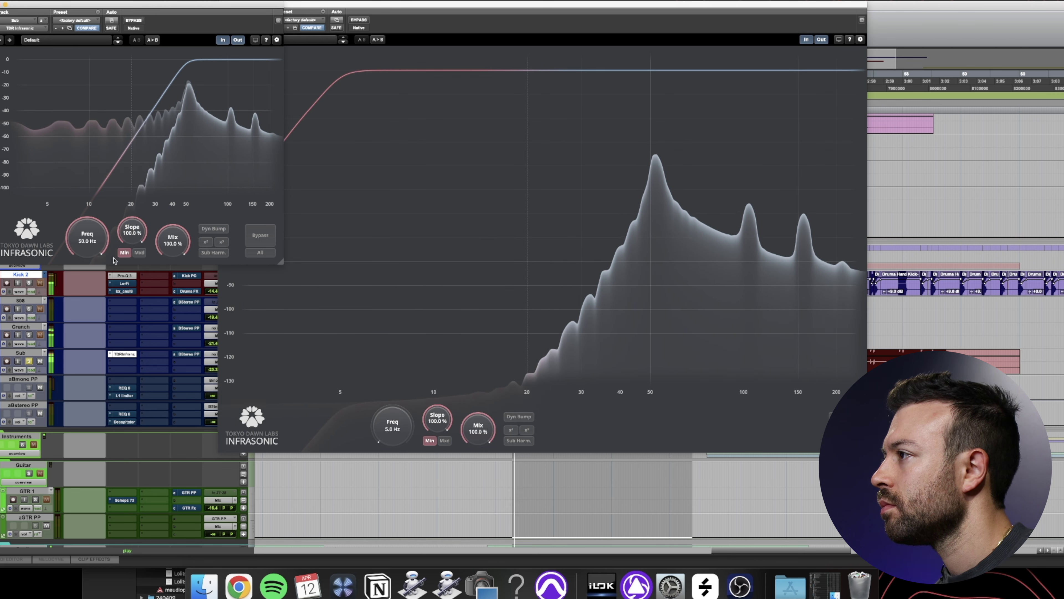
{"action": "left_click_drag", "start_coordinate": [88, 239], "coordinate": [88, 255]}
{"action": "left_click", "coordinate": [224, 253]}
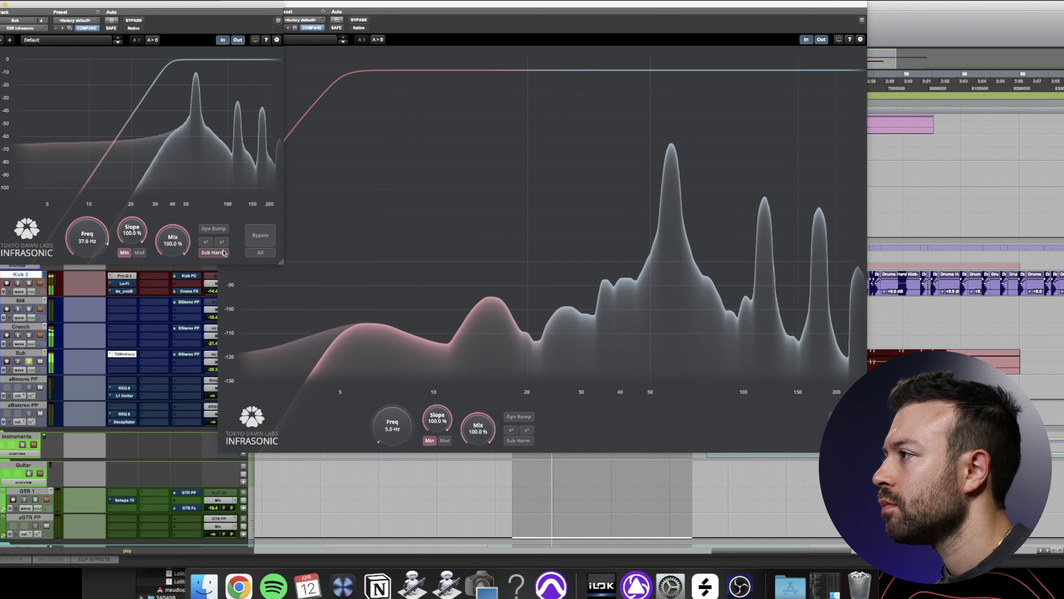
{"action": "left_click", "coordinate": [221, 242]}
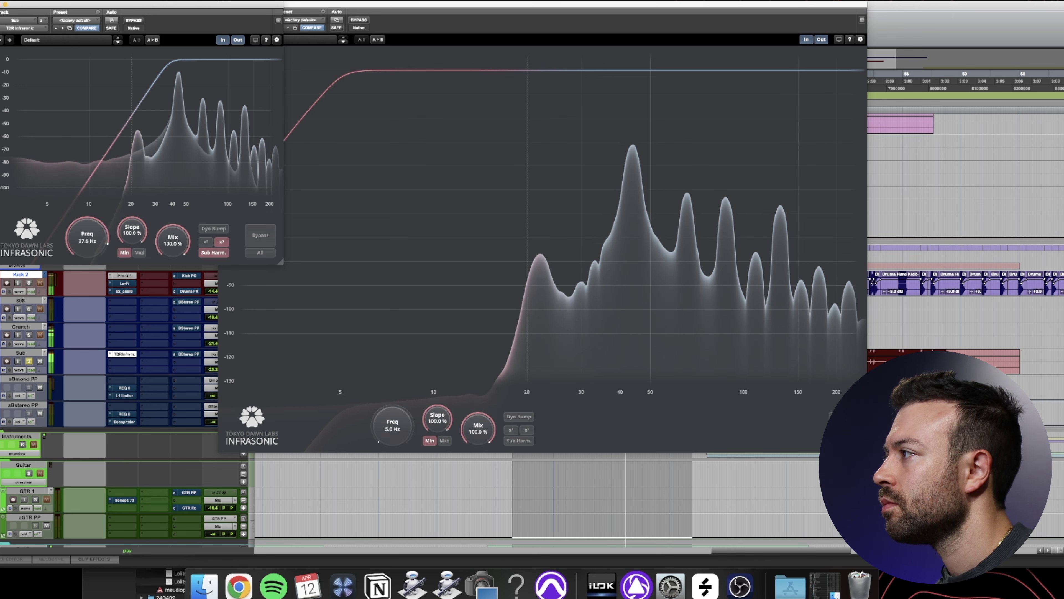
Lower the grouped track levels together from the Sub track's fader and solo Kick 2 alongside Sub
{"action": "left_click", "coordinate": [1, 4]}
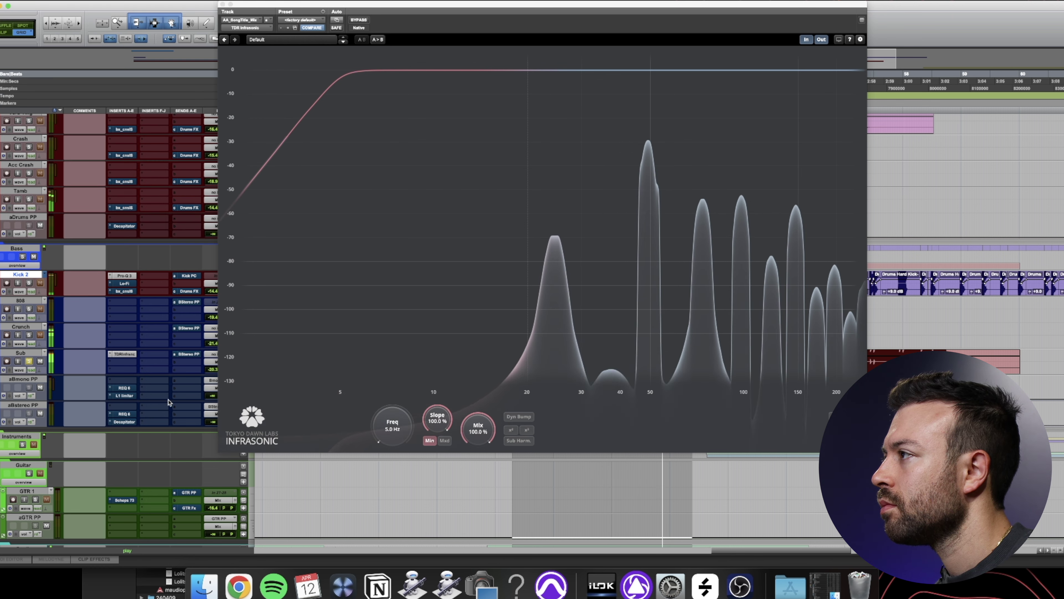
{"action": "left_click_drag", "start_coordinate": [274, 5], "coordinate": [345, 4]}
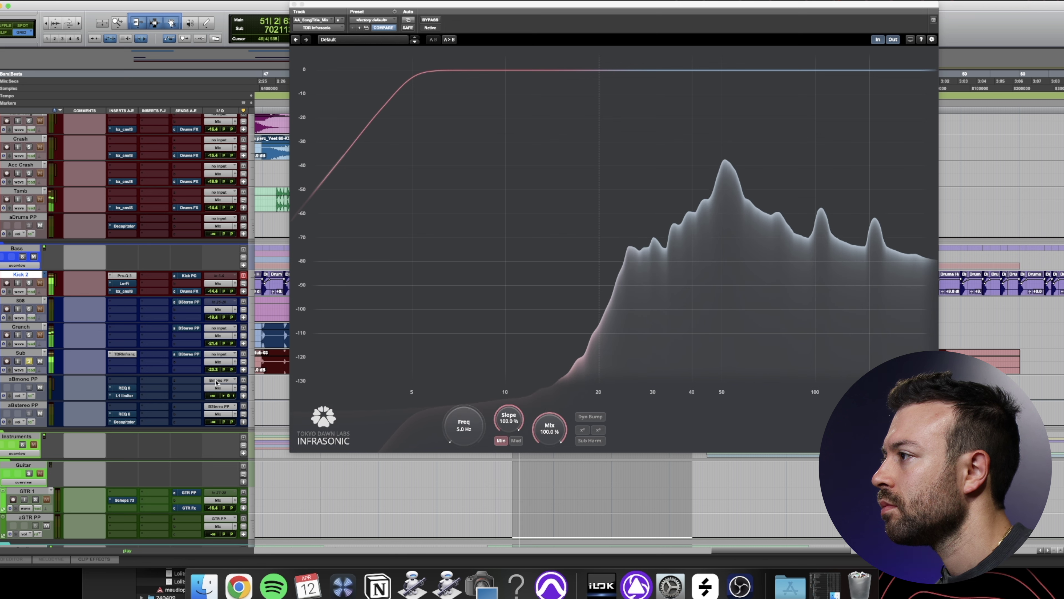
{"action": "left_click_drag", "start_coordinate": [211, 371], "coordinate": [216, 411]}
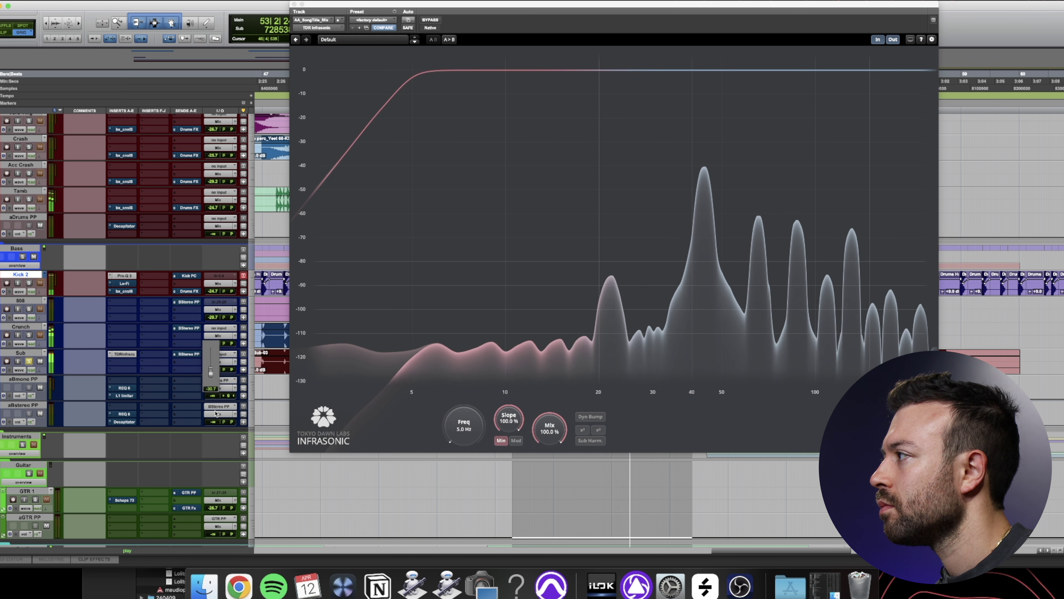
{"action": "left_click", "coordinate": [29, 283]}
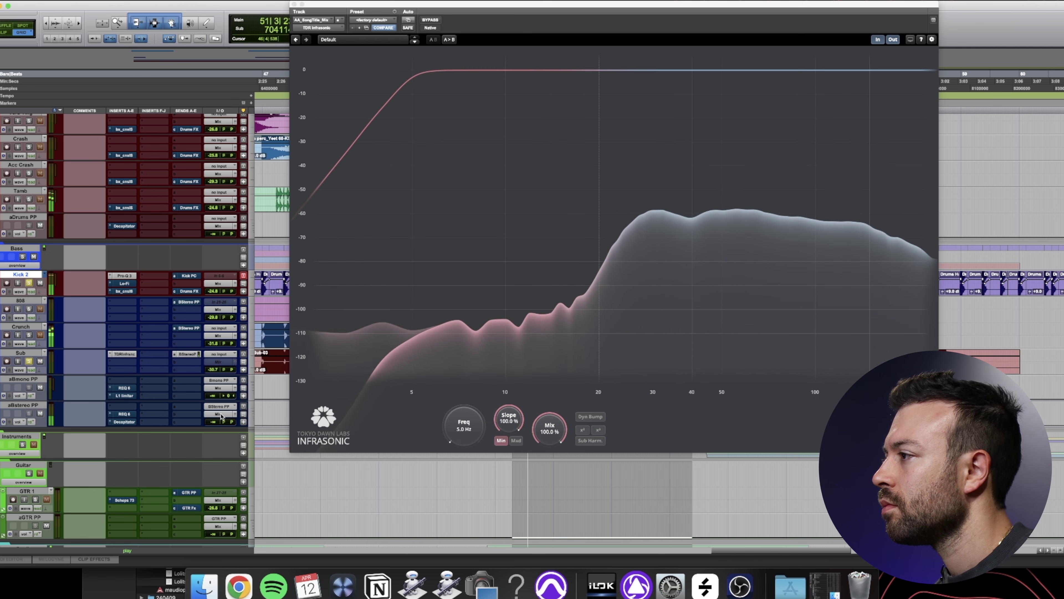
Insert REDD17 in the first slot of the aBstereo PP track and replace it with REDD37-51
{"action": "left_click", "coordinate": [122, 379]}
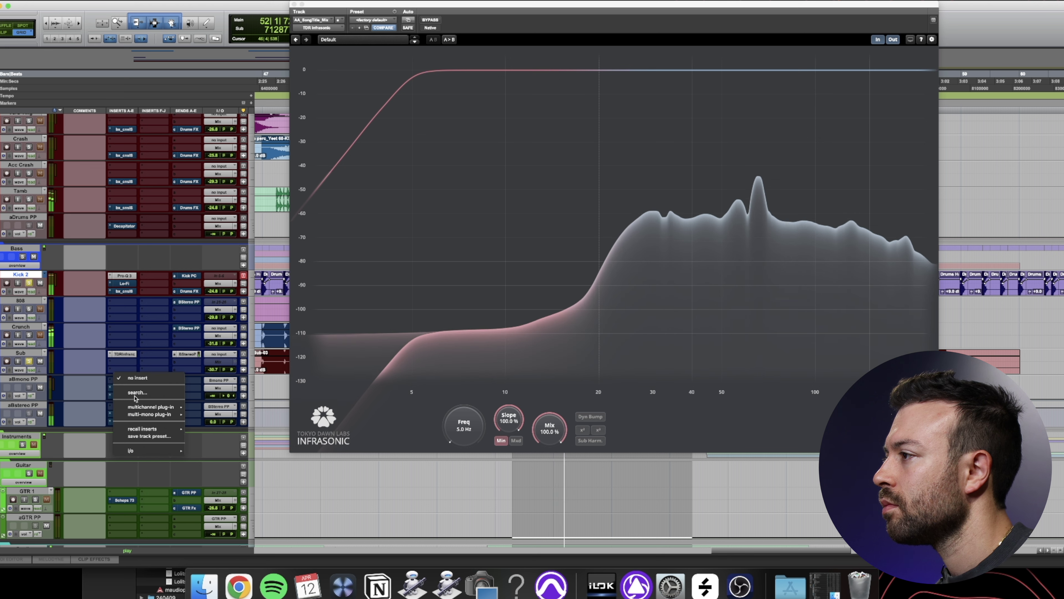
{"action": "left_click", "coordinate": [134, 393]}
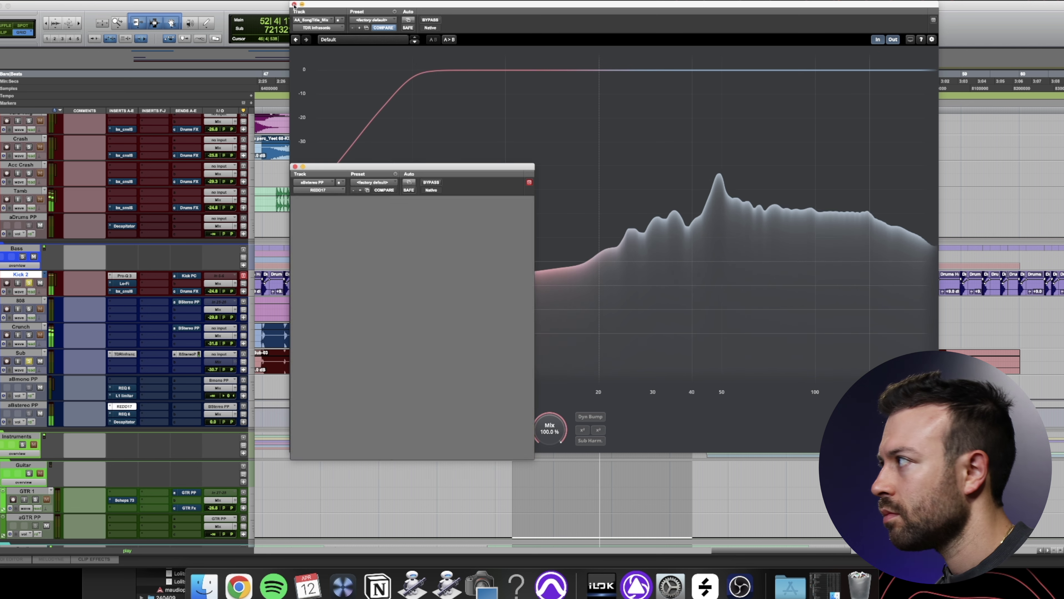
{"action": "left_click", "coordinate": [294, 5]}
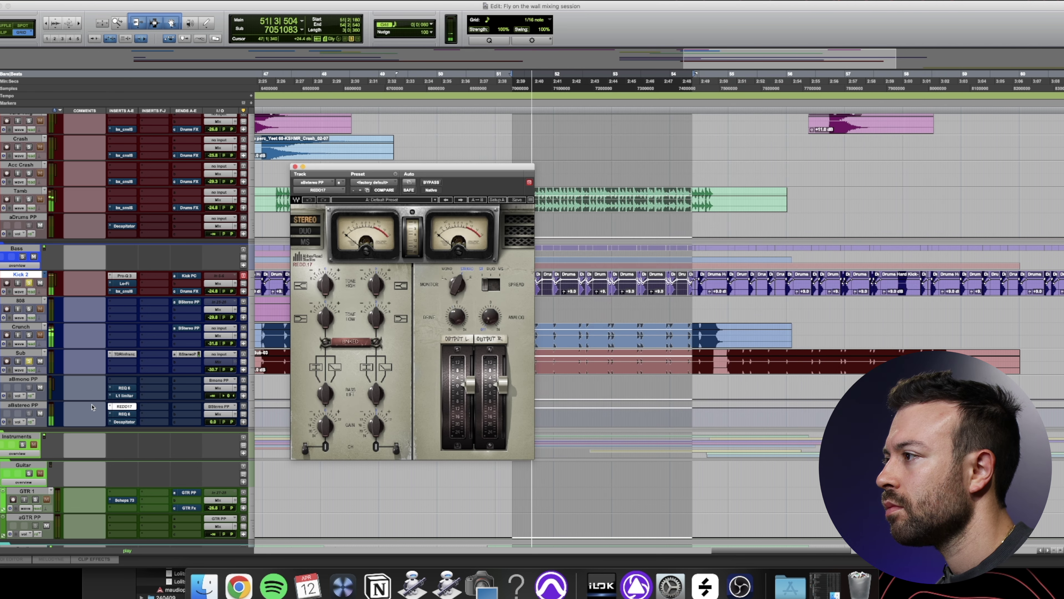
{"action": "left_click", "coordinate": [119, 380]}
{"action": "left_click", "coordinate": [118, 391]}
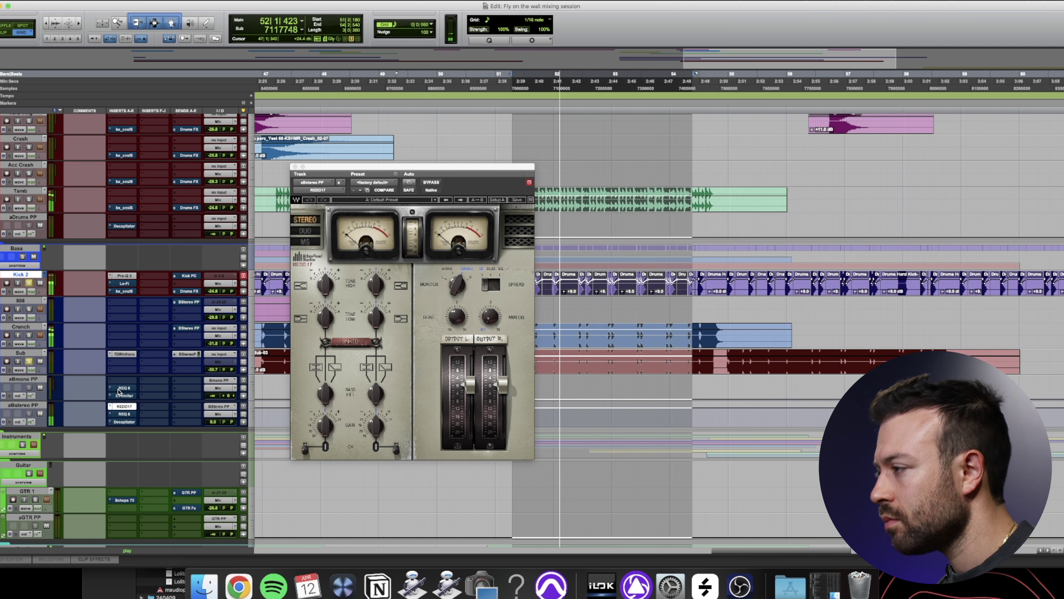
{"action": "key", "text": "Down"}
{"action": "key", "text": "Down"}
{"action": "key", "text": "Return"}
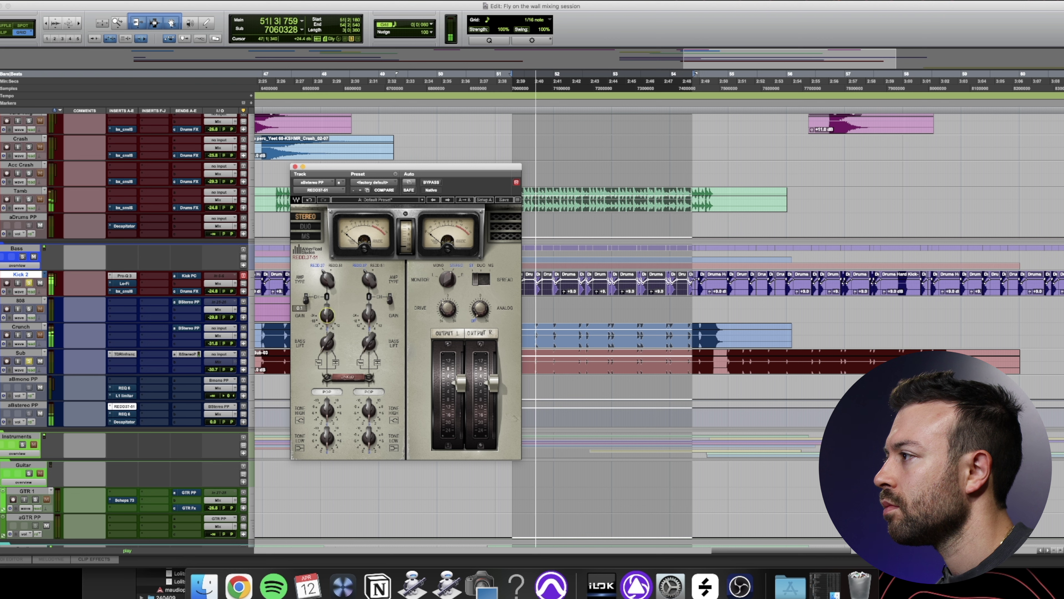
Raise the Gain and Tone Low controls of REDD37-51 on the aBstereo PP track
{"action": "left_click_drag", "start_coordinate": [326, 315], "coordinate": [326, 299]}
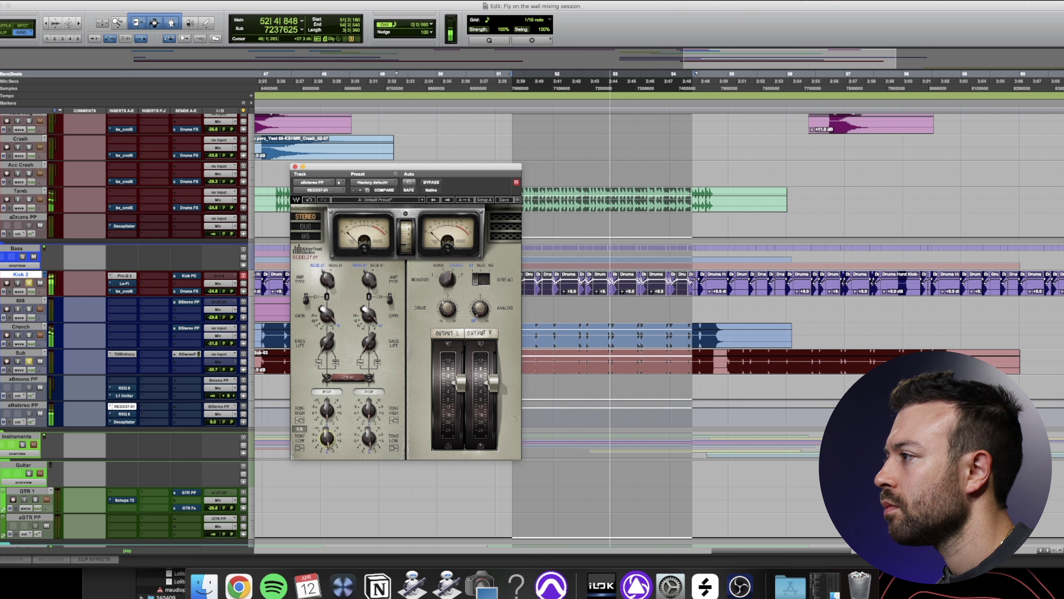
{"action": "left_click_drag", "start_coordinate": [327, 438], "coordinate": [326, 410]}
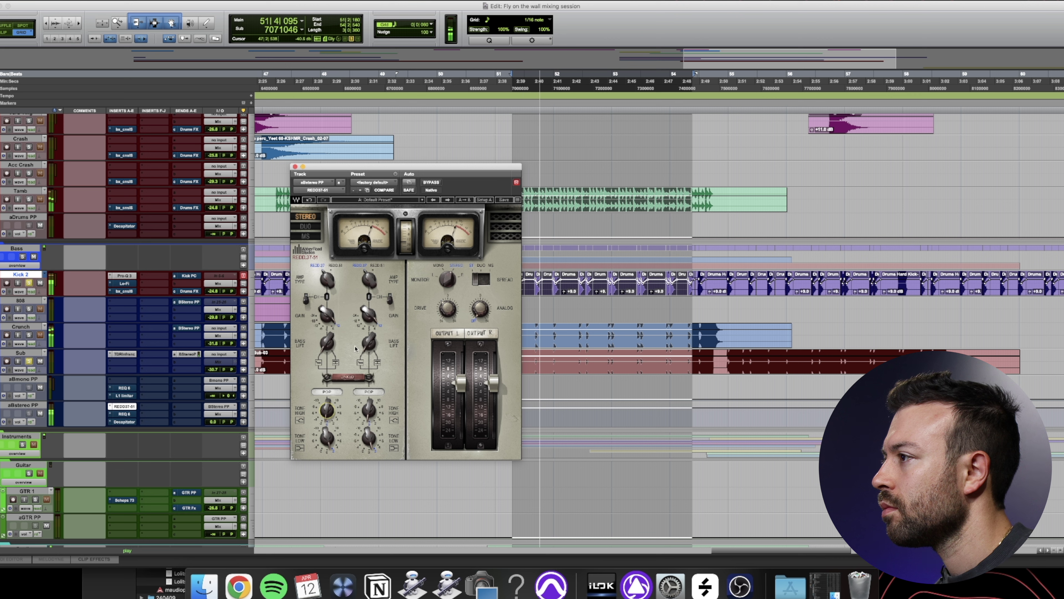
Replace the REQ 6 equalizer on the aBstereo PP track with the CLA-76 compressor
{"action": "left_click", "coordinate": [112, 415]}
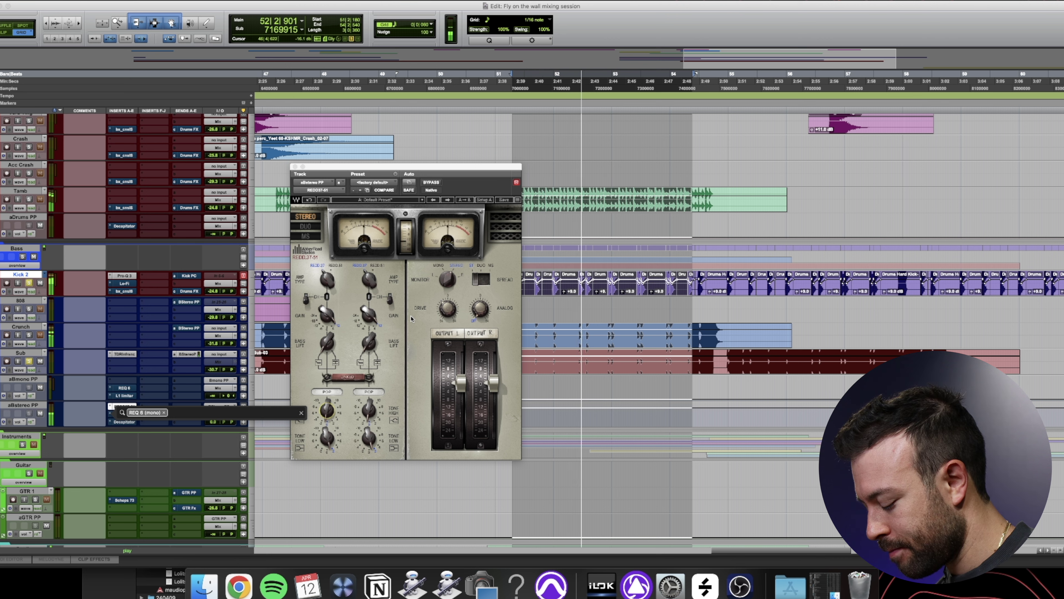
{"action": "type", "text": "76"}
{"action": "key", "text": "Down"}
{"action": "key", "text": "Down"}
{"action": "key", "text": "Return"}
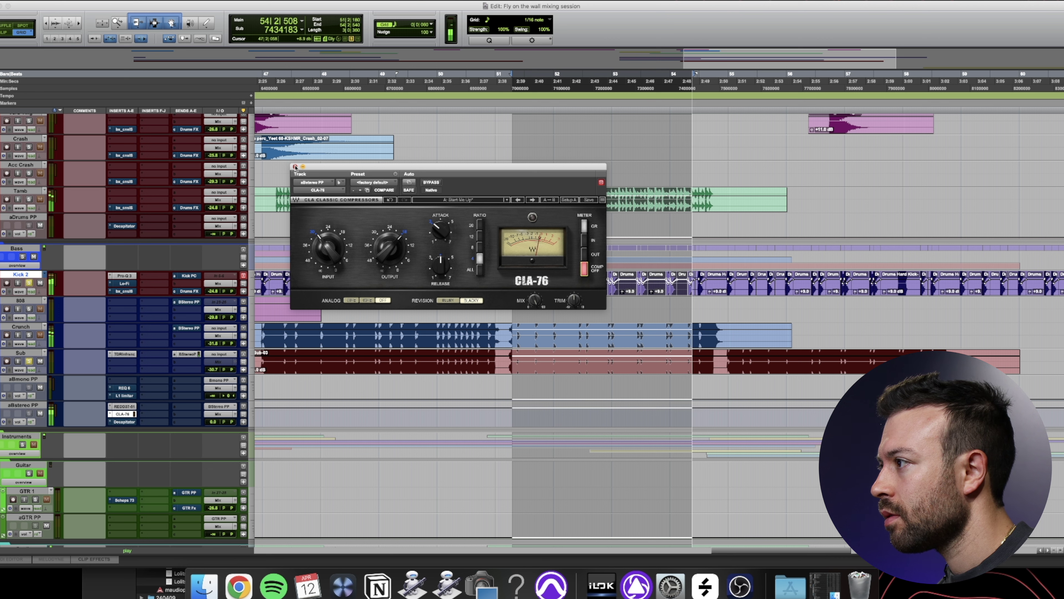
Close CLA-76 and lower the aBstereo PP track's level under the kick and sub
{"action": "key", "text": "super+w"}
{"action": "left_click_drag", "start_coordinate": [211, 422], "coordinate": [214, 437]}
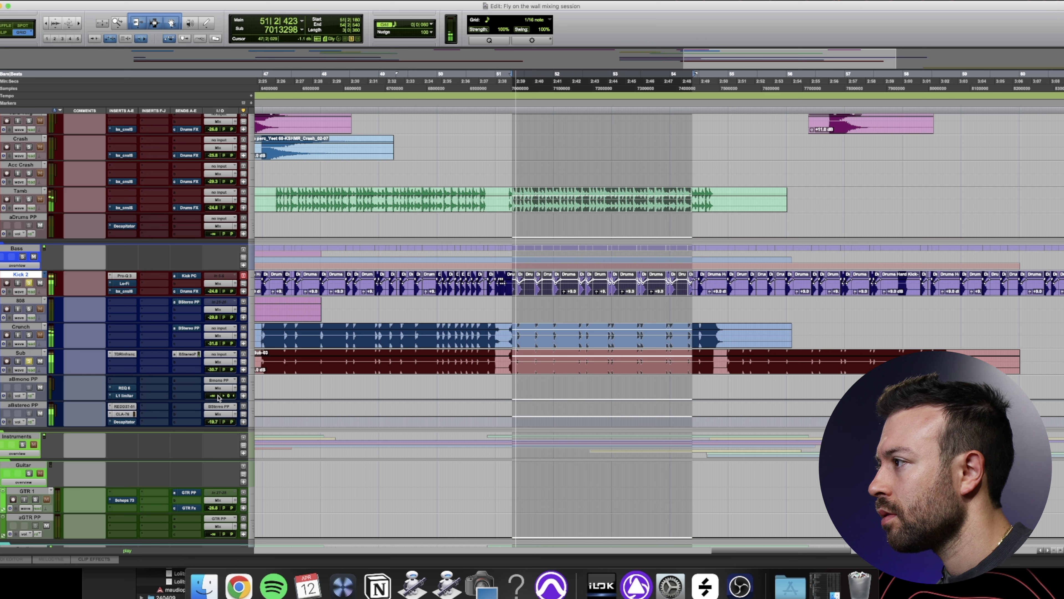
{"action": "left_click_drag", "start_coordinate": [213, 424], "coordinate": [213, 427]}
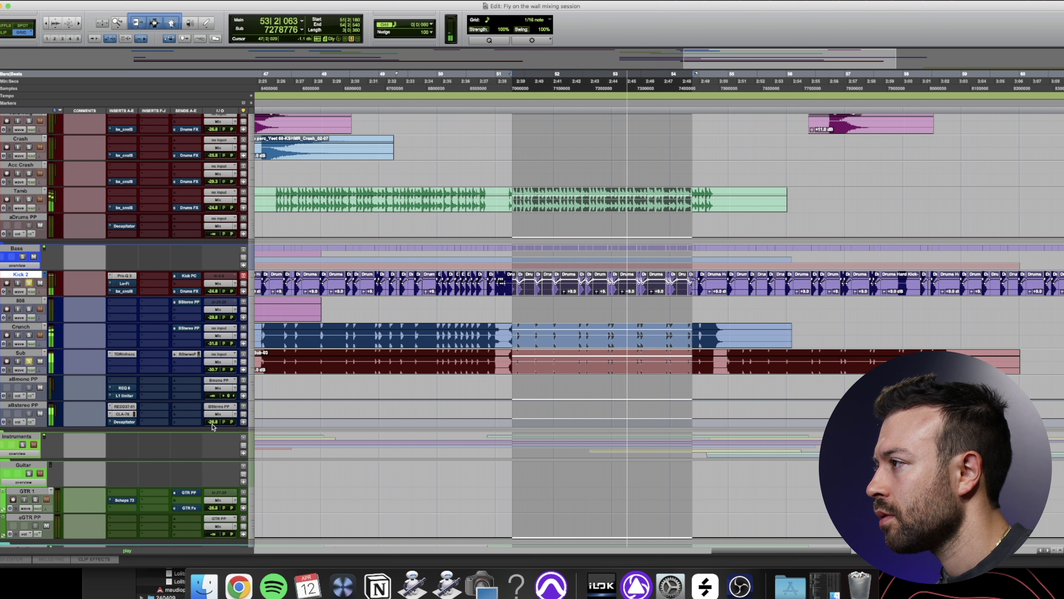
Solo the Crunch track with the kick and sub, and copy TDR Infrasonic from Sub to Crunch
{"action": "left_click", "coordinate": [29, 335]}
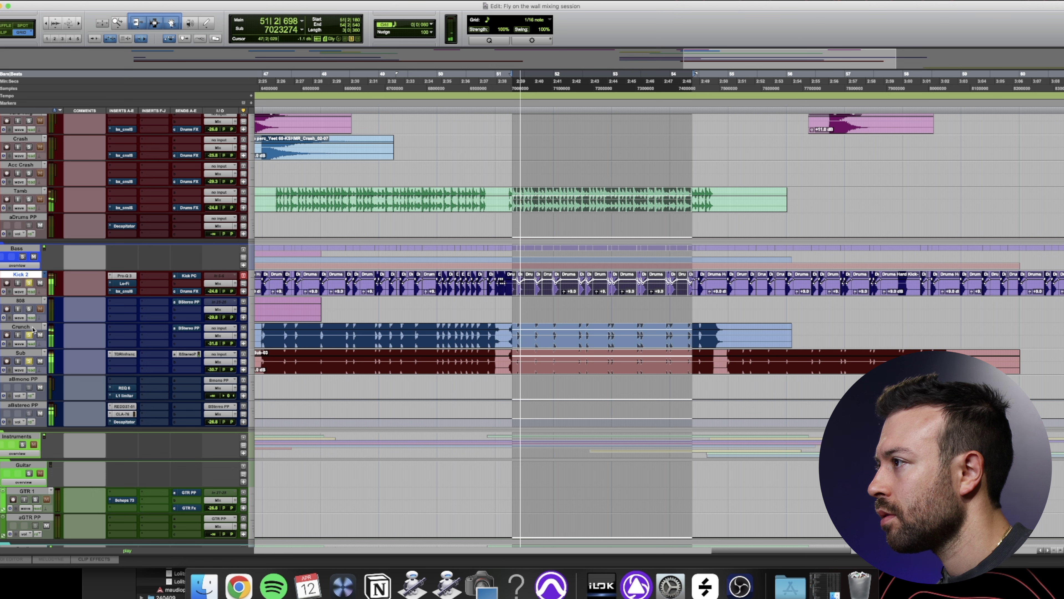
{"action": "key", "text": "r"}
{"action": "key", "text": "r"}
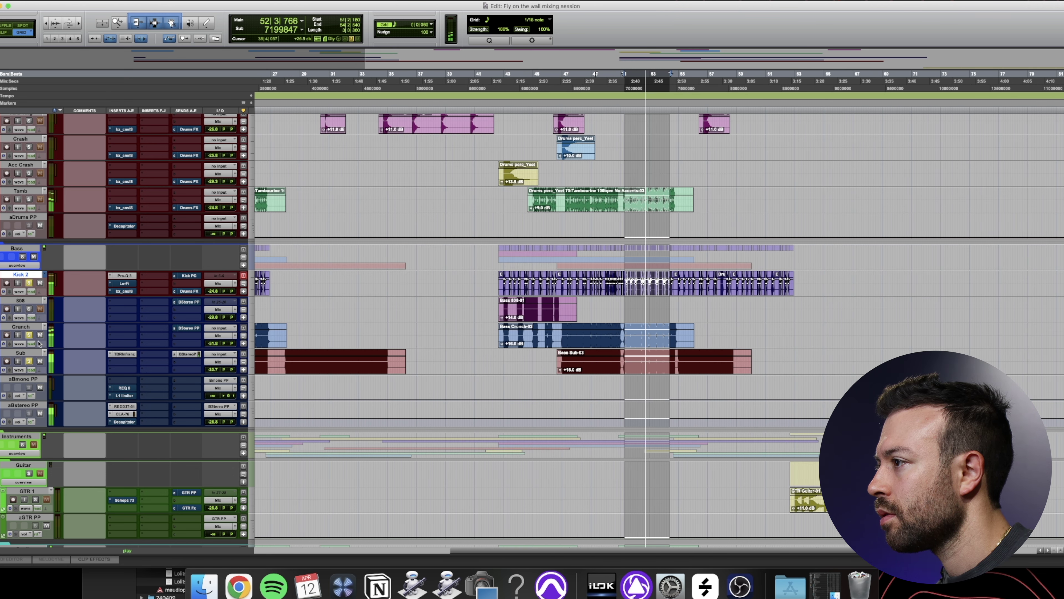
{"action": "left_click", "coordinate": [32, 335], "text": "alt"}
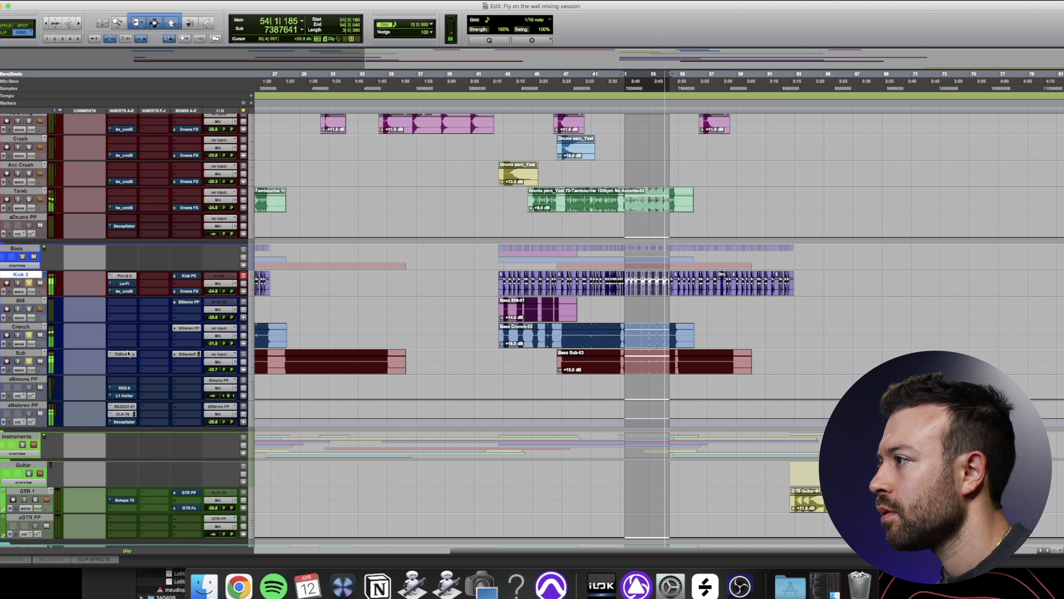
{"action": "left_click_drag", "start_coordinate": [129, 359], "coordinate": [124, 327]}
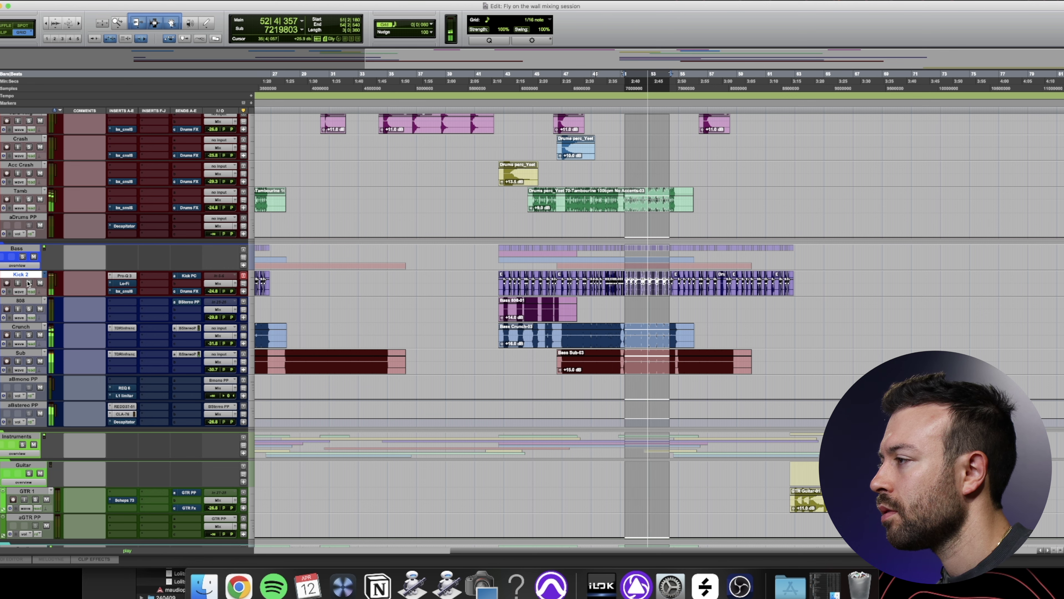
Replace the Pro-Q 3 insert on the mix print track with StandardCLIP (stereo), ahead of the limiter
{"action": "scroll", "coordinate": [29, 284], "scroll_direction": "up", "scroll_amount": 10}
{"action": "scroll", "coordinate": [14, 173], "scroll_direction": "up", "scroll_amount": 3}
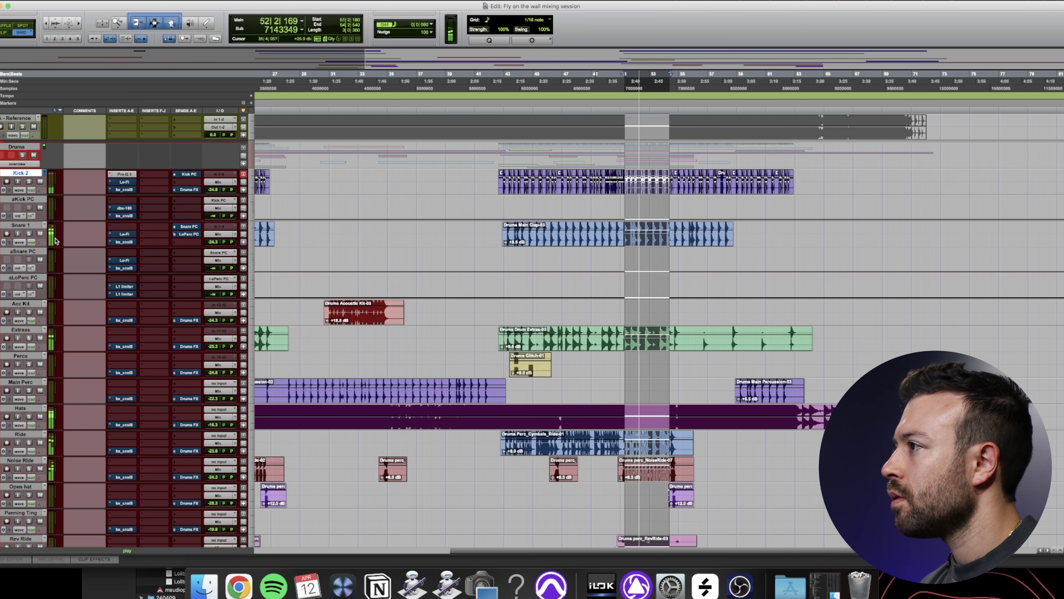
{"action": "key", "text": "super+equal"}
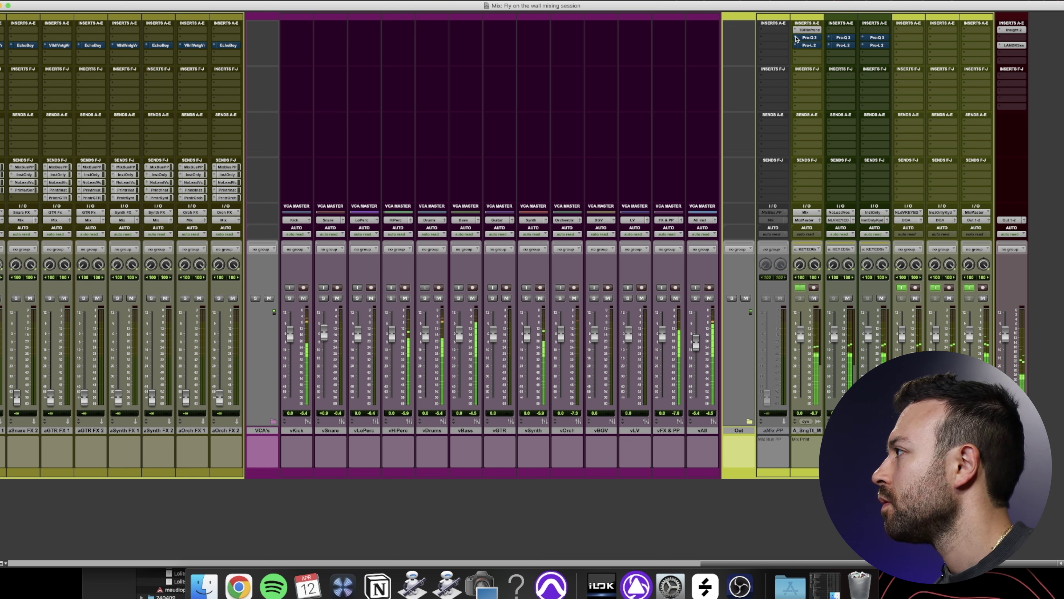
{"action": "left_click", "coordinate": [795, 37]}
{"action": "left_click", "coordinate": [805, 23]}
{"action": "type", "text": "stand"}
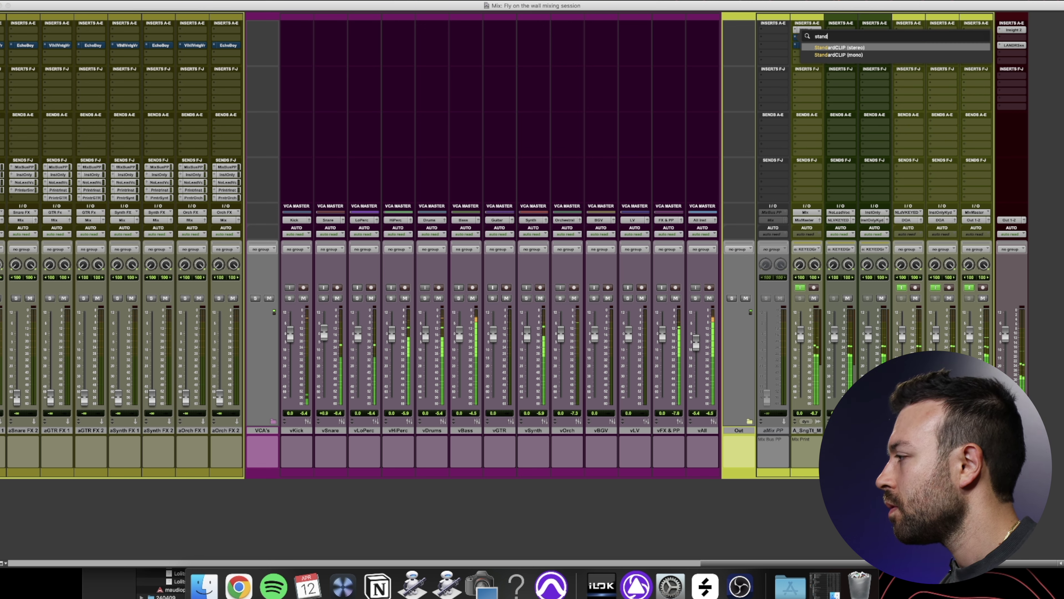
{"action": "key", "text": "Return"}
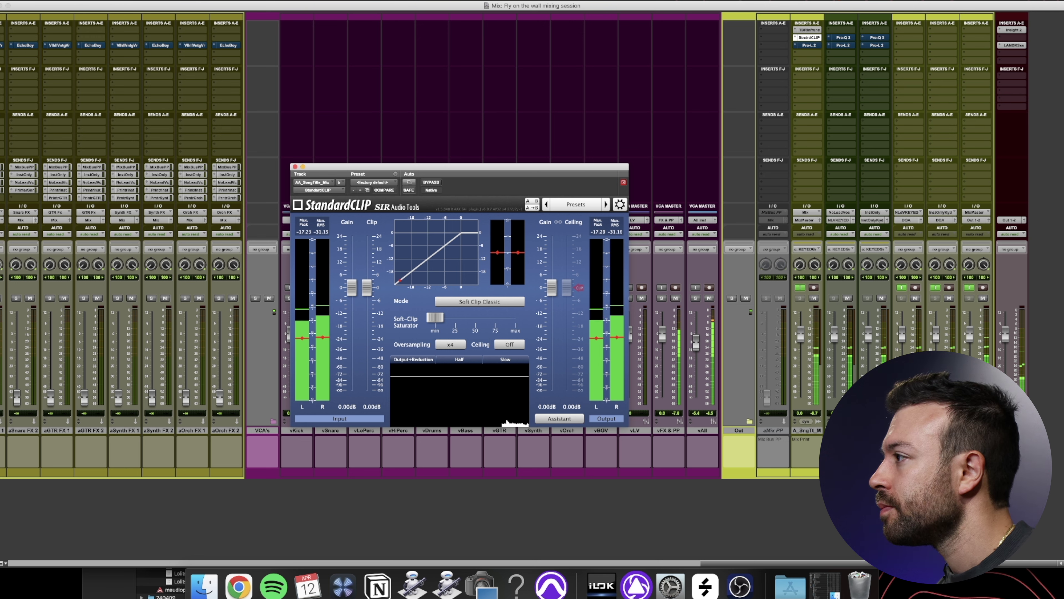
Set StandardCLIP's Clip level to -6.00 dB and raise the vAll VCA master fader to drive the clipper
{"action": "mouse_move", "coordinate": [369, 292]}
{"action": "left_mouse_down"}
{"action": "mouse_move", "coordinate": [372, 312]}
{"action": "mouse_move", "coordinate": [373, 300]}
{"action": "left_mouse_up"}
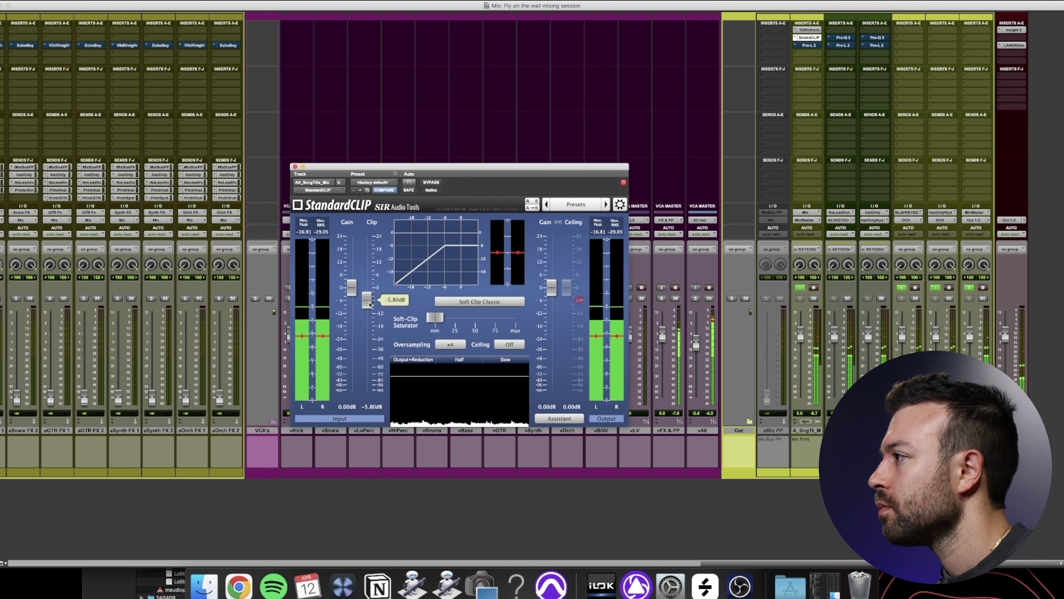
{"action": "left_click_drag", "start_coordinate": [696, 345], "coordinate": [695, 342]}
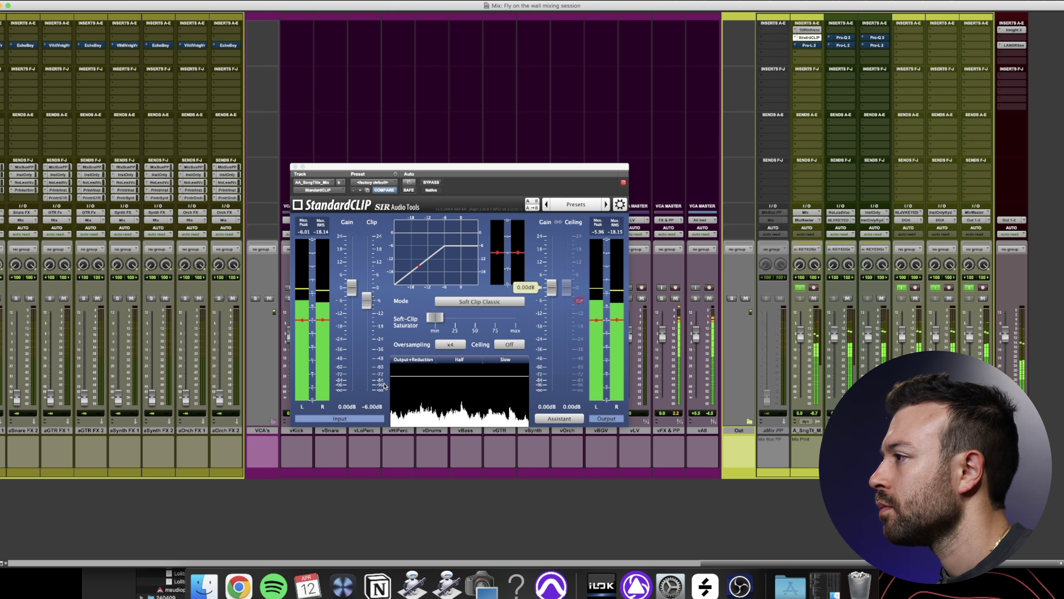
{"action": "scroll", "coordinate": [150, 327], "scroll_direction": "left", "scroll_amount": 15}
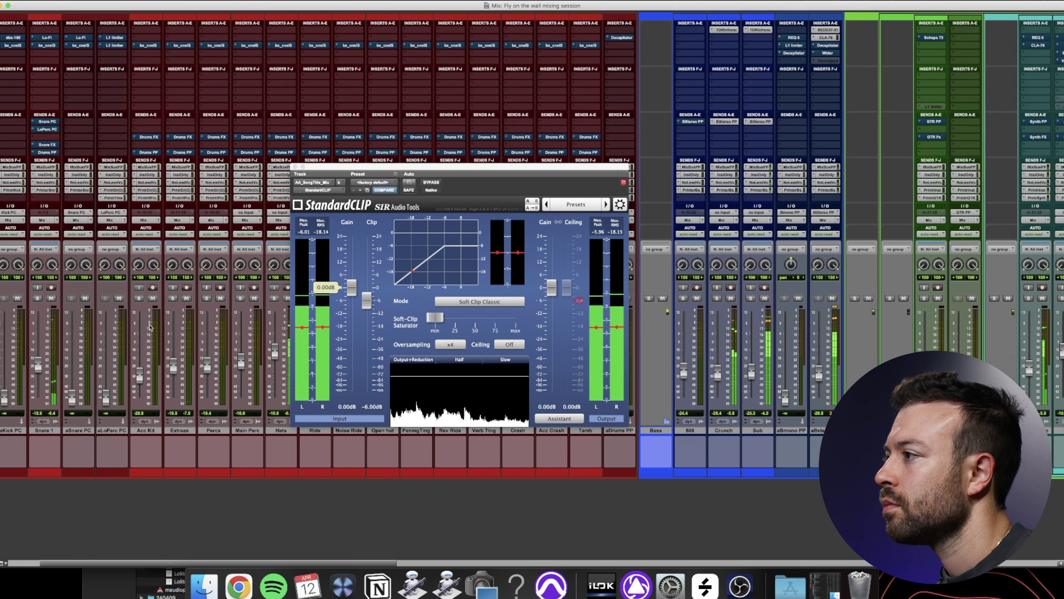
{"action": "scroll", "coordinate": [150, 327], "scroll_direction": "left", "scroll_amount": 3}
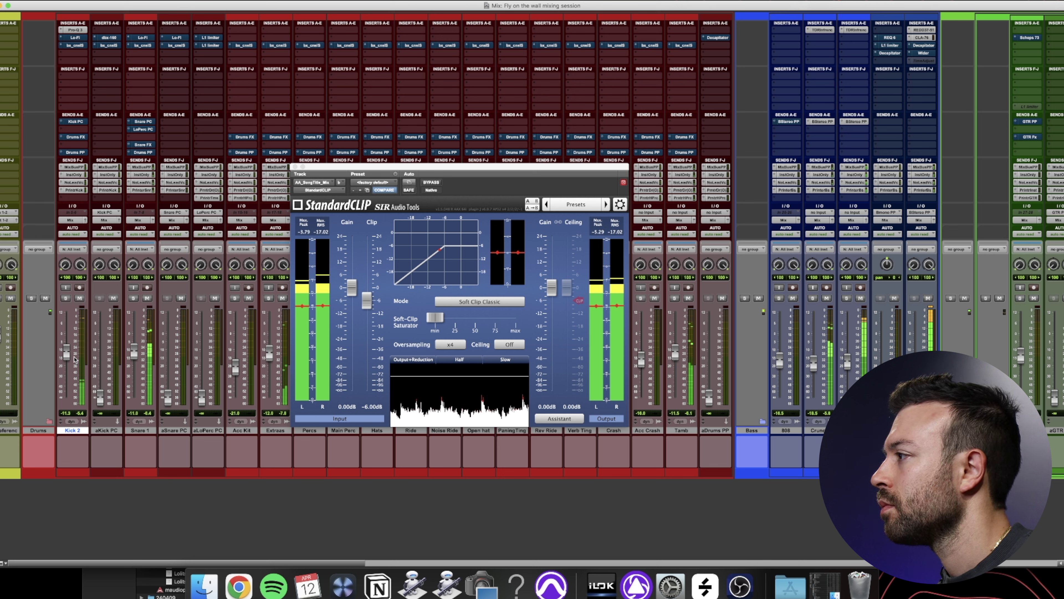
{"action": "left_click_drag", "start_coordinate": [361, 312], "coordinate": [359, 317]}
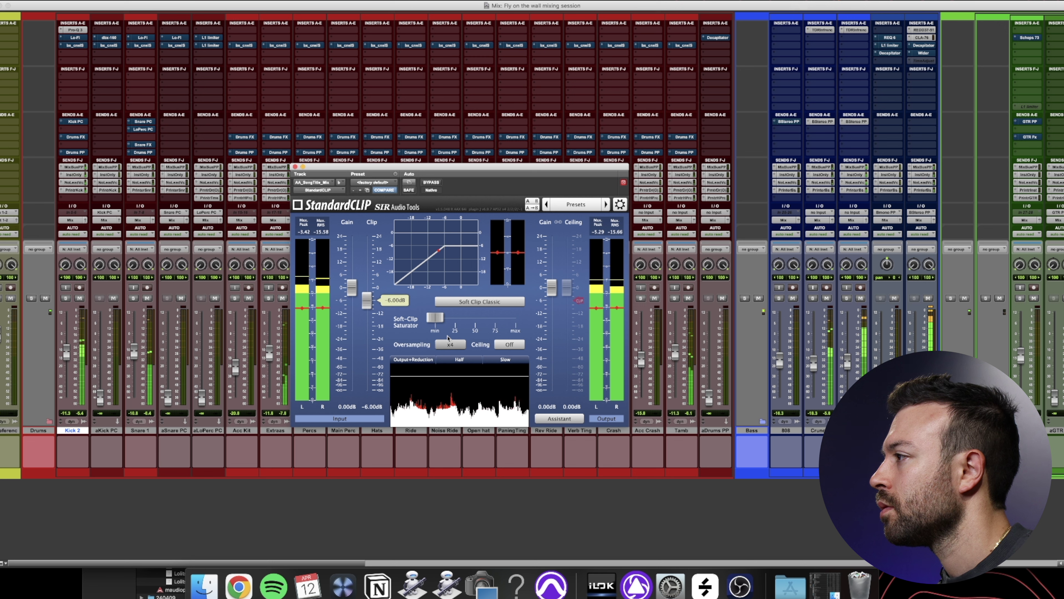
Switch StandardCLIP to Soft Clip Pro mode with the Soft-Clip Saturator at about 8%, and return to the Edit window
{"action": "left_click", "coordinate": [453, 302]}
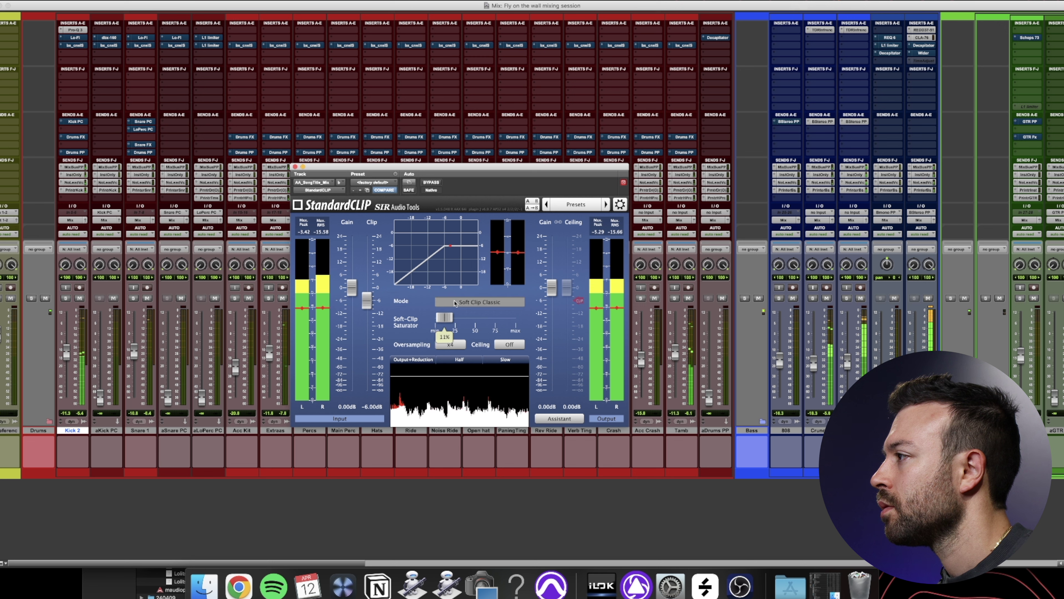
{"action": "left_click", "coordinate": [461, 321]}
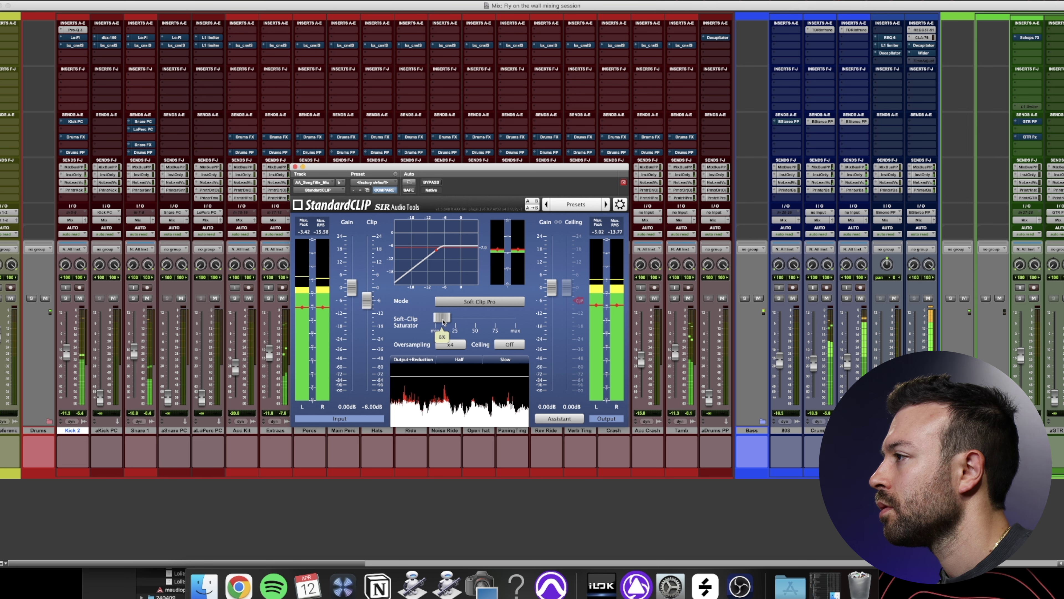
{"action": "left_click", "coordinate": [295, 167]}
{"action": "key", "text": "super+equal"}
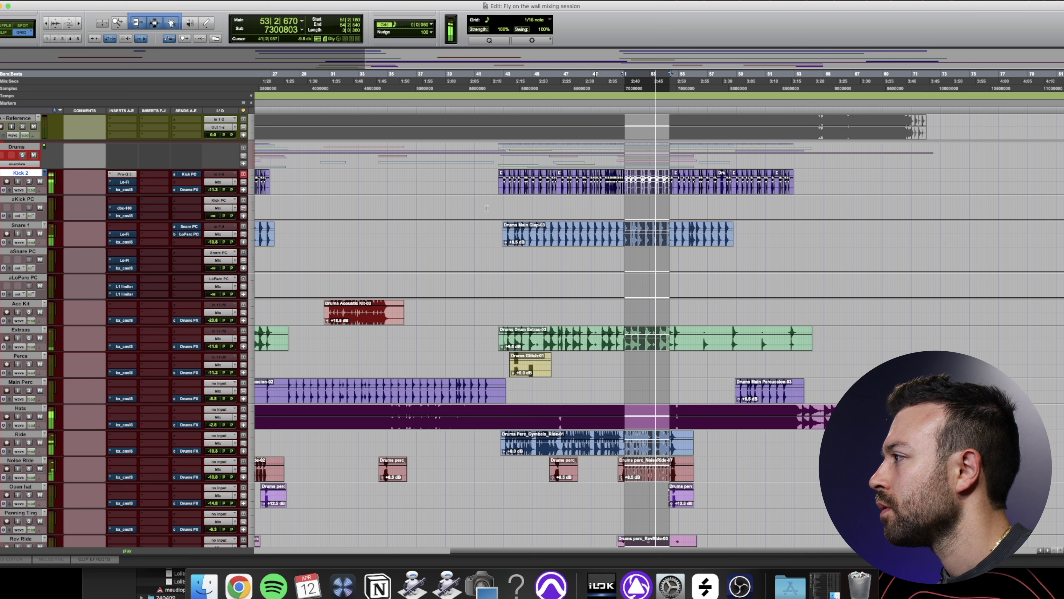
Play the song from around bar 46 and show the track and group lists beside the tracks
{"action": "left_click", "coordinate": [546, 75]}
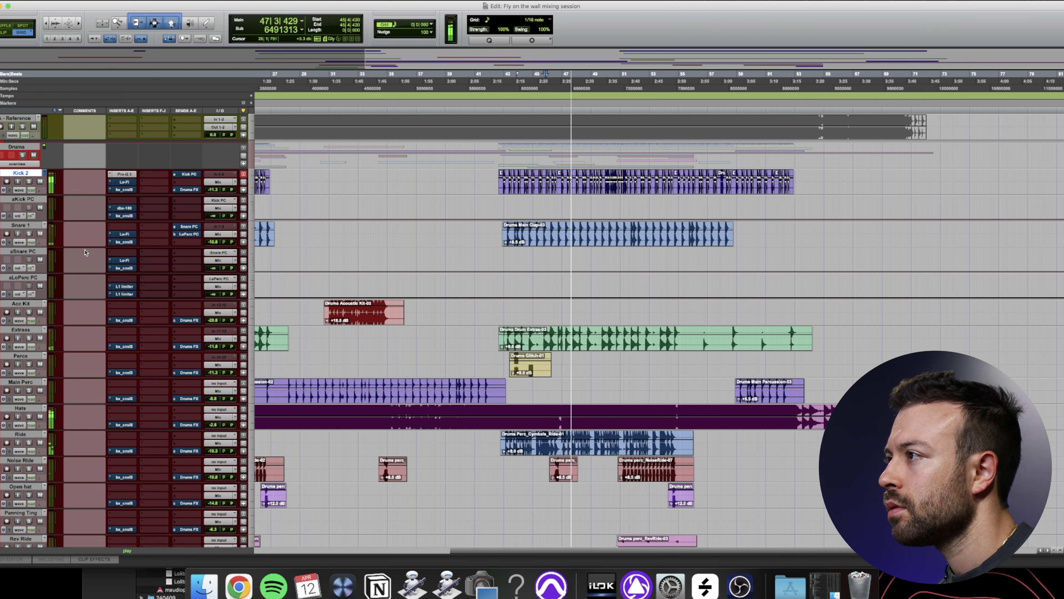
{"action": "scroll", "coordinate": [26, 210], "scroll_direction": "down", "scroll_amount": 3}
{"action": "key", "text": "super+equal"}
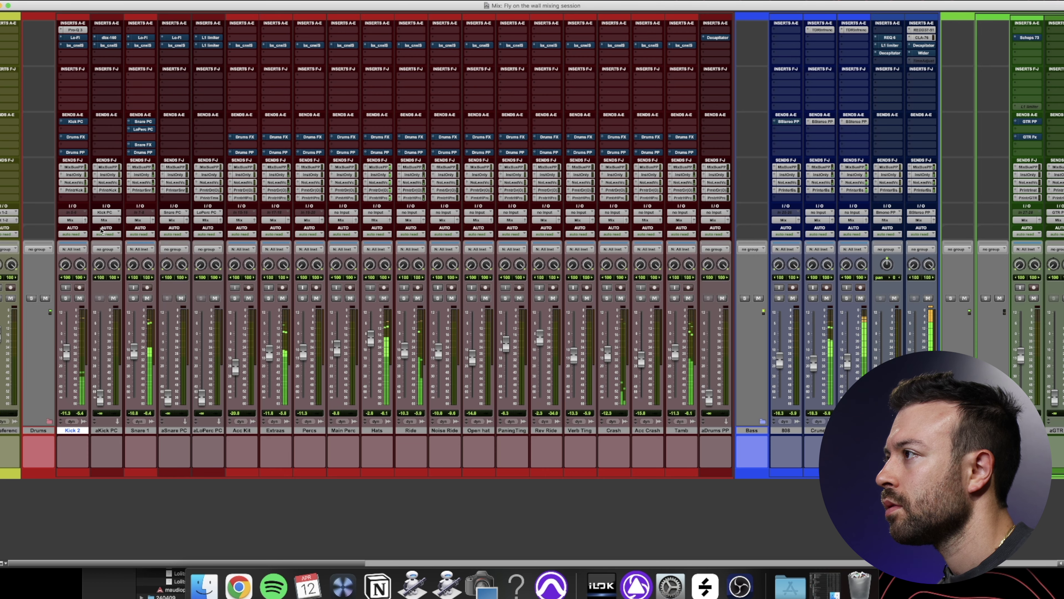
{"action": "key", "text": "super+equal"}
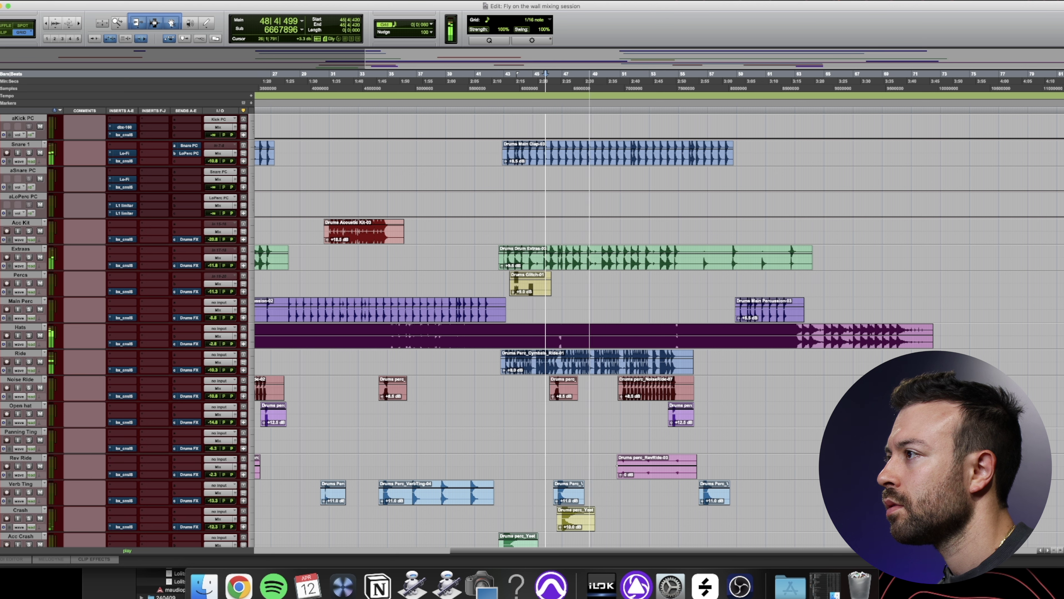
{"action": "left_click", "coordinate": [1, 550]}
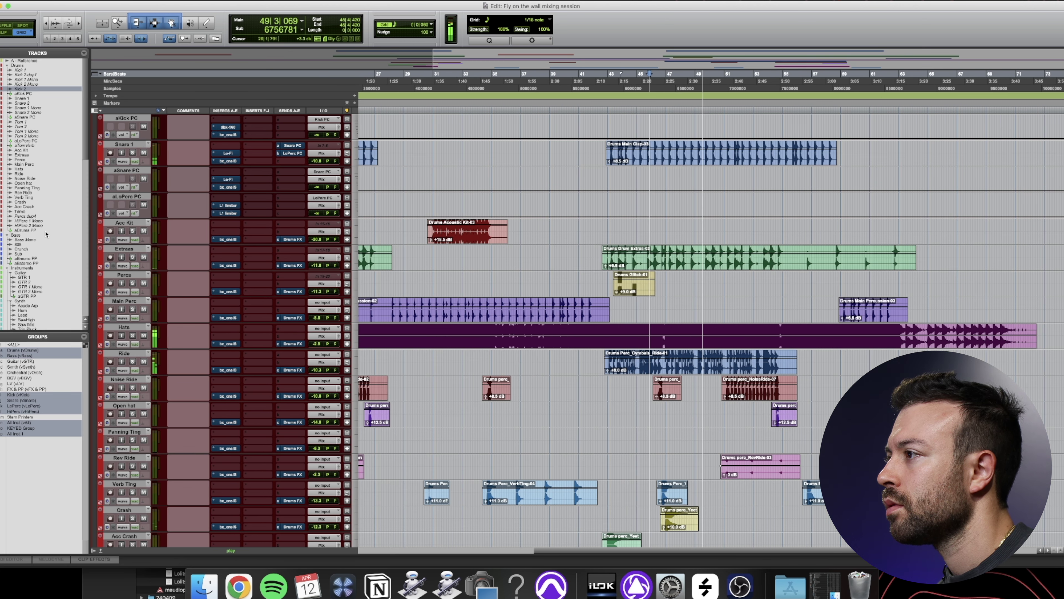
Duplicate the Drums (vDrums) track group, keeping the default settings for the copy
{"action": "right_click", "coordinate": [2, 343]}
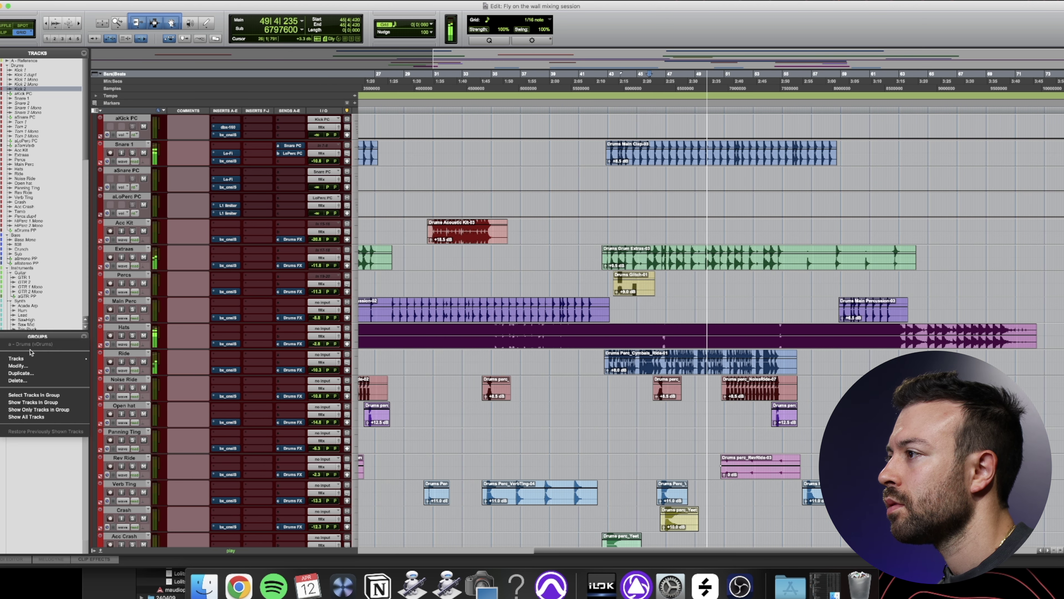
{"action": "left_click", "coordinate": [48, 372]}
{"action": "key", "text": "Return"}
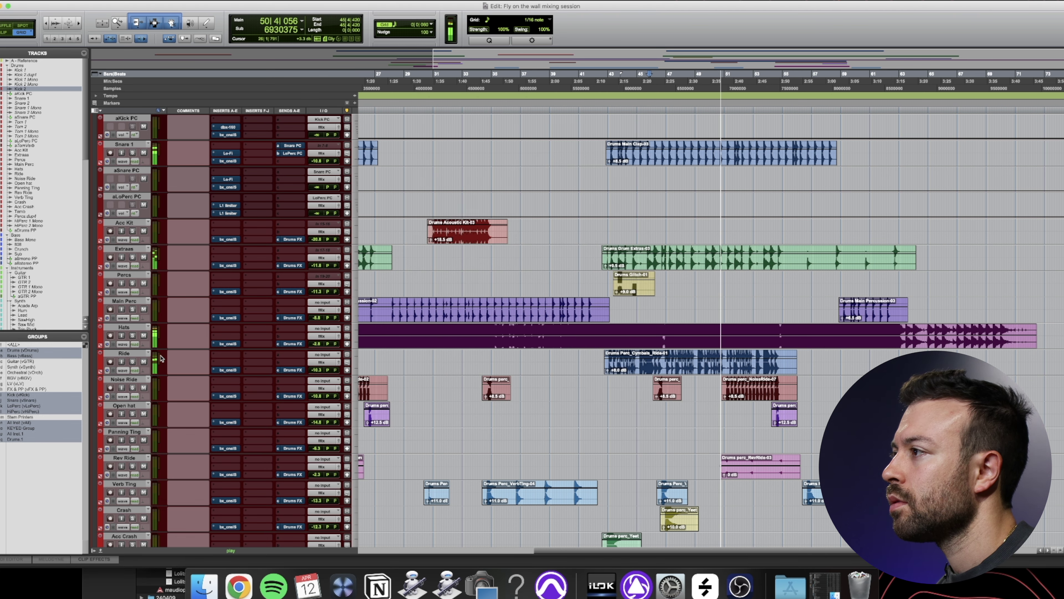
Enable the duplicated Drums 1 group and solo all the drum tracks through it
{"action": "left_click", "coordinate": [133, 285]}
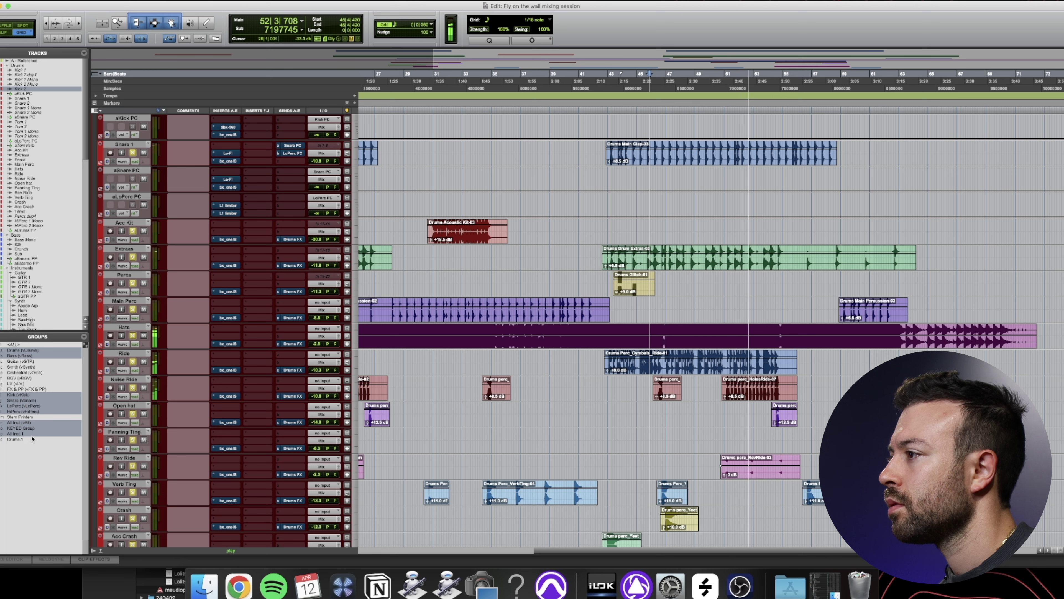
{"action": "left_click", "coordinate": [57, 439]}
{"action": "left_click", "coordinate": [132, 440]}
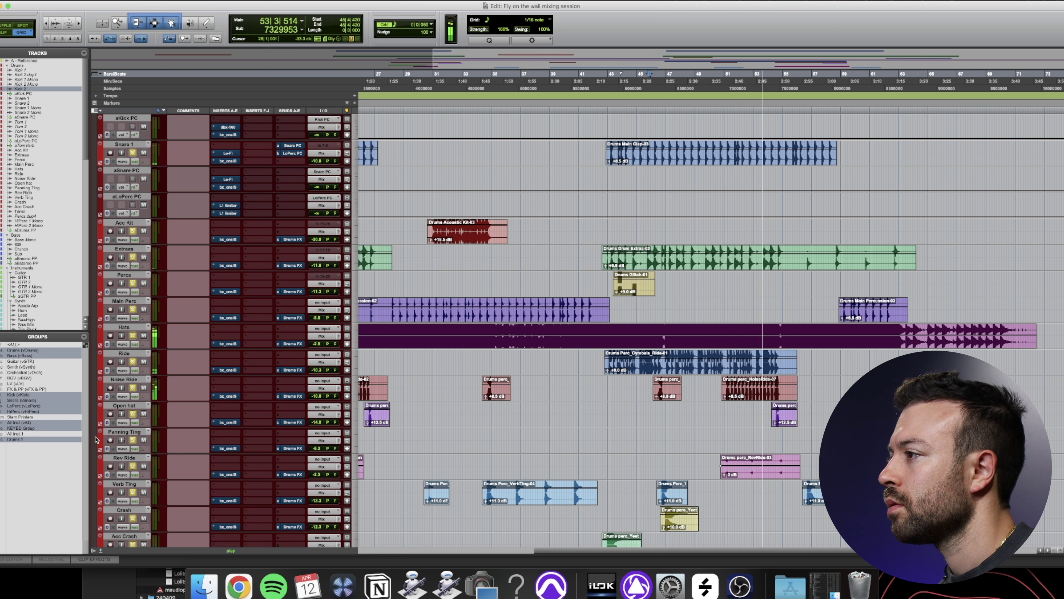
{"action": "left_click", "coordinate": [132, 440]}
Select the timeline from about bar 45 to bar 55 and play the soloed drums over that range
{"action": "scroll", "coordinate": [533, 236], "scroll_direction": "down", "scroll_amount": 10}
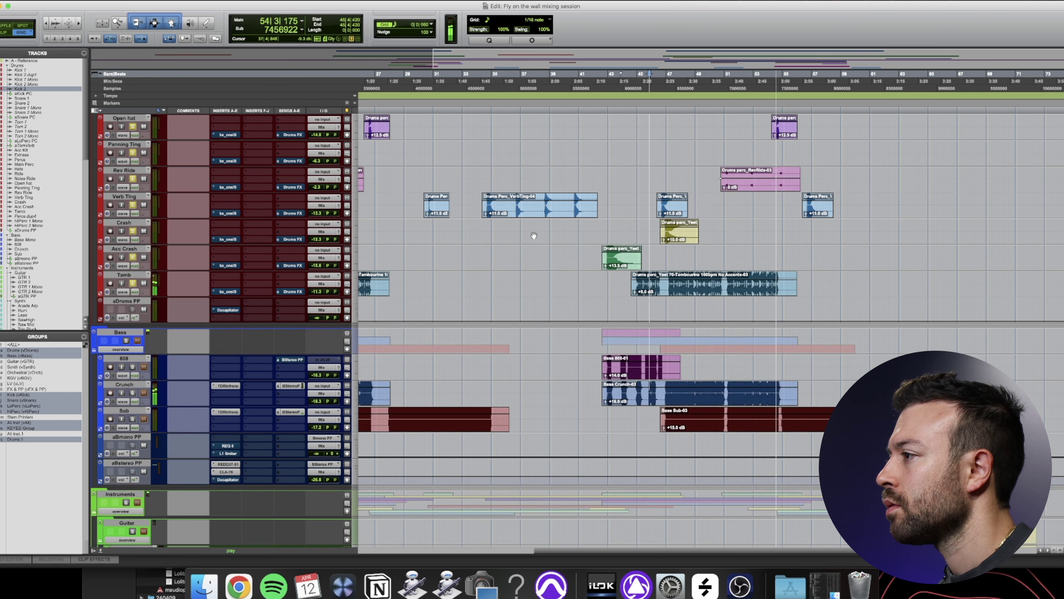
{"action": "scroll", "coordinate": [534, 235], "scroll_direction": "down", "scroll_amount": 8}
{"action": "scroll", "coordinate": [521, 238], "scroll_direction": "up", "scroll_amount": 12}
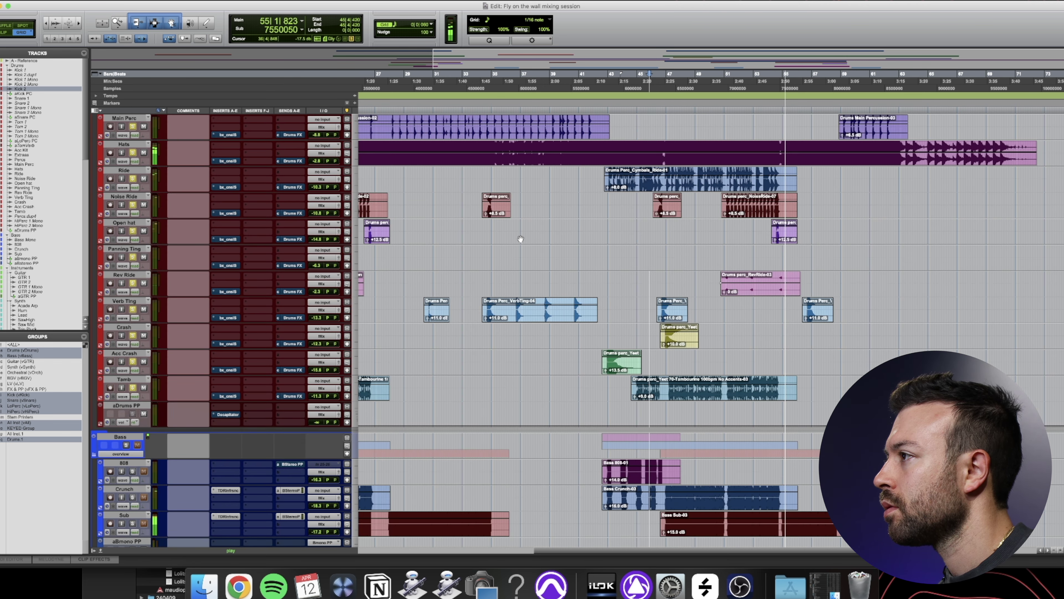
{"action": "scroll", "coordinate": [521, 238], "scroll_direction": "up", "scroll_amount": 10}
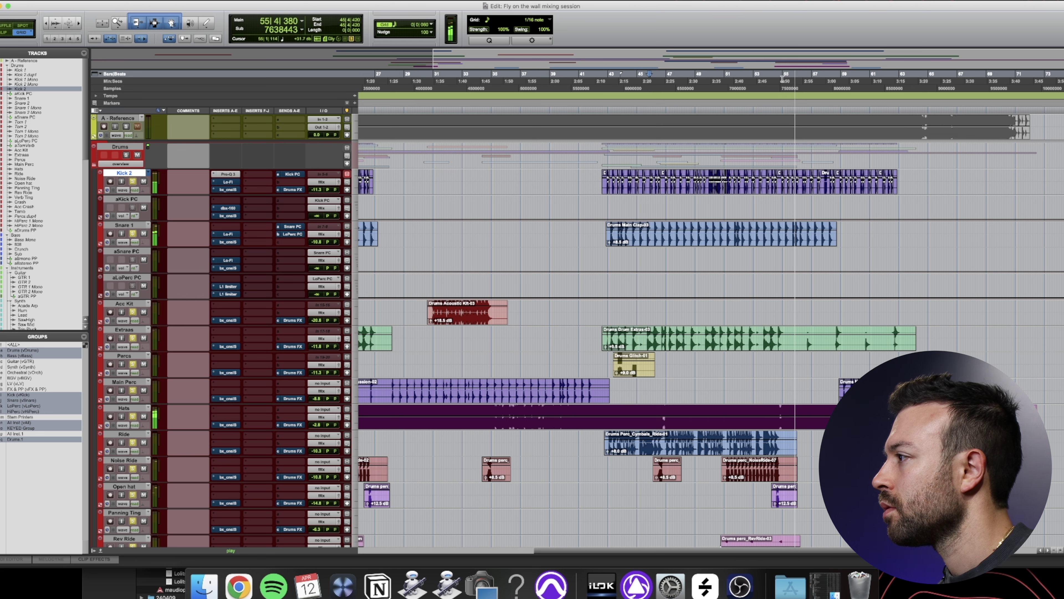
{"action": "key", "text": "super+bracketleft"}
{"action": "key", "text": "super+bracketleft"}
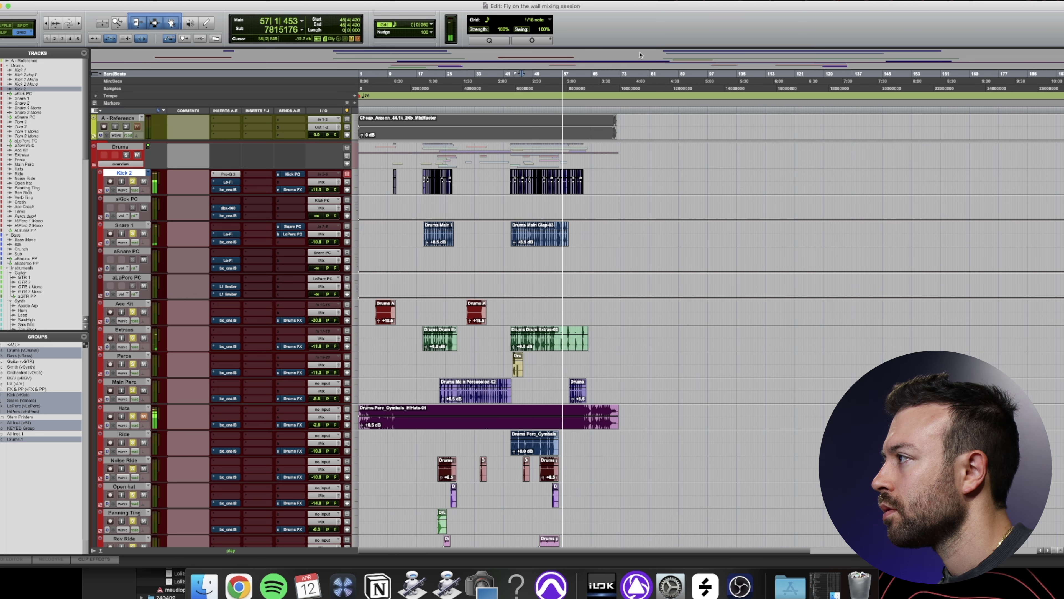
{"action": "left_click_drag", "start_coordinate": [557, 78], "coordinate": [521, 90]}
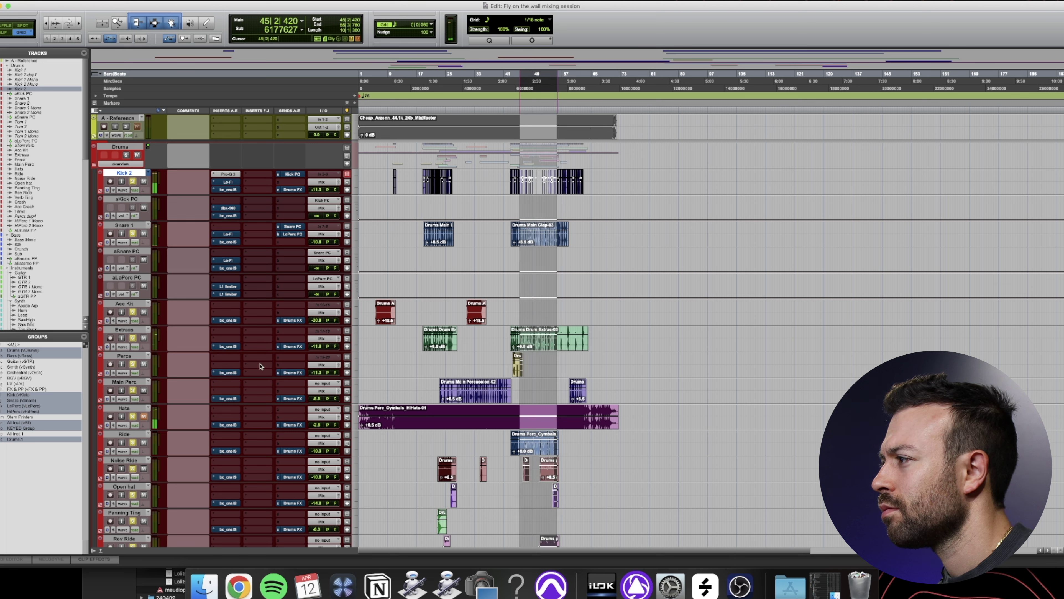
{"action": "key", "text": "space"}
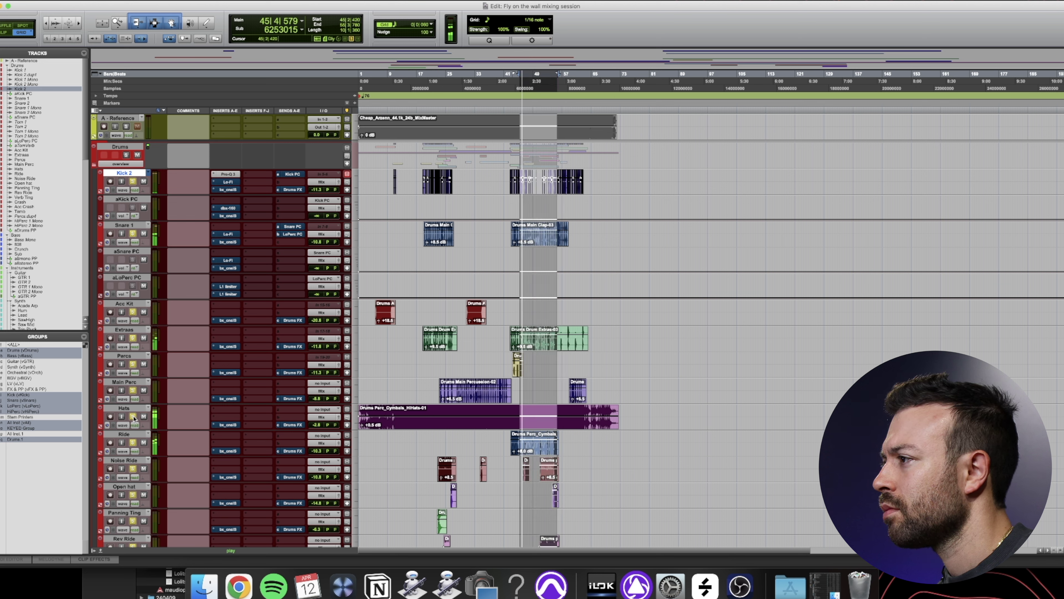
Suspend the track groups and mute the entire hi-hat clip on the Hats track
{"action": "left_click", "coordinate": [132, 416]}
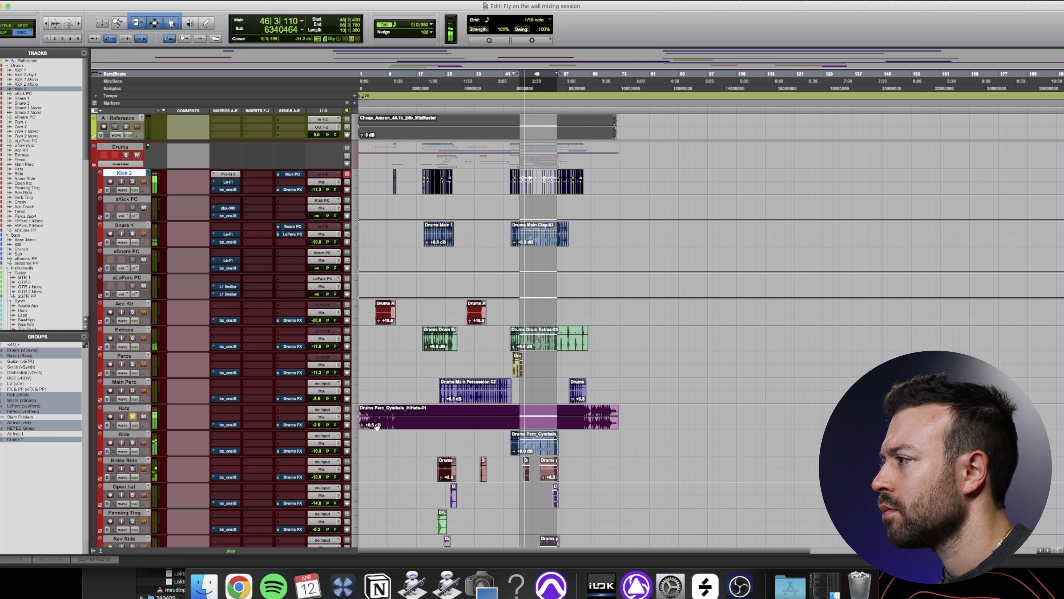
{"action": "key", "text": "super+a"}
{"action": "key", "text": "shift+super+g"}
{"action": "left_click", "coordinate": [655, 419]}
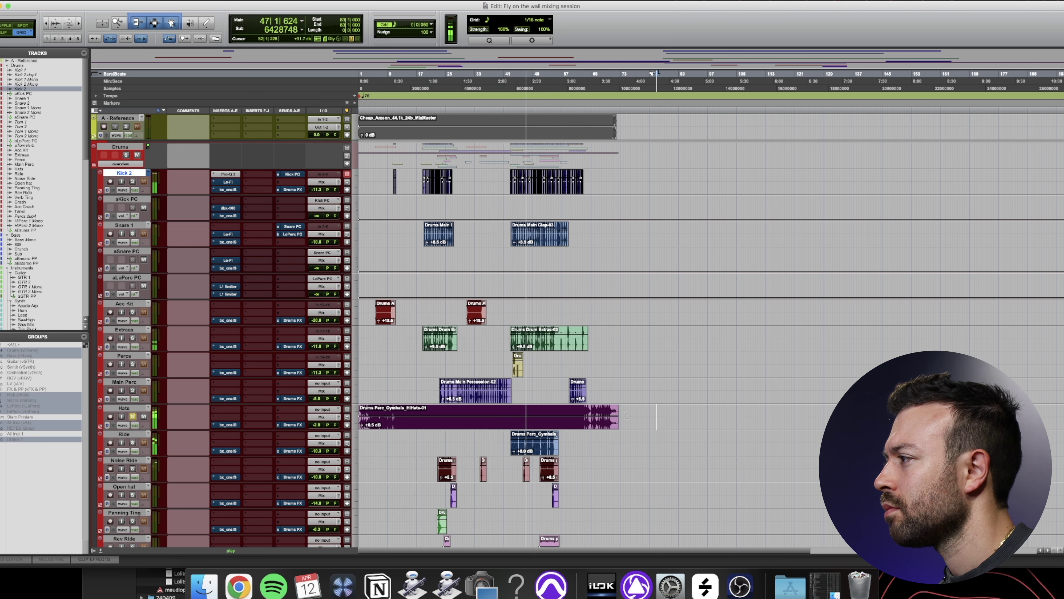
{"action": "key", "text": "super+a"}
{"action": "key", "text": "super+m"}
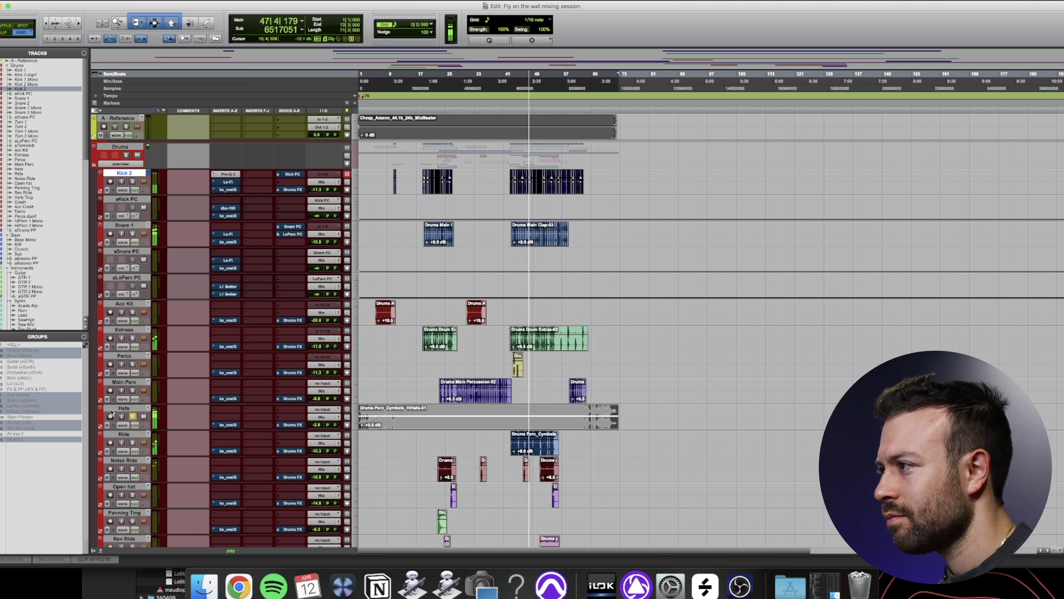
Toggle the solos on the Hats and Main Perc tracks, leaving the drum tracks soloed as a group
{"action": "left_click", "coordinate": [132, 391]}
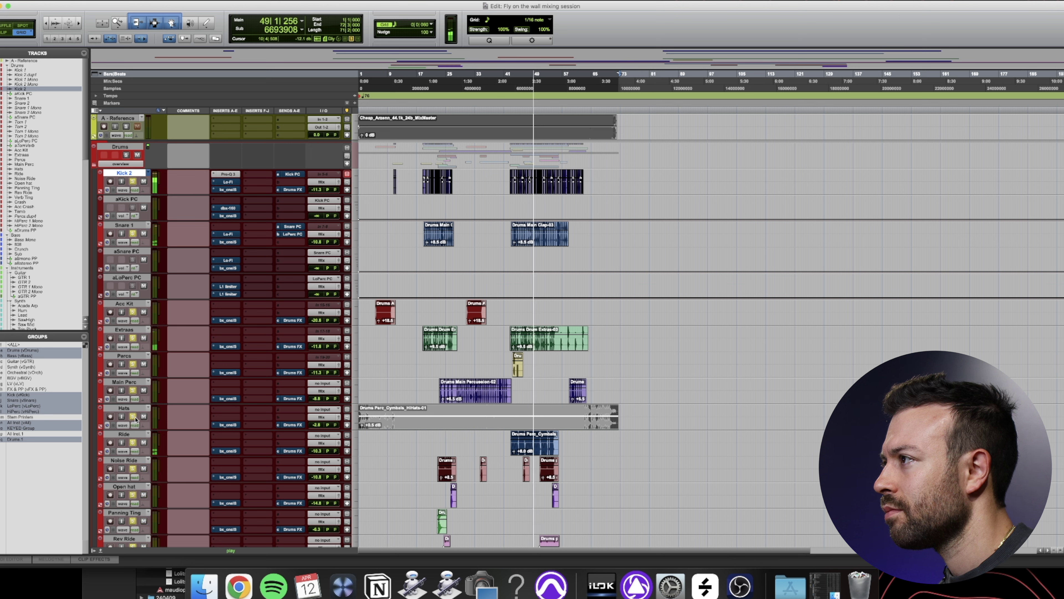
{"action": "left_click", "coordinate": [135, 417]}
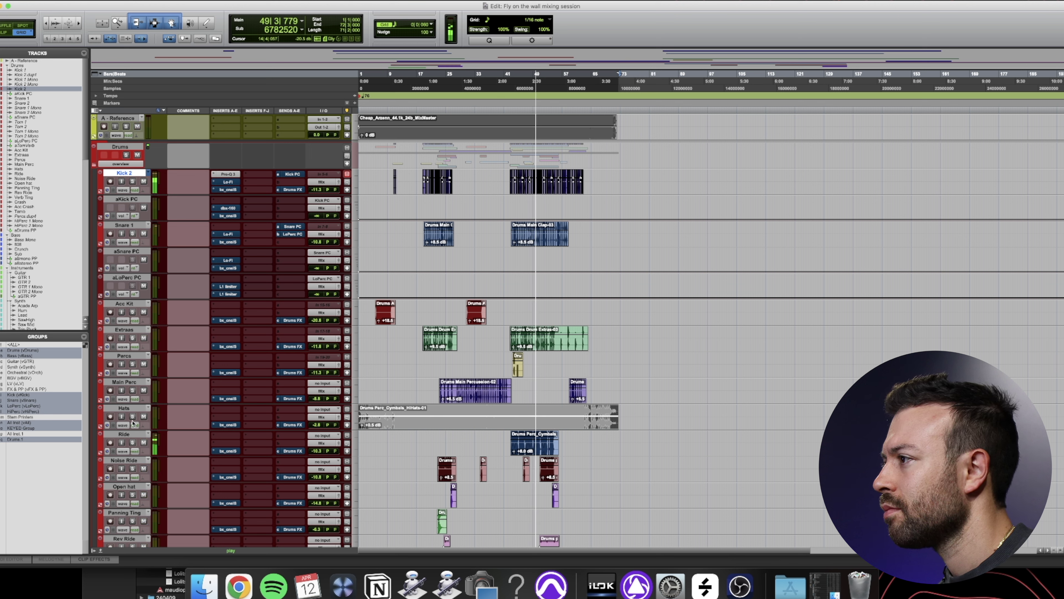
{"action": "left_click", "coordinate": [135, 393]}
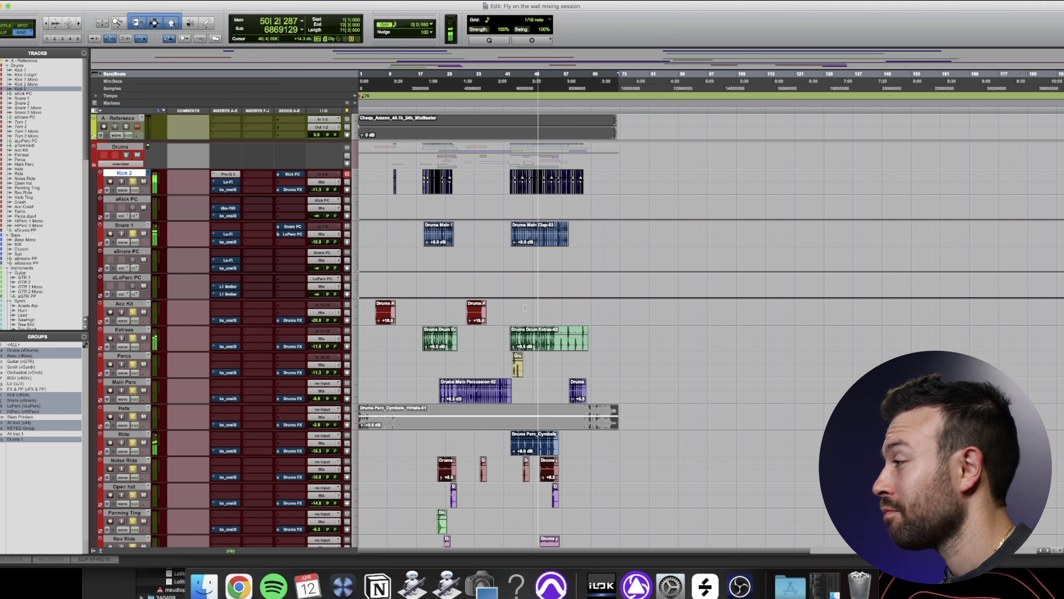
Select the timeline from about bar 43 to bar 49 and play that section of the drums
{"action": "key", "text": "t"}
{"action": "key", "text": "t"}
{"action": "scroll", "coordinate": [613, 327], "scroll_direction": "left", "scroll_amount": 5}
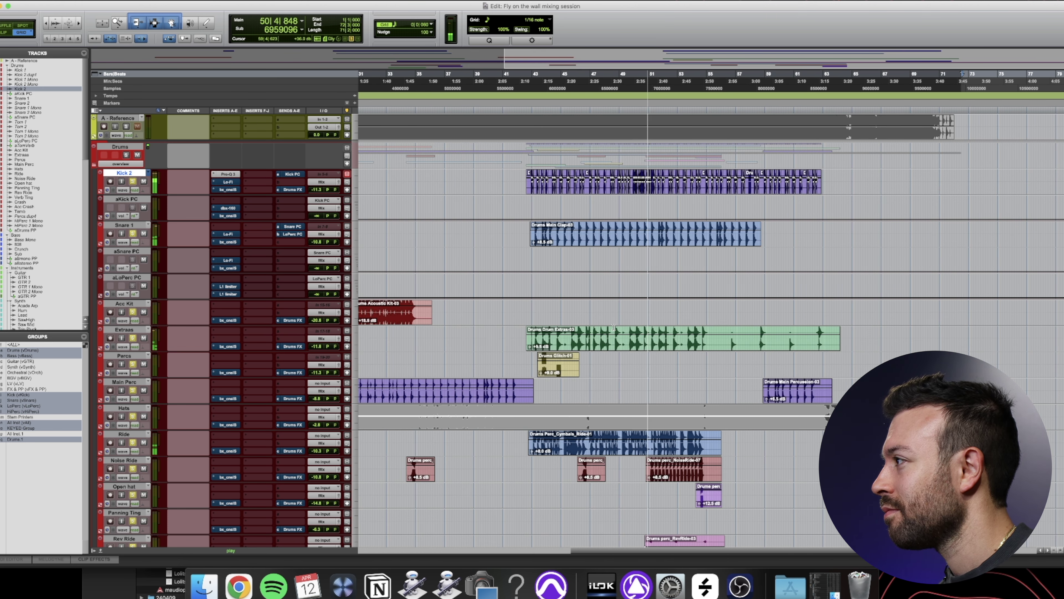
{"action": "left_click_drag", "start_coordinate": [530, 80], "coordinate": [632, 79]}
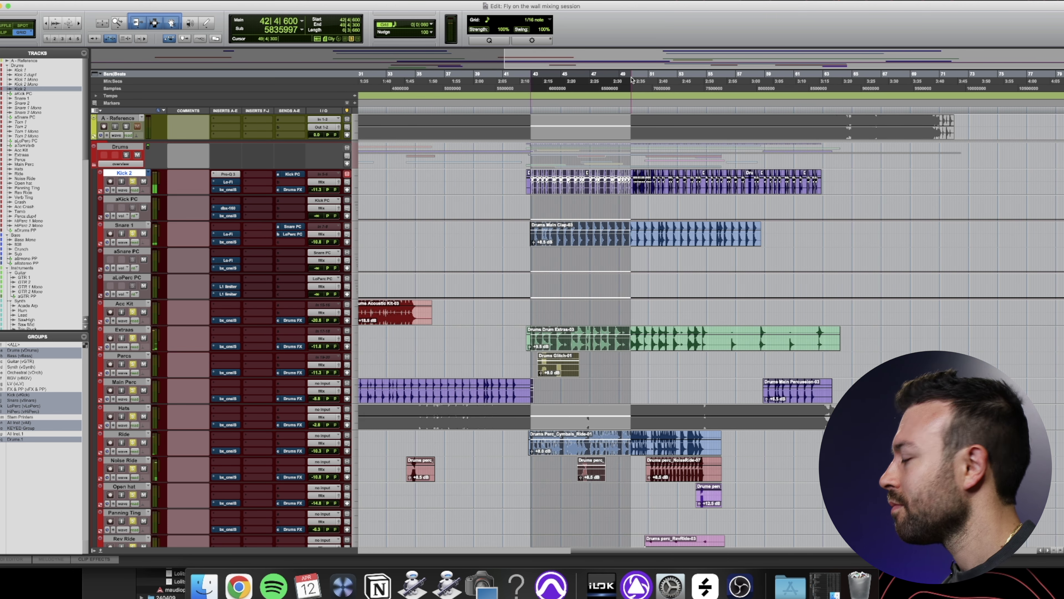
{"action": "key", "text": "space"}
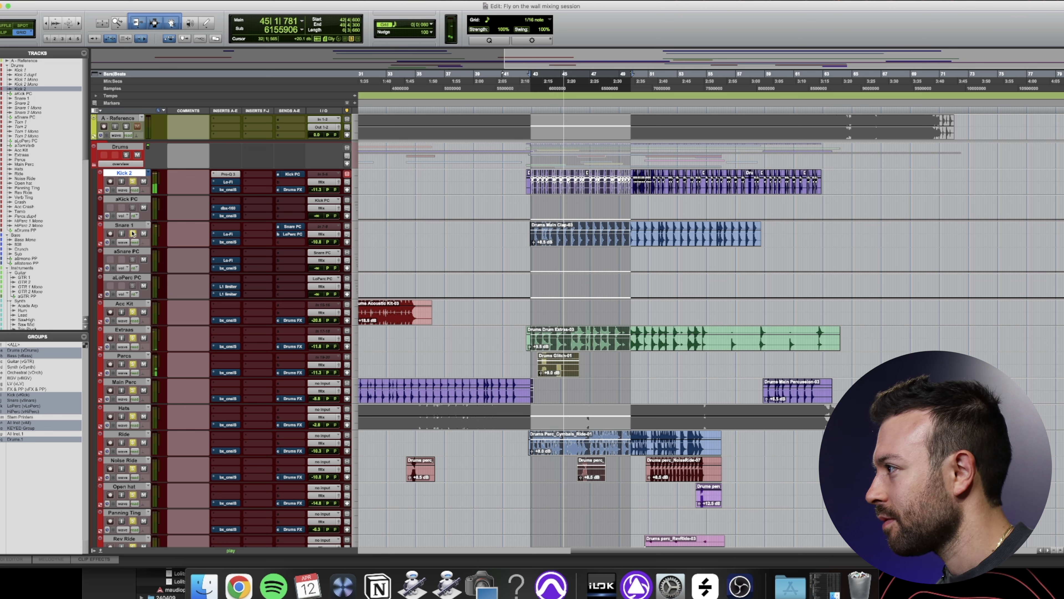
Enter the comment "ADD FUCK TONE OF FUNKY SHIT" on the Percs track
{"action": "left_click", "coordinate": [176, 369]}
{"action": "type", "text": "A"}
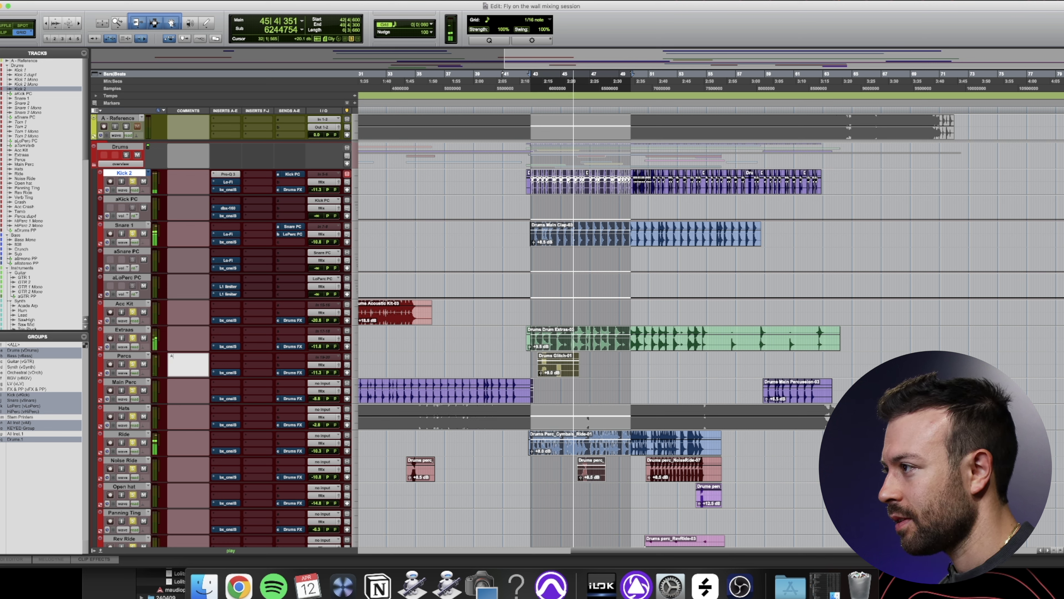
{"action": "type", "text": "DD FUCK TONE O"}
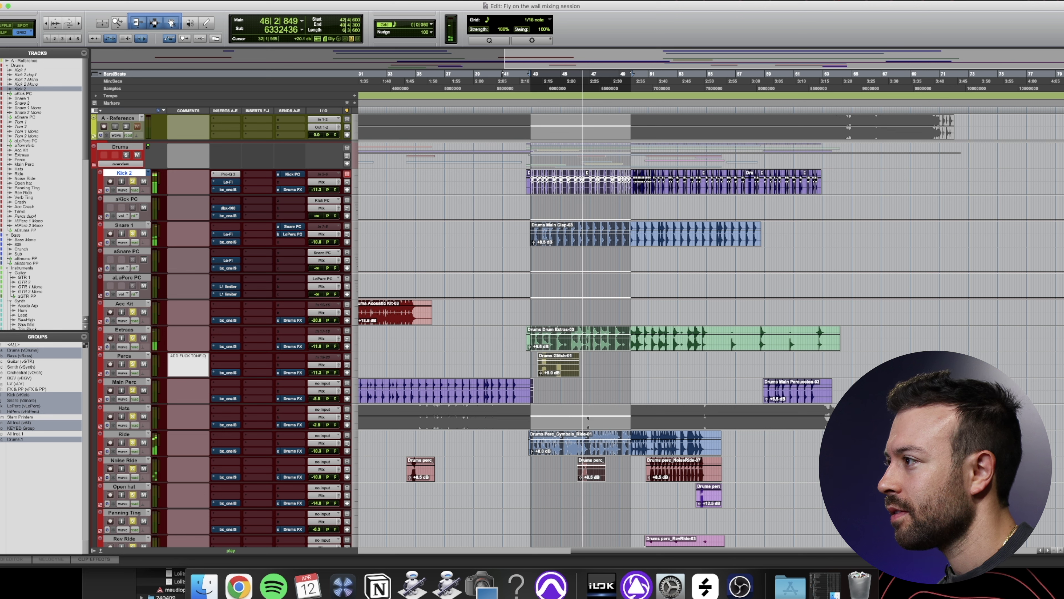
{"action": "type", "text": "F FUNKY SHIT"}
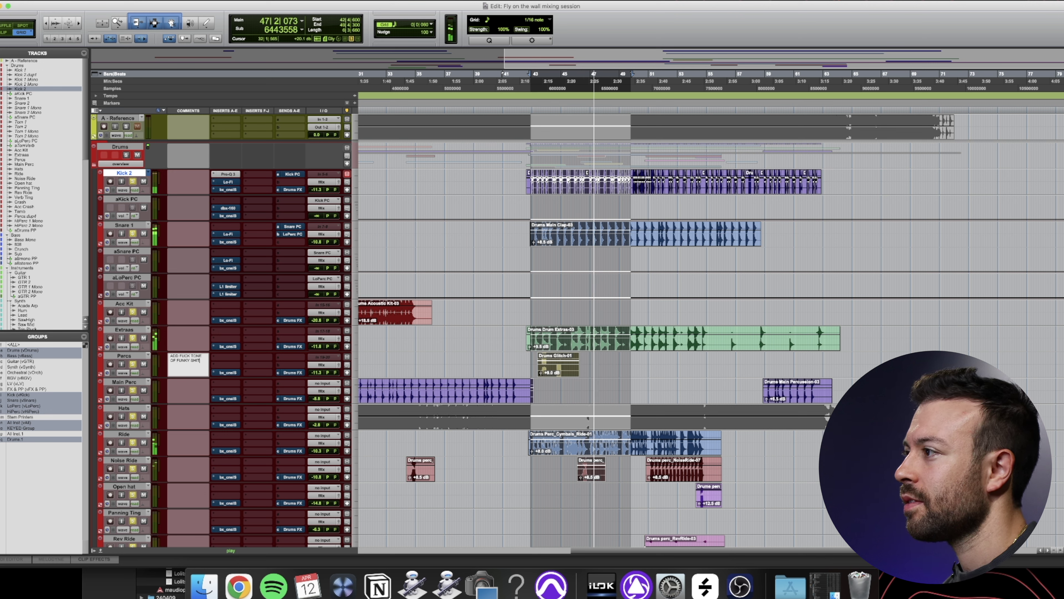
{"action": "key", "text": "Return"}
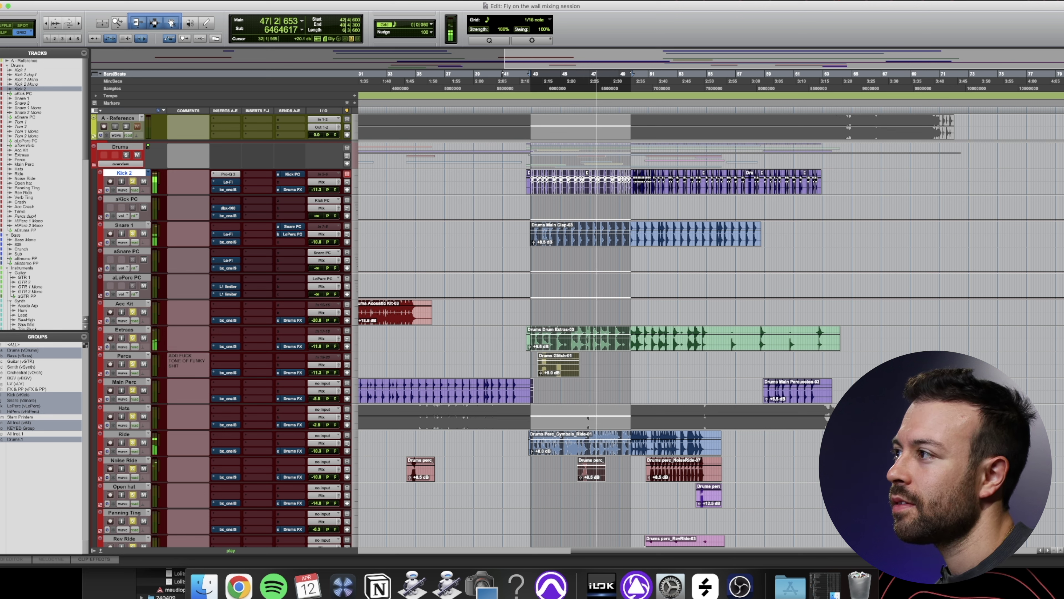
Solo Snare 1 on its own and adjust the LMF frequency in its bx_console SSL 4000 E
{"action": "left_click", "coordinate": [134, 235]}
{"action": "left_click", "coordinate": [135, 234]}
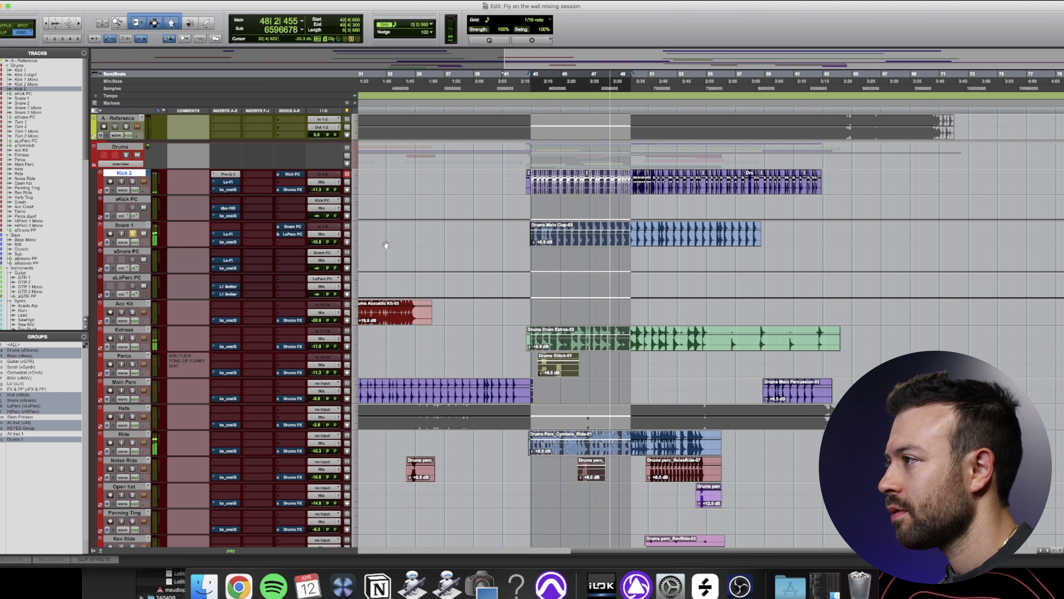
{"action": "left_click", "coordinate": [225, 241]}
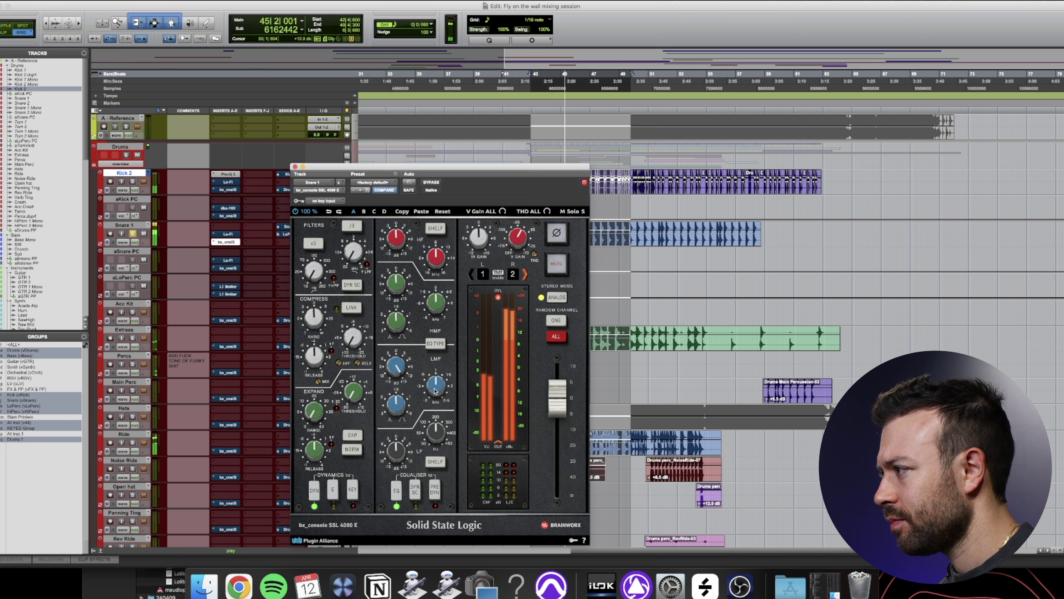
{"action": "left_click_drag", "start_coordinate": [437, 387], "coordinate": [435, 397]}
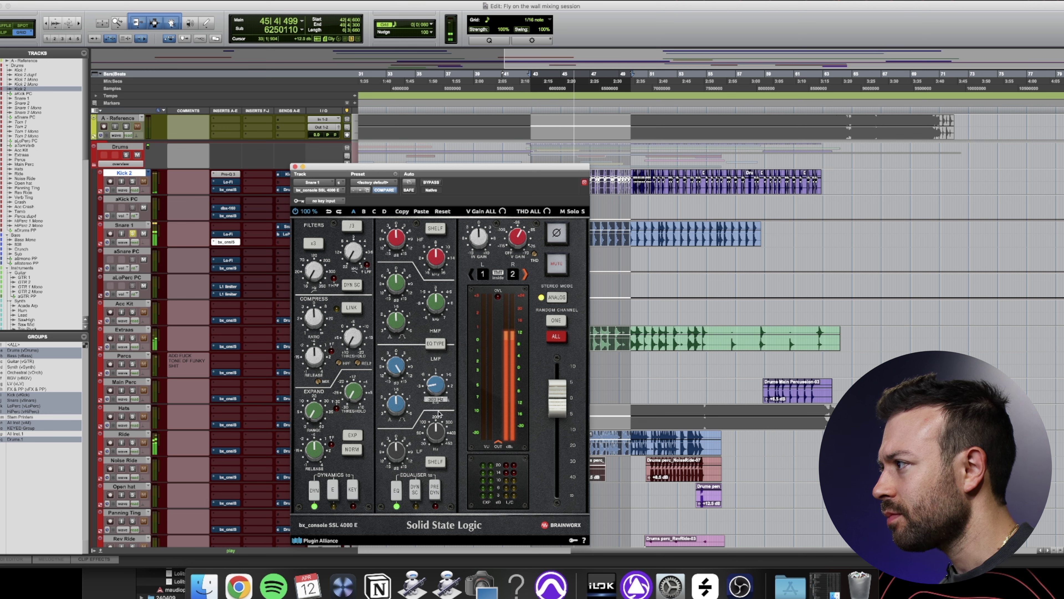
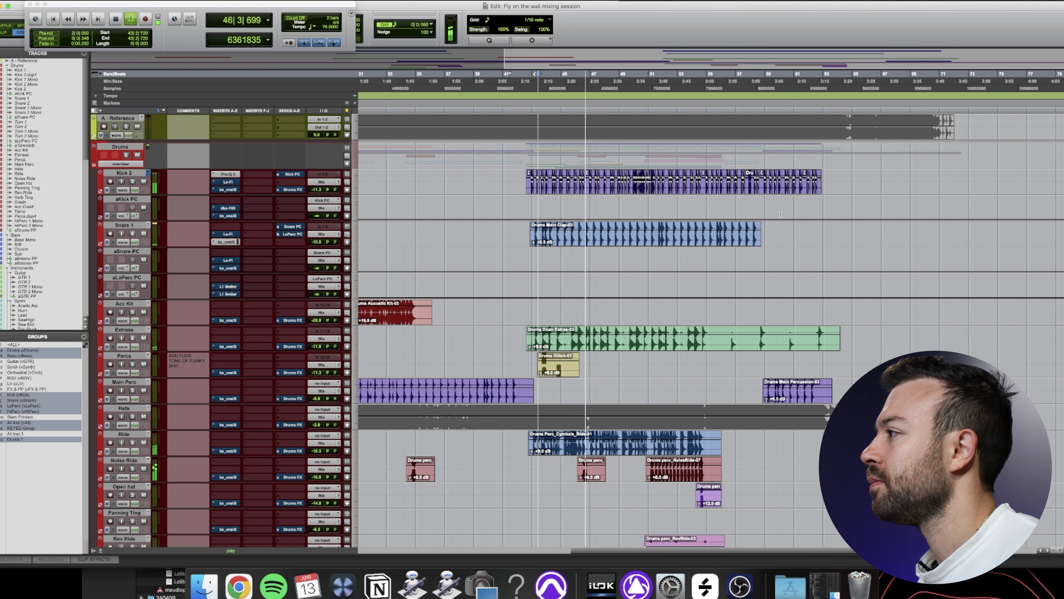
Review the drum, bass, guitar and synth tracks during playback from about bar 46, and stop near bar 52
{"action": "scroll", "coordinate": [780, 215], "scroll_direction": "down", "scroll_amount": 12}
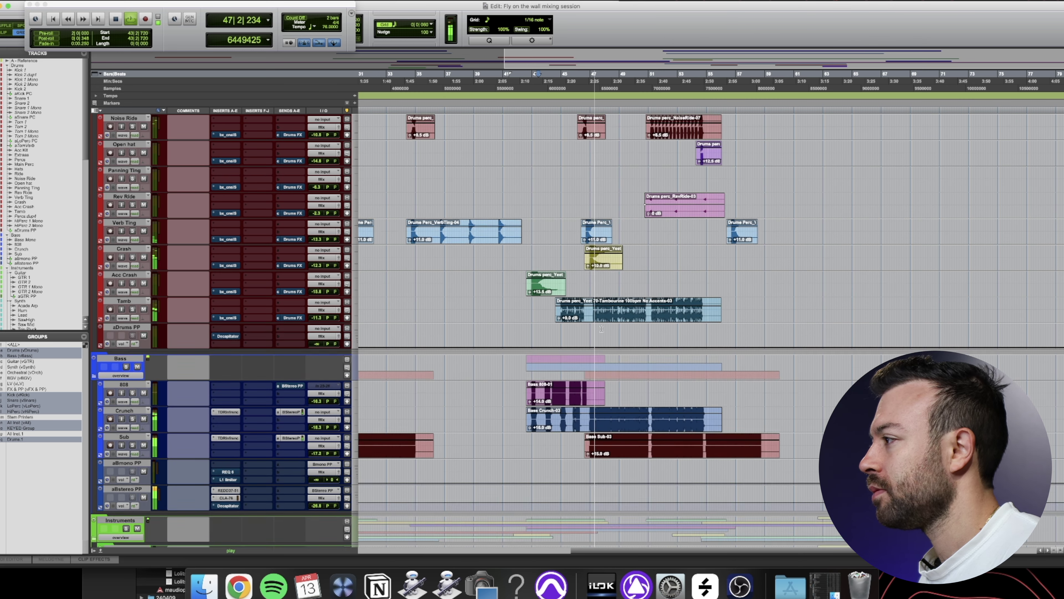
{"action": "scroll", "coordinate": [601, 328], "scroll_direction": "down", "scroll_amount": 2}
{"action": "scroll", "coordinate": [601, 328], "scroll_direction": "down", "scroll_amount": 2}
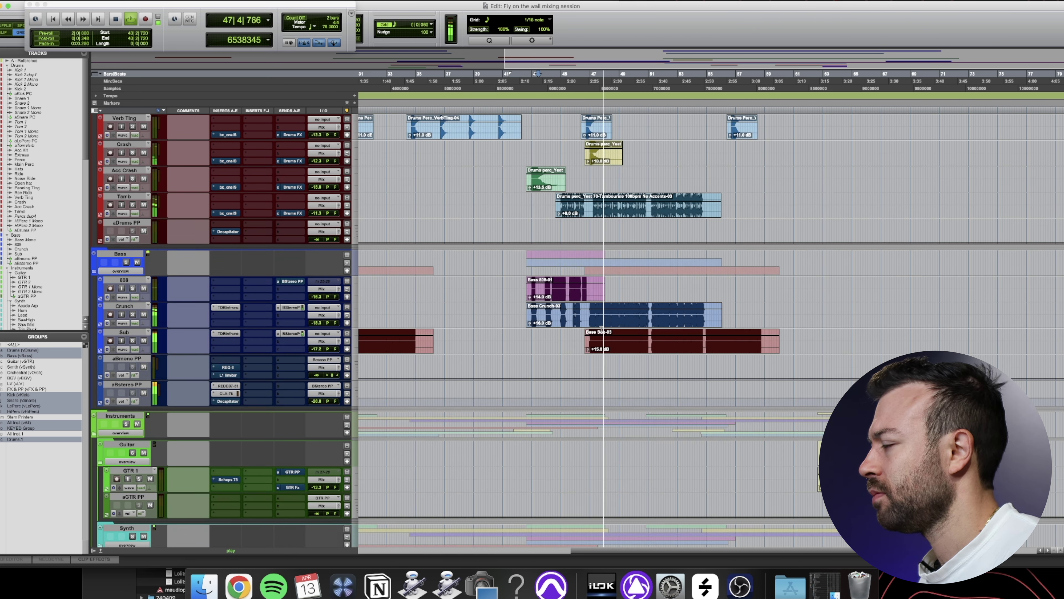
{"action": "scroll", "coordinate": [601, 328], "scroll_direction": "down", "scroll_amount": 3}
{"action": "scroll", "coordinate": [601, 327], "scroll_direction": "up", "scroll_amount": 20}
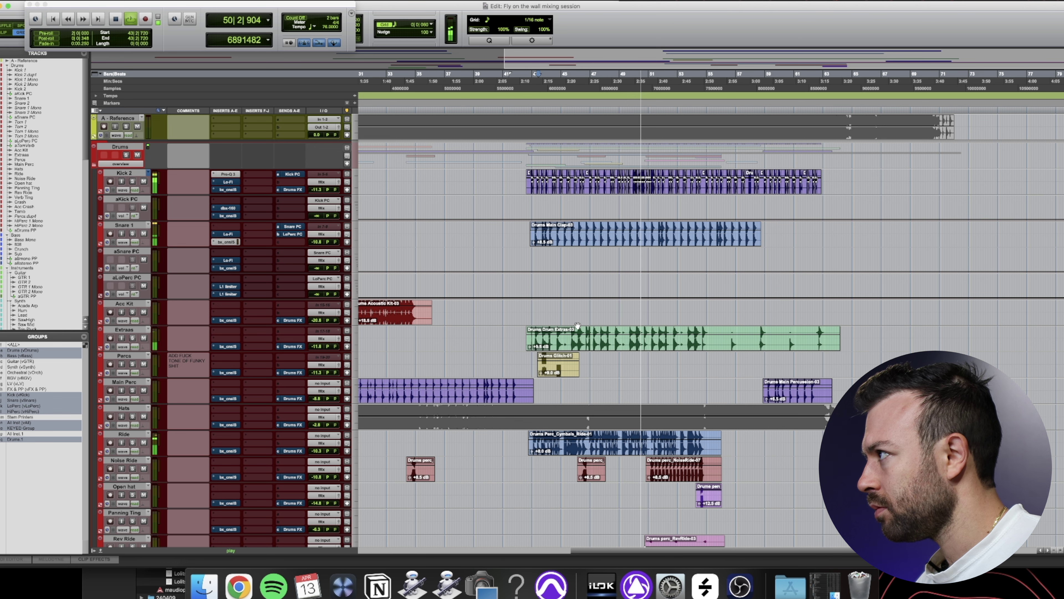
{"action": "scroll", "coordinate": [454, 244], "scroll_direction": "down", "scroll_amount": 3}
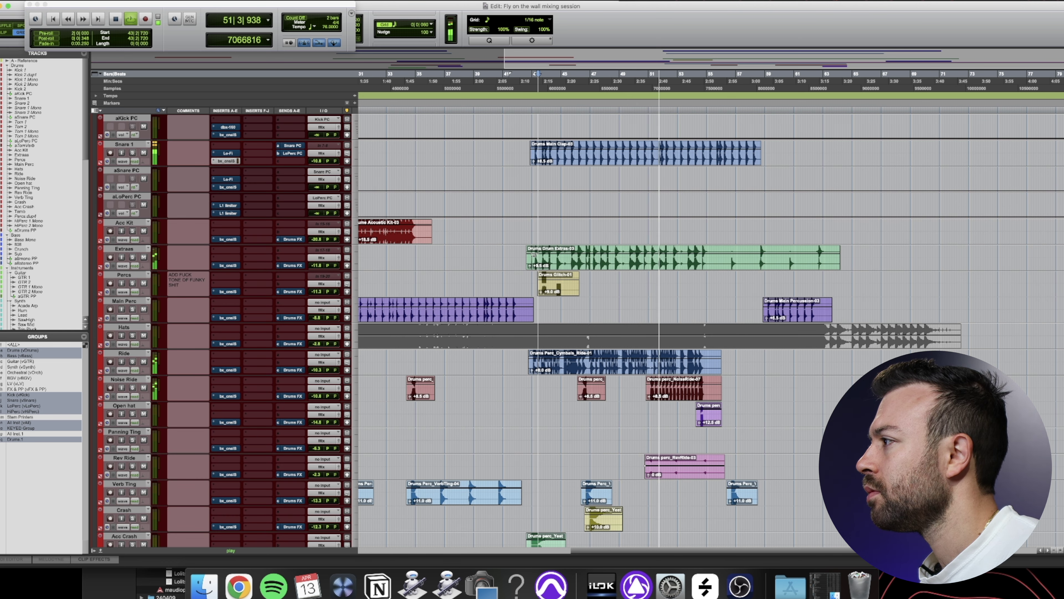
{"action": "scroll", "coordinate": [516, 265], "scroll_direction": "down", "scroll_amount": 7}
{"action": "scroll", "coordinate": [516, 260], "scroll_direction": "up", "scroll_amount": 7}
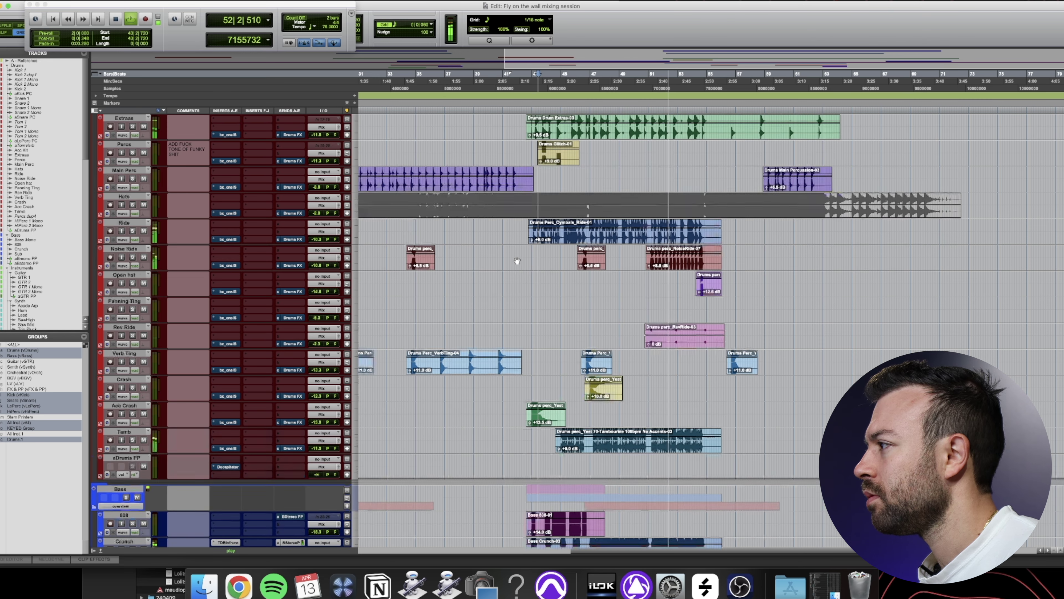
{"action": "scroll", "coordinate": [516, 257], "scroll_direction": "up", "scroll_amount": 3}
{"action": "key", "text": "space"}
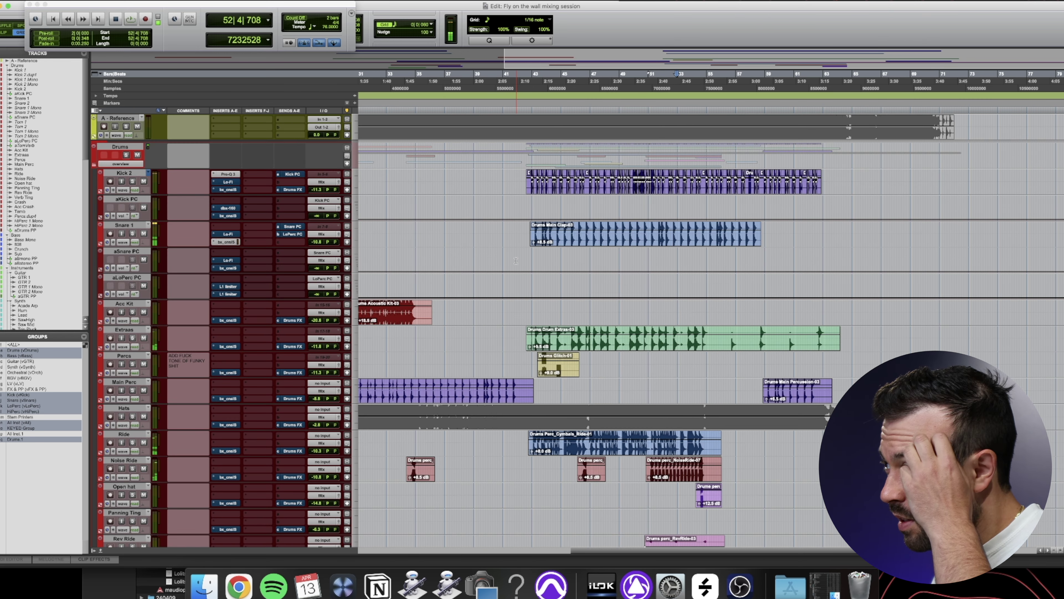
{"action": "scroll", "coordinate": [536, 270], "scroll_direction": "down", "scroll_amount": 15}
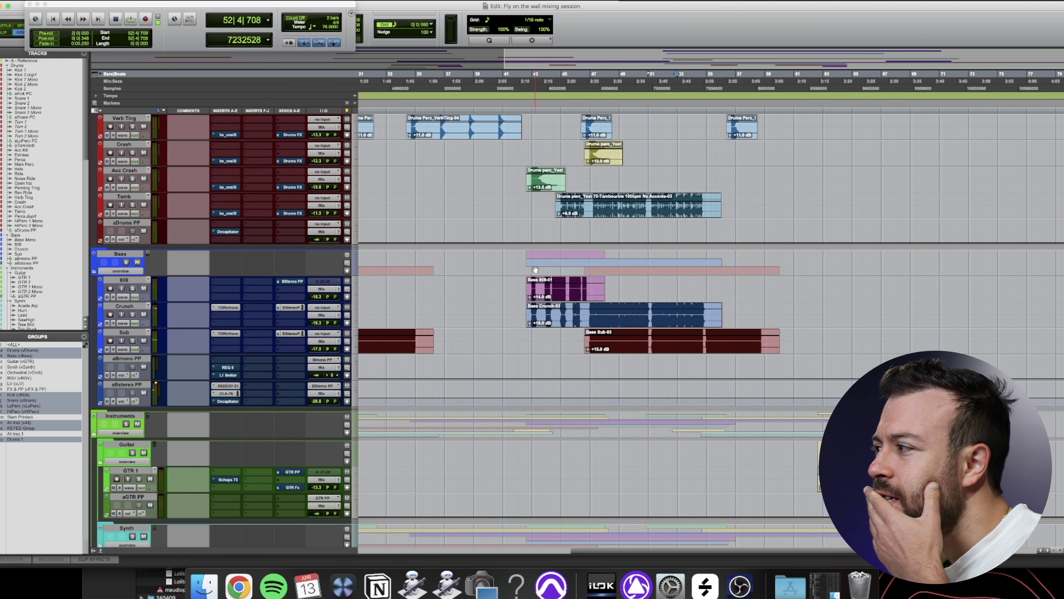
{"action": "scroll", "coordinate": [535, 267], "scroll_direction": "down", "scroll_amount": 2}
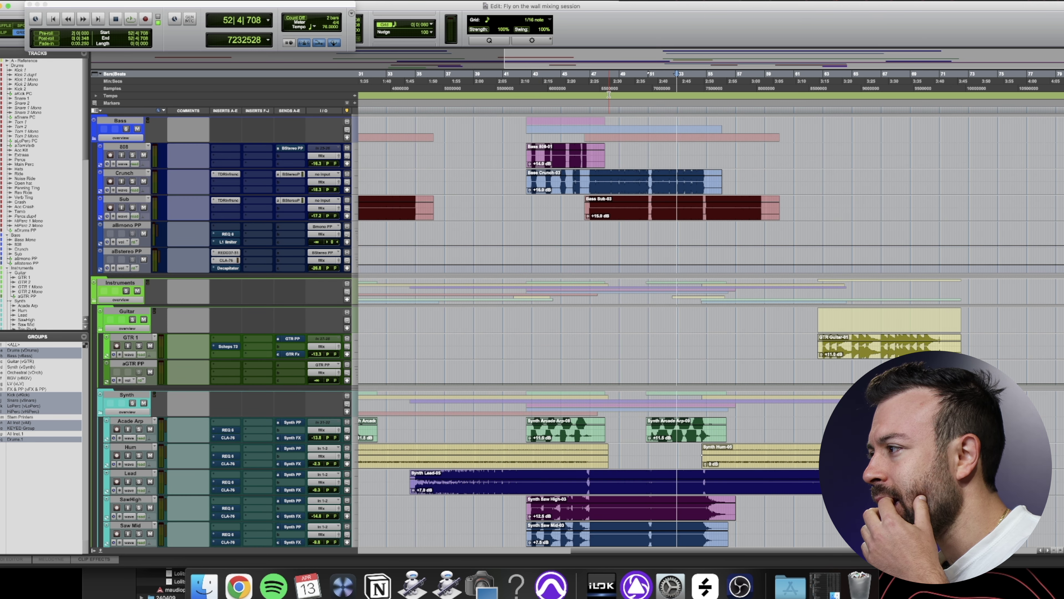
Select the timeline from about bar 47 to bar 53 and move the Lead, SawHigh and Saw Mid tracks below Sub in the Bass folder
{"action": "left_click_drag", "start_coordinate": [604, 79], "coordinate": [687, 74]}
{"action": "scroll", "coordinate": [644, 234], "scroll_direction": "down", "scroll_amount": 11}
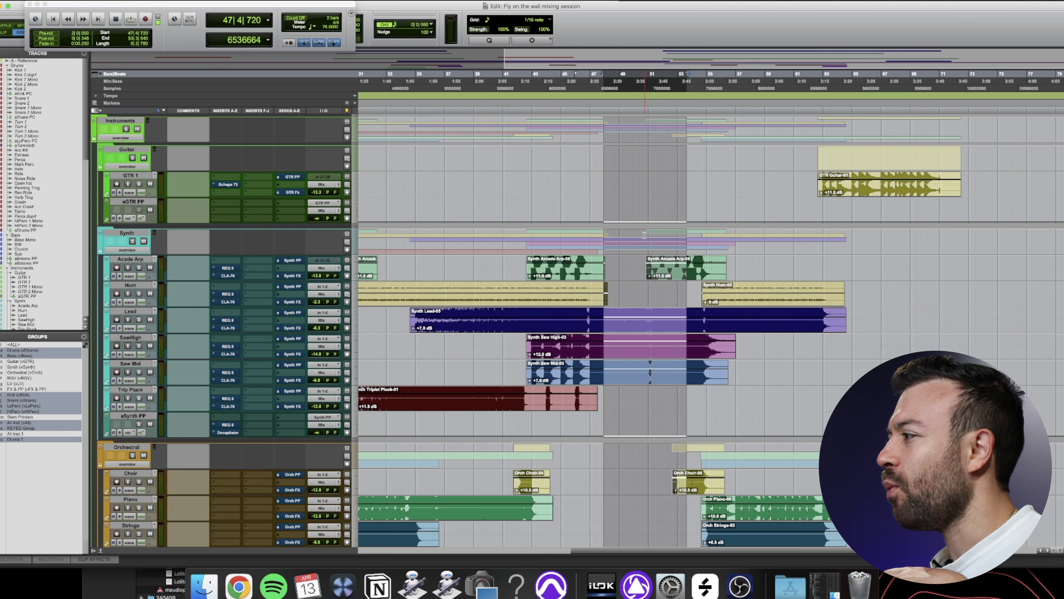
{"action": "scroll", "coordinate": [644, 234], "scroll_direction": "down", "scroll_amount": 12}
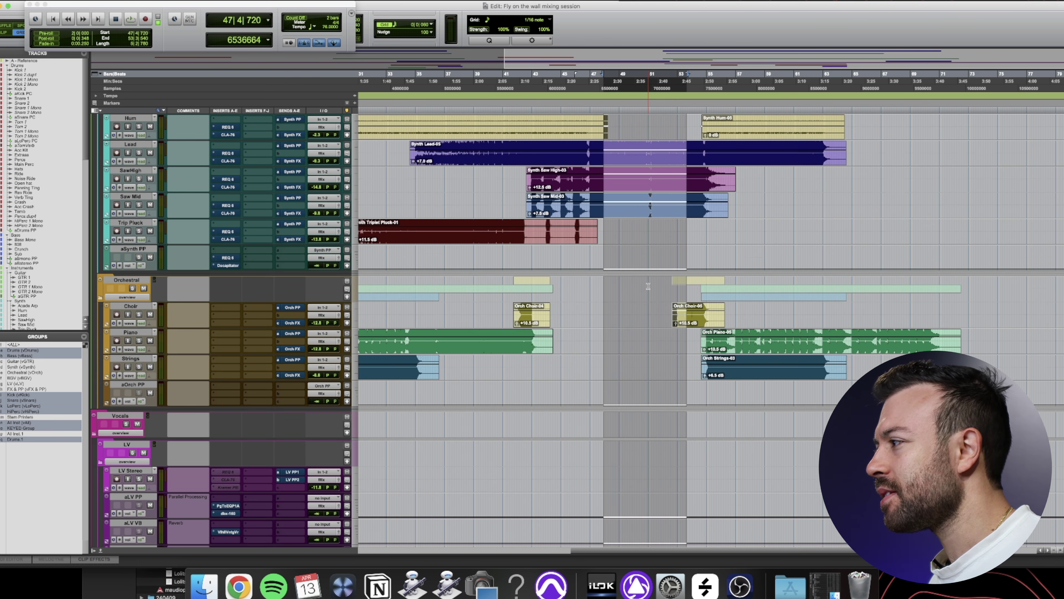
{"action": "scroll", "coordinate": [643, 291], "scroll_direction": "up", "scroll_amount": 6}
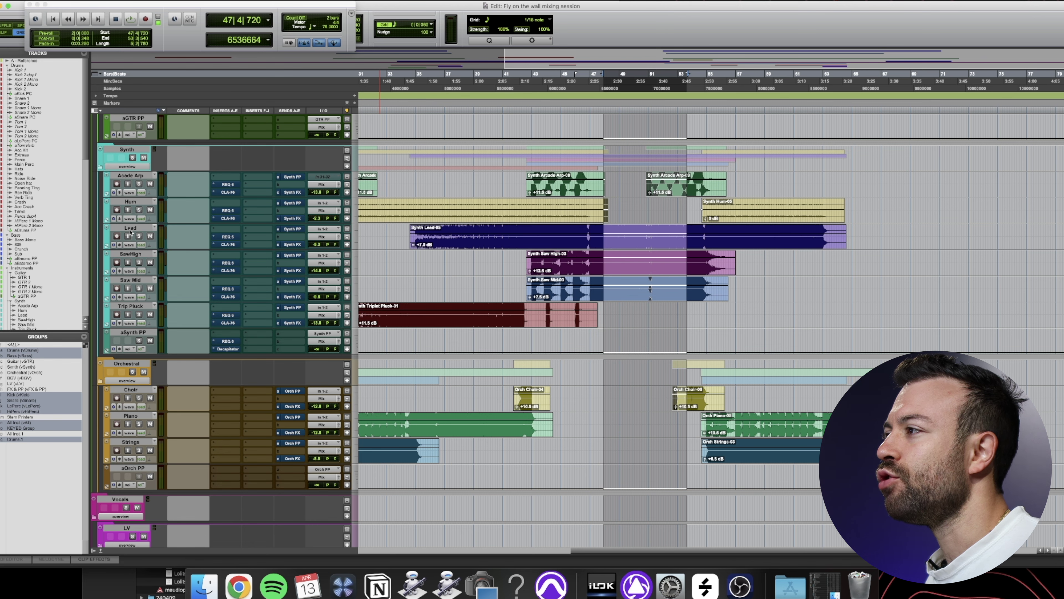
{"action": "left_click", "coordinate": [128, 280], "text": "shift"}
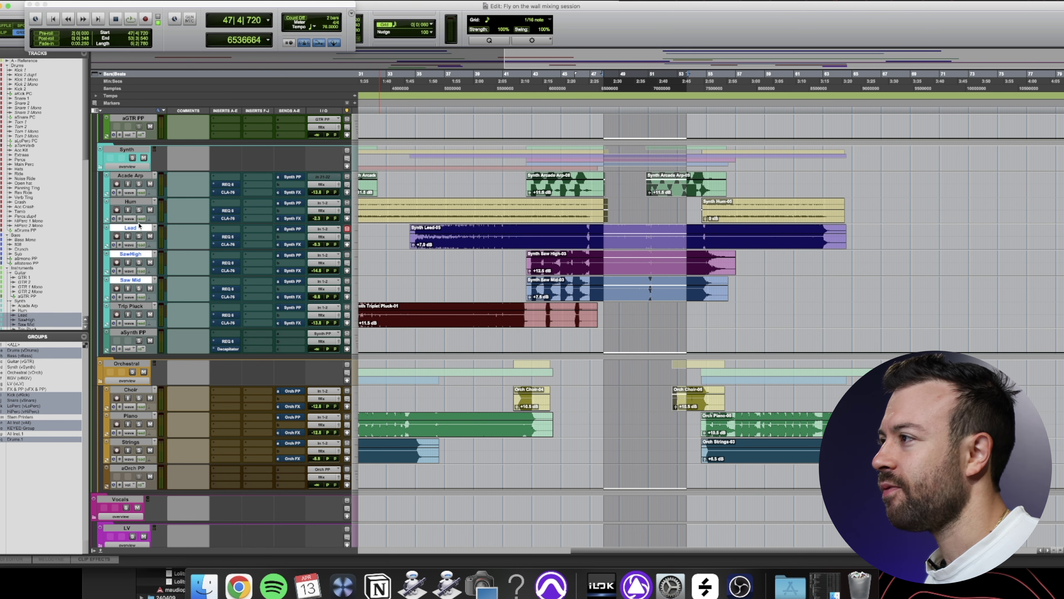
{"action": "left_click_drag", "start_coordinate": [134, 231], "coordinate": [153, 196]}
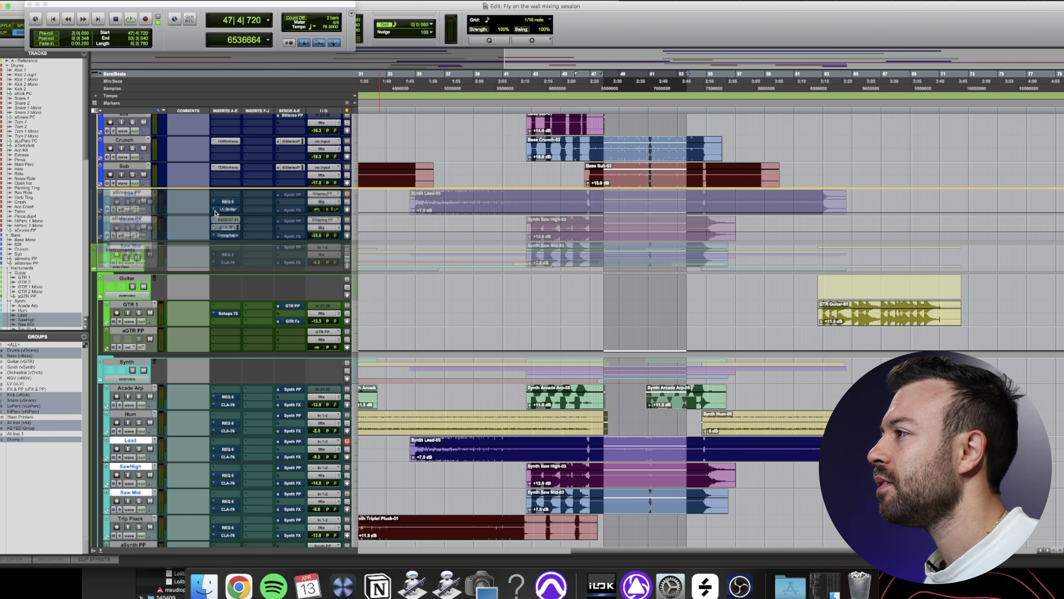
{"action": "left_click_drag", "start_coordinate": [215, 212], "coordinate": [256, 229]}
{"action": "scroll", "coordinate": [523, 206], "scroll_direction": "up", "scroll_amount": 5}
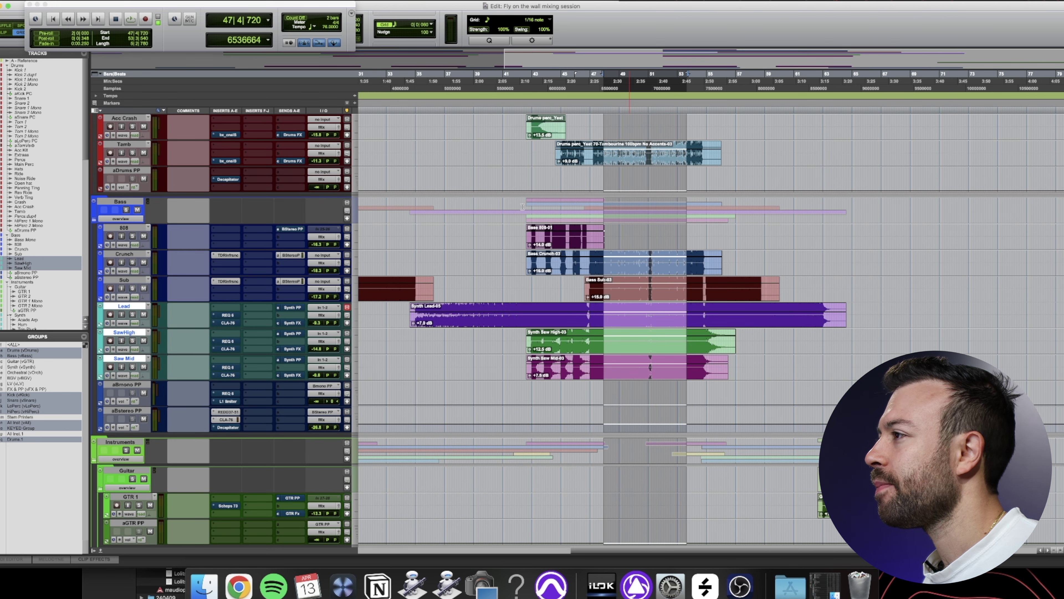
Play the selected section and solo the Crunch, Sub and Lead tracks one after another
{"action": "key", "text": "space"}
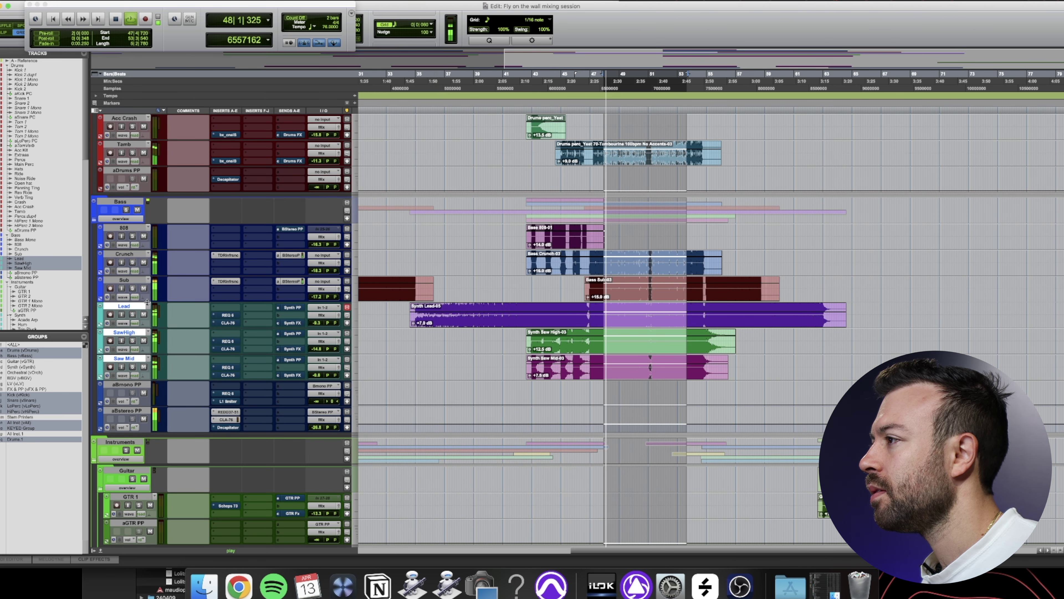
{"action": "left_click", "coordinate": [132, 263]}
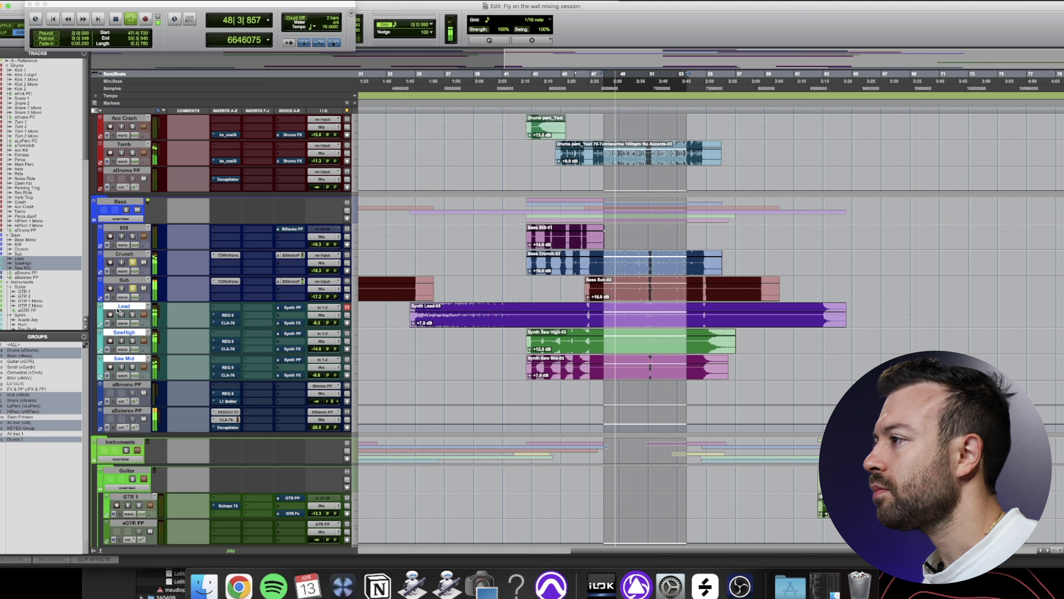
{"action": "left_click", "coordinate": [133, 289]}
{"action": "left_click", "coordinate": [134, 315]}
Enter the comment "TOPLINE" on the Lead track
{"action": "left_click", "coordinate": [188, 314]}
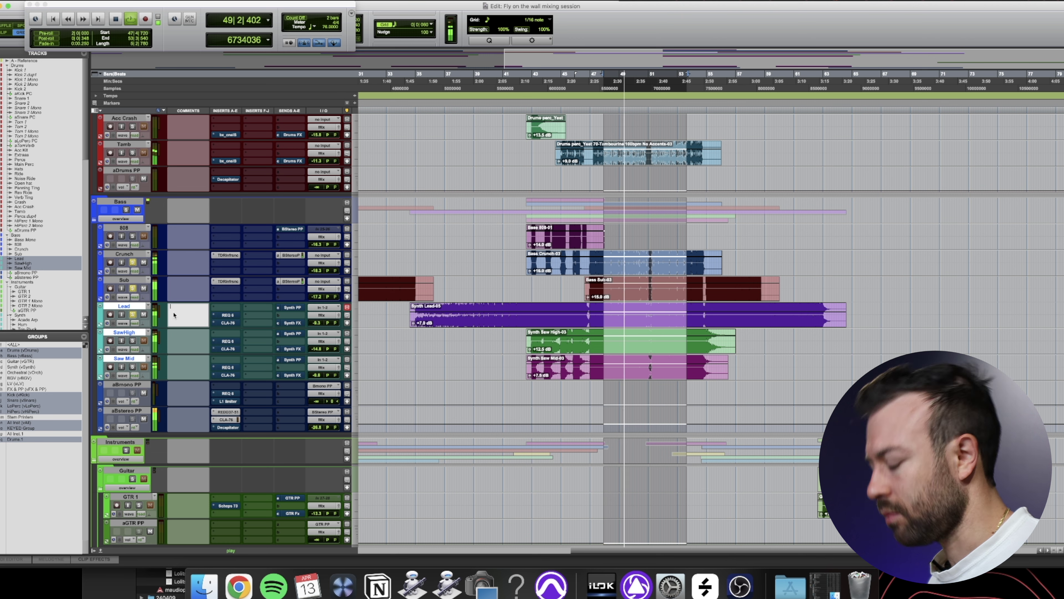
{"action": "type", "text": "TOPLINE"}
{"action": "key", "text": "Return"}
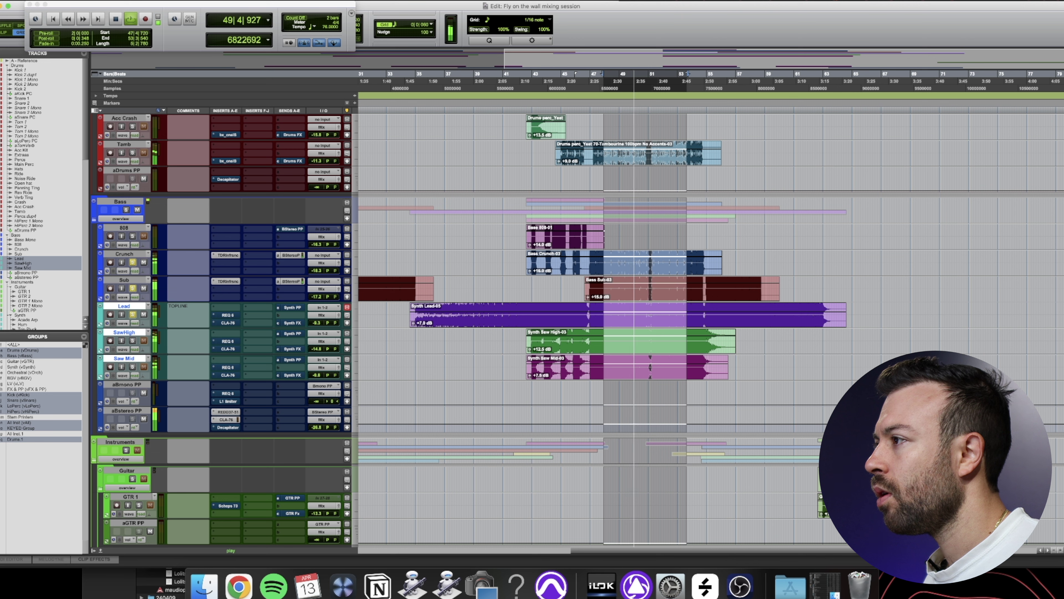
Solo the SawHigh track and enter the comment "SIDES" on it
{"action": "left_click", "coordinate": [132, 341]}
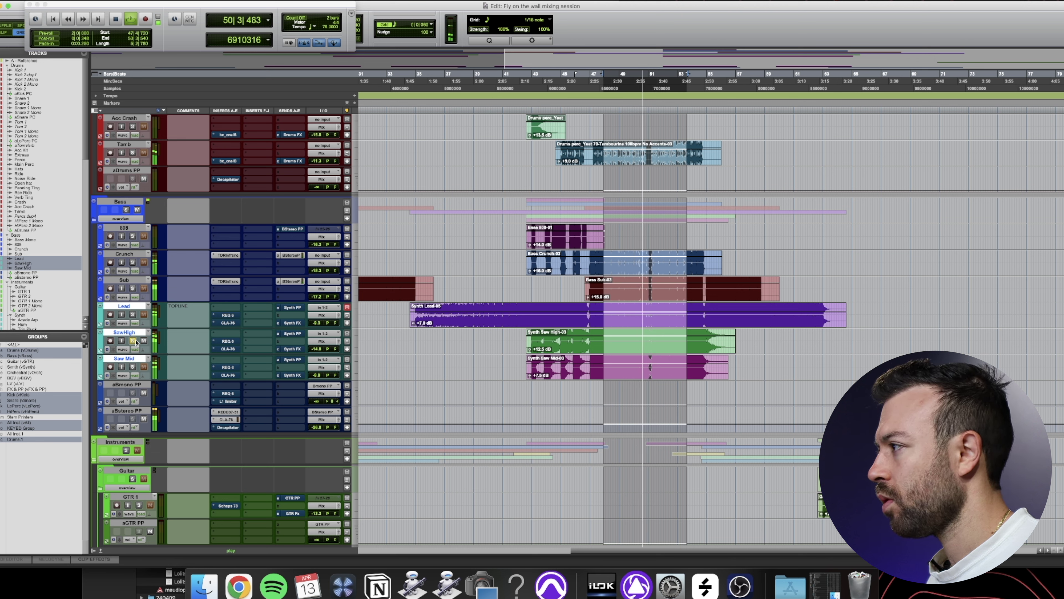
{"action": "left_click", "coordinate": [201, 349]}
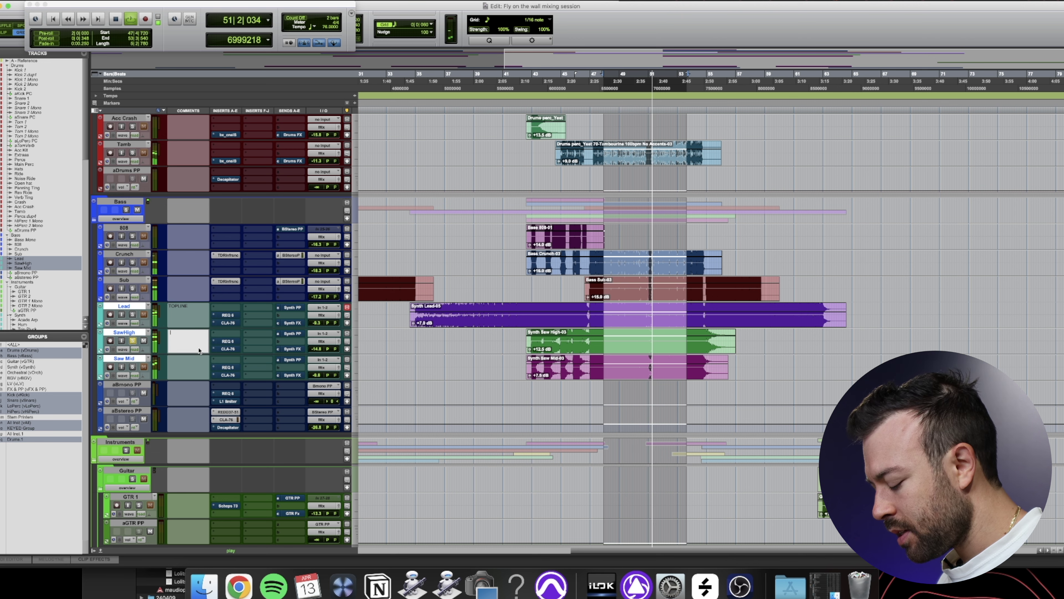
{"action": "type", "text": "SIDES"}
{"action": "key", "text": "Return"}
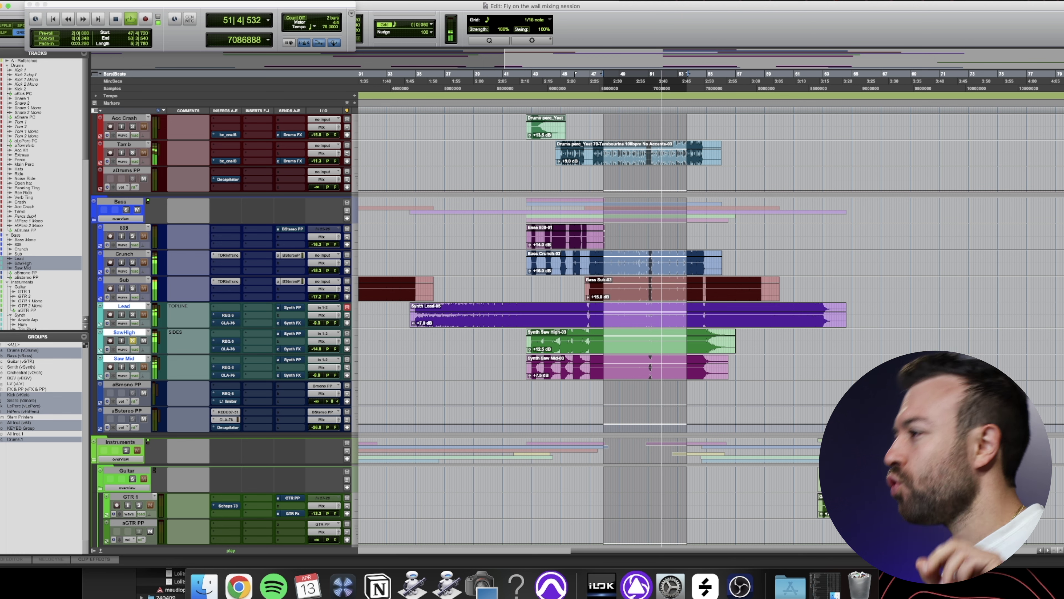
Solo the Saw Mid track and play it from about bar 47
{"action": "left_click", "coordinate": [133, 367]}
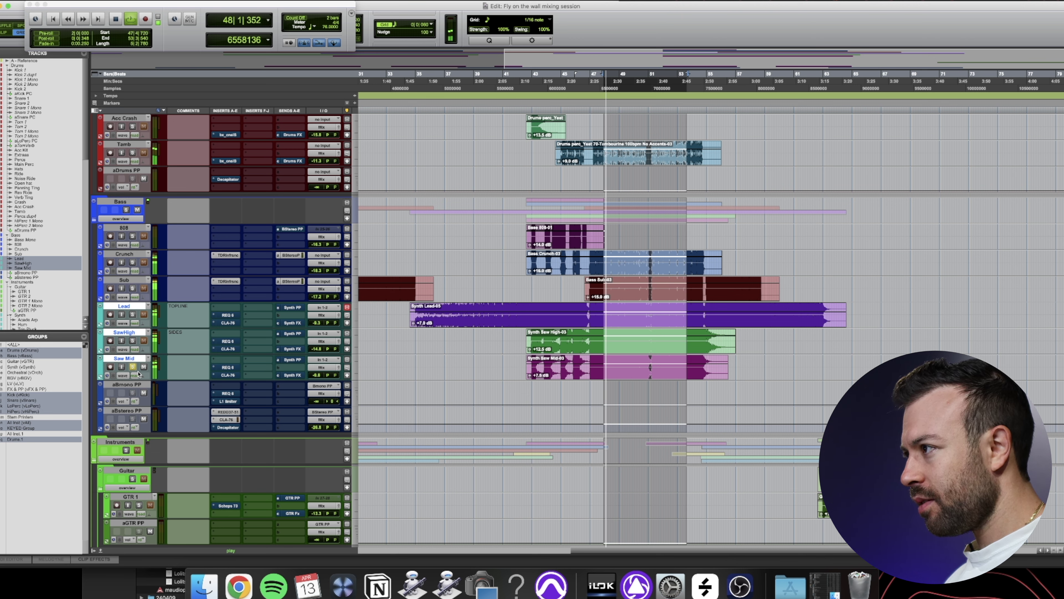
{"action": "key", "text": "space"}
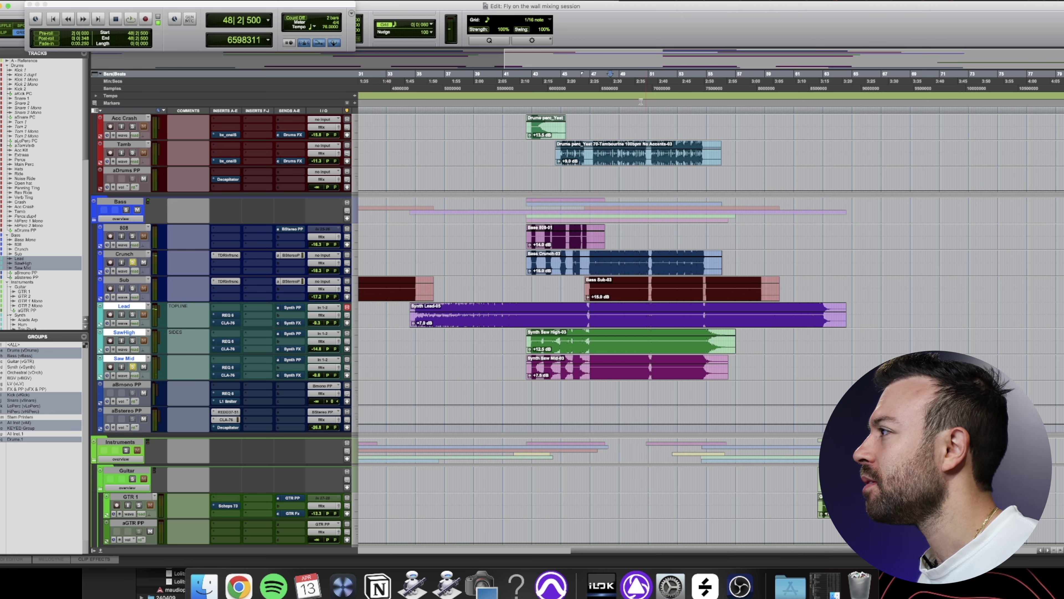
{"action": "left_click", "coordinate": [599, 81]}
{"action": "key", "text": "space"}
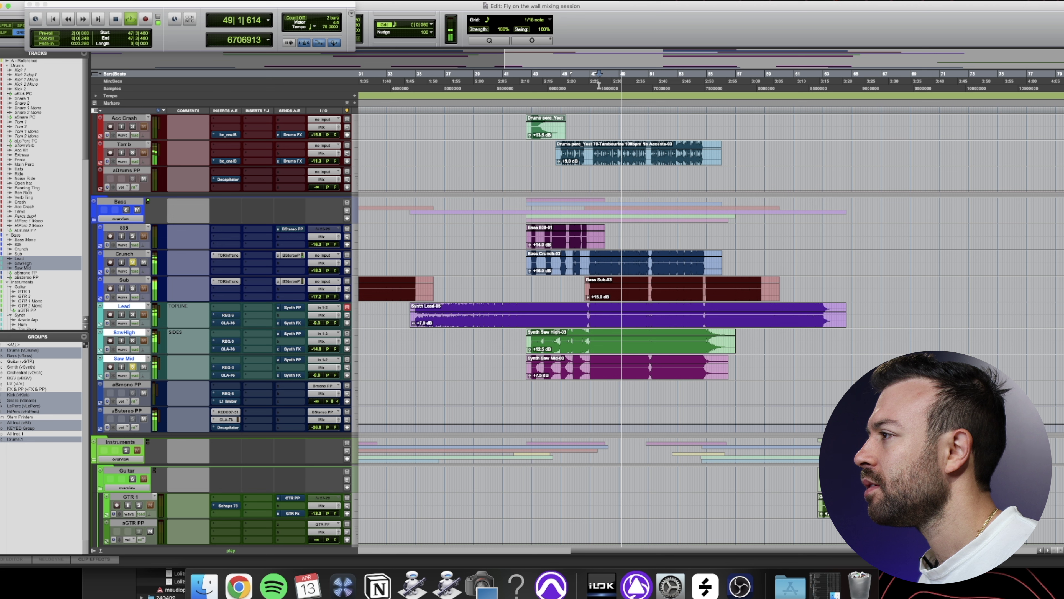
{"action": "key", "text": "space"}
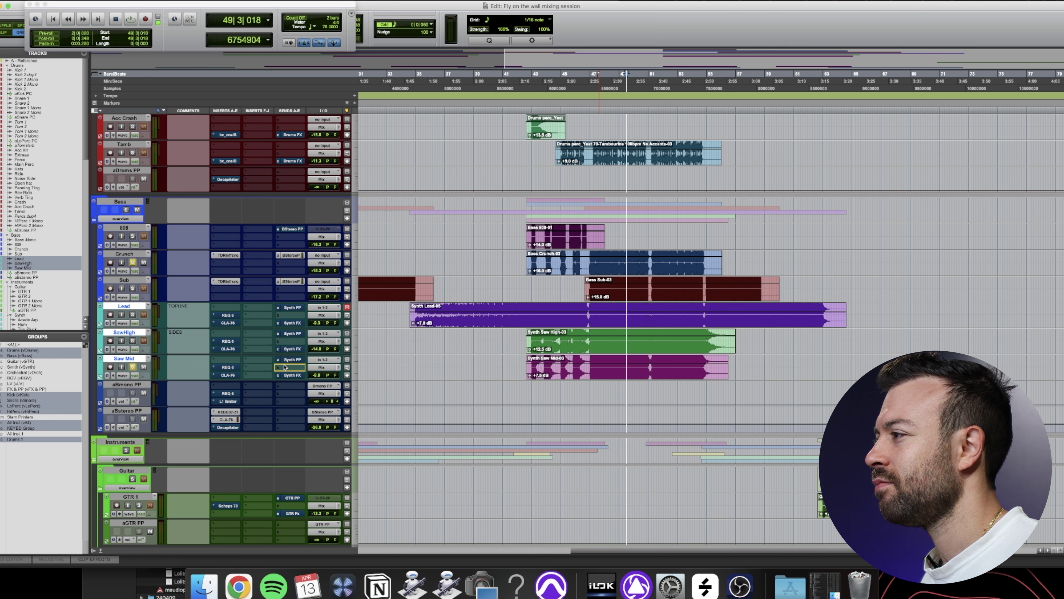
Copy the BStereo PP send onto the Saw Mid track and play the section from about bar 47 to bar 50
{"action": "left_click_drag", "start_coordinate": [294, 371], "coordinate": [296, 372]}
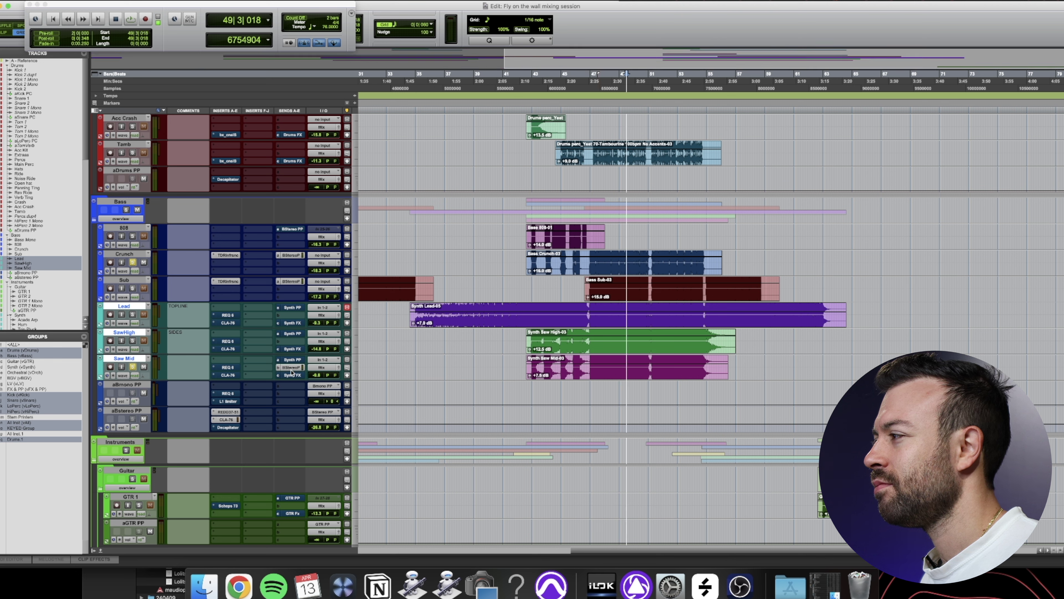
{"action": "key", "text": "space"}
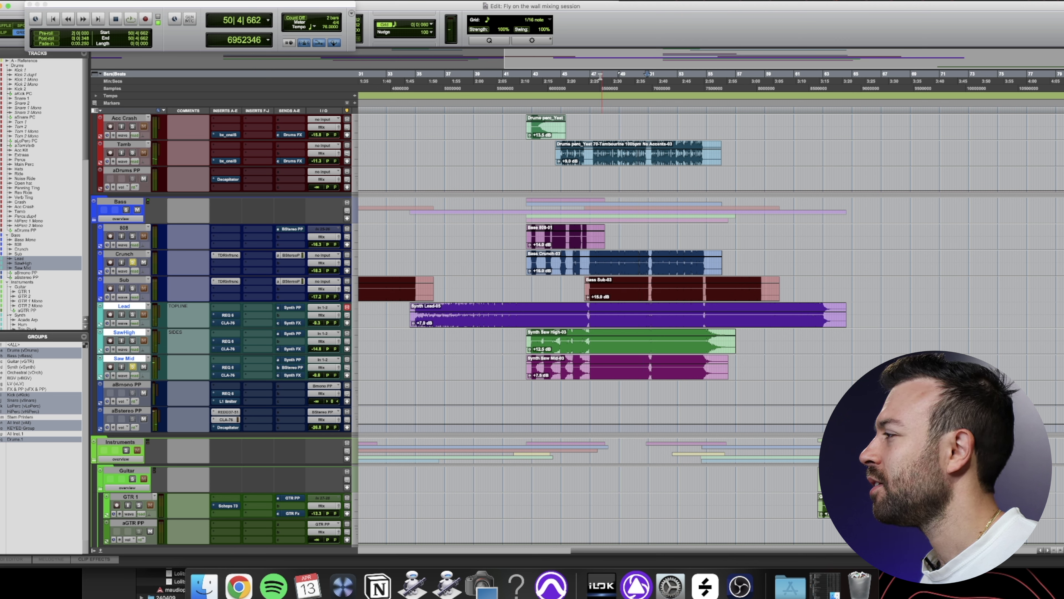
{"action": "left_click_drag", "start_coordinate": [596, 77], "coordinate": [643, 76]}
{"action": "key", "text": "space"}
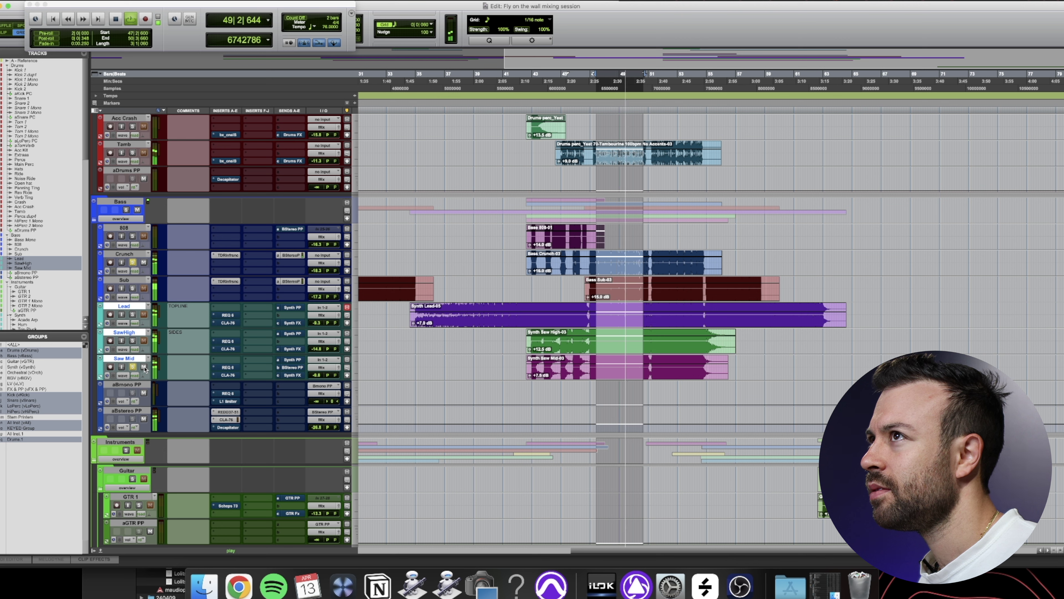
{"action": "key", "text": "space"}
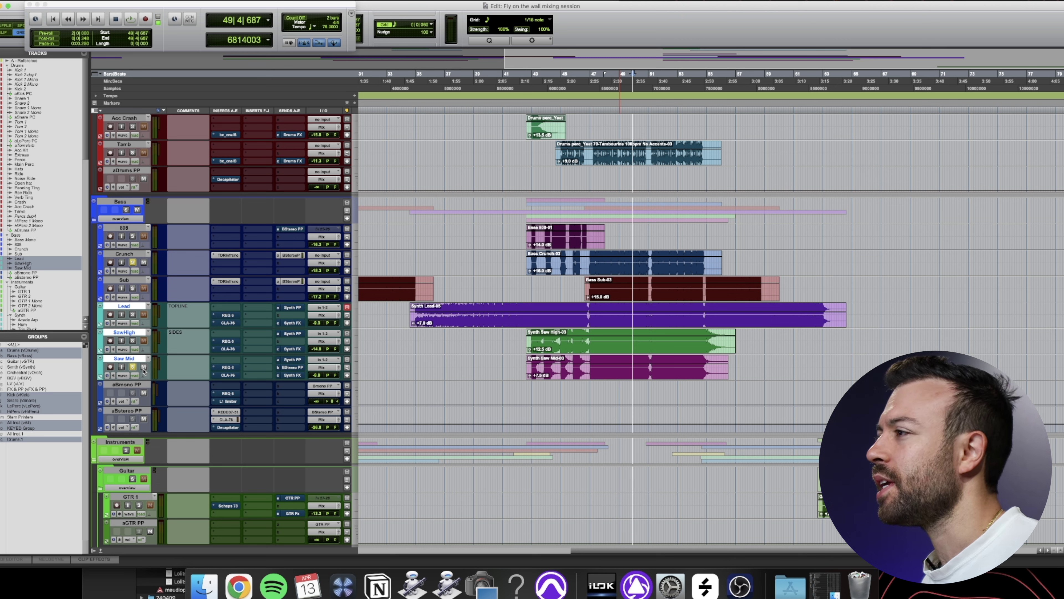
Solo the Lead track for playback from about bar 47, and switch the solo to the Saw Mid and Crunch tracks
{"action": "left_click", "coordinate": [126, 280]}
{"action": "left_click", "coordinate": [133, 314]}
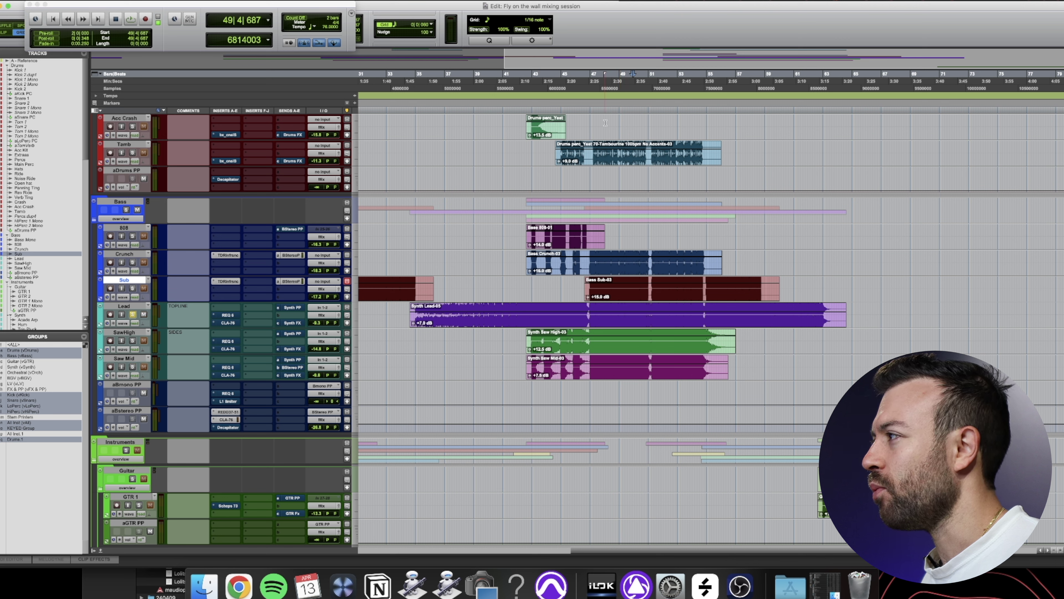
{"action": "left_click", "coordinate": [601, 84]}
{"action": "key", "text": "space"}
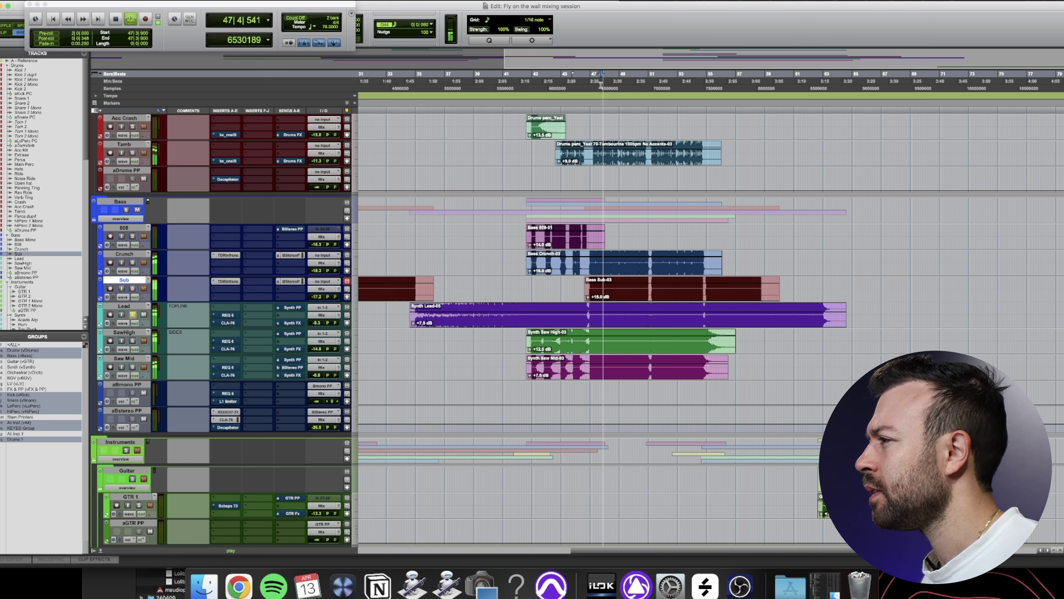
{"action": "key", "text": "space"}
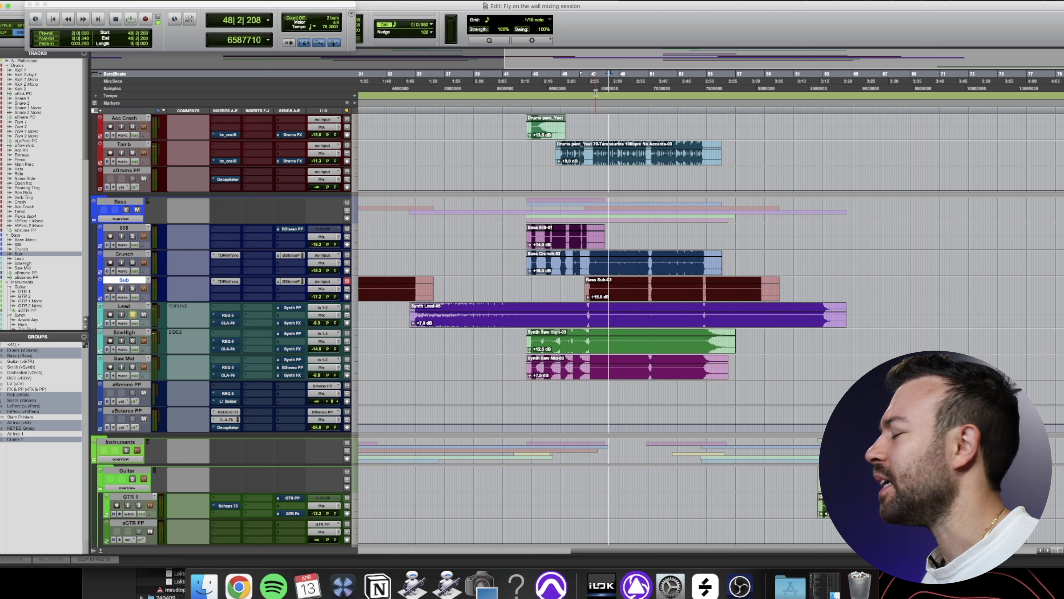
{"action": "left_click", "coordinate": [133, 366]}
{"action": "left_click", "coordinate": [133, 261]}
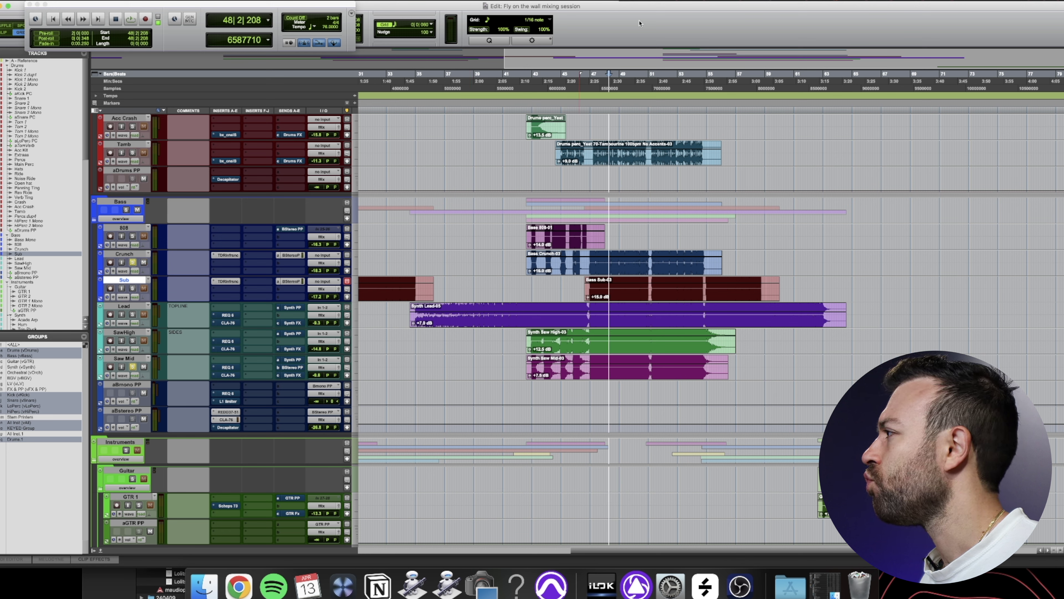
Replace the TDR Infrasonic insert on the mix print track with a copy of Insight 2 from the master track
{"action": "key", "text": "super+equal"}
{"action": "scroll", "coordinate": [847, 89], "scroll_direction": "right", "scroll_amount": 15}
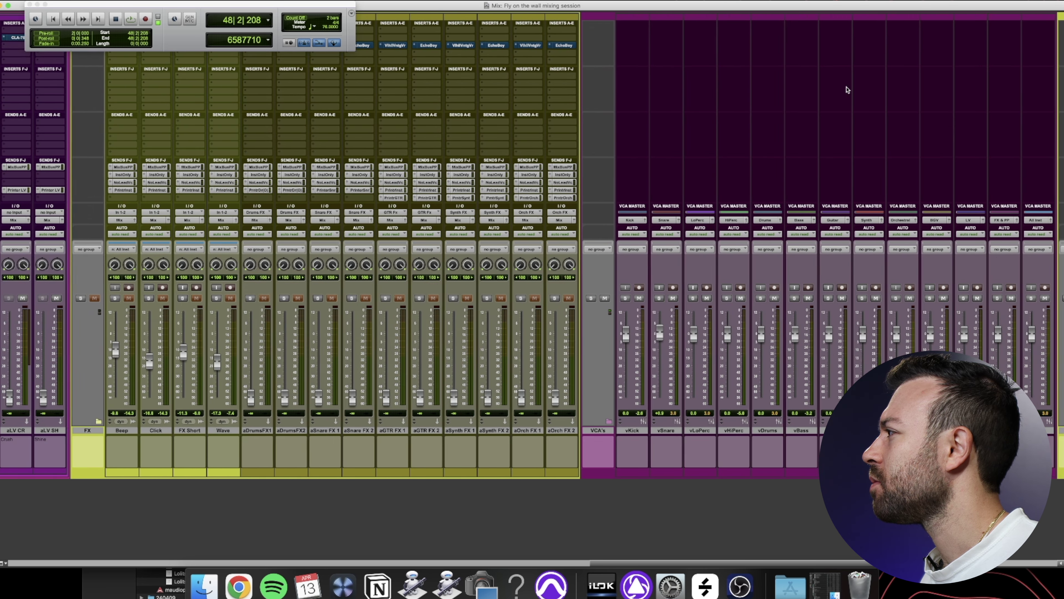
{"action": "scroll", "coordinate": [847, 90], "scroll_direction": "right", "scroll_amount": 5}
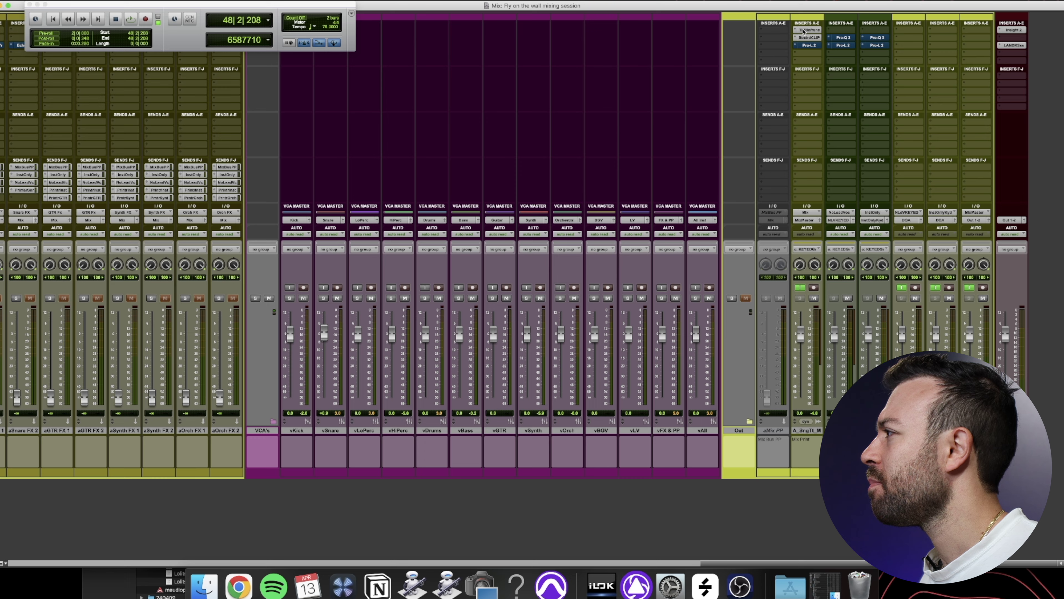
{"action": "left_click", "coordinate": [804, 30]}
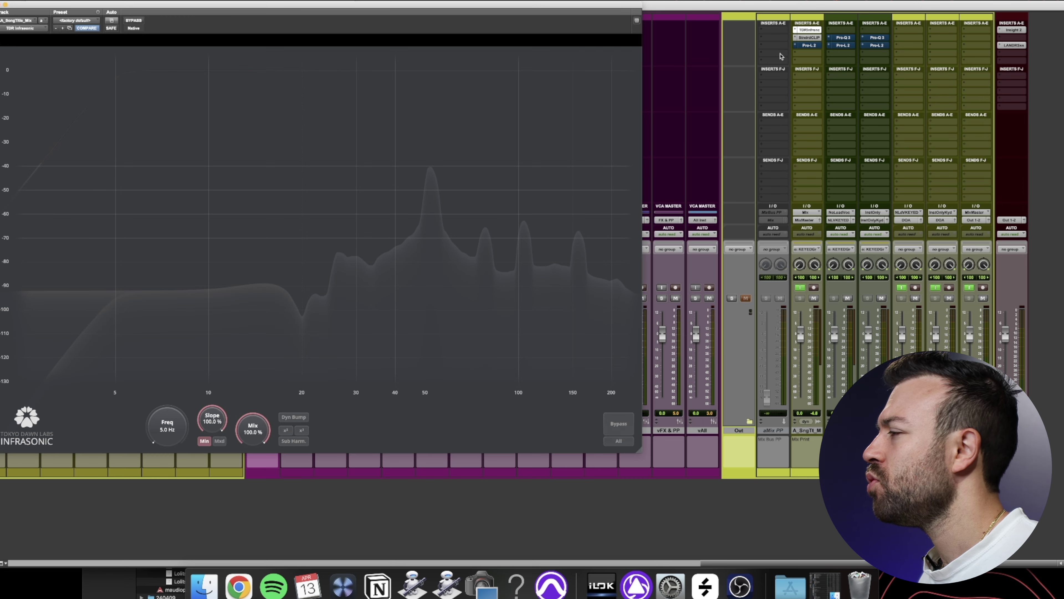
{"action": "scroll", "coordinate": [716, 96], "scroll_direction": "left", "scroll_amount": 15}
{"action": "scroll", "coordinate": [715, 96], "scroll_direction": "right", "scroll_amount": 15}
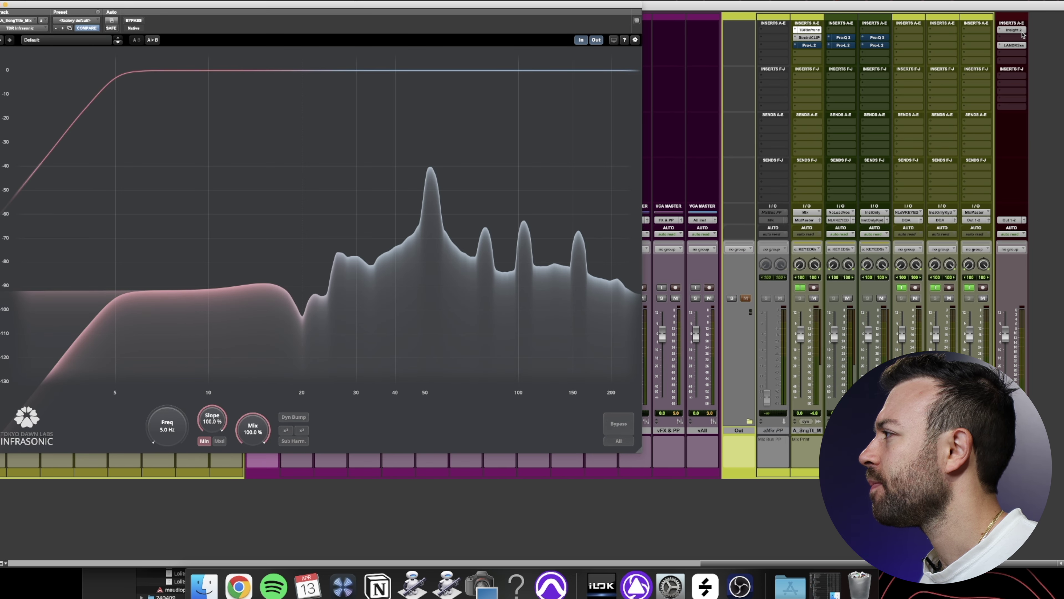
{"action": "left_click", "coordinate": [1022, 32]}
{"action": "left_click_drag", "start_coordinate": [805, 31], "coordinate": [805, 32]}
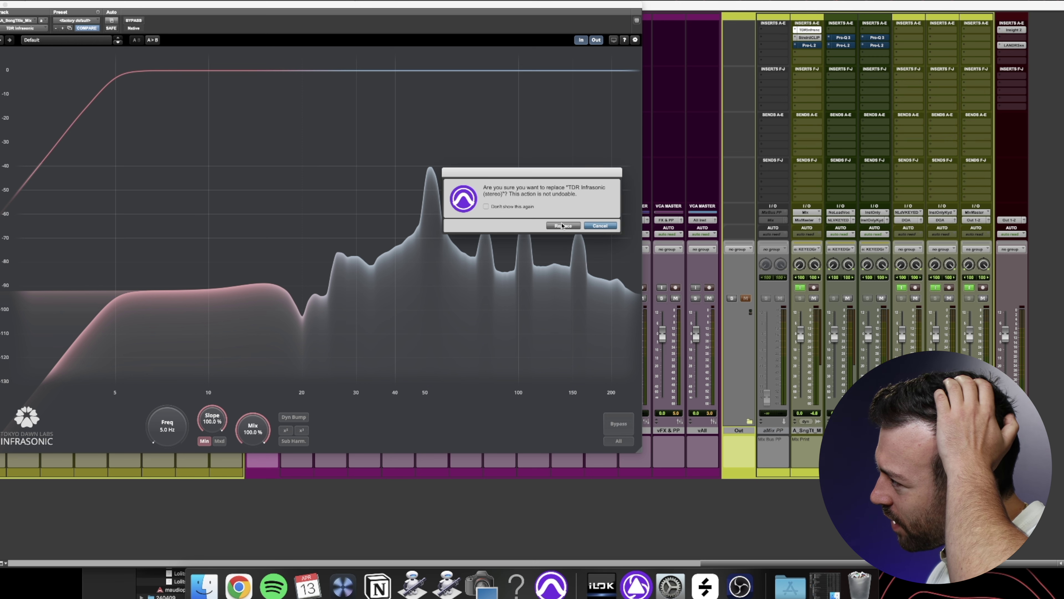
{"action": "left_click", "coordinate": [572, 223]}
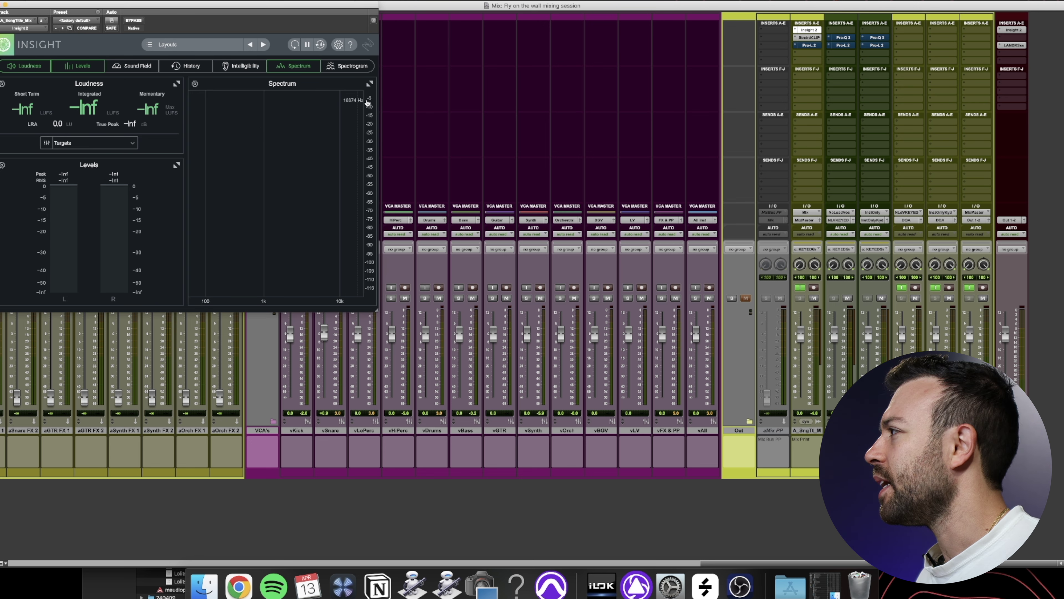
Expand Insight's Spectrum meter to fill its window, keeping its options as they are, and place it beside the tracks in the Edit window
{"action": "left_click", "coordinate": [194, 83]}
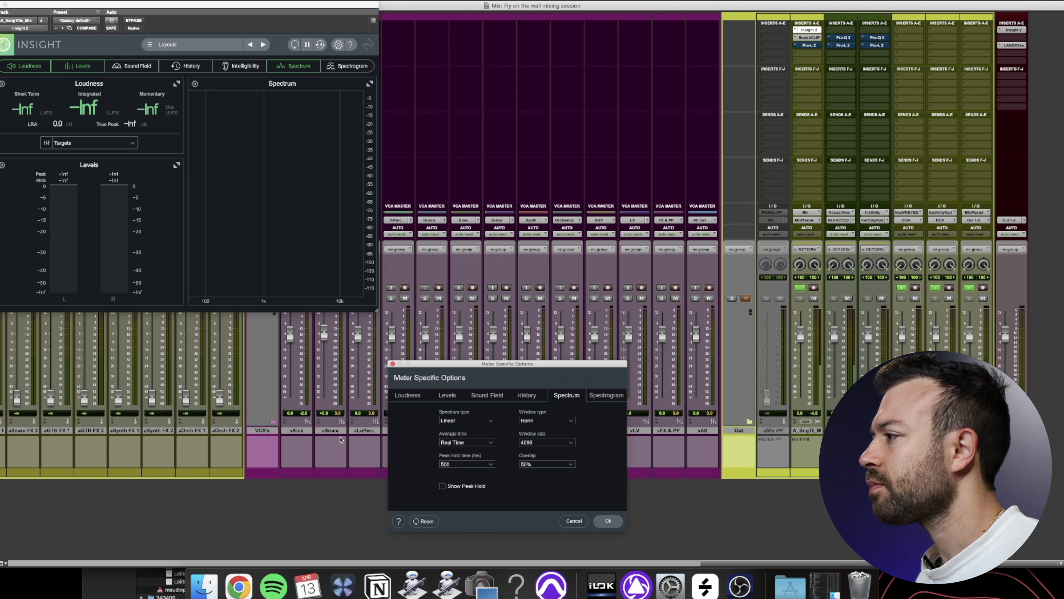
{"action": "left_click", "coordinate": [609, 521]}
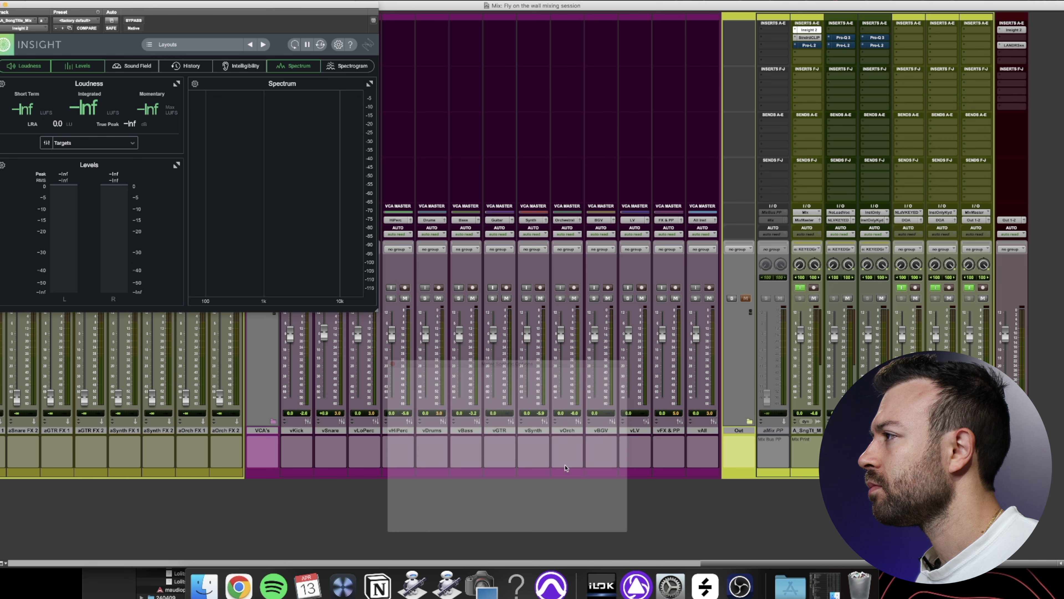
{"action": "left_click", "coordinate": [365, 83]}
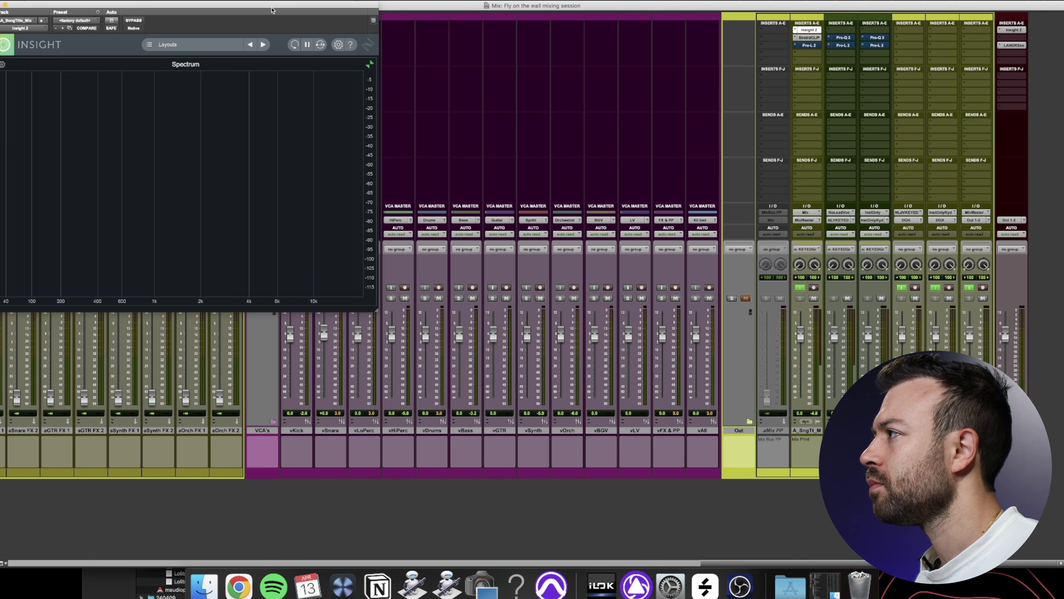
{"action": "left_click_drag", "start_coordinate": [271, 10], "coordinate": [608, 149]}
{"action": "key", "text": "super+equal"}
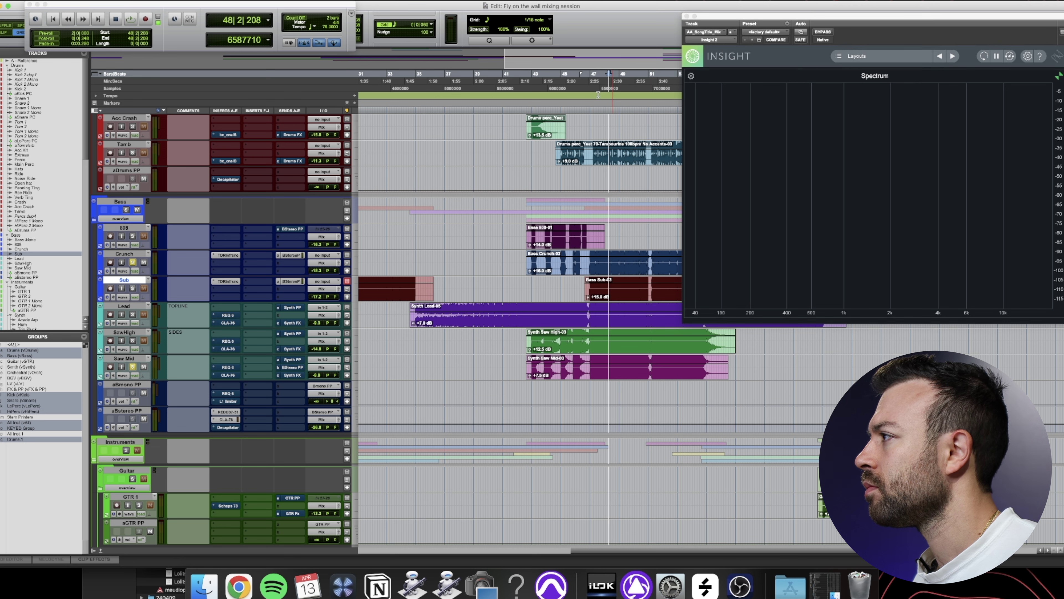
Loop playback from about bar 47 to bar 50 and compare the Saw Mid and Crunch tracks' spectra by toggling their solos
{"action": "left_click_drag", "start_coordinate": [640, 79], "coordinate": [593, 126]}
{"action": "key", "text": "space"}
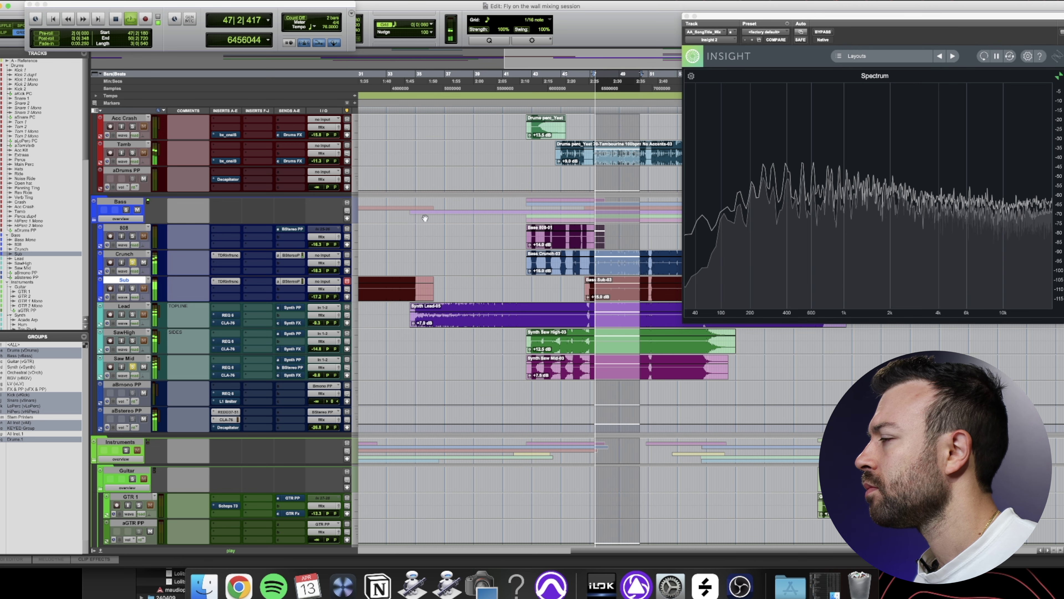
{"action": "left_click", "coordinate": [132, 367]}
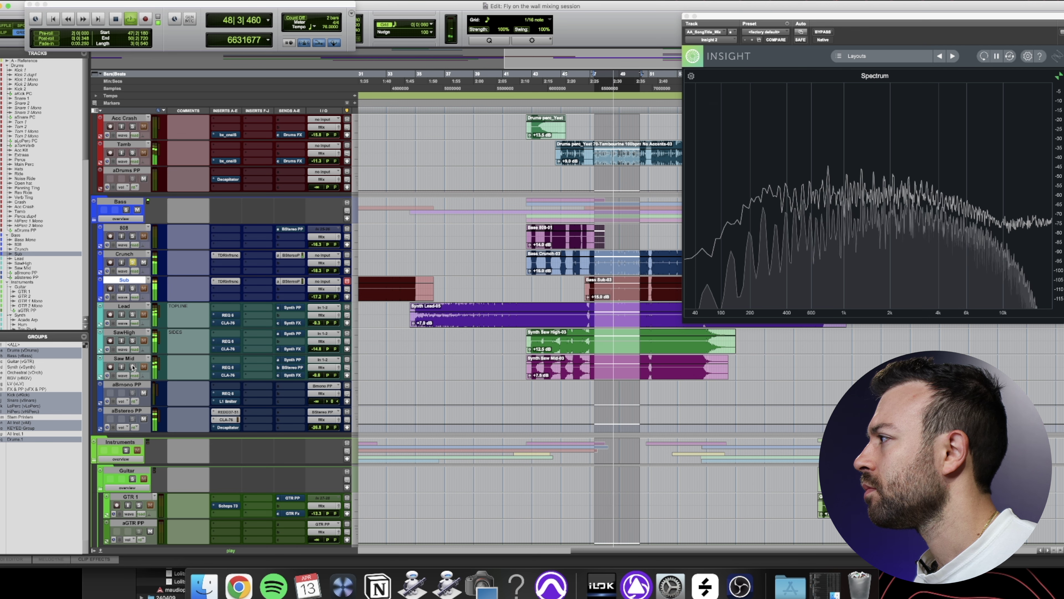
{"action": "left_click", "coordinate": [133, 367]}
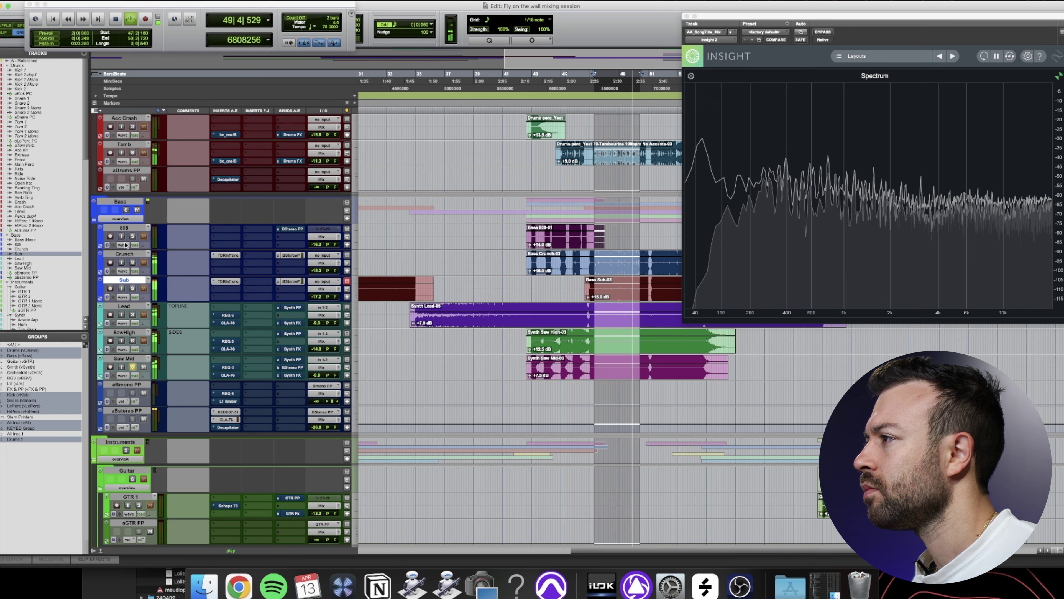
{"action": "left_click", "coordinate": [132, 263]}
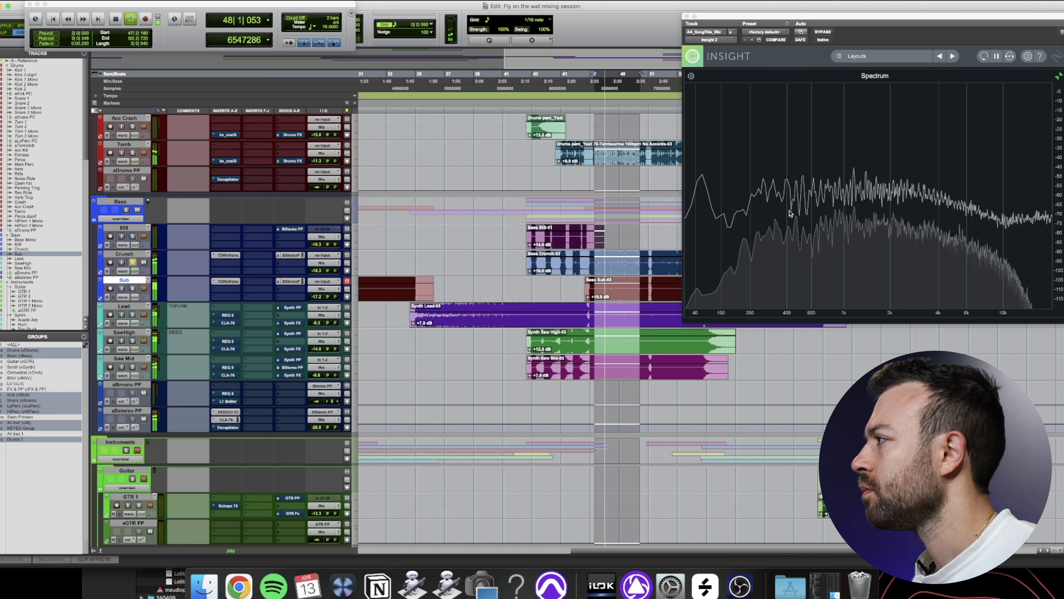
{"action": "left_click", "coordinate": [133, 367]}
Lower the Saw Mid track's volume to about -13.7 dB and toggle its solo to check the balance against Crunch
{"action": "left_click", "coordinate": [316, 375]}
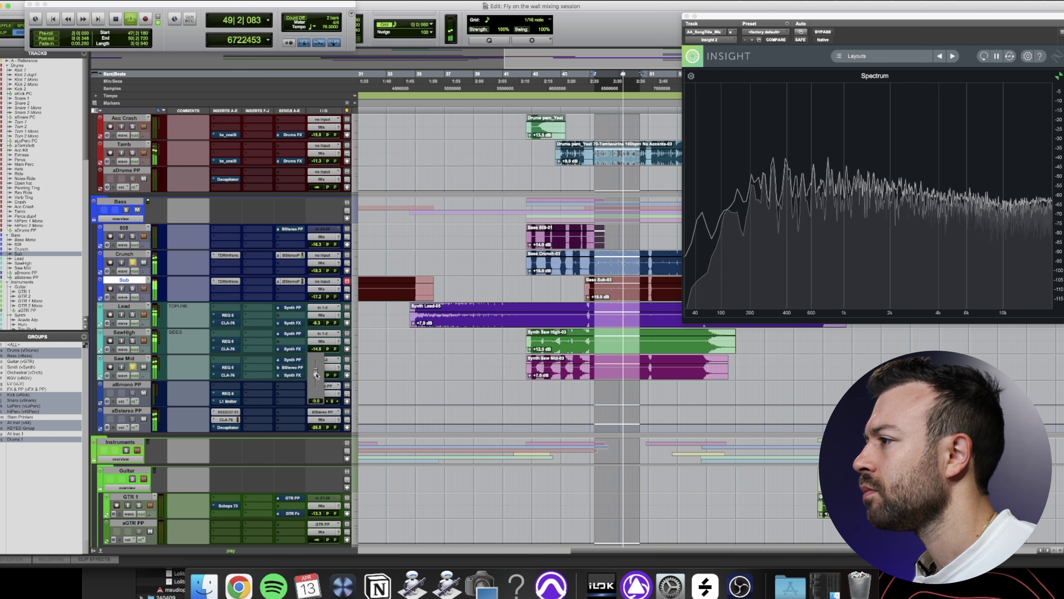
{"action": "left_click_drag", "start_coordinate": [316, 375], "coordinate": [317, 379]}
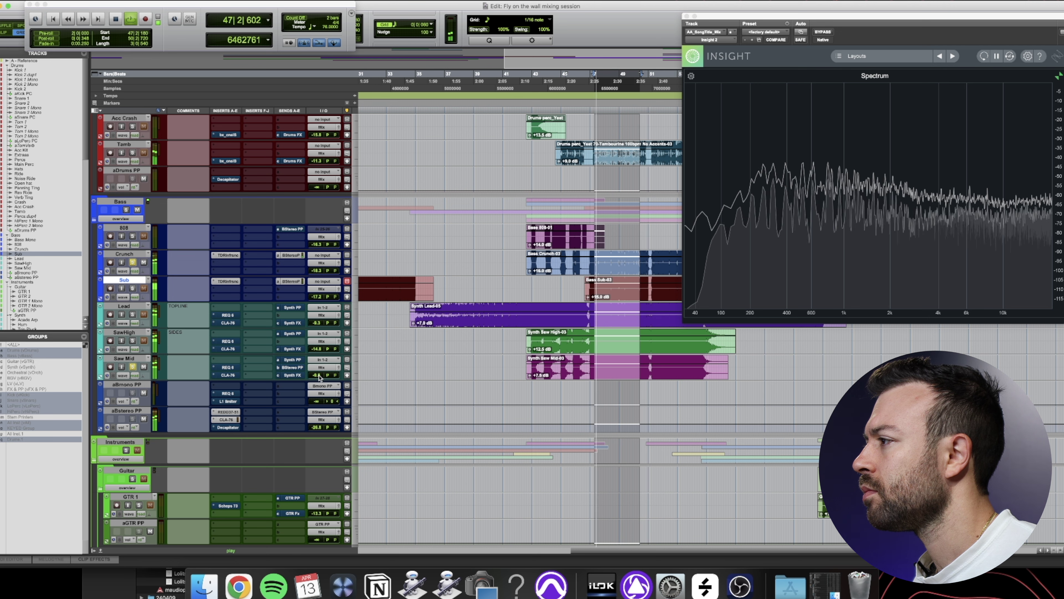
{"action": "left_click", "coordinate": [44, 1]}
{"action": "left_click", "coordinate": [61, 22]}
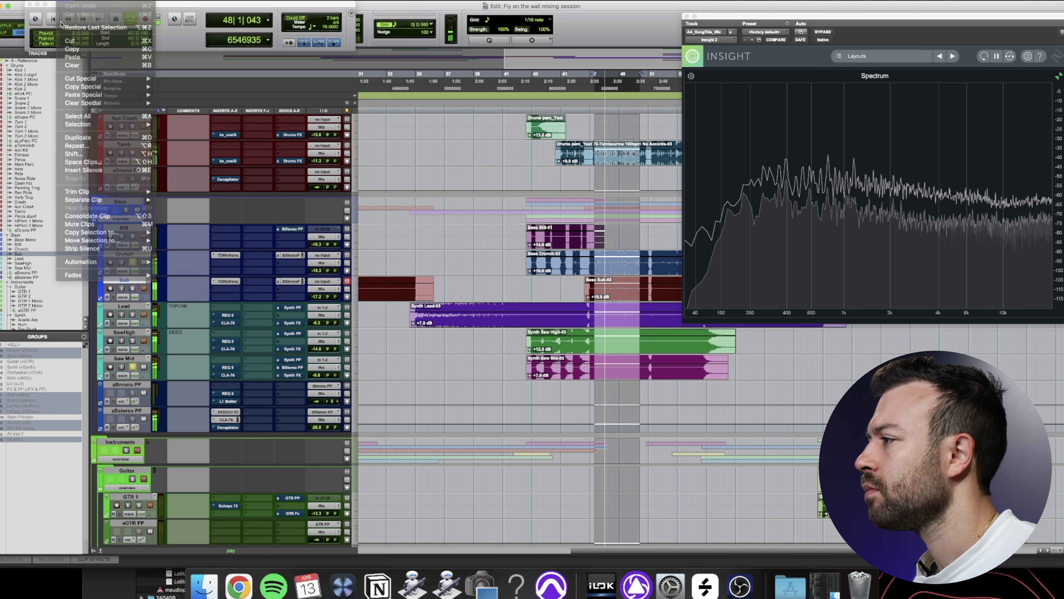
{"action": "left_click_drag", "start_coordinate": [320, 377], "coordinate": [320, 381]}
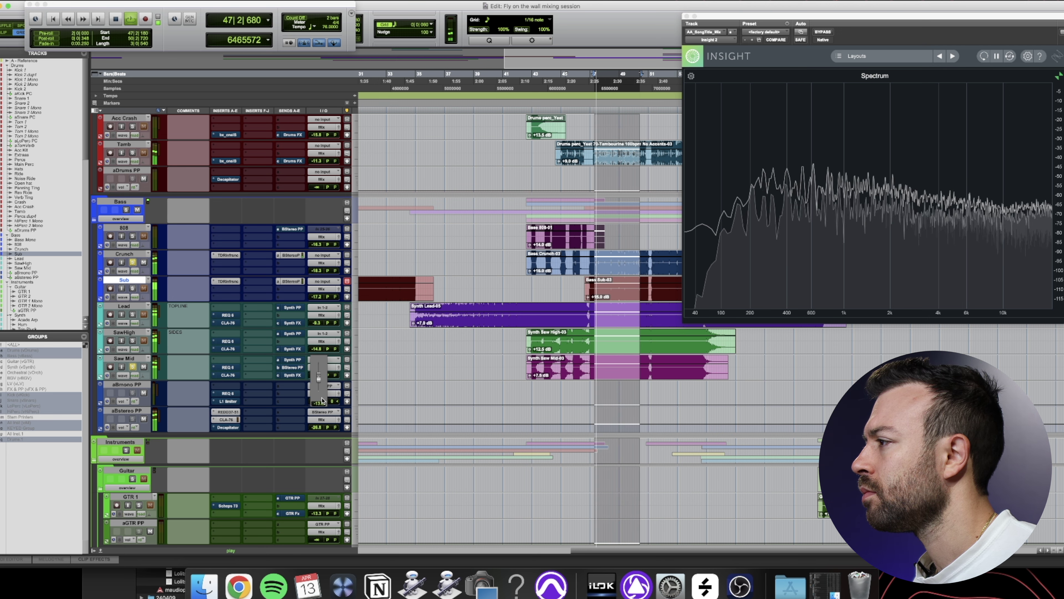
{"action": "left_click_drag", "start_coordinate": [323, 403], "coordinate": [323, 405]}
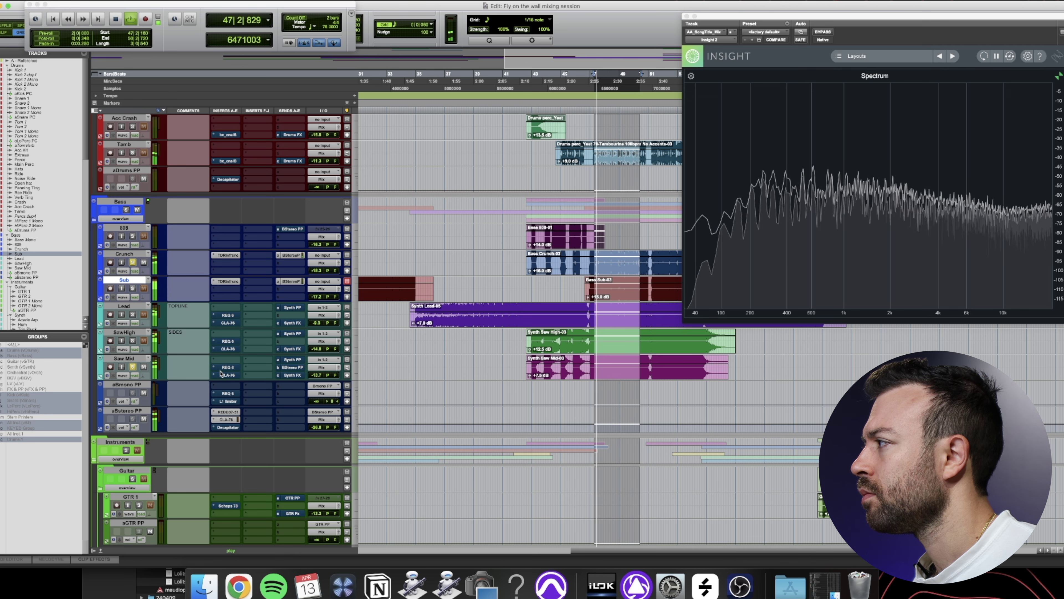
{"action": "left_click", "coordinate": [133, 366]}
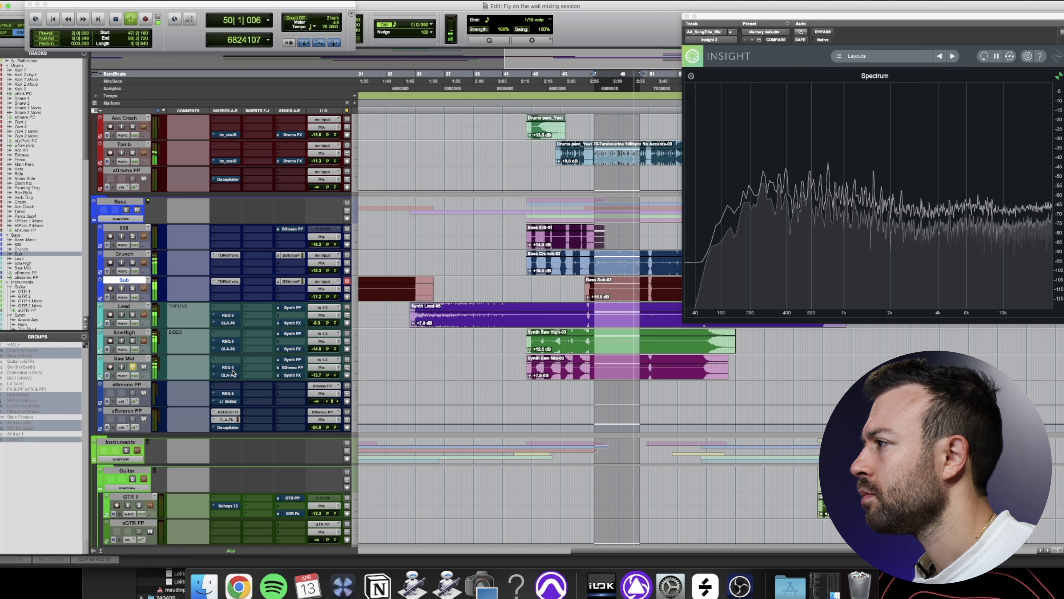
Find the Michelangelo equaliser by search and insert it in the first free insert slot of the Saw Mid track
{"action": "left_click", "coordinate": [228, 361]}
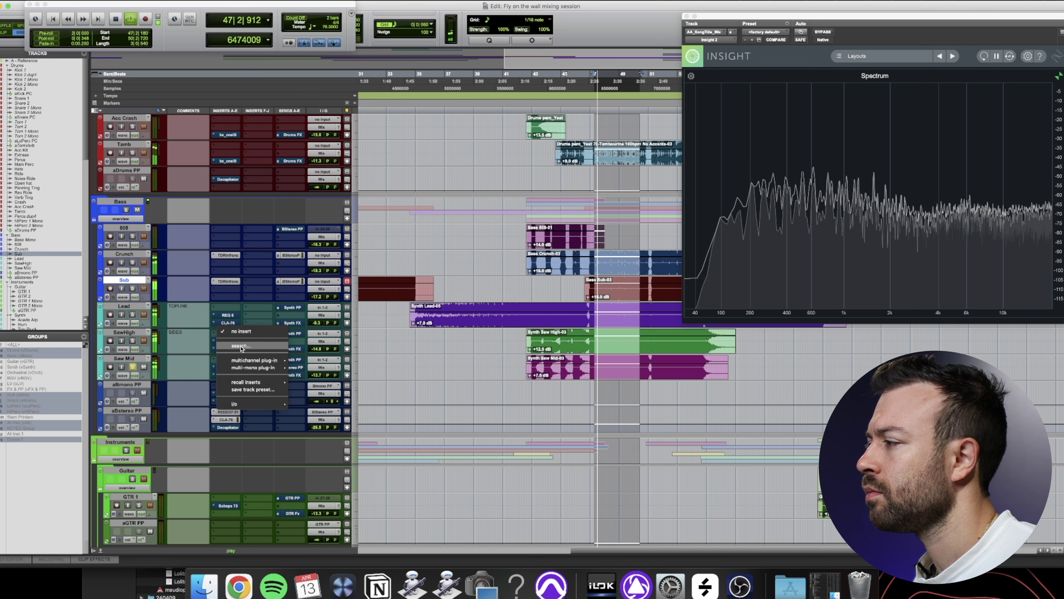
{"action": "left_click", "coordinate": [241, 346]}
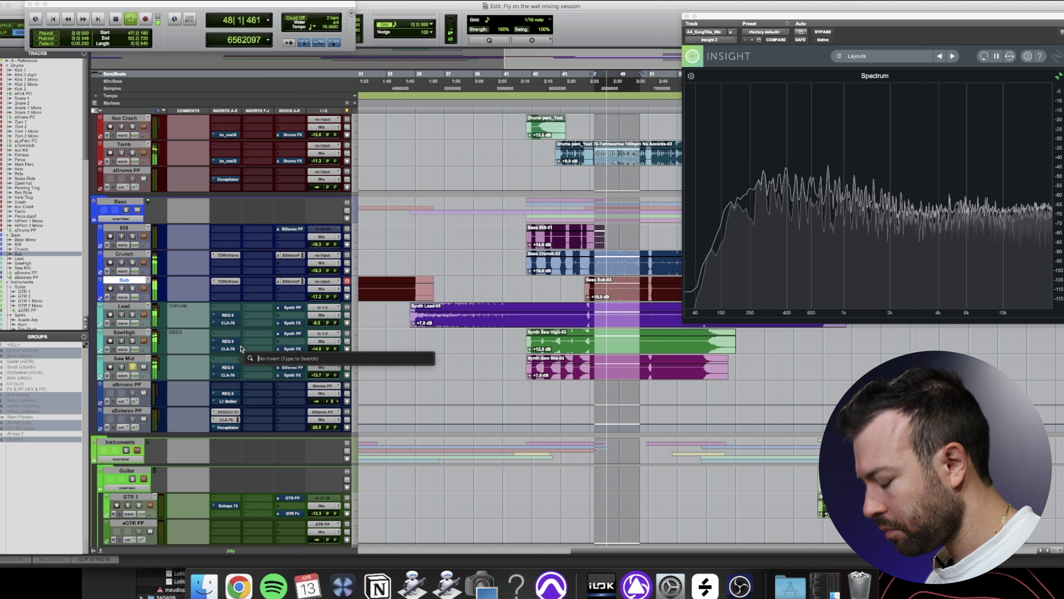
{"action": "type", "text": "michel"}
{"action": "key", "text": "Escape"}
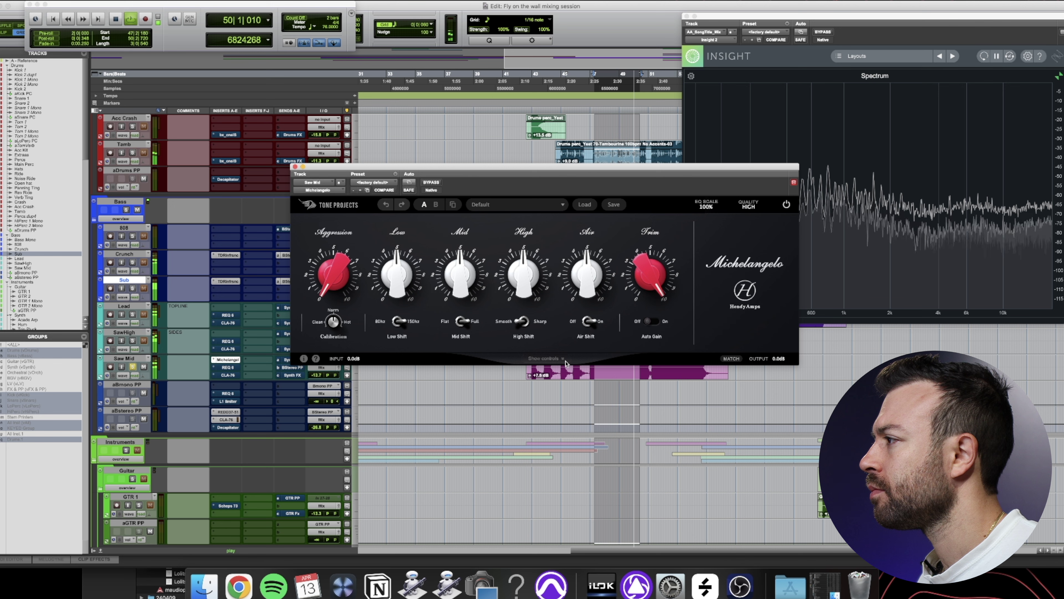
Expand Michelangelo's extra controls, set the mid frequency to 0.47x (about 330 Hz), shift the mid band to side, boost Mid and toggle Crunch's solo
{"action": "left_click", "coordinate": [541, 358]}
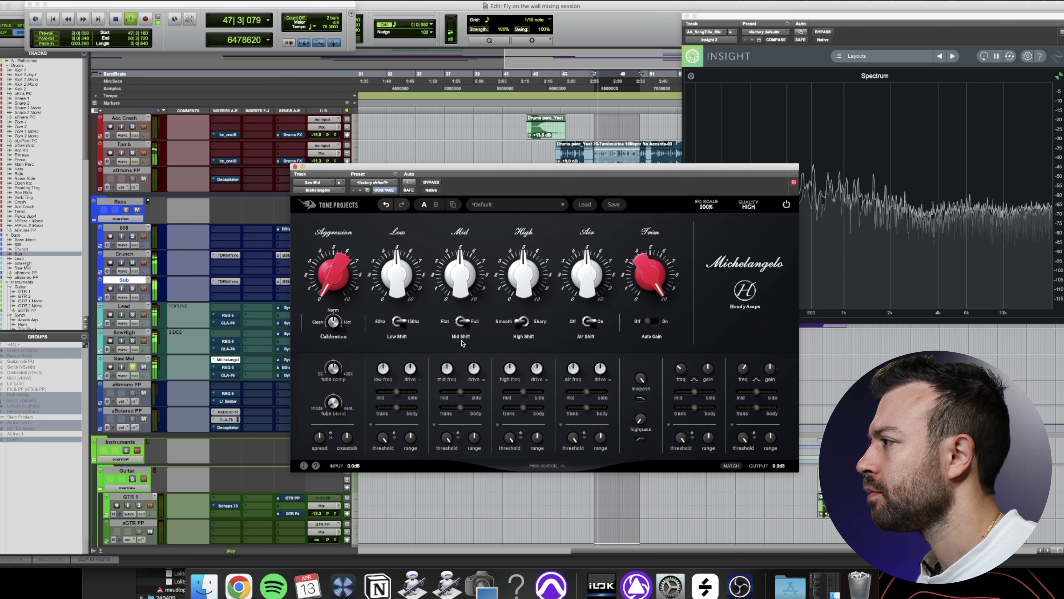
{"action": "left_click_drag", "start_coordinate": [448, 368], "coordinate": [442, 426]}
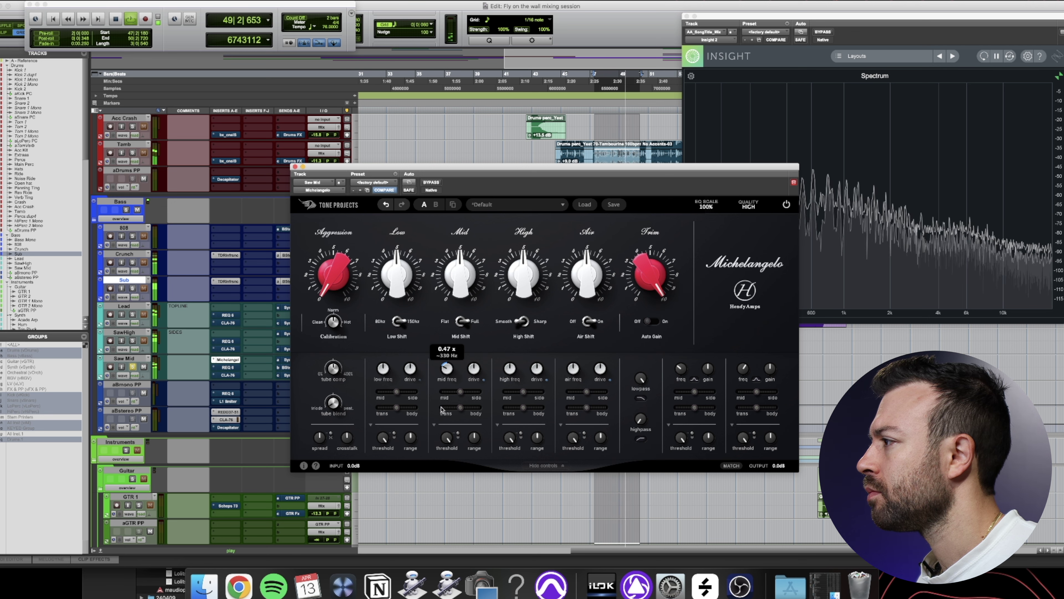
{"action": "left_click_drag", "start_coordinate": [460, 391], "coordinate": [481, 392]}
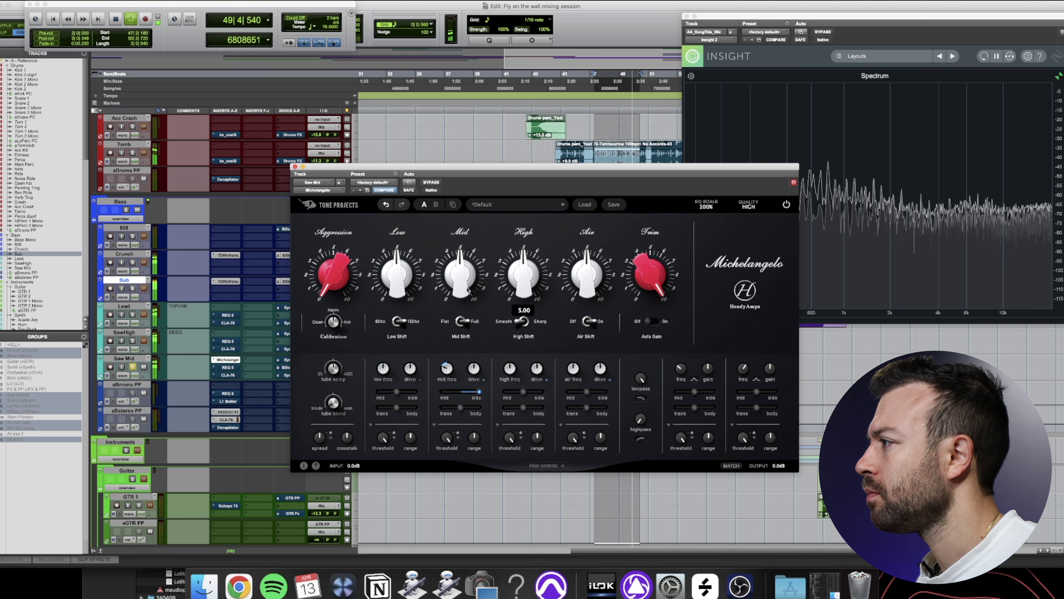
{"action": "left_click_drag", "start_coordinate": [468, 290], "coordinate": [451, 245]}
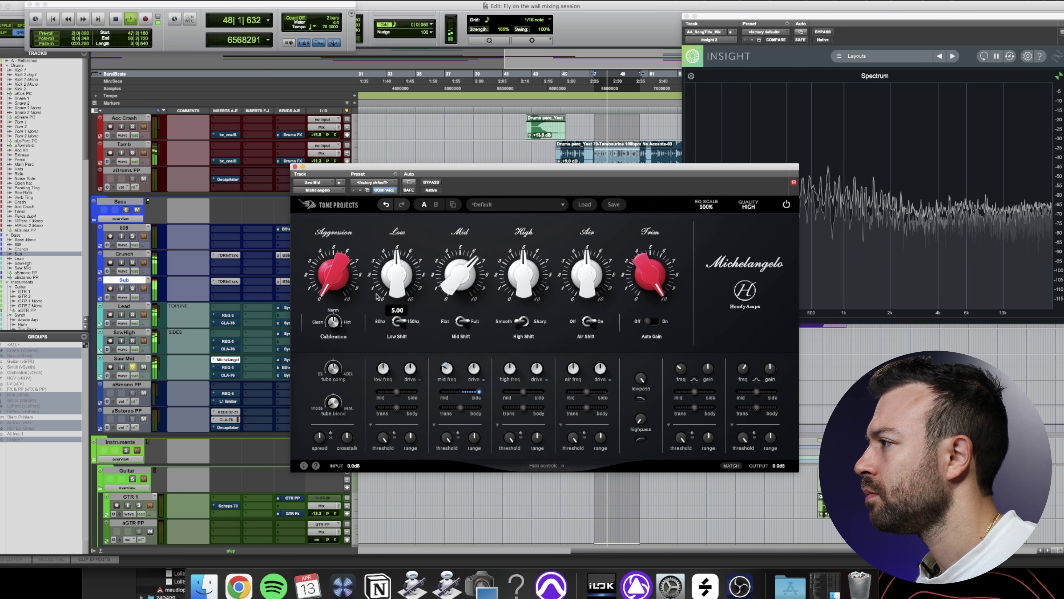
{"action": "left_click", "coordinate": [135, 260]}
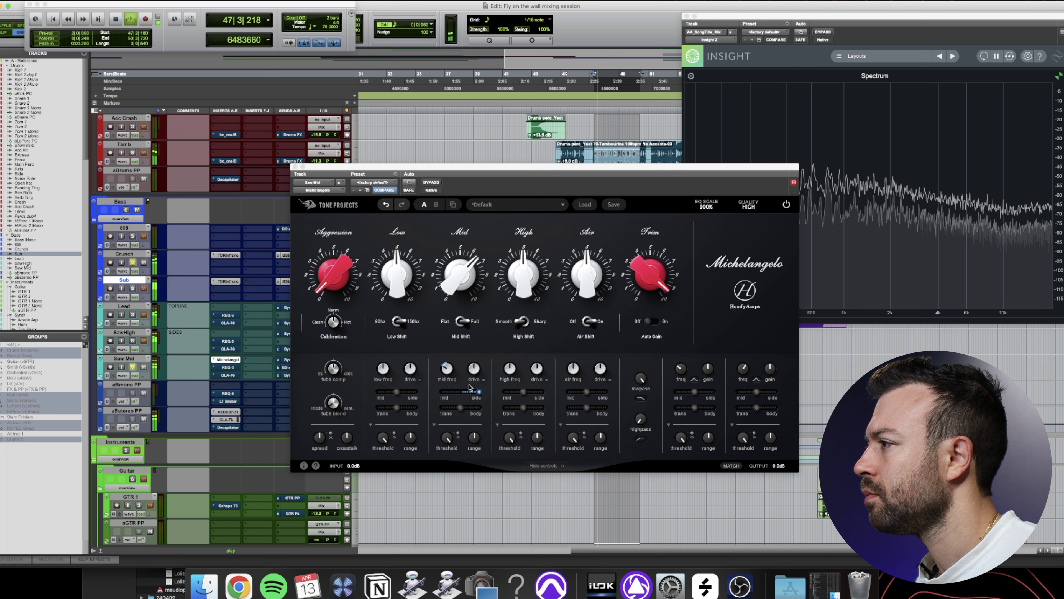
Close the Michelangelo plug-in and look over the drum, bass and synth tracks while the loop plays
{"action": "left_click", "coordinate": [133, 289]}
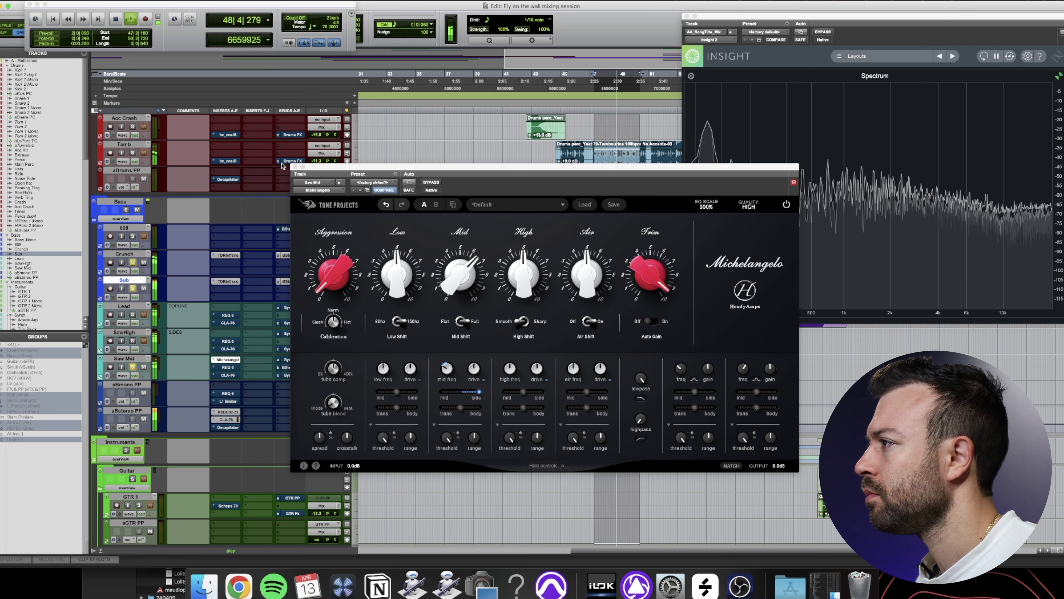
{"action": "left_click", "coordinate": [294, 167]}
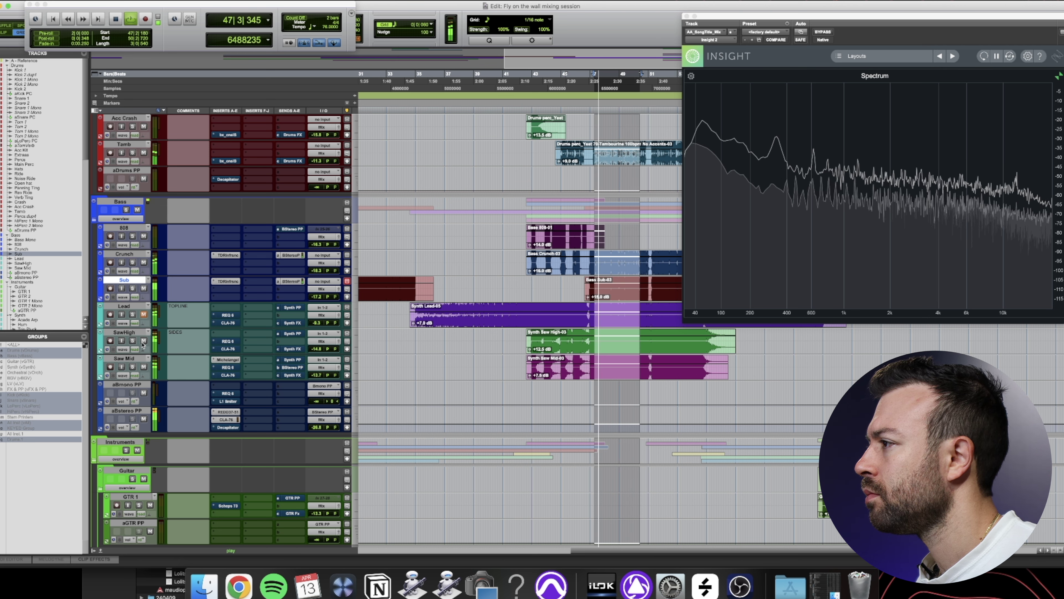
{"action": "scroll", "coordinate": [170, 339], "scroll_direction": "up", "scroll_amount": 15}
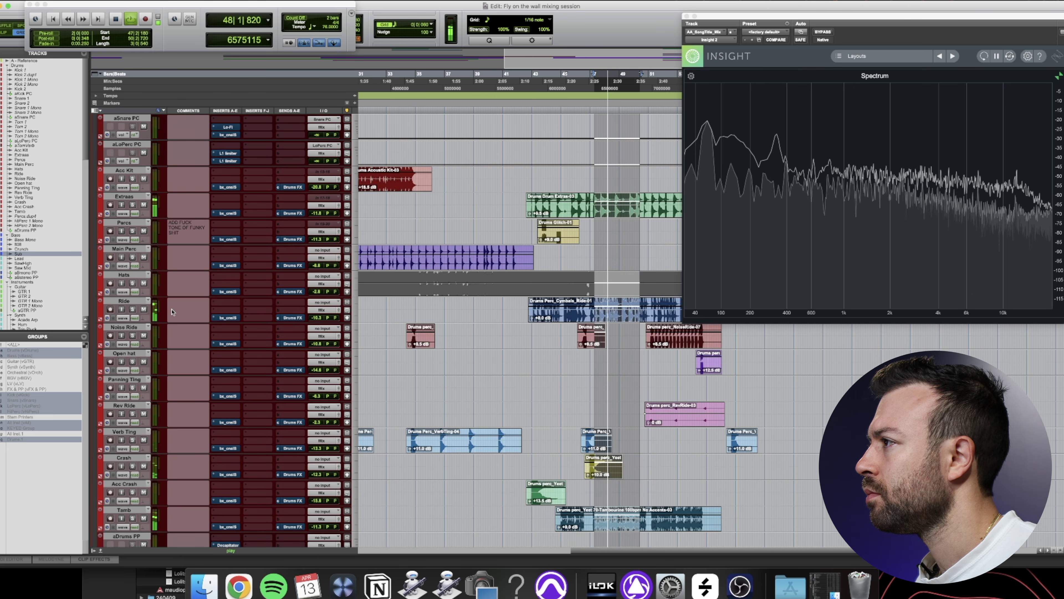
{"action": "scroll", "coordinate": [135, 206], "scroll_direction": "up", "scroll_amount": 3}
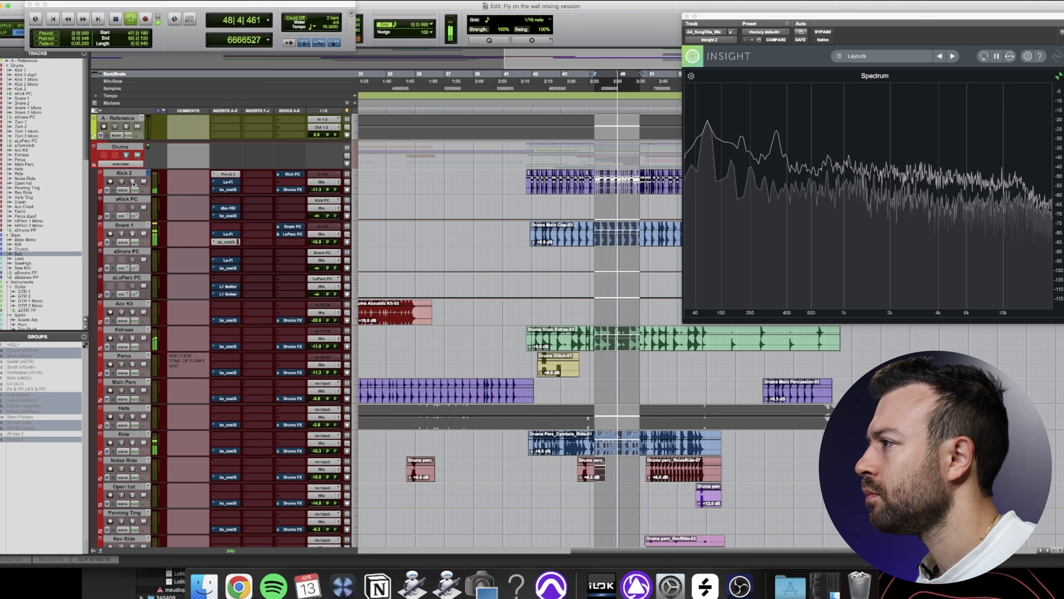
{"action": "scroll", "coordinate": [169, 369], "scroll_direction": "down", "scroll_amount": 15}
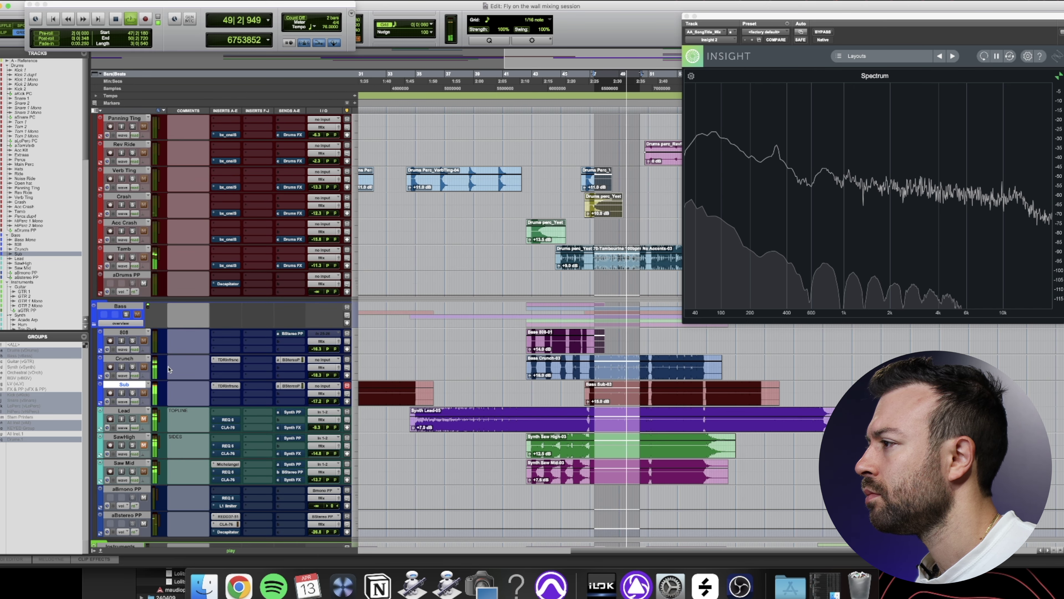
{"action": "scroll", "coordinate": [133, 370], "scroll_direction": "down", "scroll_amount": 5}
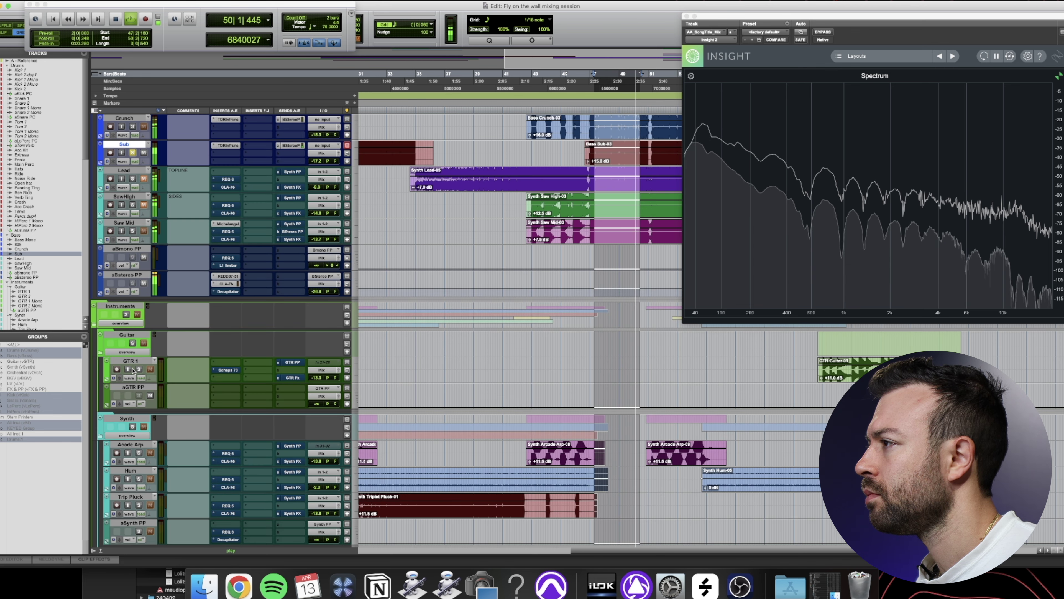
{"action": "scroll", "coordinate": [133, 369], "scroll_direction": "up", "scroll_amount": 3}
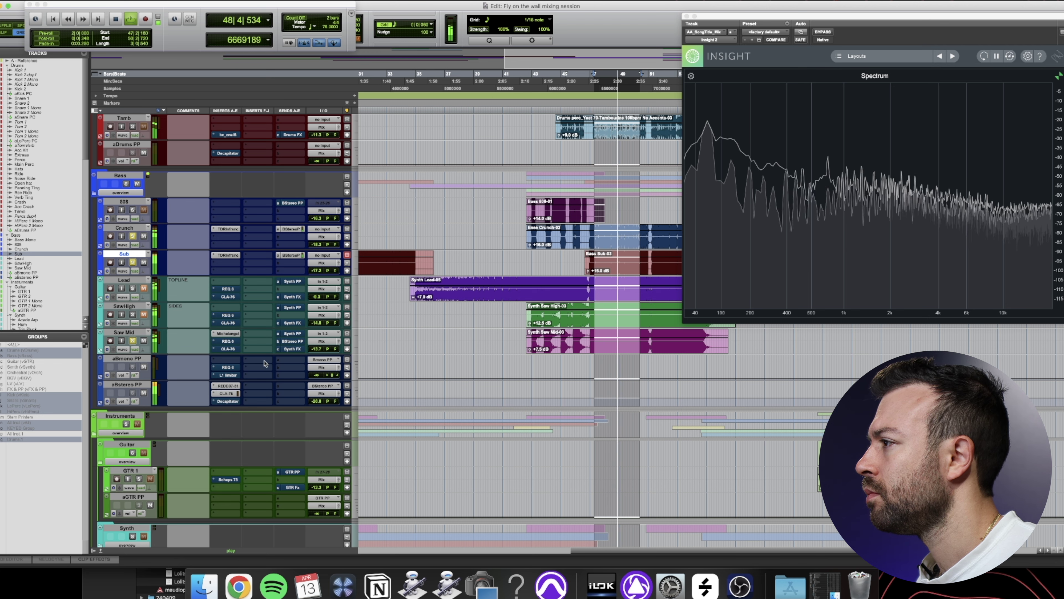
Set Air to 4.34 and Mid to about 6.63 in Michelangelo on the Saw Mid track, and clear the plug-in windows away
{"action": "left_click", "coordinate": [236, 335]}
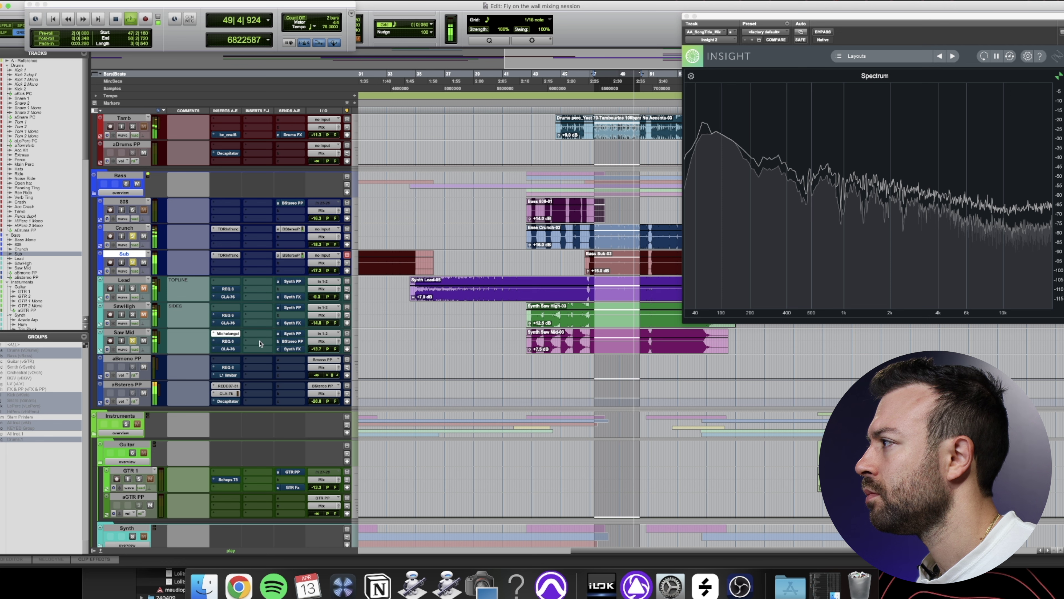
{"action": "left_click_drag", "start_coordinate": [572, 281], "coordinate": [571, 291]}
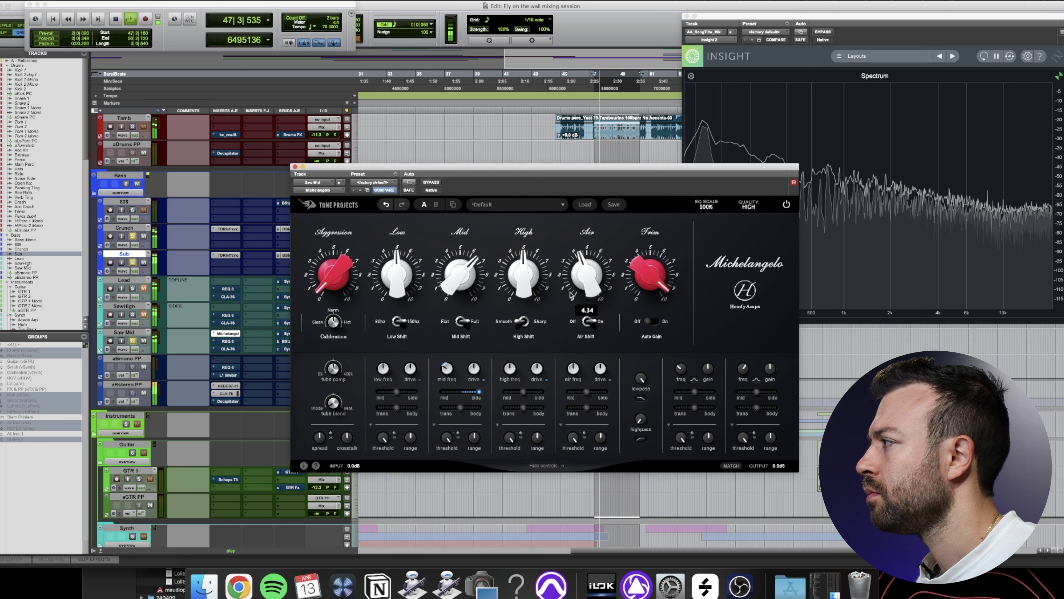
{"action": "left_click", "coordinate": [687, 16]}
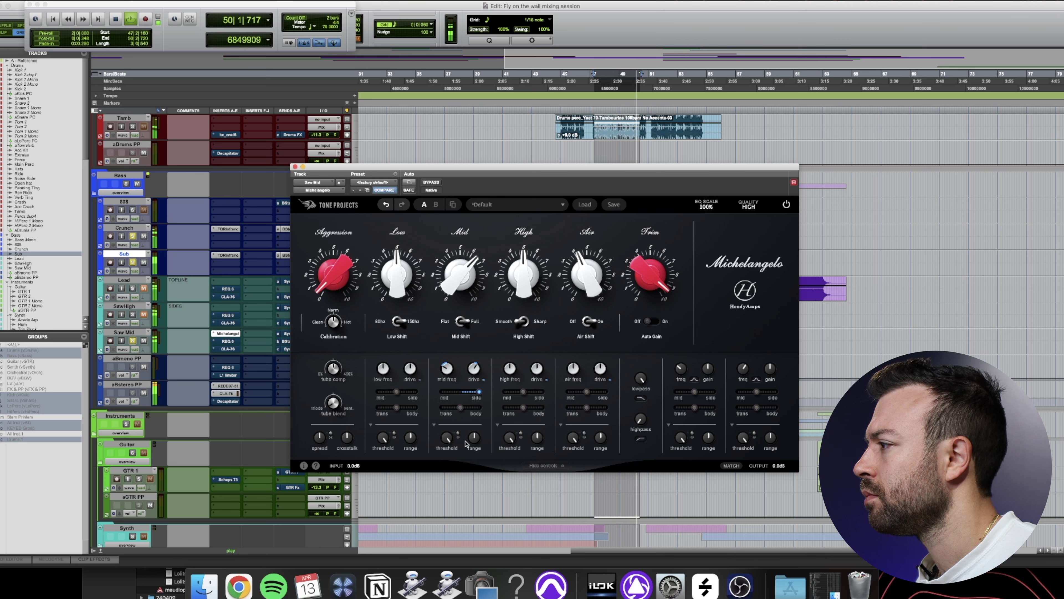
{"action": "left_click_drag", "start_coordinate": [454, 289], "coordinate": [455, 284]}
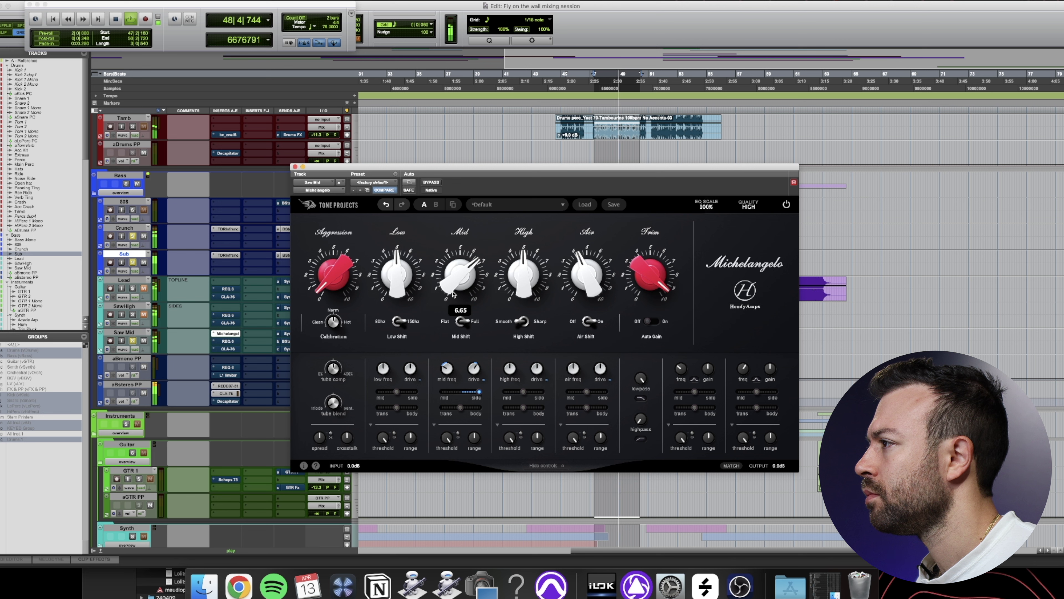
{"action": "mouse_move", "coordinate": [445, 369]}
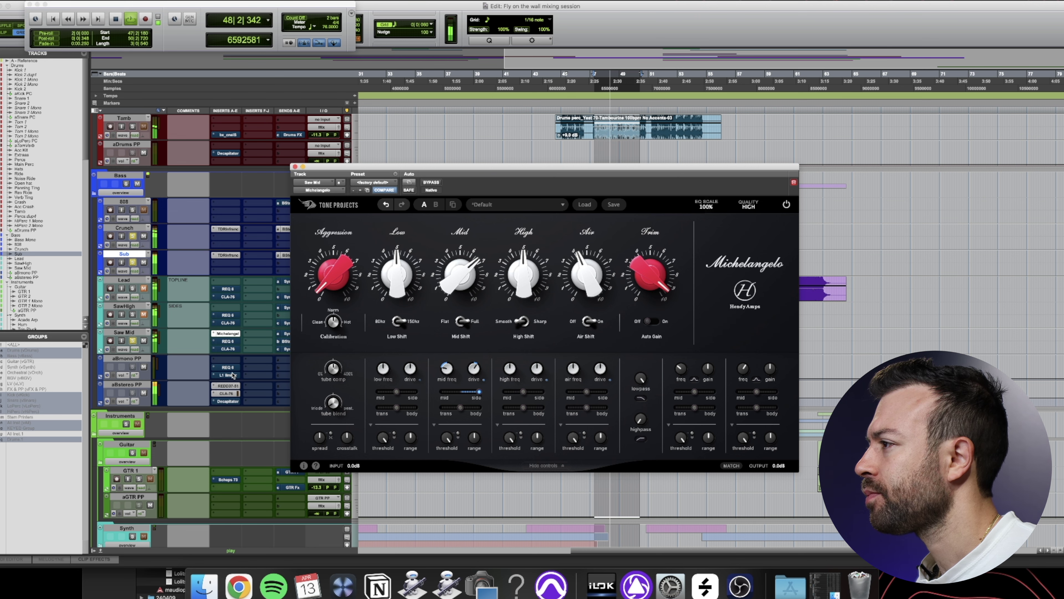
{"action": "left_click_drag", "start_coordinate": [351, 168], "coordinate": [457, 233]}
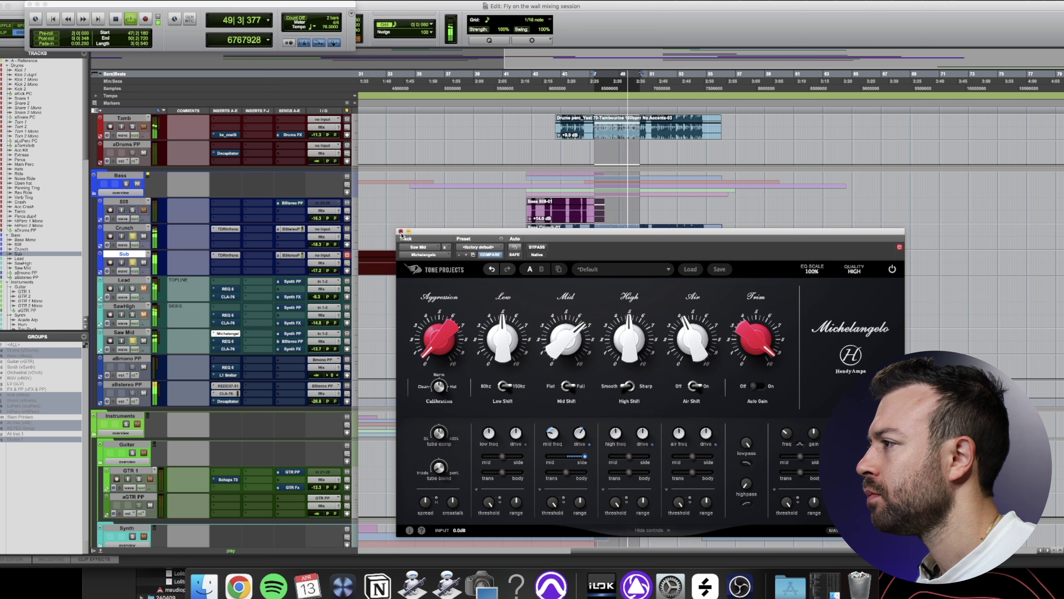
{"action": "left_click", "coordinate": [400, 232]}
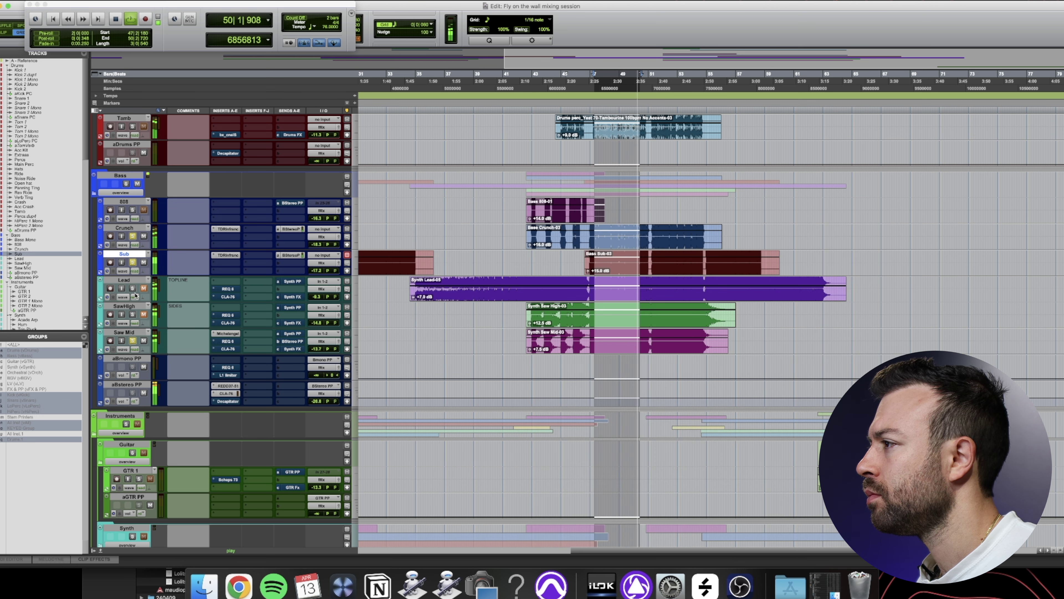
Add the Scheps 73 plug-in to the SawHigh track's first insert and move its window beside the clips
{"action": "left_click", "coordinate": [131, 306]}
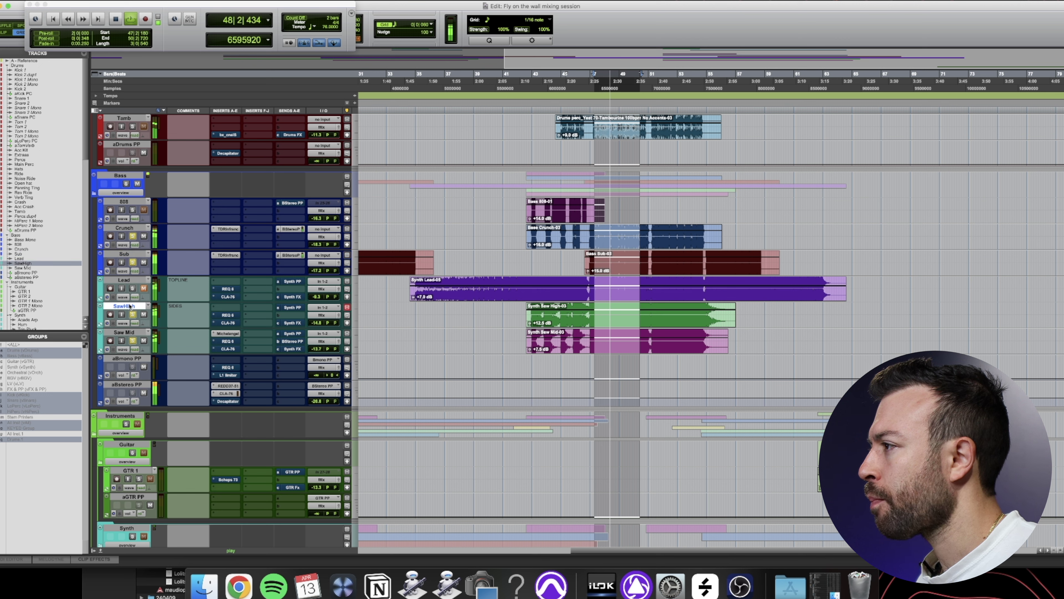
{"action": "left_click", "coordinate": [232, 311]}
{"action": "left_click", "coordinate": [240, 293]}
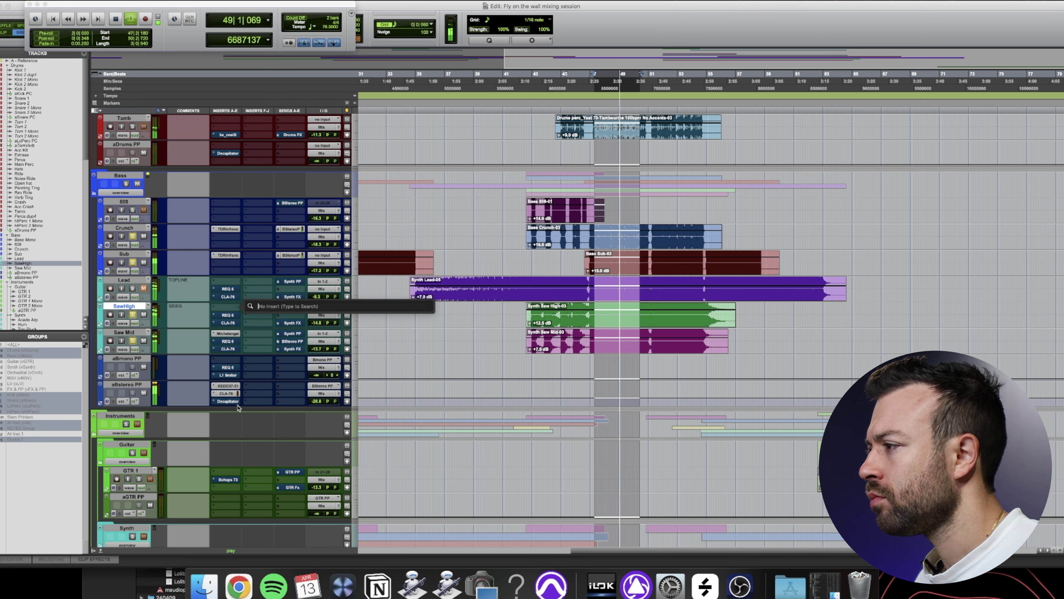
{"action": "key", "text": "Escape"}
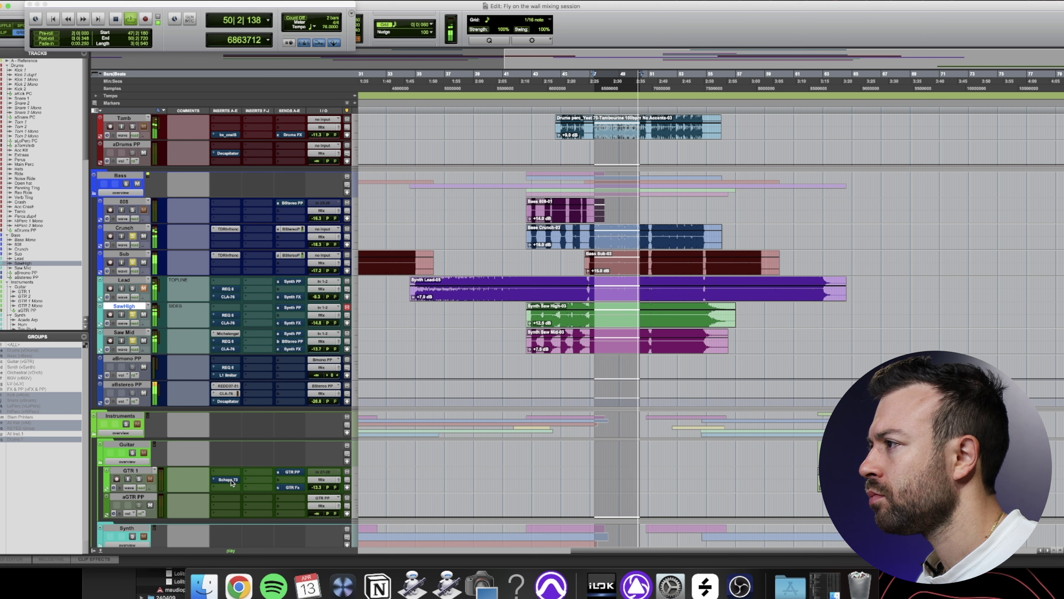
{"action": "left_click_drag", "start_coordinate": [233, 311], "coordinate": [233, 310]}
{"action": "left_click", "coordinate": [233, 309]}
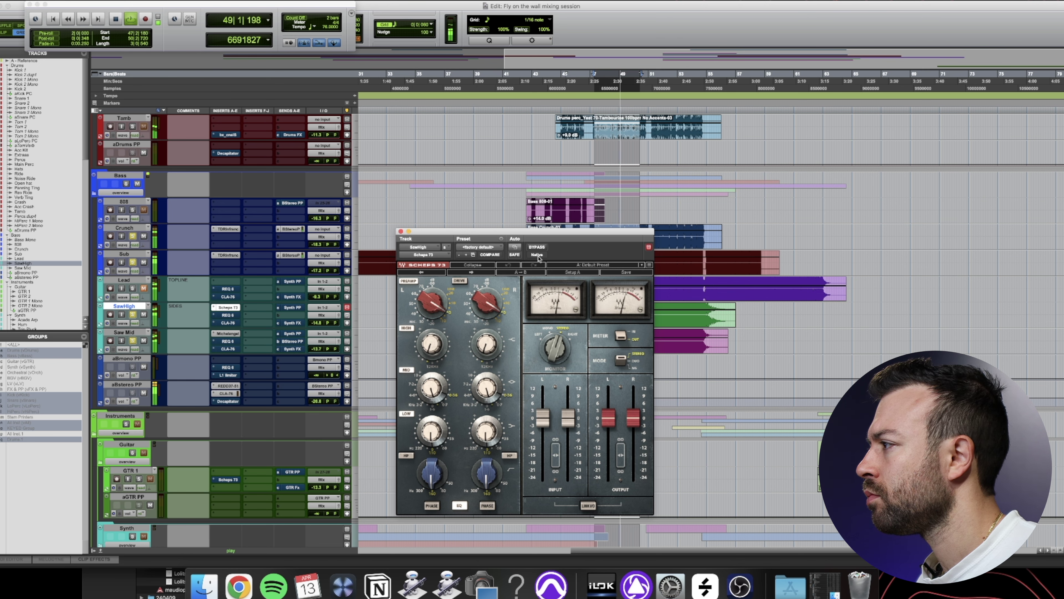
{"action": "left_click_drag", "start_coordinate": [545, 235], "coordinate": [387, 157]}
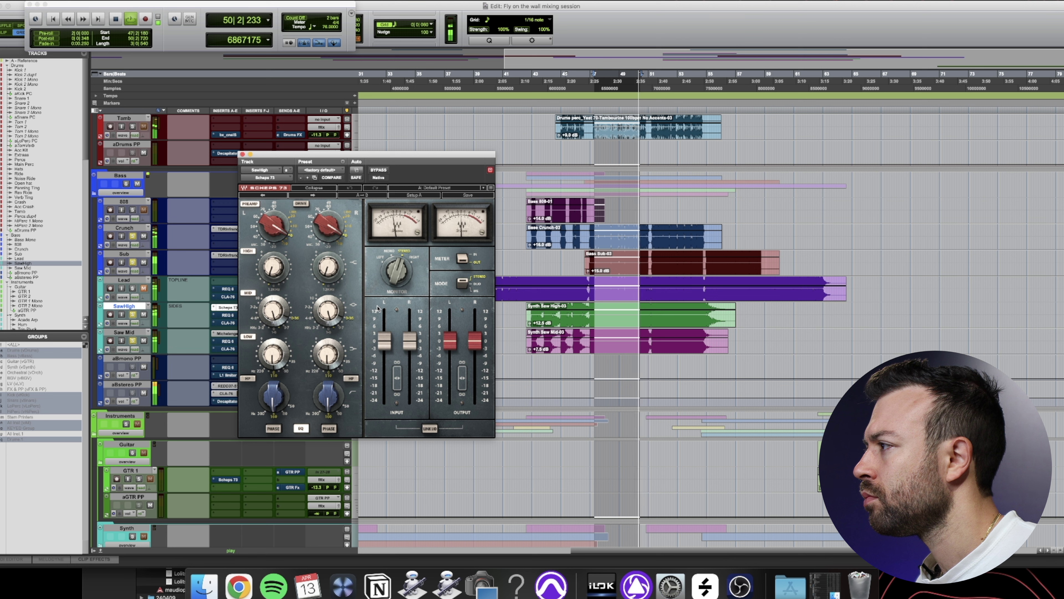
Engage the high-pass filter on both channels of Scheps 73 and set its mode to MS
{"action": "left_click", "coordinate": [462, 284]}
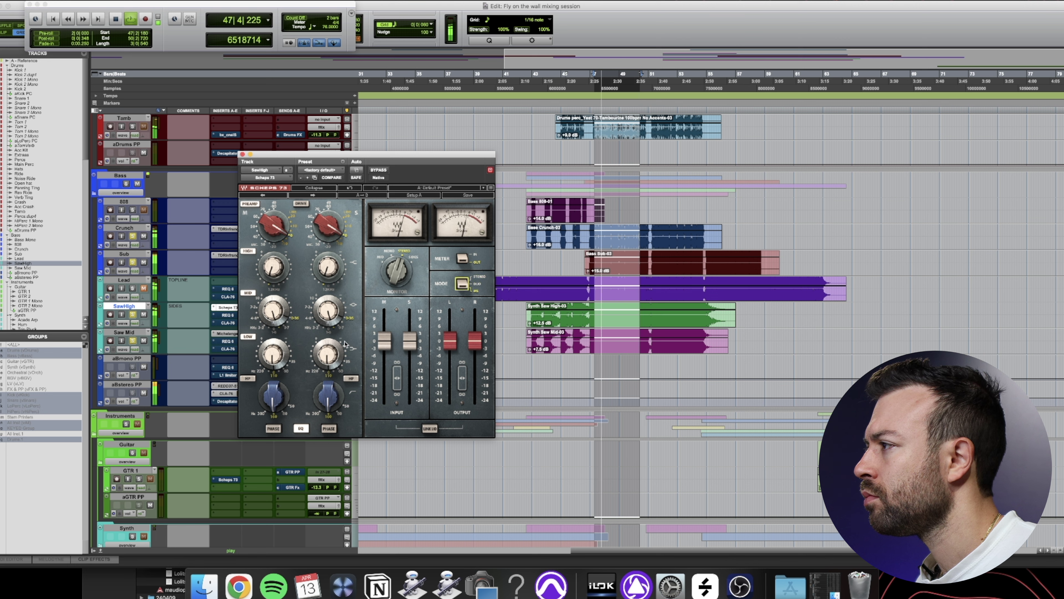
{"action": "left_click", "coordinate": [321, 178]}
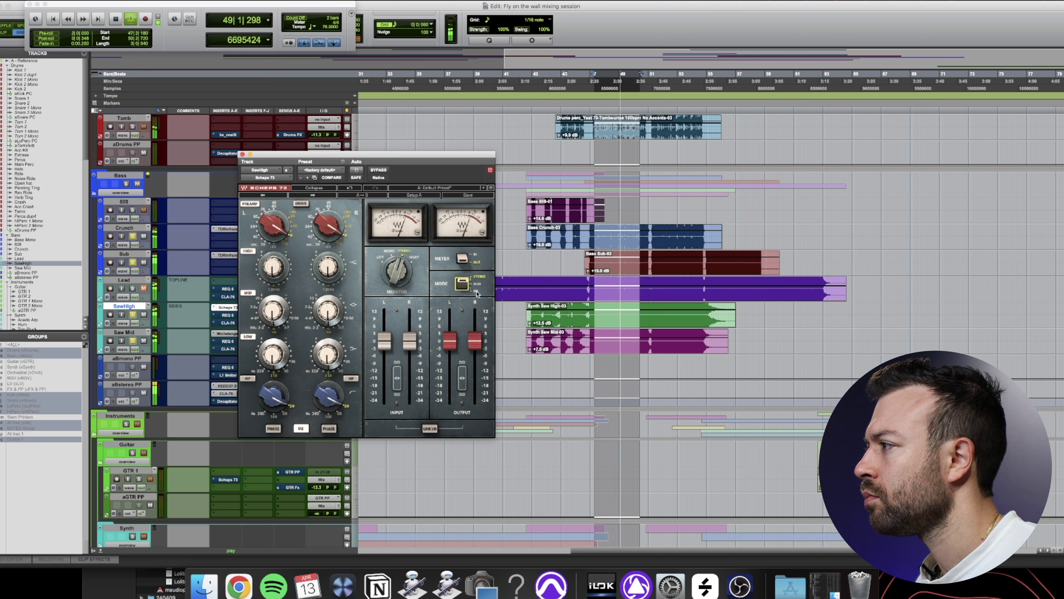
{"action": "left_click", "coordinate": [462, 284]}
{"action": "left_click", "coordinate": [462, 283]}
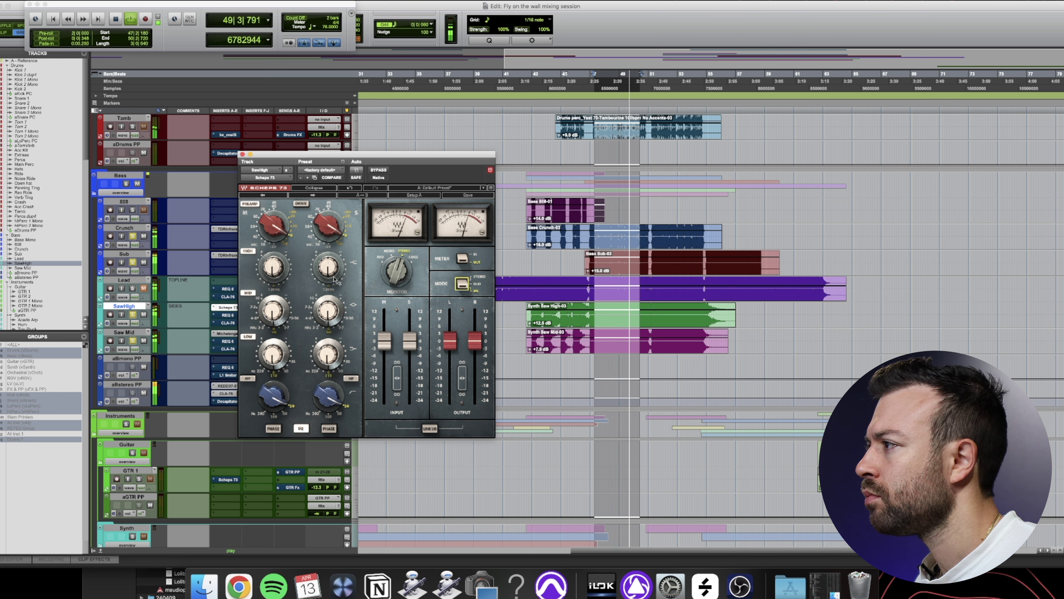
Set the side high band to 2.7, adjust the side mid band, and tune the mid channel's mid band around 0.36 kHz
{"action": "left_click_drag", "start_coordinate": [328, 267], "coordinate": [328, 260]}
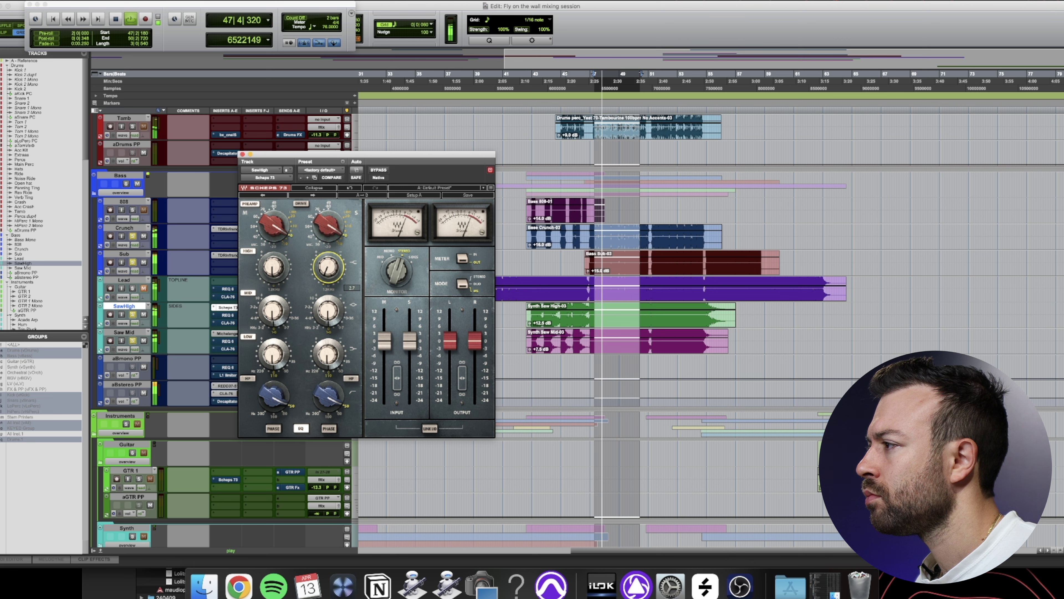
{"action": "left_click_drag", "start_coordinate": [329, 313], "coordinate": [328, 318]}
{"action": "left_click", "coordinate": [340, 301]}
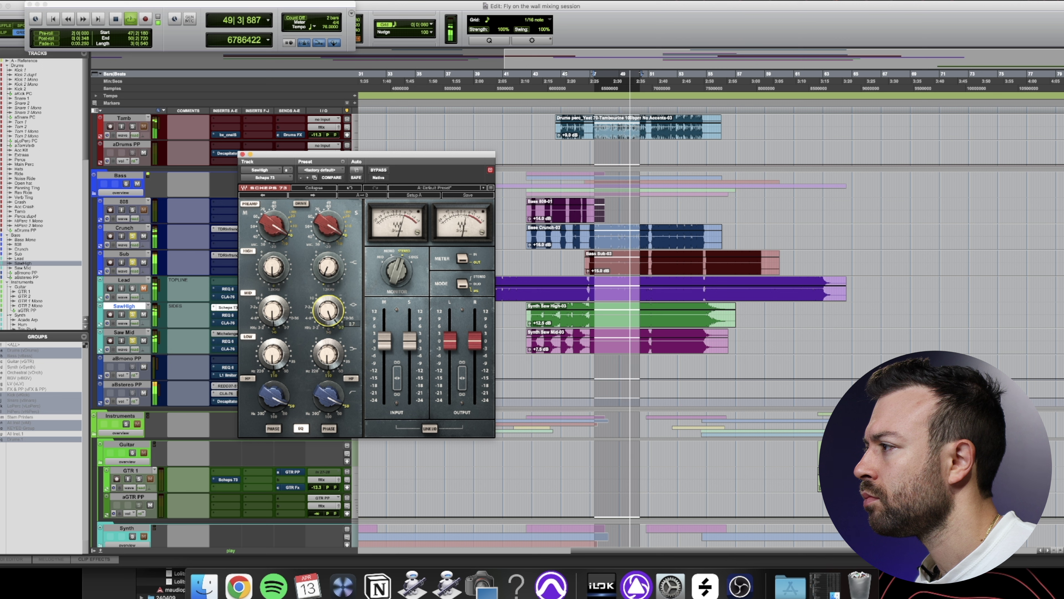
{"action": "left_click_drag", "start_coordinate": [328, 310], "coordinate": [328, 315]}
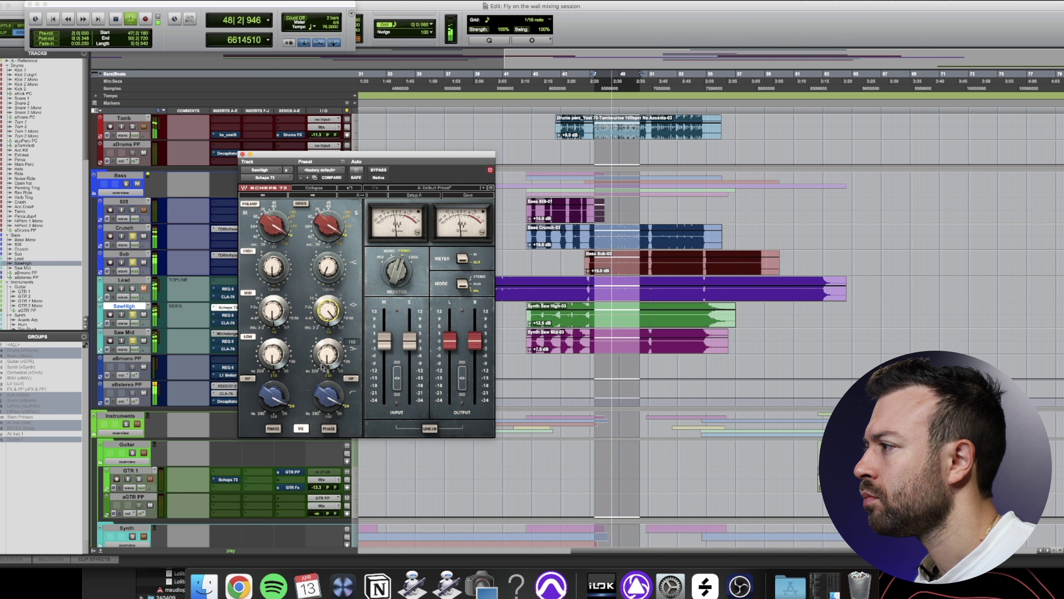
{"action": "left_click", "coordinate": [284, 319]}
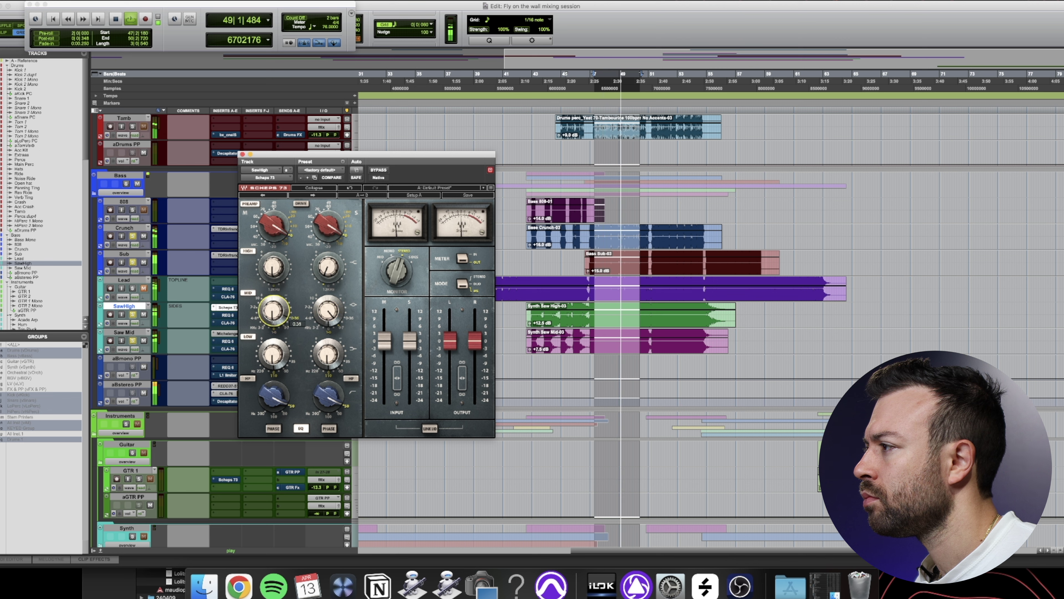
{"action": "left_click_drag", "start_coordinate": [280, 315], "coordinate": [280, 319]}
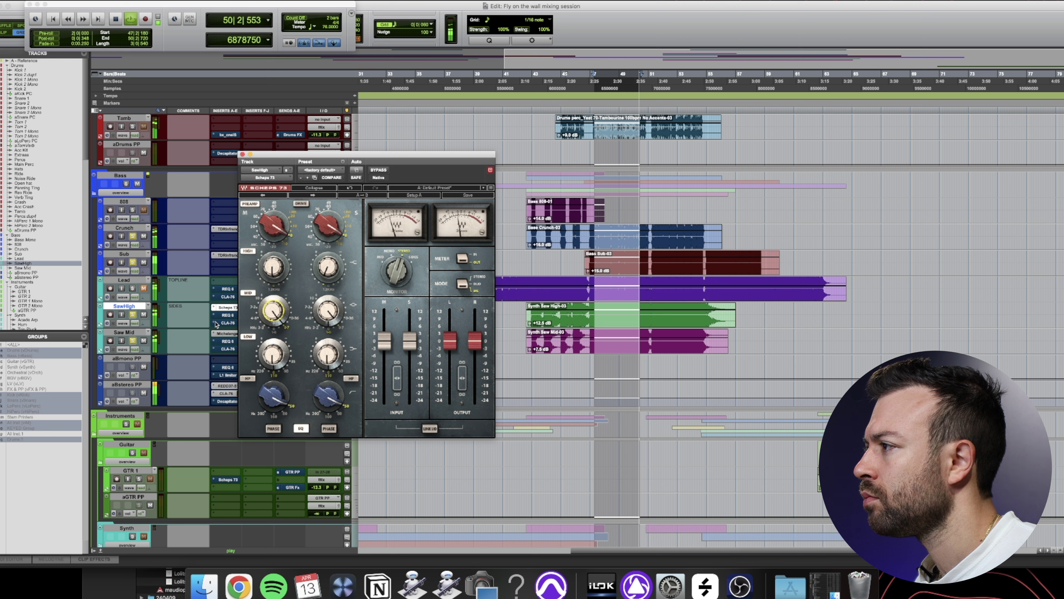
Compare SawHigh with Scheps 73 bypassed and engaged, and bring the Lead track back into the mix before closing the plug-in
{"action": "left_click", "coordinate": [228, 309], "text": "super"}
{"action": "left_click", "coordinate": [228, 309], "text": "super"}
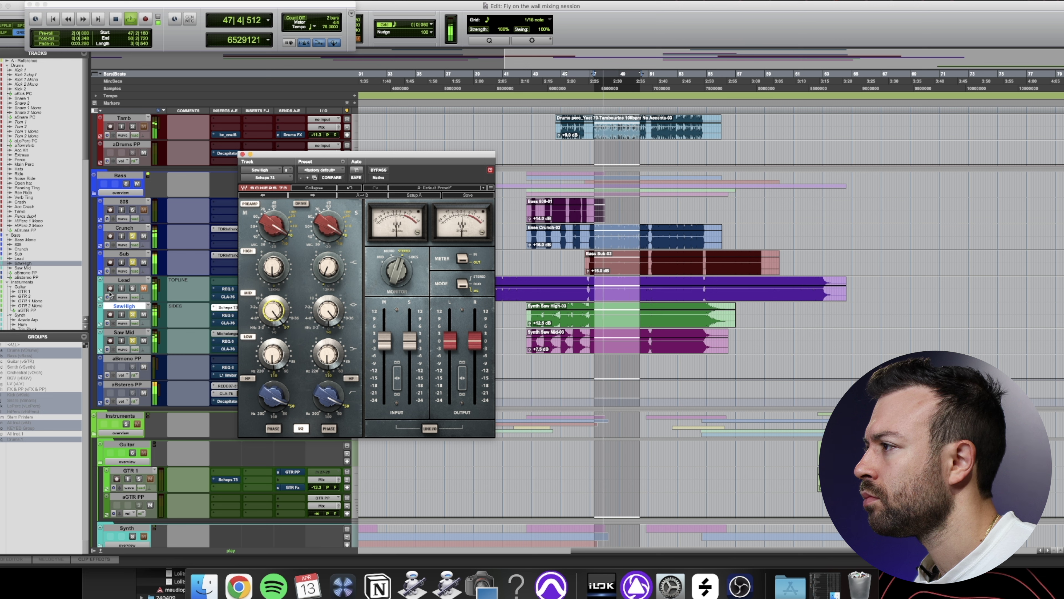
{"action": "left_click", "coordinate": [145, 289]}
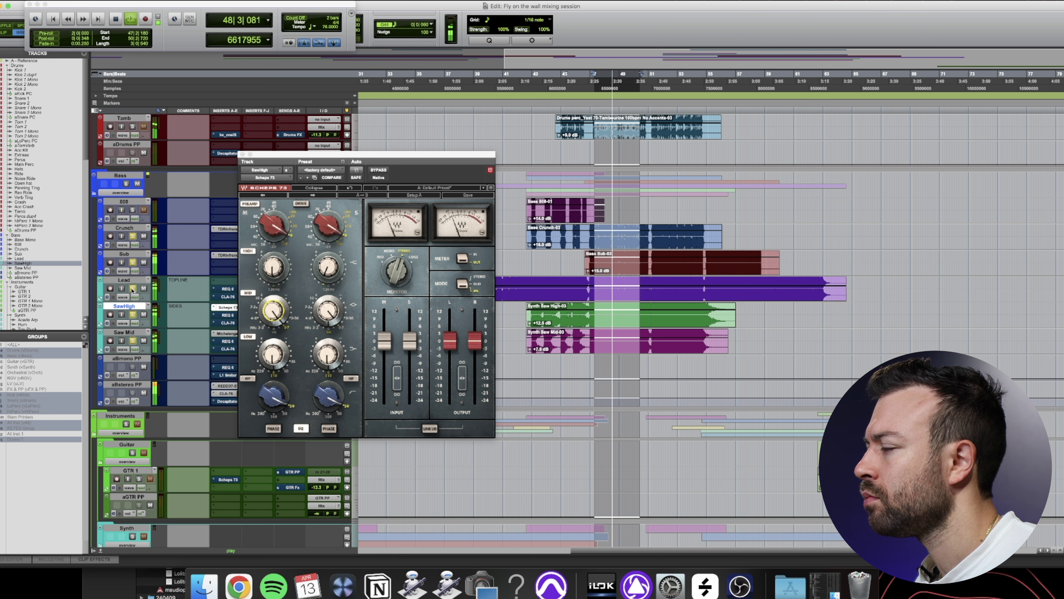
{"action": "left_click", "coordinate": [241, 155]}
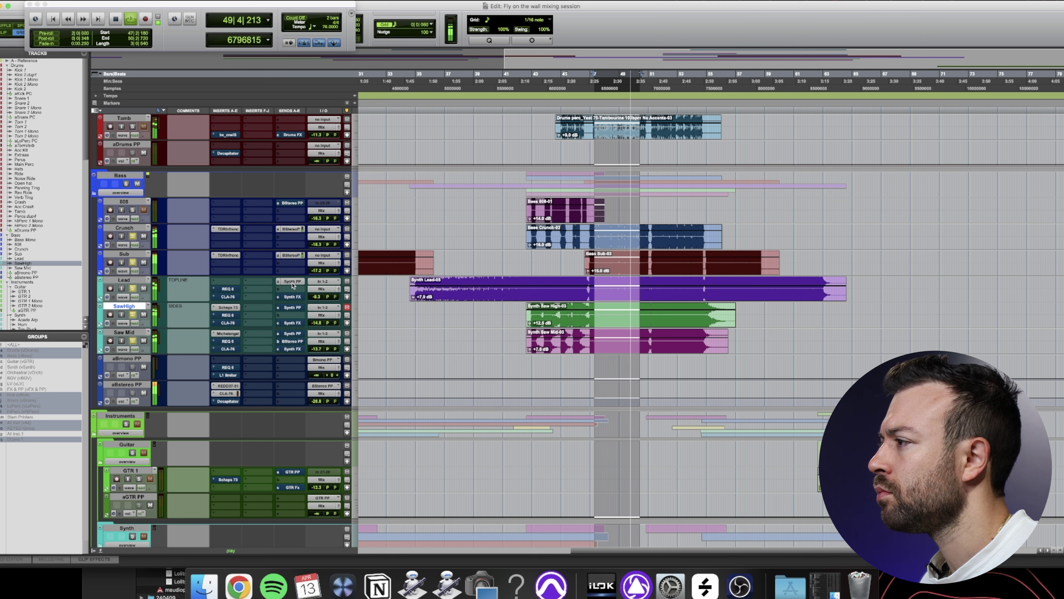
Move the Lead, SawHigh and Saw Mid tracks together into the Synth folder, above Acade Arp
{"action": "left_click", "coordinate": [135, 281]}
{"action": "left_click", "coordinate": [136, 332], "text": "shift"}
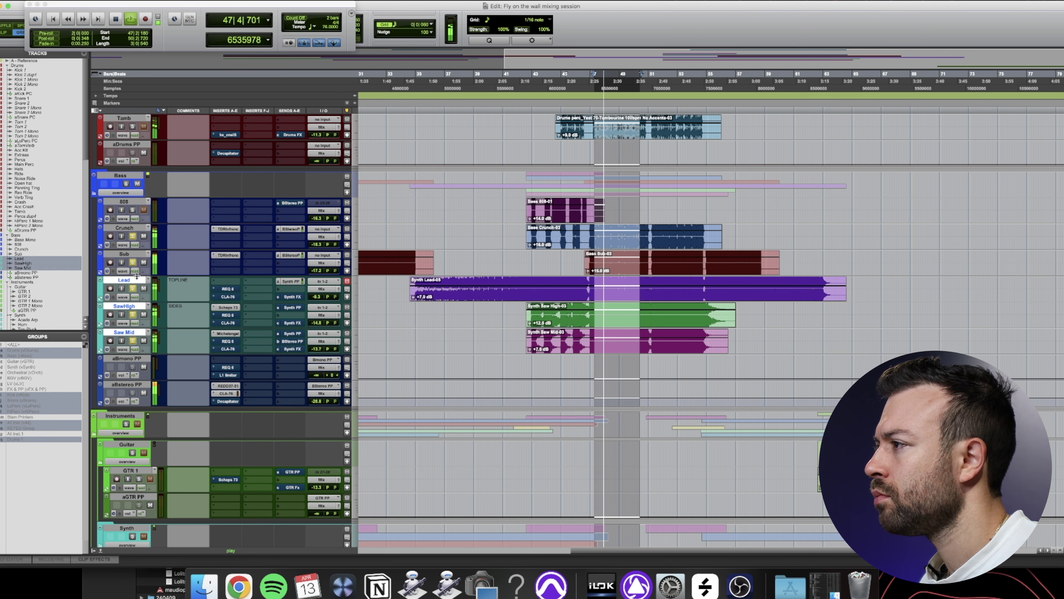
{"action": "left_click_drag", "start_coordinate": [135, 334], "coordinate": [153, 246]}
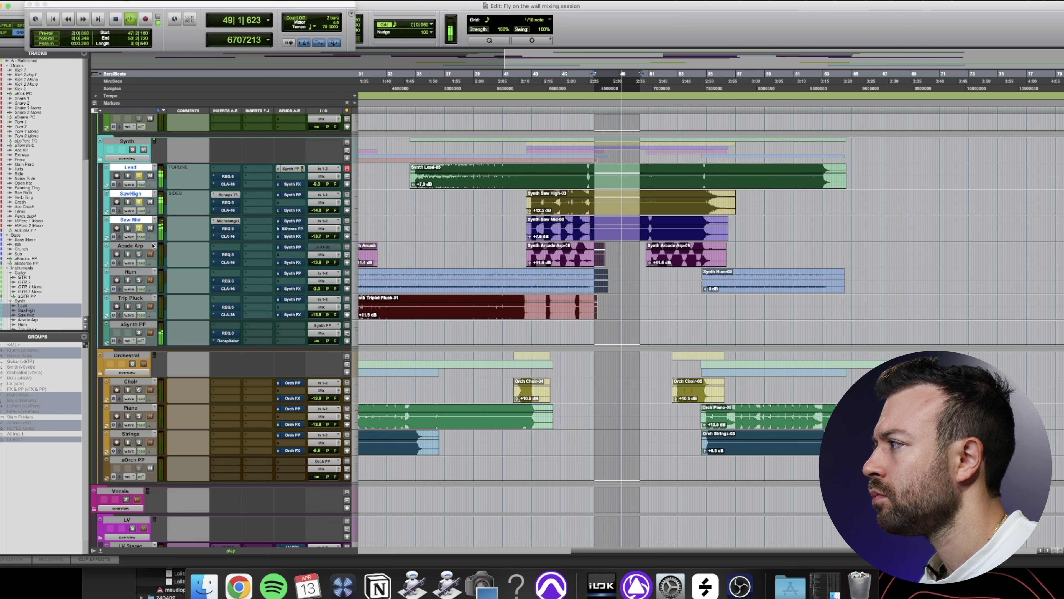
Reset the aSynth PP track's volume to its default level
{"action": "scroll", "coordinate": [459, 319], "scroll_direction": "up", "scroll_amount": 3}
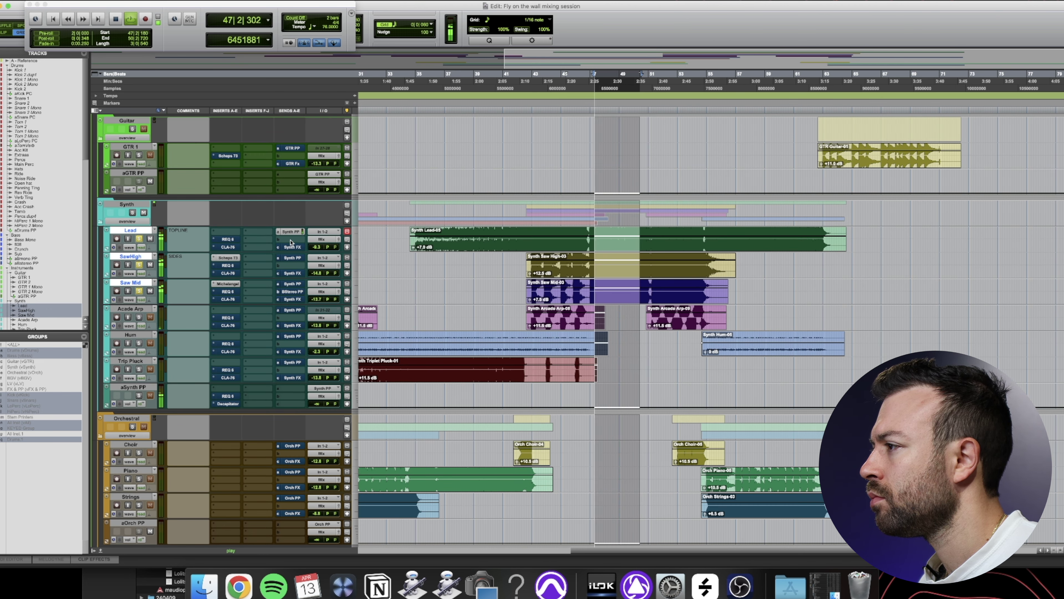
{"action": "left_click", "coordinate": [327, 241], "text": "ctrl+super"}
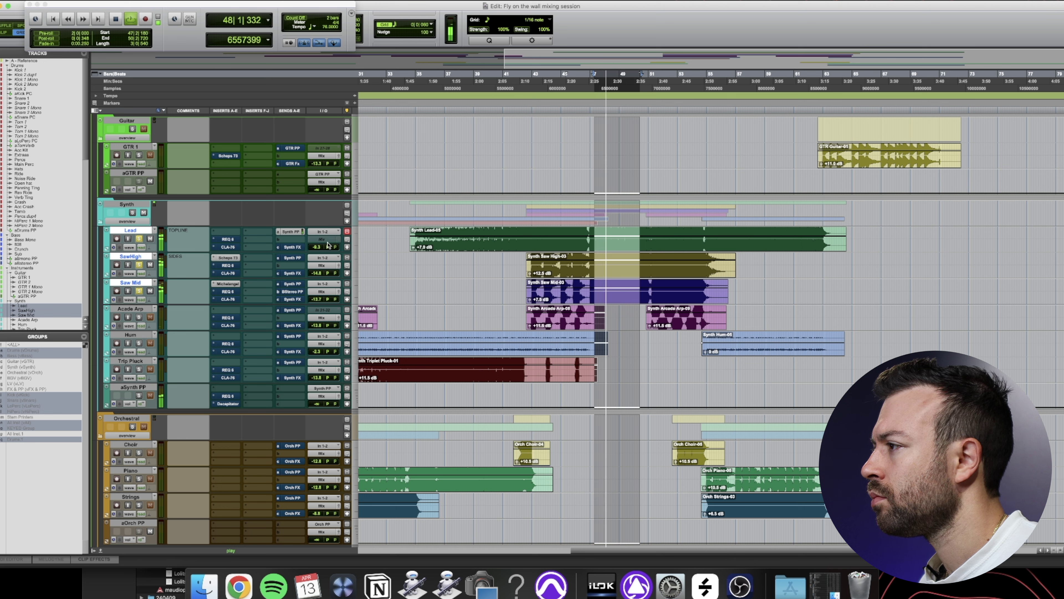
{"action": "left_click", "coordinate": [315, 404], "text": "alt"}
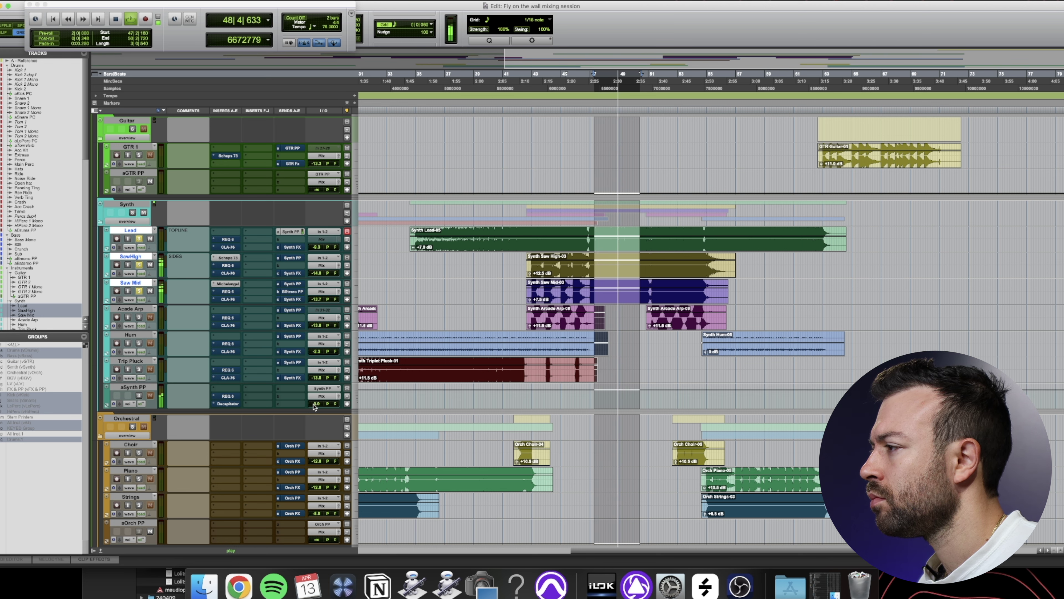
Narrow the REQ 6 passband on the aSynth PP track by raising its low cut and setting the high cut to 6707 Hz
{"action": "left_click", "coordinate": [233, 397], "text": "super"}
{"action": "left_click", "coordinate": [230, 397]}
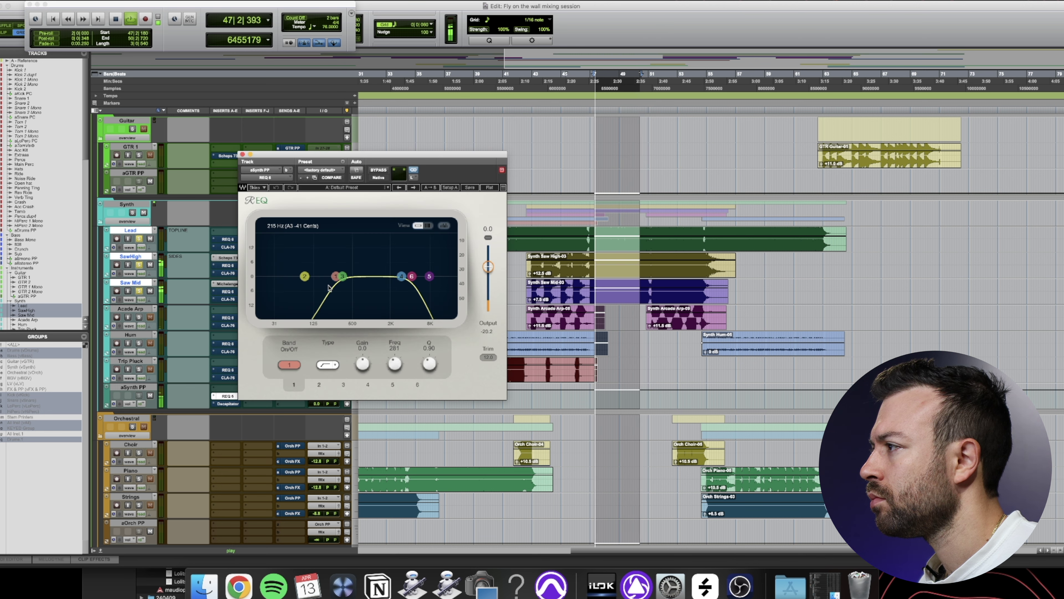
{"action": "left_click_drag", "start_coordinate": [342, 279], "coordinate": [425, 276]}
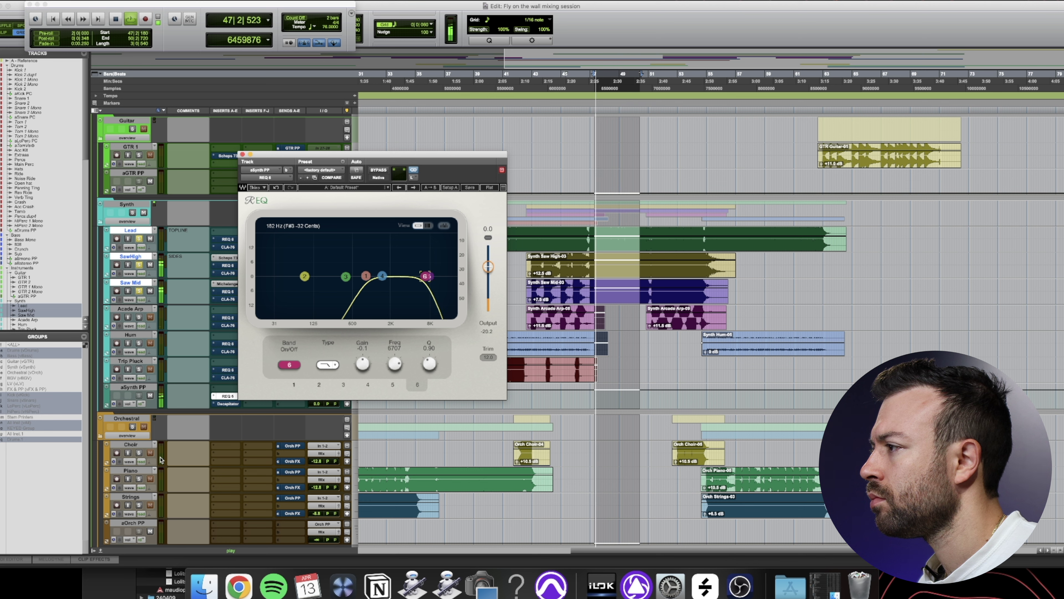
Engage Punish in the aSynth PP track's Decapitator, close the plug-in and lower the track's volume
{"action": "left_click", "coordinate": [225, 404]}
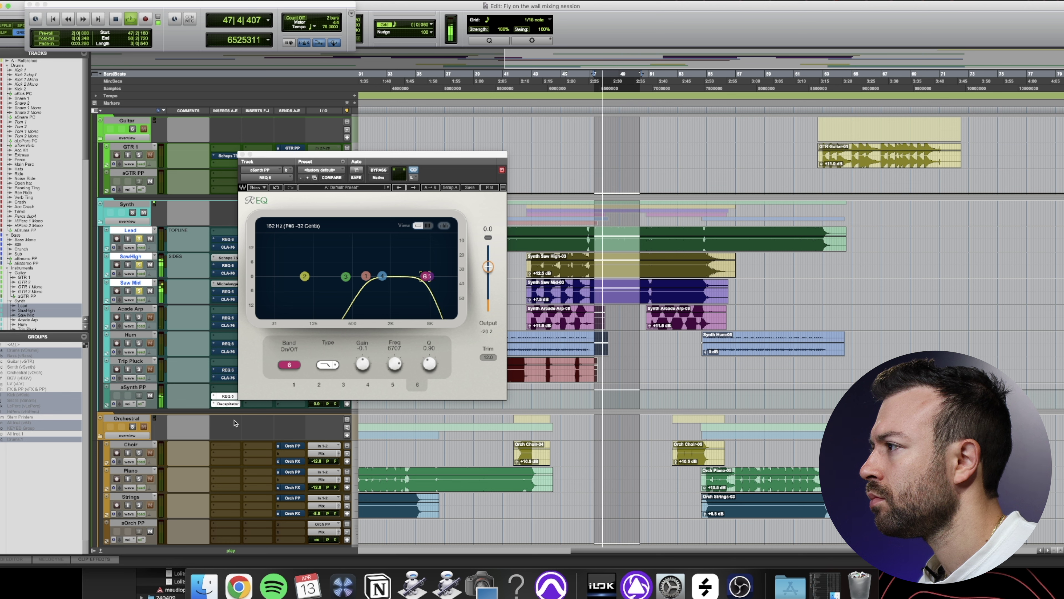
{"action": "left_click", "coordinate": [423, 344]}
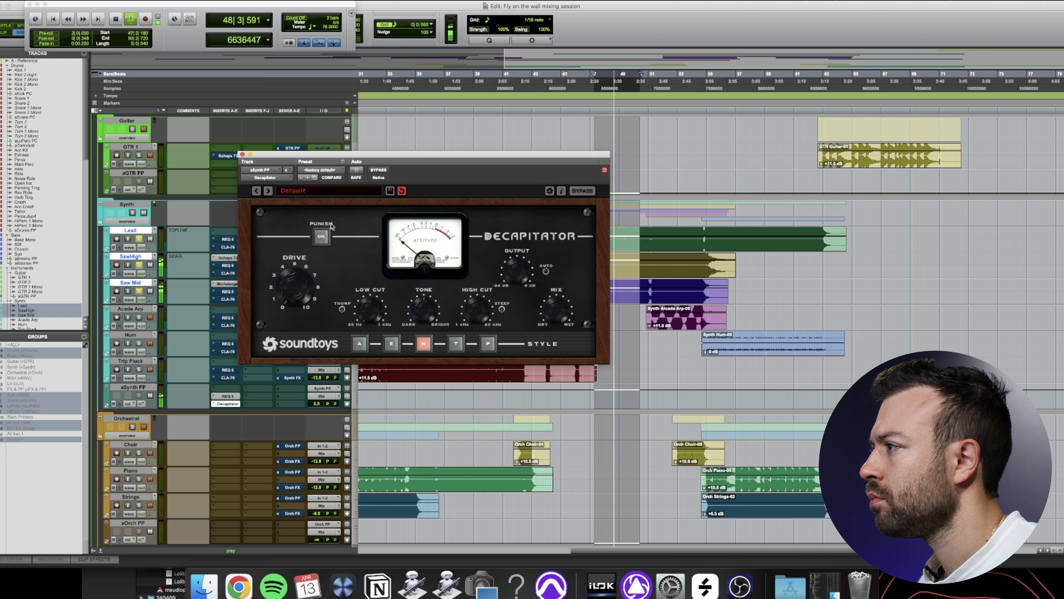
{"action": "left_click", "coordinate": [321, 236]}
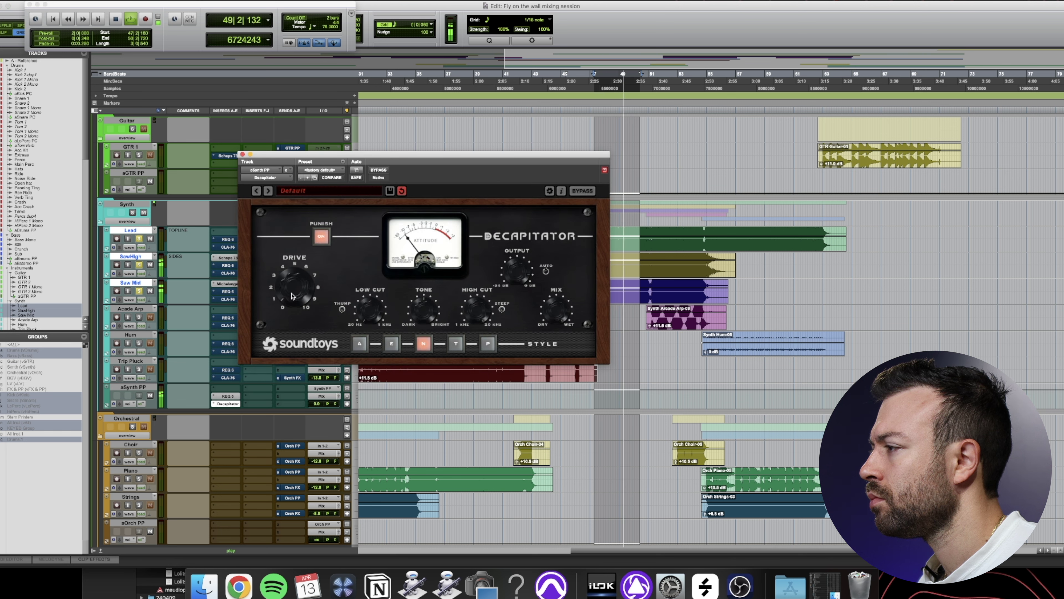
{"action": "left_click", "coordinate": [242, 155]}
{"action": "left_click_drag", "start_coordinate": [318, 403], "coordinate": [321, 407]}
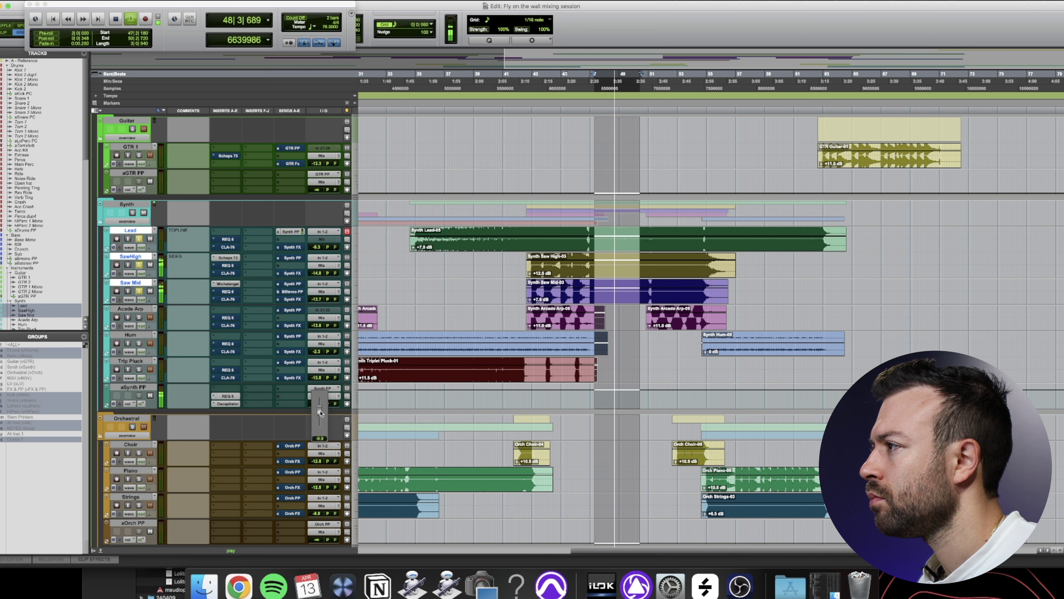
{"action": "left_click_drag", "start_coordinate": [319, 410], "coordinate": [320, 411]}
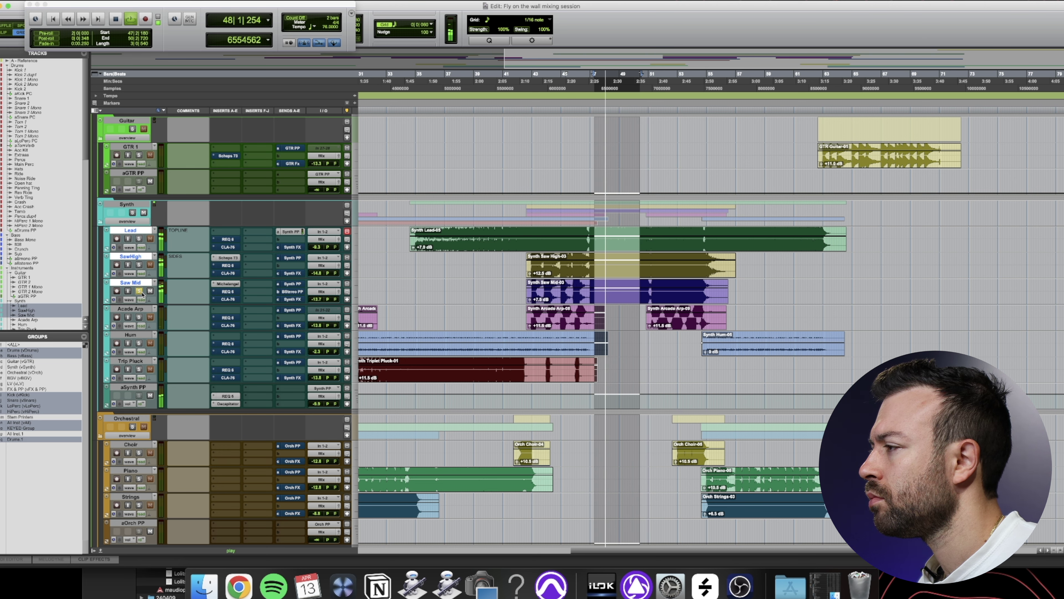
Play the mix from around bar 46 and lower the vSynth VCA master to -1.4 dB in the Mix window
{"action": "scroll", "coordinate": [605, 285], "scroll_direction": "up", "scroll_amount": 10}
{"action": "scroll", "coordinate": [605, 285], "scroll_direction": "up", "scroll_amount": 9}
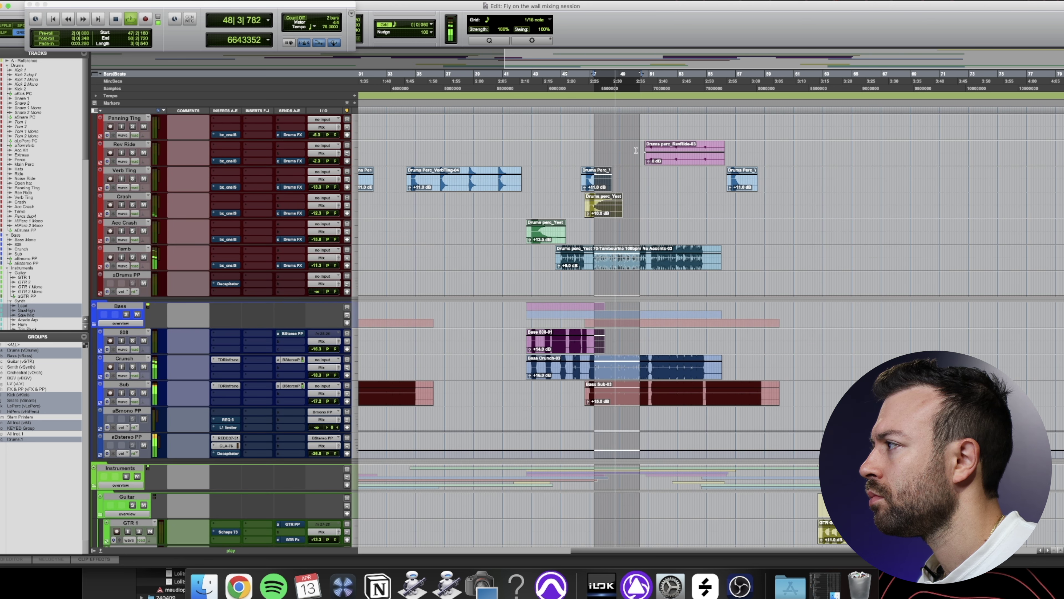
{"action": "left_click", "coordinate": [582, 82]}
{"action": "scroll", "coordinate": [590, 214], "scroll_direction": "up", "scroll_amount": 4}
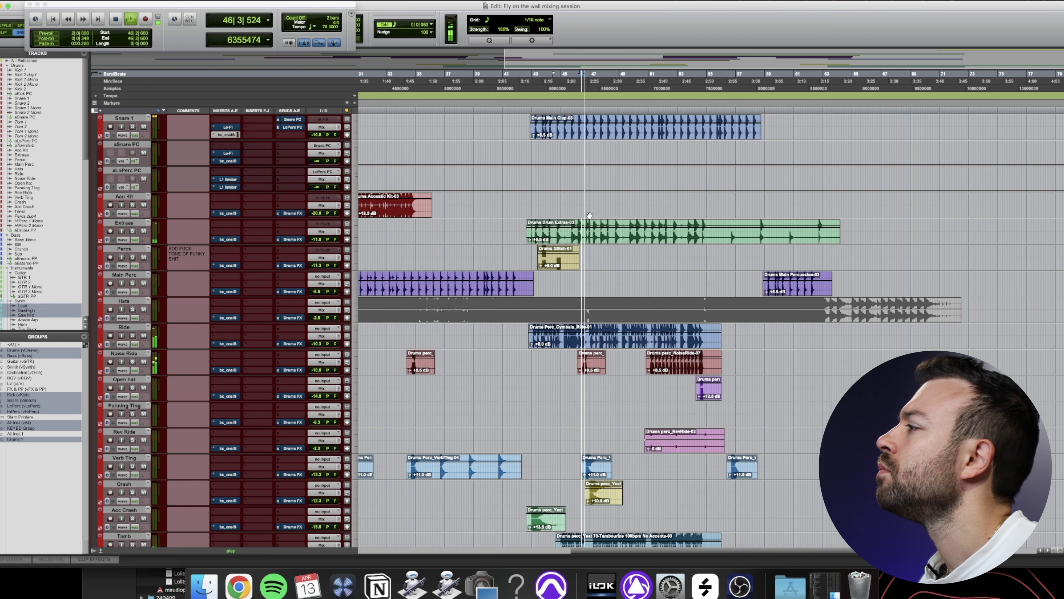
{"action": "scroll", "coordinate": [590, 215], "scroll_direction": "down", "scroll_amount": 4}
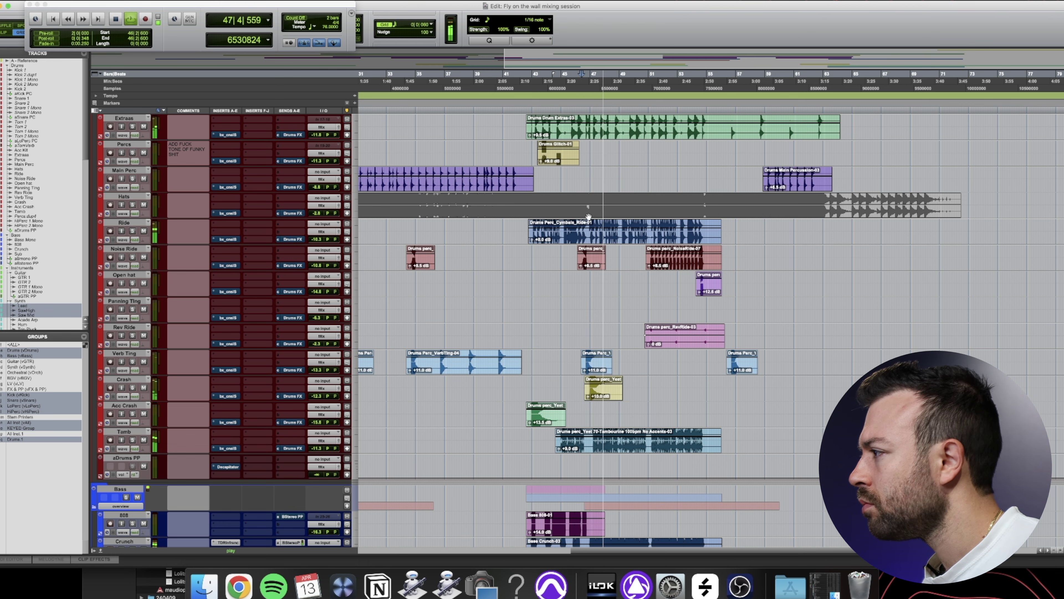
{"action": "scroll", "coordinate": [622, 348], "scroll_direction": "down", "scroll_amount": 8}
{"action": "key", "text": "super+equal"}
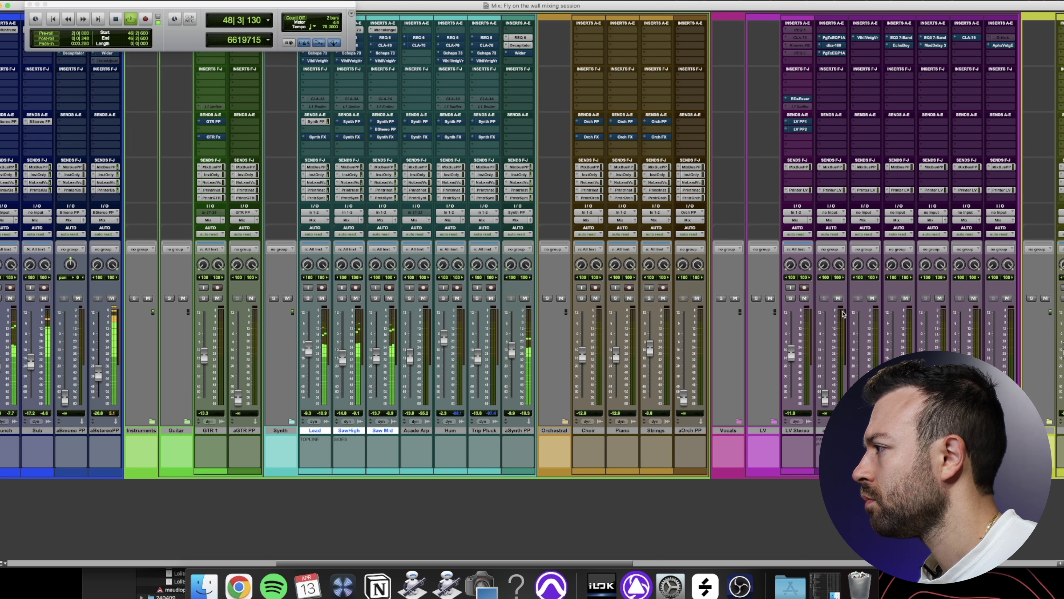
{"action": "scroll", "coordinate": [835, 318], "scroll_direction": "right", "scroll_amount": 10}
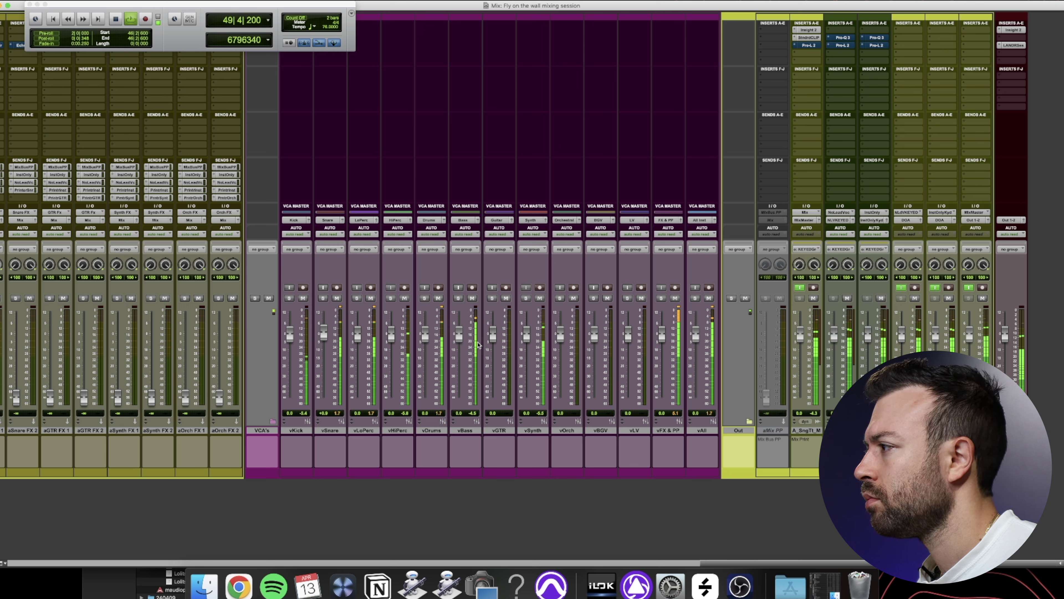
{"action": "mouse_move", "coordinate": [530, 335]}
{"action": "left_mouse_down"}
{"action": "mouse_move", "coordinate": [529, 346]}
{"action": "mouse_move", "coordinate": [535, 339]}
{"action": "left_mouse_up"}
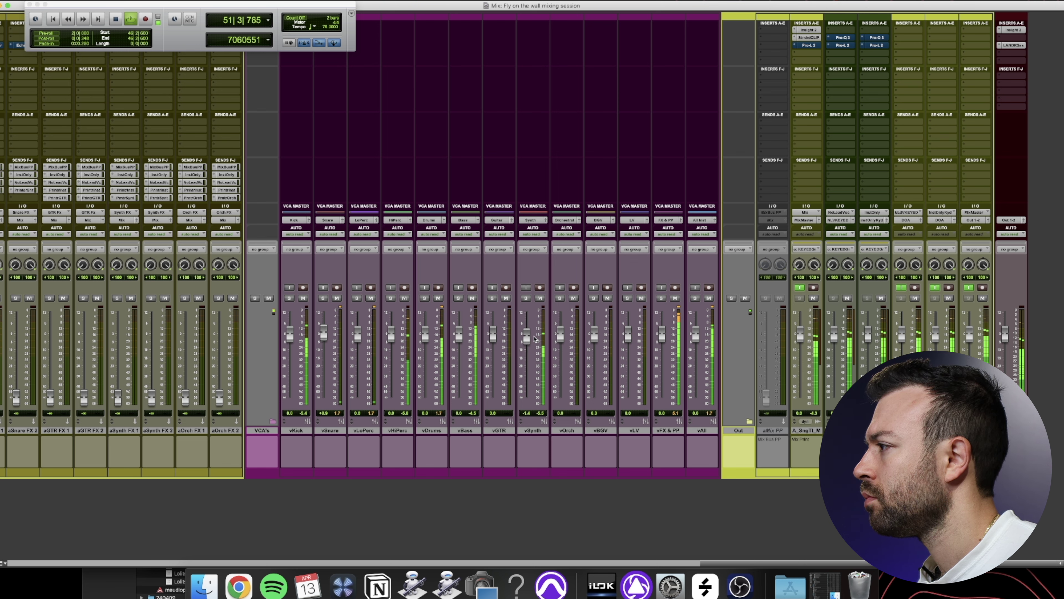
{"action": "key", "text": "super+equal"}
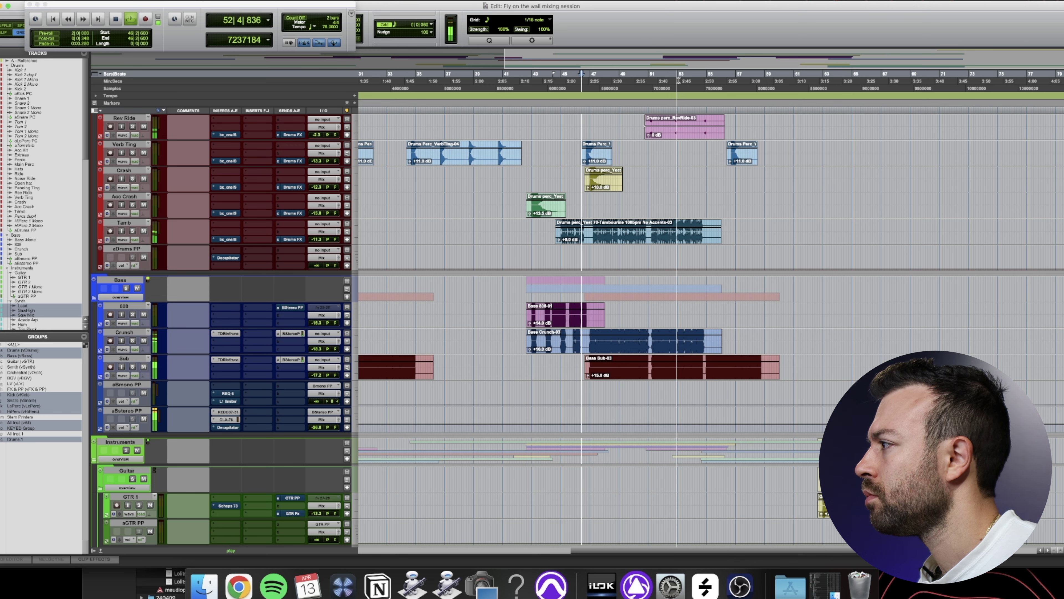
Select a playback range of about bars 47 to 54 and solo the Bass folder and the Kick 2 track
{"action": "left_click_drag", "start_coordinate": [701, 80], "coordinate": [603, 80]}
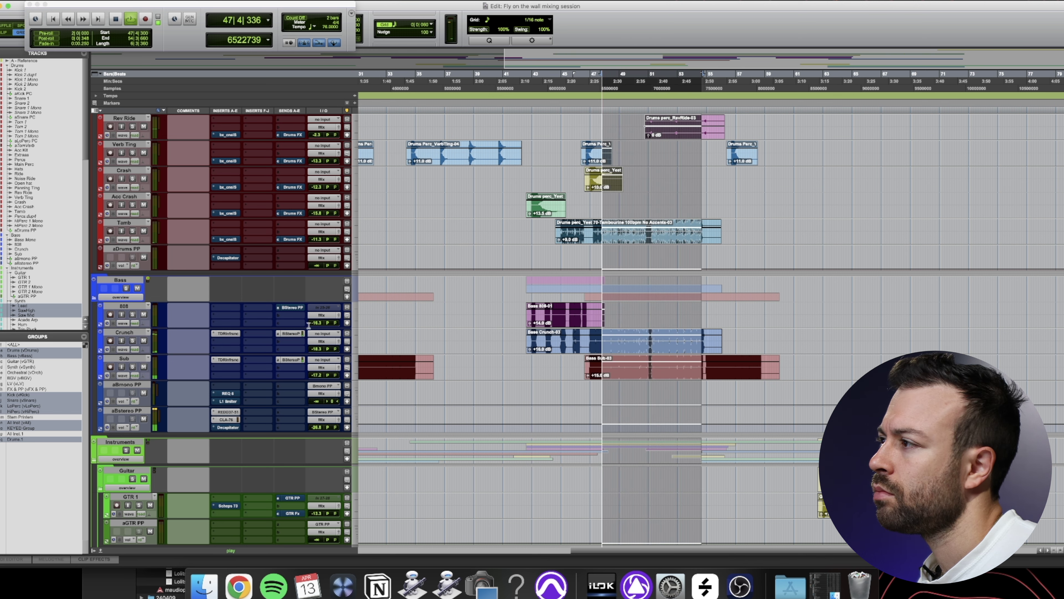
{"action": "left_click", "coordinate": [126, 288]}
{"action": "scroll", "coordinate": [126, 294], "scroll_direction": "down", "scroll_amount": 3}
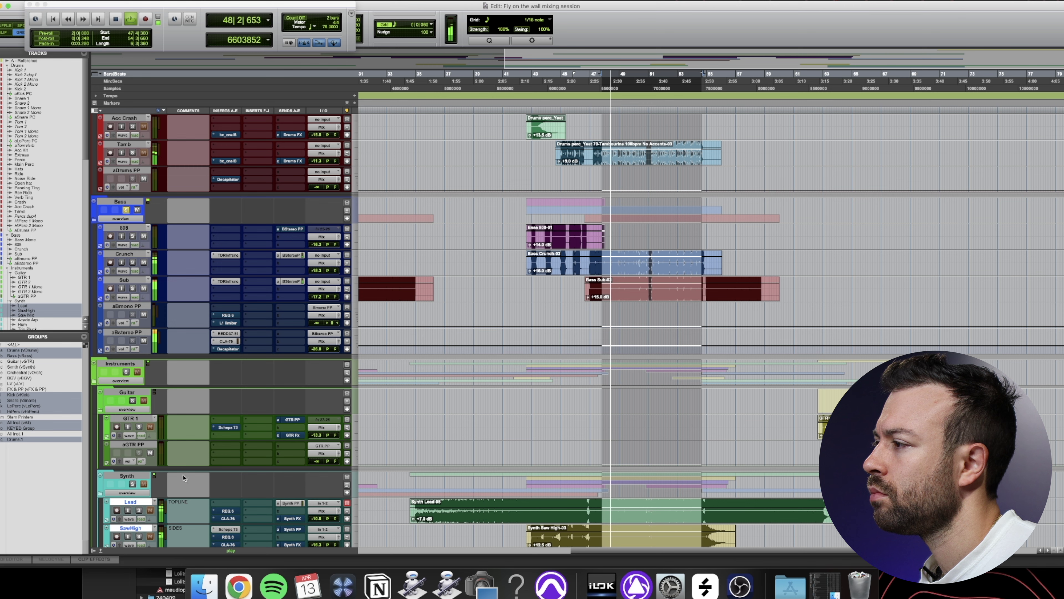
{"action": "scroll", "coordinate": [301, 199], "scroll_direction": "up", "scroll_amount": 15}
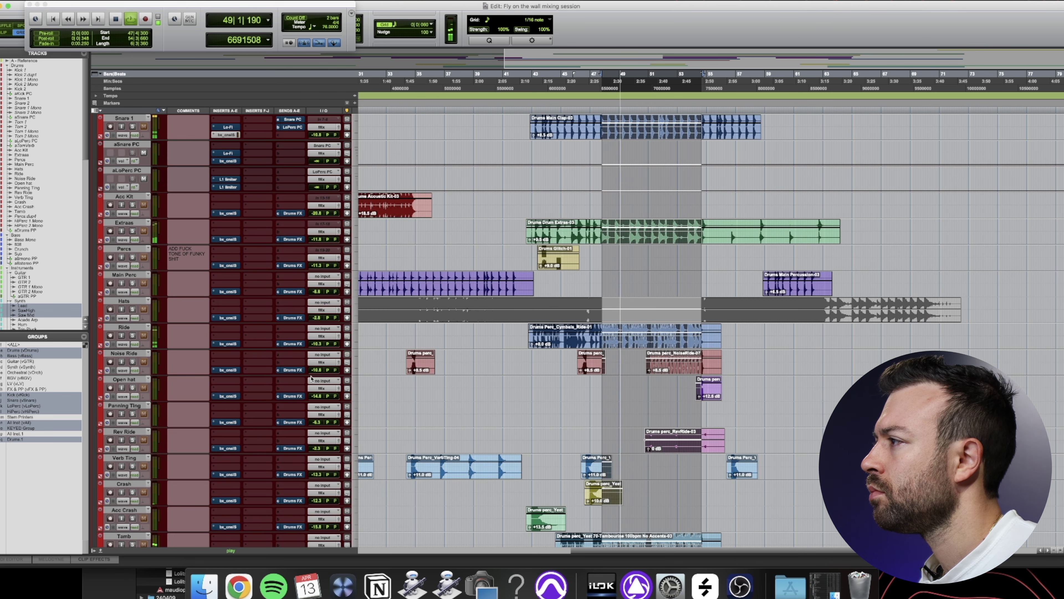
{"action": "left_click", "coordinate": [133, 182]}
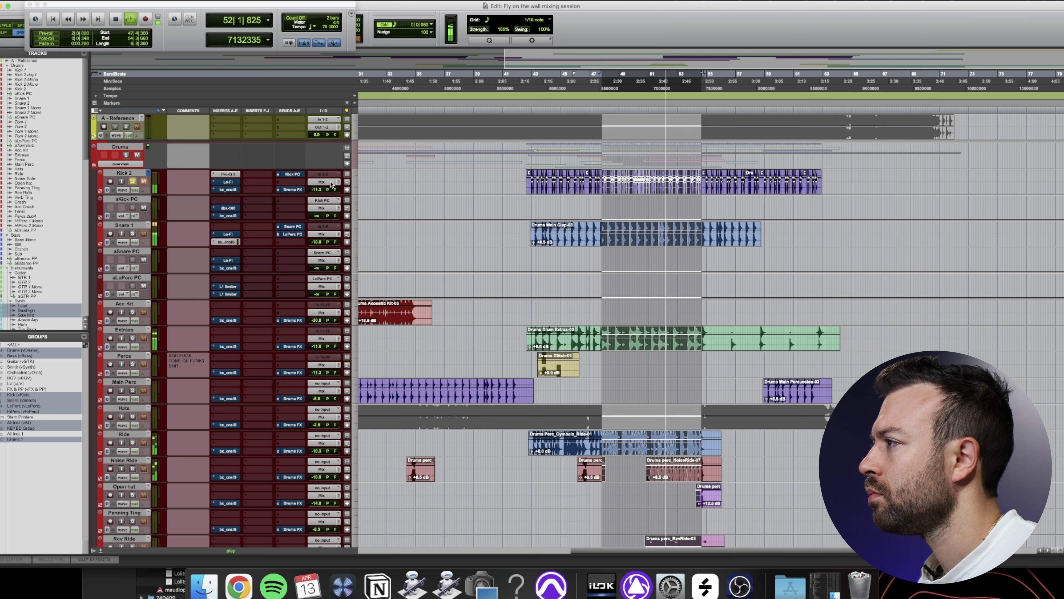
Insert FabFilter Pro-Q 3 (stereo) in the first insert slot of the aKick PC track and close its window
{"action": "left_click", "coordinate": [235, 200]}
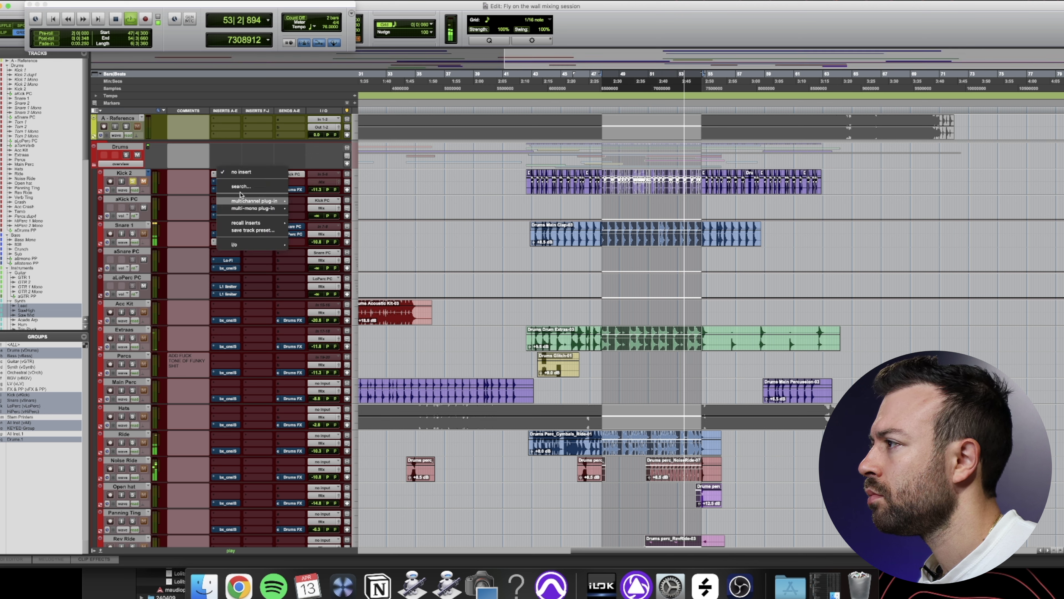
{"action": "left_click", "coordinate": [242, 187]}
{"action": "type", "text": "pro-q"}
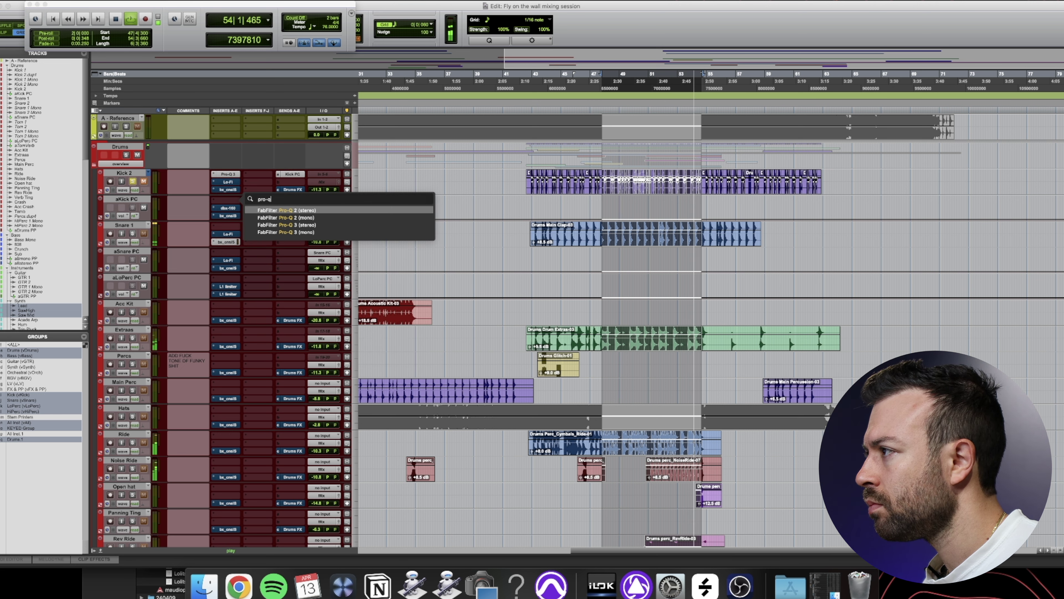
{"action": "key", "text": "Down"}
{"action": "key", "text": "Down"}
{"action": "key", "text": "Return"}
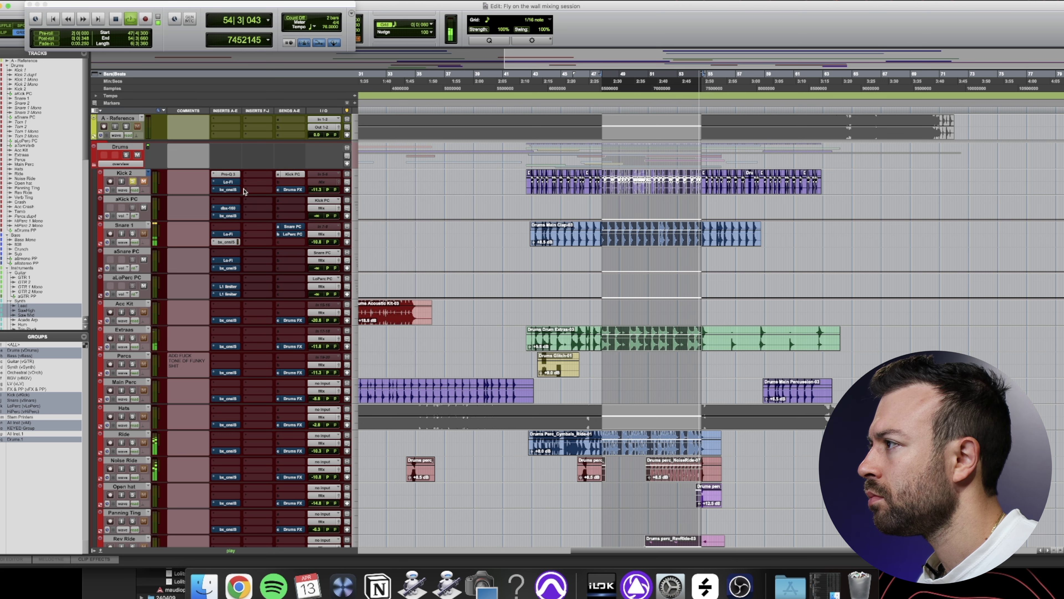
{"action": "left_click", "coordinate": [243, 154]}
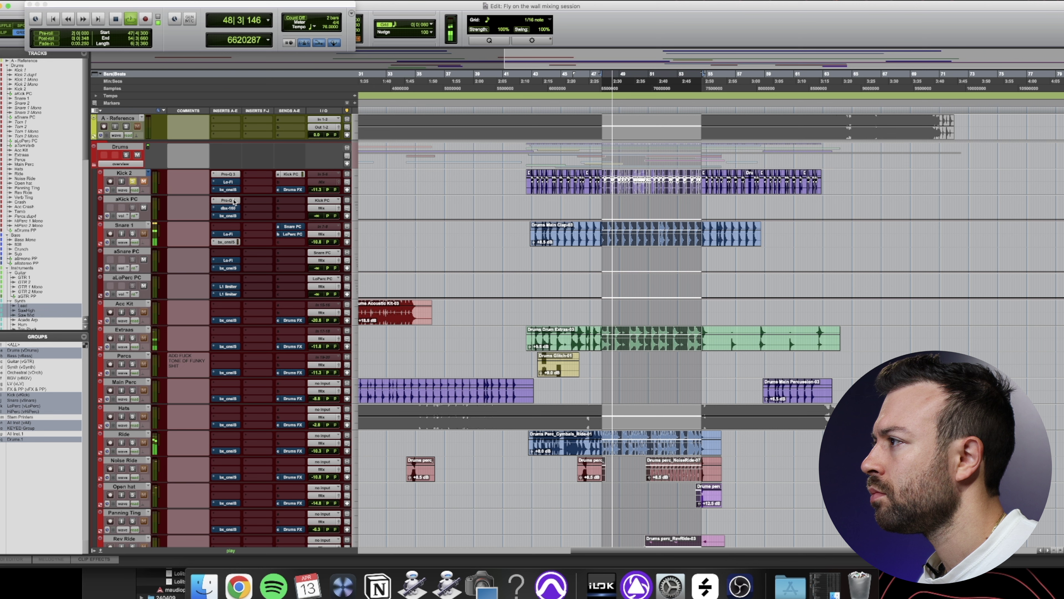
Switch the expander to Gate in the aKick PC track's bx_console SSL 4000 E and adjust its range and threshold
{"action": "left_click", "coordinate": [227, 216]}
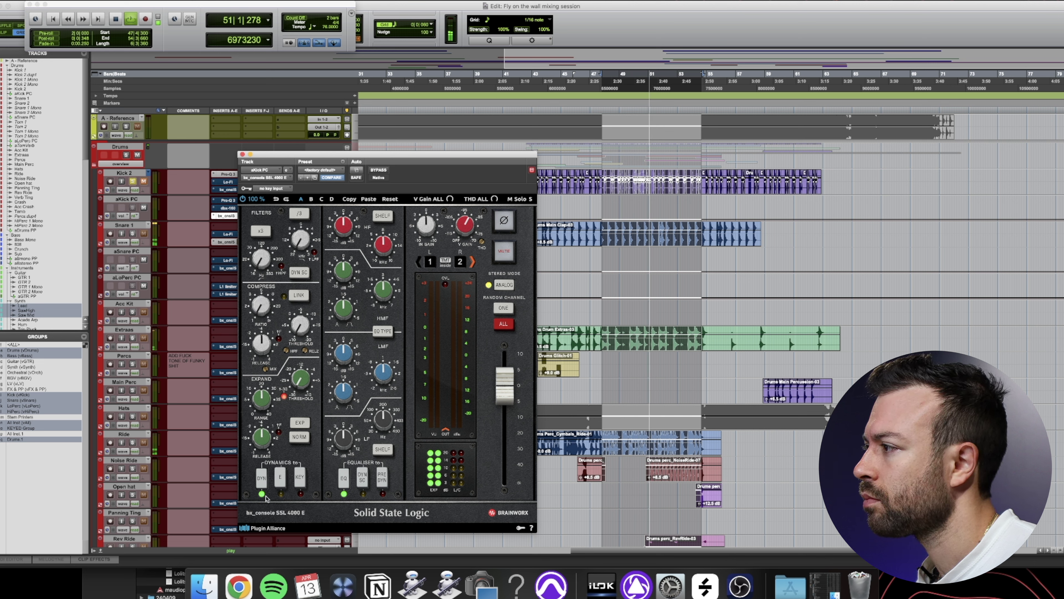
{"action": "left_click", "coordinate": [300, 422]}
{"action": "mouse_move", "coordinate": [258, 402]}
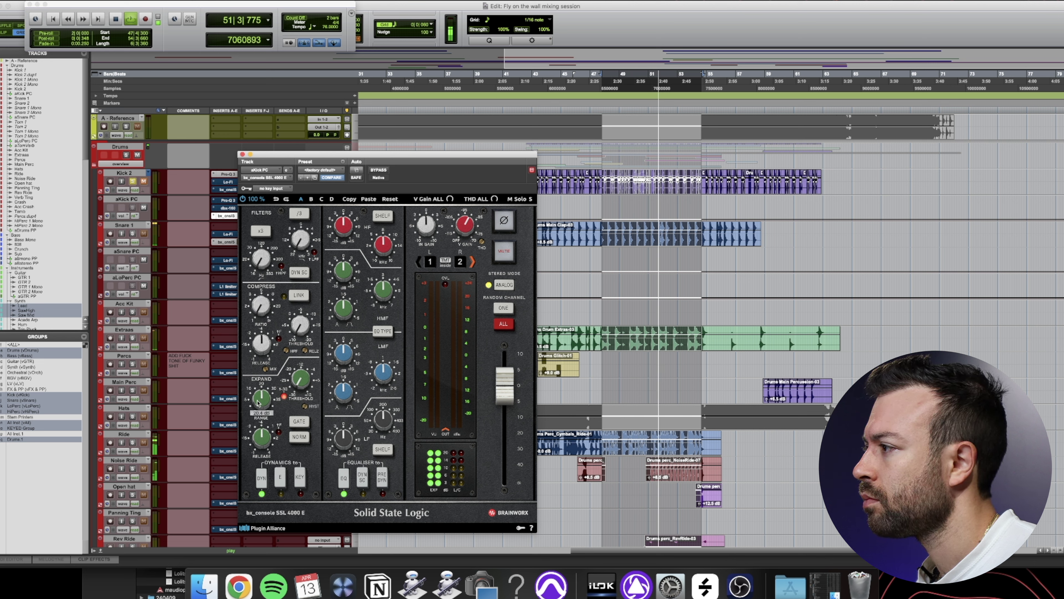
{"action": "left_click_drag", "start_coordinate": [257, 403], "coordinate": [308, 327]}
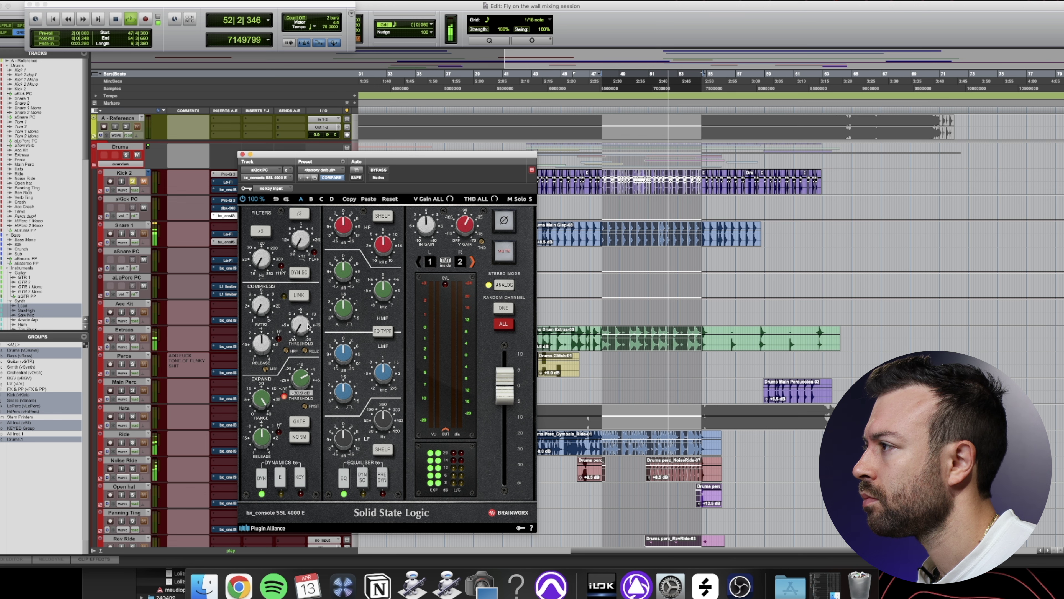
Reset the aKick PC volume to its default level, then bypass bx_console and toggle Kick 2's mute to compare the sound
{"action": "left_click_drag", "start_coordinate": [375, 155], "coordinate": [252, 268]}
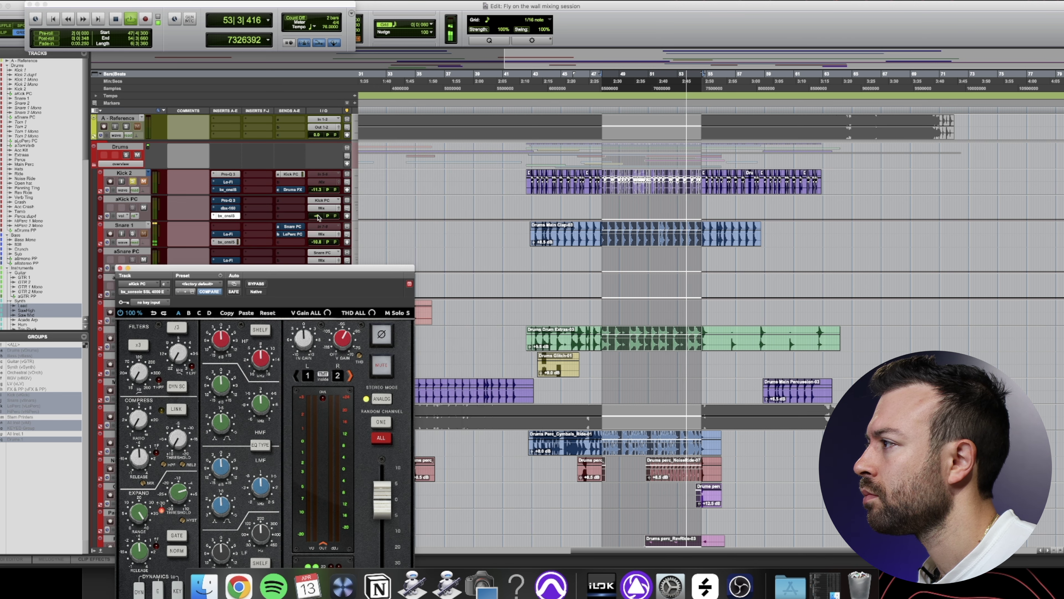
{"action": "left_click", "coordinate": [318, 216], "text": "alt"}
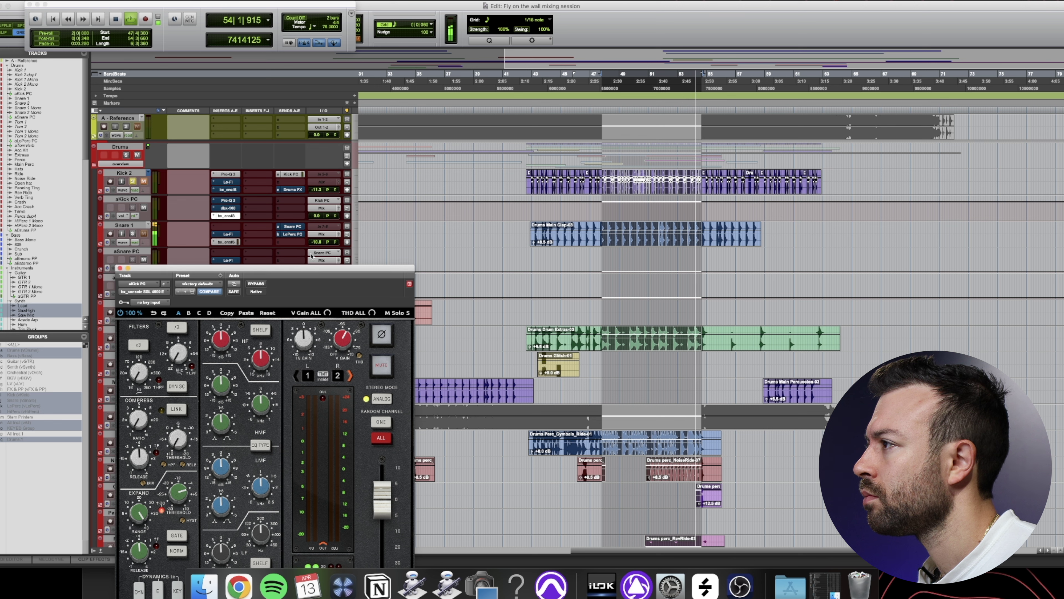
{"action": "left_click", "coordinate": [250, 283]}
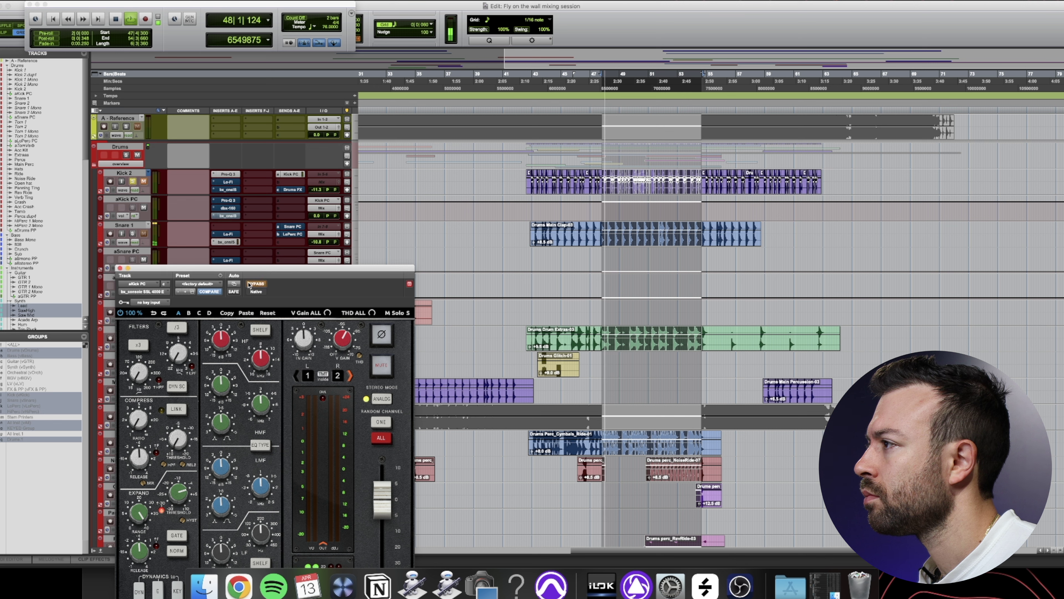
{"action": "left_click", "coordinate": [144, 181]}
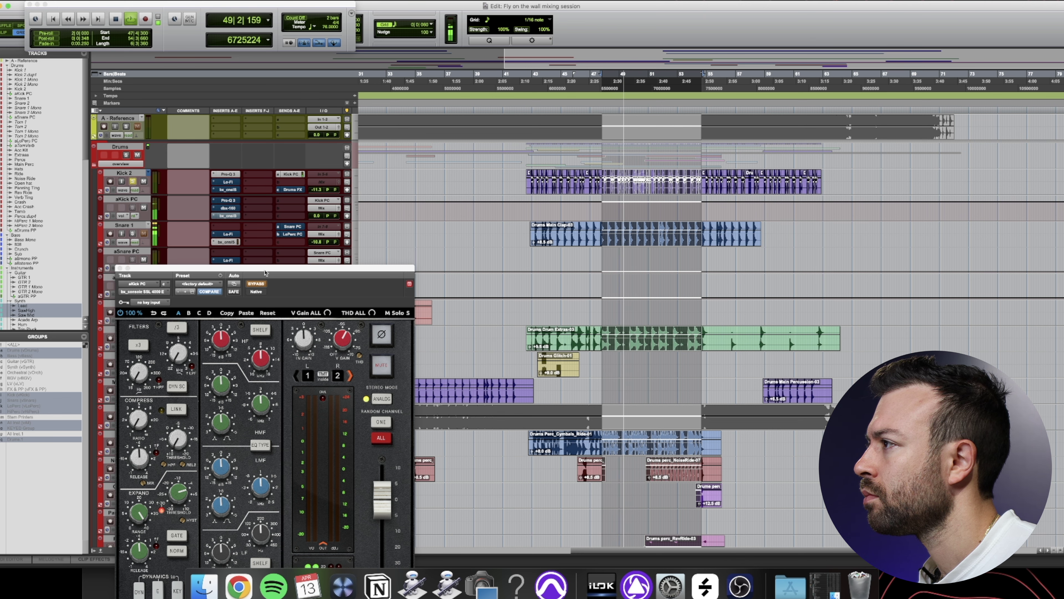
Re-engage bx_console SSL 4000 E on the aKick PC track and fine-tune its gate threshold
{"action": "left_click_drag", "start_coordinate": [263, 268], "coordinate": [348, 130]}
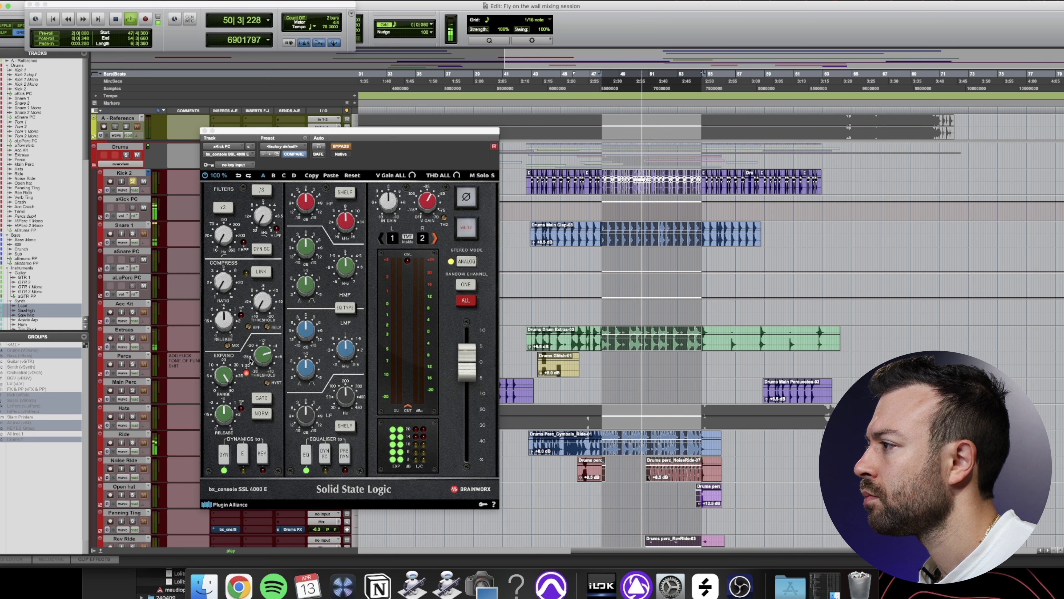
{"action": "left_click_drag", "start_coordinate": [263, 356], "coordinate": [258, 374]}
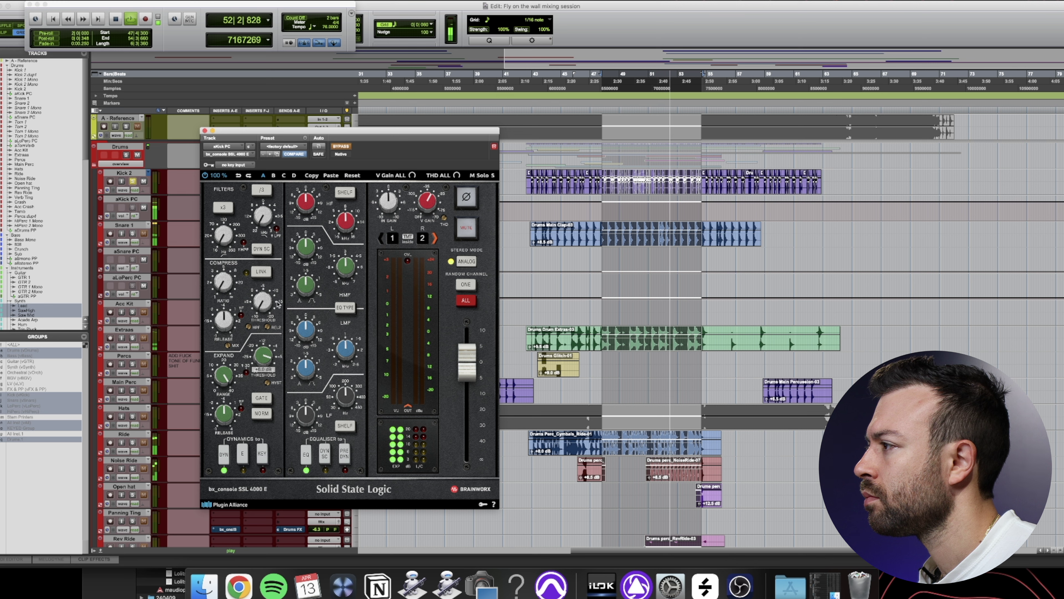
{"action": "left_click", "coordinate": [262, 400]}
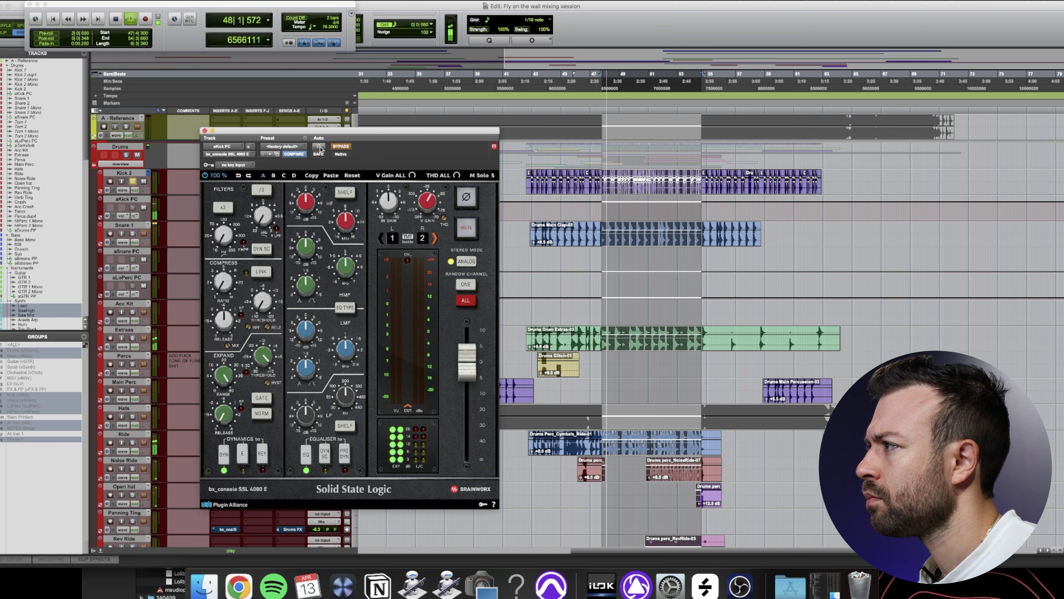
{"action": "left_click_drag", "start_coordinate": [319, 132], "coordinate": [415, 152]}
{"action": "left_click", "coordinate": [434, 166]}
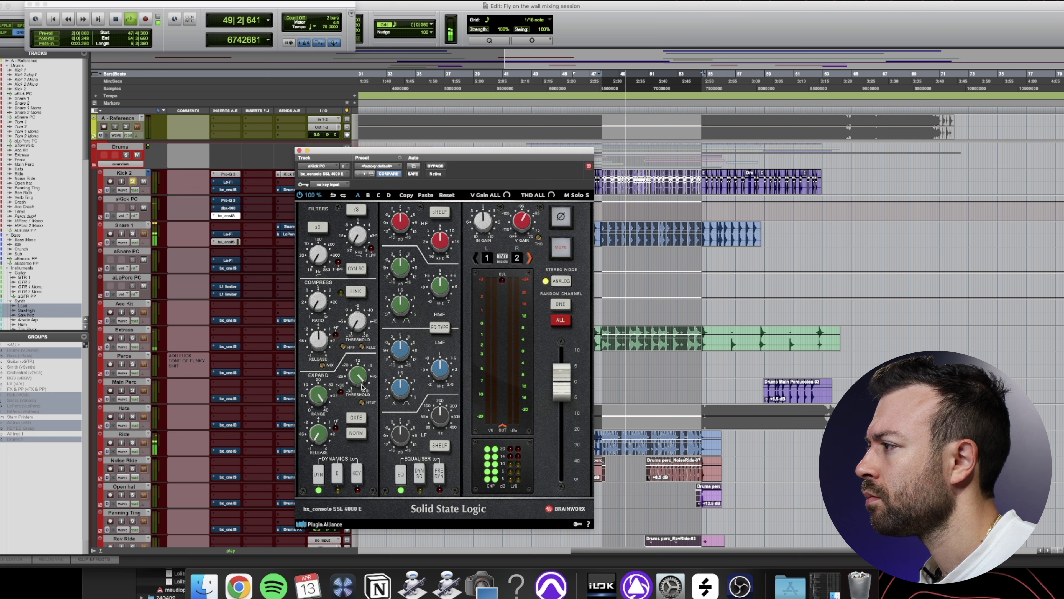
{"action": "left_click_drag", "start_coordinate": [357, 376], "coordinate": [355, 410]}
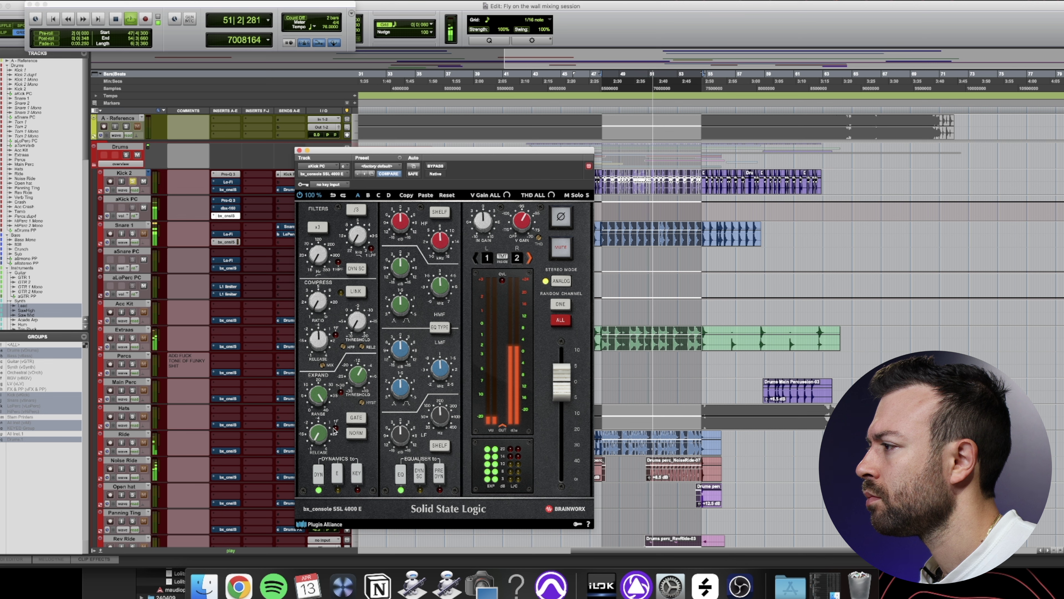
{"action": "left_click_drag", "start_coordinate": [364, 384], "coordinate": [366, 380]}
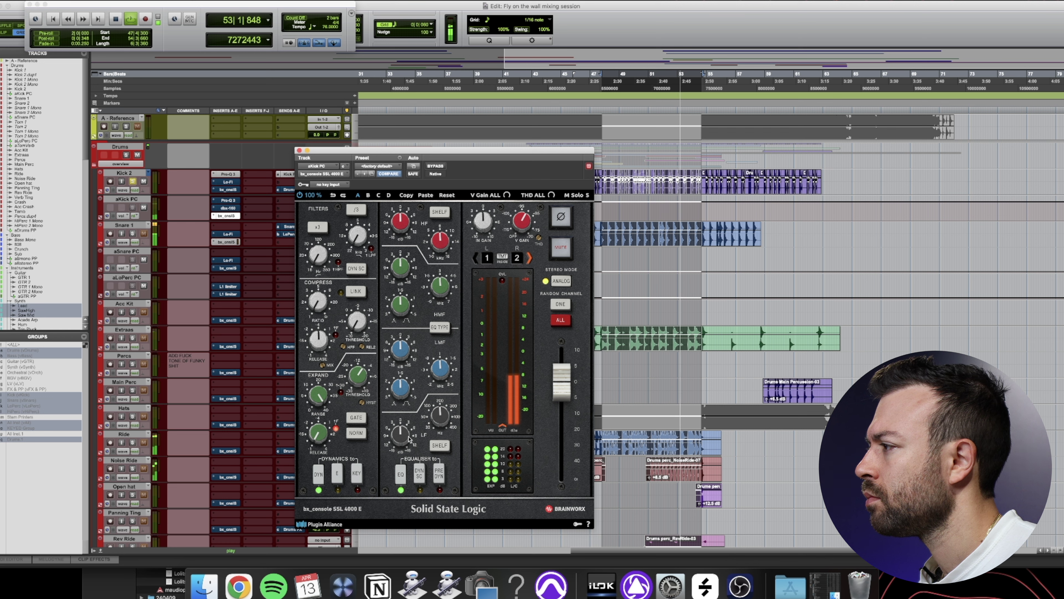
Shape the aKick PC EQ in bx_console SSL 4000 E with a bell-shaped LF band and adjusted LMF band, then close the plug-in
{"action": "left_click_drag", "start_coordinate": [409, 438], "coordinate": [440, 445]}
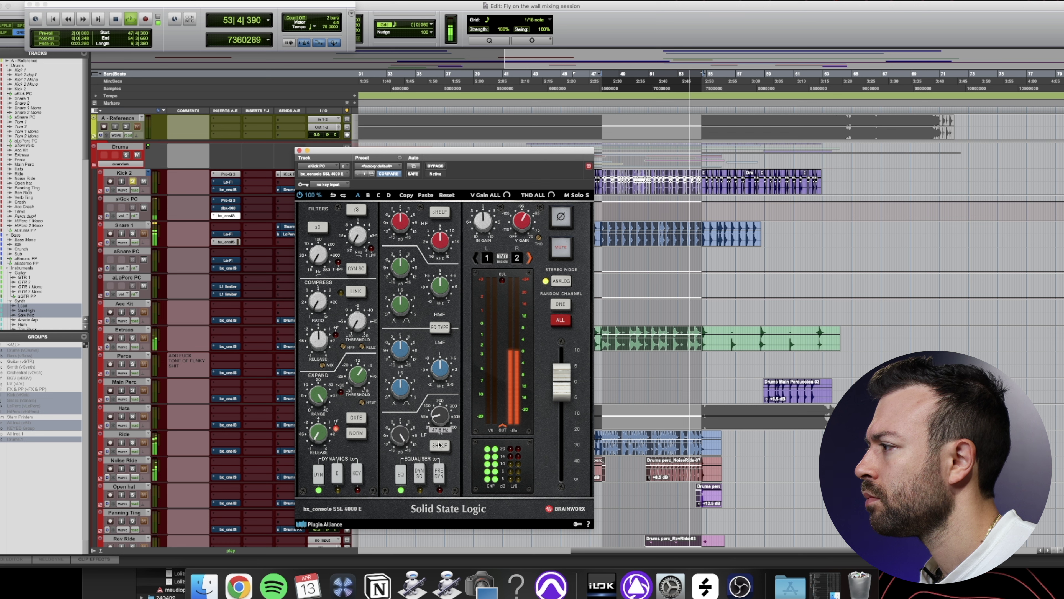
{"action": "left_click", "coordinate": [439, 444]}
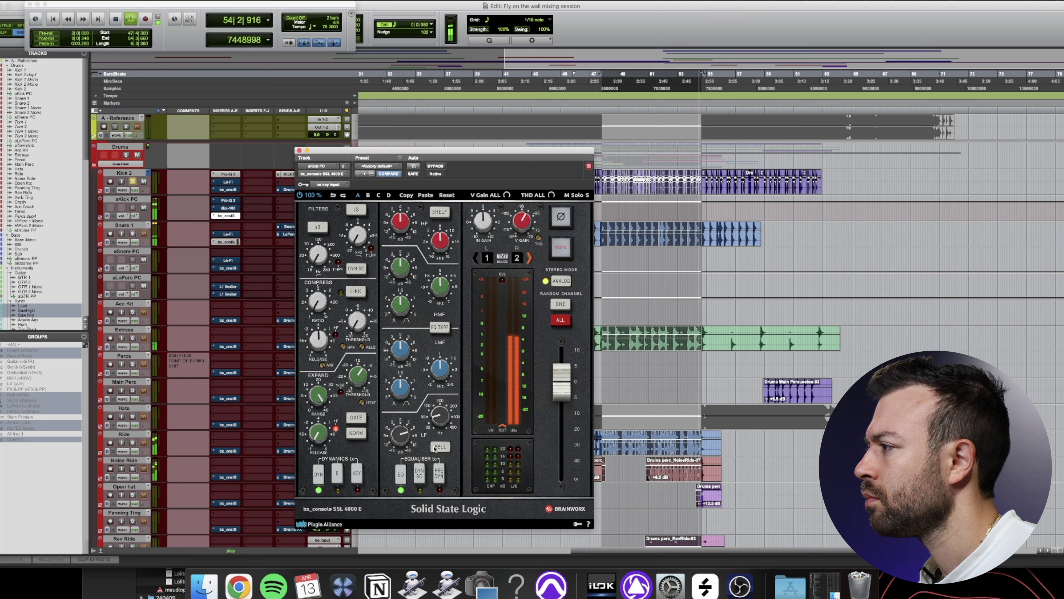
{"action": "left_click_drag", "start_coordinate": [440, 424], "coordinate": [442, 424]}
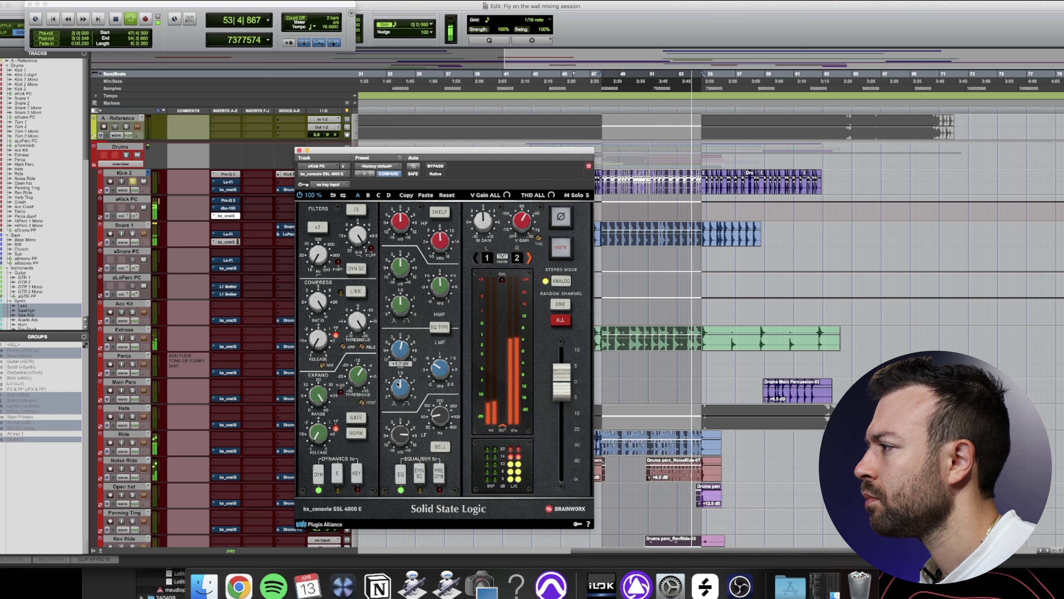
{"action": "left_click_drag", "start_coordinate": [399, 383], "coordinate": [400, 365]}
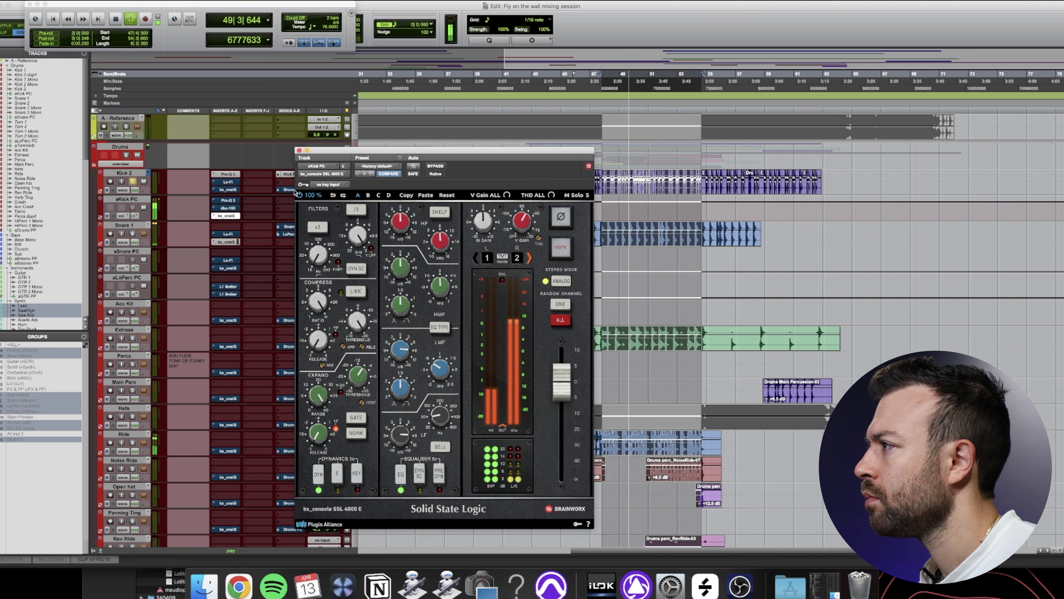
{"action": "left_click", "coordinate": [300, 150]}
Rebalance the Snare 1 volume and lower the aKick PC volume to about -13.2 dB
{"action": "left_click", "coordinate": [314, 245]}
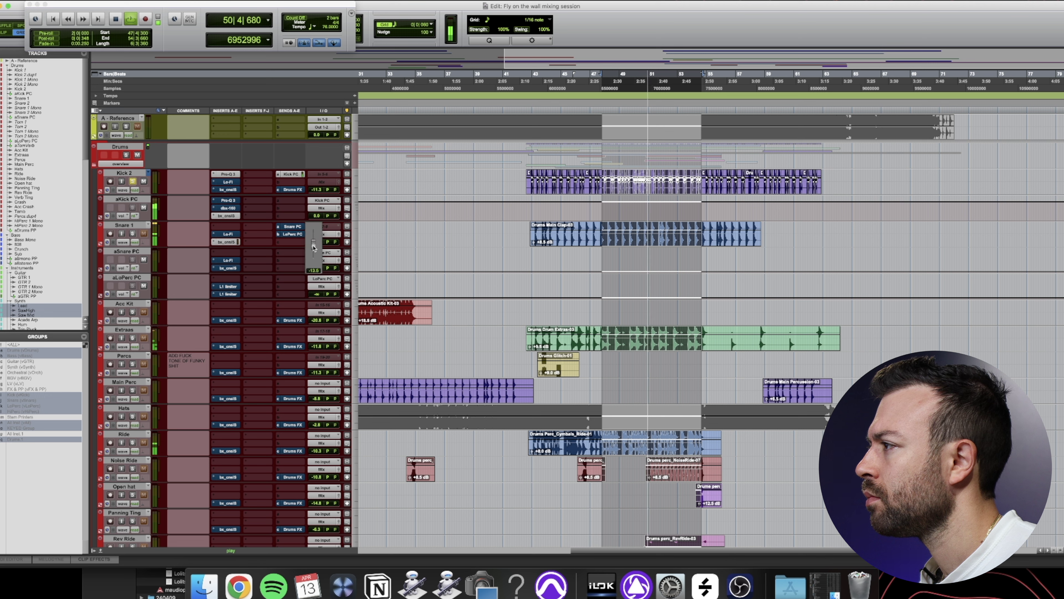
{"action": "left_click_drag", "start_coordinate": [314, 247], "coordinate": [322, 257]}
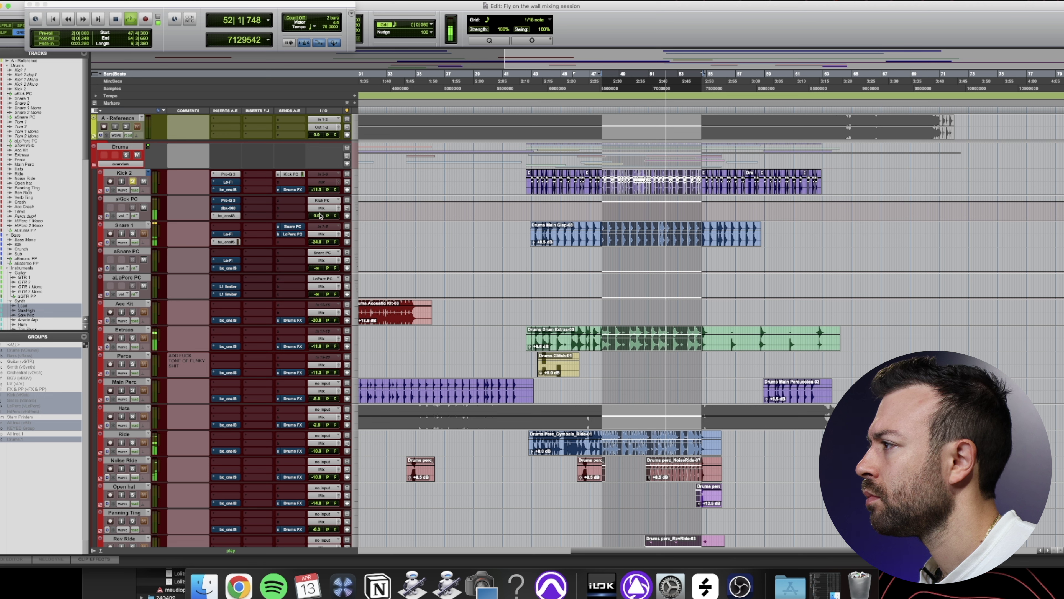
{"action": "left_click_drag", "start_coordinate": [314, 214], "coordinate": [315, 223]}
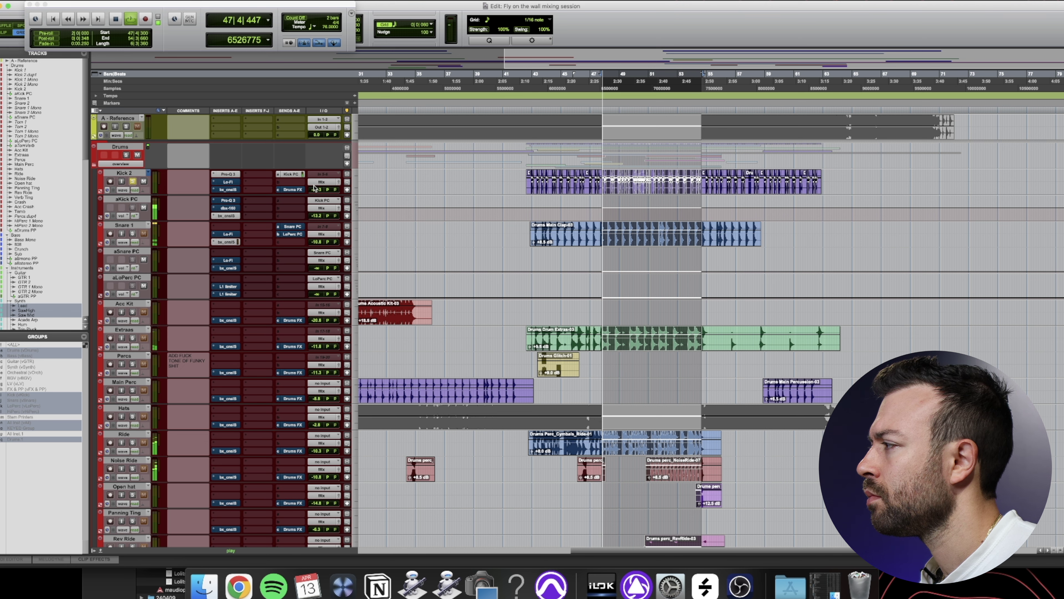
Turn off the solo on Kick 2 to hear it within the full mix
{"action": "scroll", "coordinate": [257, 302], "scroll_direction": "down", "scroll_amount": 3}
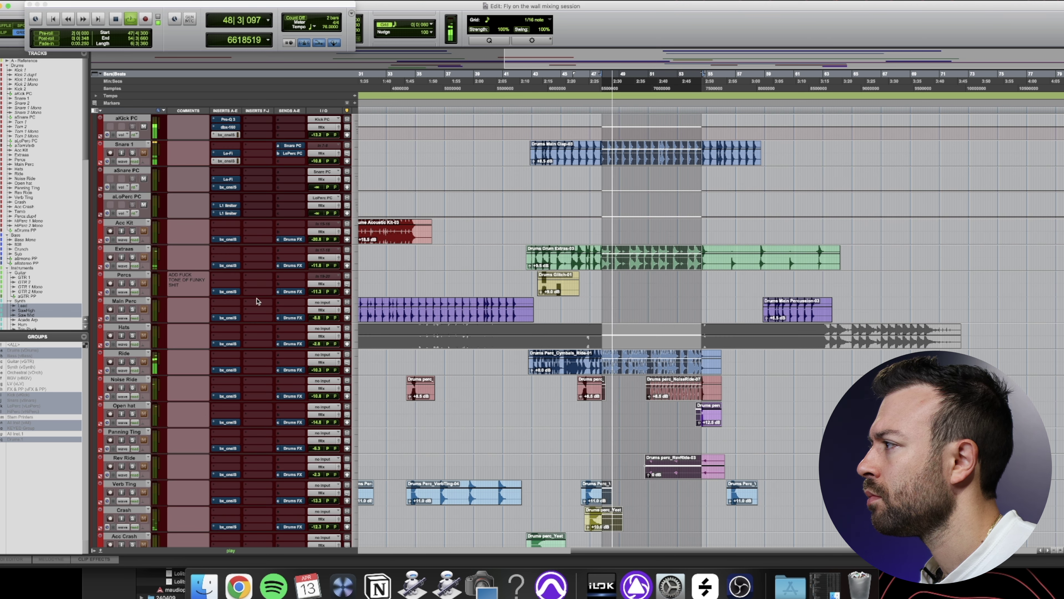
{"action": "scroll", "coordinate": [253, 297], "scroll_direction": "up", "scroll_amount": 2}
{"action": "scroll", "coordinate": [253, 296], "scroll_direction": "down", "scroll_amount": 2}
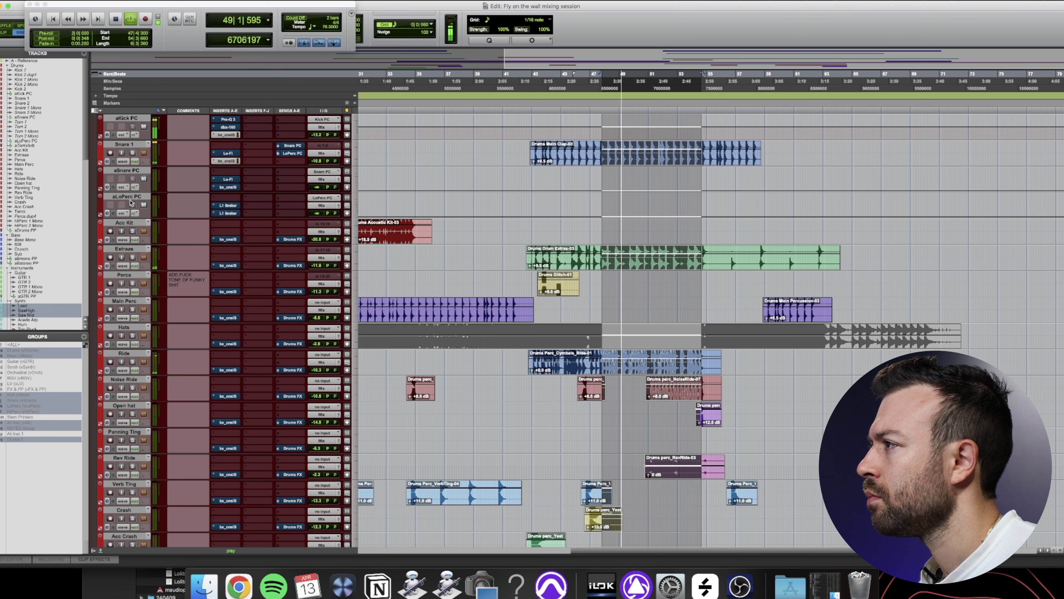
{"action": "scroll", "coordinate": [138, 190], "scroll_direction": "up", "scroll_amount": 3}
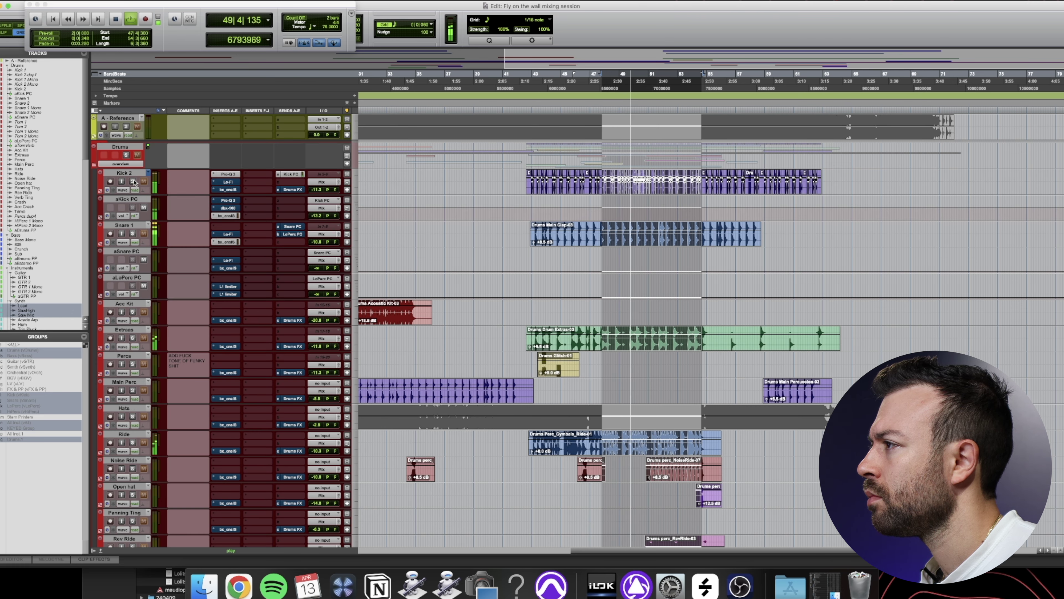
{"action": "left_click", "coordinate": [134, 183]}
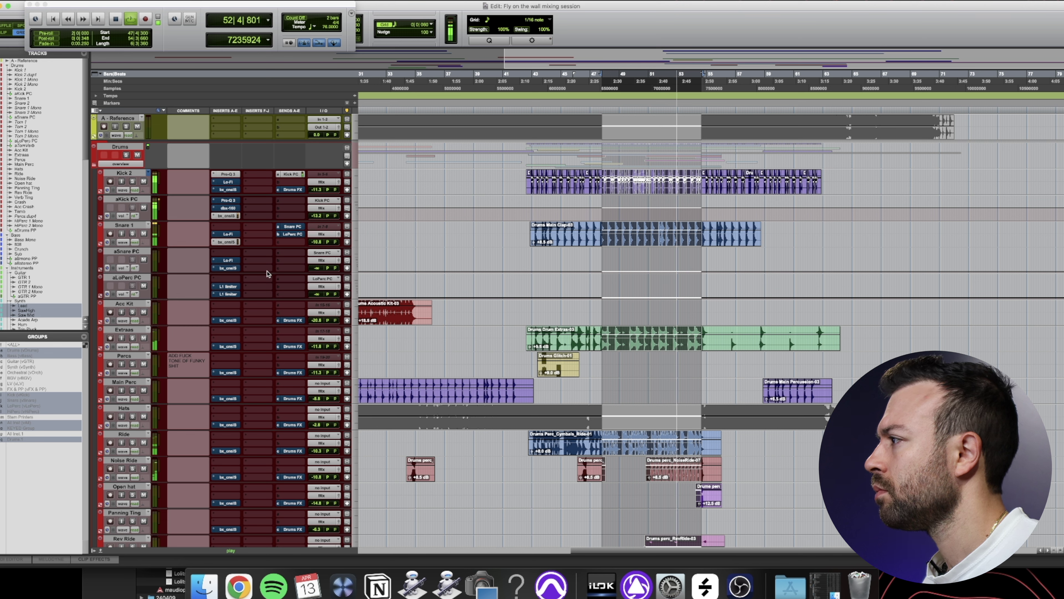
Switch to the Mix window, check the Master track's loudness in Insight 2 and close the meter
{"action": "key", "text": "super+equal"}
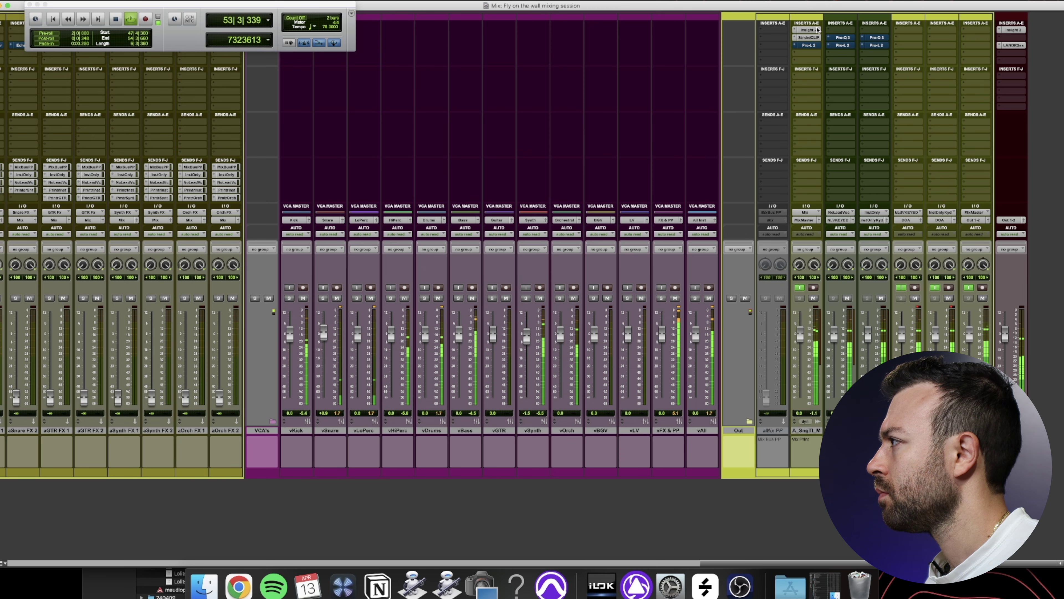
{"action": "left_click", "coordinate": [814, 30]}
{"action": "left_click", "coordinate": [1018, 30]}
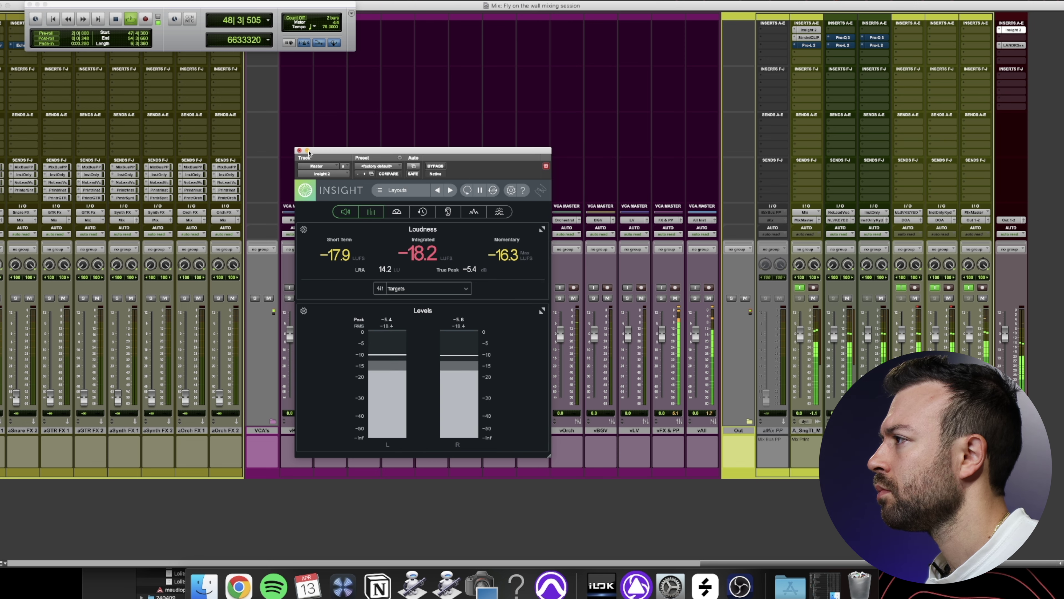
{"action": "left_click", "coordinate": [298, 150]}
Inspect StandardCLIP on the mix print track, close it and return to the Edit window
{"action": "left_click", "coordinate": [817, 37]}
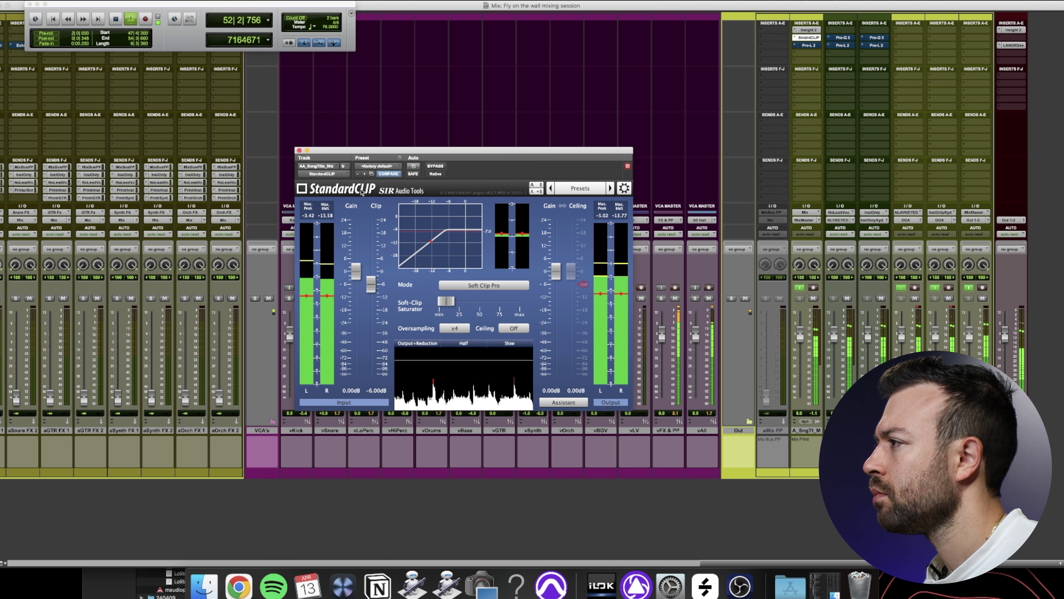
{"action": "left_click", "coordinate": [307, 150]}
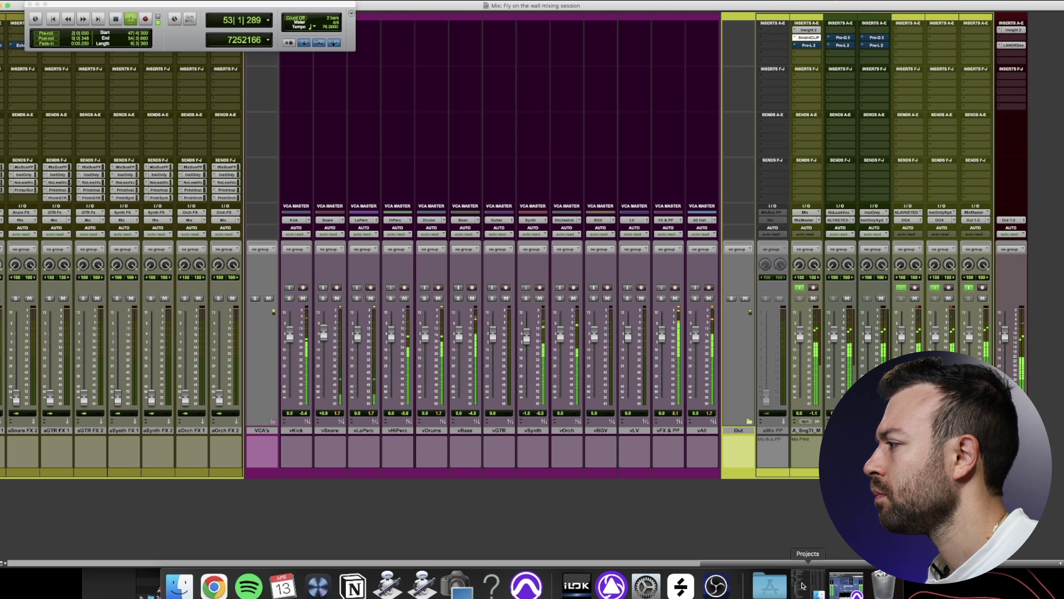
{"action": "left_click", "coordinate": [843, 585]}
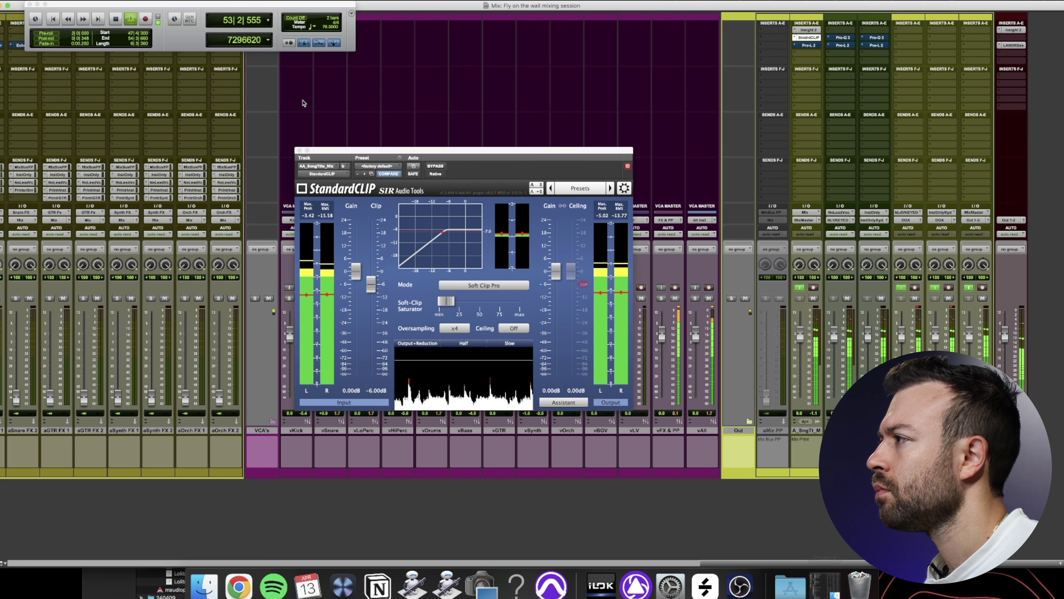
{"action": "left_click", "coordinate": [299, 151]}
{"action": "key", "text": "super+equal"}
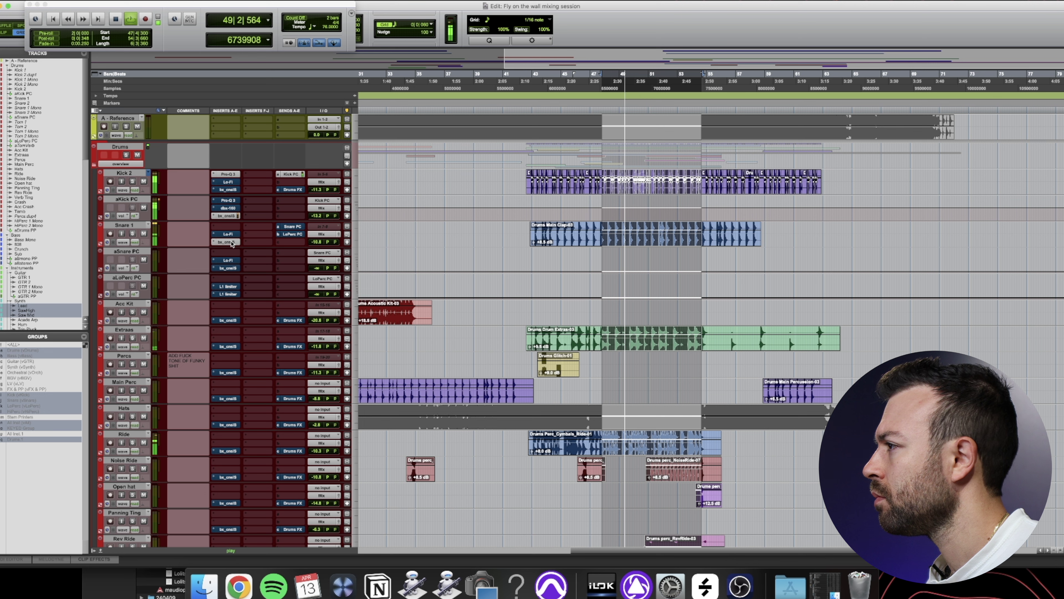
Lower the Snare 1 volume to -12.2 dB
{"action": "left_click", "coordinate": [317, 242]}
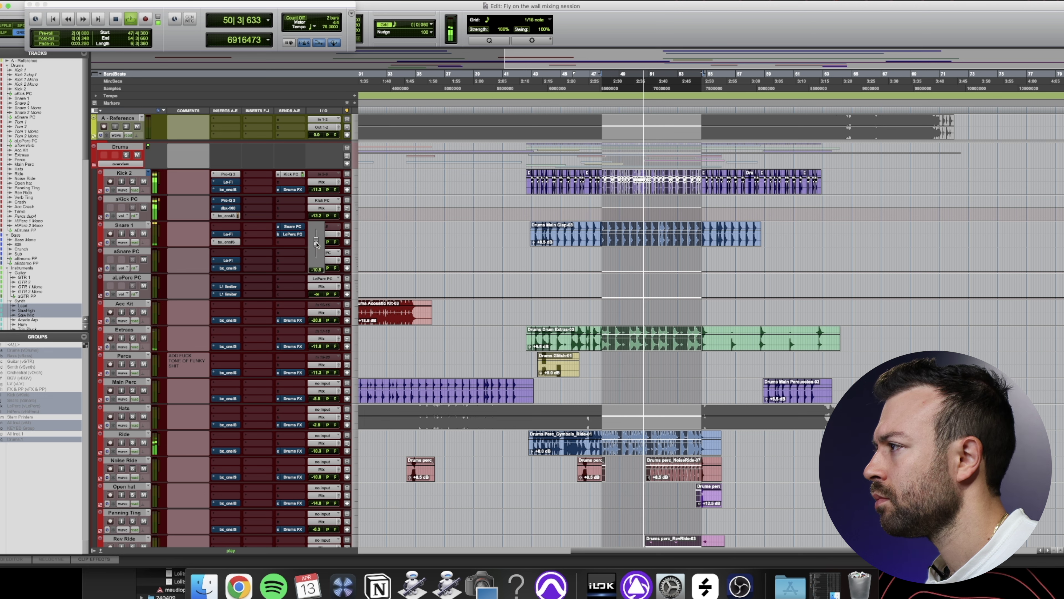
{"action": "left_click_drag", "start_coordinate": [317, 246], "coordinate": [320, 254]}
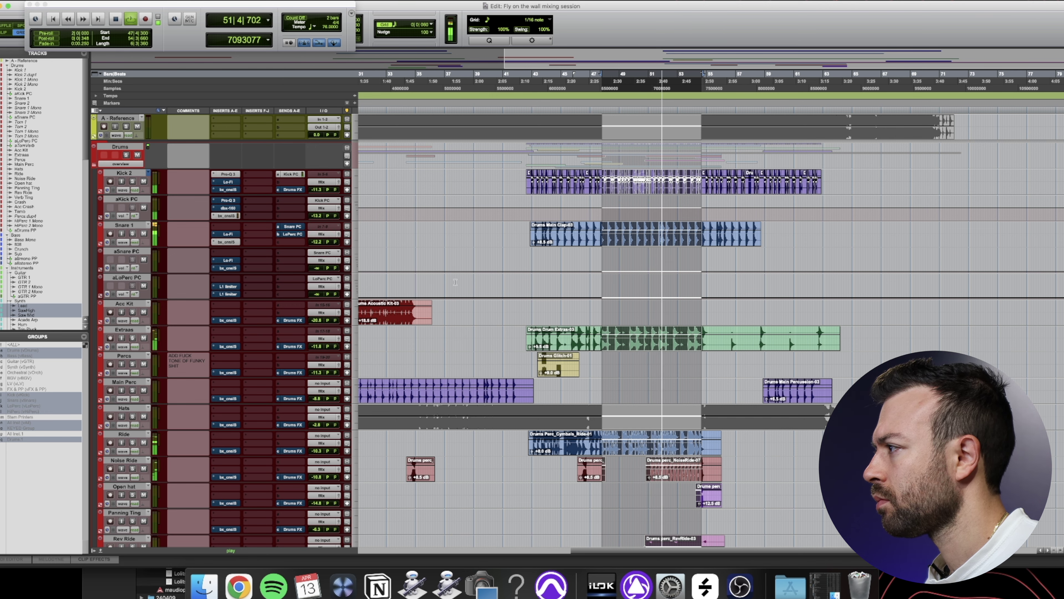
{"action": "scroll", "coordinate": [455, 282], "scroll_direction": "down", "scroll_amount": 20}
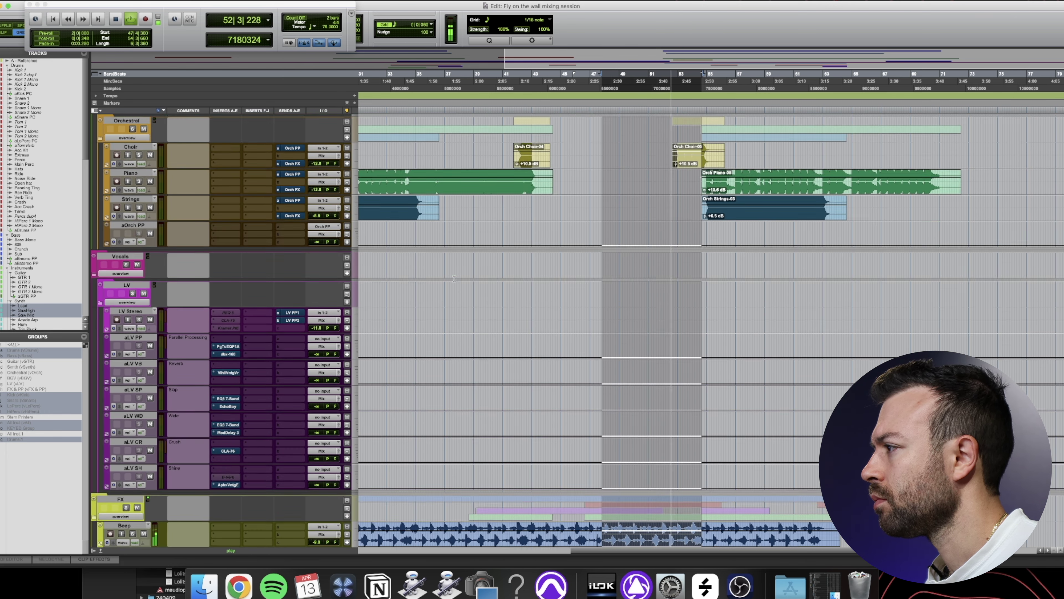
{"action": "scroll", "coordinate": [454, 278], "scroll_direction": "down", "scroll_amount": 5}
{"action": "scroll", "coordinate": [454, 278], "scroll_direction": "up", "scroll_amount": 15}
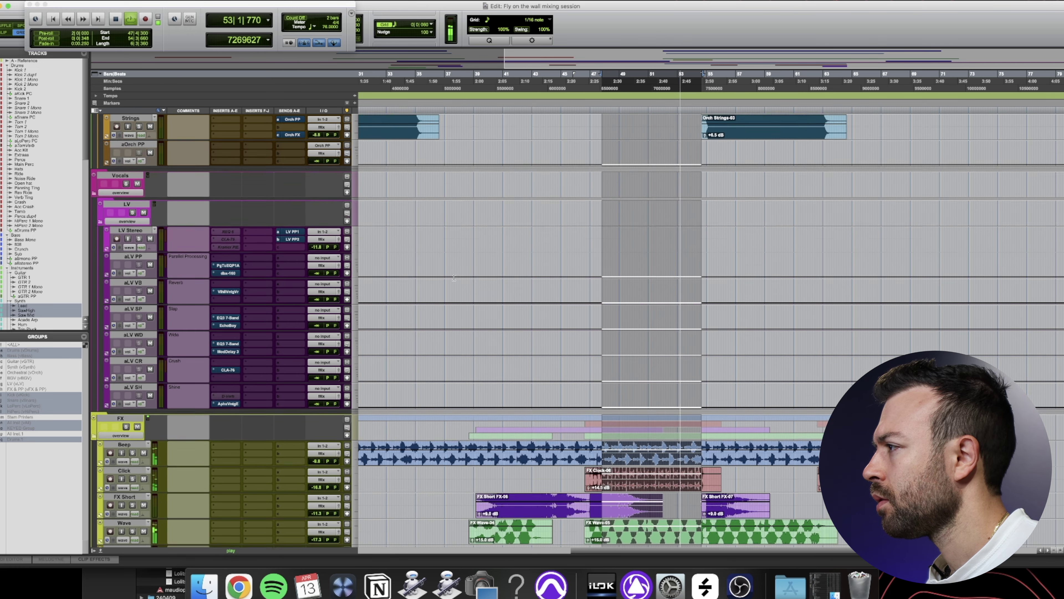
{"action": "scroll", "coordinate": [451, 274], "scroll_direction": "up", "scroll_amount": 15}
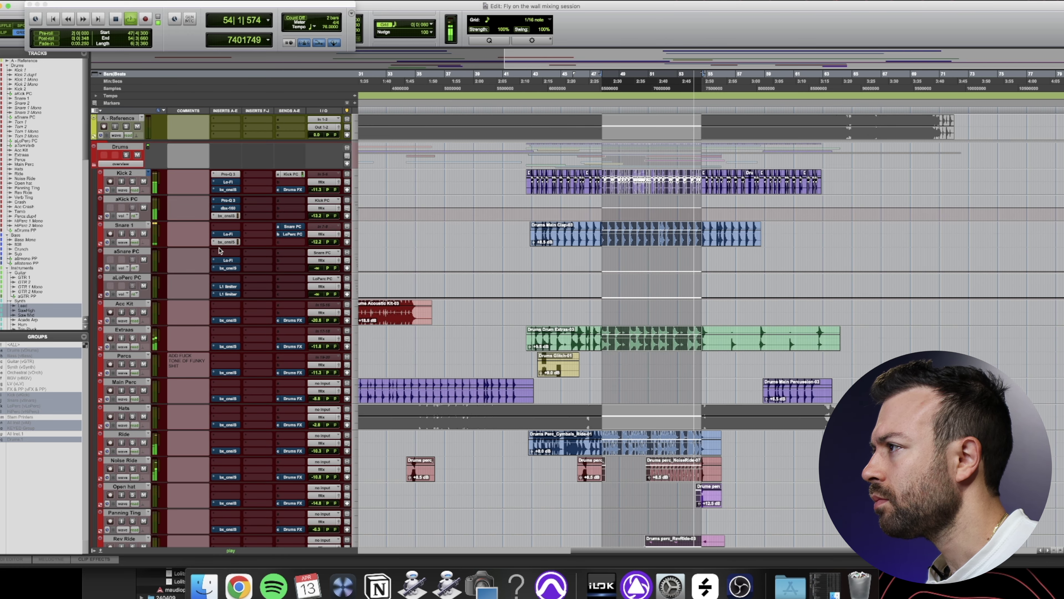
Solo the Kick 2 track and the Click track in the FX group, then adjust the Click volume
{"action": "left_click", "coordinate": [133, 181]}
{"action": "scroll", "coordinate": [133, 190], "scroll_direction": "down", "scroll_amount": 10}
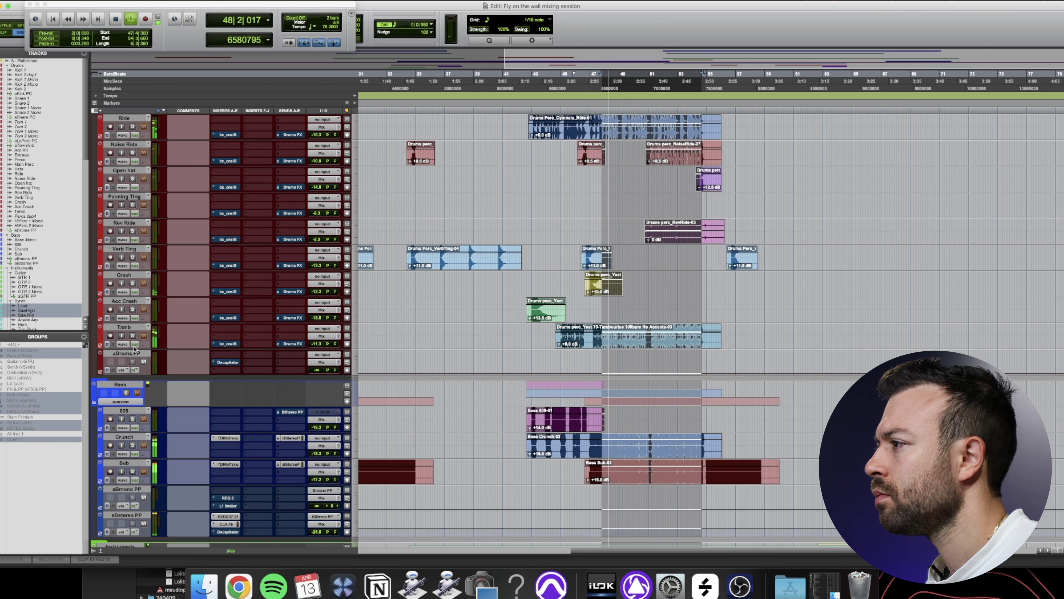
{"action": "scroll", "coordinate": [161, 377], "scroll_direction": "down", "scroll_amount": 8}
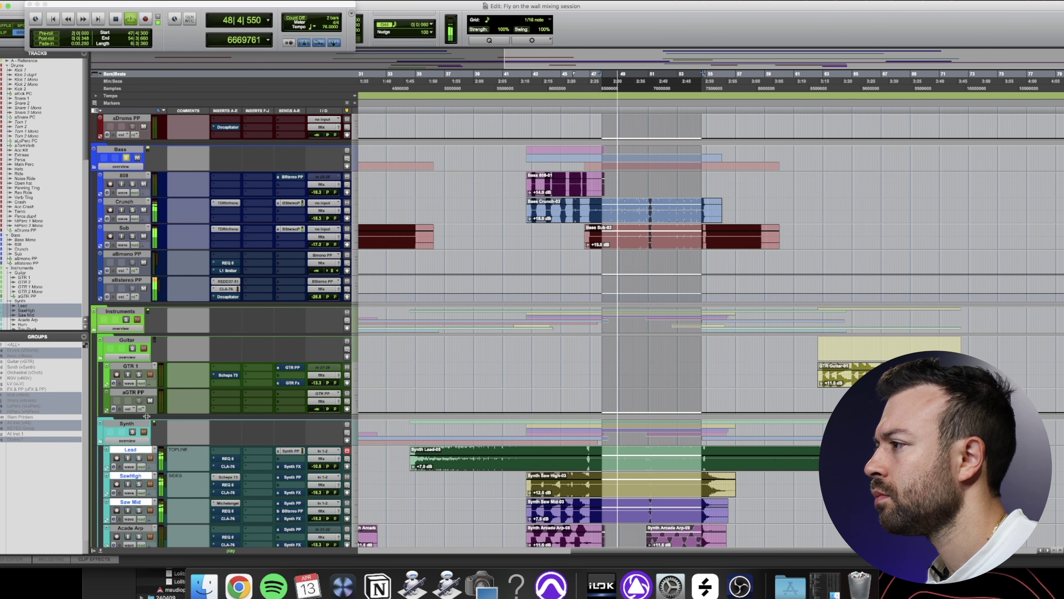
{"action": "scroll", "coordinate": [270, 423], "scroll_direction": "down", "scroll_amount": 10}
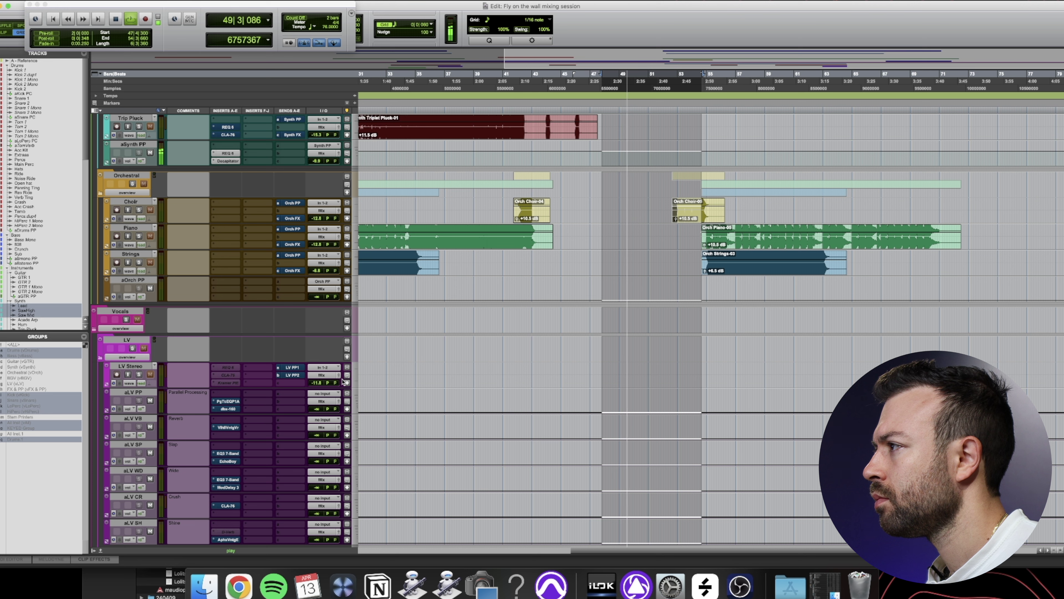
{"action": "scroll", "coordinate": [374, 343], "scroll_direction": "down", "scroll_amount": 5}
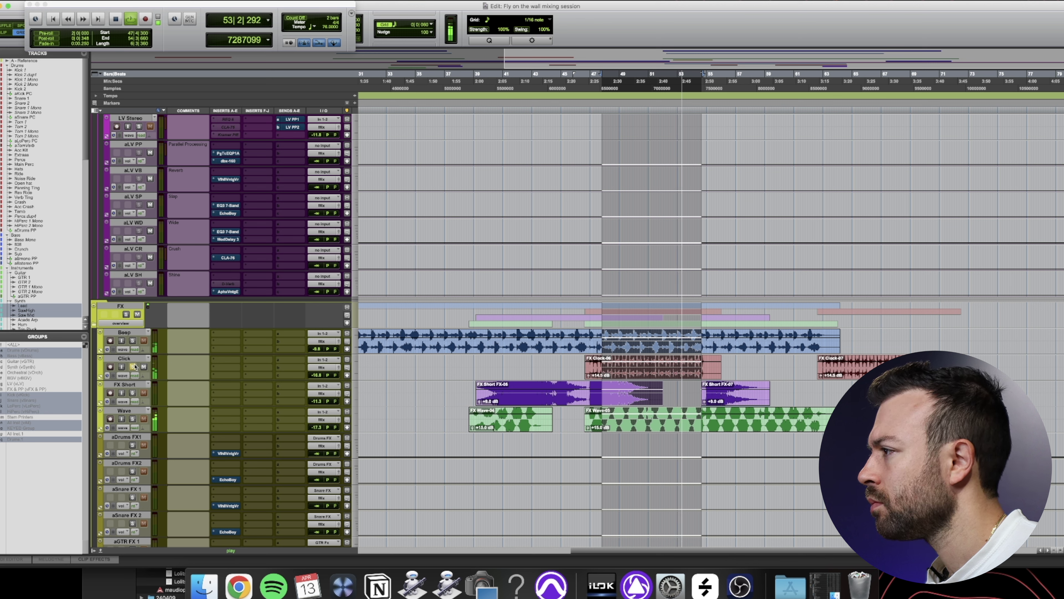
{"action": "left_click", "coordinate": [315, 377]}
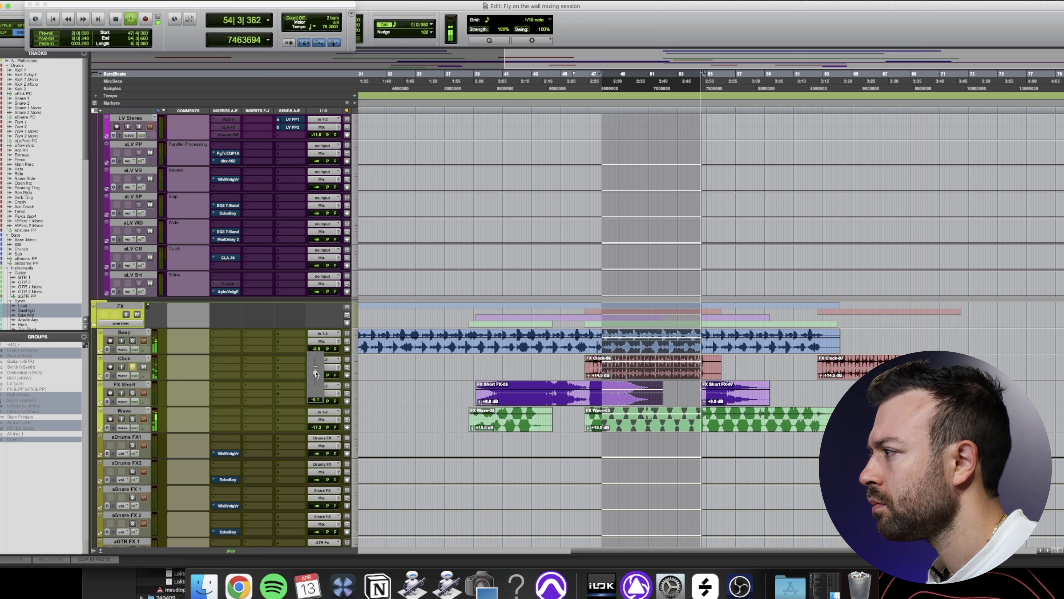
{"action": "left_click_drag", "start_coordinate": [316, 373], "coordinate": [317, 372]}
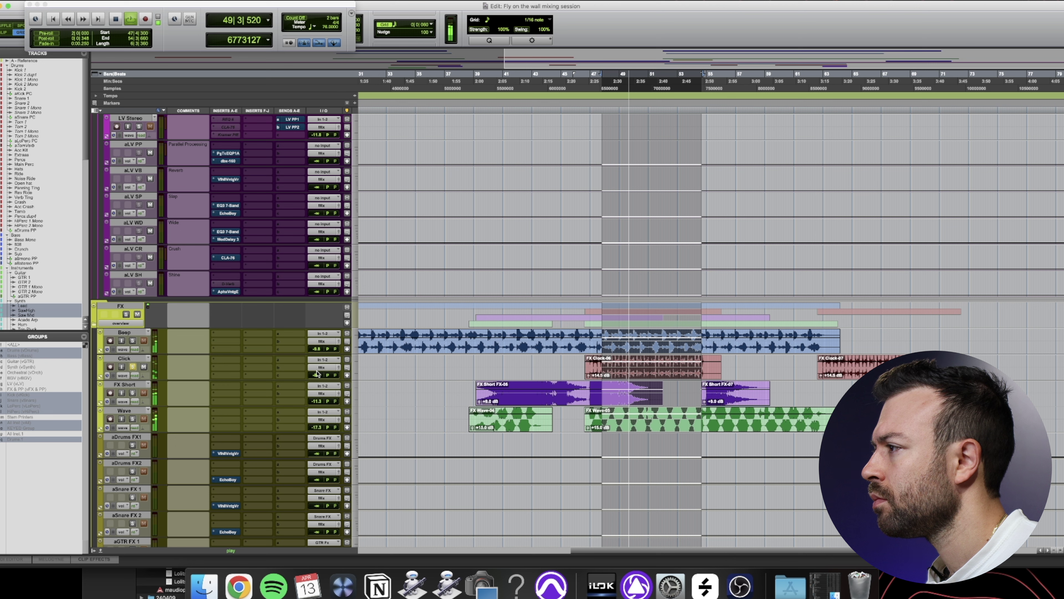
Insert SSLGChannel (stereo) in the first insert slot of the Click track
{"action": "left_click", "coordinate": [233, 353]}
{"action": "left_click", "coordinate": [233, 353]}
{"action": "type", "text": "ssl"}
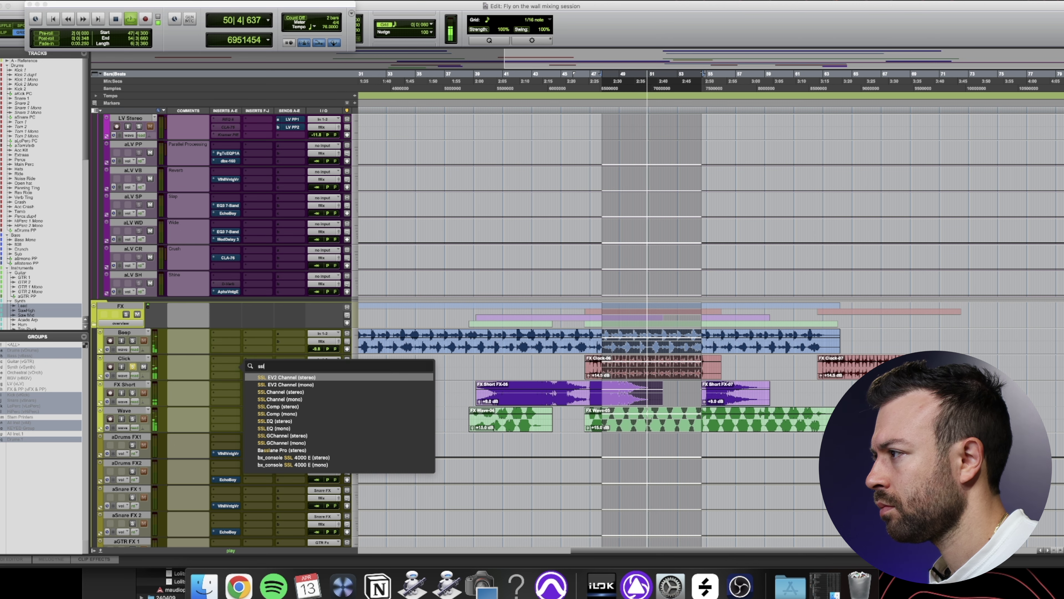
{"action": "left_click", "coordinate": [281, 437]}
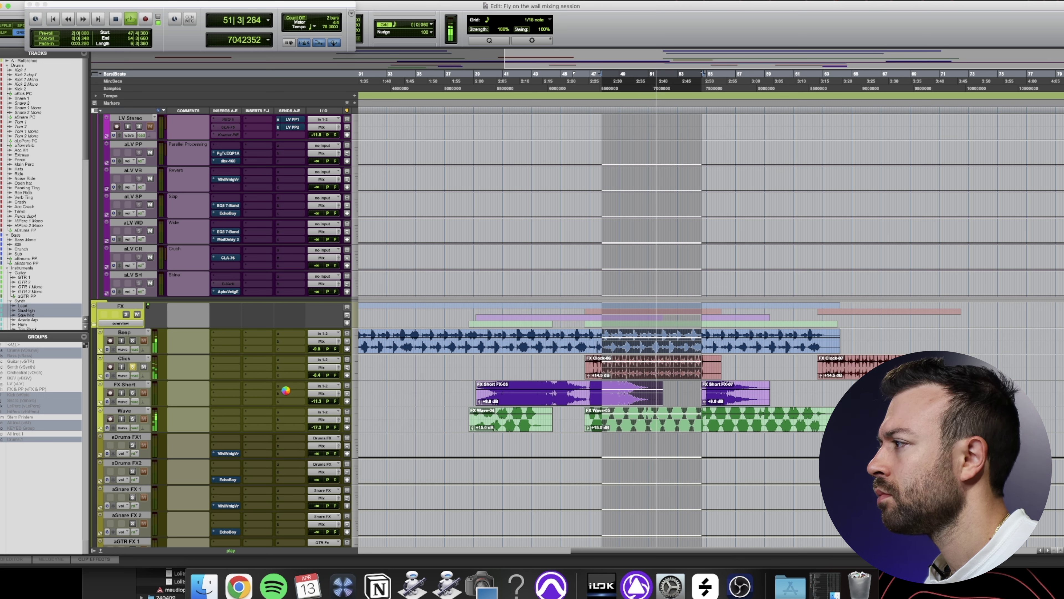
Replace the SSLGChannel insert on the Click track with bx_console SSL 4000 E (stereo)
{"action": "scroll", "coordinate": [256, 330], "scroll_direction": "up", "scroll_amount": 15}
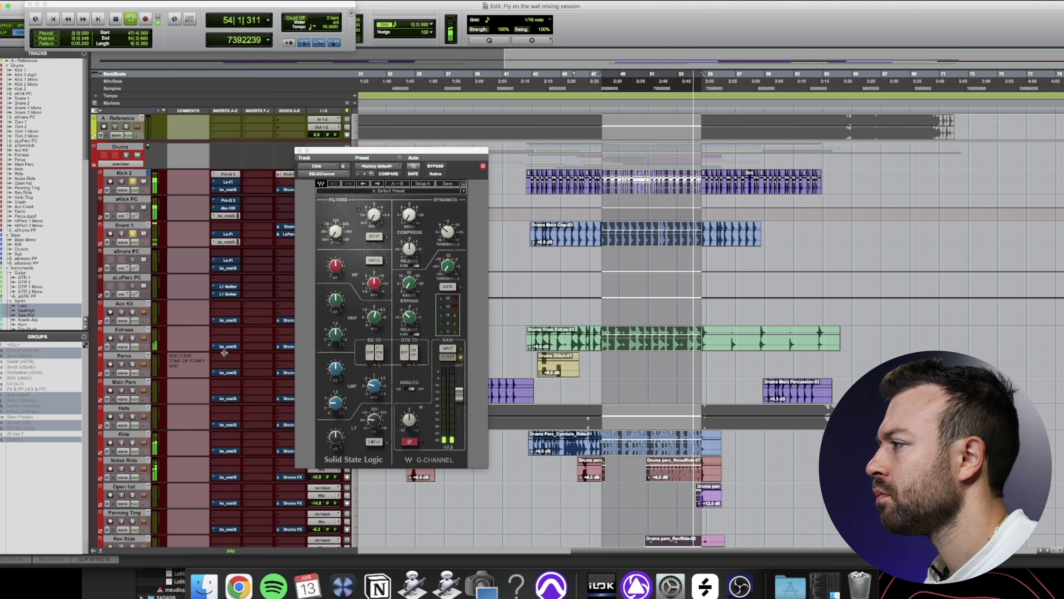
{"action": "scroll", "coordinate": [224, 354], "scroll_direction": "down", "scroll_amount": 10}
{"action": "scroll", "coordinate": [224, 354], "scroll_direction": "down", "scroll_amount": 15}
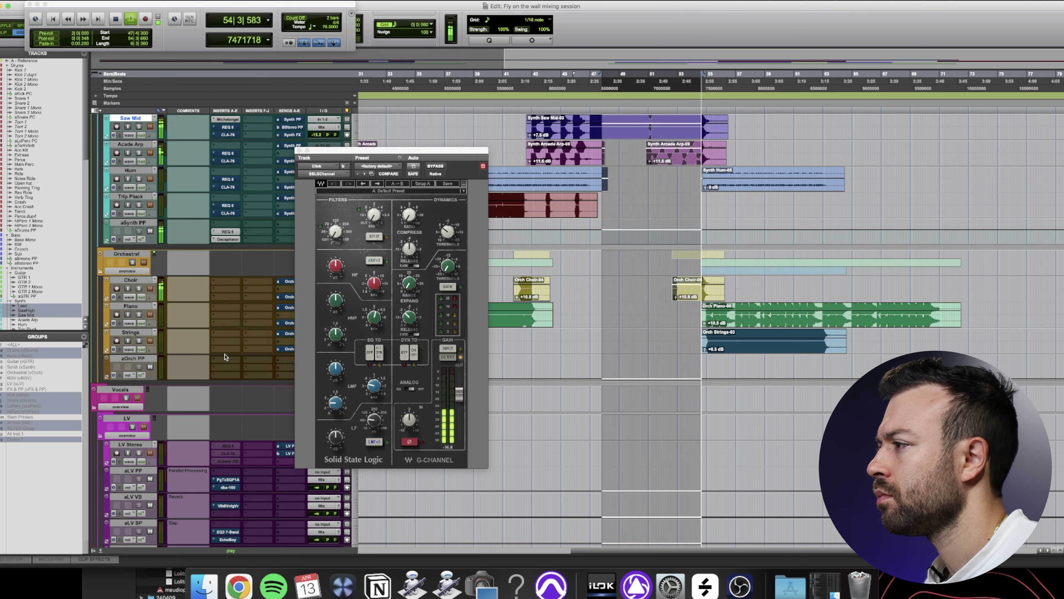
{"action": "scroll", "coordinate": [225, 356], "scroll_direction": "down", "scroll_amount": 10}
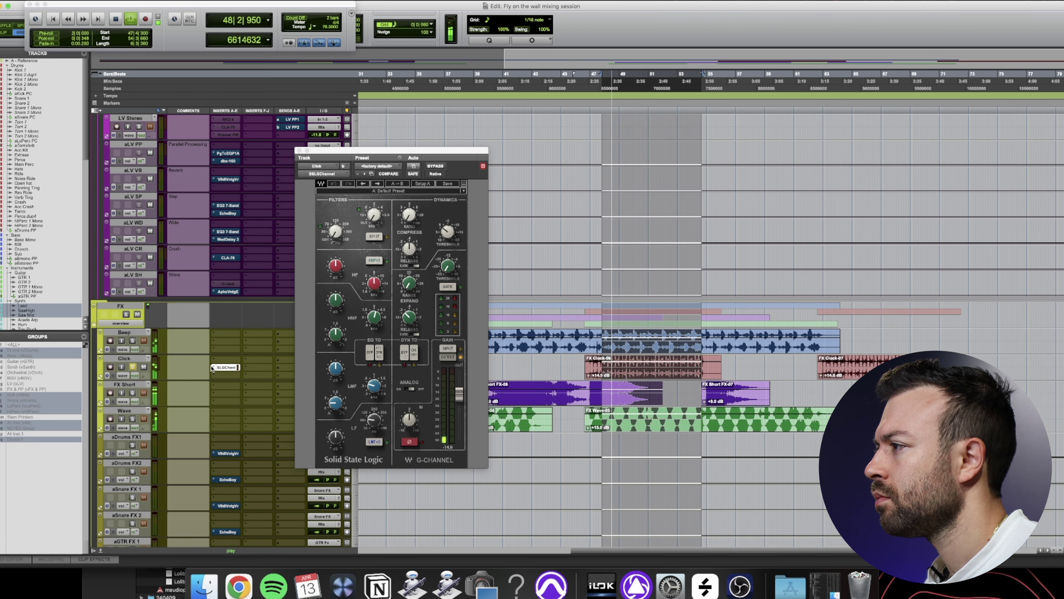
{"action": "left_click", "coordinate": [223, 356]}
{"action": "left_click", "coordinate": [224, 355]}
{"action": "type", "text": "bx_ssl"}
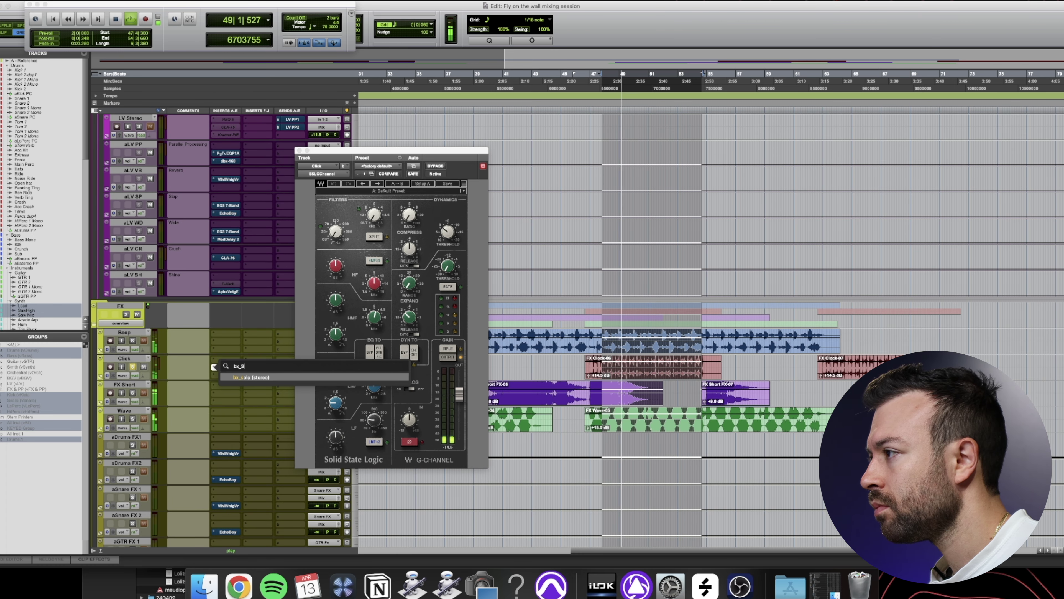
{"action": "key", "text": "BackSpace"}
{"action": "key", "text": "BackSpace"}
{"action": "key", "text": "BackSpace"}
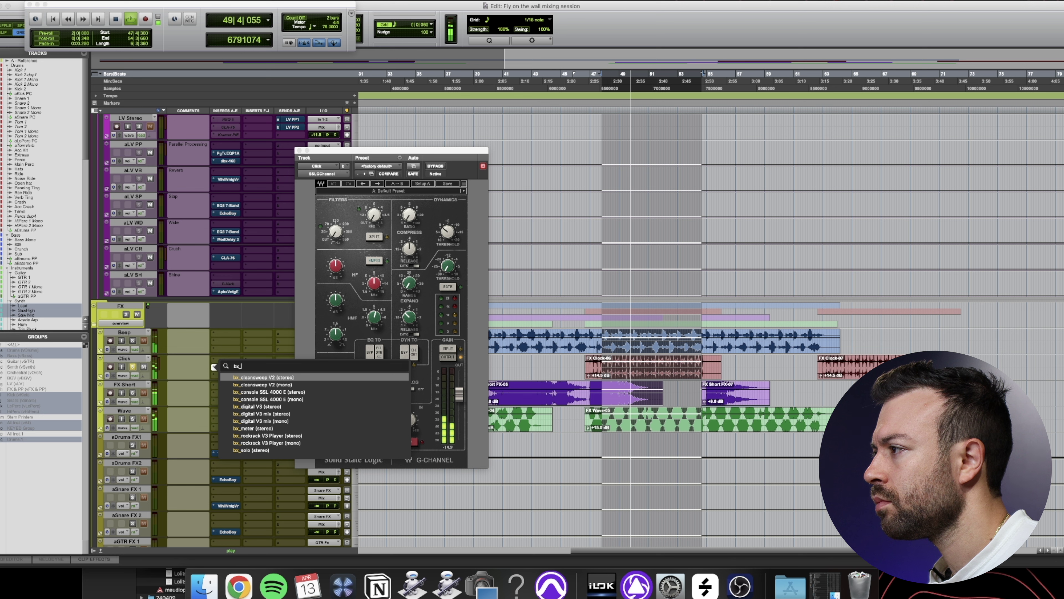
{"action": "key", "text": "BackSpace"}
{"action": "key", "text": "BackSpace"}
{"action": "key", "text": "BackSpace"}
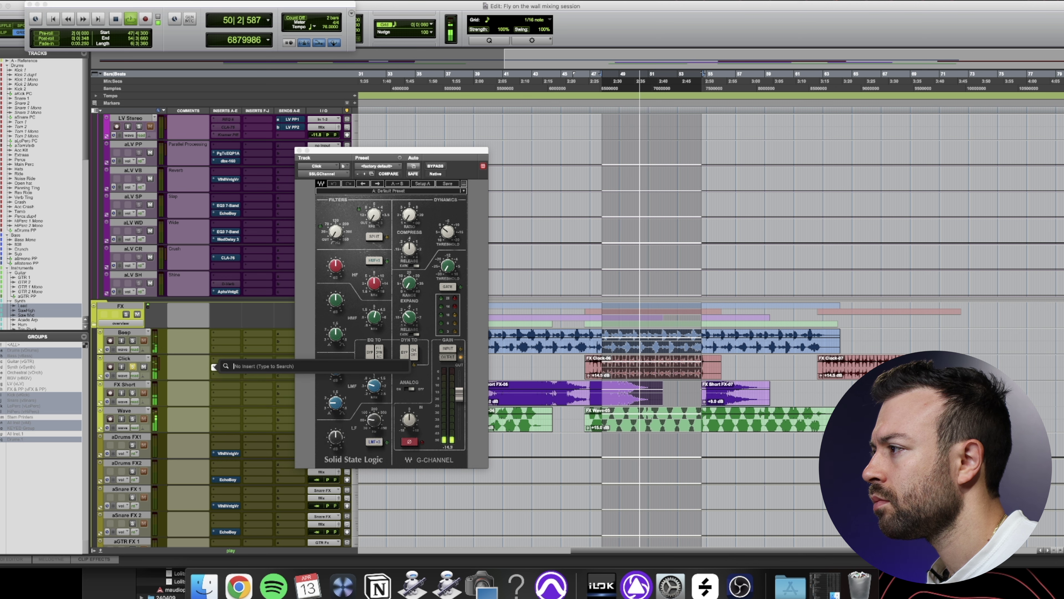
{"action": "type", "text": "ssl"}
{"action": "key", "text": "Down"}
{"action": "key", "text": "Down"}
{"action": "key", "text": "Down"}
{"action": "key", "text": "Down"}
{"action": "key", "text": "Down"}
{"action": "key", "text": "Down"}
{"action": "key", "text": "Down"}
{"action": "key", "text": "Down"}
{"action": "key", "text": "Down"}
{"action": "key", "text": "Down"}
{"action": "key", "text": "Down"}
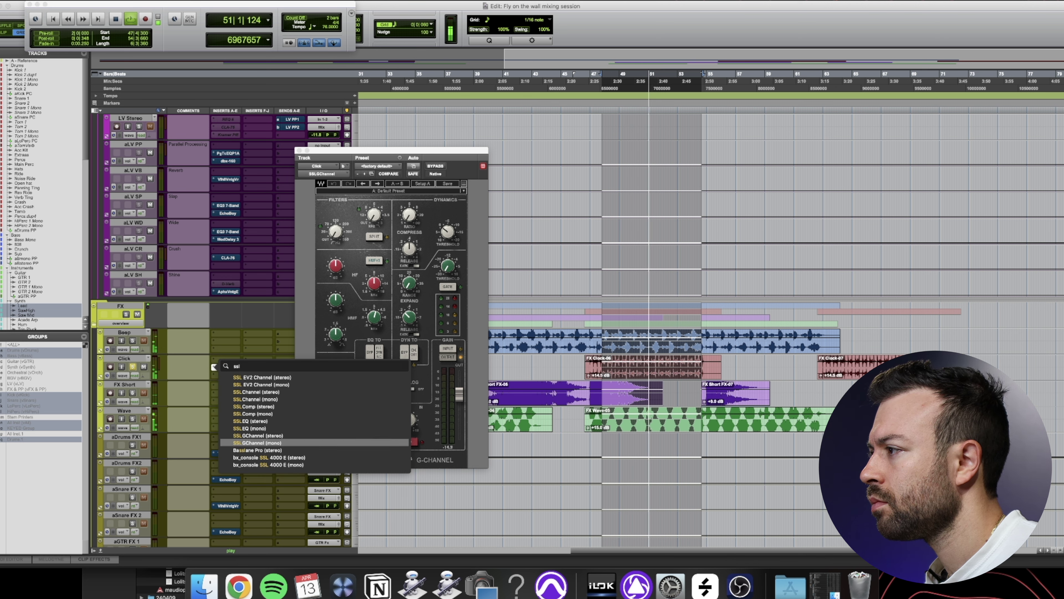
{"action": "key", "text": "Return"}
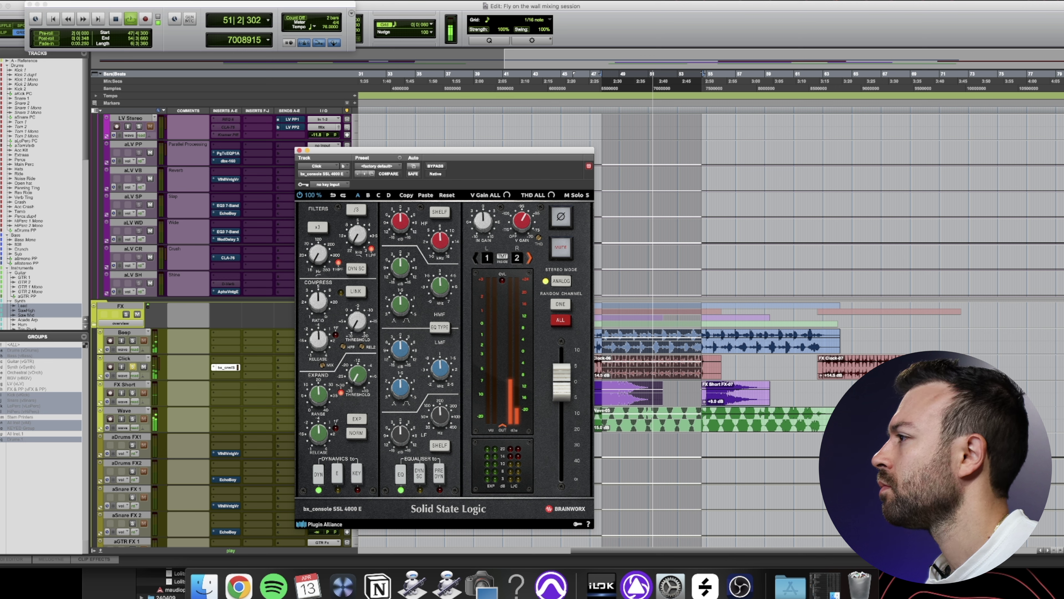
Adjust the low-mid EQ band's gain, frequency and Q on the Click channel strip, along with its compressor and expander settings
{"action": "left_click", "coordinate": [338, 262]}
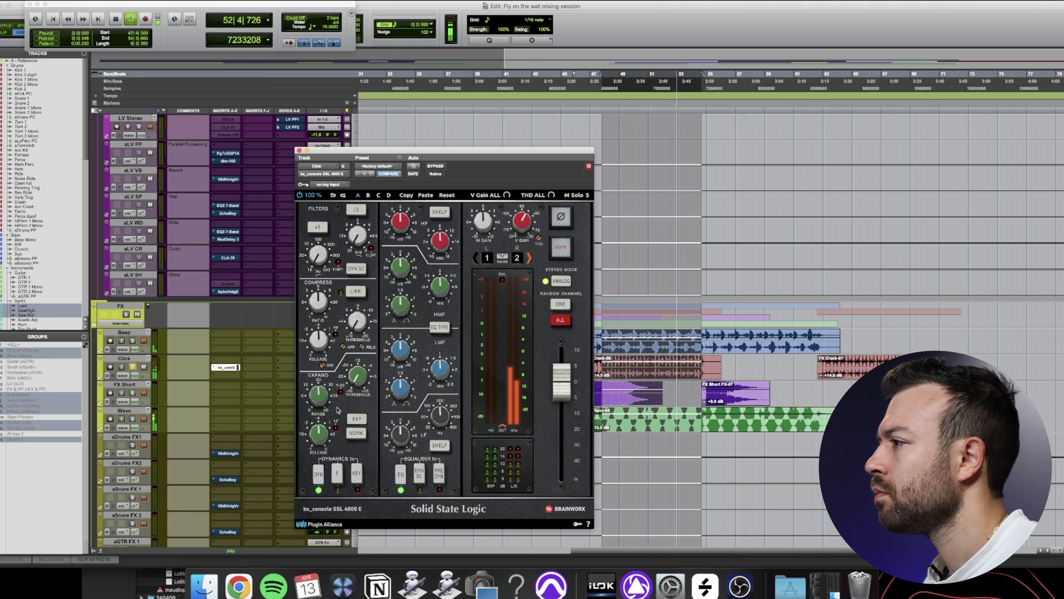
{"action": "left_click_drag", "start_coordinate": [401, 350], "coordinate": [415, 226]}
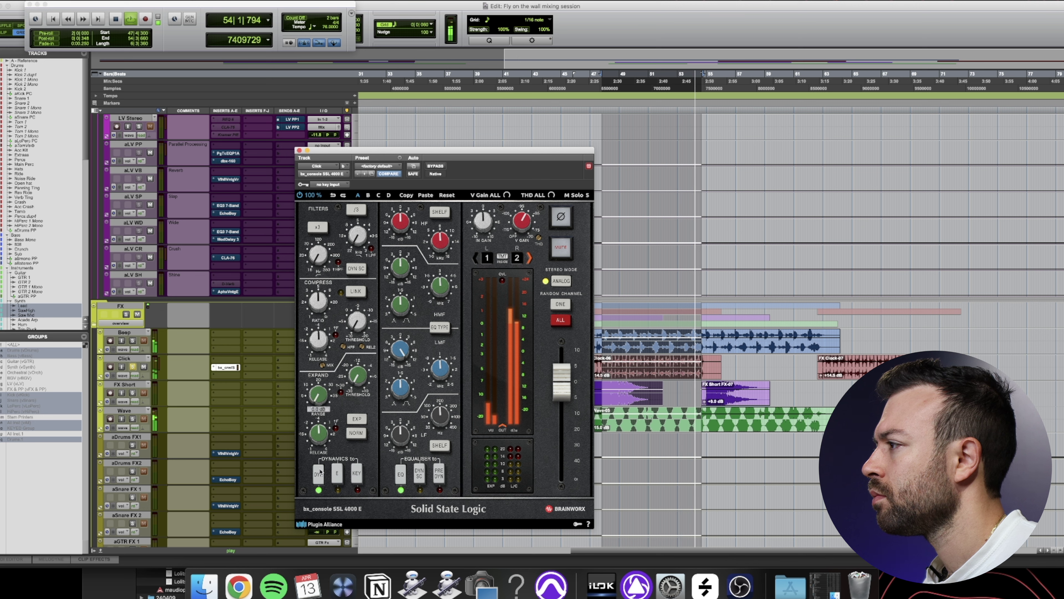
{"action": "left_click_drag", "start_coordinate": [438, 375], "coordinate": [435, 374]}
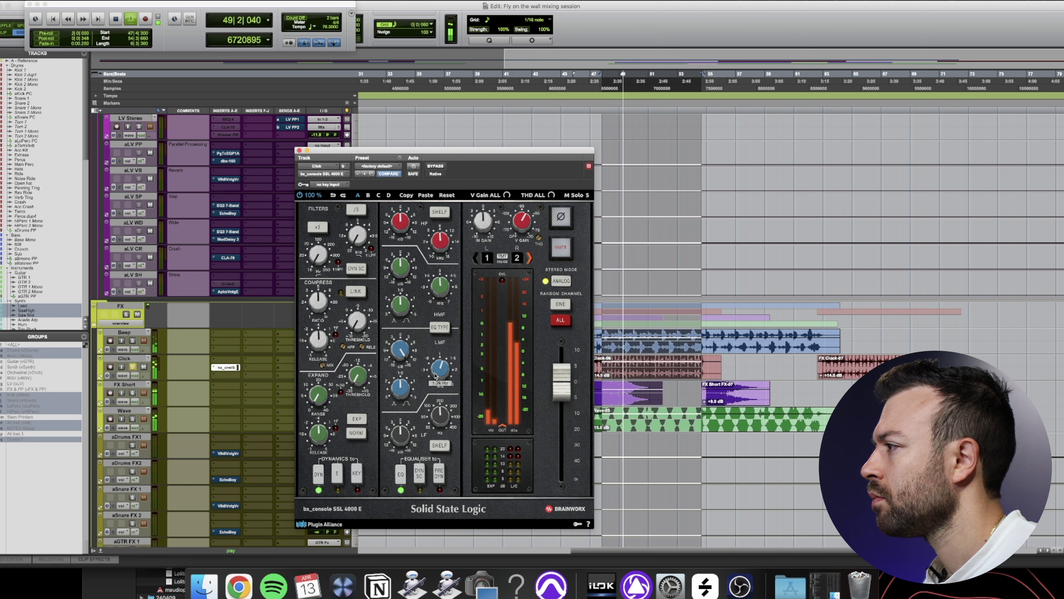
{"action": "left_click", "coordinate": [404, 375]}
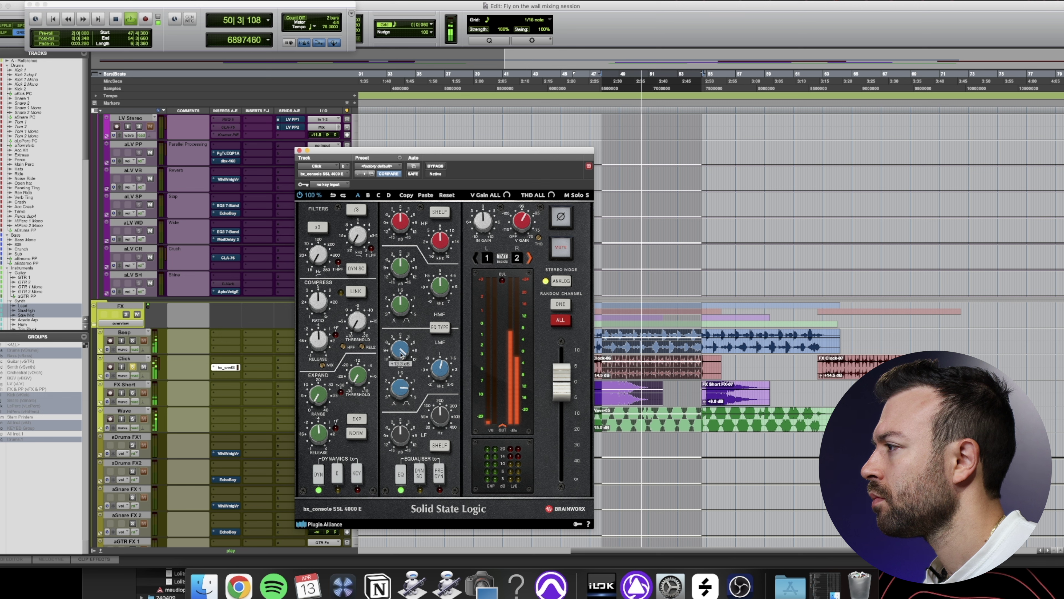
{"action": "left_click_drag", "start_coordinate": [401, 354], "coordinate": [399, 370]}
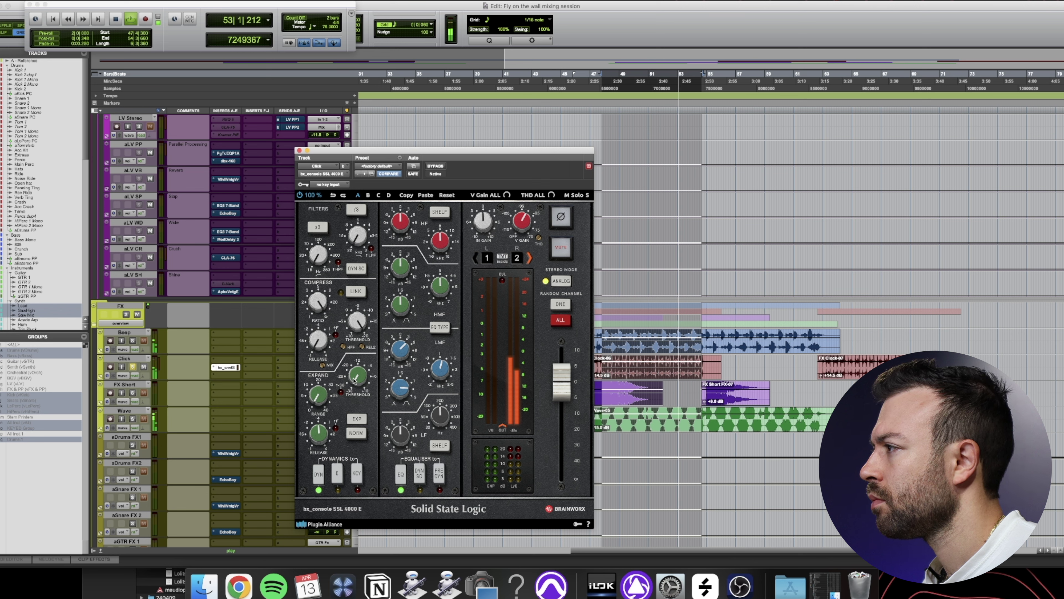
Enable the high-pass filter on the Click channel strip, adjust its cutoff and raise the high-frequency EQ gain
{"action": "left_click", "coordinate": [337, 261]}
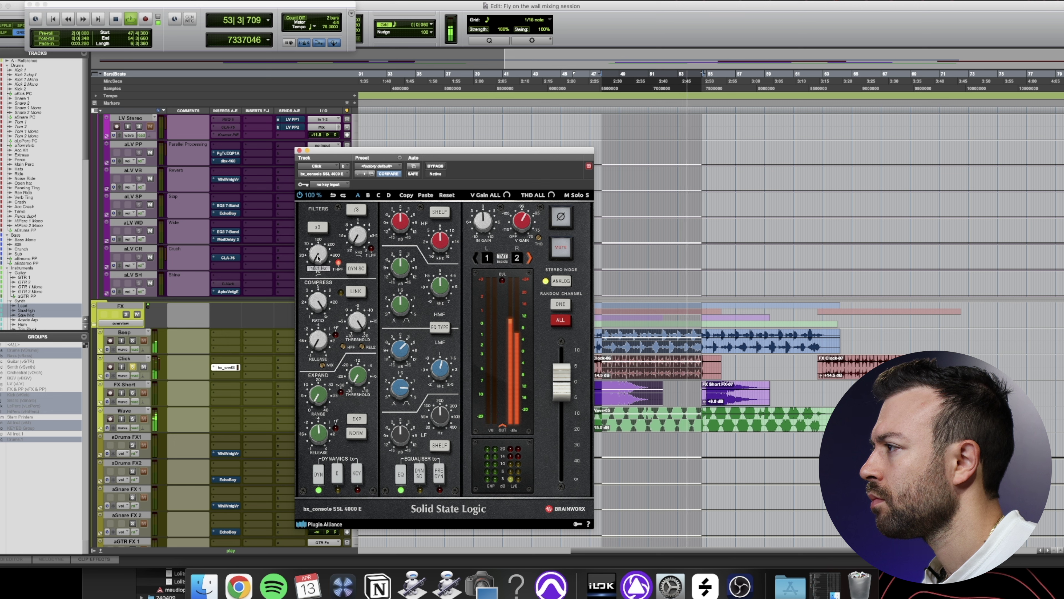
{"action": "left_click_drag", "start_coordinate": [319, 219], "coordinate": [320, 223]}
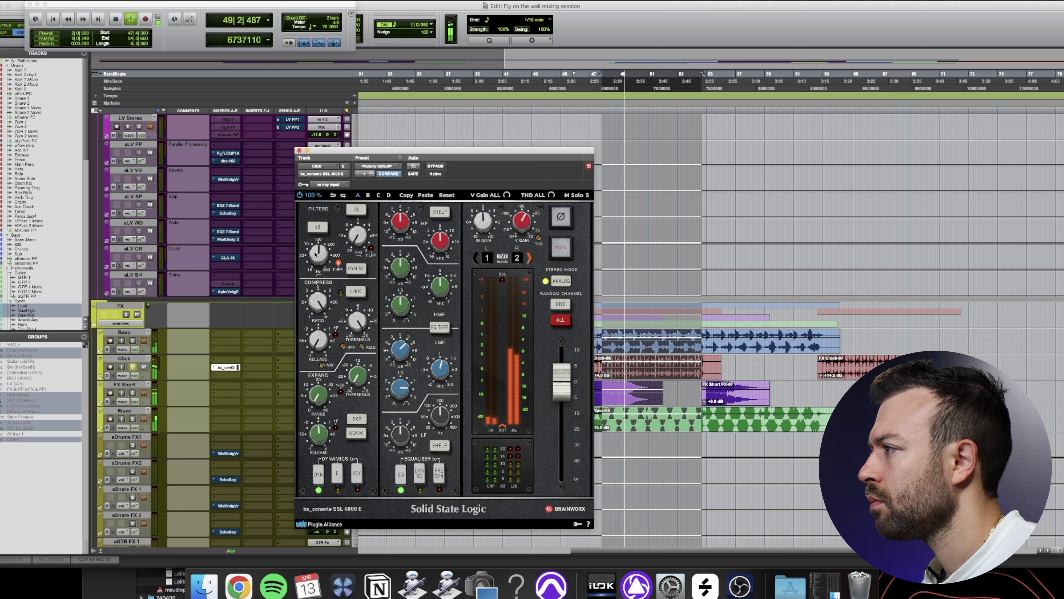
{"action": "mouse_move", "coordinate": [401, 211]}
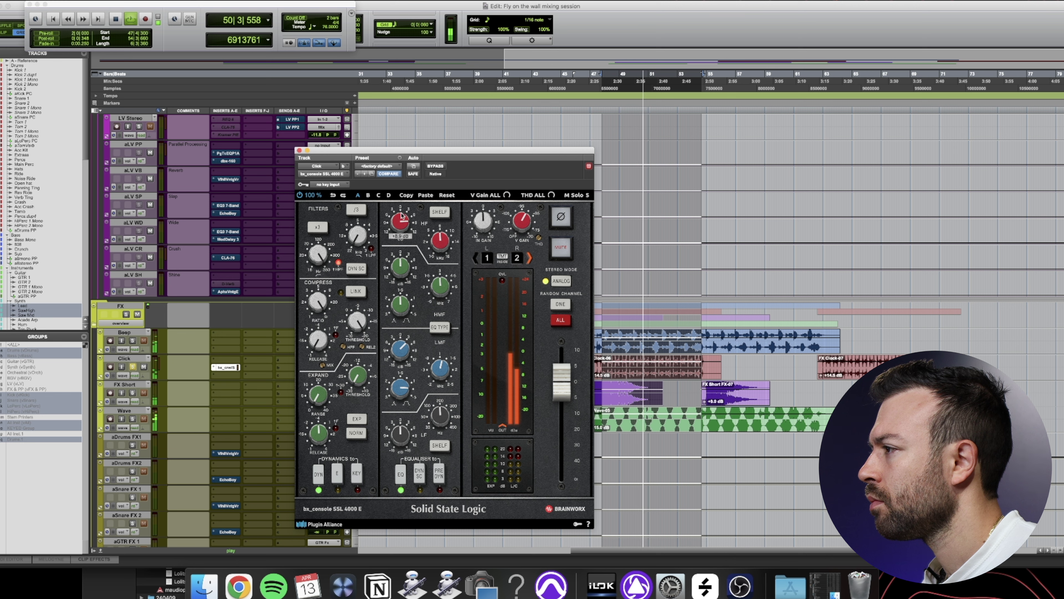
Solo the Click track, insert Aphex Vintage Exciter (stereo) in its second insert slot, and release the solo
{"action": "left_click", "coordinate": [135, 367]}
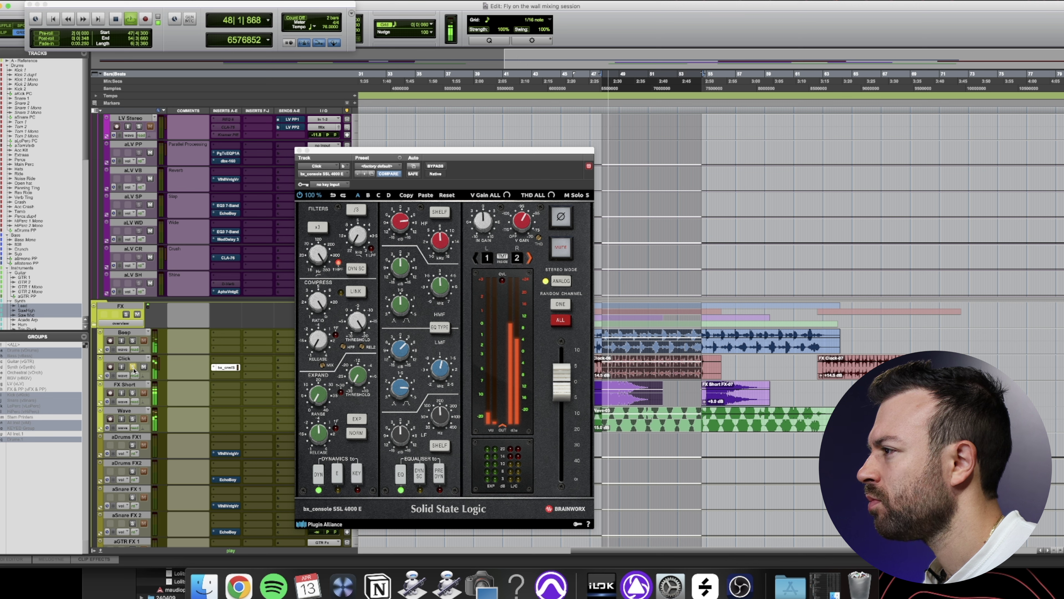
{"action": "left_click", "coordinate": [229, 371]}
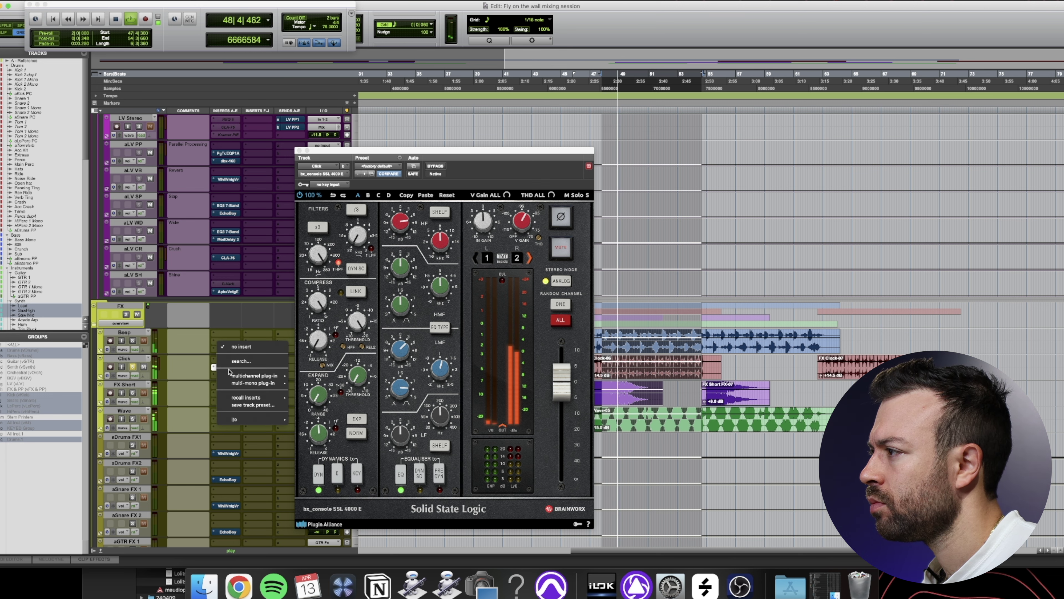
{"action": "left_click", "coordinate": [237, 360]}
{"action": "type", "text": "aphex"}
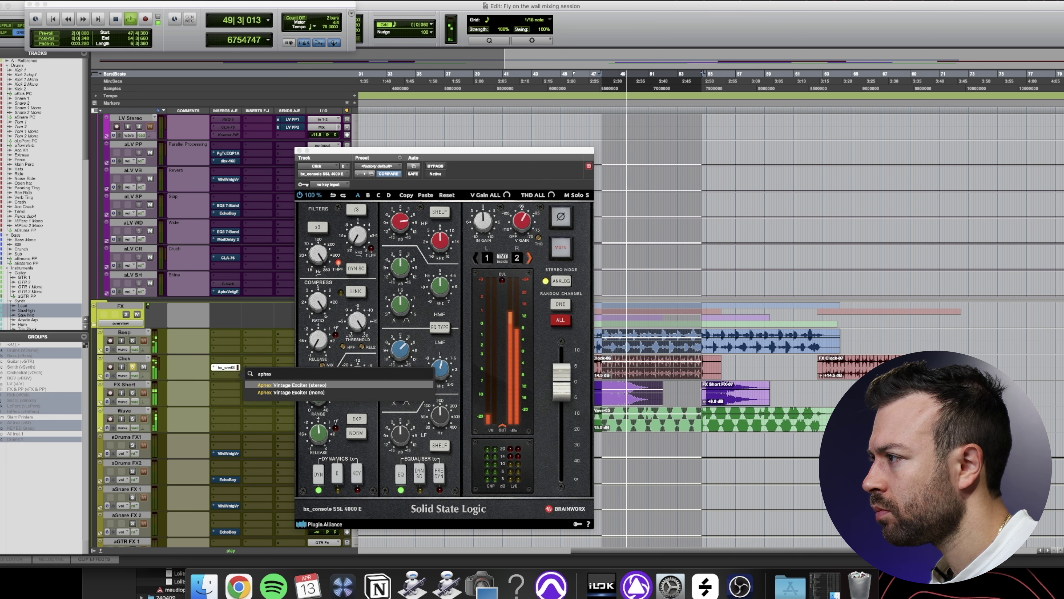
{"action": "key", "text": "Return"}
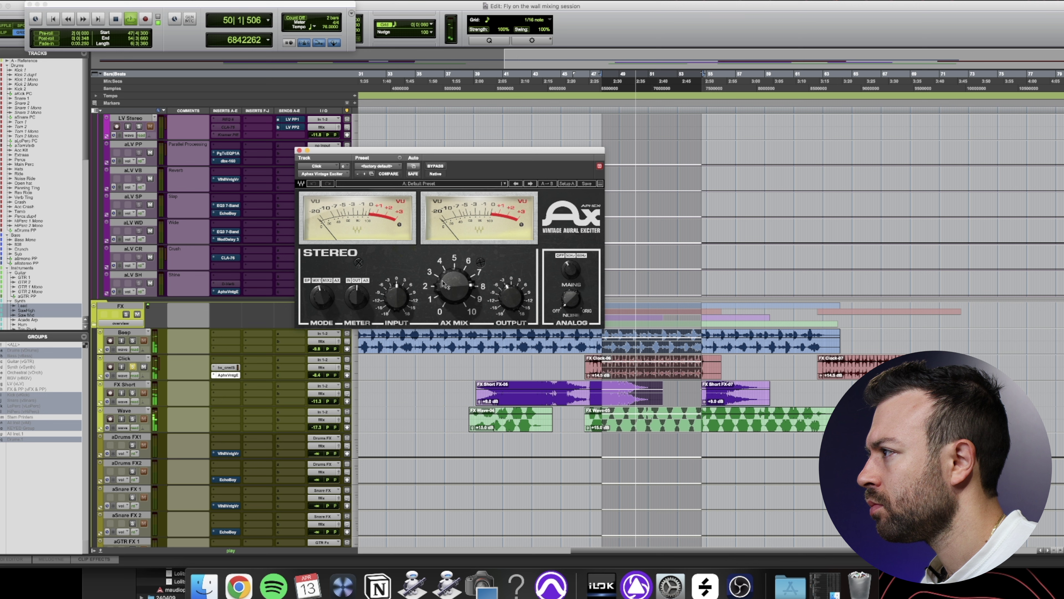
{"action": "left_click", "coordinate": [132, 367]}
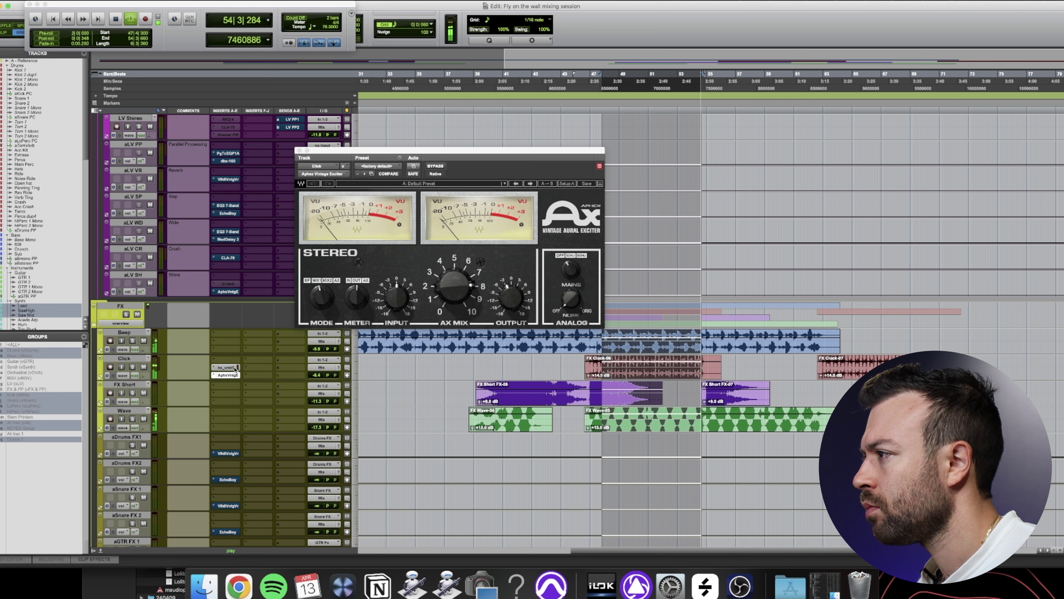
Insert Wider in the Click track's F insert slot, set its width to 200%, and lower the Click volume
{"action": "left_click", "coordinate": [250, 363]}
{"action": "type", "text": "wider"}
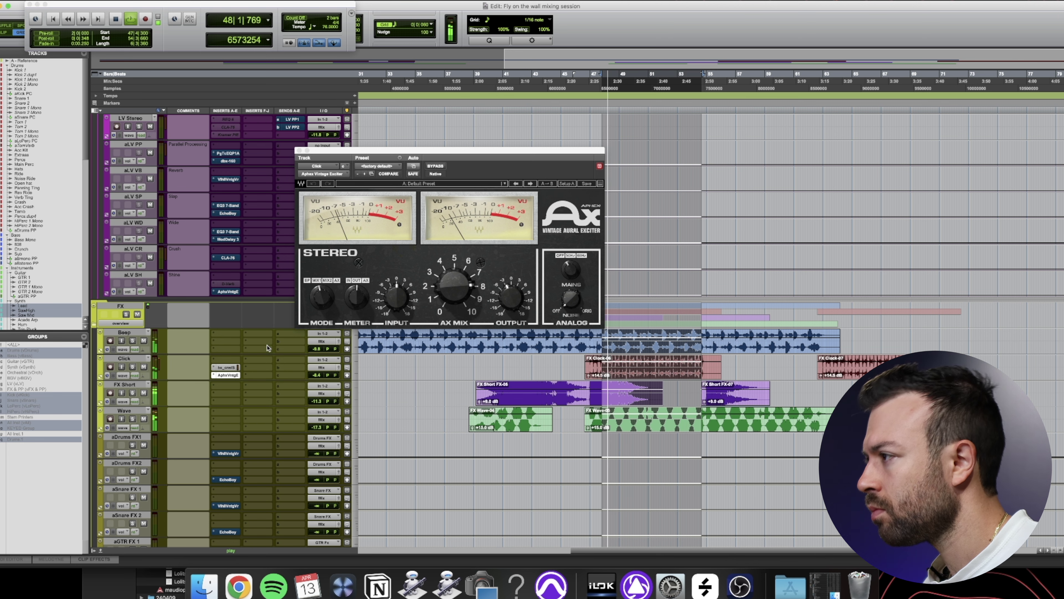
{"action": "key", "text": "Return"}
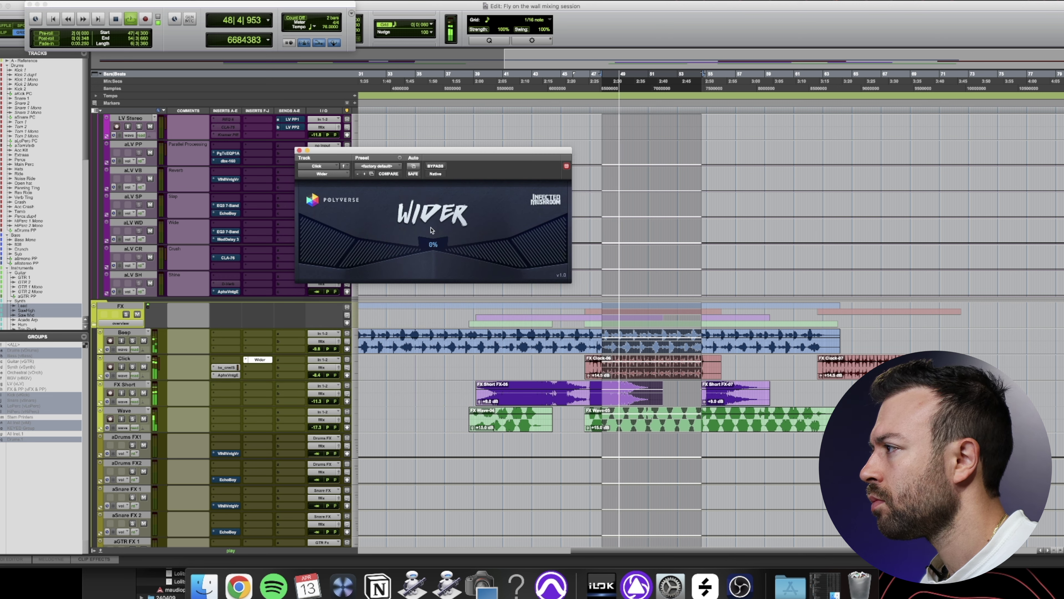
{"action": "left_click_drag", "start_coordinate": [433, 245], "coordinate": [439, 162]}
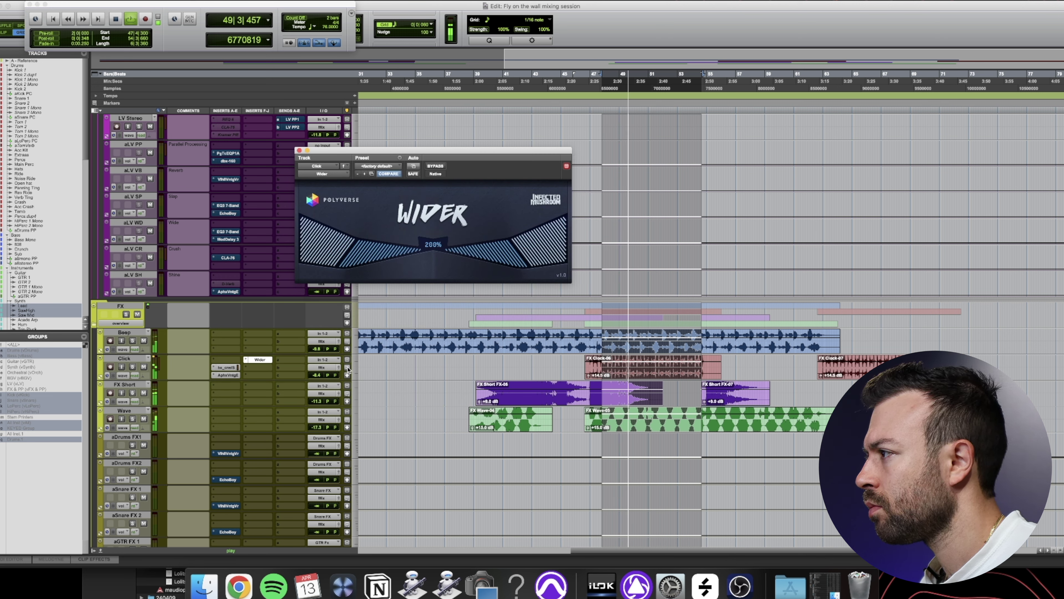
{"action": "left_click_drag", "start_coordinate": [317, 374], "coordinate": [323, 403]}
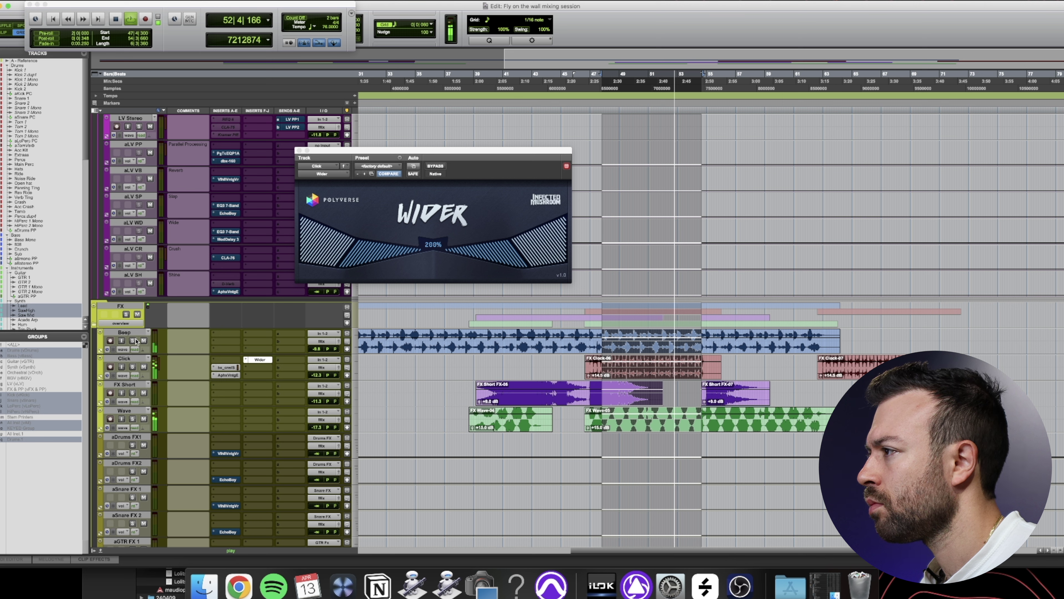
Solo and select the Beep track in the FX group and close the Wider plug-in
{"action": "left_click", "coordinate": [133, 340]}
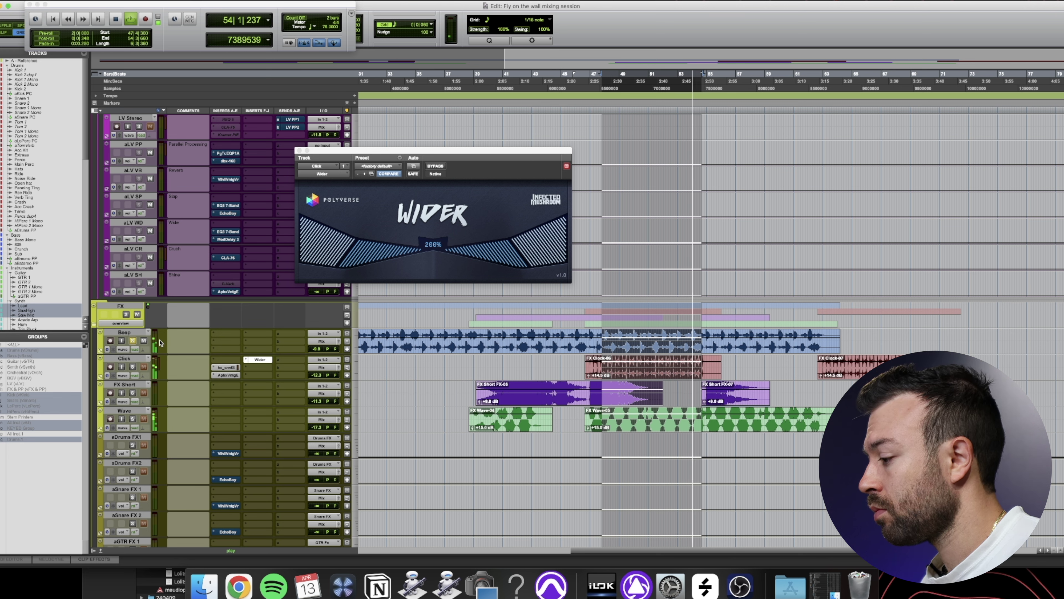
{"action": "left_click", "coordinate": [124, 332]}
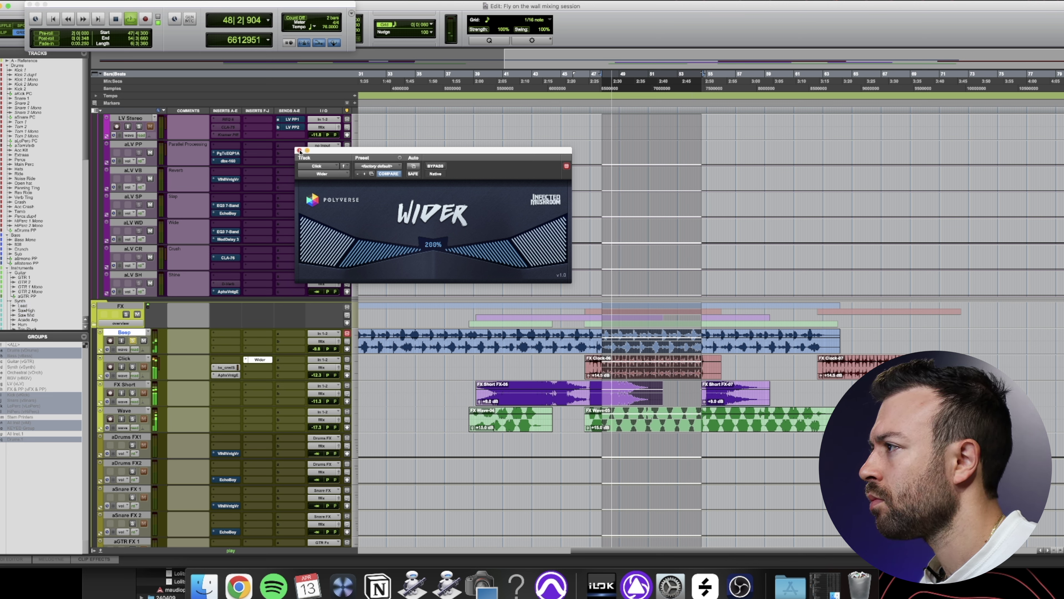
{"action": "left_click", "coordinate": [299, 150]}
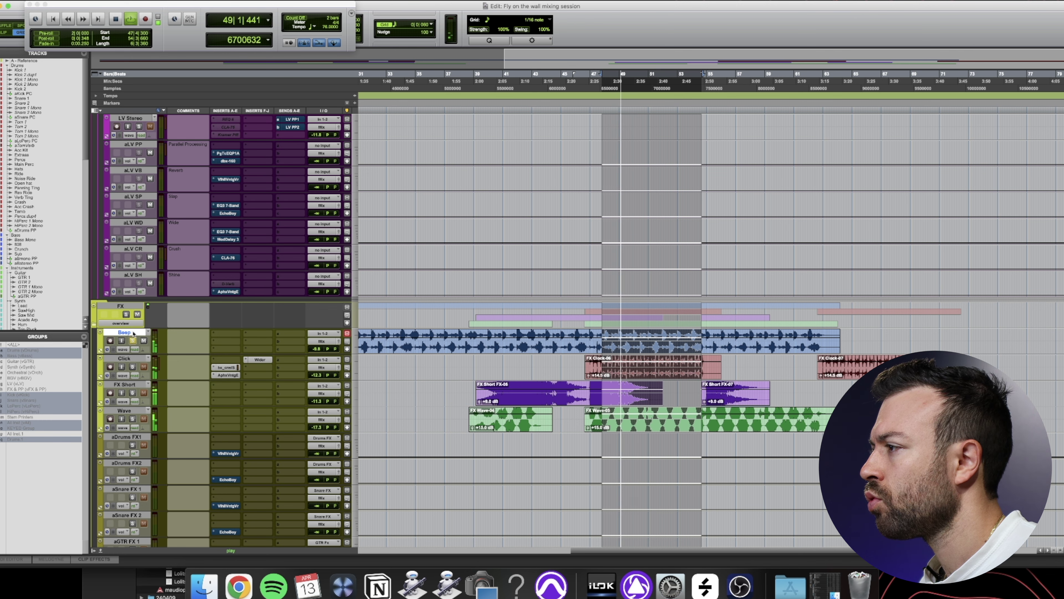
{"action": "left_click_drag", "start_coordinate": [149, 334], "coordinate": [178, 244]}
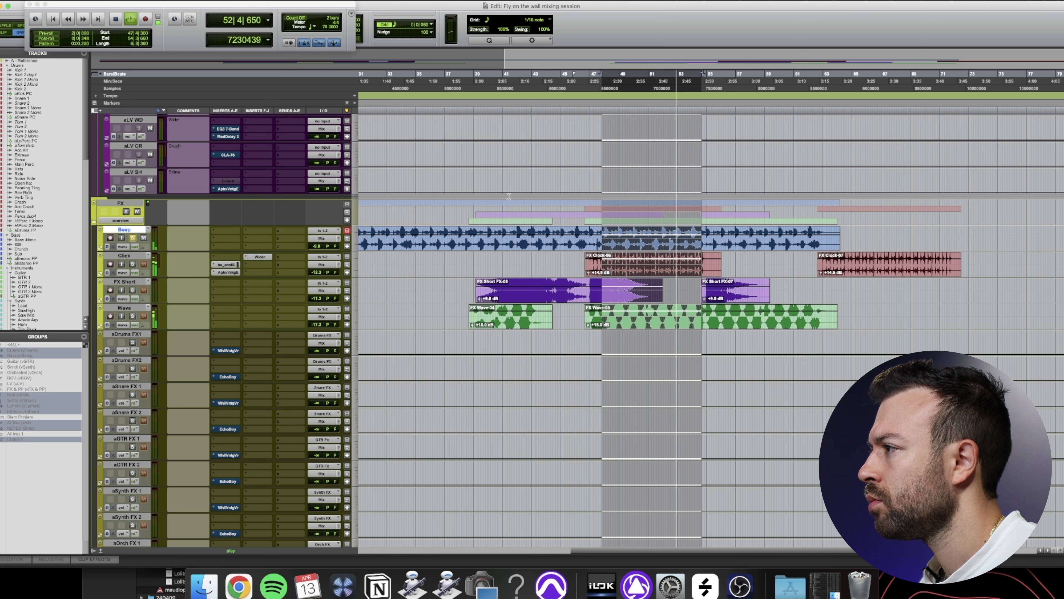
Examine the soloed Beep track's spectrum in Insight 2 on the mix print track, close it and return to the Edit window
{"action": "key", "text": "super+equal"}
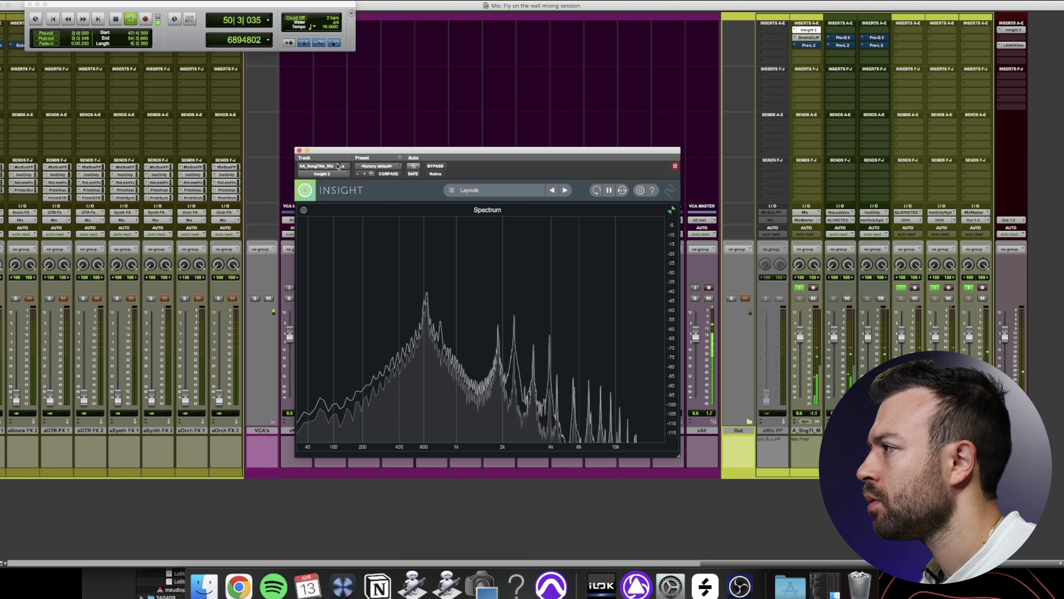
{"action": "left_click", "coordinate": [299, 150]}
{"action": "key", "text": "super+equal"}
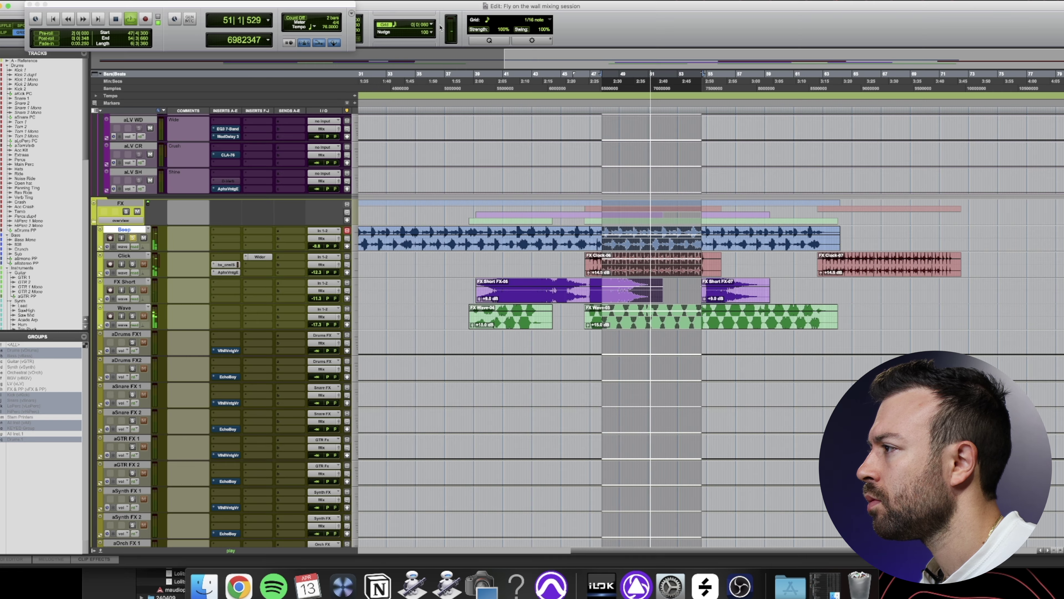
Move the Beep track into the Guitar folder below GTR 1 and assign its first send to GTR PP
{"action": "left_click_drag", "start_coordinate": [125, 229], "coordinate": [192, 249]}
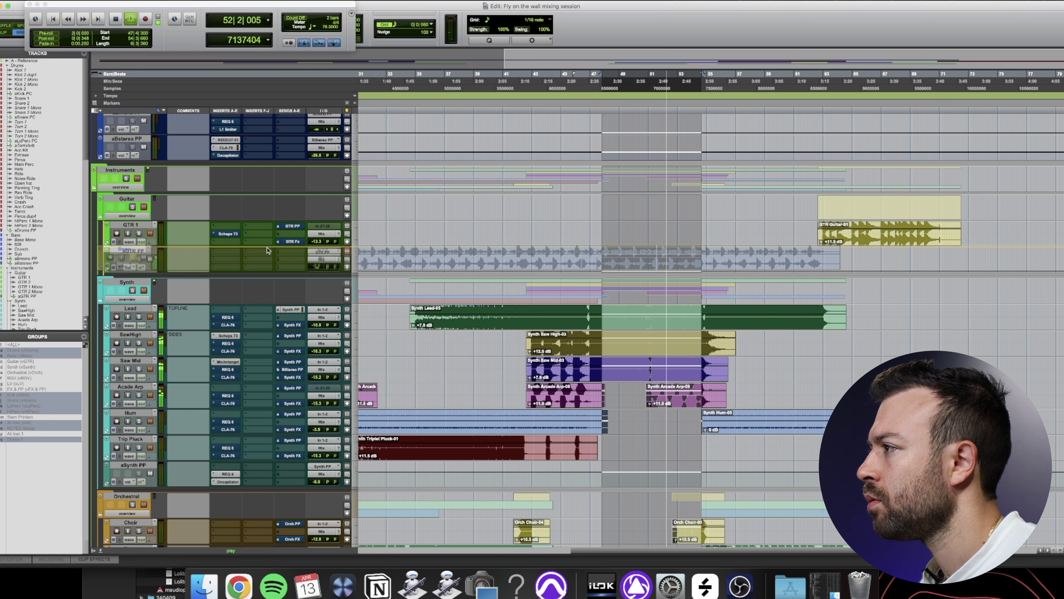
{"action": "left_click_drag", "start_coordinate": [268, 251], "coordinate": [296, 257]}
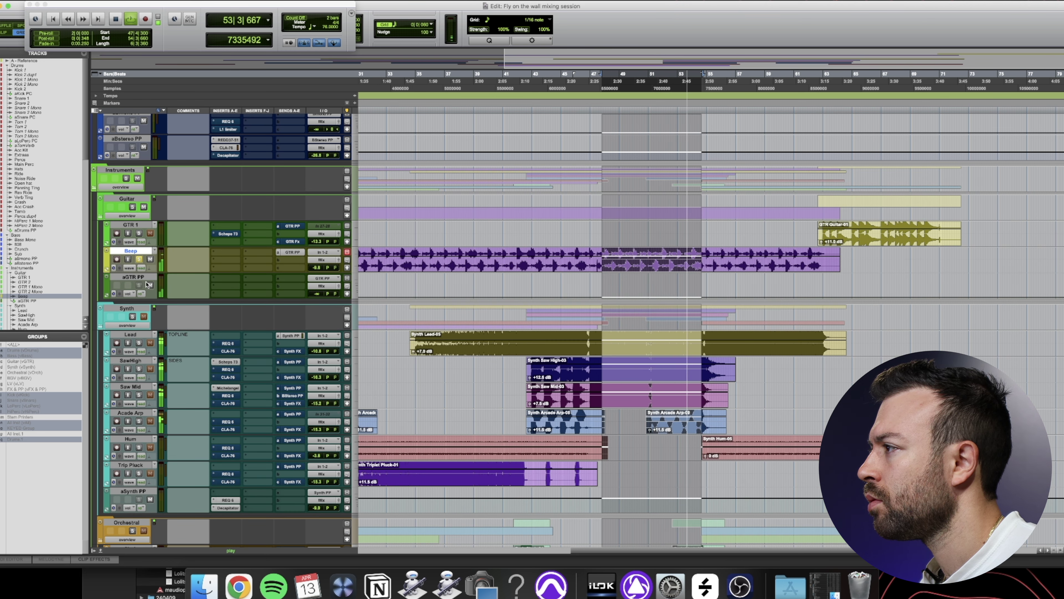
{"action": "left_click", "coordinate": [327, 260], "text": "ctrl+super"}
Reset the aGTR PP track's volume to 0.0 dB and copy aSynth PP's REQ 6 into its first insert slot
{"action": "left_click", "coordinate": [316, 293], "text": "alt"}
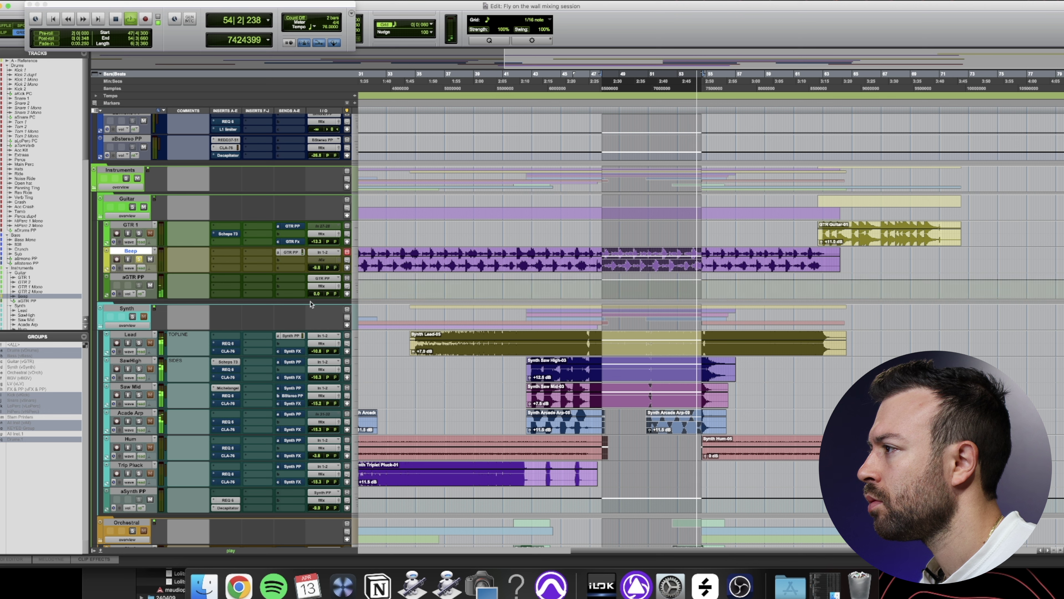
{"action": "left_click", "coordinate": [227, 278]}
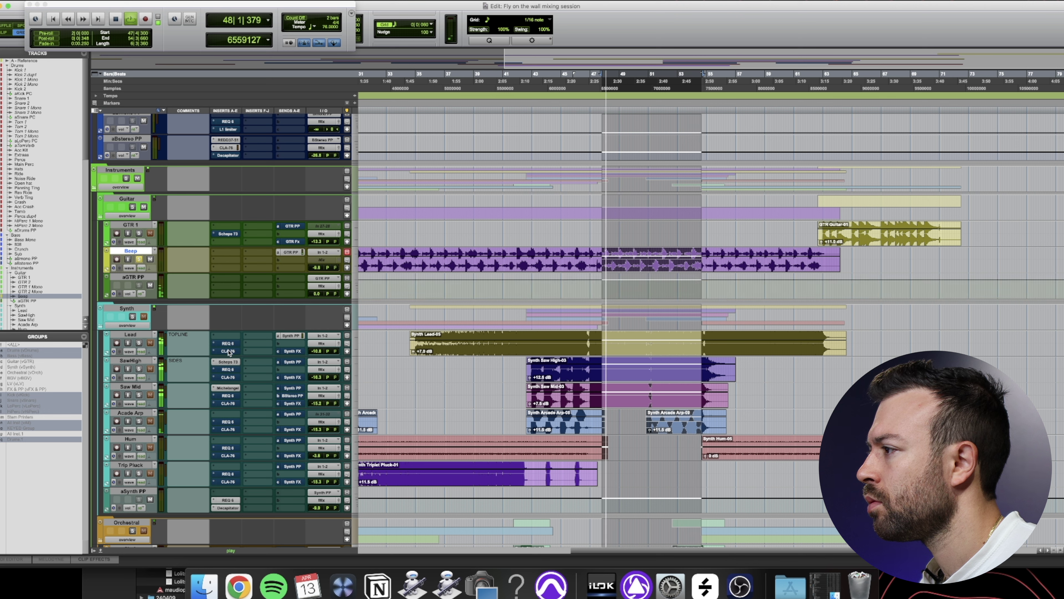
{"action": "left_click_drag", "start_coordinate": [232, 500], "coordinate": [230, 283]}
{"action": "left_click", "coordinate": [228, 279]}
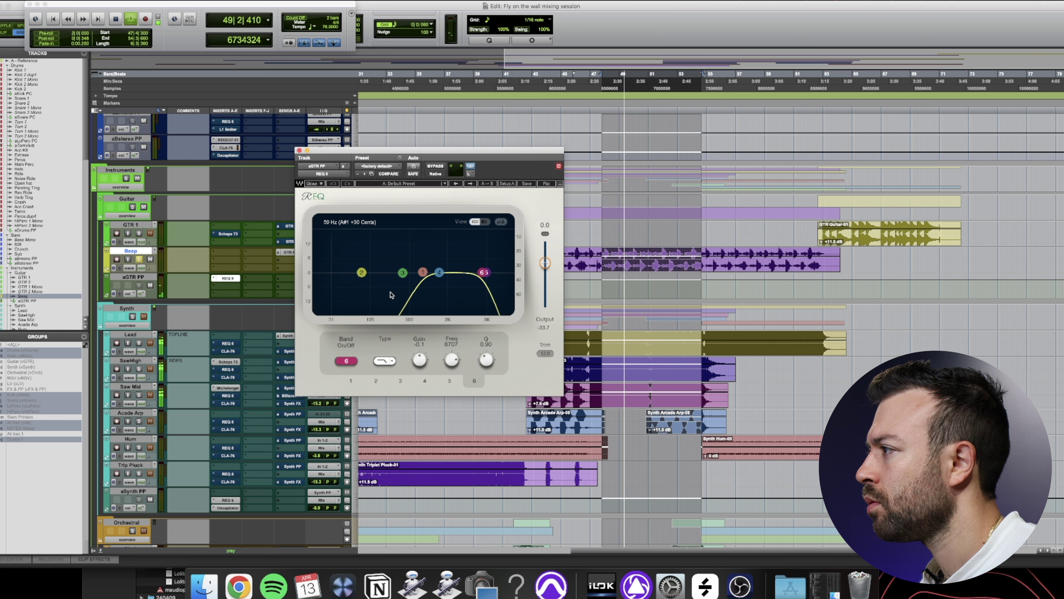
In aGTR PP's REQ 6, set the band 1 frequency to 1222 Hz and the band 6 frequency to 7314 Hz
{"action": "left_click", "coordinate": [422, 272]}
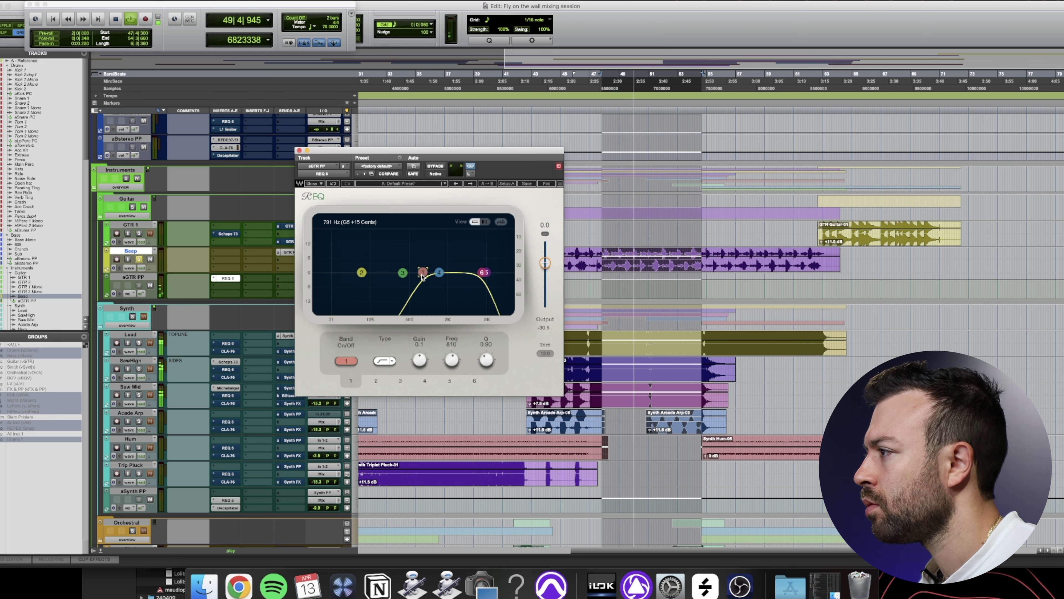
{"action": "left_click_drag", "start_coordinate": [451, 359], "coordinate": [451, 348]}
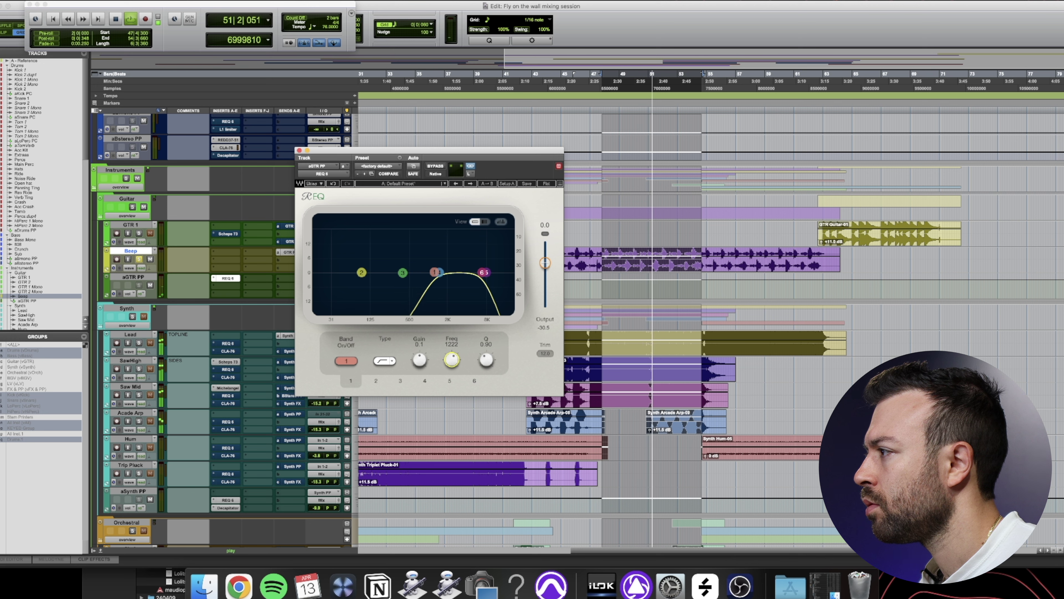
{"action": "left_click", "coordinate": [483, 272]}
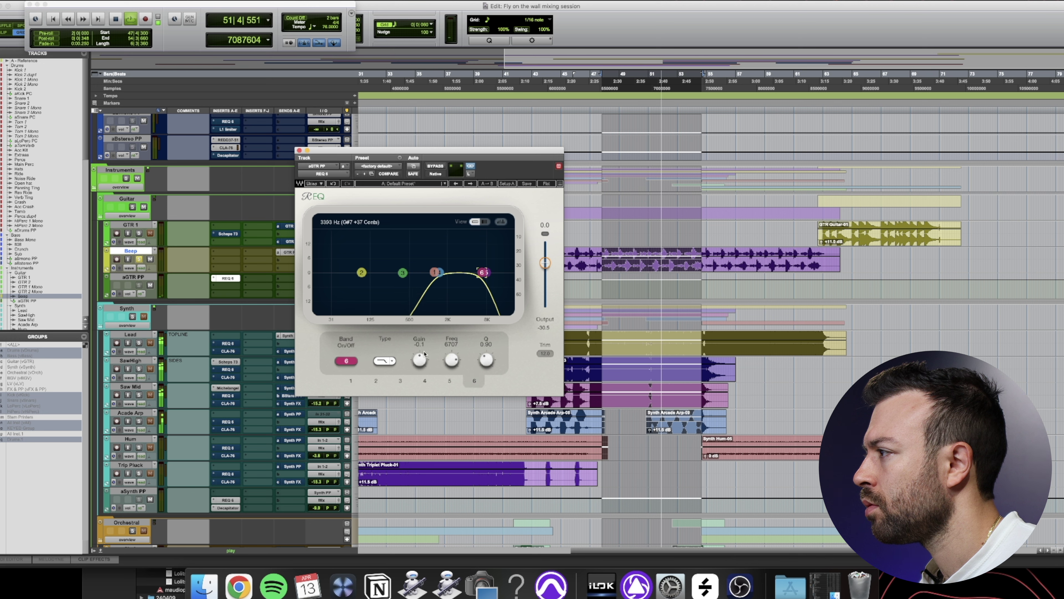
{"action": "left_click_drag", "start_coordinate": [449, 363], "coordinate": [449, 360]}
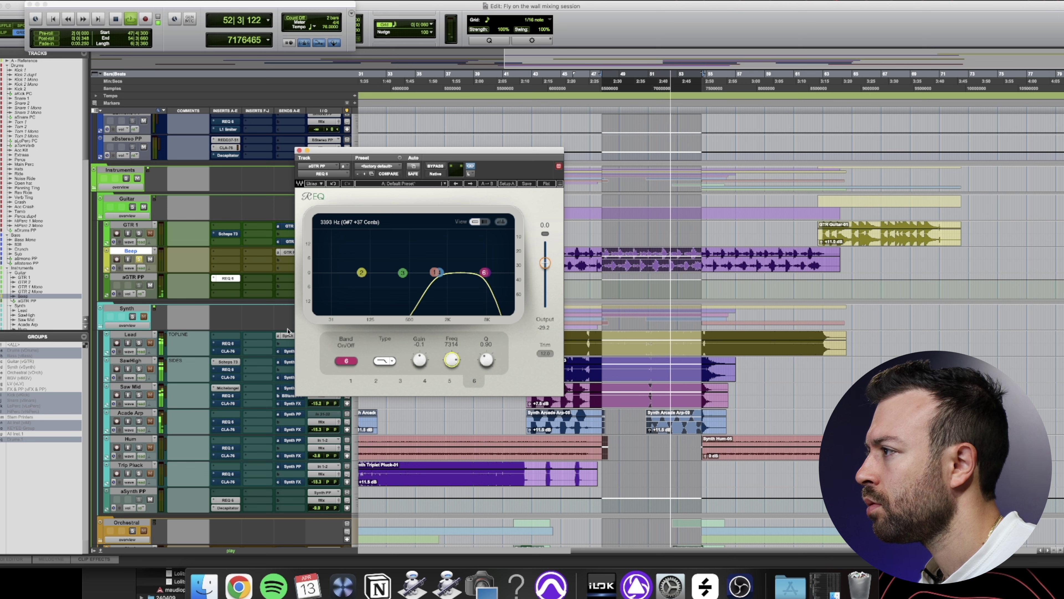
Put Aphex Vintage Exciter in aGTR PP's second insert slot in place of a copied Decapitator and raise the track's volume to +11.4 dB
{"action": "left_click_drag", "start_coordinate": [232, 507], "coordinate": [234, 290]}
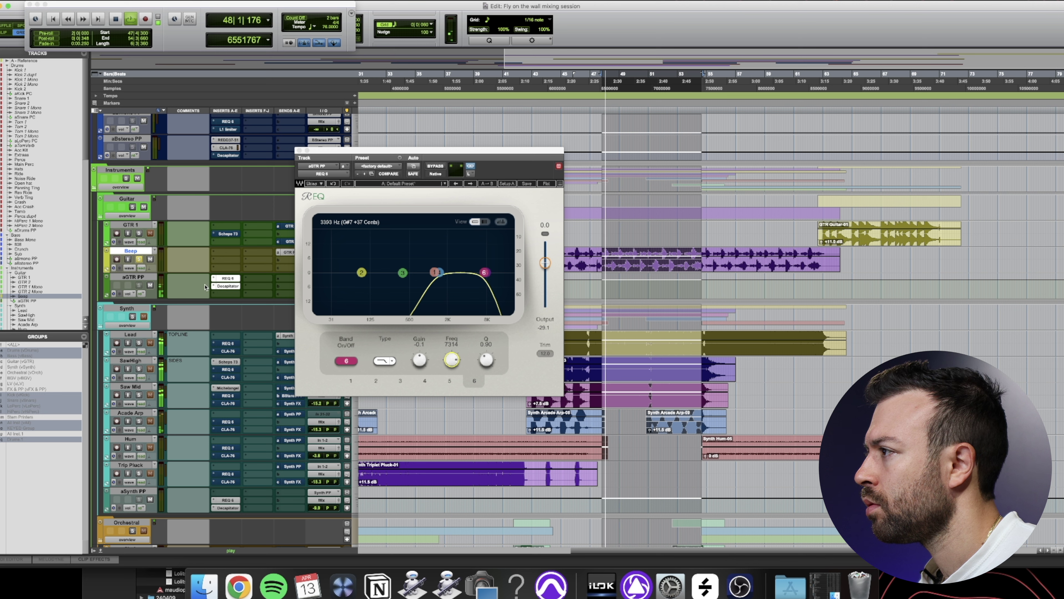
{"action": "left_click", "coordinate": [218, 287]}
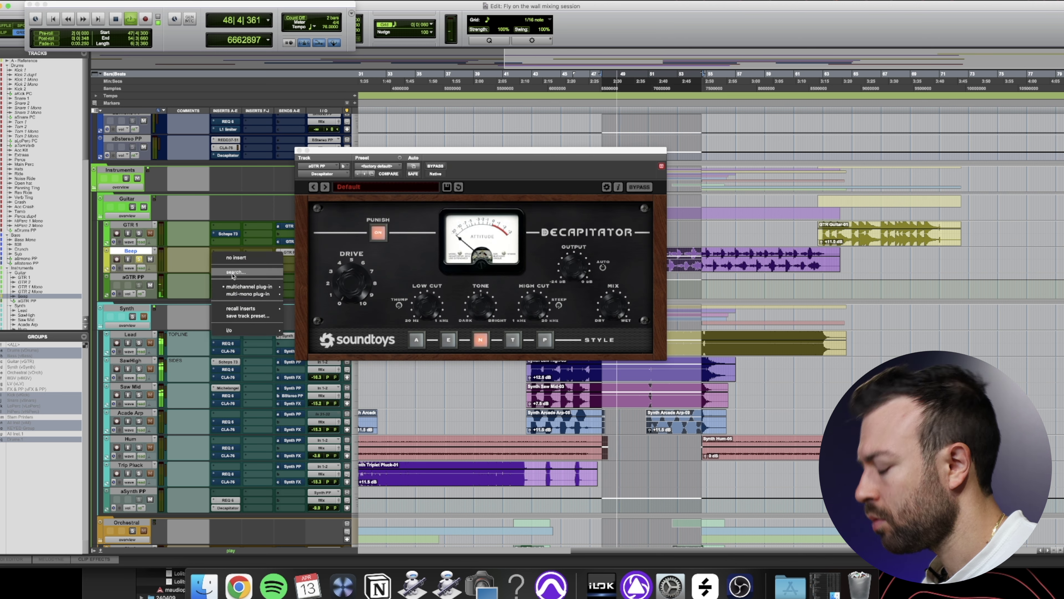
{"action": "left_click", "coordinate": [214, 286]}
{"action": "type", "text": "aphex"}
{"action": "key", "text": "Return"}
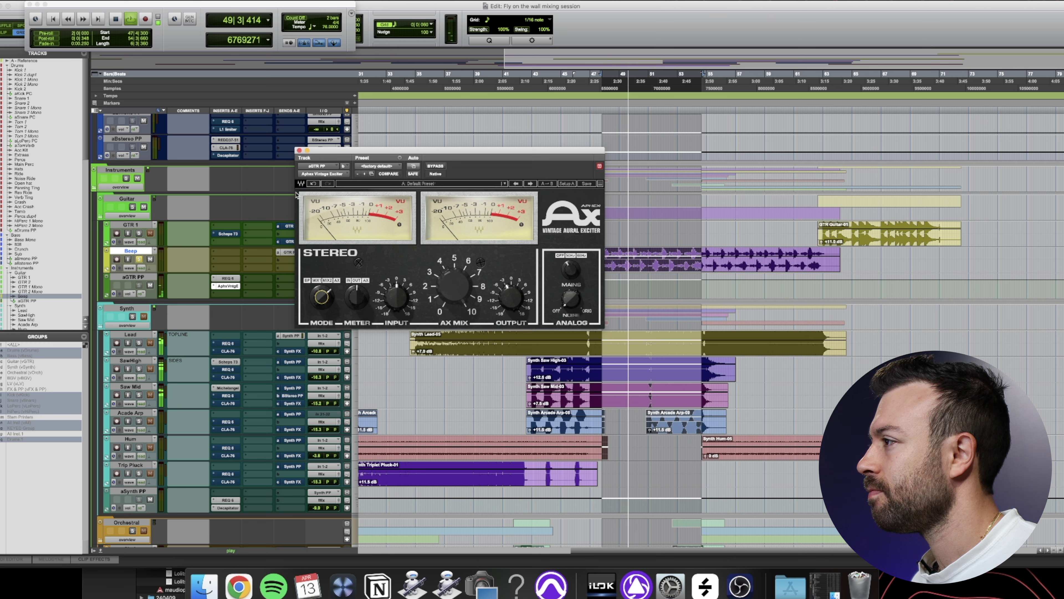
{"action": "left_click", "coordinate": [299, 150]}
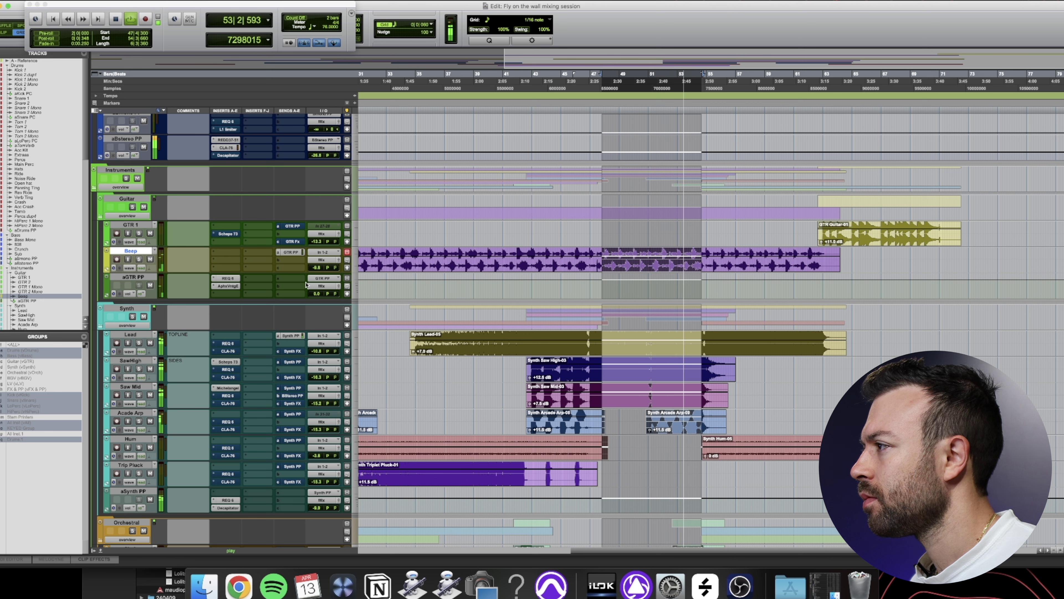
{"action": "left_click_drag", "start_coordinate": [317, 293], "coordinate": [319, 286]}
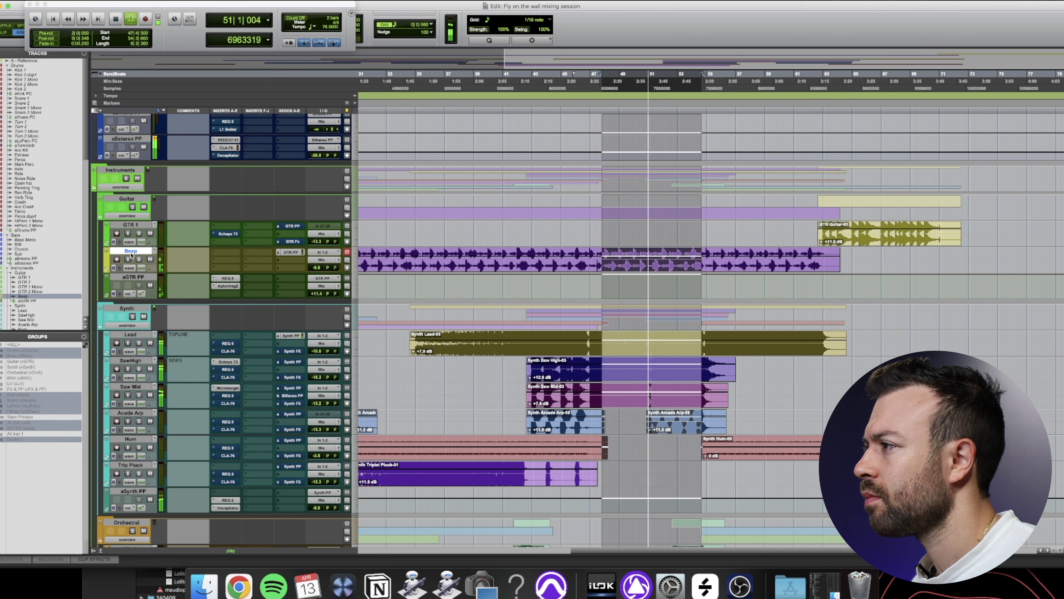
Move the Beep track out of the Guitar folder and look over the other tracks in the session
{"action": "scroll", "coordinate": [156, 280], "scroll_direction": "down", "scroll_amount": 5}
{"action": "left_click_drag", "start_coordinate": [91, 595], "coordinate": [108, 312]}
{"action": "scroll", "coordinate": [471, 401], "scroll_direction": "up", "scroll_amount": 15}
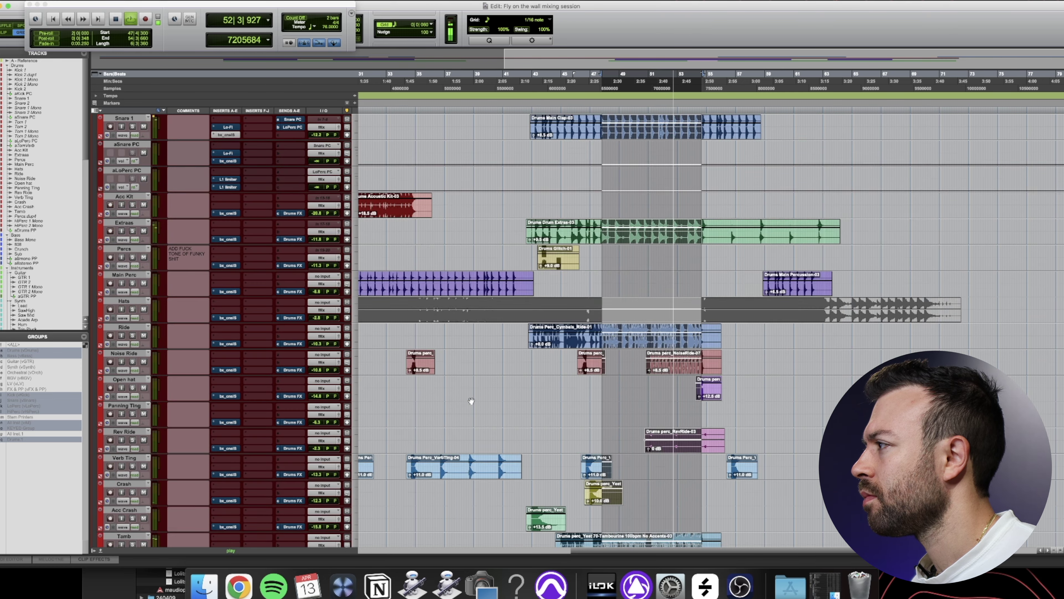
{"action": "scroll", "coordinate": [472, 400], "scroll_direction": "up", "scroll_amount": 3}
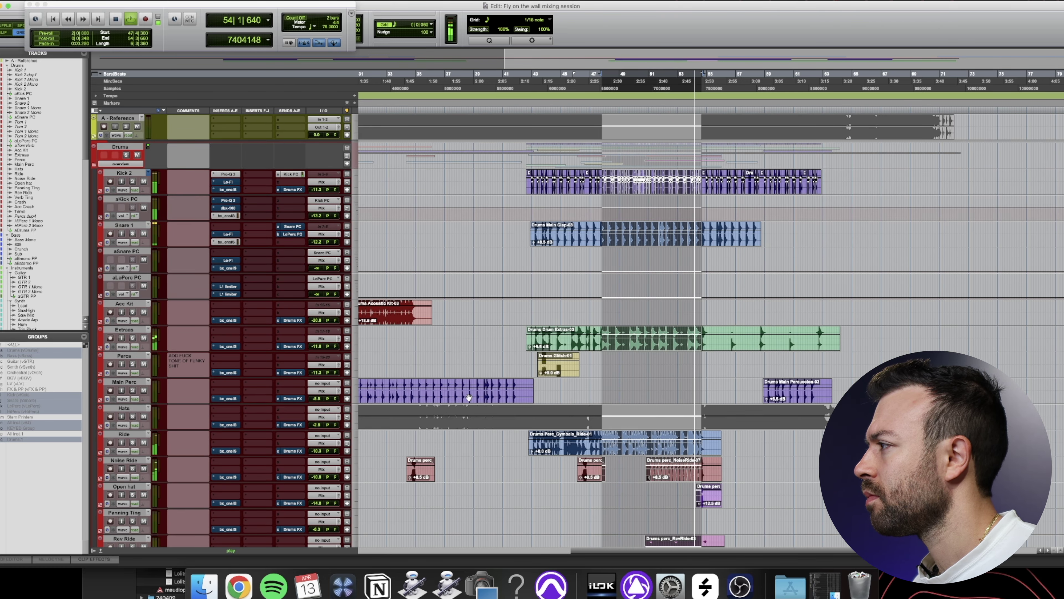
{"action": "scroll", "coordinate": [468, 397], "scroll_direction": "down", "scroll_amount": 20}
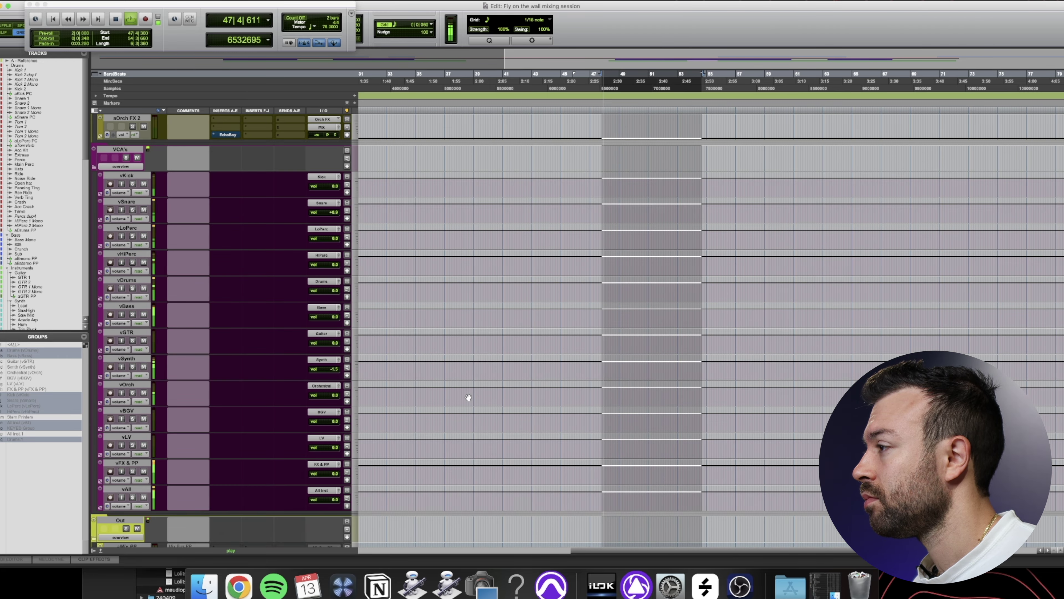
{"action": "scroll", "coordinate": [468, 397], "scroll_direction": "up", "scroll_amount": 12}
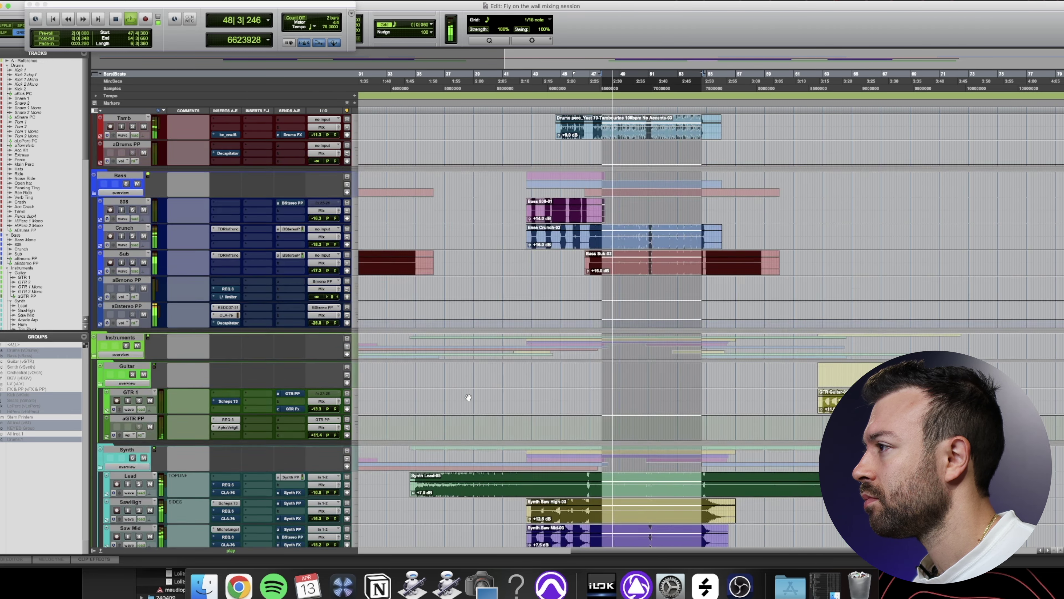
{"action": "scroll", "coordinate": [469, 398], "scroll_direction": "up", "scroll_amount": 10}
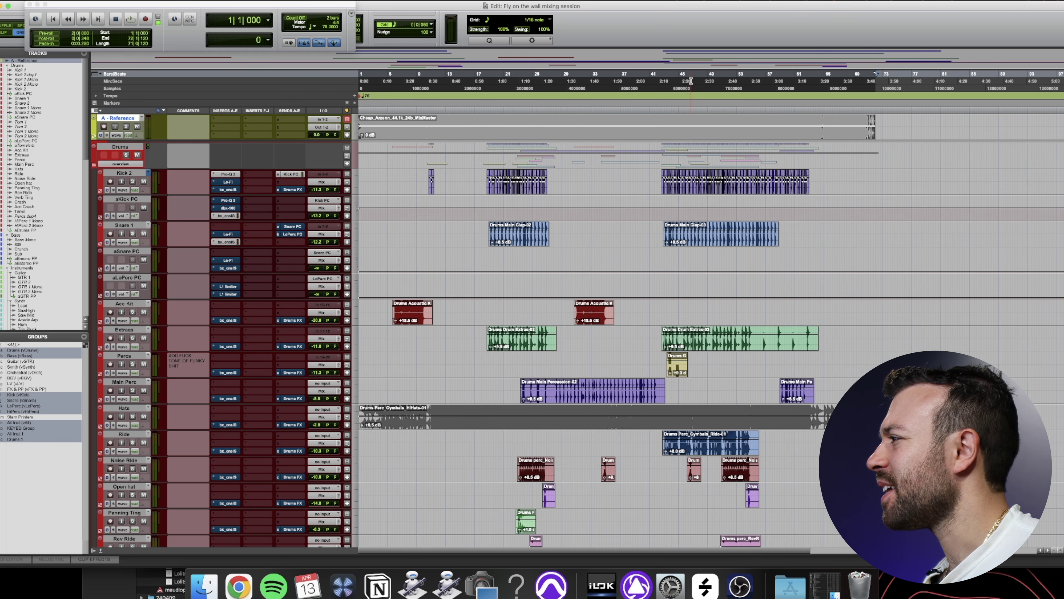
Place the playback position on the A - Reference track and select a timeline range starting at 46|1|000 for looped playback
{"action": "left_click", "coordinate": [691, 128]}
{"action": "scroll", "coordinate": [753, 257], "scroll_direction": "down", "scroll_amount": 10}
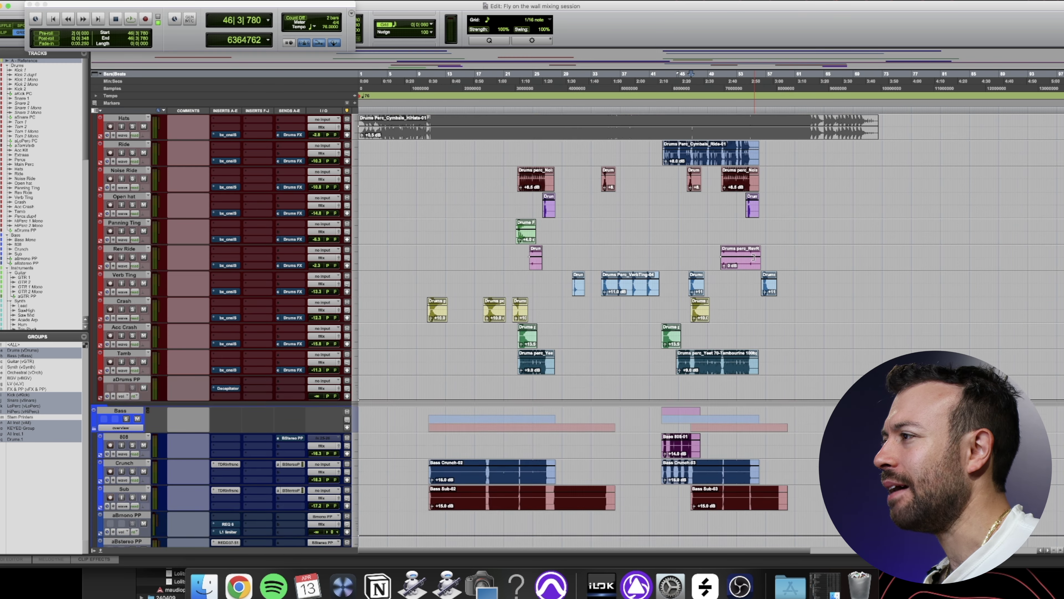
{"action": "scroll", "coordinate": [753, 257], "scroll_direction": "up", "scroll_amount": 10}
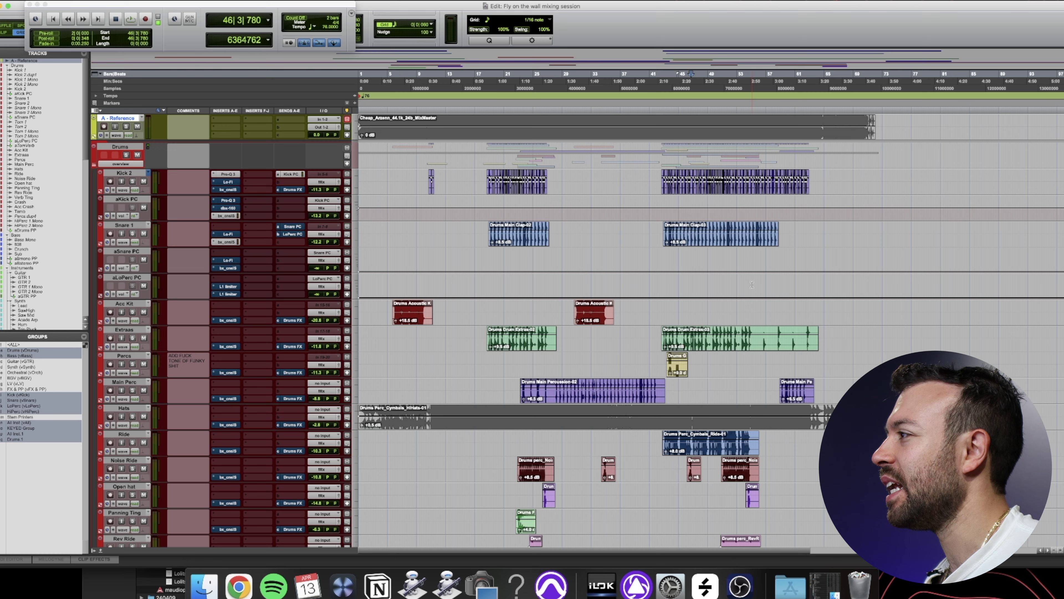
{"action": "key", "text": "super+equal"}
{"action": "key", "text": "super+equal"}
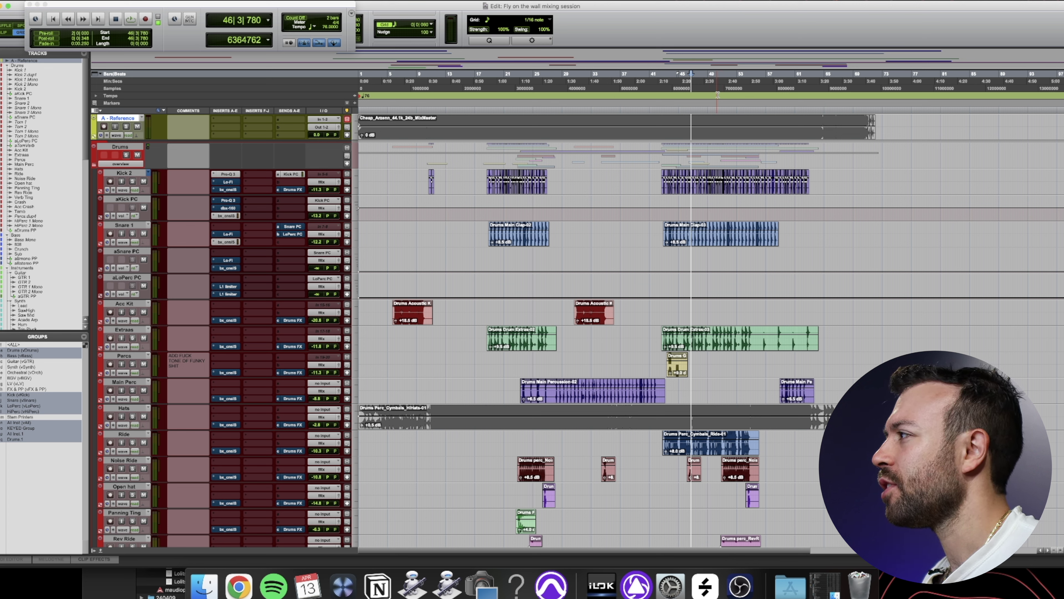
{"action": "left_click_drag", "start_coordinate": [749, 83], "coordinate": [686, 88]}
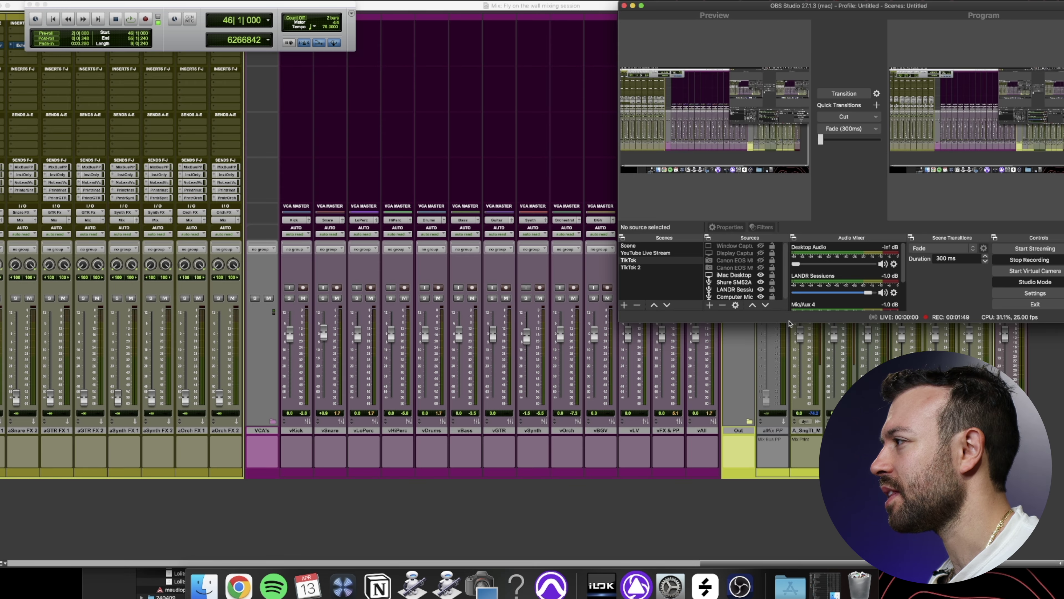
Open StandardCLIP on the mix print track and play the selected range while showing the Mix window
{"action": "left_click", "coordinate": [789, 323]}
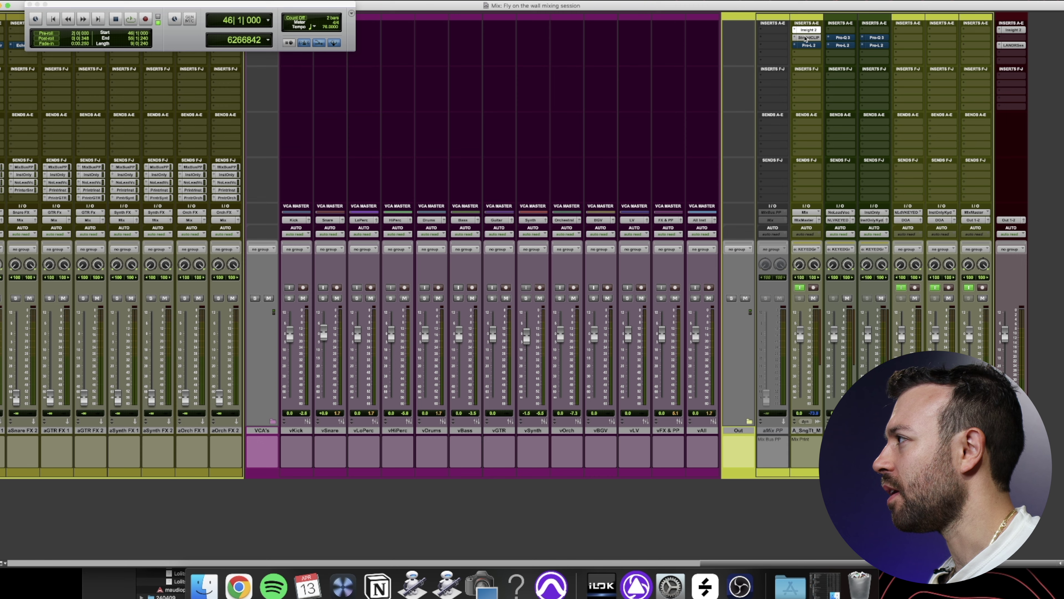
{"action": "left_click", "coordinate": [805, 38]}
{"action": "key", "text": "super+equal"}
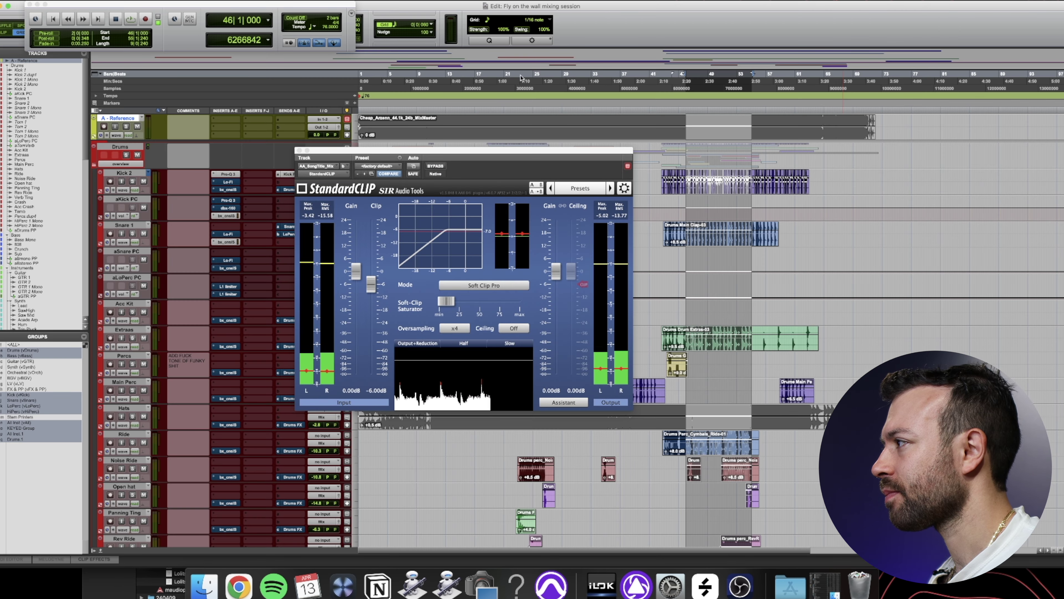
{"action": "key", "text": "space"}
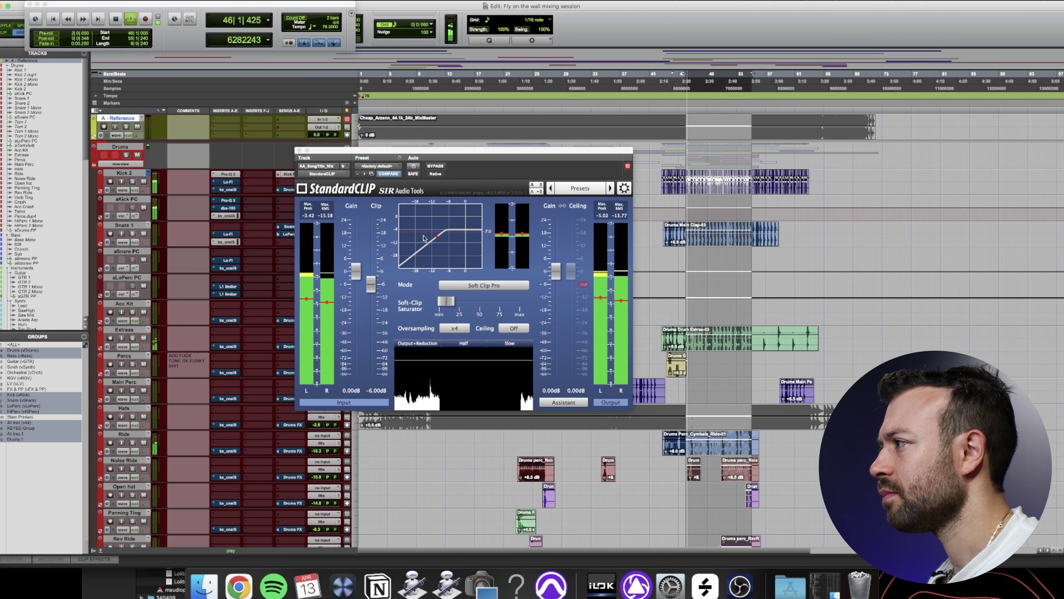
{"action": "key", "text": "super+equal"}
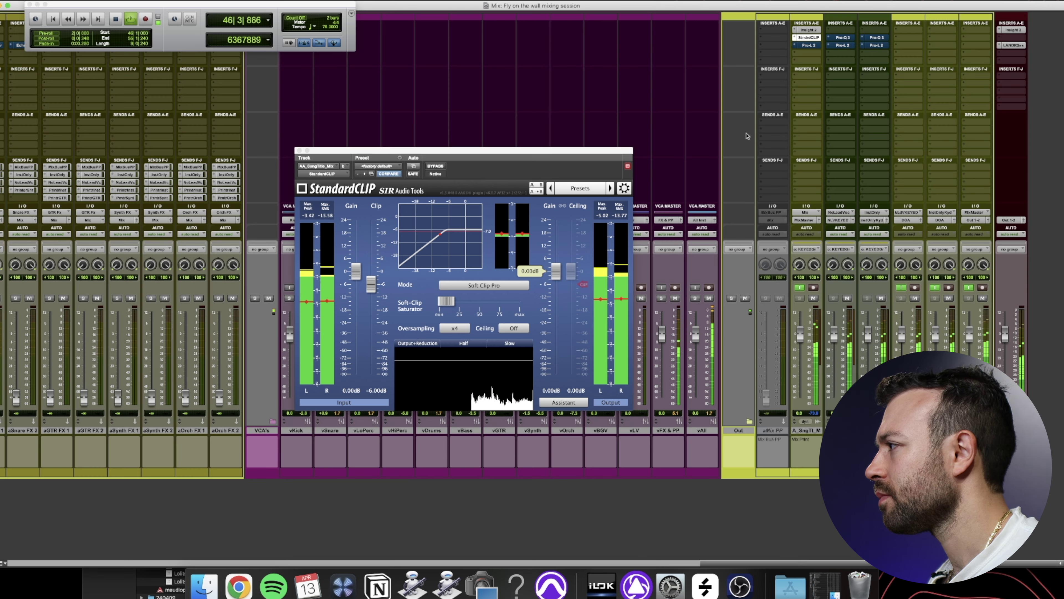
Lower the vKick VCA to -2.0 dB and raise StandardCLIP's Soft-Clip Saturator to about 20, closing the plug-in
{"action": "left_click", "coordinate": [552, 157]}
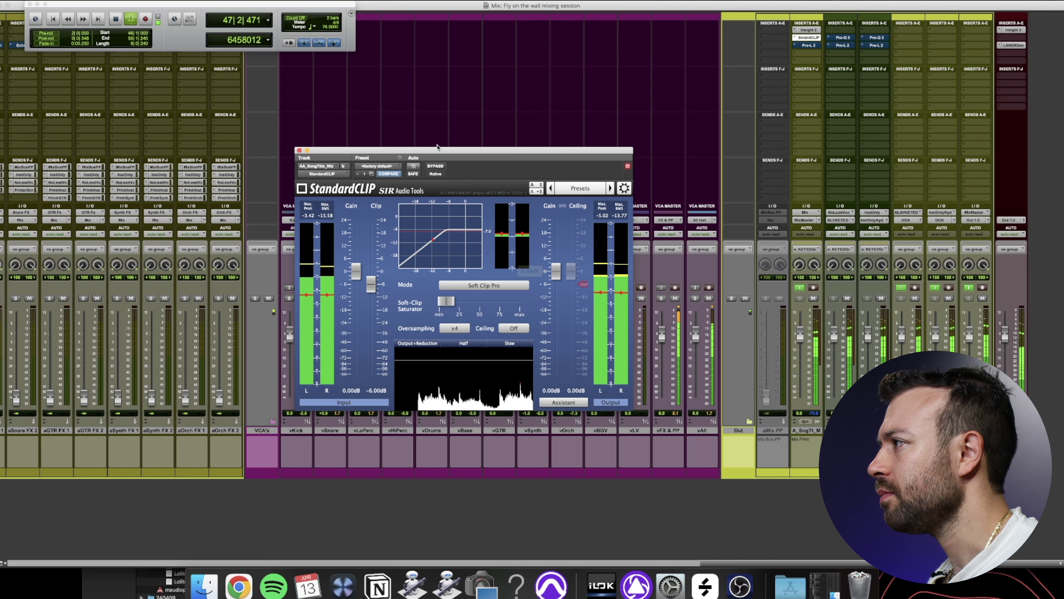
{"action": "left_click_drag", "start_coordinate": [437, 147], "coordinate": [487, 152]}
{"action": "left_click_drag", "start_coordinate": [288, 335], "coordinate": [289, 337]}
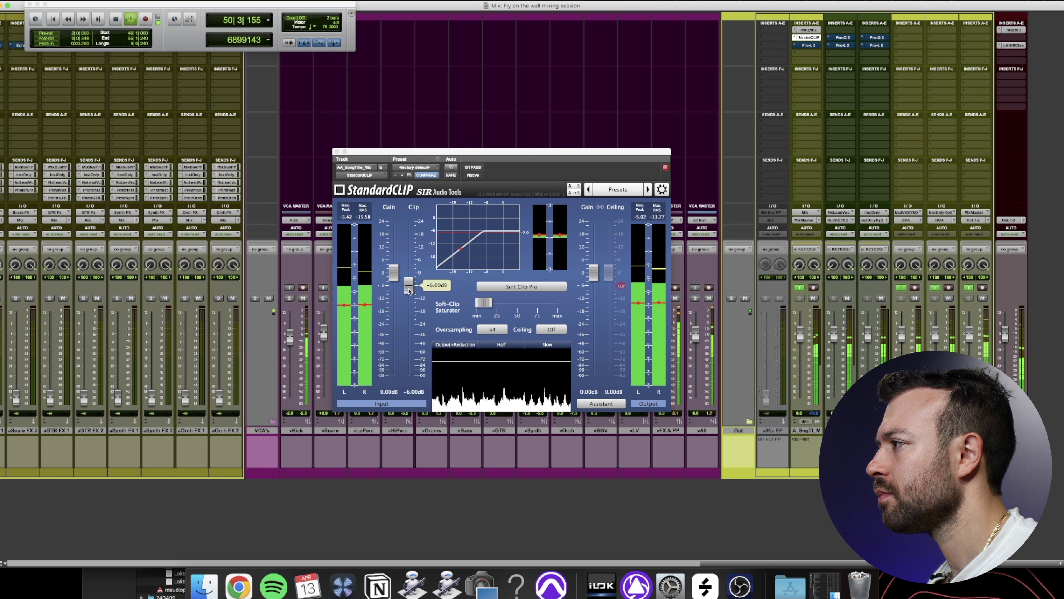
{"action": "left_click_drag", "start_coordinate": [480, 308], "coordinate": [486, 307]}
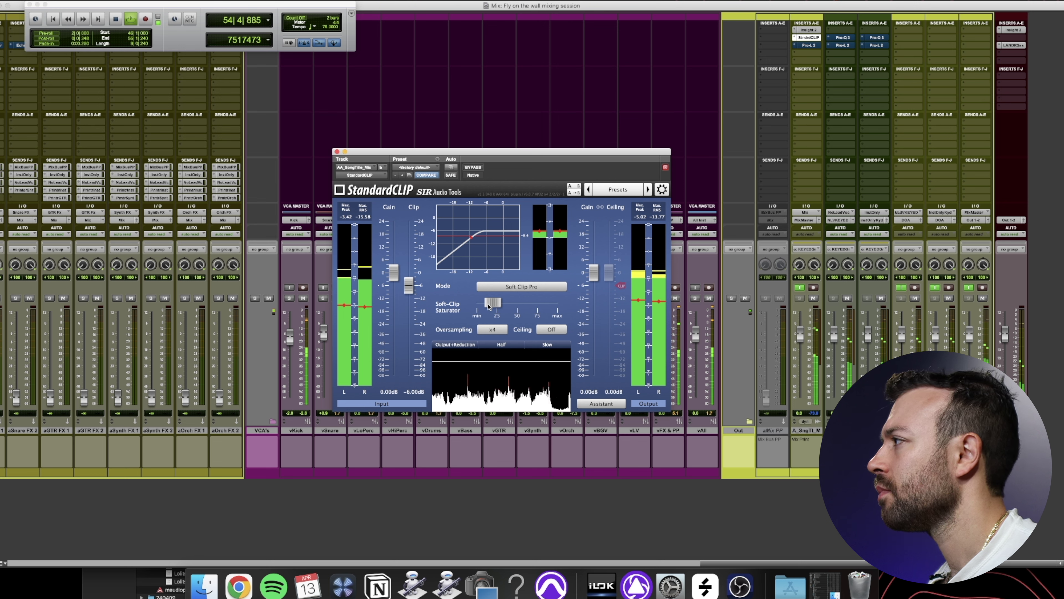
{"action": "left_click", "coordinate": [337, 151]}
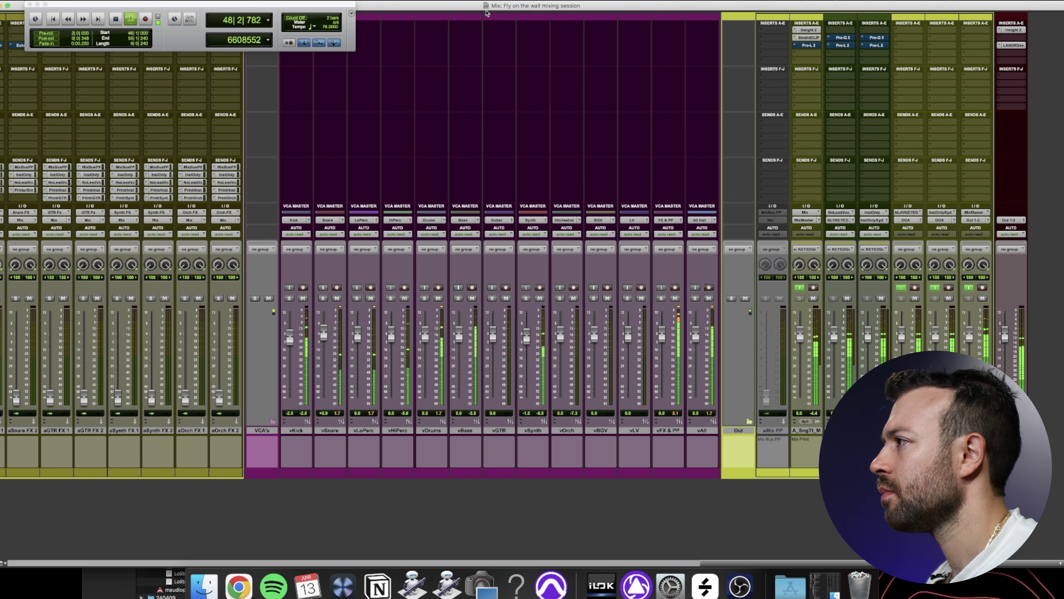
Slightly reduce the low-frequency EQ gain in the bx_console SSL 4000 E on aKick PC and close the plug-in
{"action": "key", "text": "super+equal"}
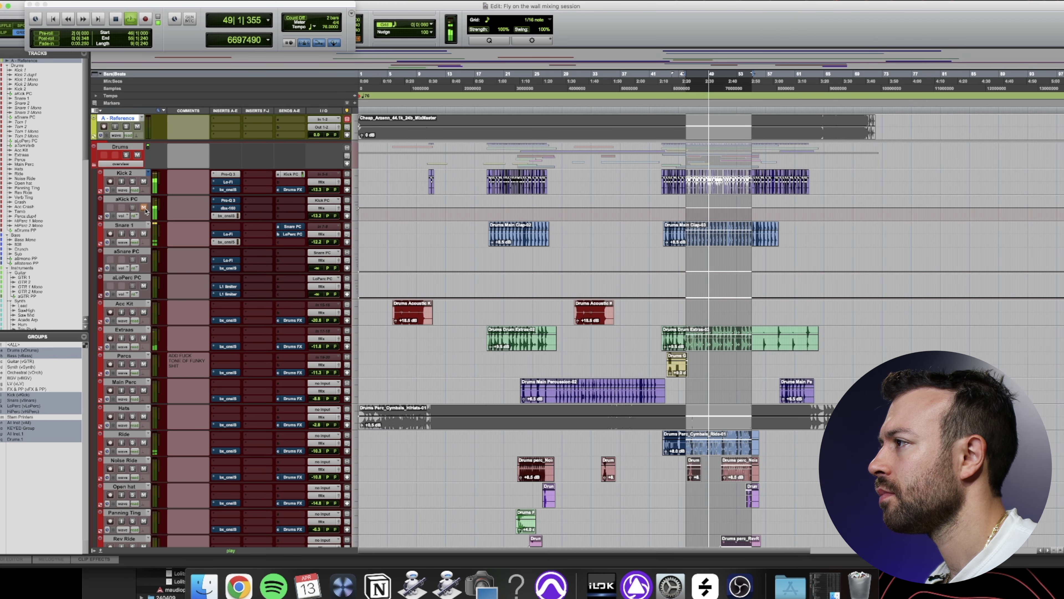
{"action": "left_click", "coordinate": [226, 215]}
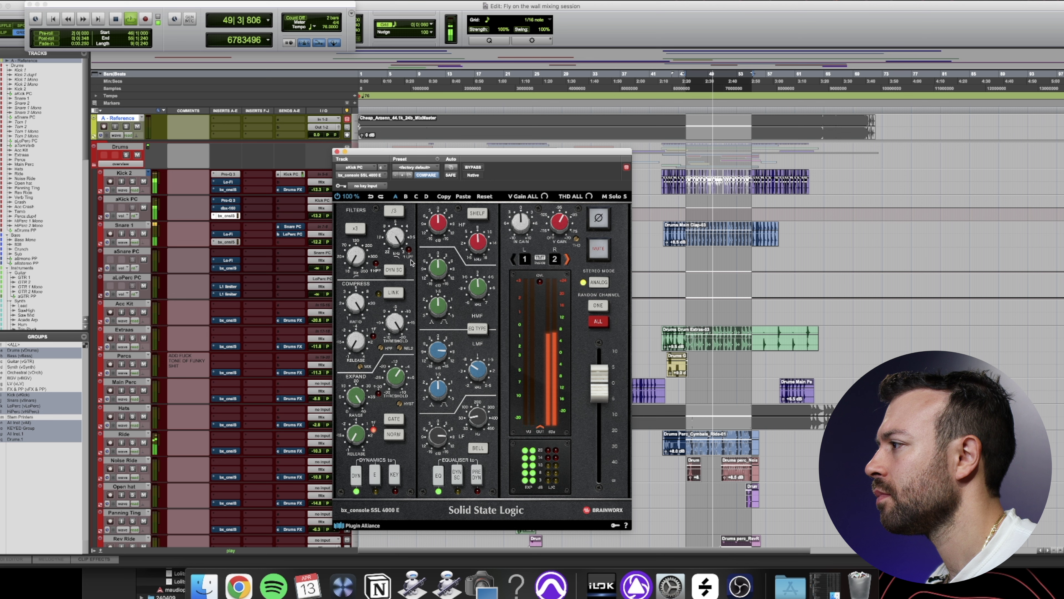
{"action": "left_click", "coordinate": [486, 448]}
{"action": "left_click", "coordinate": [486, 449]}
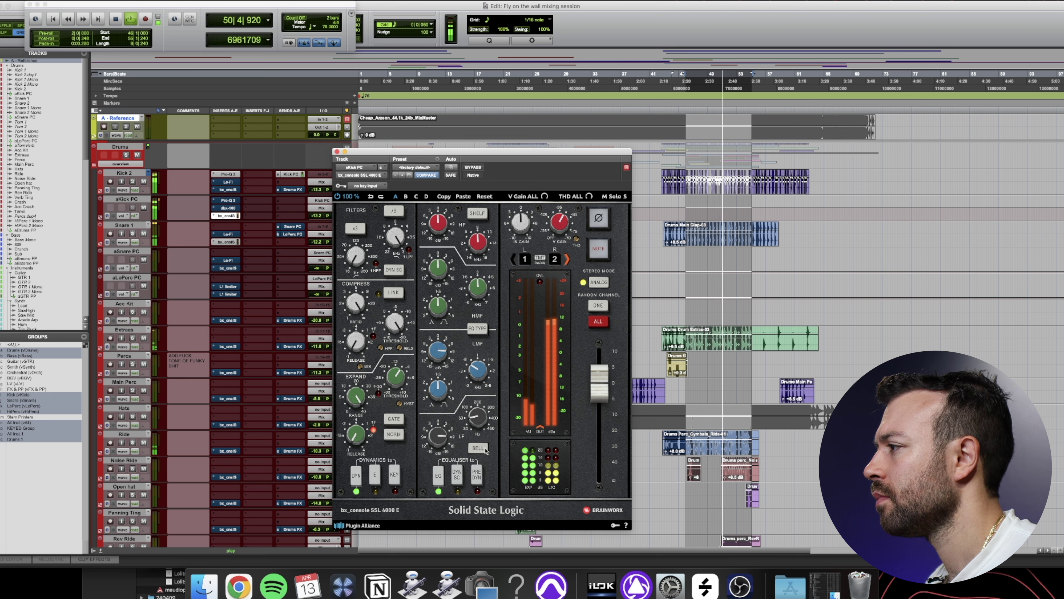
{"action": "left_click_drag", "start_coordinate": [441, 436], "coordinate": [443, 445]}
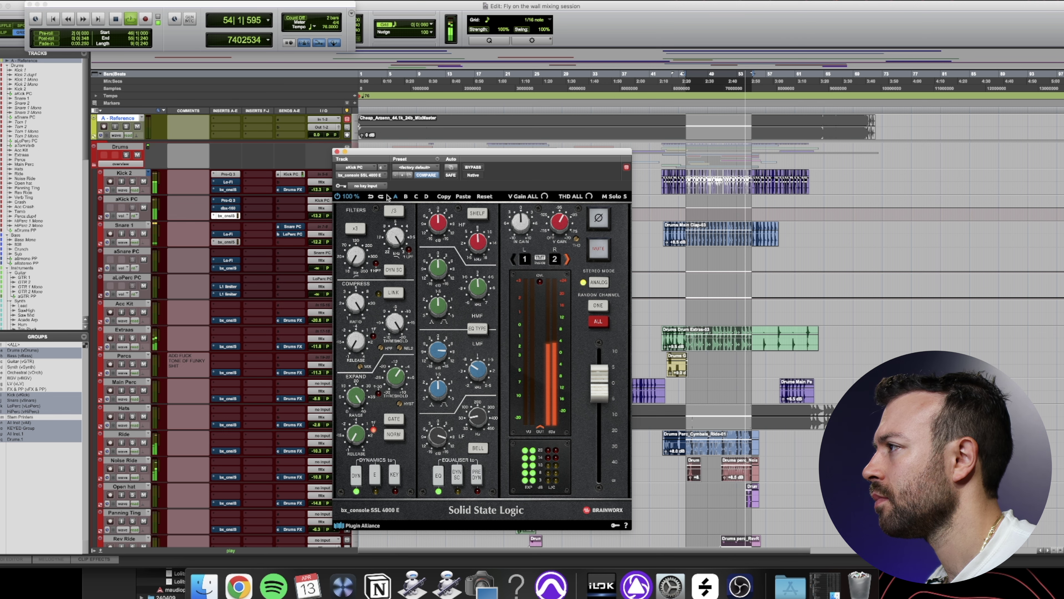
{"action": "left_click", "coordinate": [336, 152]}
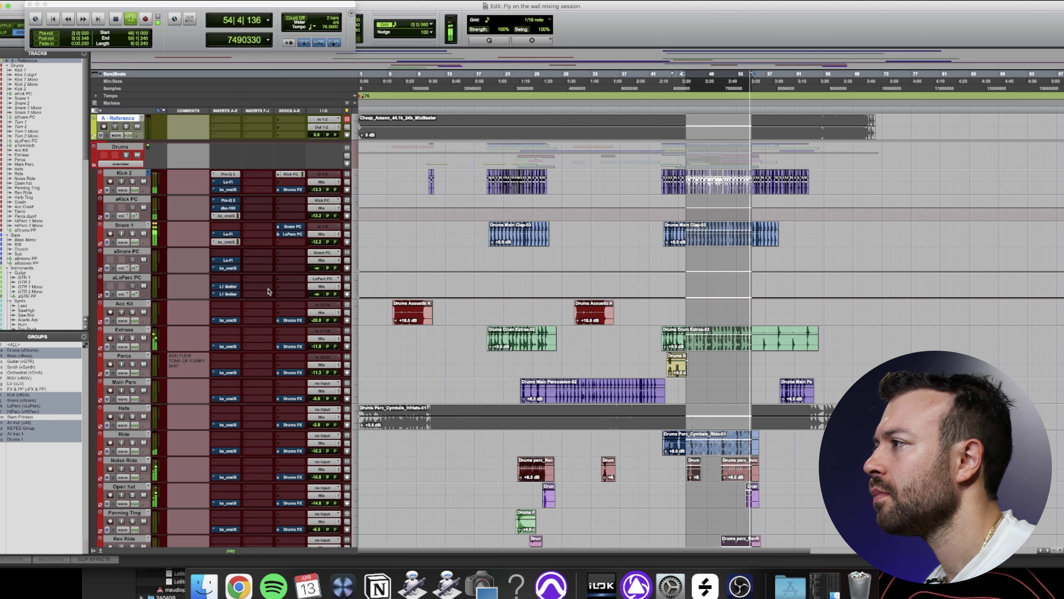
{"action": "scroll", "coordinate": [510, 289], "scroll_direction": "down", "scroll_amount": 12}
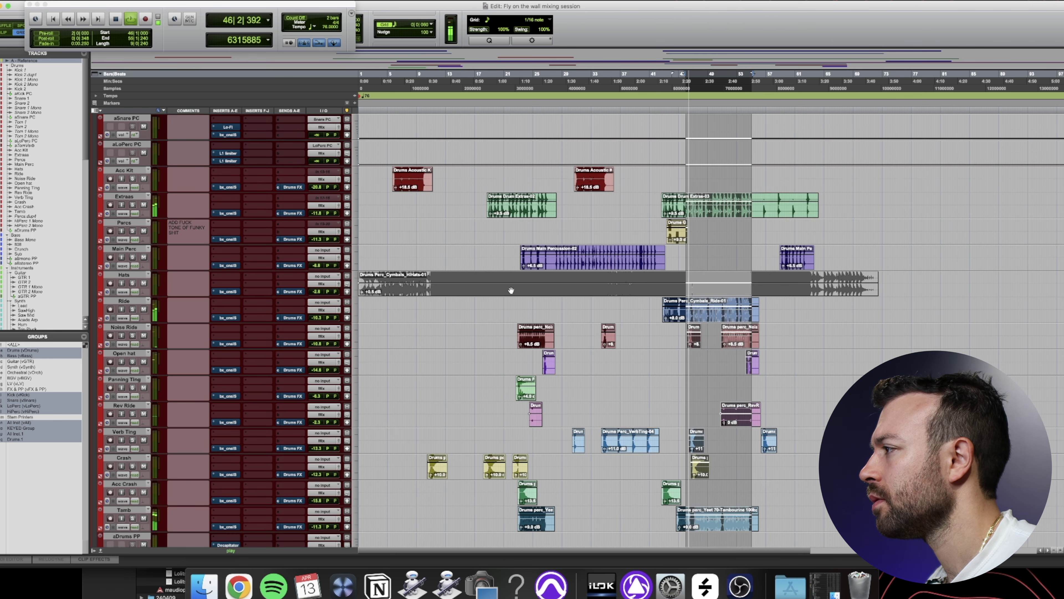
Insert StandardCLIP on the Snare 1 track and reset its Clip level to 0.00 dB
{"action": "scroll", "coordinate": [509, 286], "scroll_direction": "up", "scroll_amount": 12}
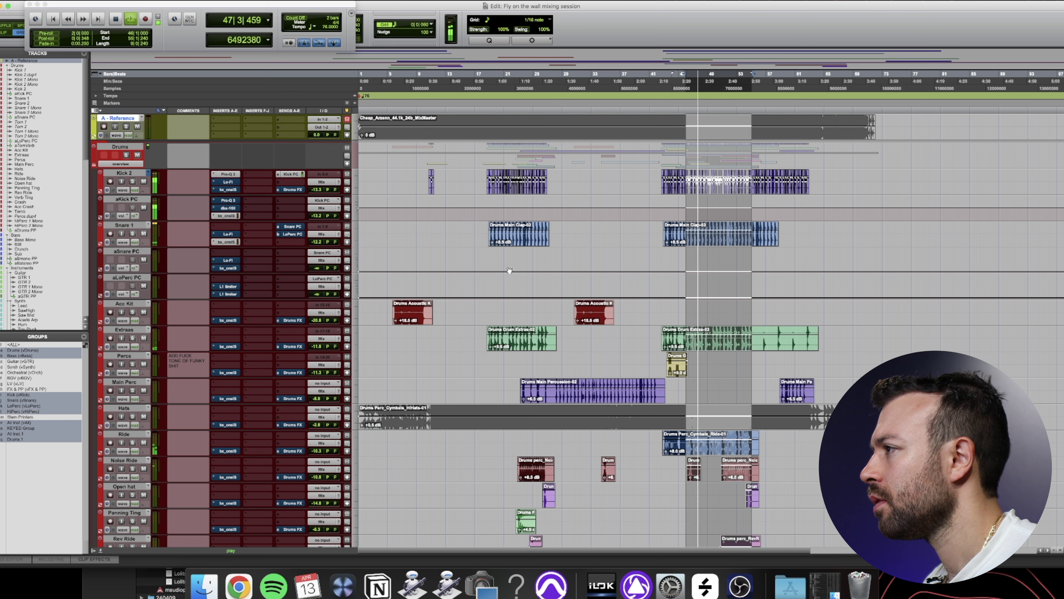
{"action": "left_click", "coordinate": [257, 229]}
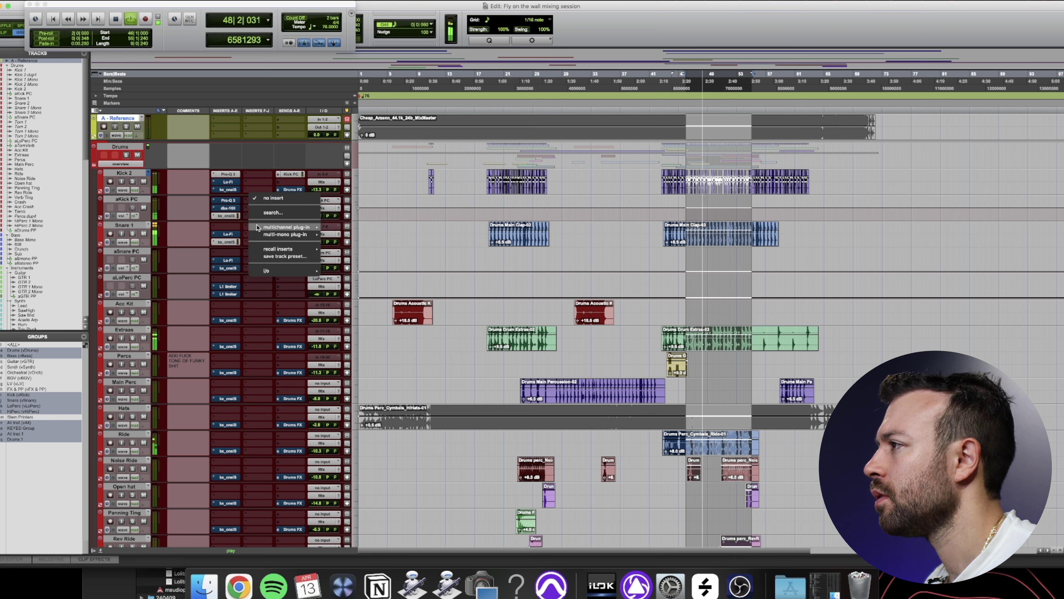
{"action": "left_click", "coordinate": [265, 212]}
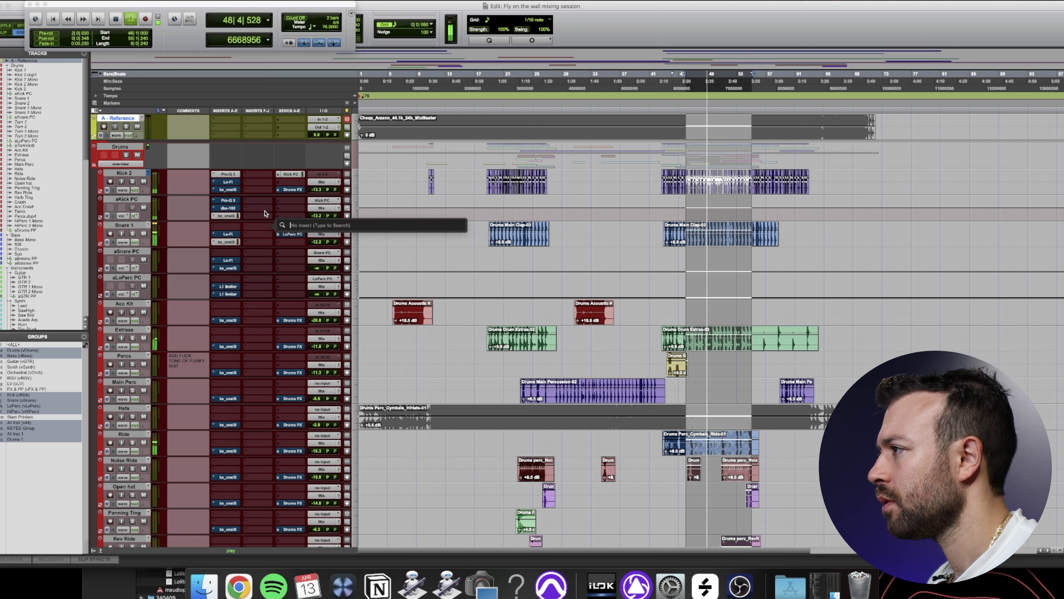
{"action": "type", "text": "snare"}
{"action": "key", "text": "Return"}
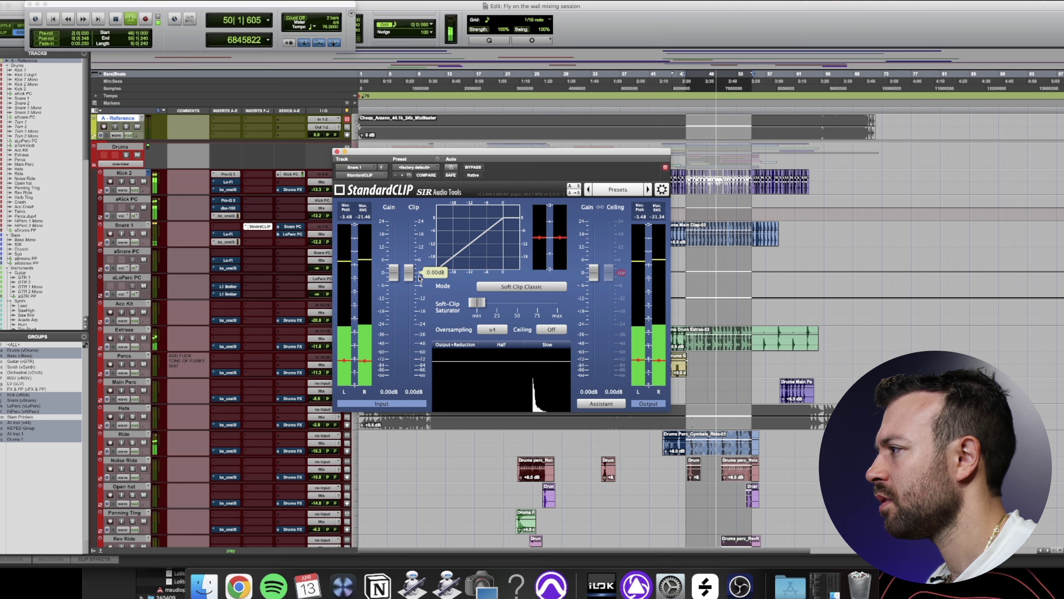
{"action": "left_click_drag", "start_coordinate": [414, 281], "coordinate": [415, 287]}
{"action": "left_click", "coordinate": [413, 280], "text": "alt"}
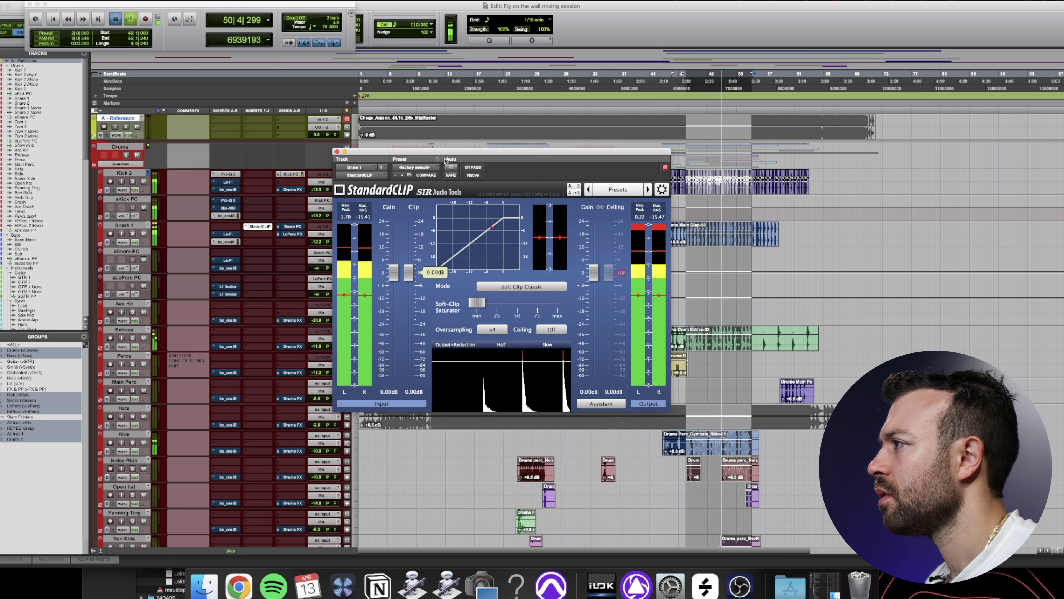
Stop playback and arrange the Snare 1 and mix print StandardCLIP windows side by side over the Edit window
{"action": "key", "text": "space"}
{"action": "left_click_drag", "start_coordinate": [449, 153], "coordinate": [136, 148]}
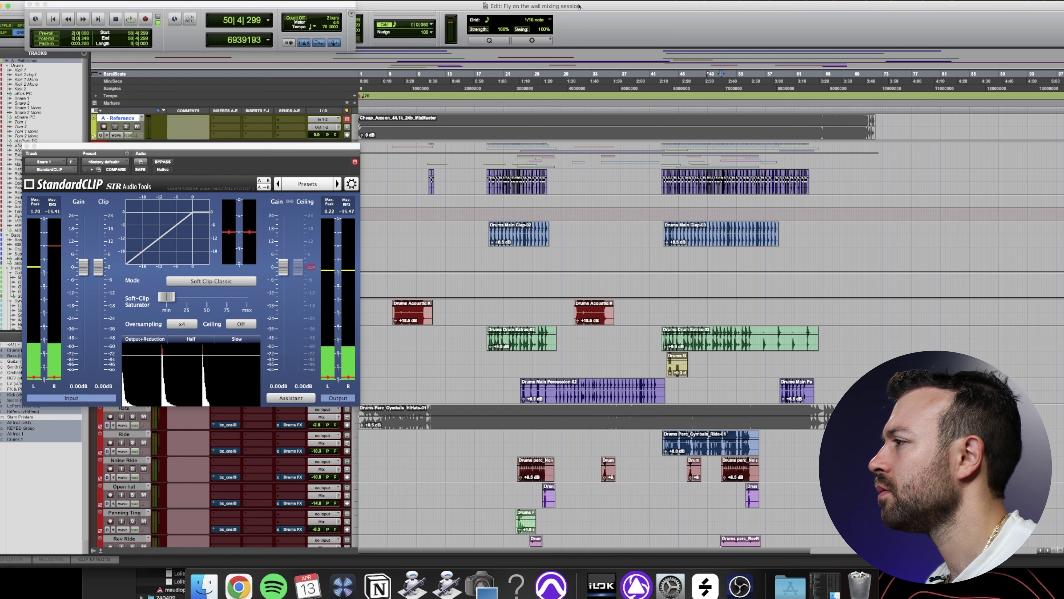
{"action": "key", "text": "super+equal"}
{"action": "left_click", "coordinate": [809, 37]}
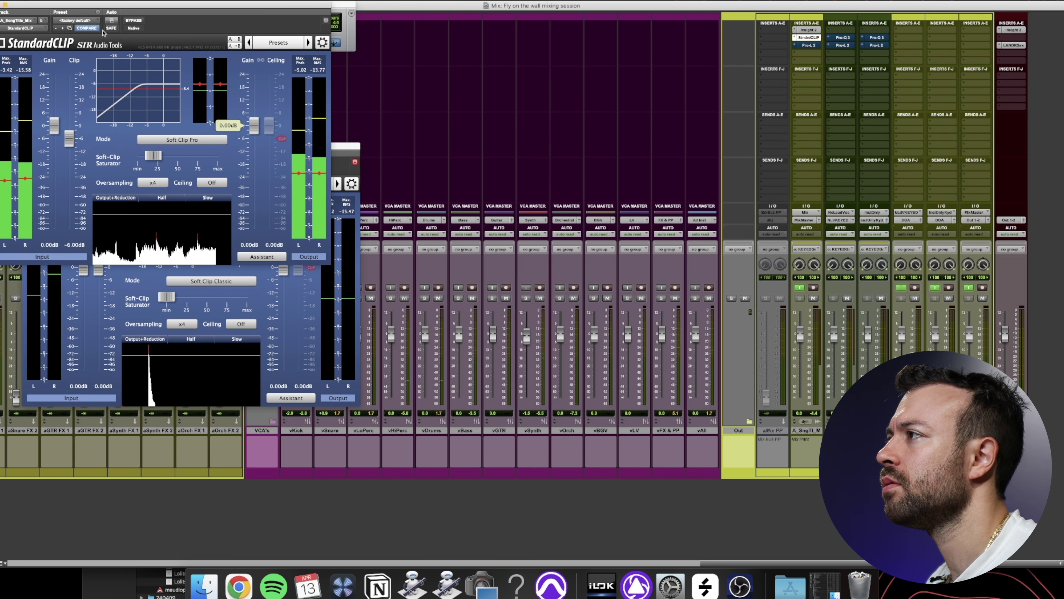
{"action": "left_click_drag", "start_coordinate": [117, 7], "coordinate": [488, 147]}
{"action": "key", "text": "super+equal"}
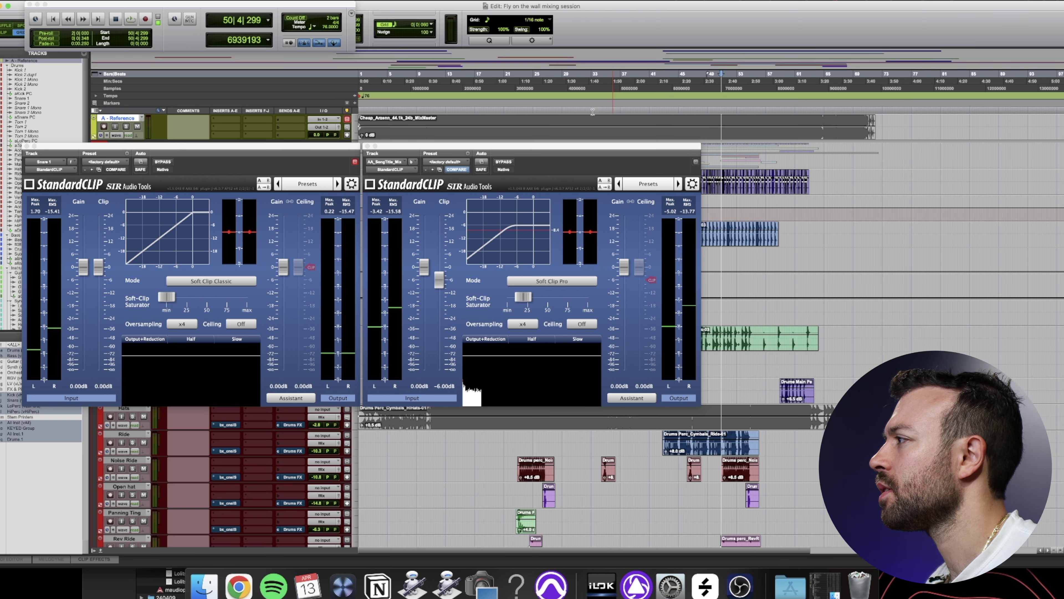
Loop playback from 47|1|900 and set Snare 1's StandardCLIP to Clip -6.00 dB, Soft-Clip Saturator 22% and Soft Clip Pro mode
{"action": "left_click_drag", "start_coordinate": [697, 81], "coordinate": [734, 80]}
{"action": "key", "text": "space"}
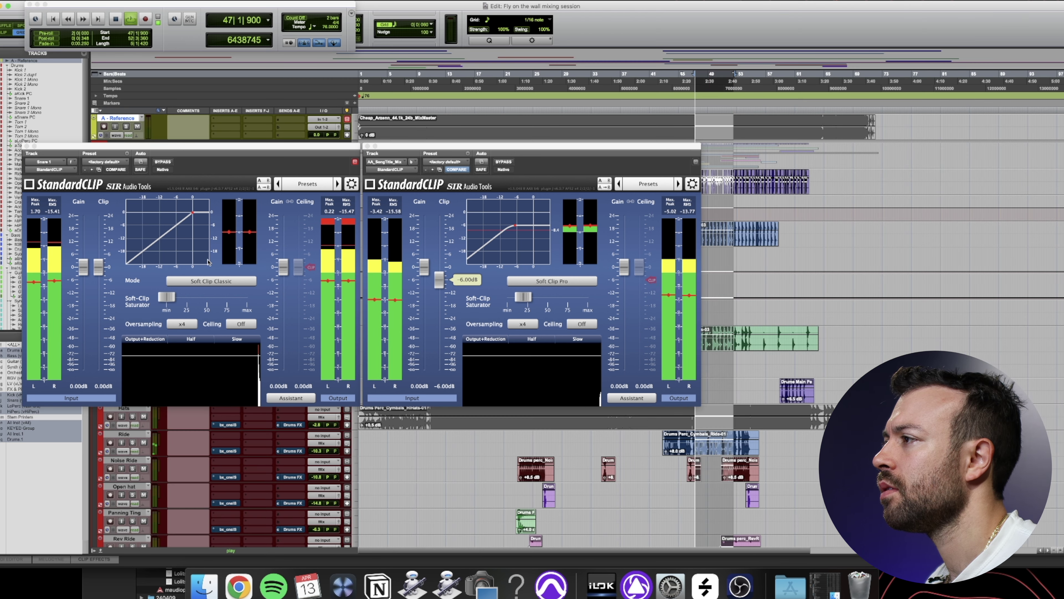
{"action": "left_click_drag", "start_coordinate": [102, 273], "coordinate": [112, 283]}
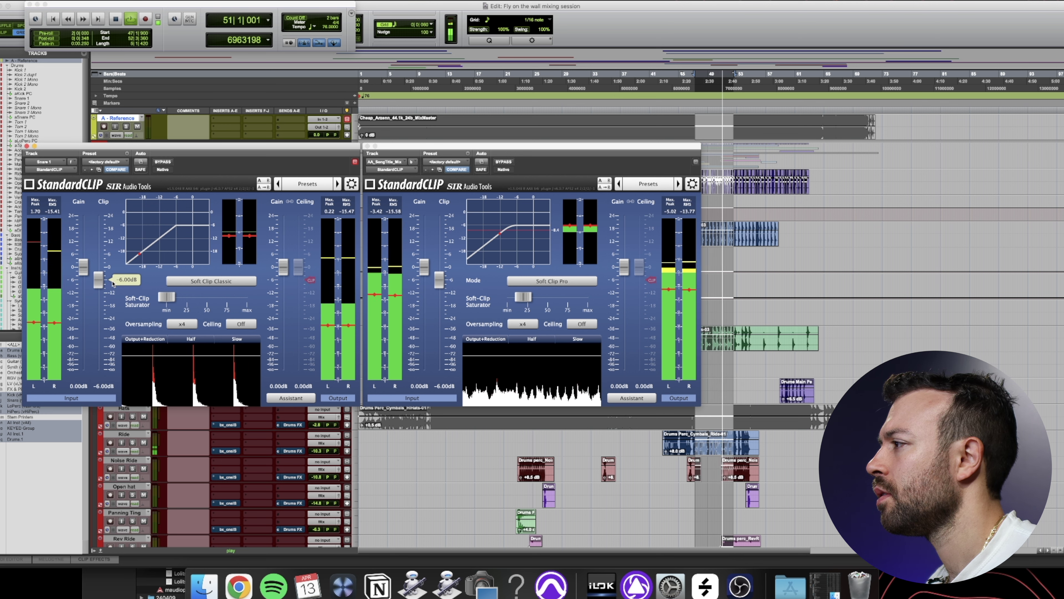
{"action": "left_click_drag", "start_coordinate": [166, 296], "coordinate": [179, 296]}
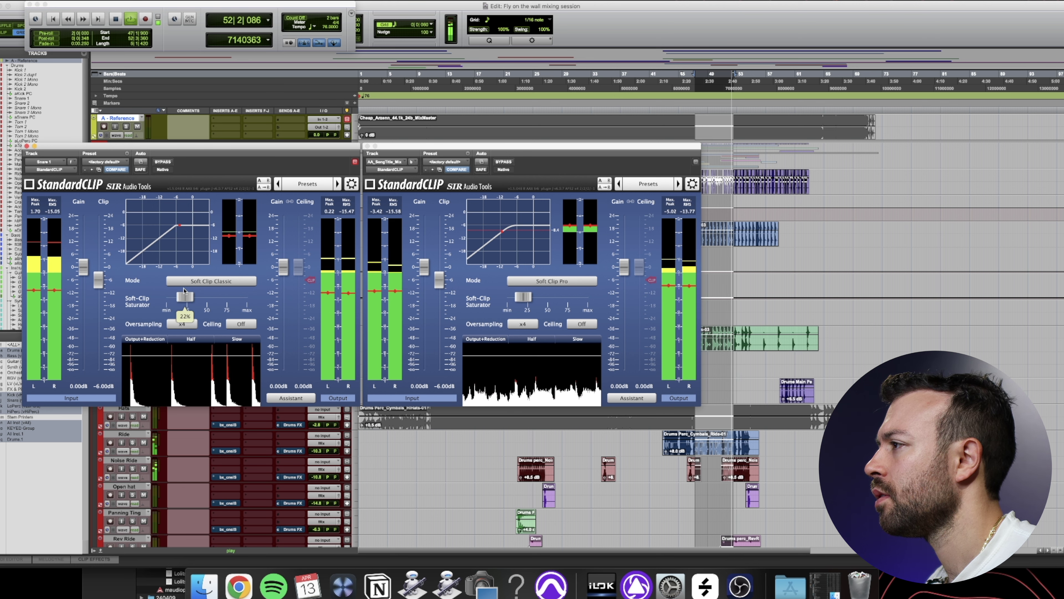
{"action": "left_click", "coordinate": [188, 281]}
{"action": "left_click", "coordinate": [188, 301]}
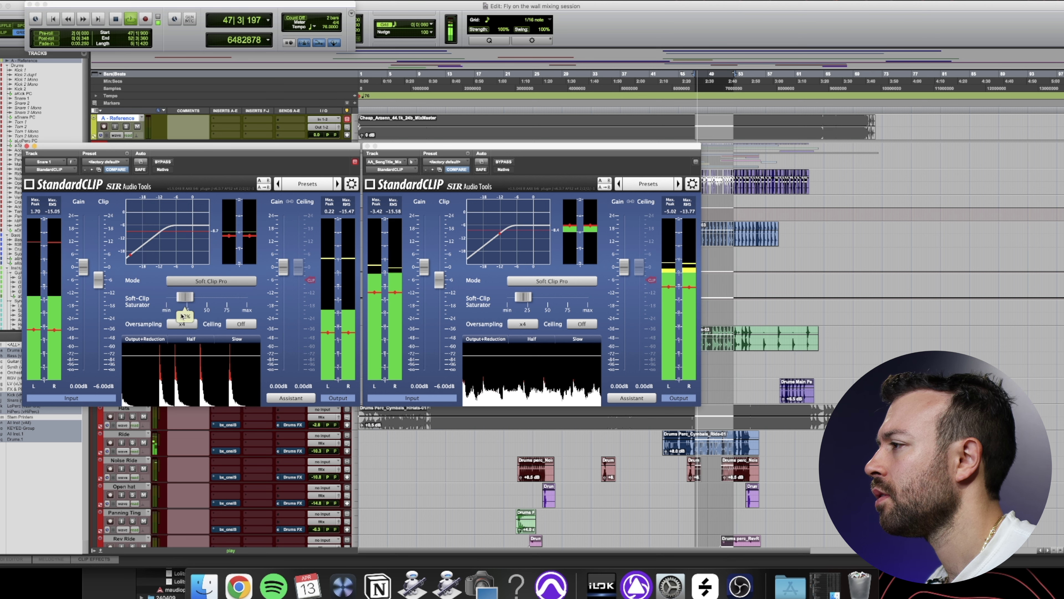
Compare Snare 1 with StandardCLIP bypassed and active, and close both clipper windows
{"action": "left_click", "coordinate": [163, 162]}
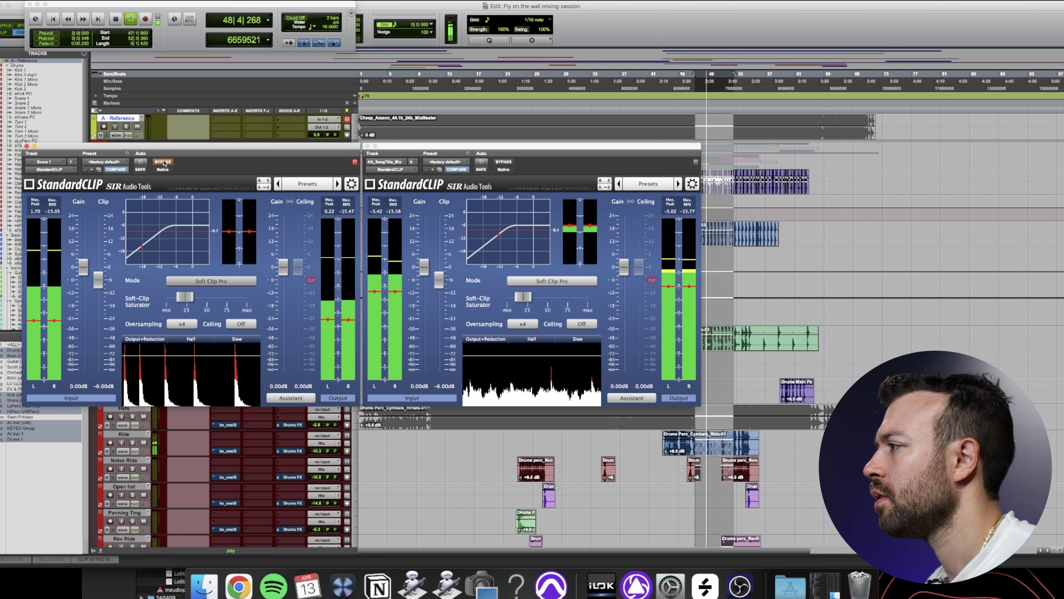
{"action": "left_click", "coordinate": [163, 162]}
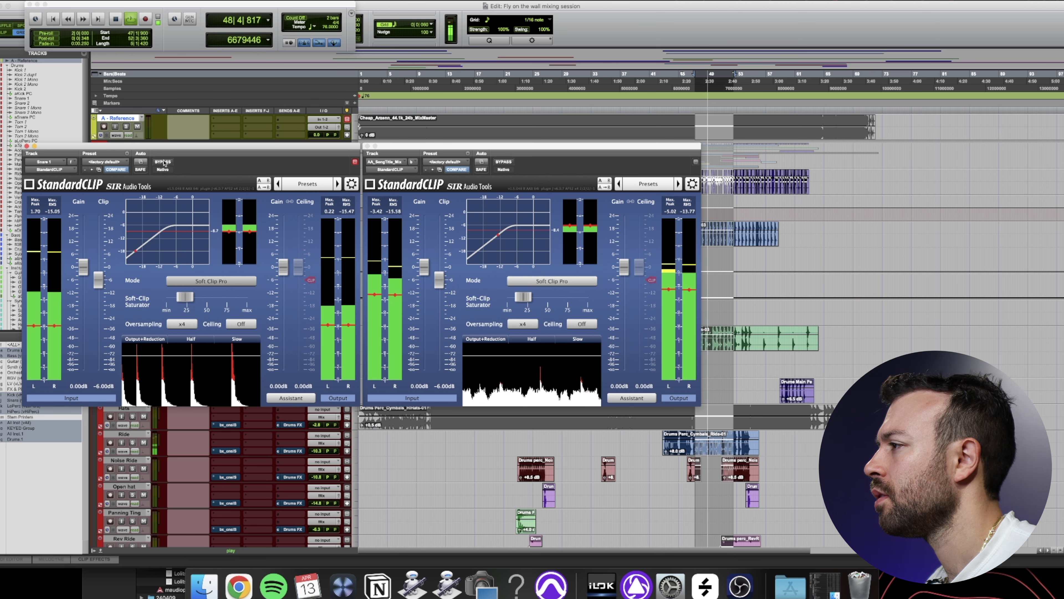
{"action": "left_click", "coordinate": [26, 145]}
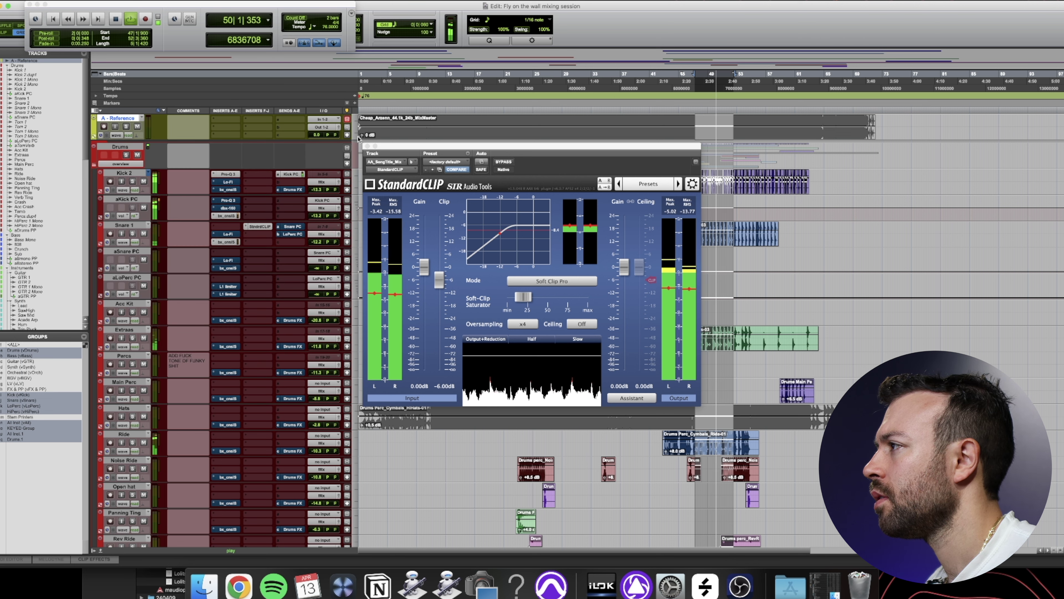
{"action": "left_click", "coordinate": [367, 146]}
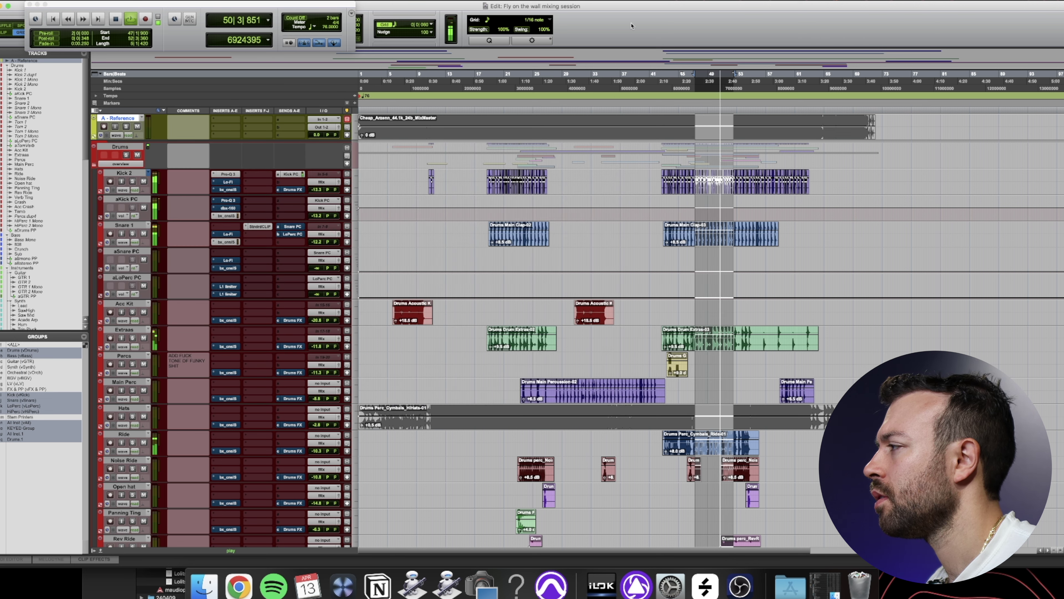
Check StandardCLIP on the mix print track during playback and close it
{"action": "key", "text": "super+equal"}
{"action": "left_click", "coordinate": [812, 37]}
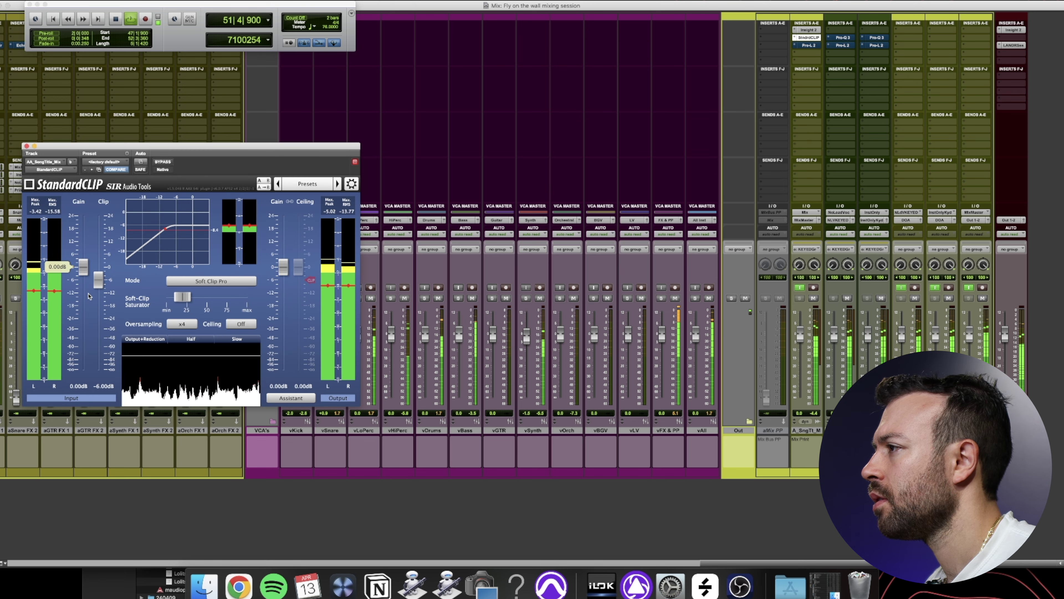
{"action": "left_click", "coordinate": [26, 146]}
{"action": "key", "text": "super+equal"}
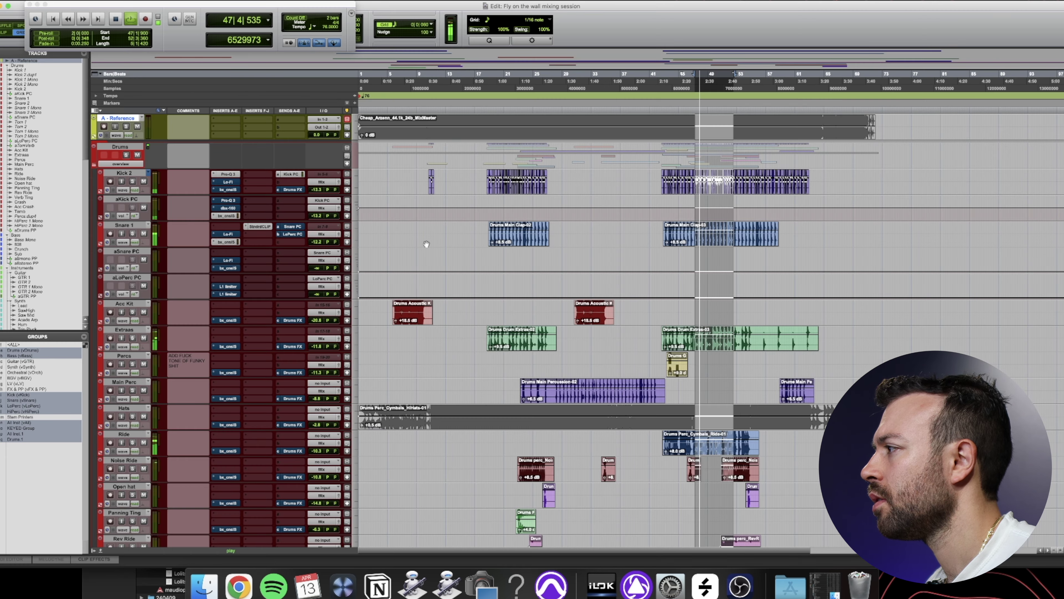
Review the drum and bass tracks and the VCA levels while the selected range plays
{"action": "scroll", "coordinate": [426, 241], "scroll_direction": "down", "scroll_amount": 15}
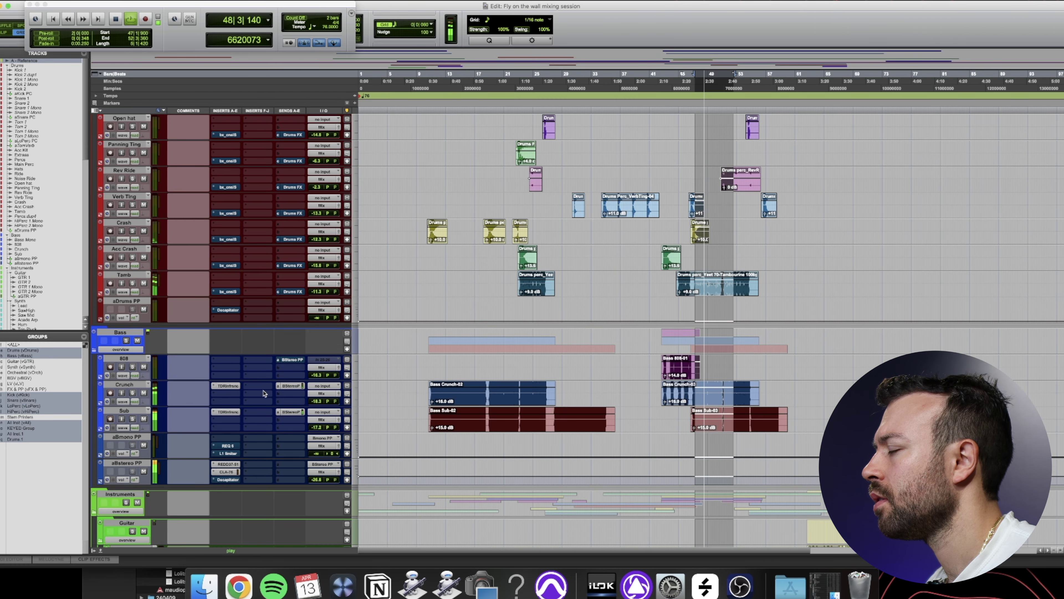
{"action": "scroll", "coordinate": [427, 243], "scroll_direction": "up", "scroll_amount": 10}
{"action": "key", "text": "super+equal"}
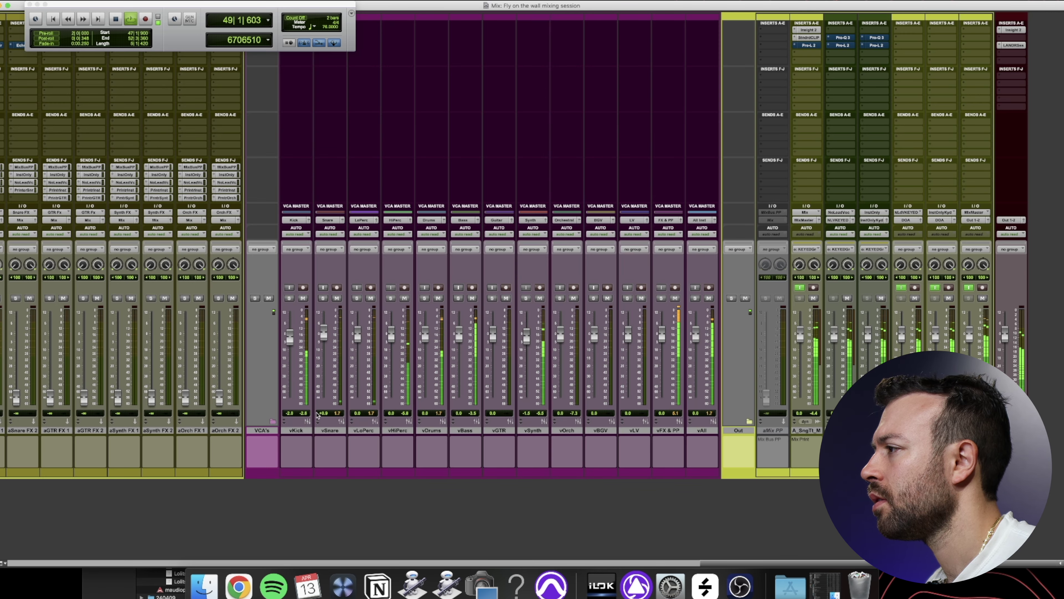
{"action": "scroll", "coordinate": [316, 414], "scroll_direction": "left", "scroll_amount": 10}
{"action": "scroll", "coordinate": [322, 415], "scroll_direction": "right", "scroll_amount": 10}
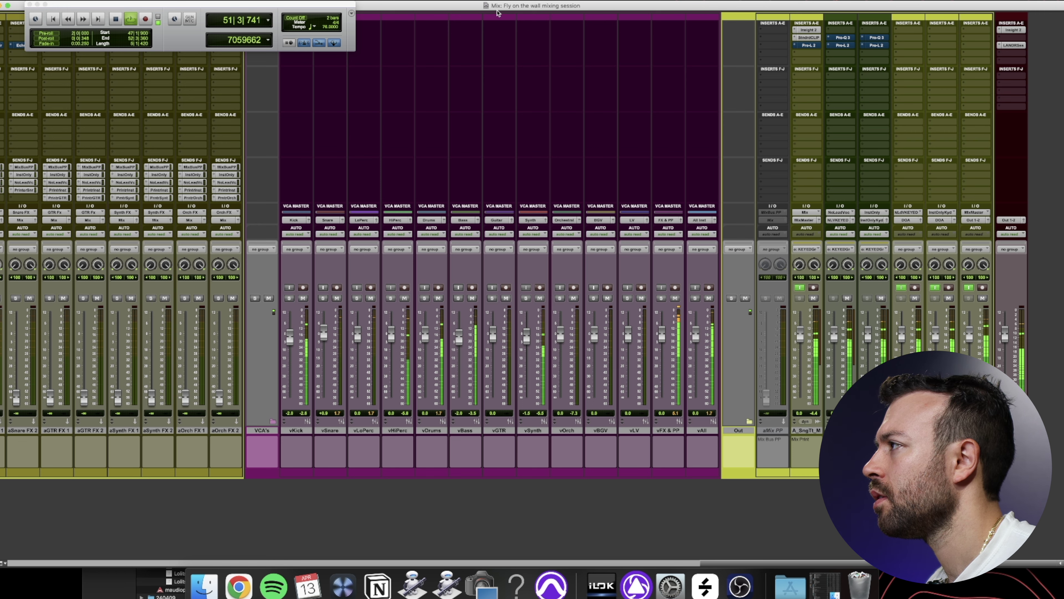
{"action": "key", "text": "super+equal"}
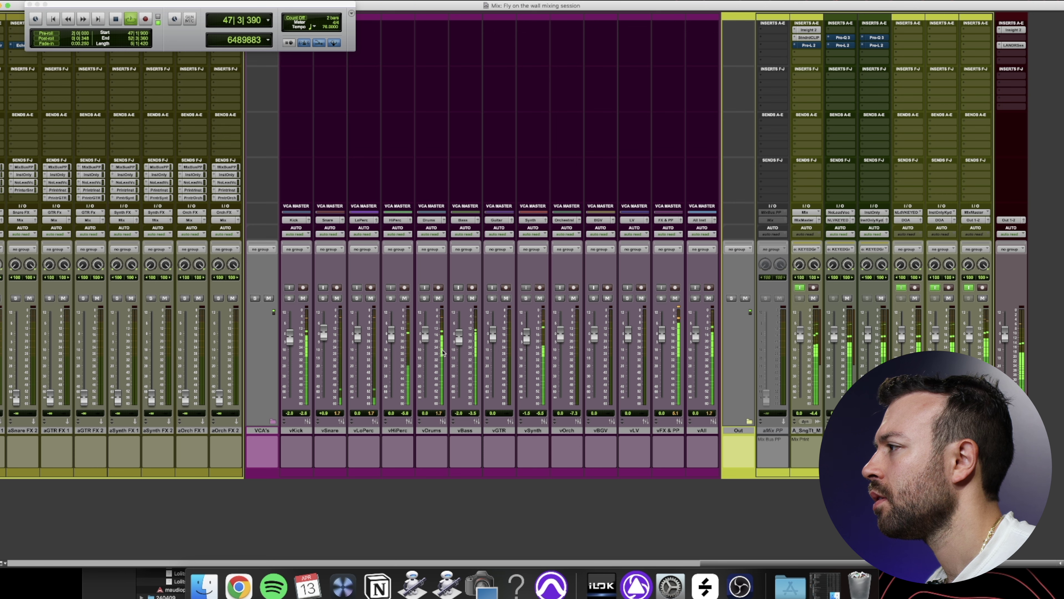
Duplicate the aBstereo PP track once with its playlists, automation, inserts, sends and group assignments, placing the copy after it
{"action": "key", "text": "super+equal"}
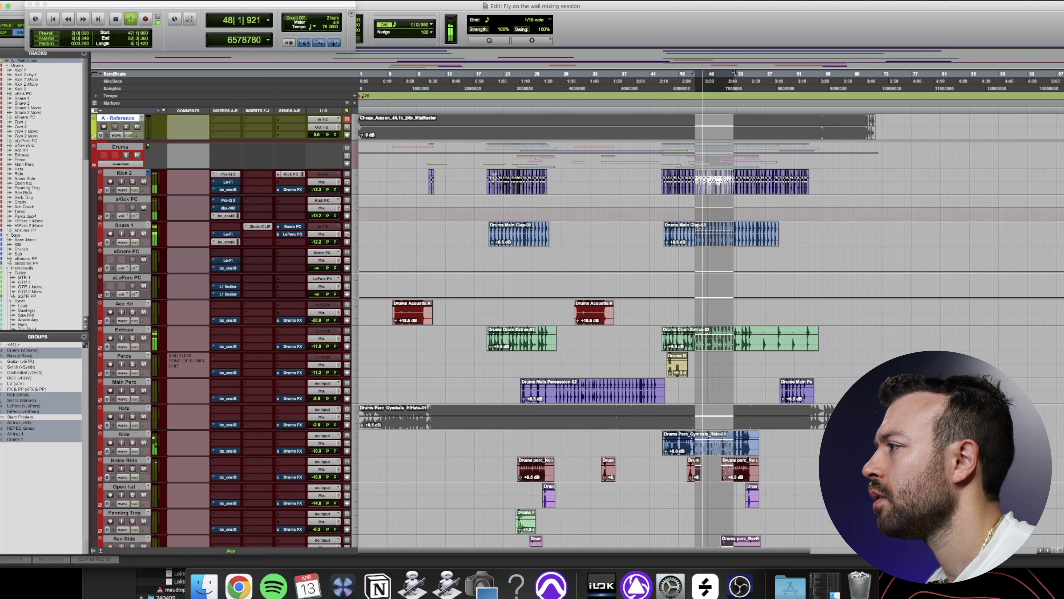
{"action": "scroll", "coordinate": [386, 313], "scroll_direction": "down", "scroll_amount": 5}
{"action": "scroll", "coordinate": [386, 314], "scroll_direction": "down", "scroll_amount": 2}
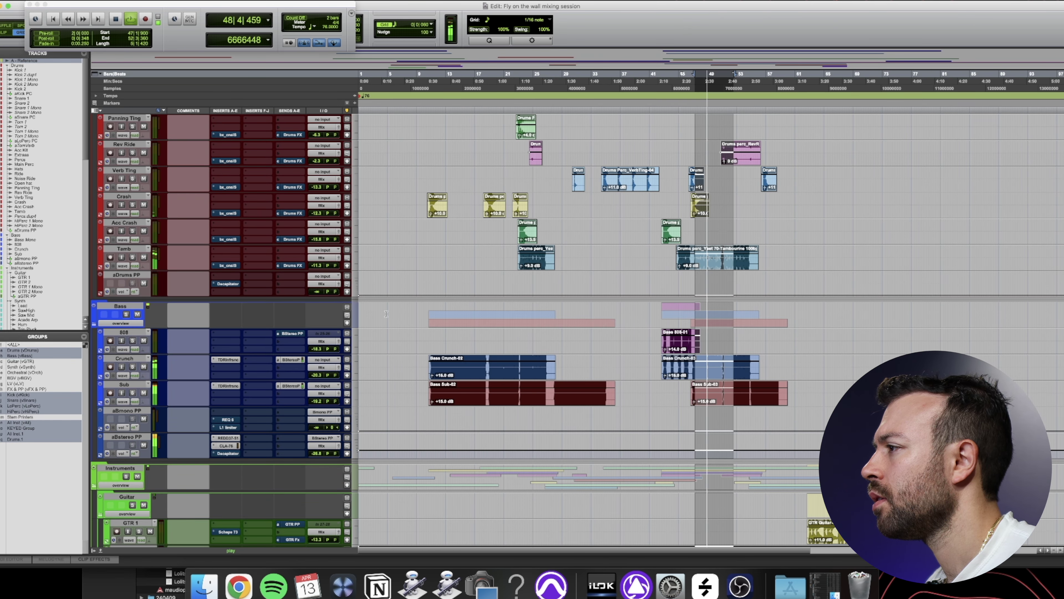
{"action": "right_click", "coordinate": [130, 437]}
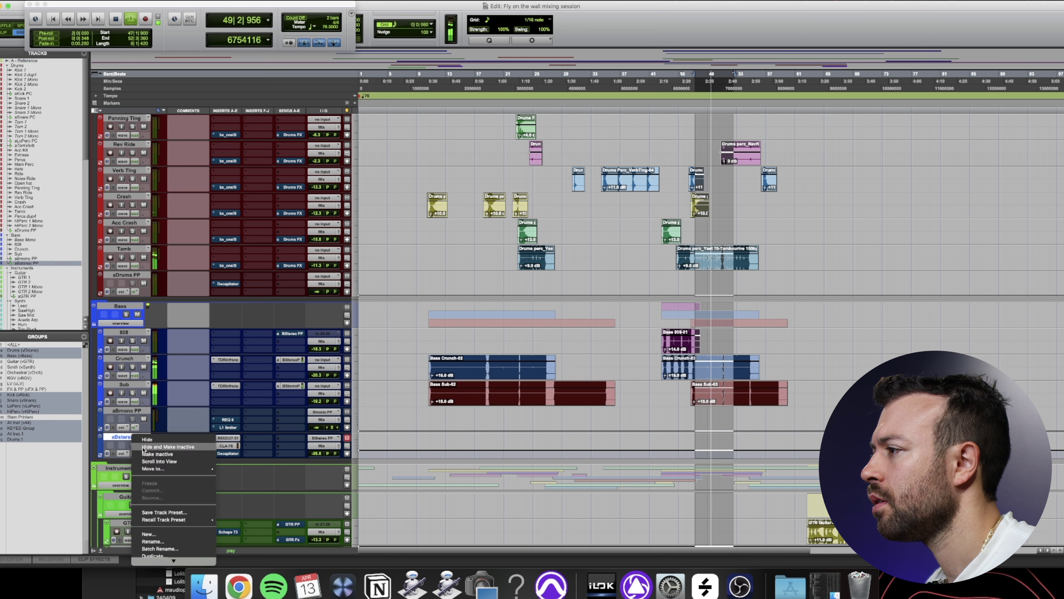
{"action": "mouse_move", "coordinate": [168, 561]}
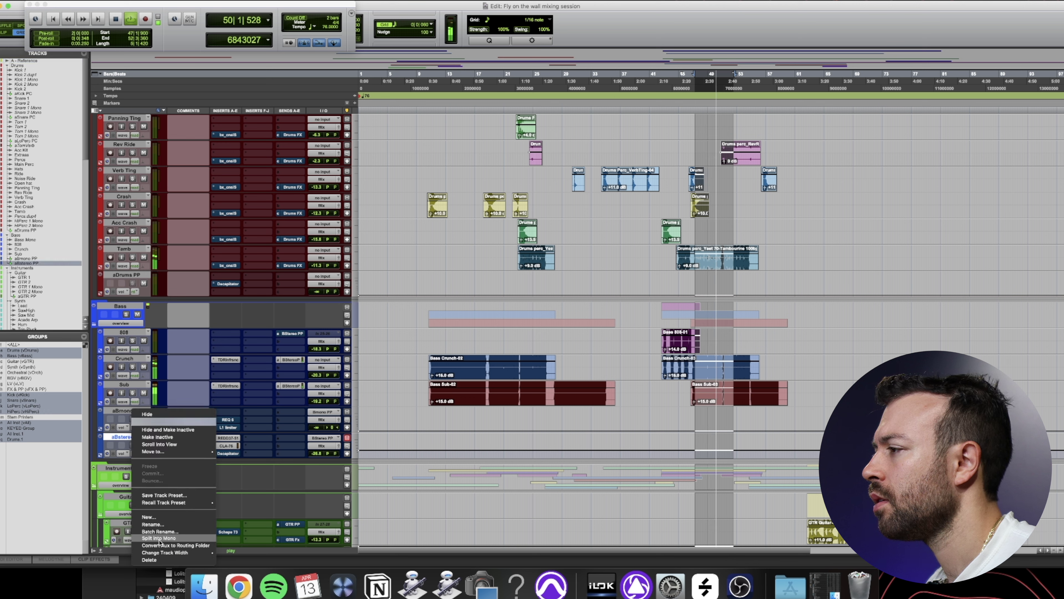
{"action": "left_click", "coordinate": [159, 531]}
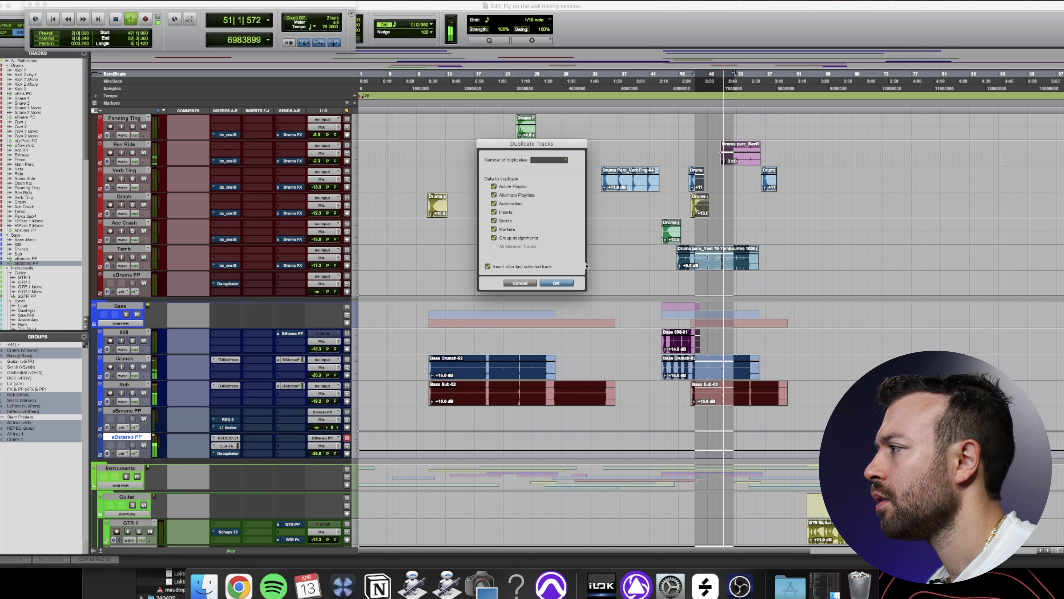
{"action": "left_click", "coordinate": [571, 283]}
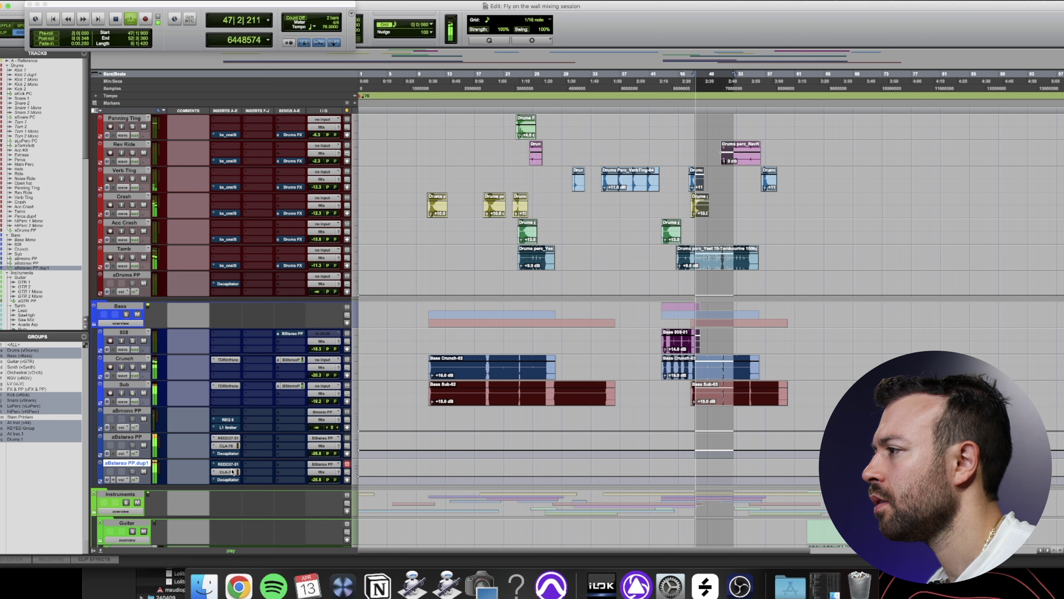
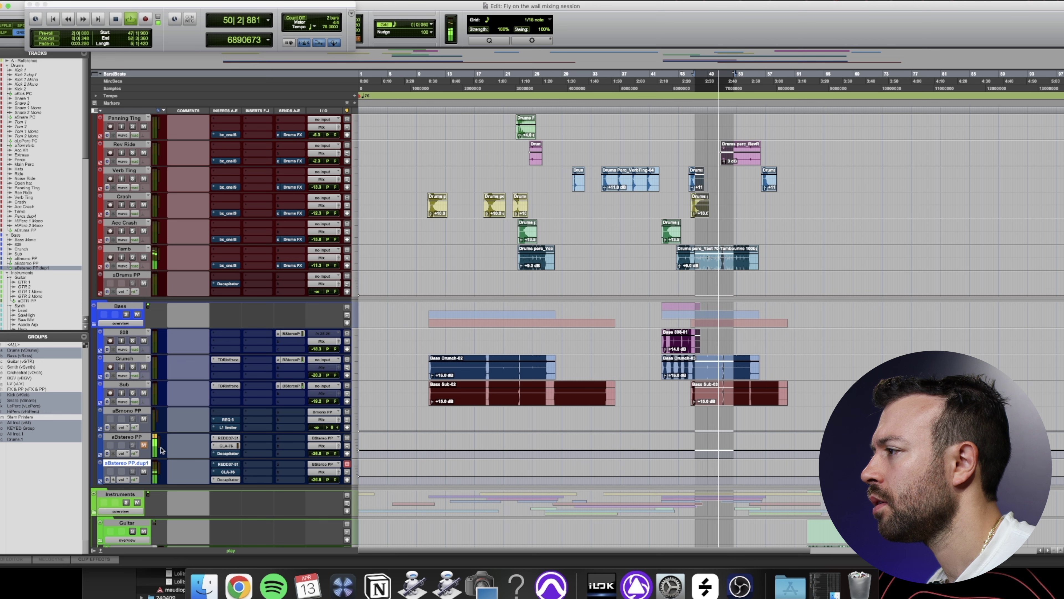
Suspend the groups to reset the duplicated aBstereo PP volume to 0.0 dB, and set its Decapitator to style N with Punish on
{"action": "key", "text": "super+shift+g"}
{"action": "left_click", "coordinate": [315, 480], "text": "alt"}
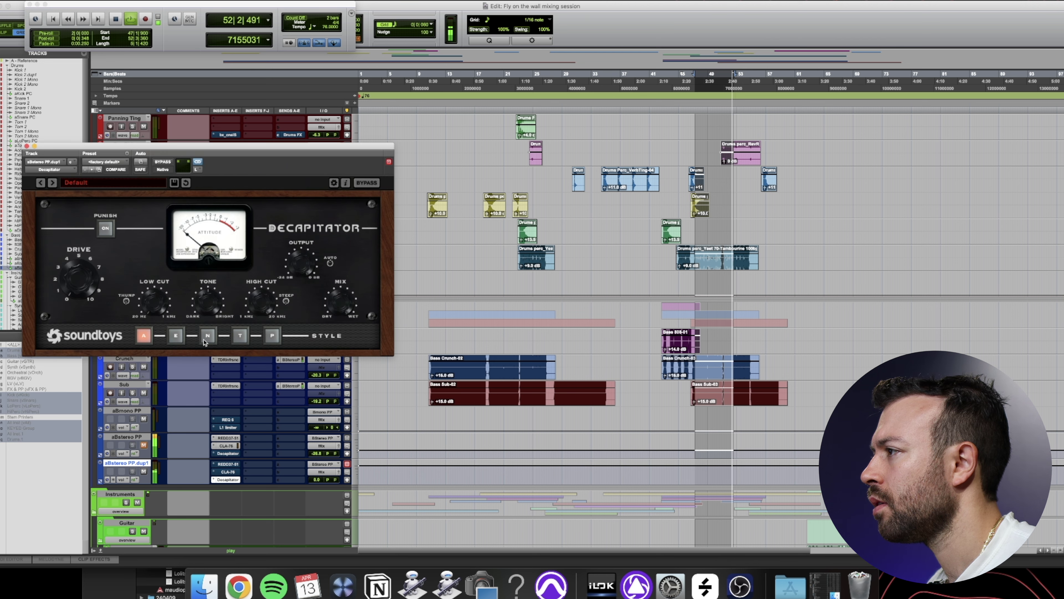
{"action": "left_click", "coordinate": [204, 338]}
{"action": "left_click", "coordinate": [104, 228]}
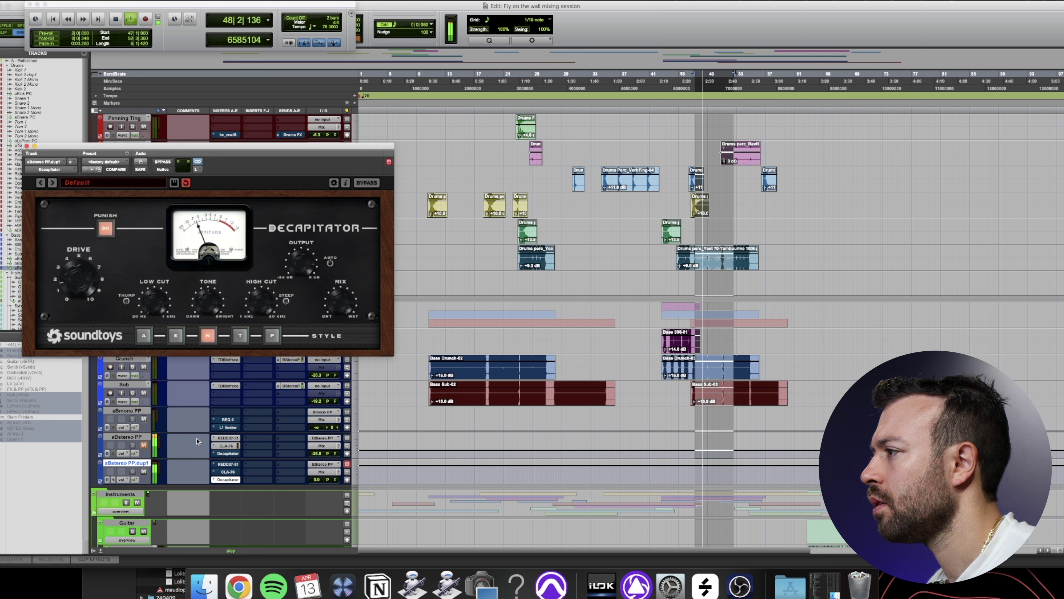
Replace CLA-76 on the duplicated aBstereo PP track with a copy of the REQ 6 from aBmono PP, accepting the plug-in change
{"action": "left_click", "coordinate": [260, 465]}
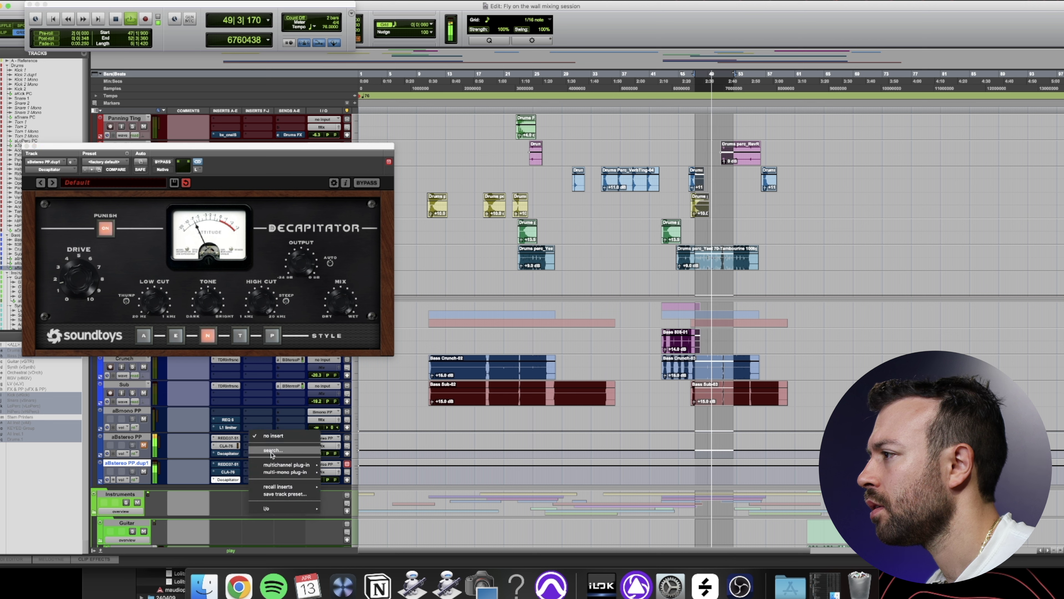
{"action": "left_click", "coordinate": [270, 383]}
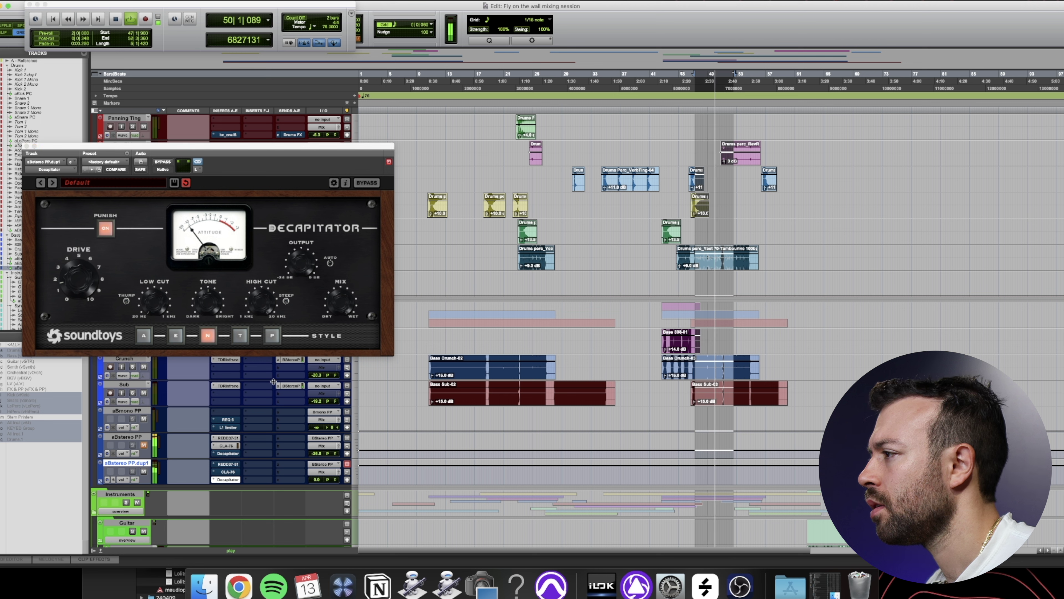
{"action": "left_click", "coordinate": [217, 472]}
{"action": "left_click", "coordinate": [223, 425]}
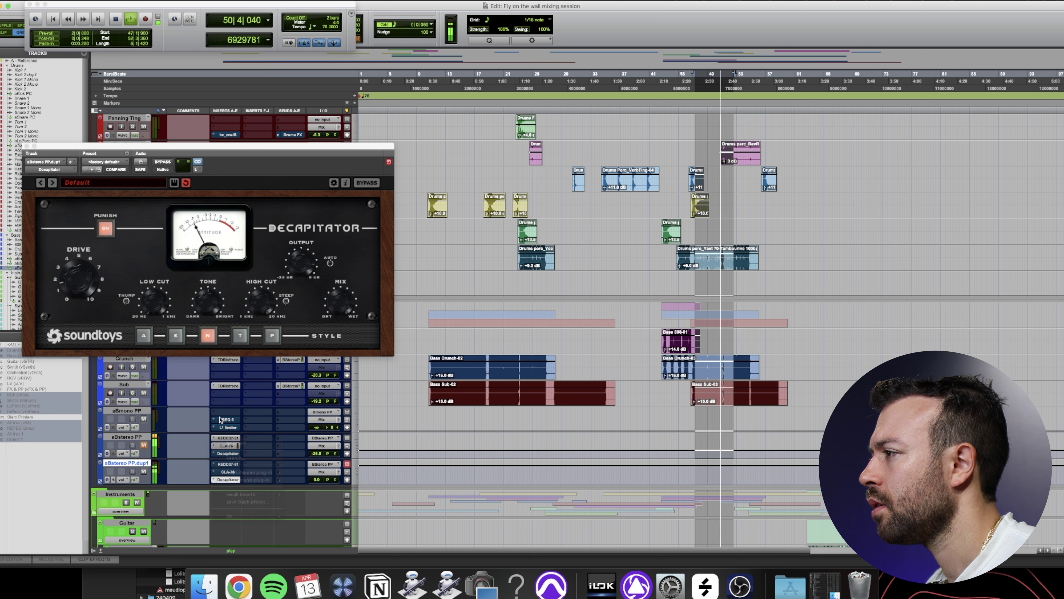
{"action": "left_click_drag", "start_coordinate": [222, 422], "coordinate": [216, 473]}
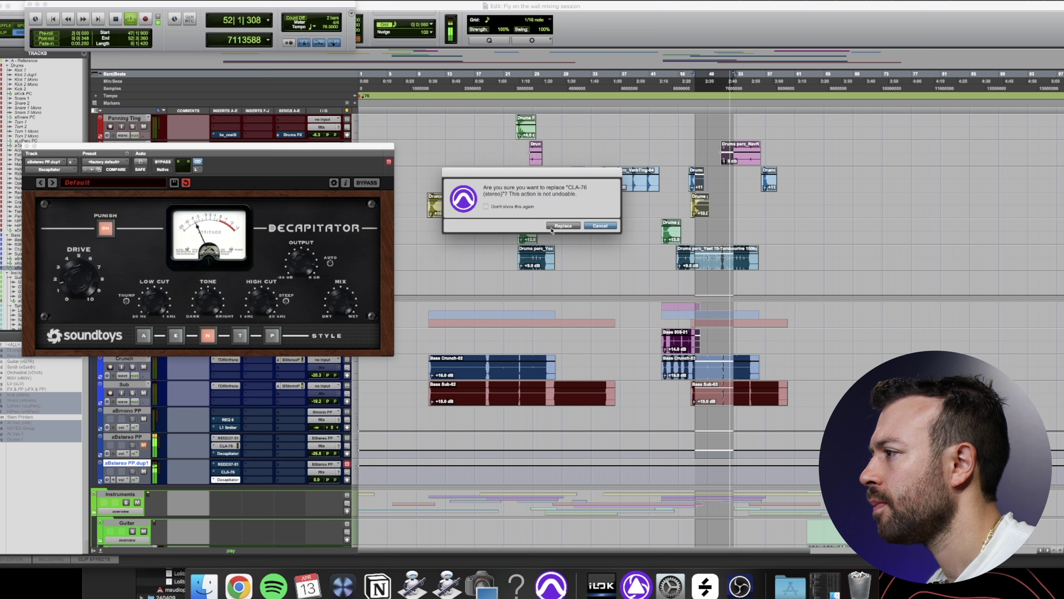
{"action": "left_click", "coordinate": [562, 226]}
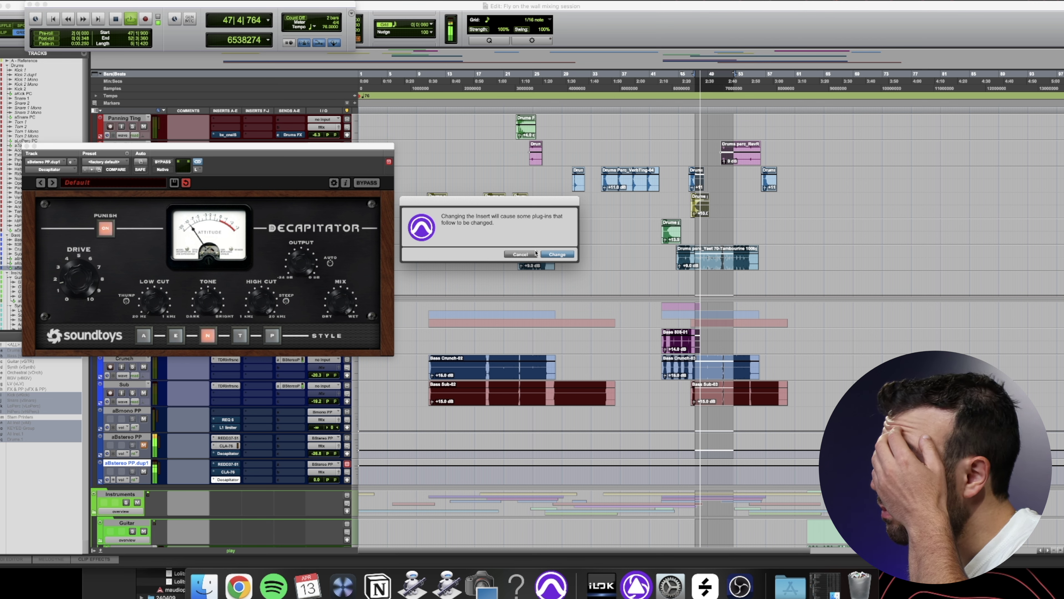
{"action": "left_click", "coordinate": [537, 254]}
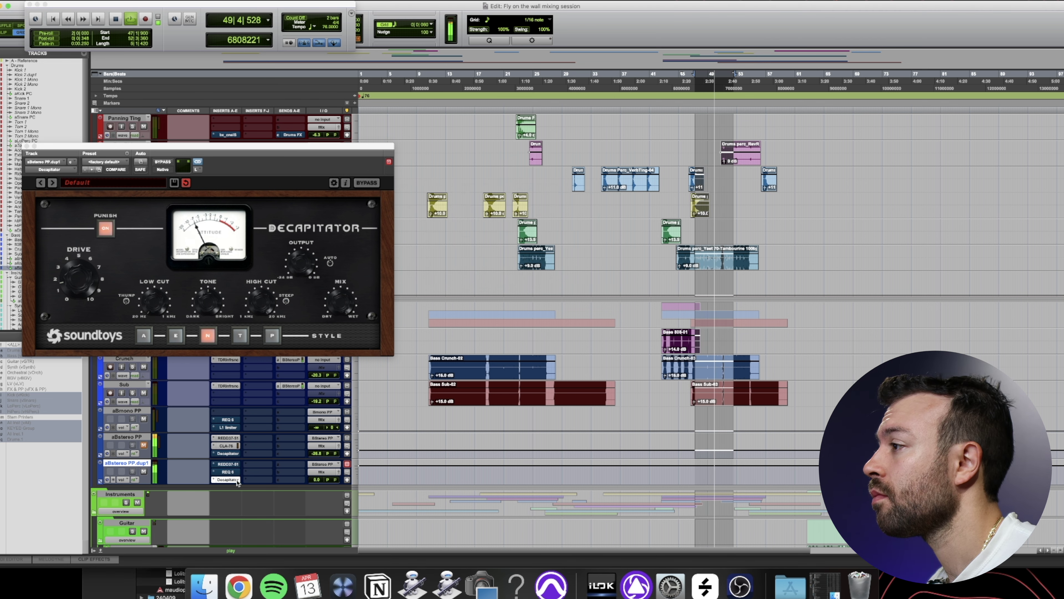
Set band 6 of the duplicated track's REQ 6 to a low-pass at 775 Hz, and bring up its Decapitator
{"action": "left_click", "coordinate": [228, 471]}
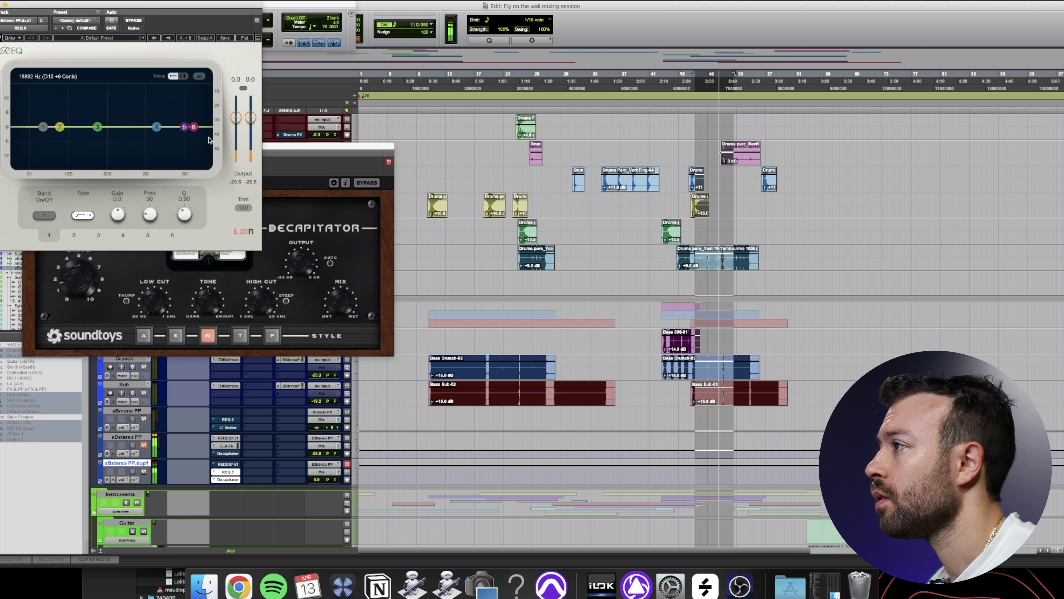
{"action": "left_click_drag", "start_coordinate": [193, 127], "coordinate": [120, 138]}
{"action": "left_click", "coordinate": [81, 215]}
{"action": "left_click", "coordinate": [228, 479]}
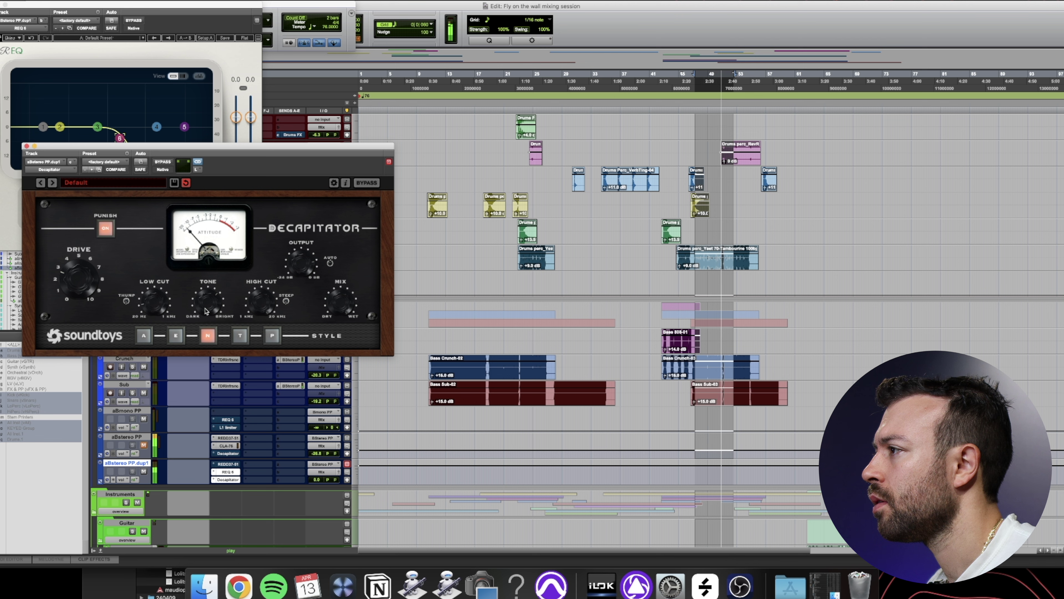
Insert Wider on the duplicated aBstereo PP track and set its width to 200%
{"action": "left_click", "coordinate": [261, 465]}
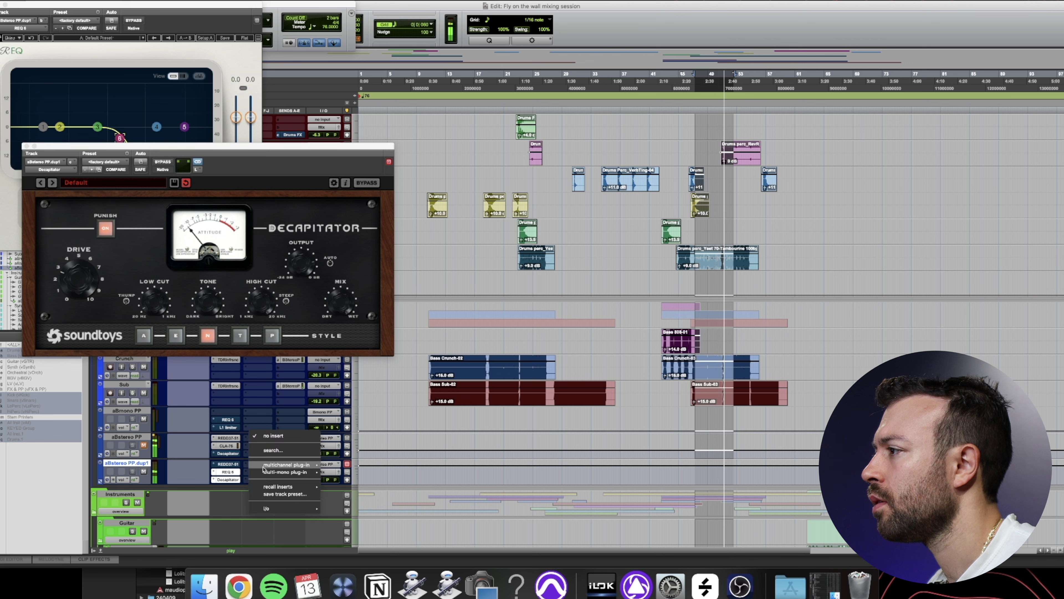
{"action": "left_click", "coordinate": [274, 448]}
{"action": "type", "text": "wider"}
{"action": "key", "text": "Return"}
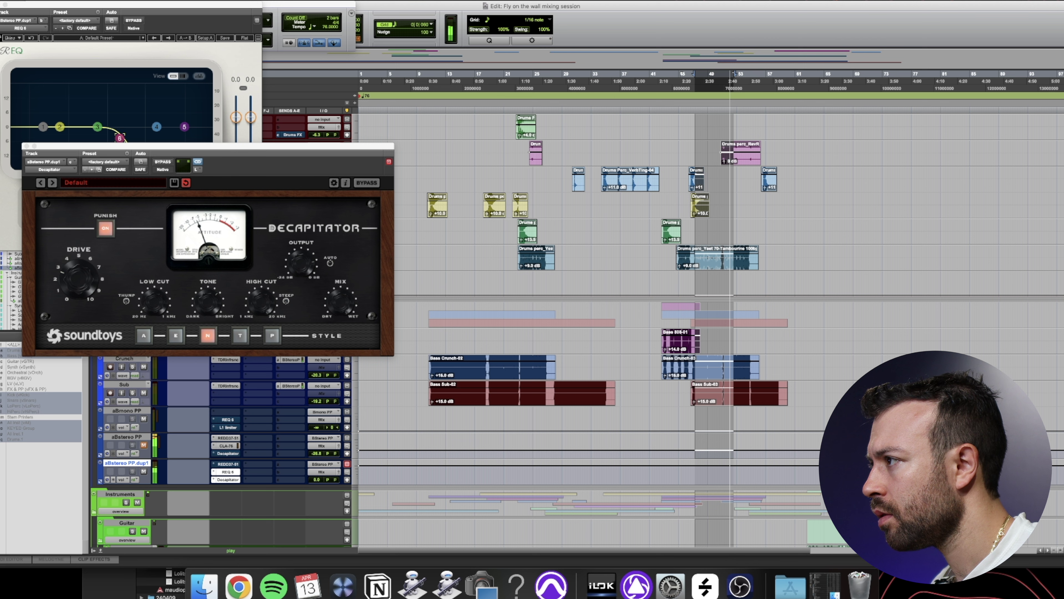
{"action": "left_click_drag", "start_coordinate": [166, 242], "coordinate": [166, 202]}
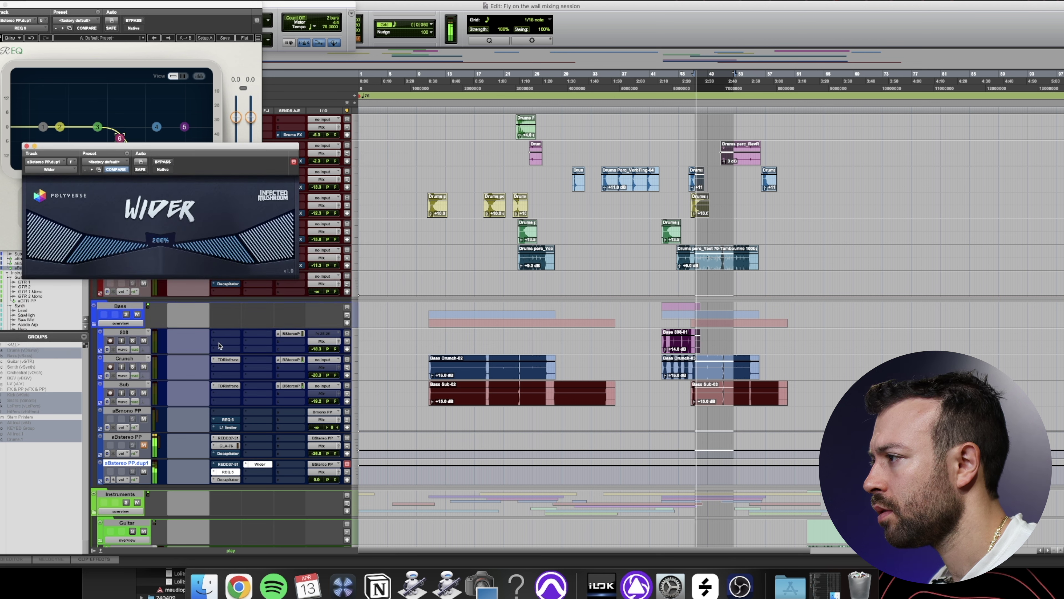
Lower the duplicated aBstereo PP volume to about -16 dB and close Wider
{"action": "left_click_drag", "start_coordinate": [318, 481], "coordinate": [314, 479]}
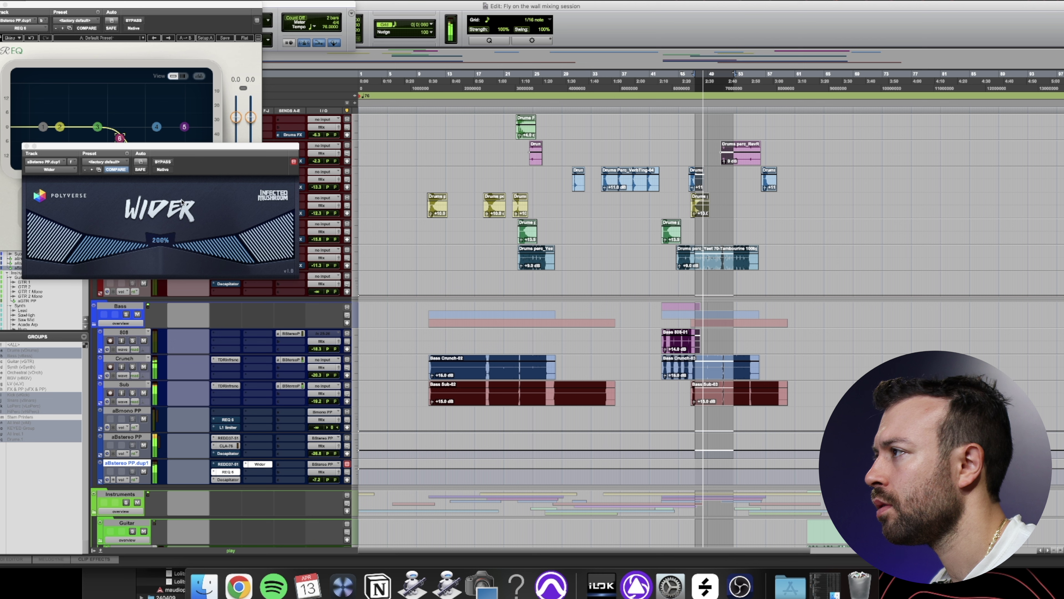
{"action": "left_click", "coordinate": [27, 147]}
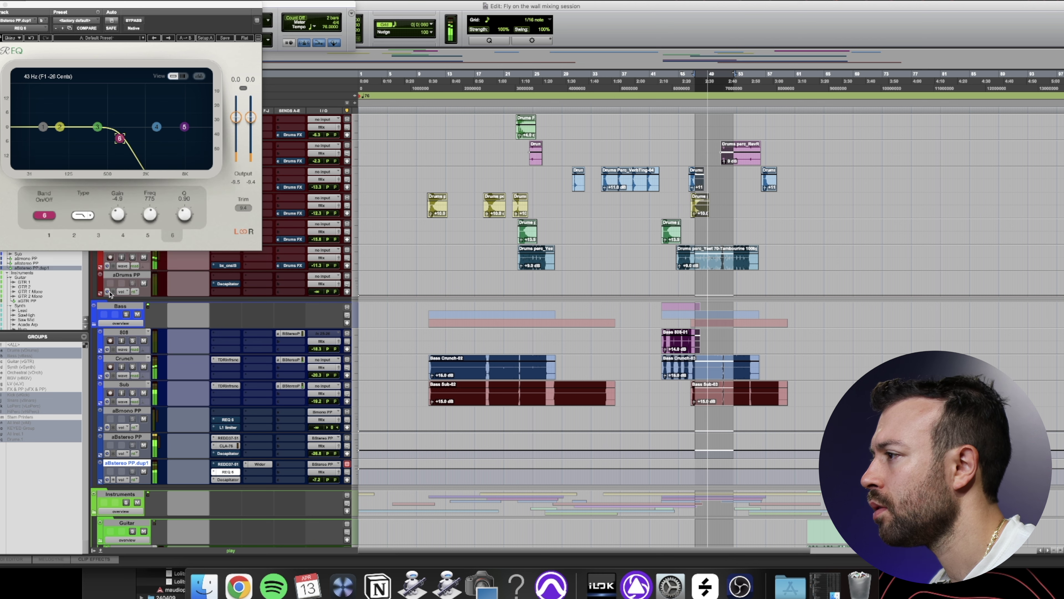
{"action": "left_click_drag", "start_coordinate": [316, 480], "coordinate": [318, 487]}
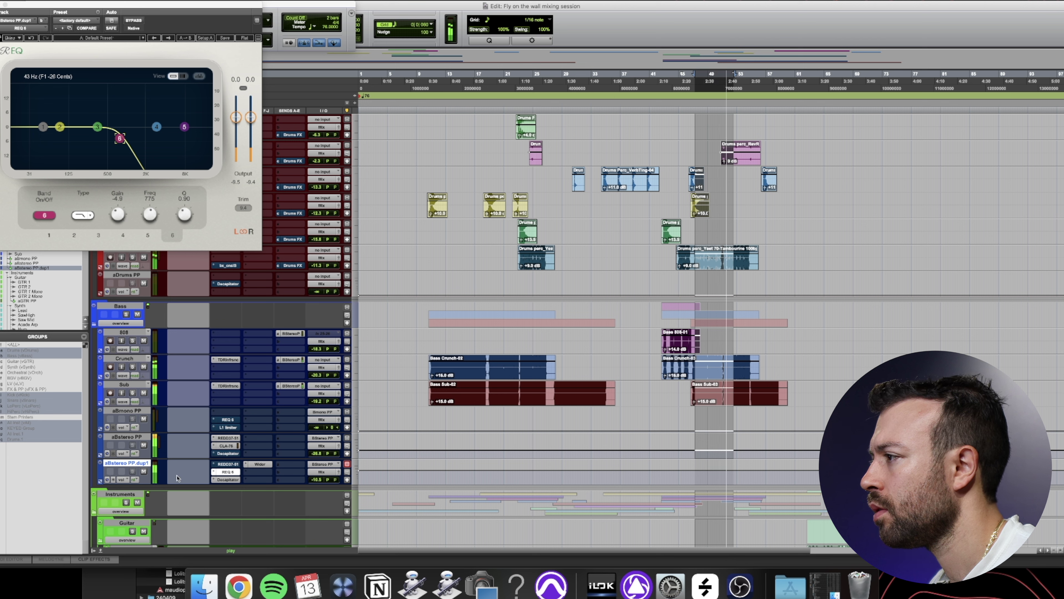
Audition Decapitator styles and choose P, lower the duplicated track's volume to about -18 dB, and close the plug-in windows
{"action": "left_click", "coordinate": [237, 478]}
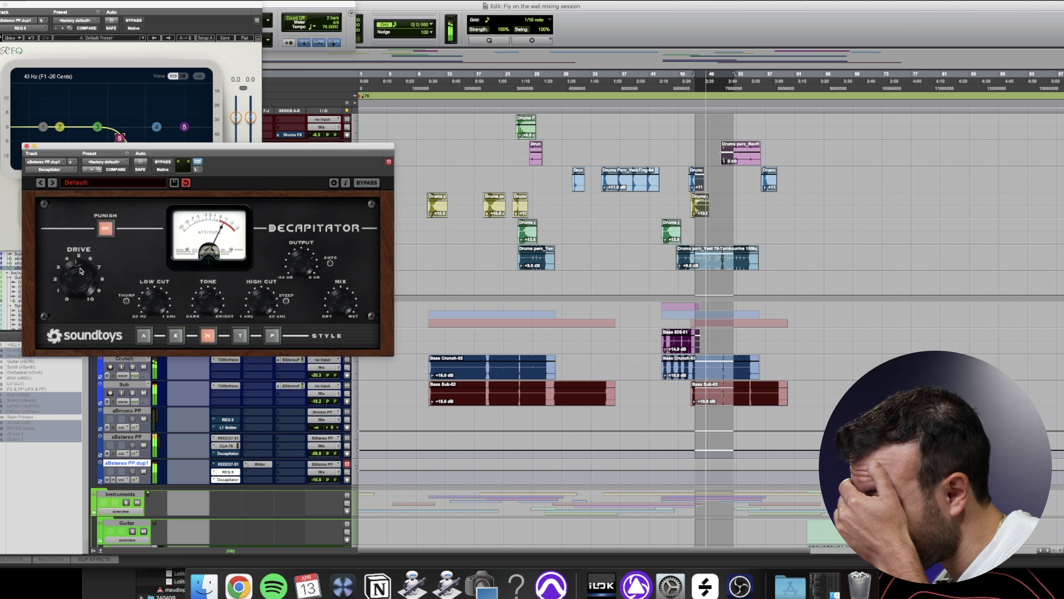
{"action": "left_click", "coordinate": [240, 335]}
{"action": "left_click", "coordinate": [175, 335]}
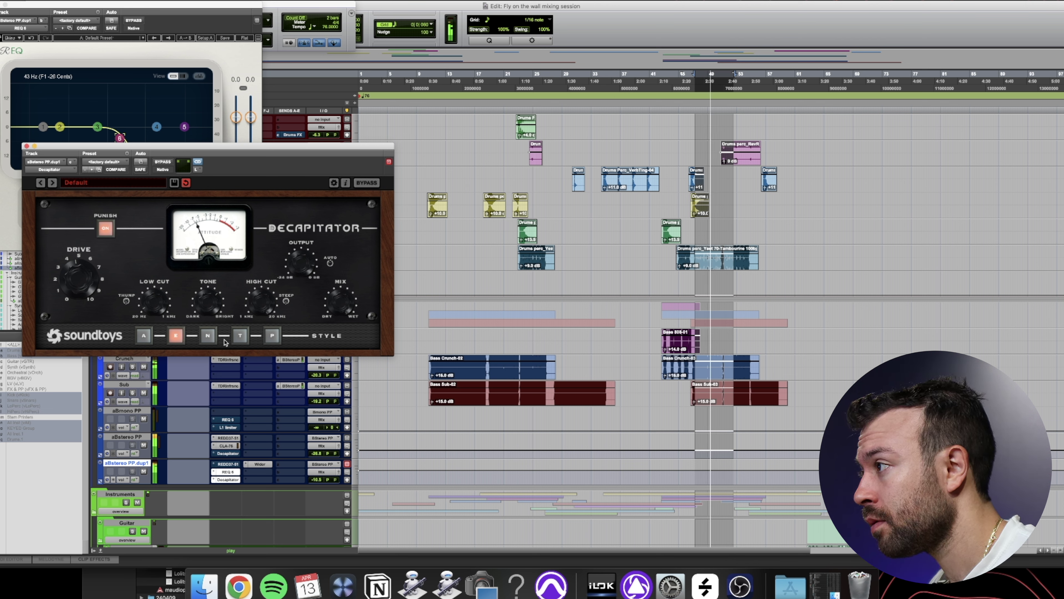
{"action": "left_click", "coordinate": [272, 335]}
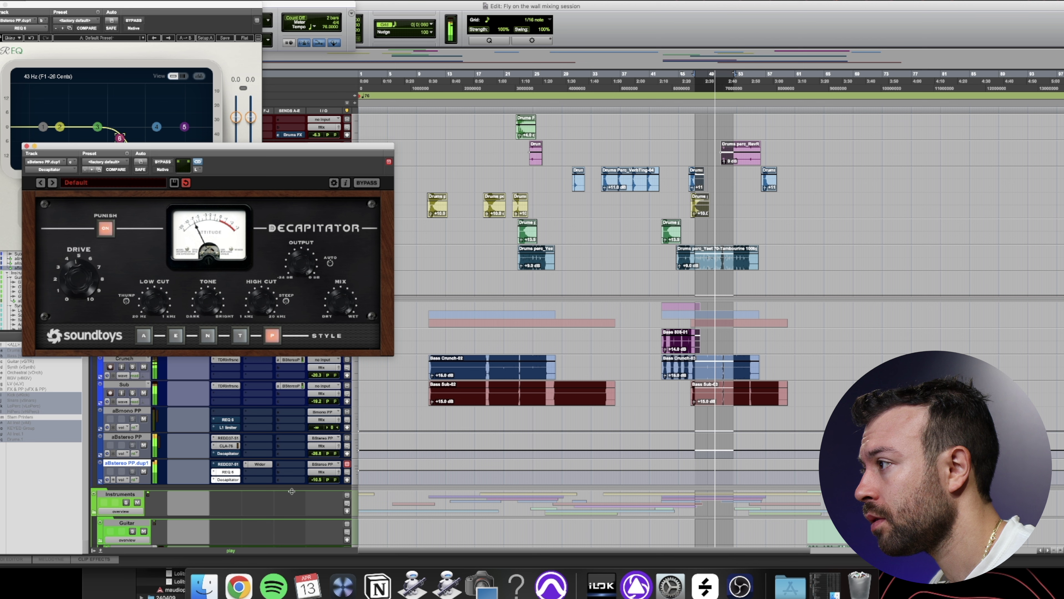
{"action": "left_click_drag", "start_coordinate": [315, 479], "coordinate": [315, 486]}
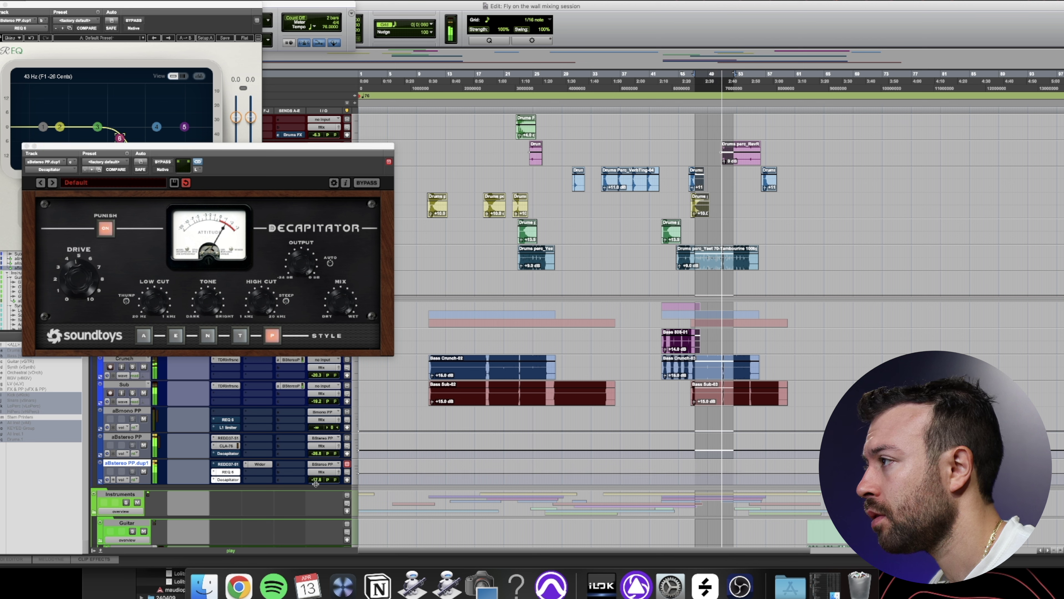
{"action": "left_click", "coordinate": [26, 146]}
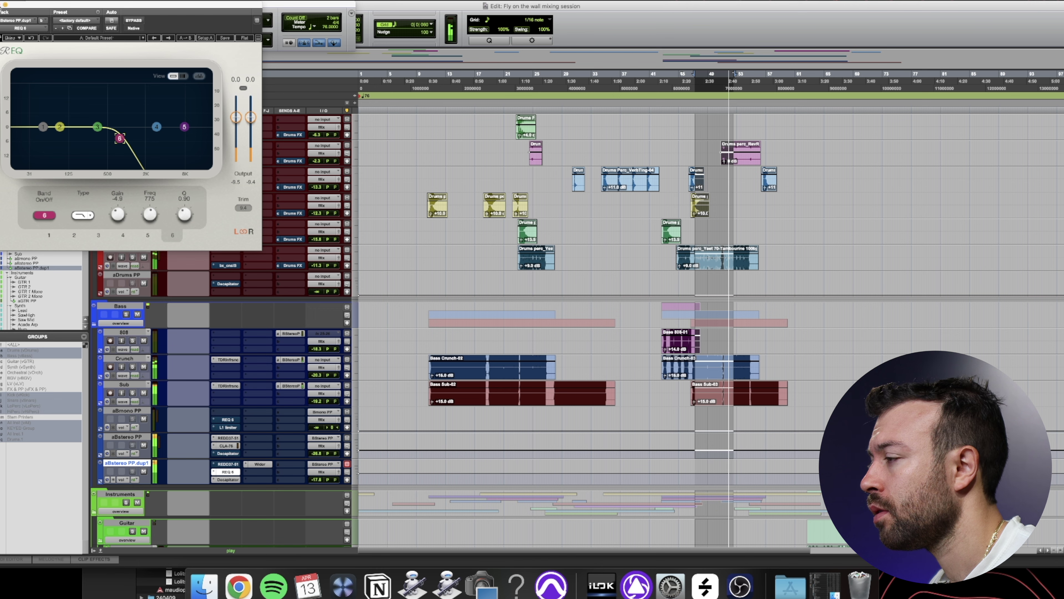
{"action": "key", "text": "super+w"}
Compare the mix print track with StandardCLIP bypassed and active in the Mix window during playback
{"action": "scroll", "coordinate": [211, 293], "scroll_direction": "up", "scroll_amount": 20}
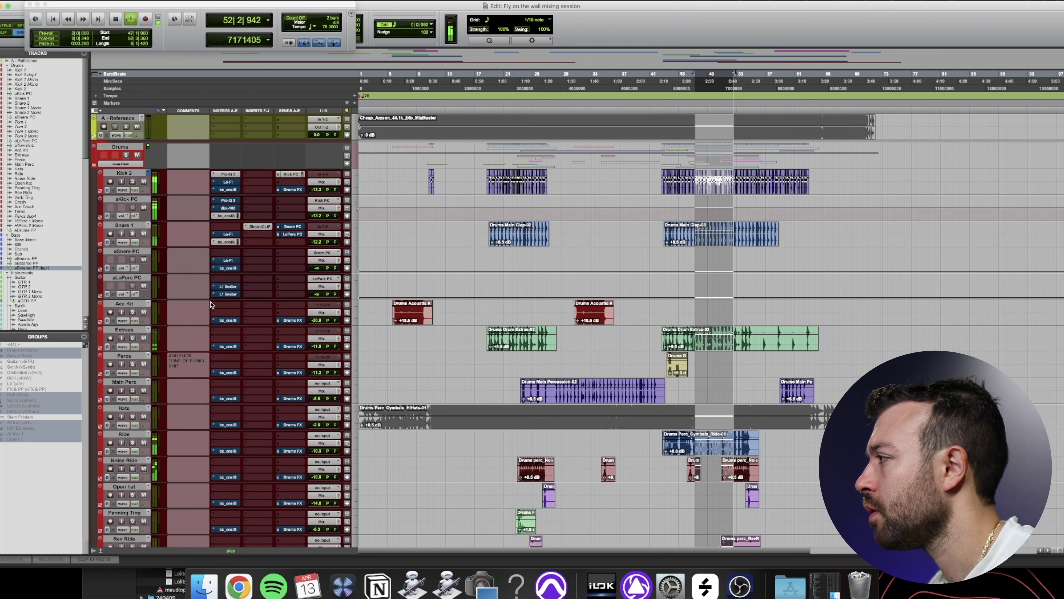
{"action": "key", "text": "super+equal"}
{"action": "scroll", "coordinate": [951, 207], "scroll_direction": "right", "scroll_amount": 15}
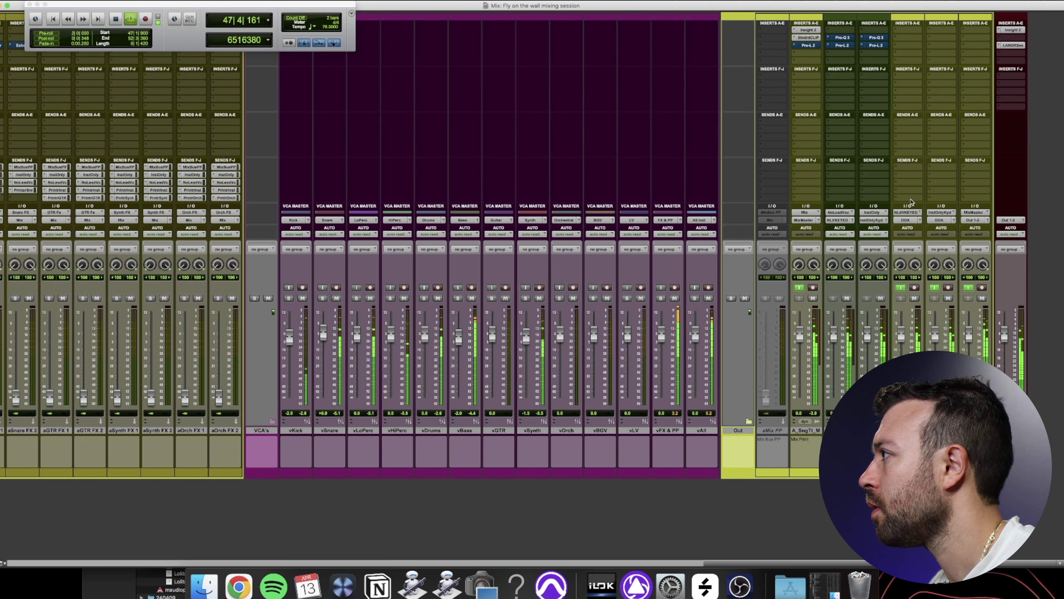
{"action": "left_click", "coordinate": [808, 38]}
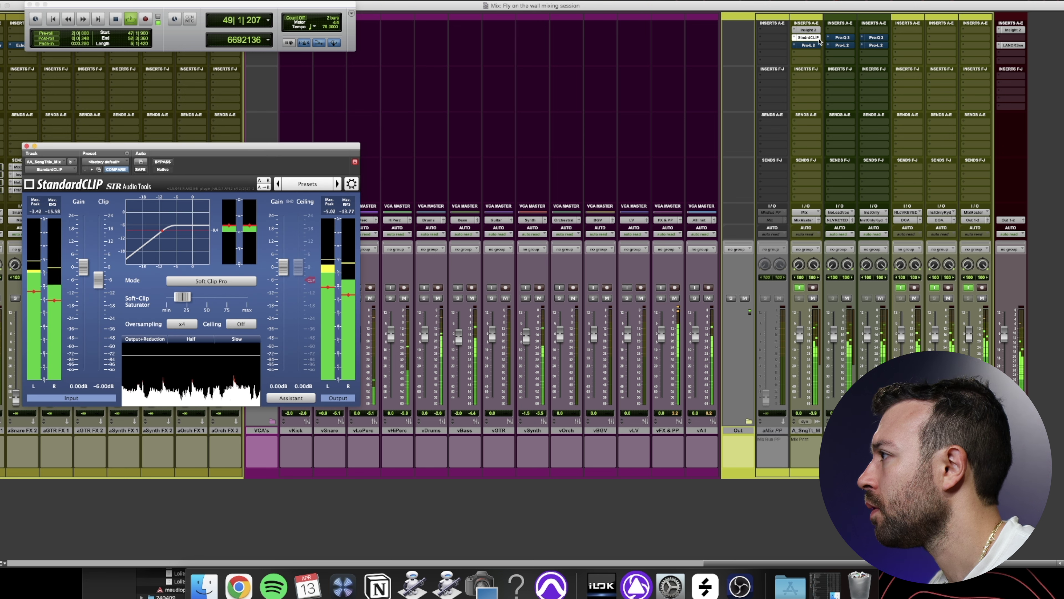
{"action": "mouse_move", "coordinate": [98, 280]}
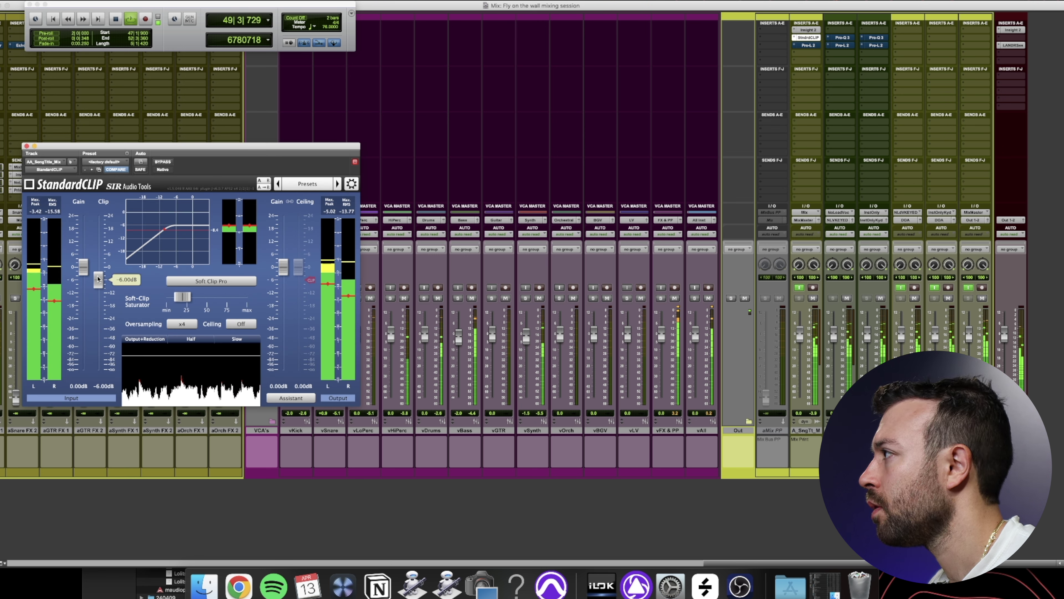
{"action": "left_click", "coordinate": [814, 38], "text": "super"}
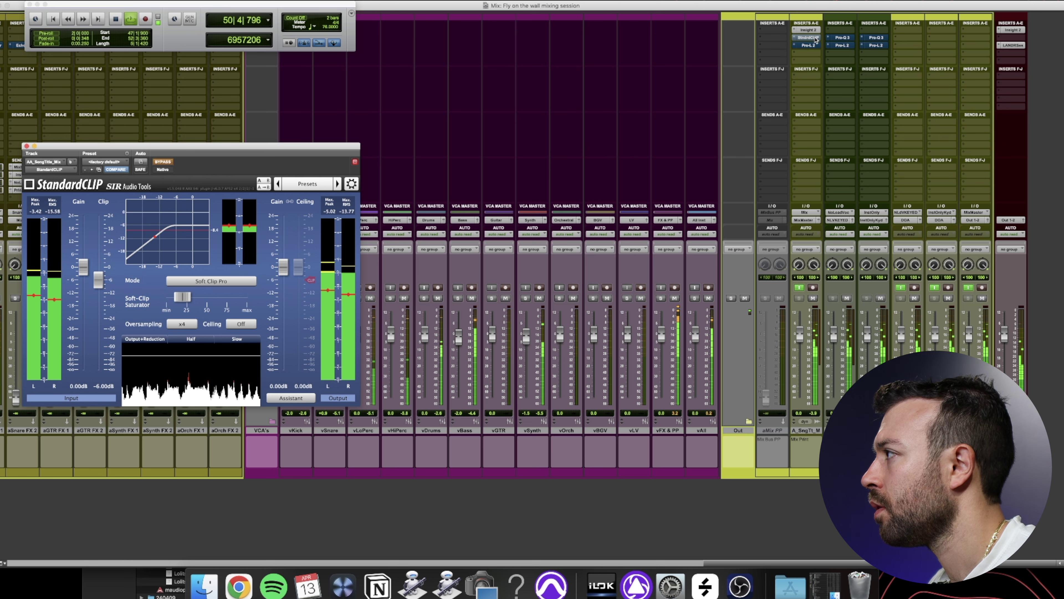
{"action": "left_click", "coordinate": [814, 38], "text": "super"}
Insert BassLane Pro on the duplicated aBstereo PP track
{"action": "scroll", "coordinate": [723, 218], "scroll_direction": "left", "scroll_amount": 10}
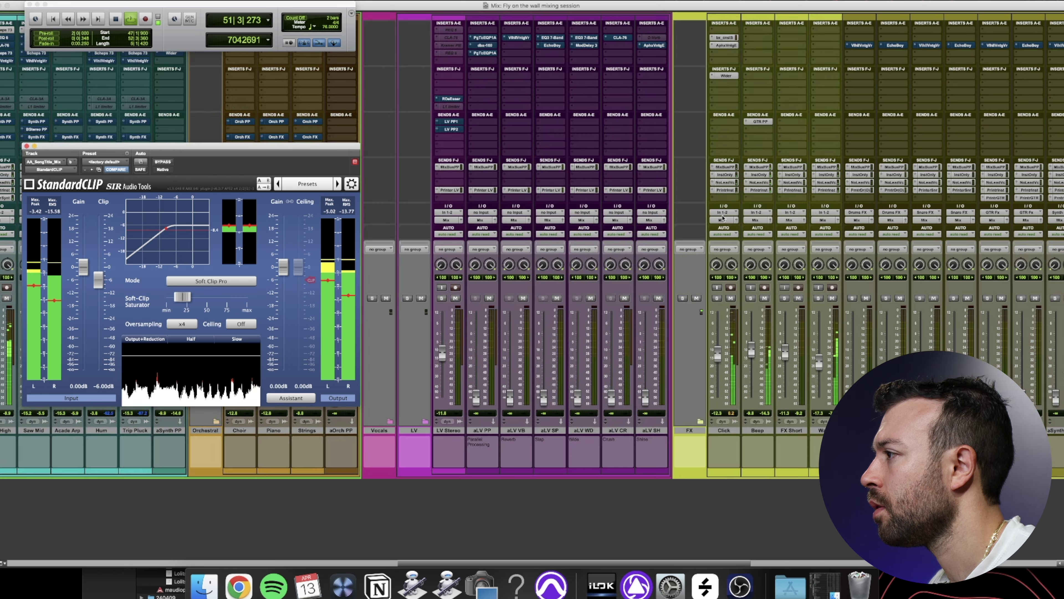
{"action": "scroll", "coordinate": [722, 218], "scroll_direction": "left", "scroll_amount": 10}
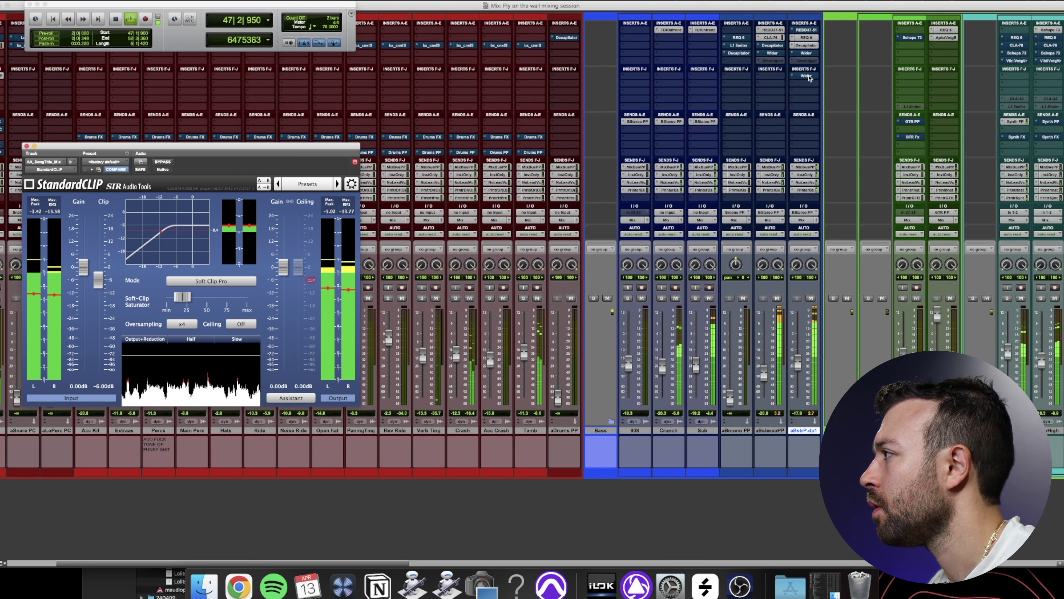
{"action": "left_click", "coordinate": [803, 61]}
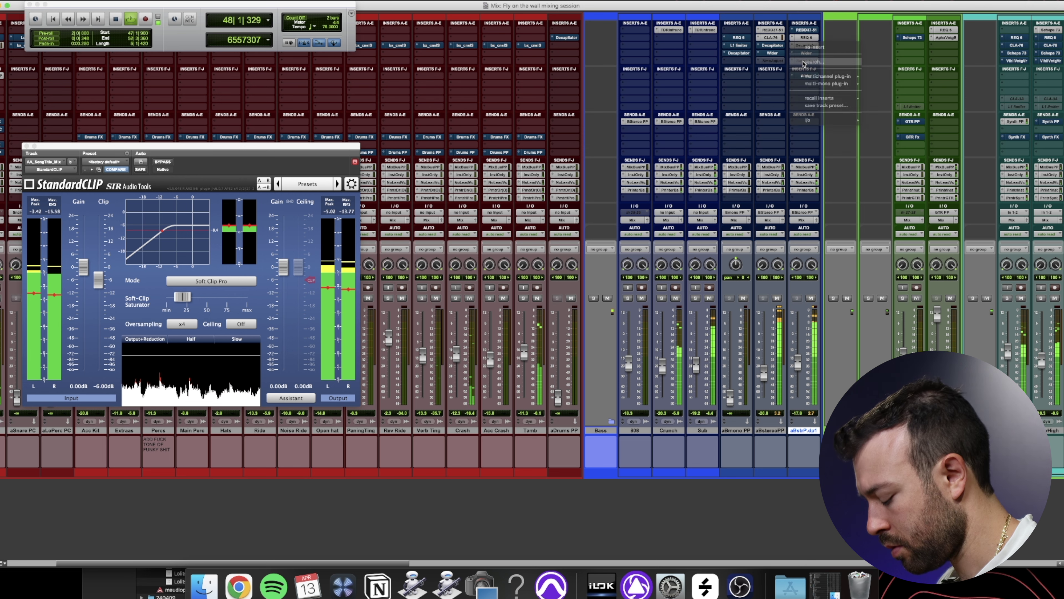
{"action": "left_click", "coordinate": [804, 63]}
{"action": "type", "text": "stand"}
{"action": "key", "text": "Return"}
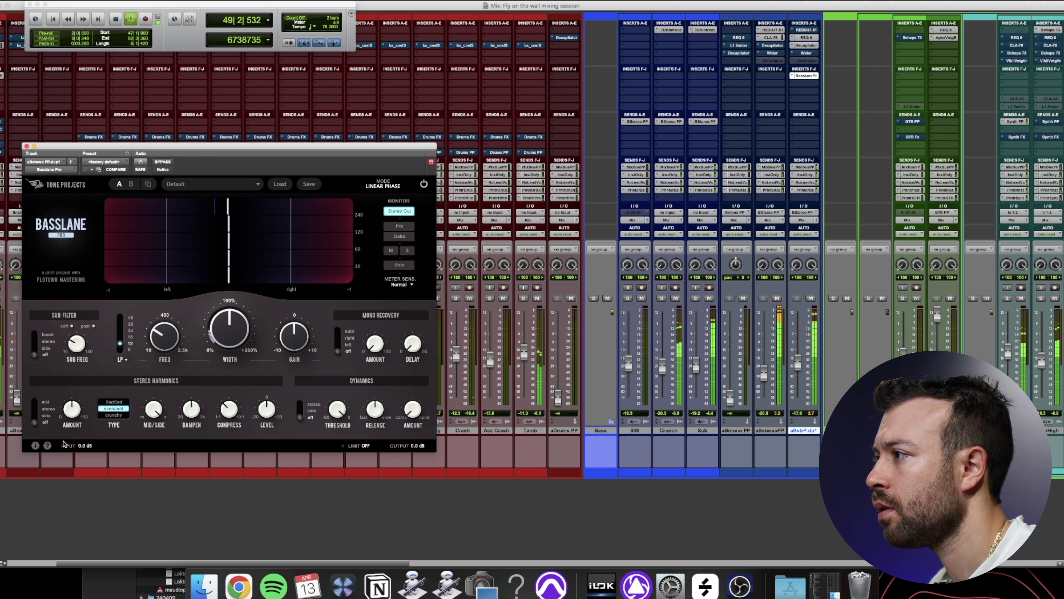
Set BassLane Pro's stereo harmonics to mid with the last harmonic type, check the VCA and mix levels, and close it
{"action": "left_click", "coordinate": [45, 402]}
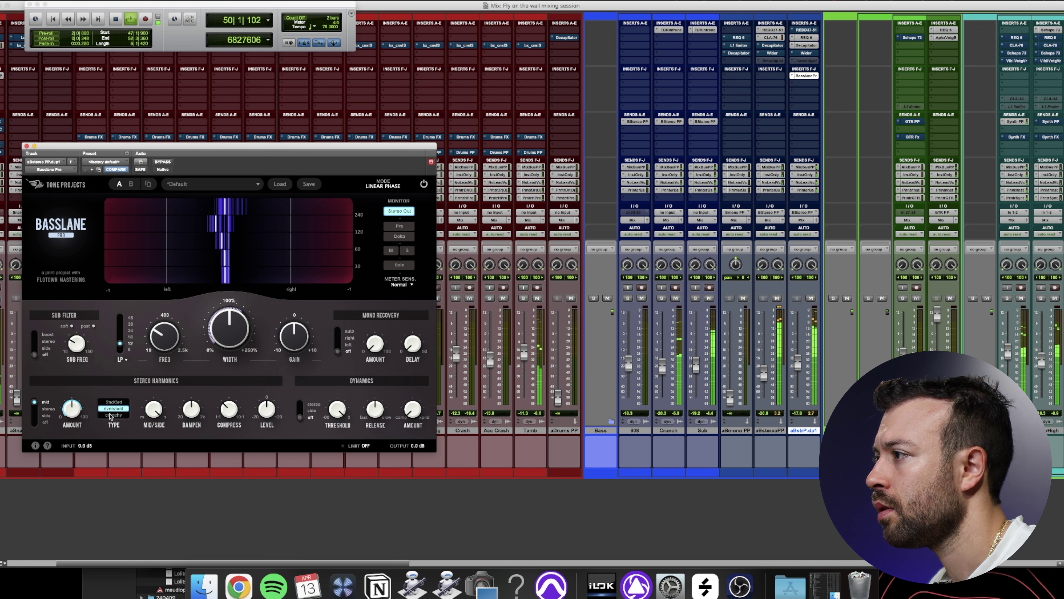
{"action": "left_click", "coordinate": [114, 415]}
{"action": "mouse_move", "coordinate": [272, 403]}
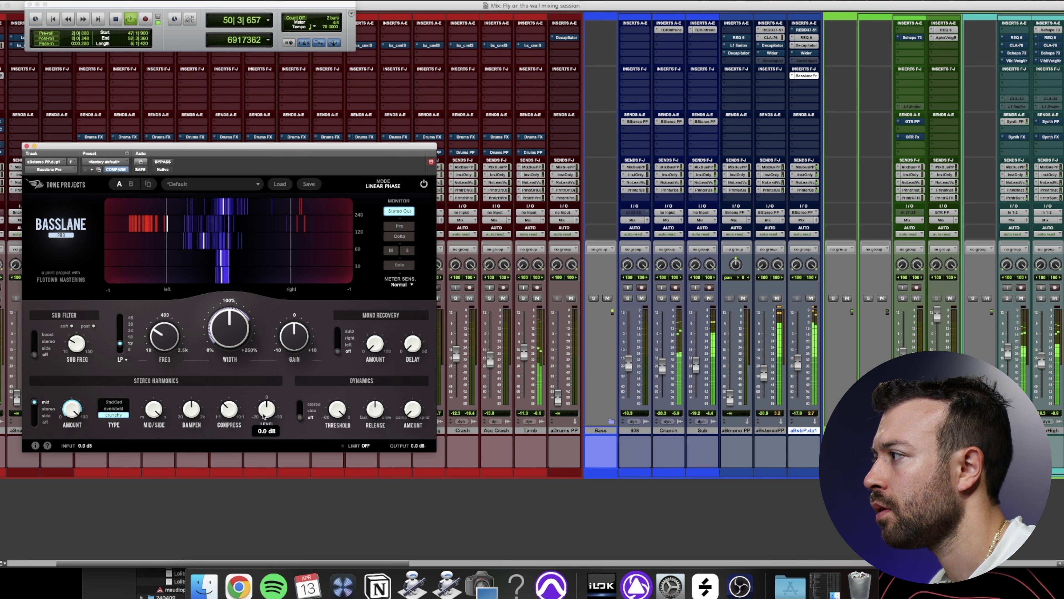
{"action": "scroll", "coordinate": [771, 301], "scroll_direction": "right", "scroll_amount": 15}
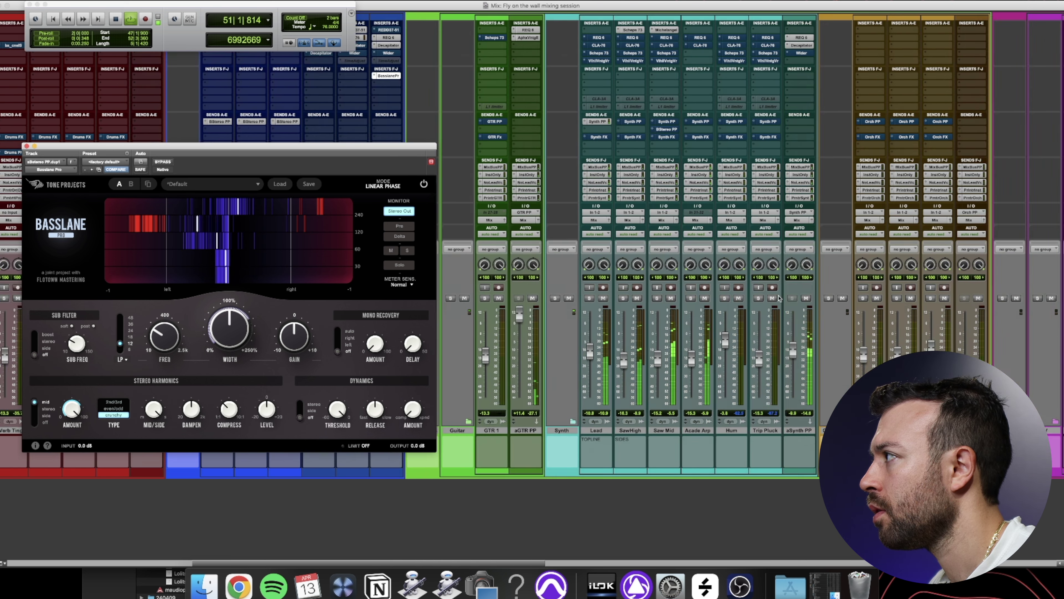
{"action": "scroll", "coordinate": [771, 302], "scroll_direction": "right", "scroll_amount": 8}
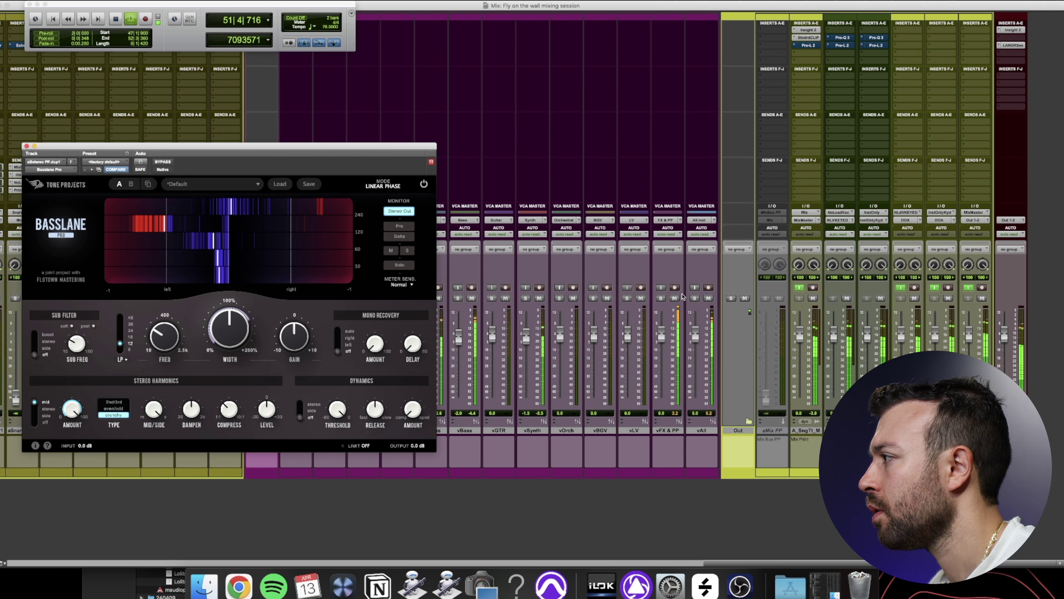
{"action": "left_click", "coordinate": [26, 146]}
Lower the duplicated aBstereo PP fader to about -23 dB in the Mix window
{"action": "scroll", "coordinate": [149, 212], "scroll_direction": "left", "scroll_amount": 15}
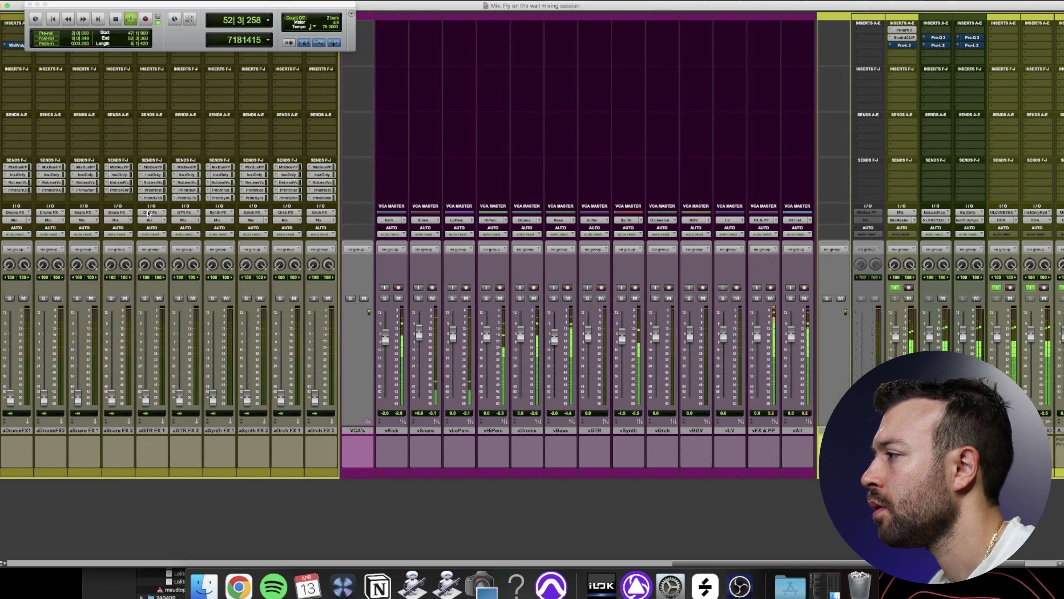
{"action": "scroll", "coordinate": [149, 211], "scroll_direction": "left", "scroll_amount": 12}
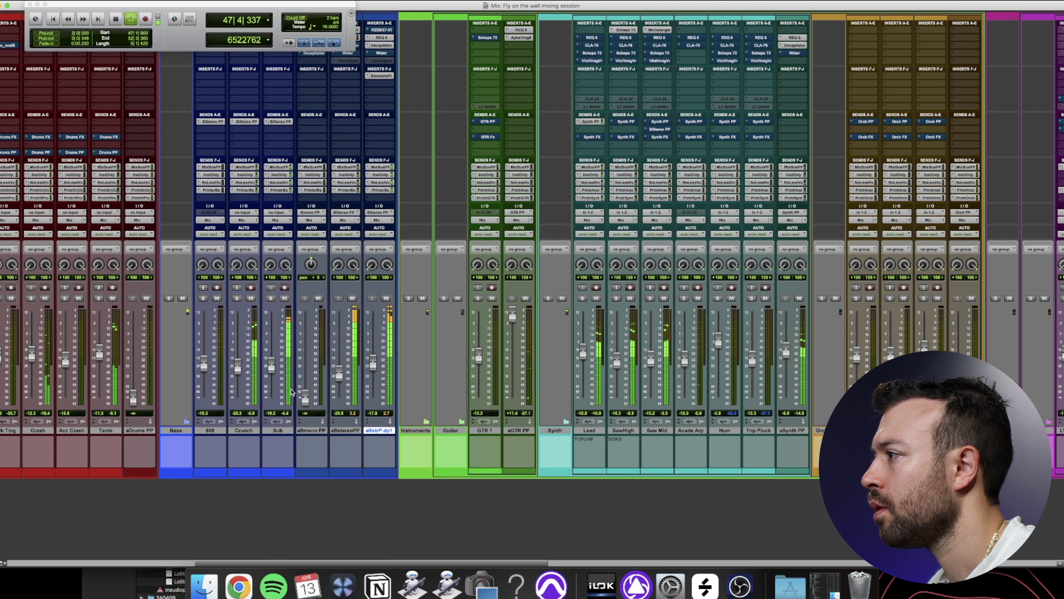
{"action": "left_click_drag", "start_coordinate": [378, 368], "coordinate": [374, 374]}
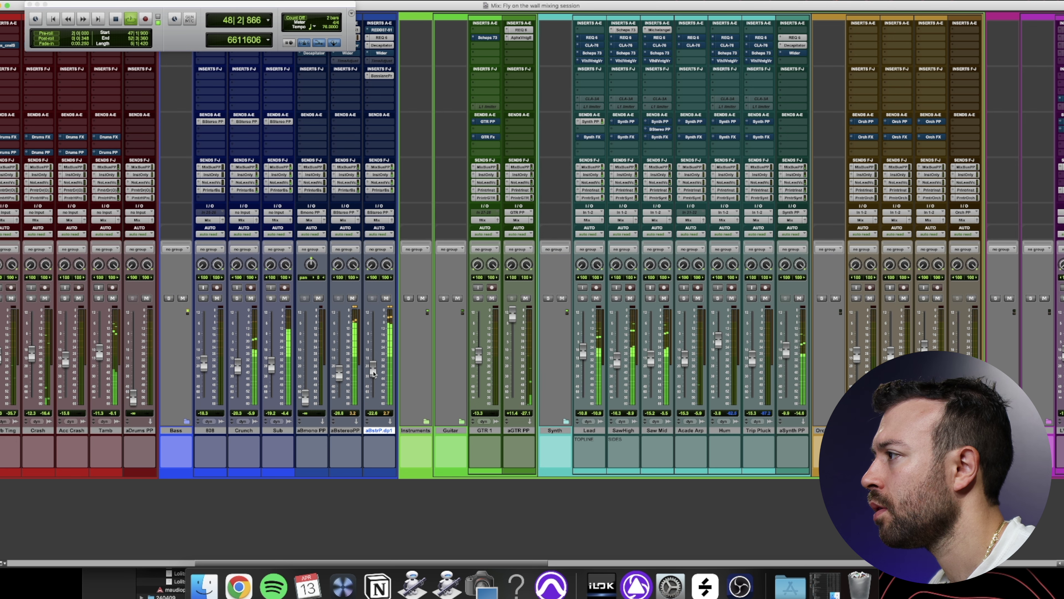
Check the SSL channel strip on the FX group's Click track in the Edit window and close it
{"action": "key", "text": "super+equal"}
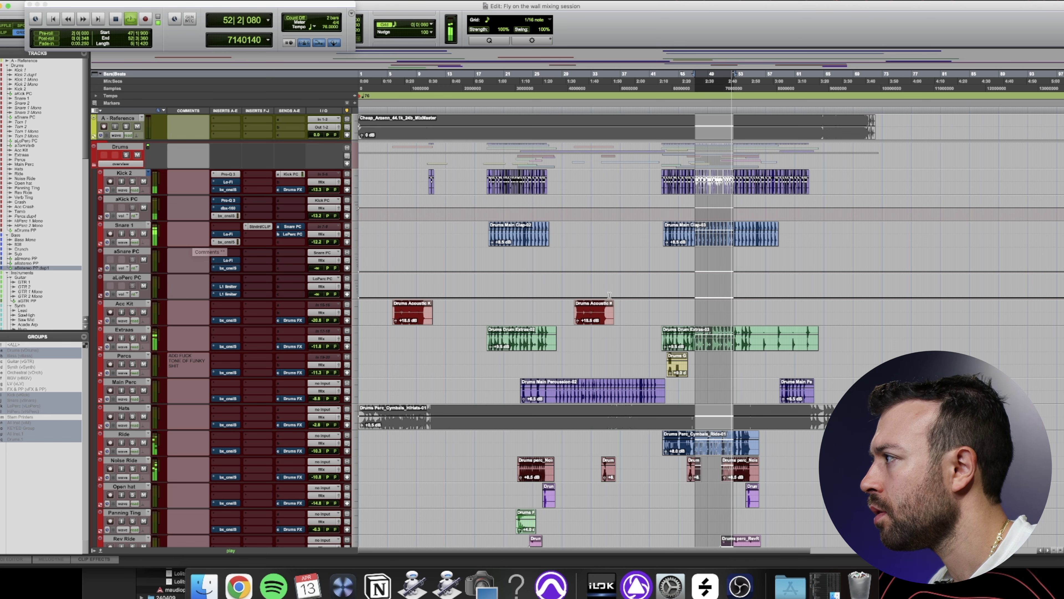
{"action": "scroll", "coordinate": [641, 289], "scroll_direction": "down", "scroll_amount": 3}
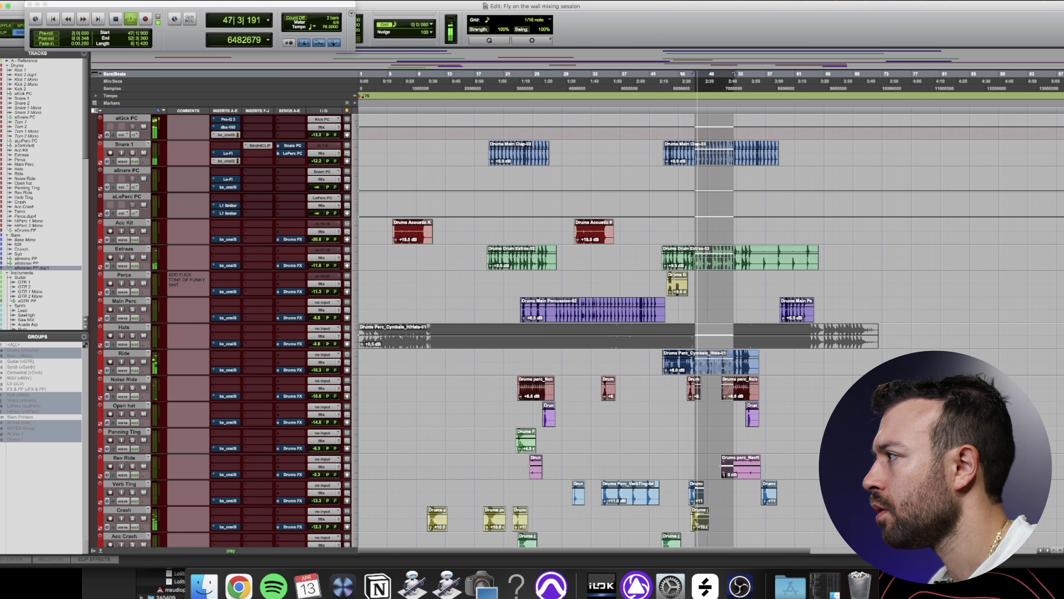
{"action": "scroll", "coordinate": [673, 276], "scroll_direction": "down", "scroll_amount": 4}
{"action": "scroll", "coordinate": [674, 273], "scroll_direction": "down", "scroll_amount": 20}
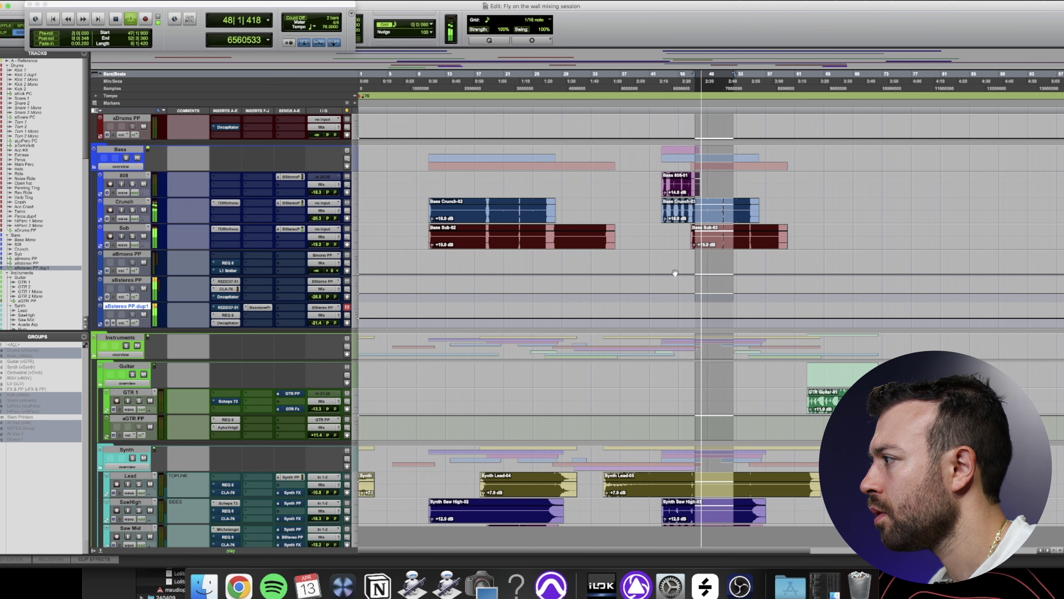
{"action": "scroll", "coordinate": [675, 273], "scroll_direction": "down", "scroll_amount": 15}
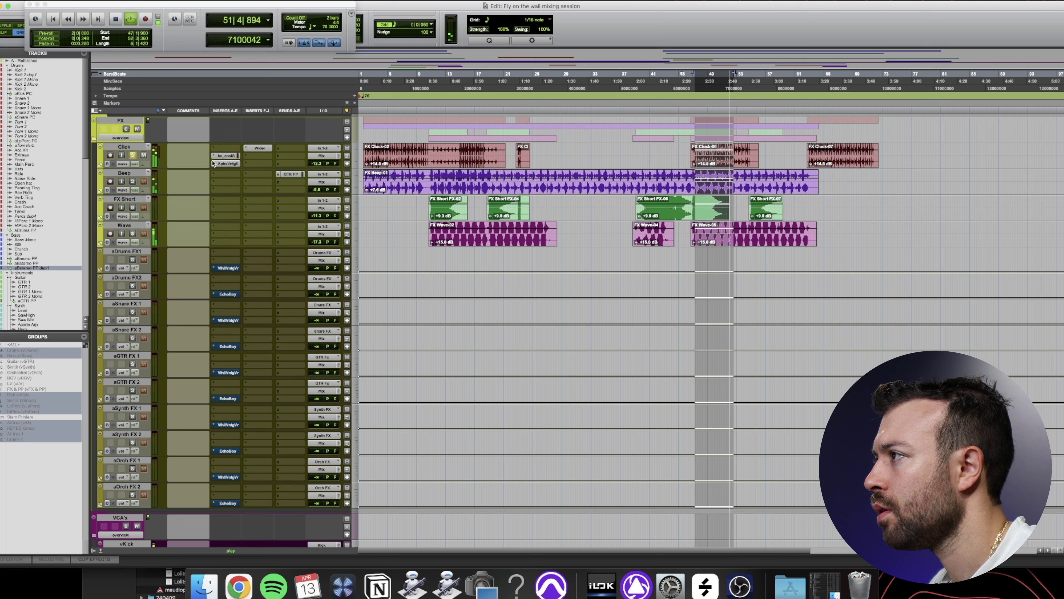
{"action": "left_click", "coordinate": [233, 158]}
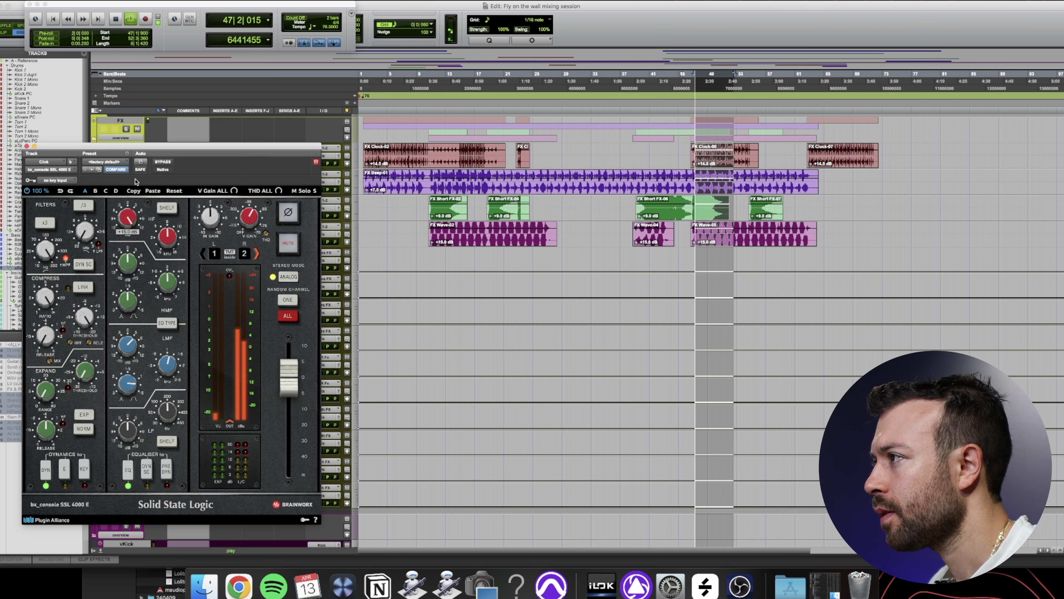
{"action": "left_click", "coordinate": [27, 146]}
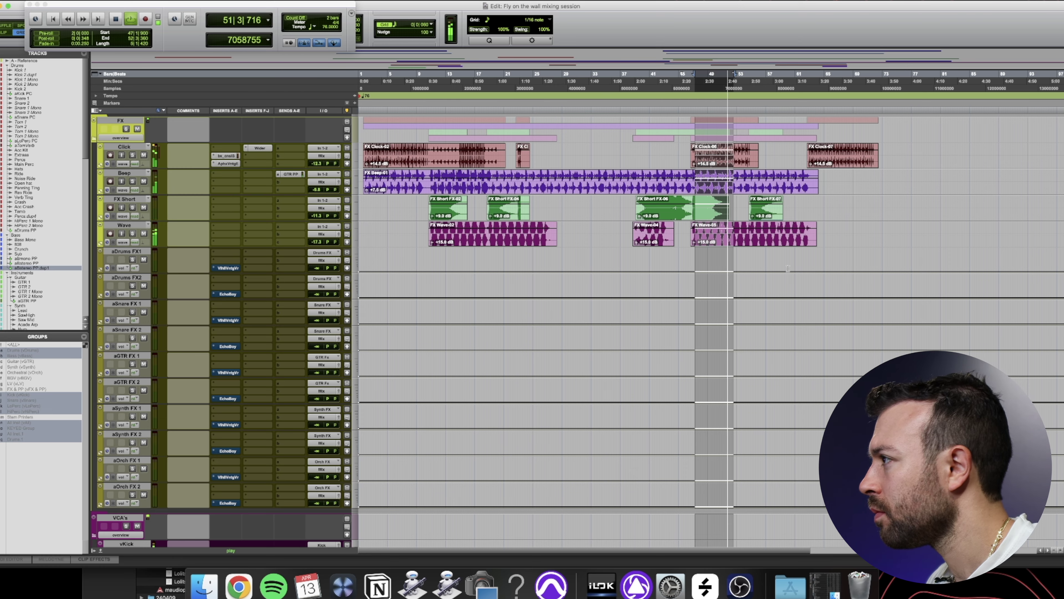
Play the song from around bar 42 and examine the 808, Crunch and Sub clips on the bass tracks
{"action": "scroll", "coordinate": [788, 268], "scroll_direction": "up", "scroll_amount": 15}
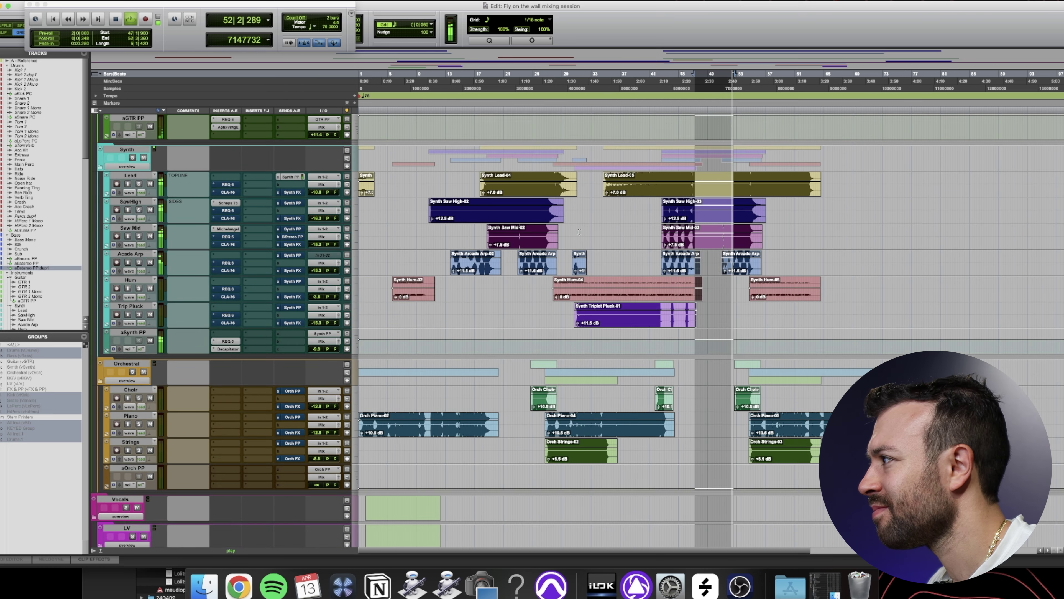
{"action": "scroll", "coordinate": [579, 232], "scroll_direction": "up", "scroll_amount": 20}
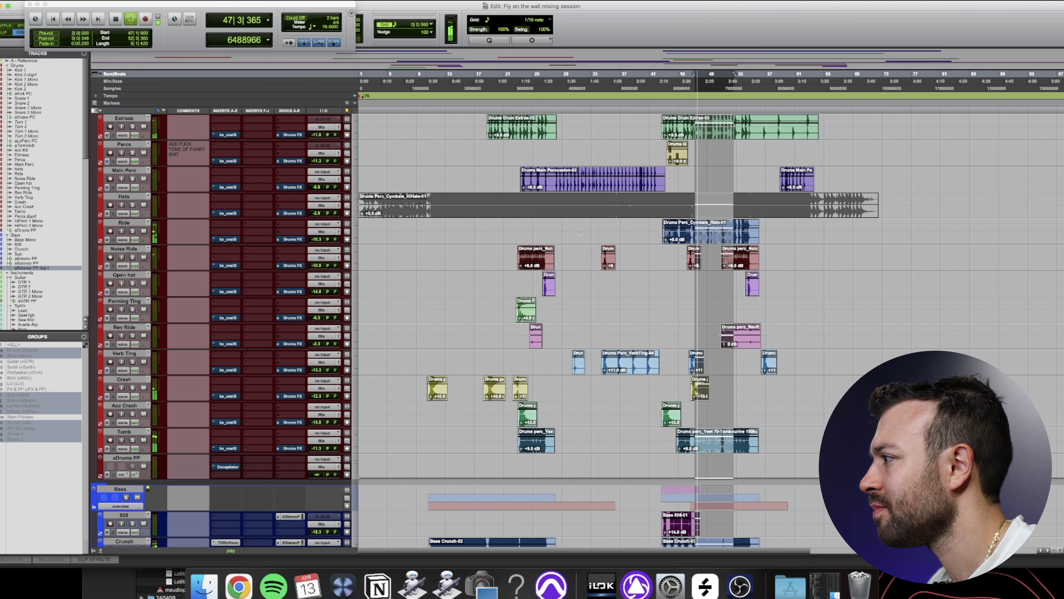
{"action": "scroll", "coordinate": [579, 231], "scroll_direction": "down", "scroll_amount": 5}
{"action": "left_click", "coordinate": [660, 82]}
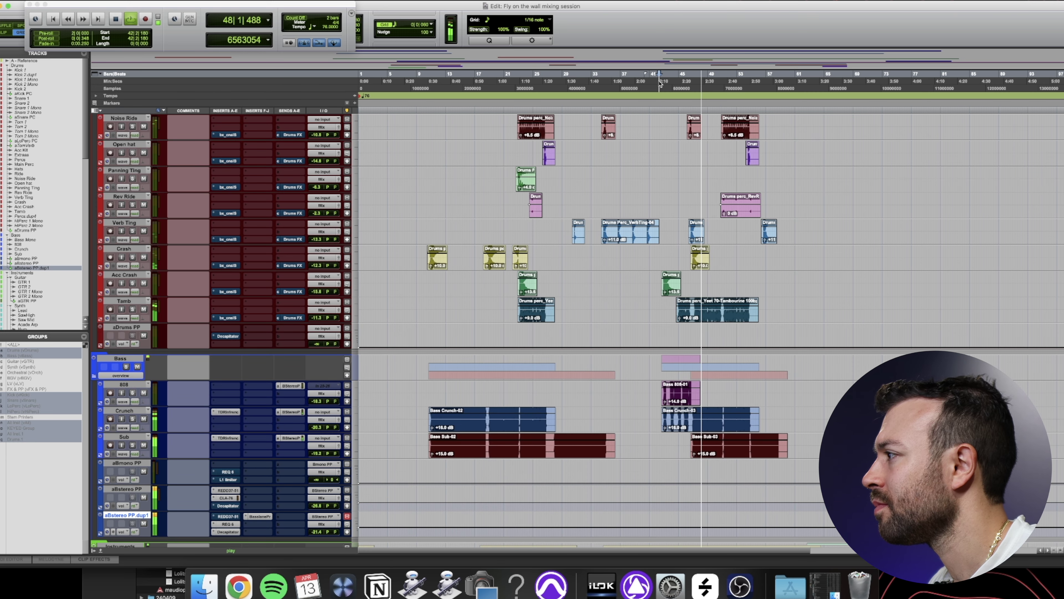
{"action": "scroll", "coordinate": [589, 423], "scroll_direction": "down", "scroll_amount": 5}
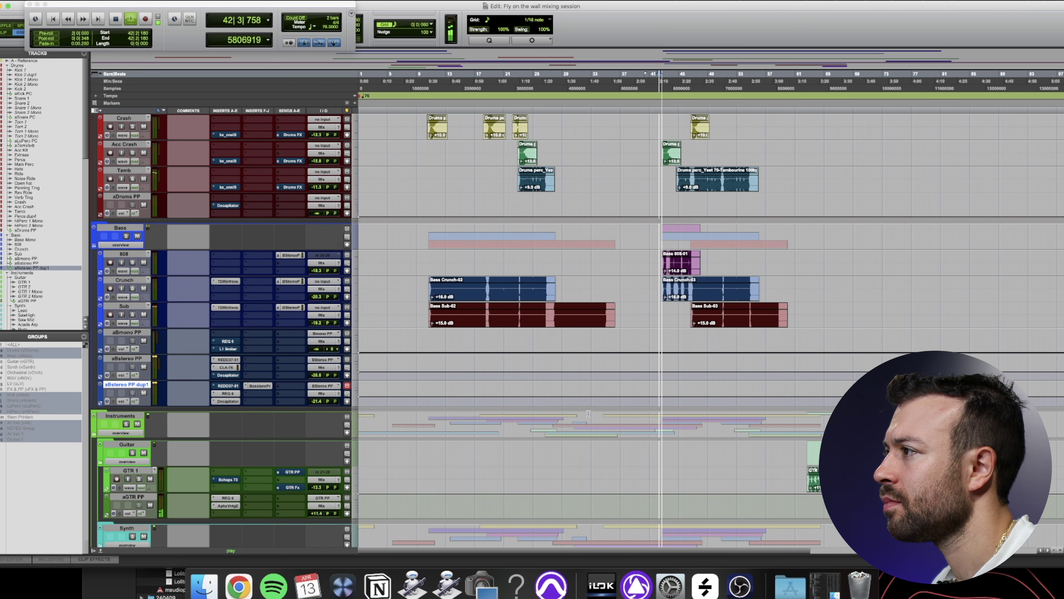
{"action": "scroll", "coordinate": [588, 413], "scroll_direction": "up", "scroll_amount": 2}
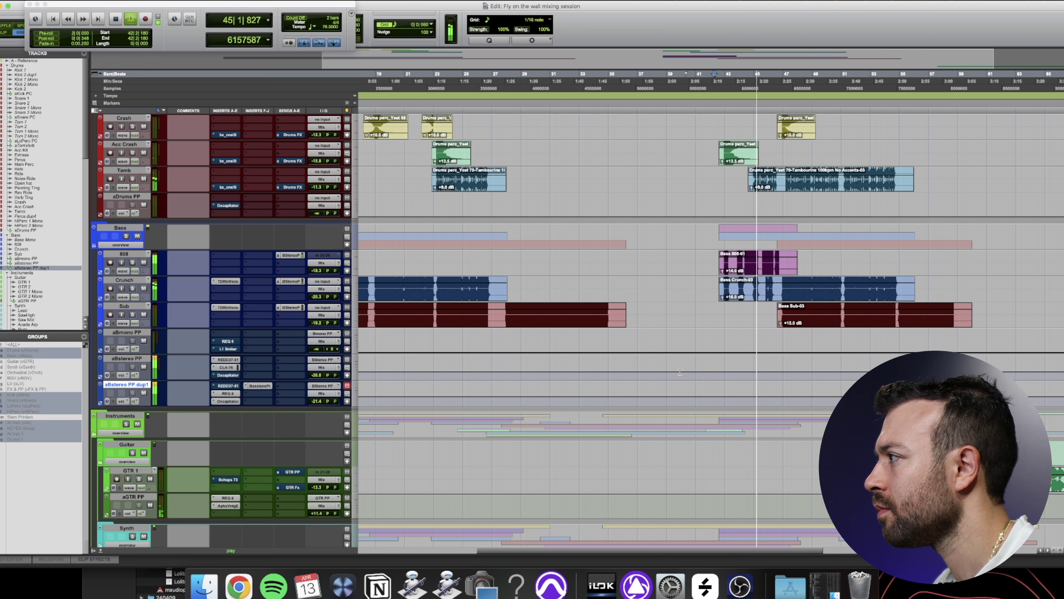
{"action": "scroll", "coordinate": [680, 371], "scroll_direction": "up", "scroll_amount": 5}
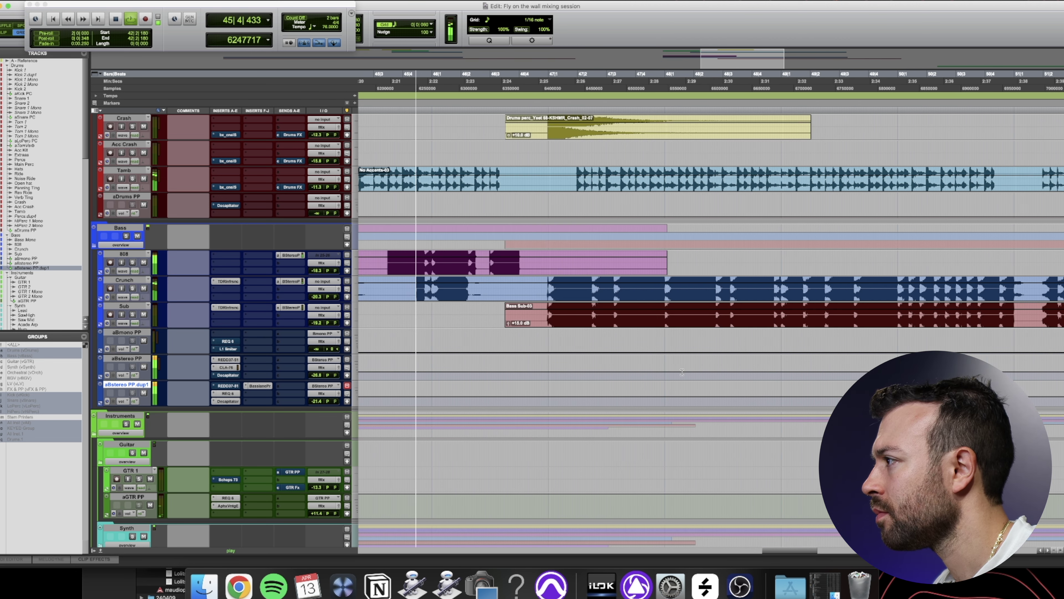
{"action": "scroll", "coordinate": [679, 371], "scroll_direction": "left", "scroll_amount": 3}
{"action": "scroll", "coordinate": [678, 376], "scroll_direction": "left", "scroll_amount": 2}
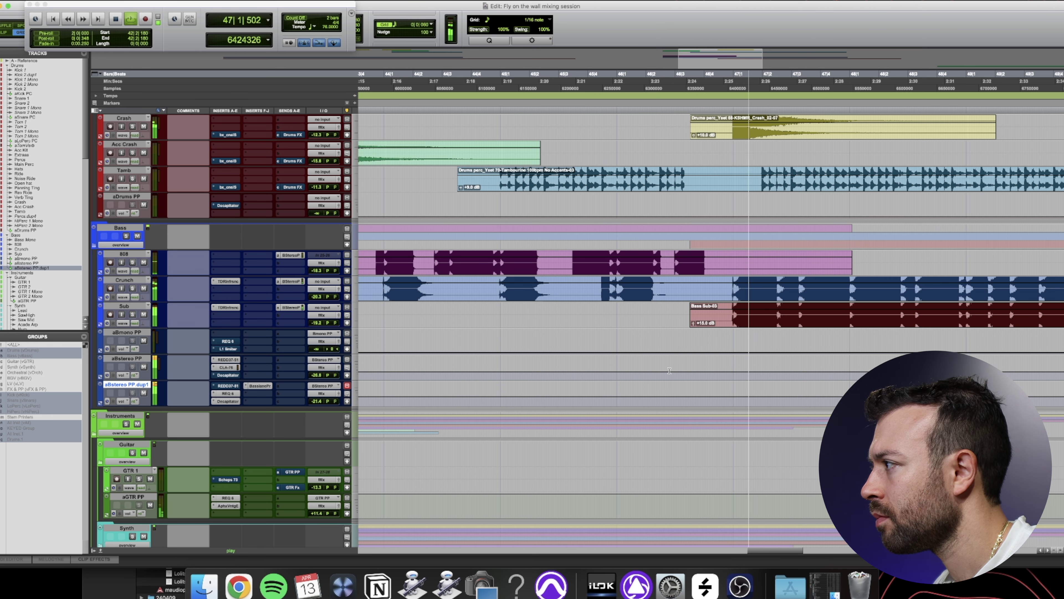
{"action": "scroll", "coordinate": [669, 371], "scroll_direction": "down", "scroll_amount": 5}
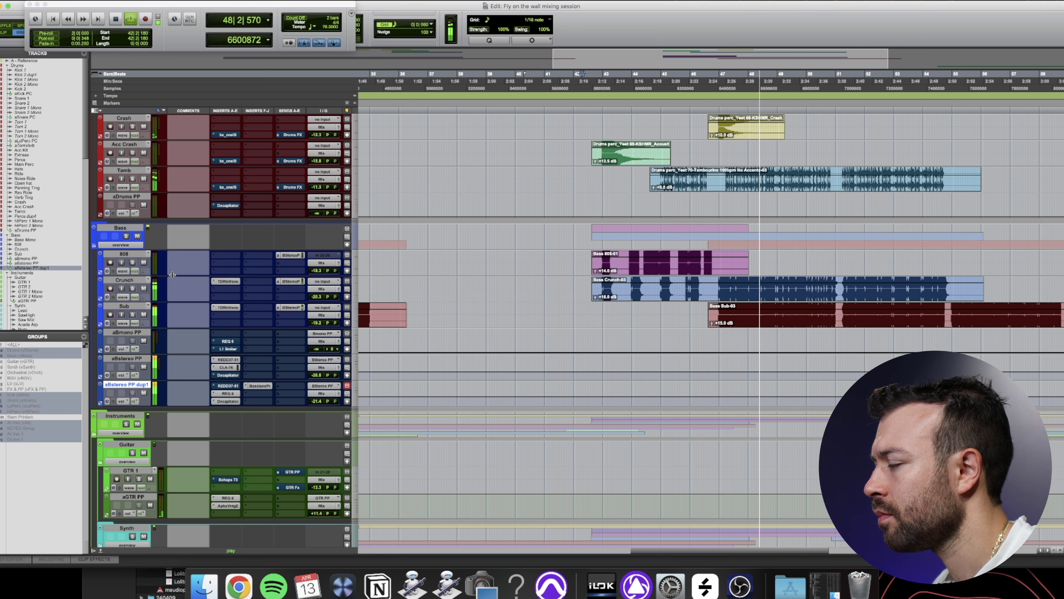
Enlarge the 808 track's height and set the grid to 1/4 note
{"action": "left_click_drag", "start_coordinate": [173, 277], "coordinate": [176, 320]}
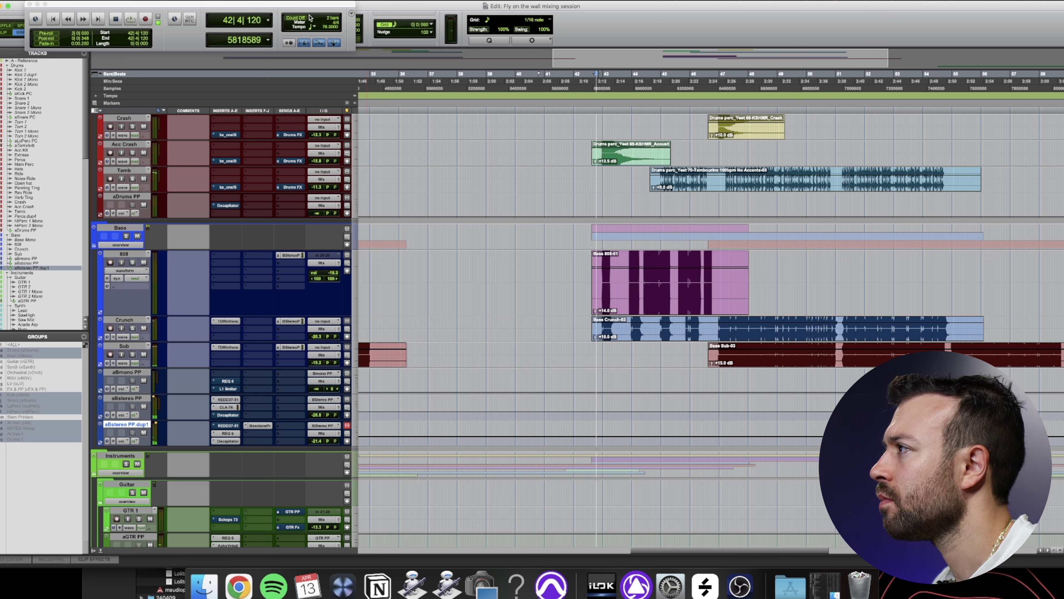
{"action": "left_click", "coordinate": [413, 24]}
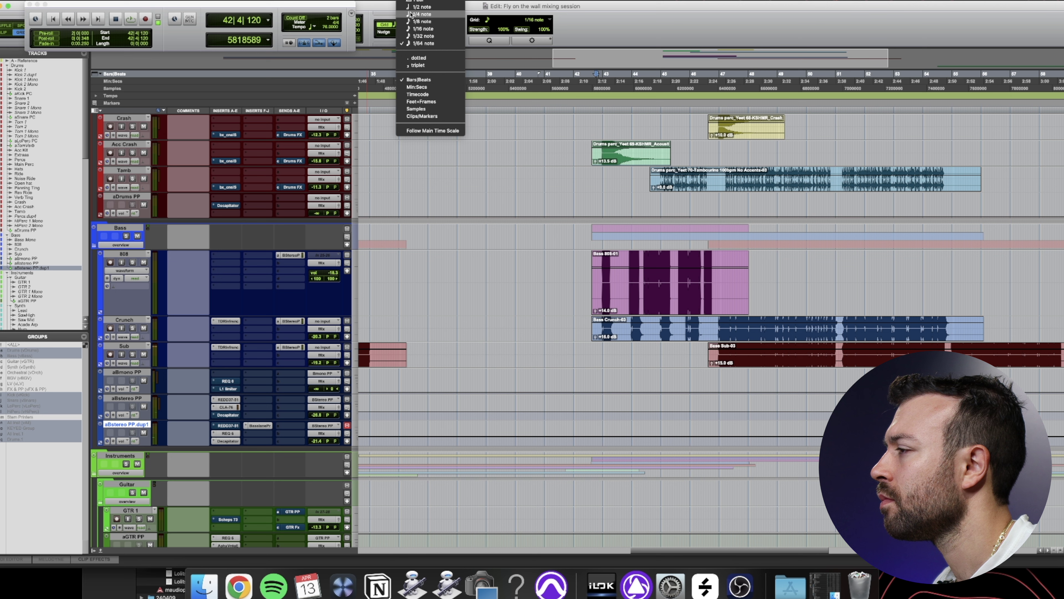
{"action": "left_click", "coordinate": [411, 14]}
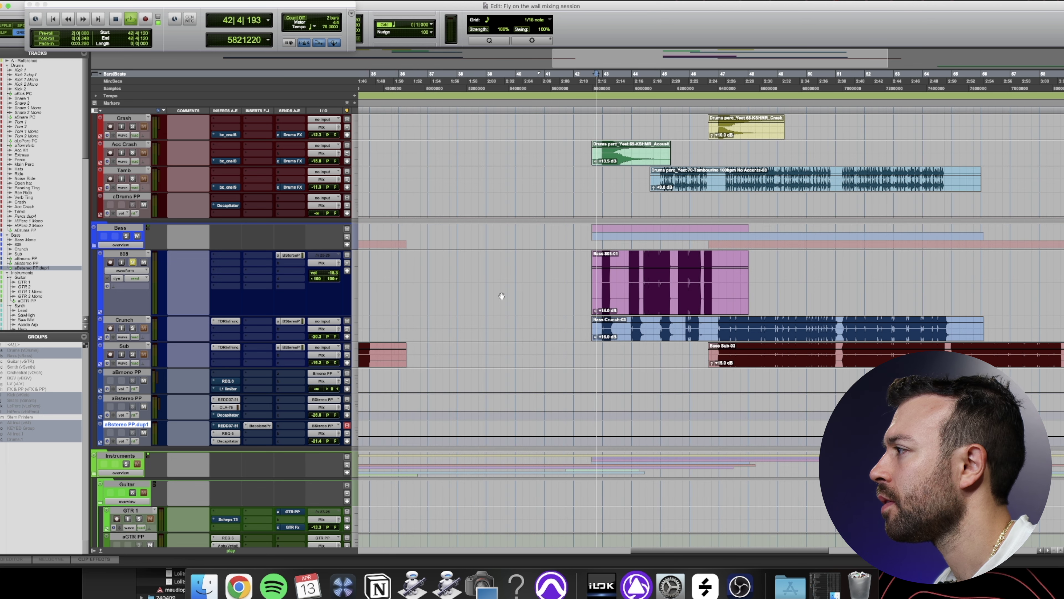
Listen to the soloed 808 track up to bar 47 and inspect its note waveforms at reduced waveform height
{"action": "key", "text": "t"}
{"action": "key", "text": "t"}
{"action": "scroll", "coordinate": [706, 289], "scroll_direction": "right", "scroll_amount": 5}
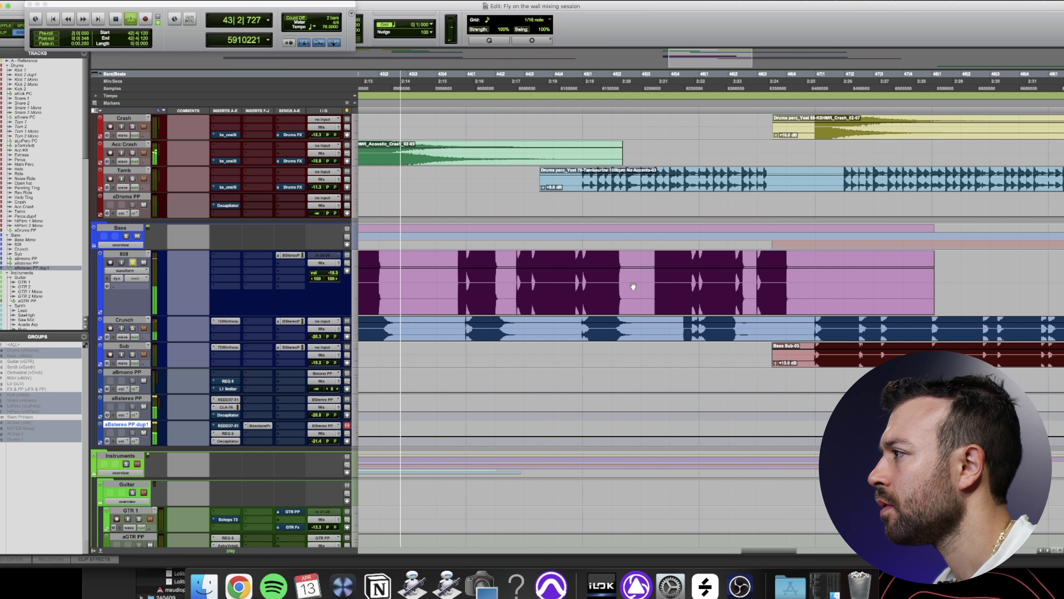
{"action": "scroll", "coordinate": [626, 287], "scroll_direction": "left", "scroll_amount": 5}
{"action": "scroll", "coordinate": [625, 289], "scroll_direction": "down", "scroll_amount": 5}
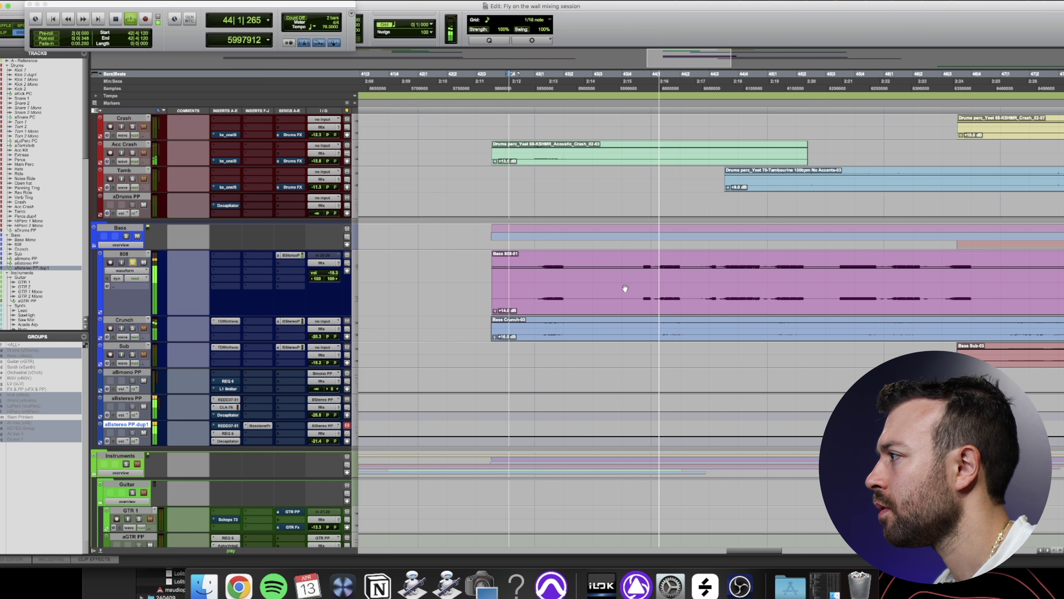
{"action": "scroll", "coordinate": [624, 288], "scroll_direction": "up", "scroll_amount": 5}
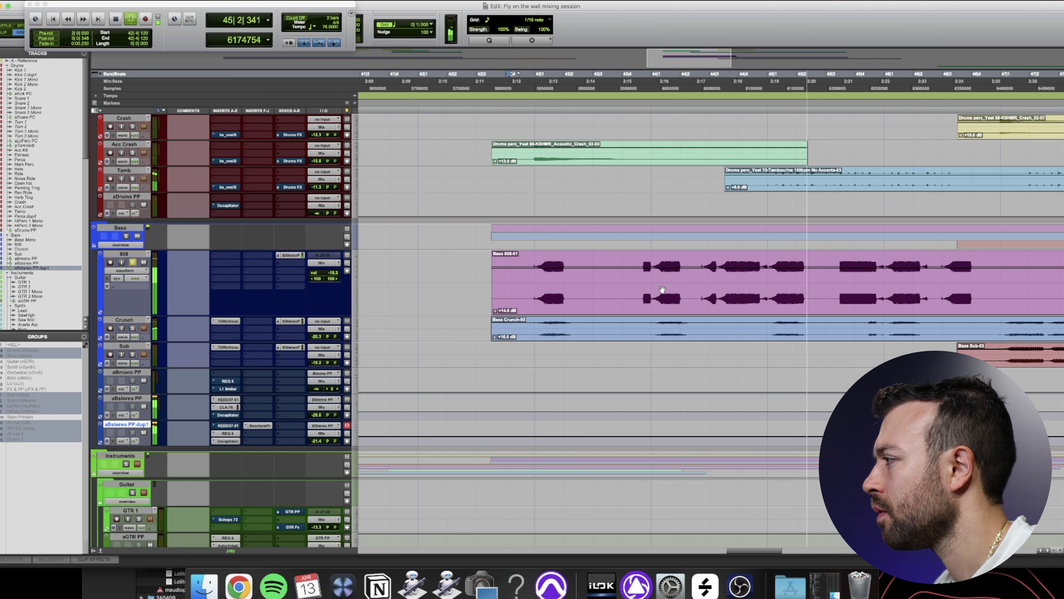
{"action": "scroll", "coordinate": [662, 289], "scroll_direction": "right", "scroll_amount": 10}
{"action": "scroll", "coordinate": [662, 290], "scroll_direction": "left", "scroll_amount": 5}
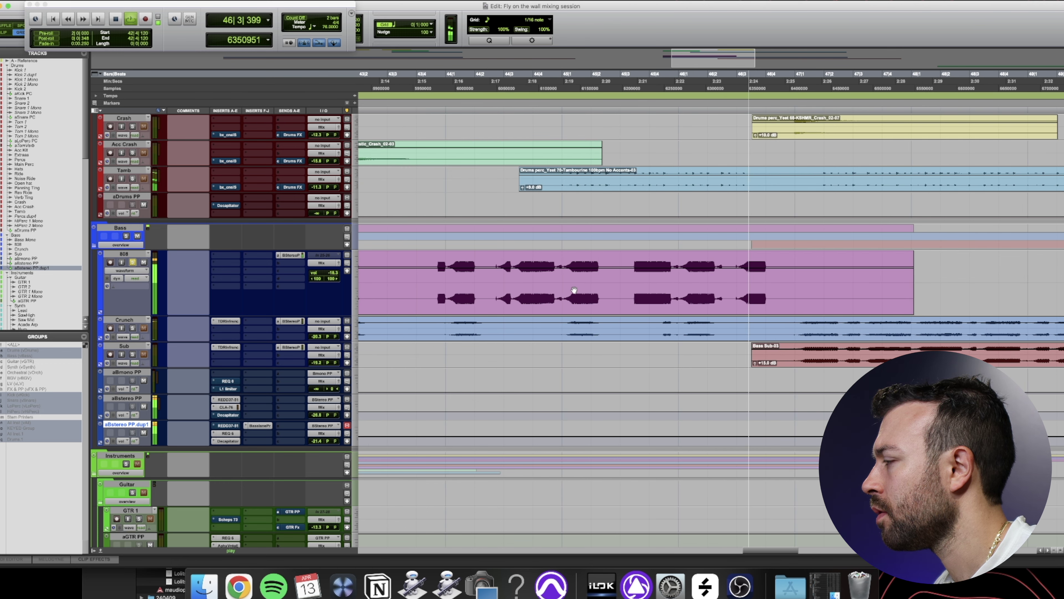
{"action": "key", "text": "space"}
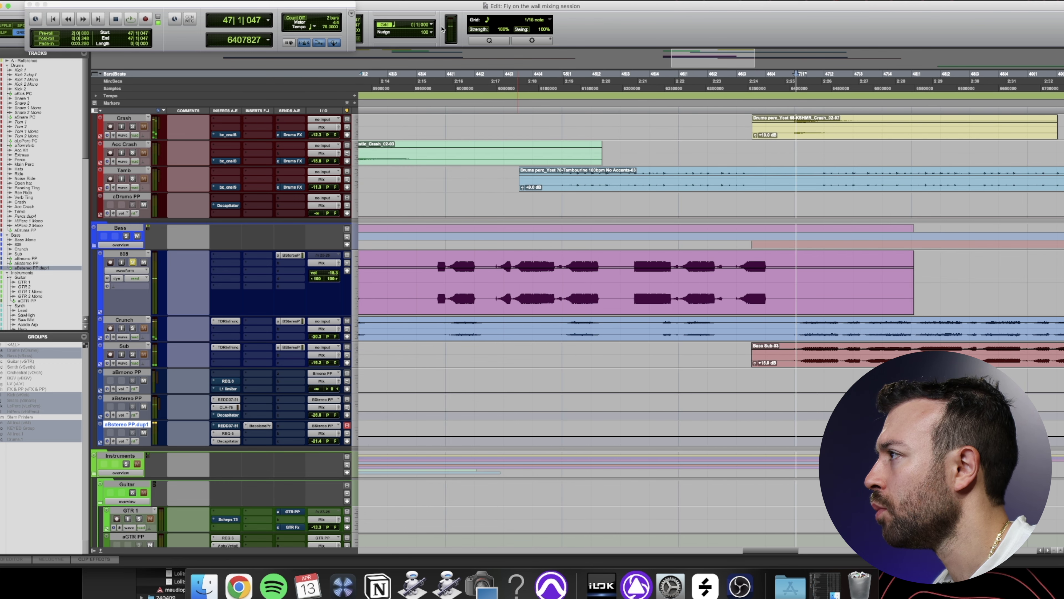
Set the grid to 1/8 note and make one duplicate of the 808 track
{"action": "left_click", "coordinate": [398, 27]}
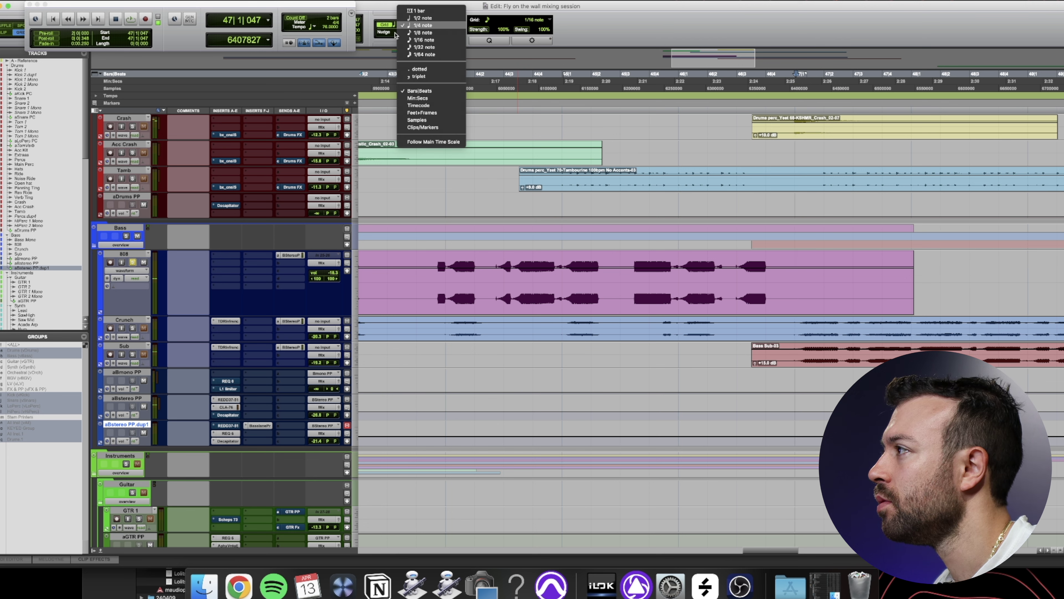
{"action": "left_click", "coordinate": [422, 33]}
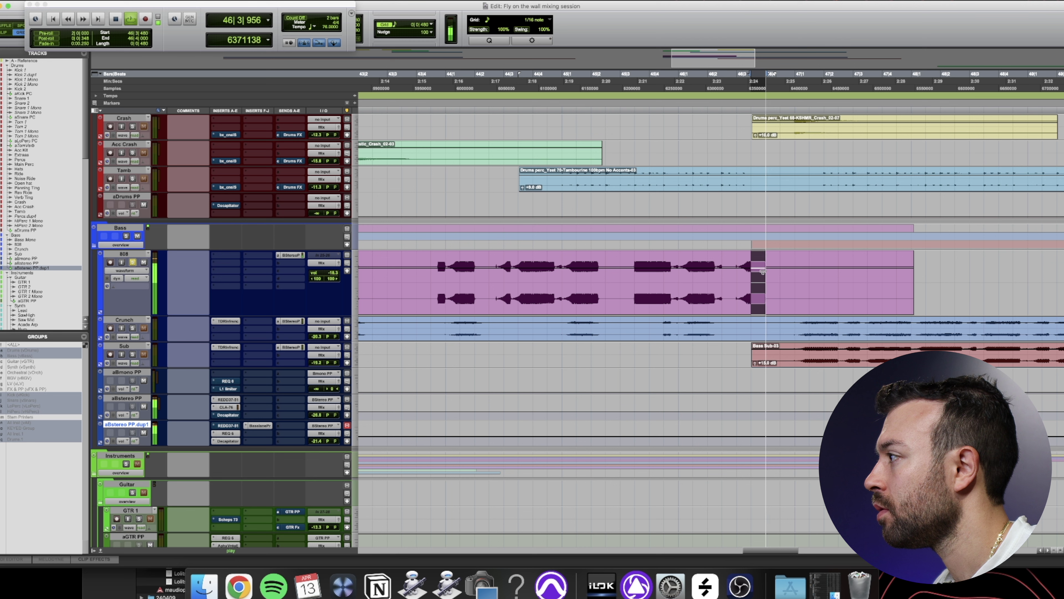
{"action": "right_click", "coordinate": [130, 257]}
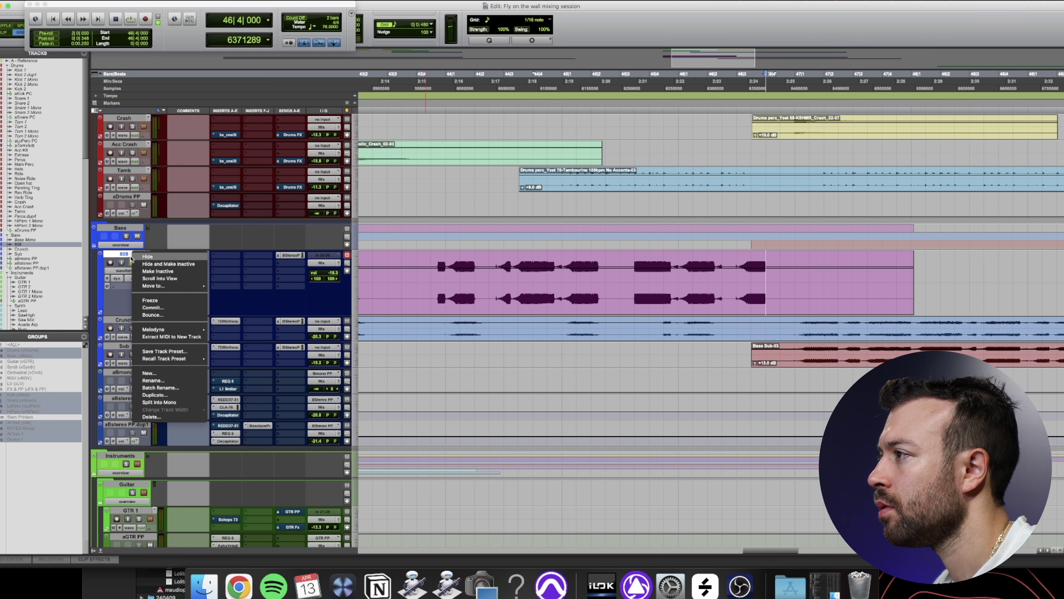
{"action": "left_click", "coordinate": [168, 394]}
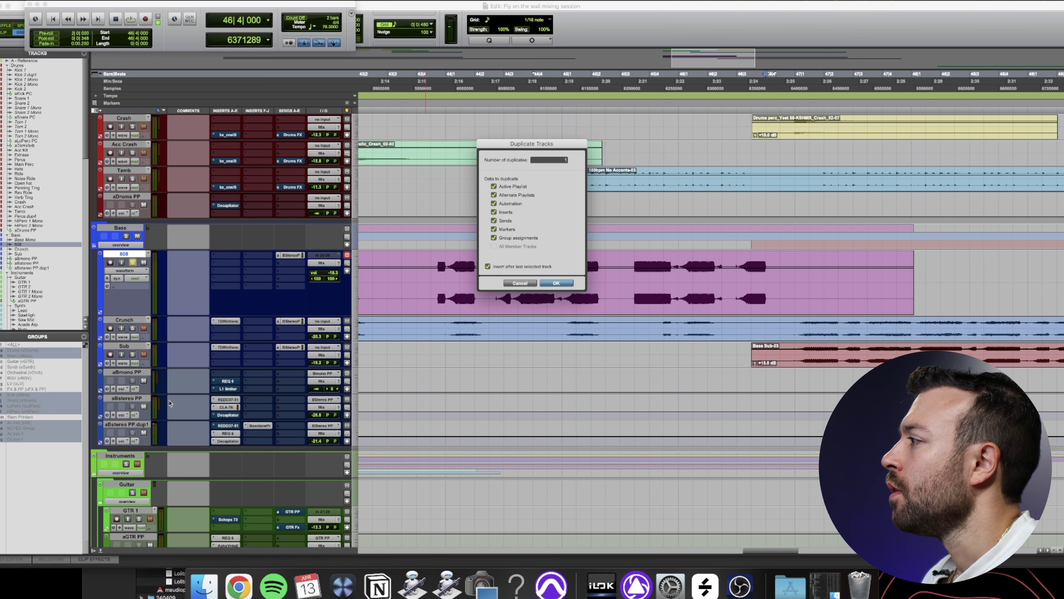
{"action": "key", "text": "Return"}
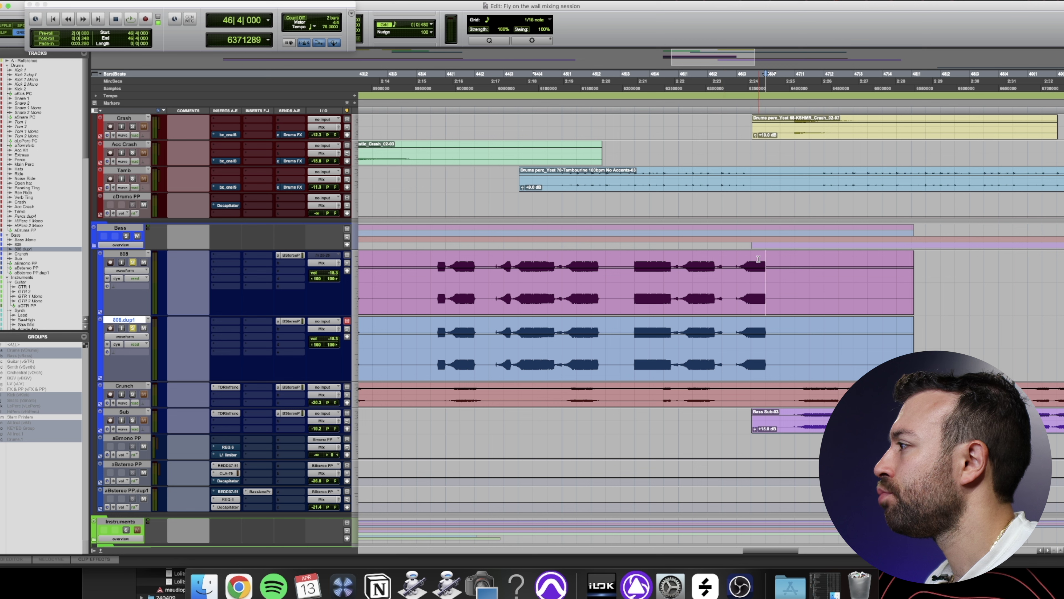
Separate the clips on the 808 track and its duplicate at 46|3|480–46|4|000 and 44|2|480–44|3|480
{"action": "key", "text": "super+e"}
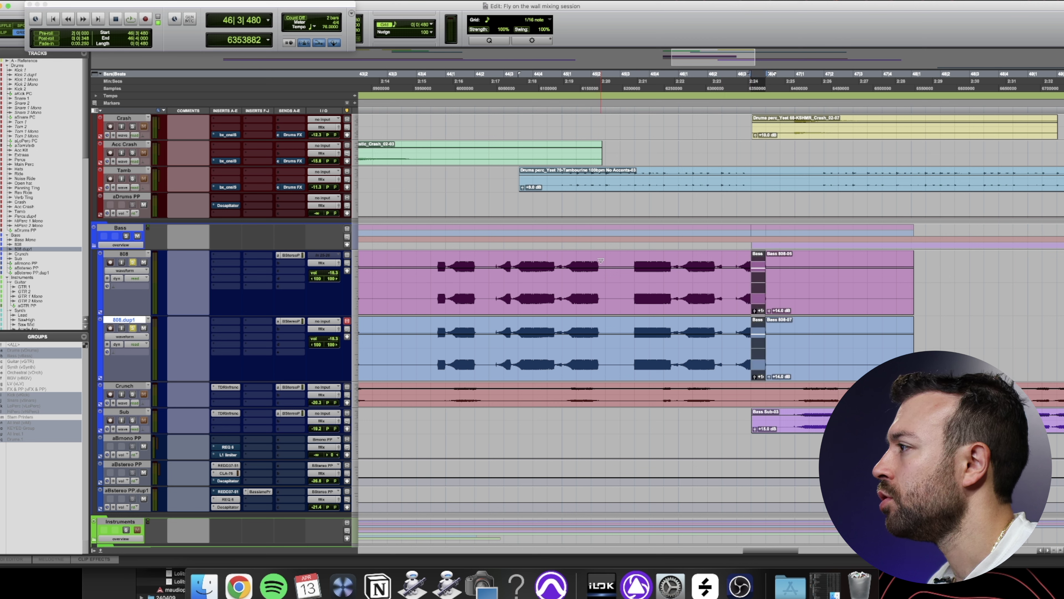
{"action": "left_click", "coordinate": [501, 262]}
{"action": "key", "text": "space"}
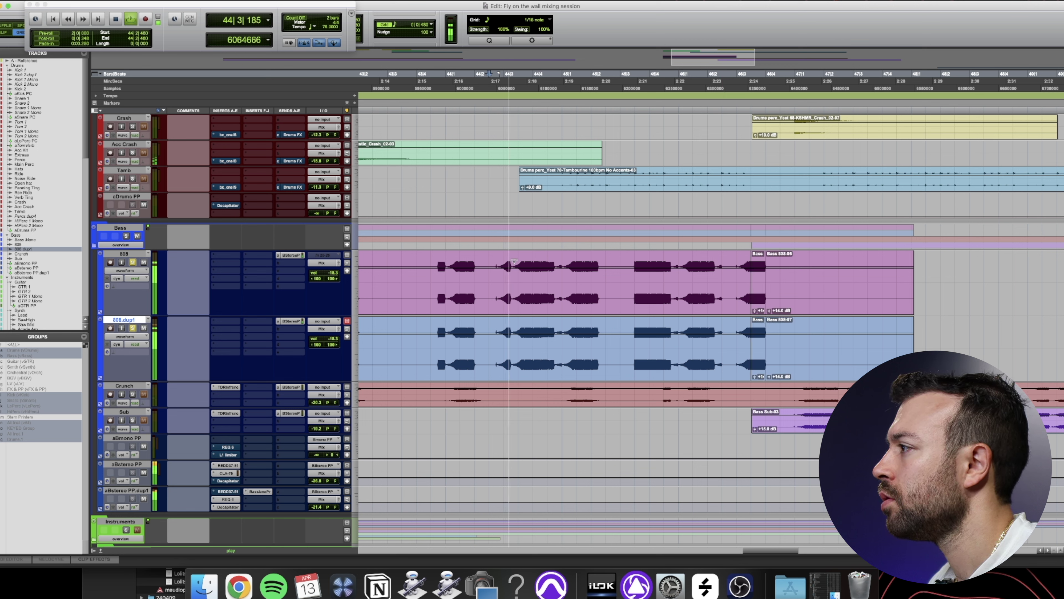
{"action": "left_click_drag", "start_coordinate": [516, 260], "coordinate": [493, 357]}
{"action": "key", "text": "super+e"}
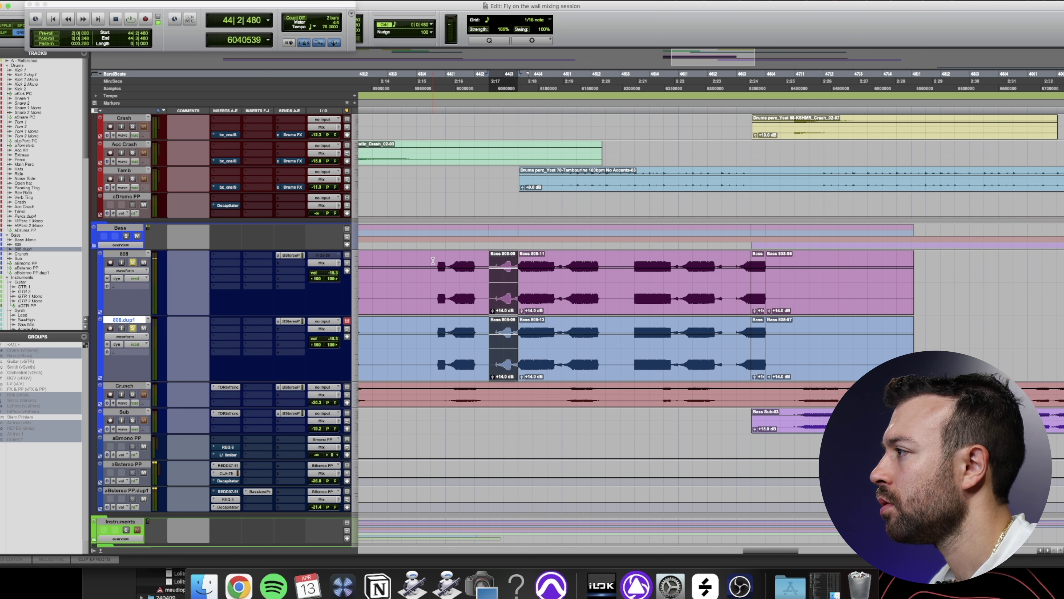
Play from 43|4|480 and separate the 1/8-note section up to 44|1|000 on the 808 track and its duplicate
{"action": "left_click", "coordinate": [431, 261]}
{"action": "key", "text": "space"}
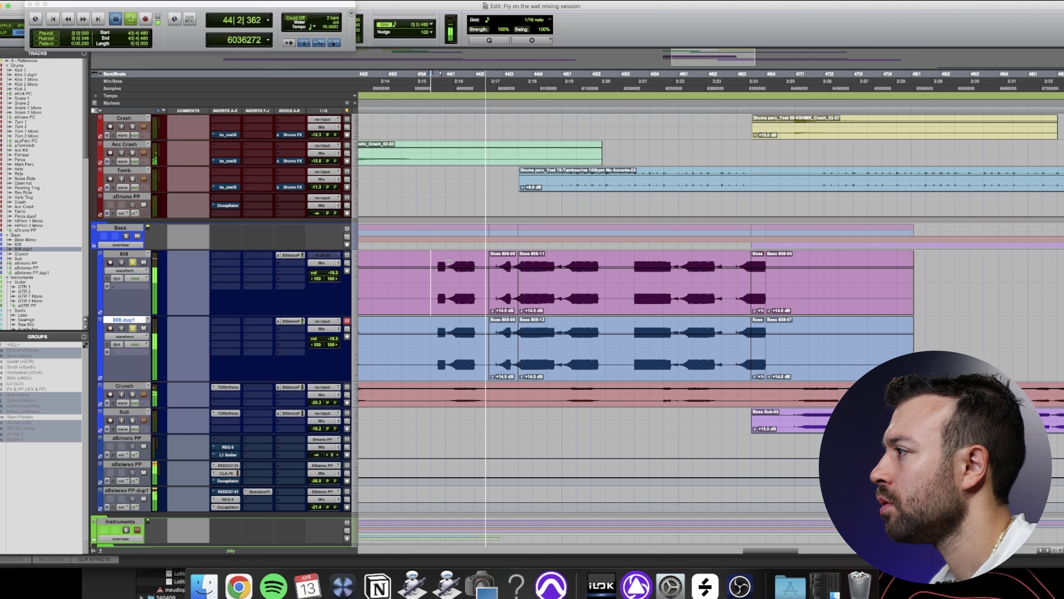
{"action": "key", "text": "space"}
{"action": "left_click", "coordinate": [447, 326], "text": "shift"}
{"action": "key", "text": "super+e"}
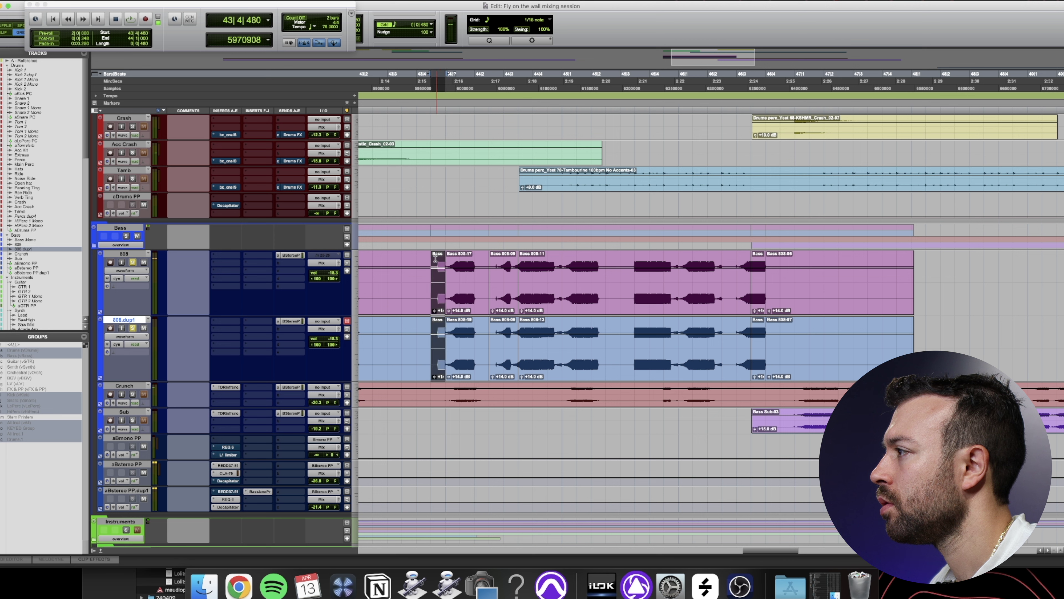
Mute the 808 clips at 43|4|480, 44|2|480 and 46|3|480, mute the duplicate's intervening clips, and play from 43|4|480
{"action": "left_click", "coordinate": [435, 257]}
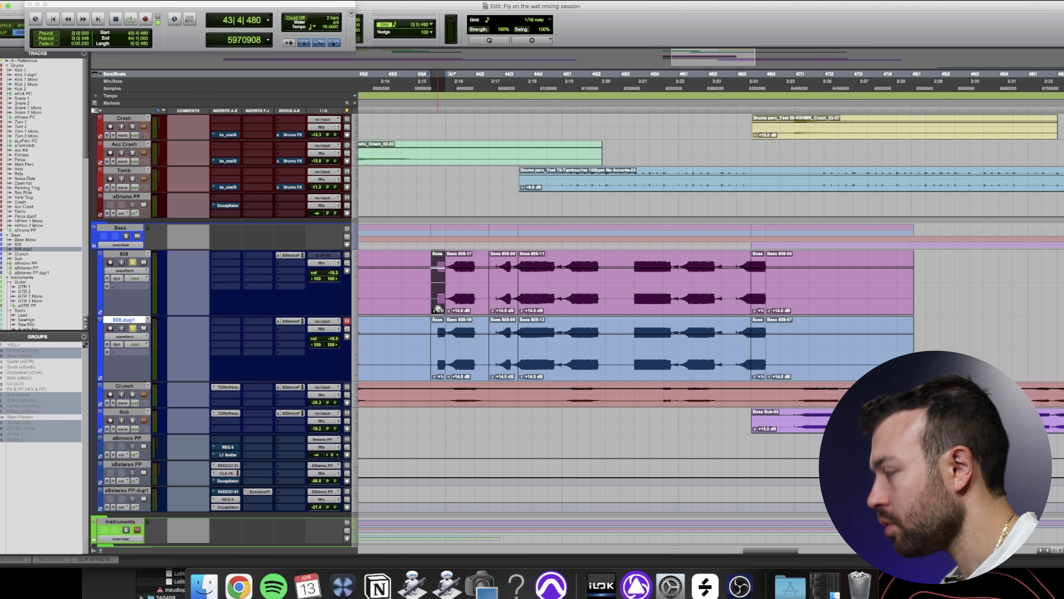
{"action": "left_click", "coordinate": [461, 366]}
{"action": "key", "text": "super+m"}
{"action": "left_click", "coordinate": [498, 293]}
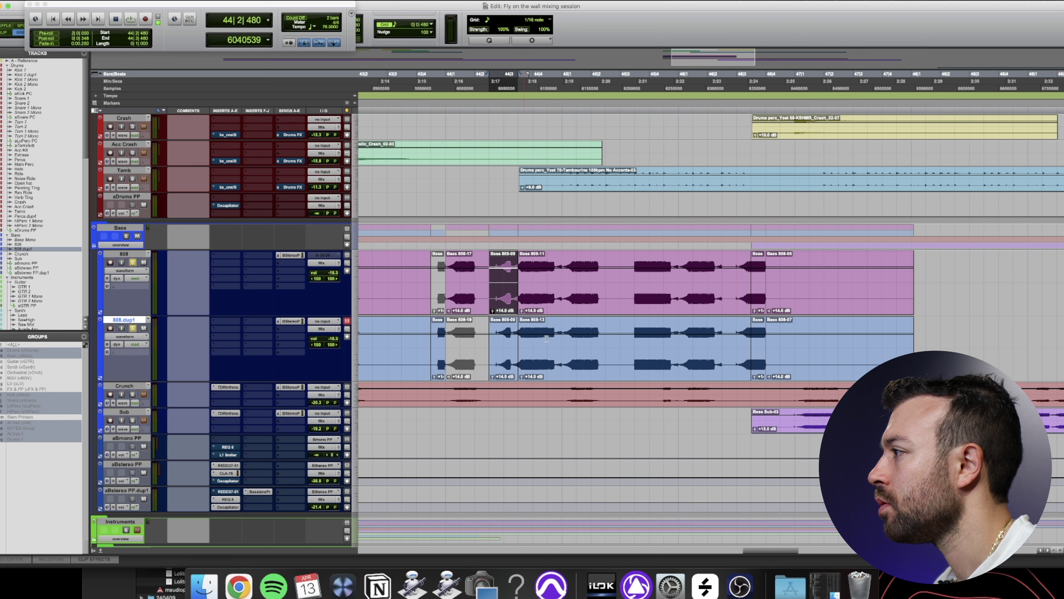
{"action": "key", "text": "super+m"}
{"action": "left_click", "coordinate": [580, 369]}
{"action": "key", "text": "super+m"}
{"action": "left_click", "coordinate": [761, 300]}
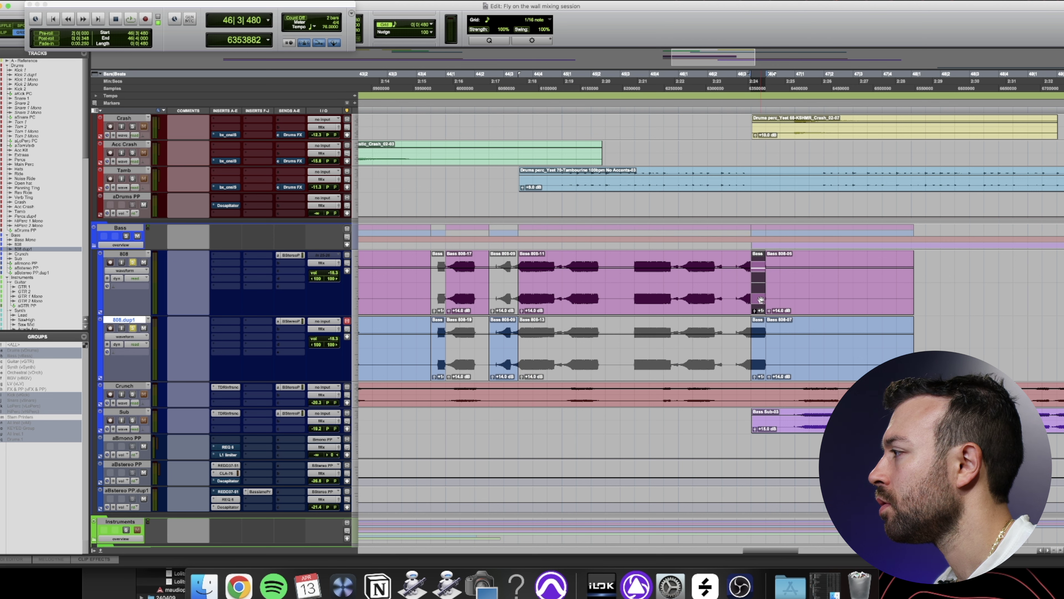
{"action": "left_click", "coordinate": [433, 74]}
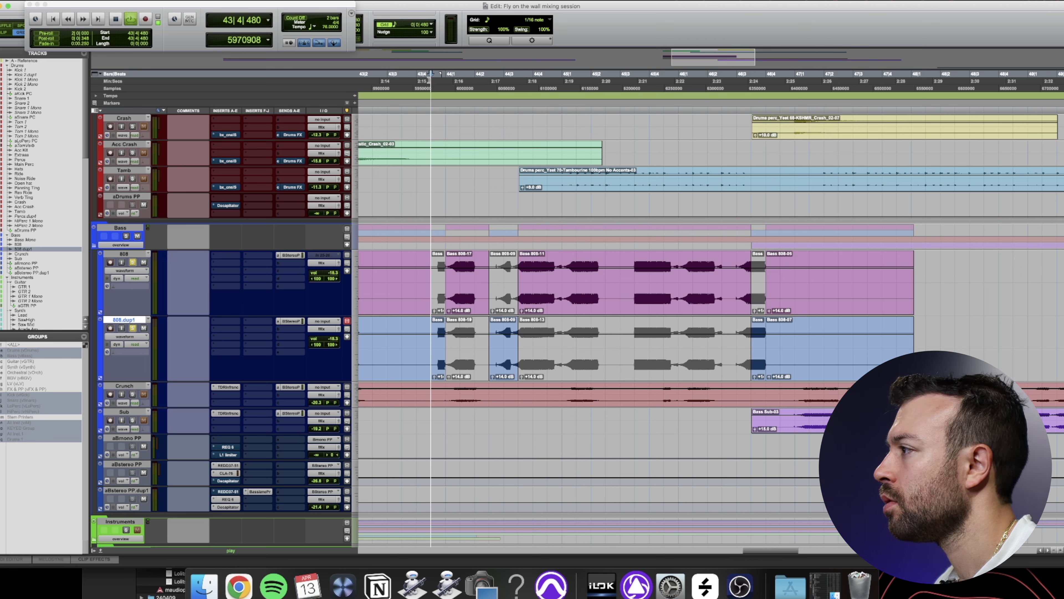
{"action": "key", "text": "space"}
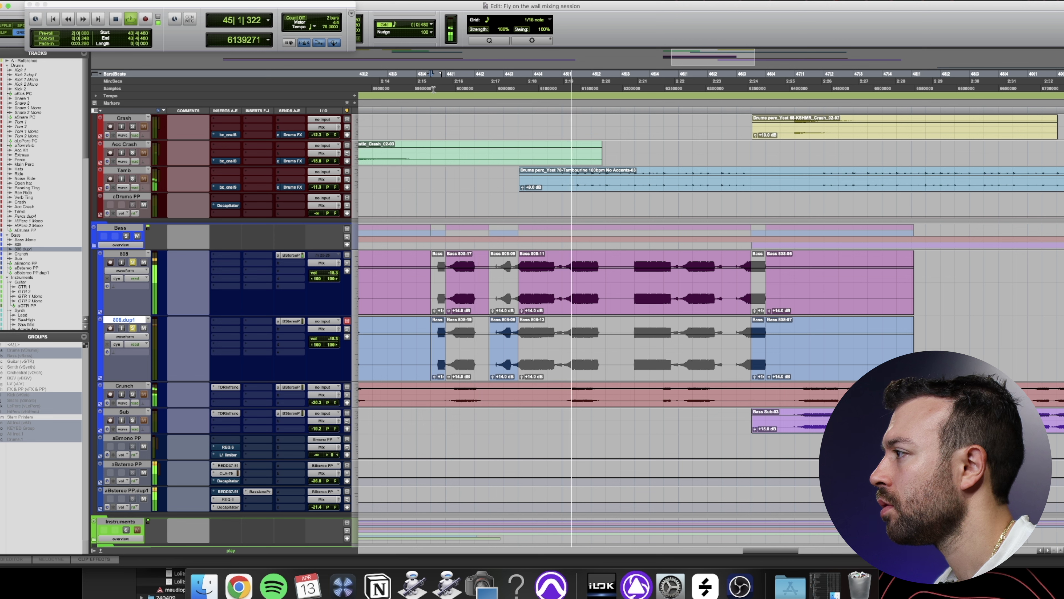
{"action": "key", "text": "space"}
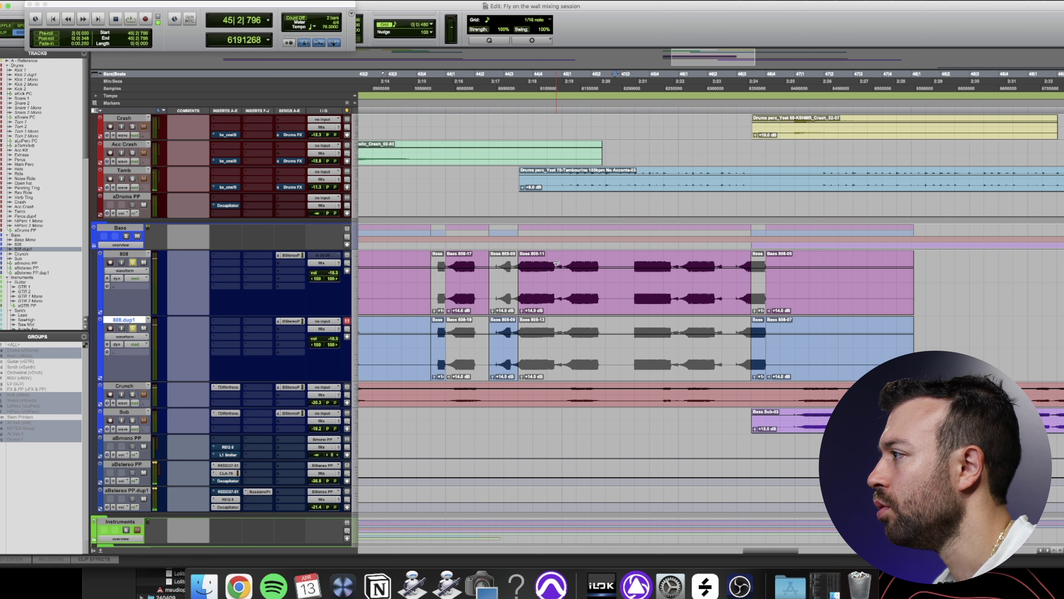
Separate the 808 section 44|4|746–45|1|209, raise its clip gain to about +22 dB, and play it back
{"action": "key", "text": "super+bracketright"}
{"action": "key", "text": "super+bracketright"}
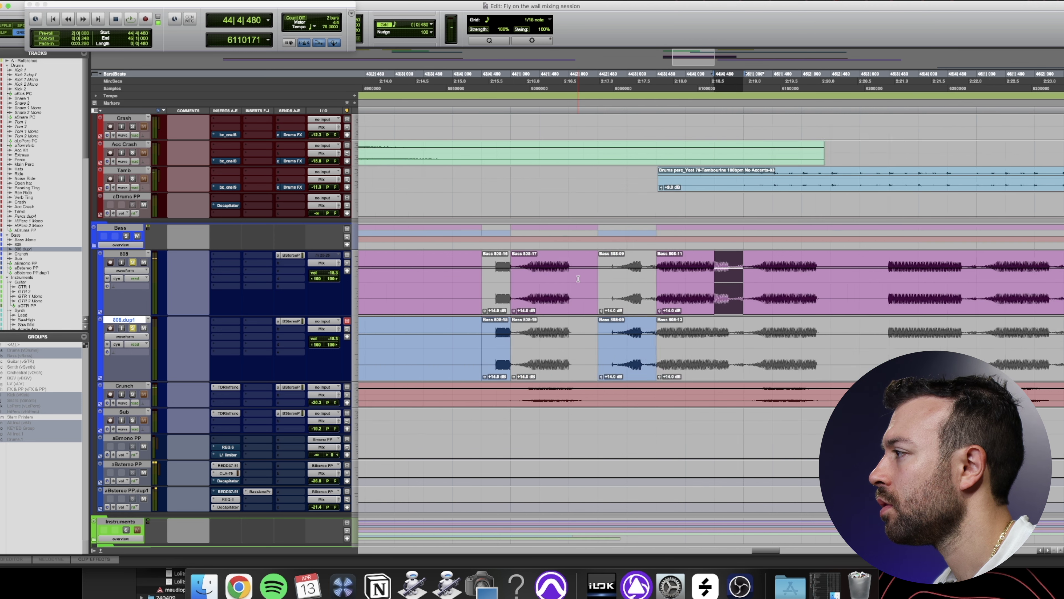
{"action": "left_click", "coordinate": [798, 255]}
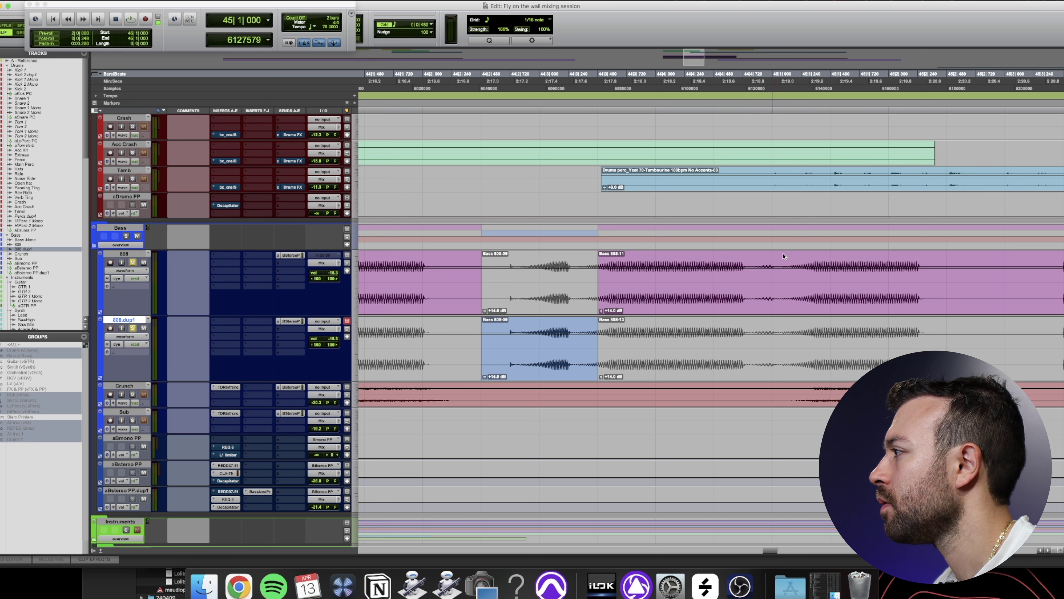
{"action": "left_click_drag", "start_coordinate": [798, 256], "coordinate": [755, 266]}
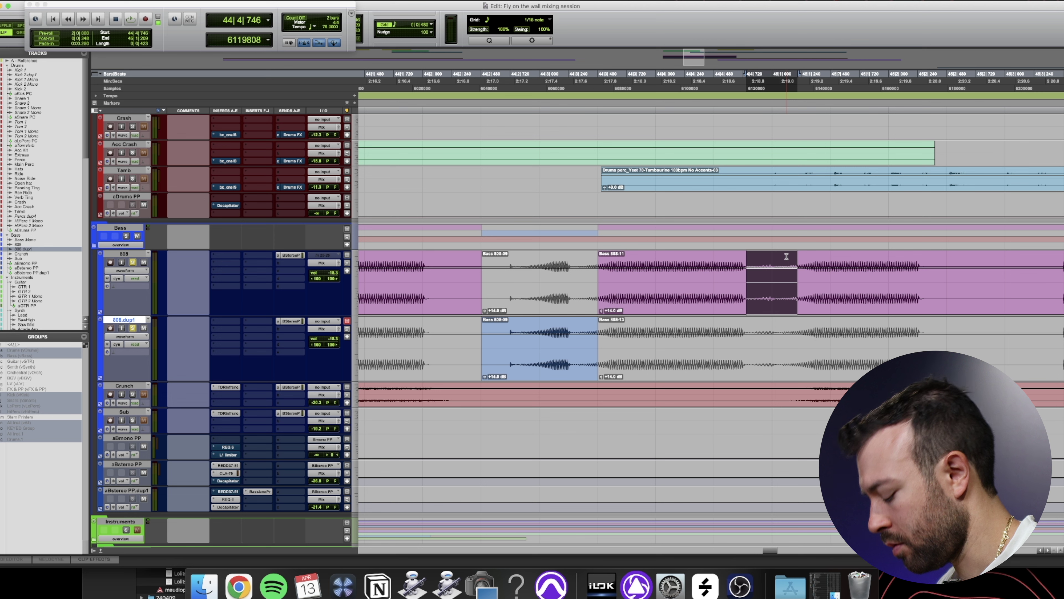
{"action": "key", "text": "b"}
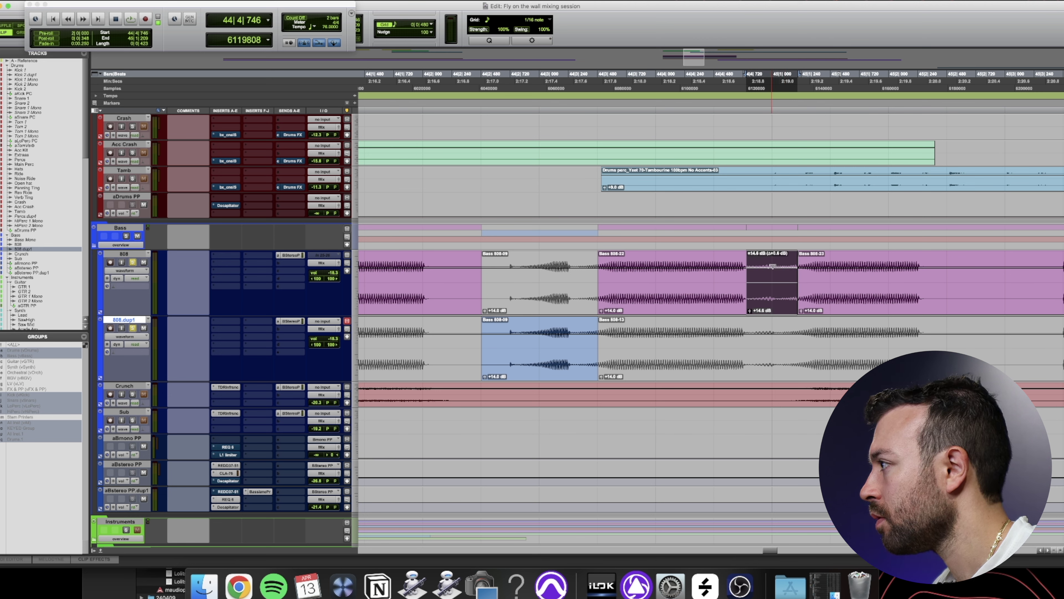
{"action": "left_click", "coordinate": [663, 257]}
{"action": "key", "text": "space"}
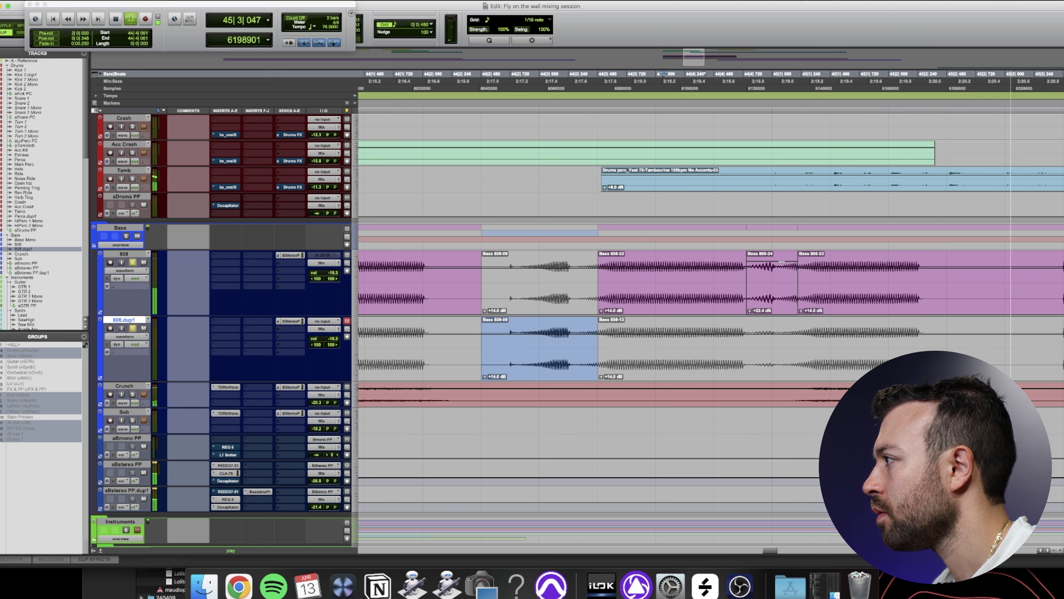
Mute the first clip on the 808 duplicate, from 42|3|508 to 43|4|480
{"action": "key", "text": "r"}
{"action": "key", "text": "r"}
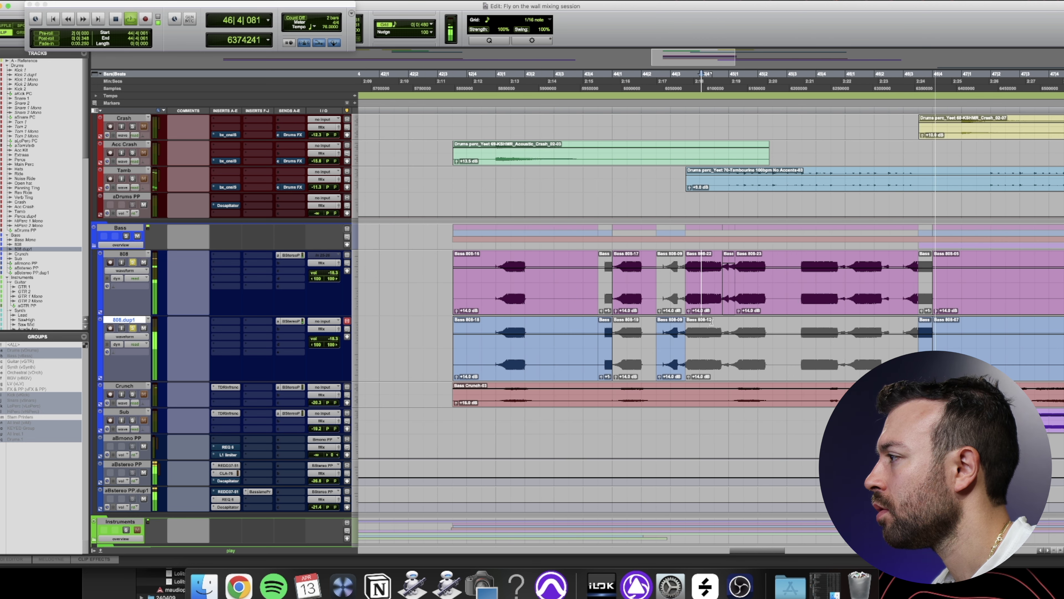
{"action": "key", "text": "space"}
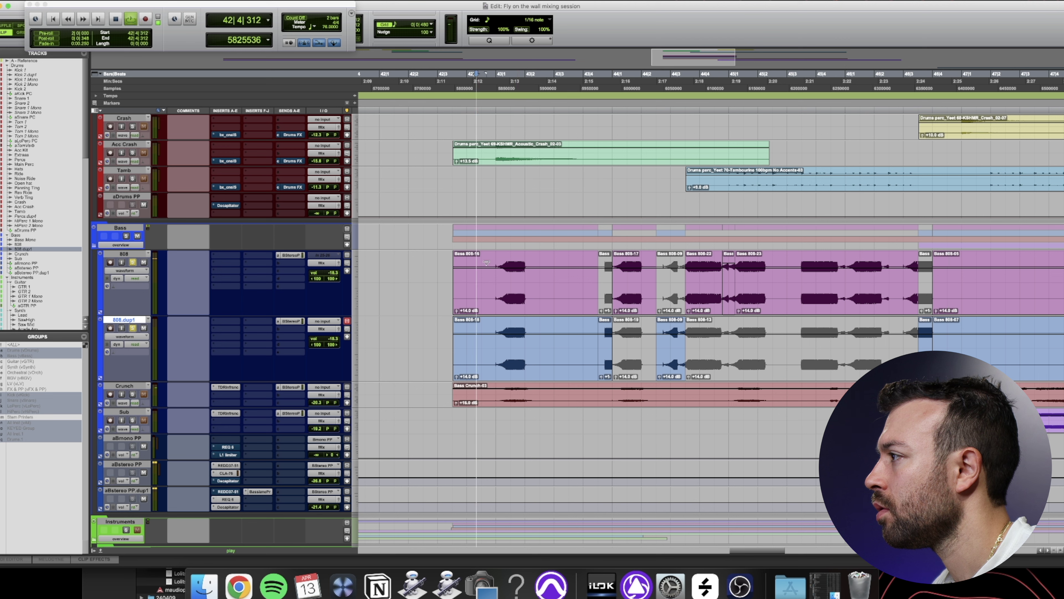
{"action": "left_click", "coordinate": [534, 367]}
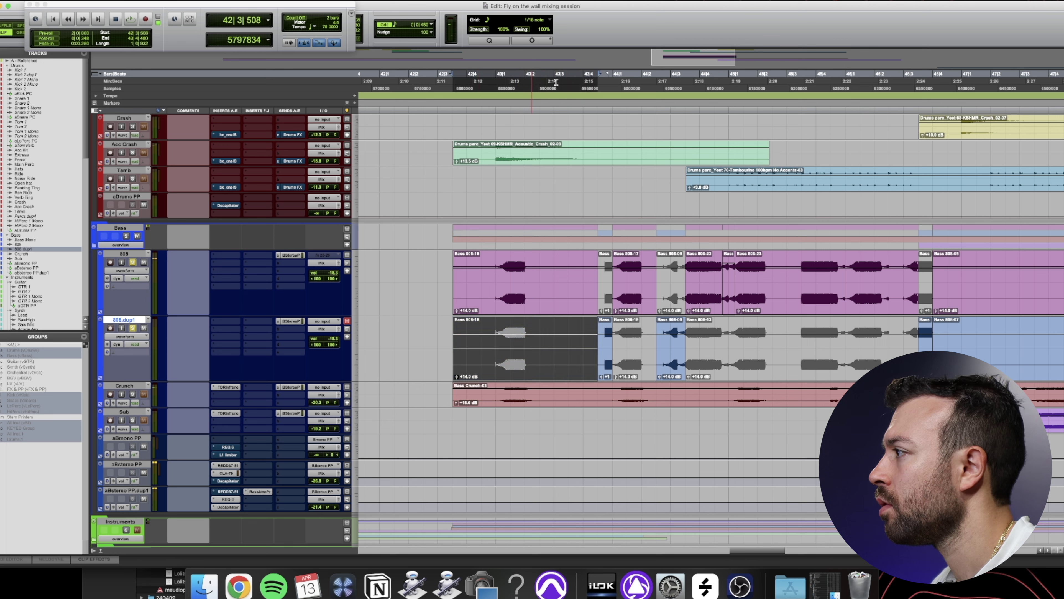
Loop playback of 43|4|199–44|4|227 and insert the CLA-76 (stereo) compressor on the 808 duplicate
{"action": "left_click_drag", "start_coordinate": [589, 82], "coordinate": [705, 83]}
{"action": "key", "text": "space"}
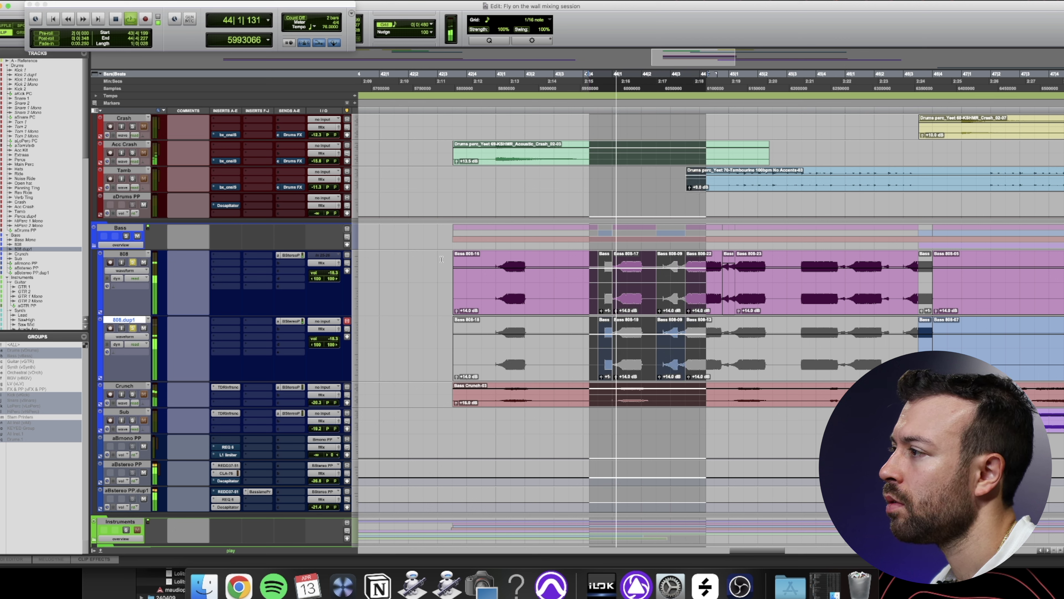
{"action": "left_click", "coordinate": [226, 286]}
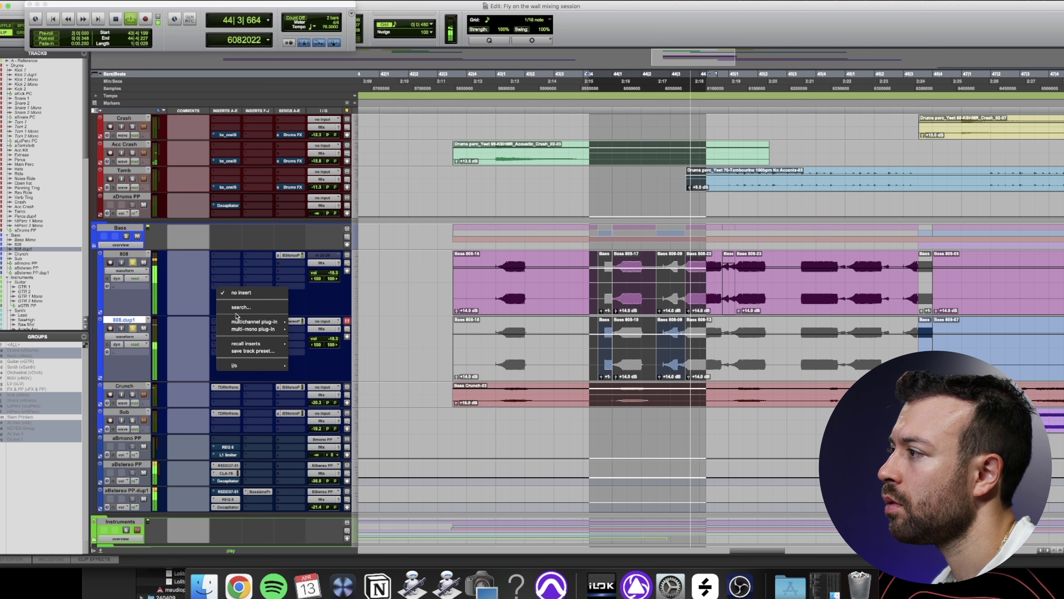
{"action": "left_click", "coordinate": [239, 307]}
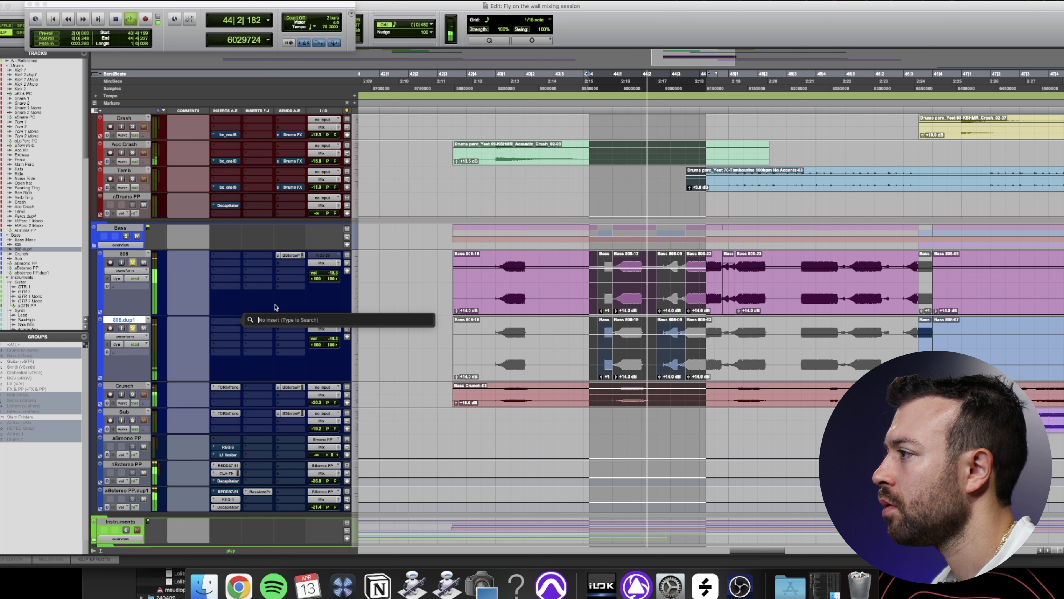
{"action": "type", "text": "cla"}
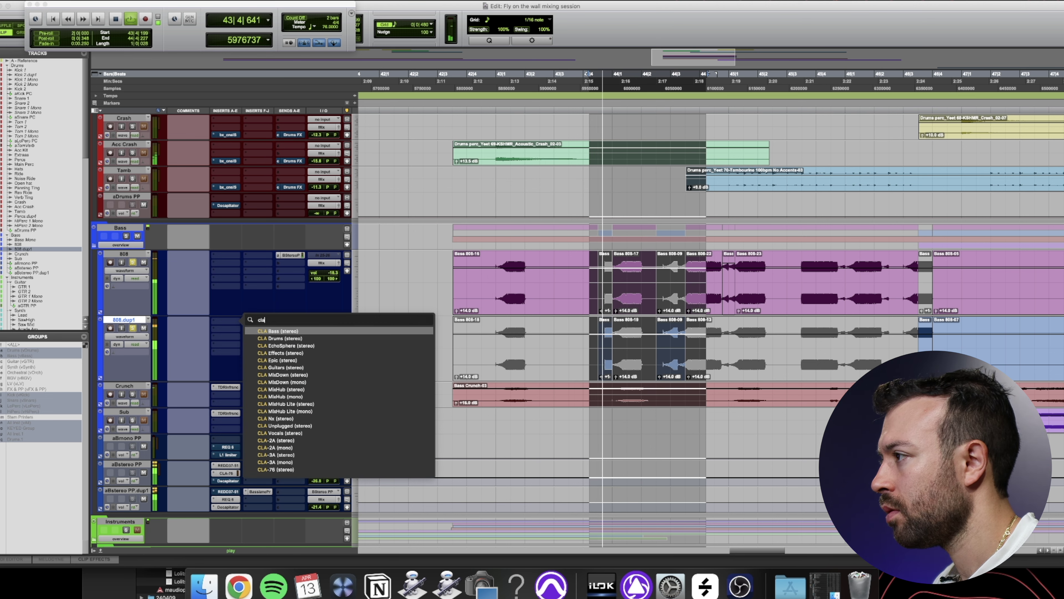
{"action": "type", "text": "-"}
{"action": "key", "text": "Down"}
{"action": "key", "text": "Down"}
{"action": "key", "text": "Down"}
{"action": "key", "text": "Down"}
{"action": "key", "text": "Return"}
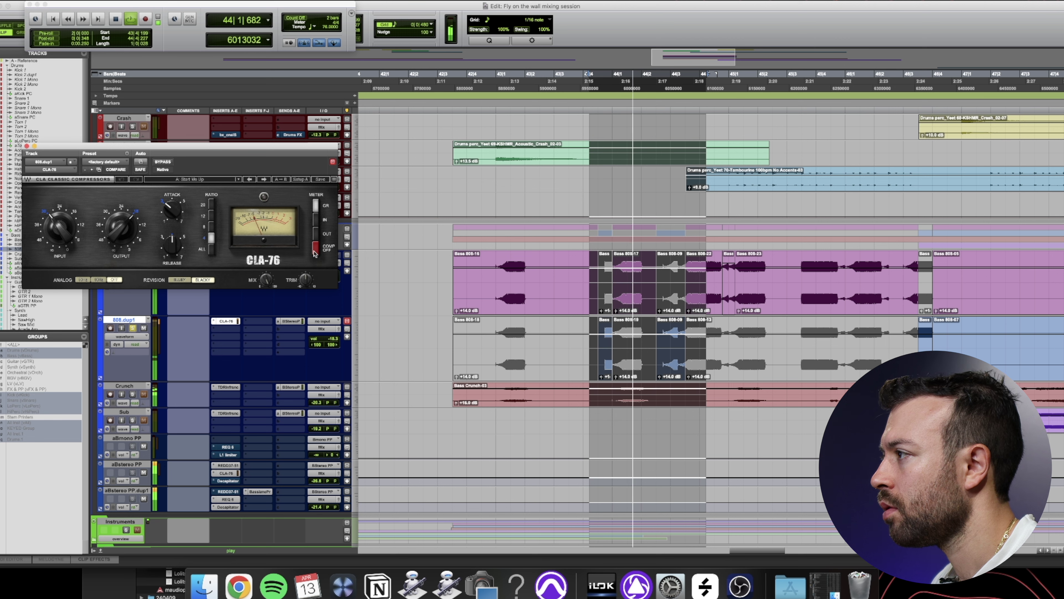
Turn off compression on the duplicate's CLA-76 and lower its output level
{"action": "left_click", "coordinate": [315, 254]}
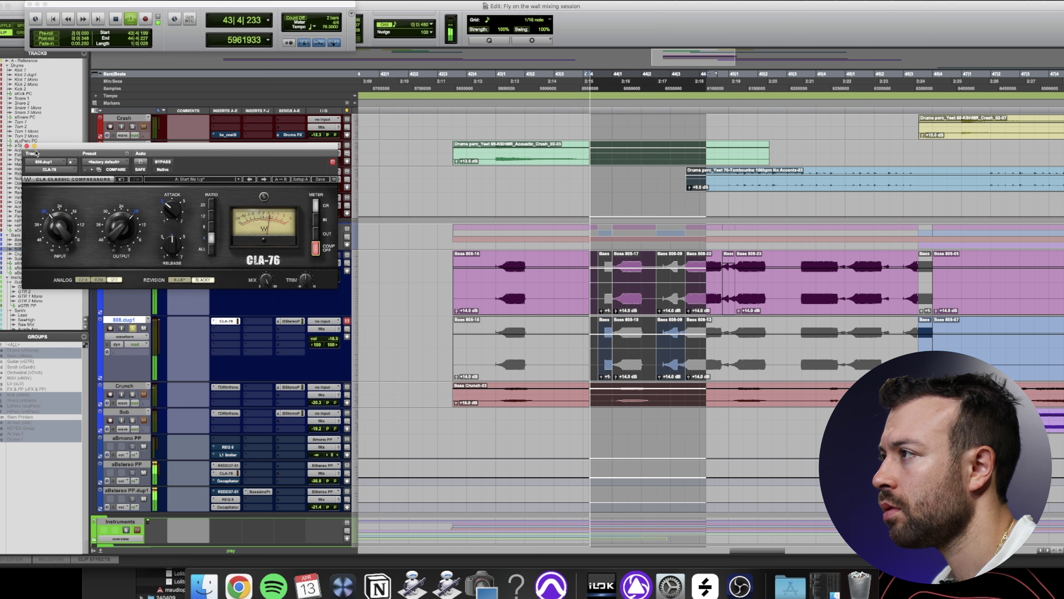
{"action": "left_click", "coordinate": [26, 146]}
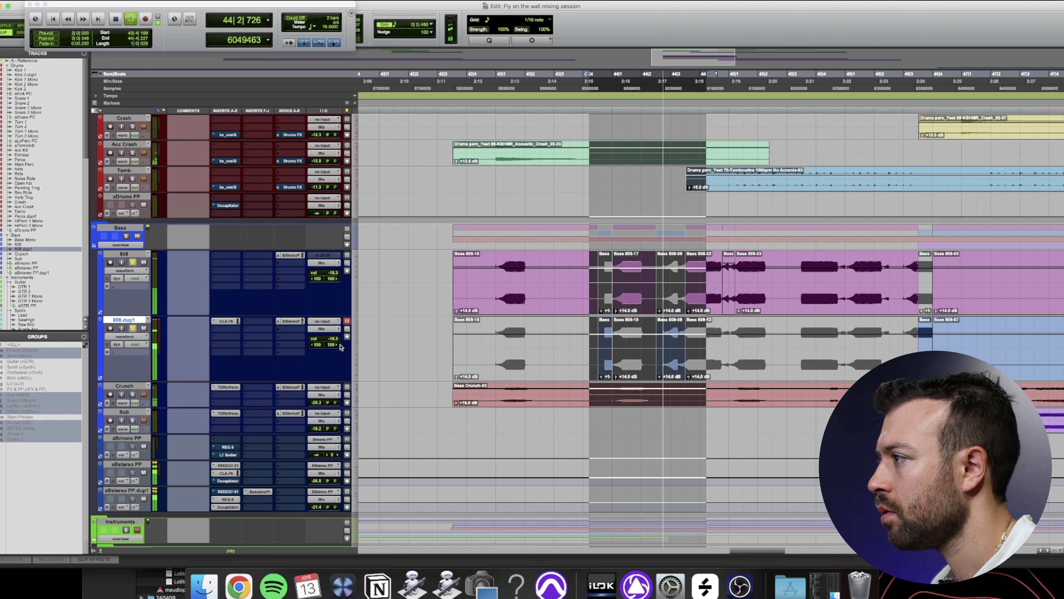
{"action": "left_click", "coordinate": [225, 321]}
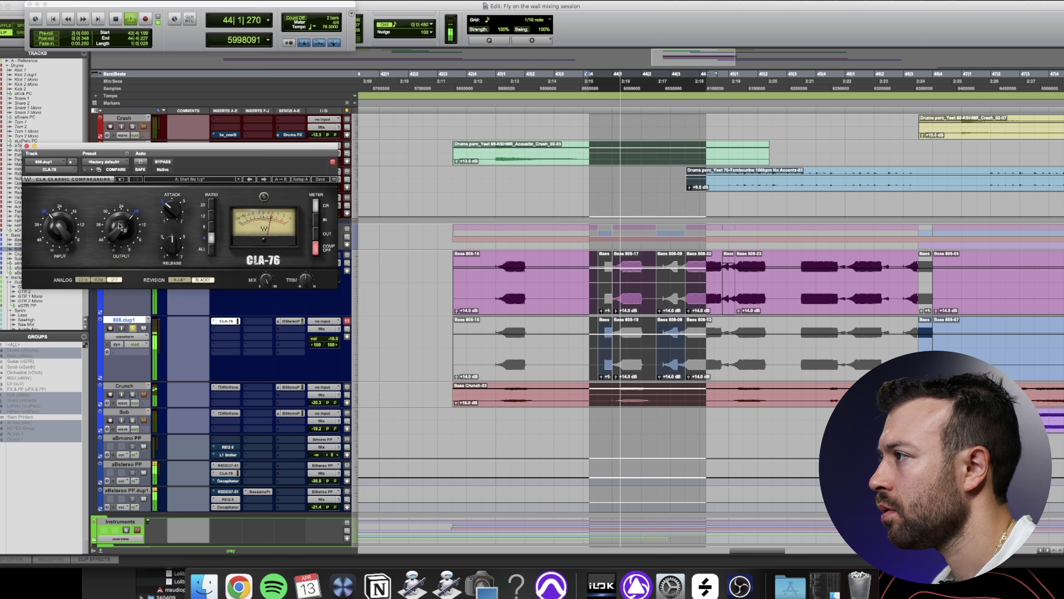
{"action": "left_click_drag", "start_coordinate": [120, 226], "coordinate": [121, 237]}
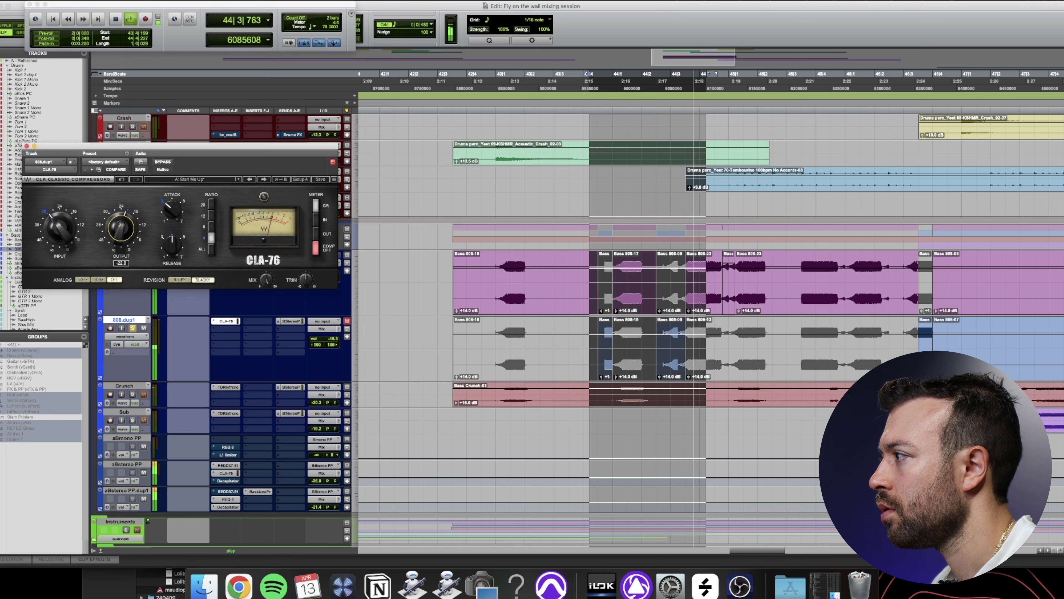
{"action": "left_click", "coordinate": [26, 145]}
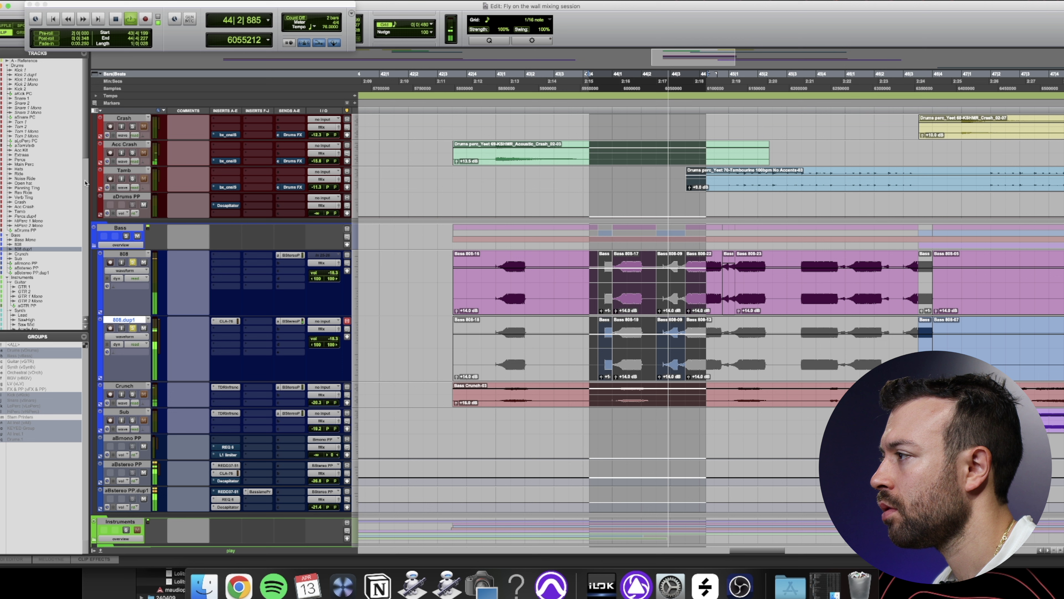
Insert the EchoBoy (stereo) delay after the CLA-76 on the 808 duplicate
{"action": "left_click", "coordinate": [226, 329]}
{"action": "left_click", "coordinate": [235, 316]}
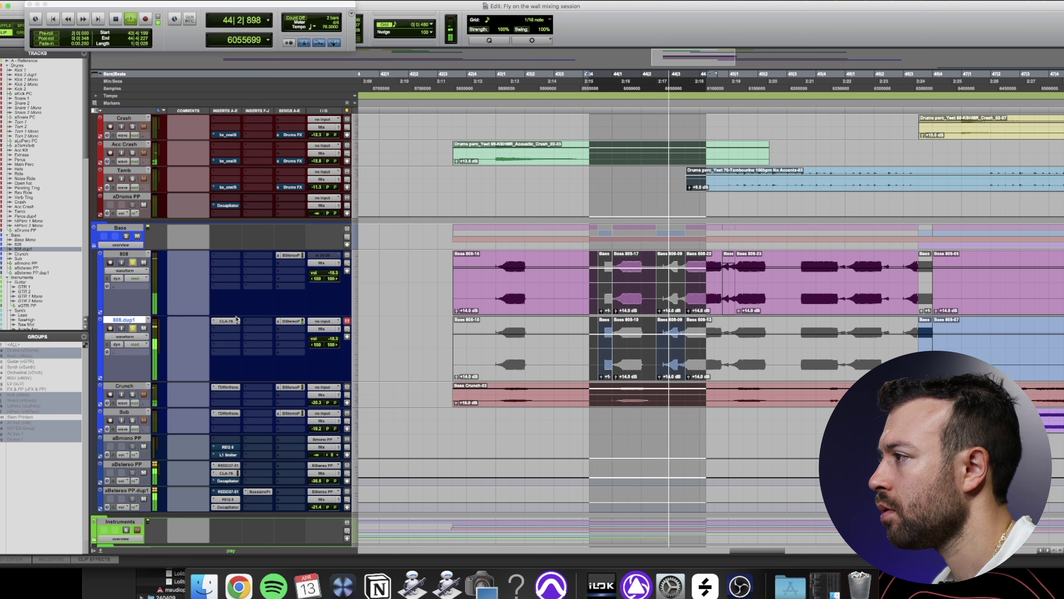
{"action": "left_click", "coordinate": [226, 329]}
{"action": "type", "text": "e"}
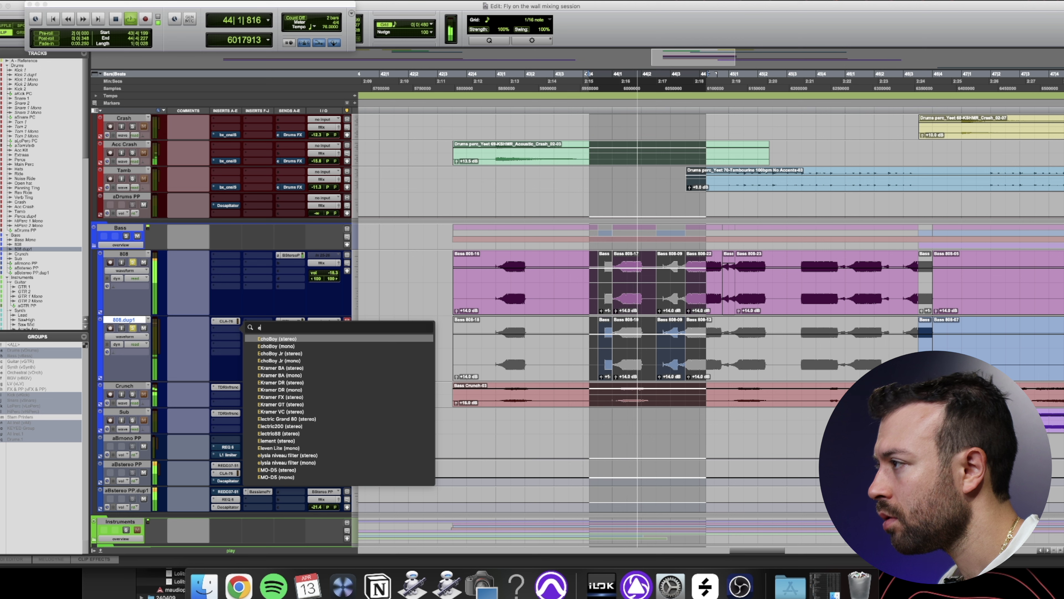
{"action": "type", "text": "cho"}
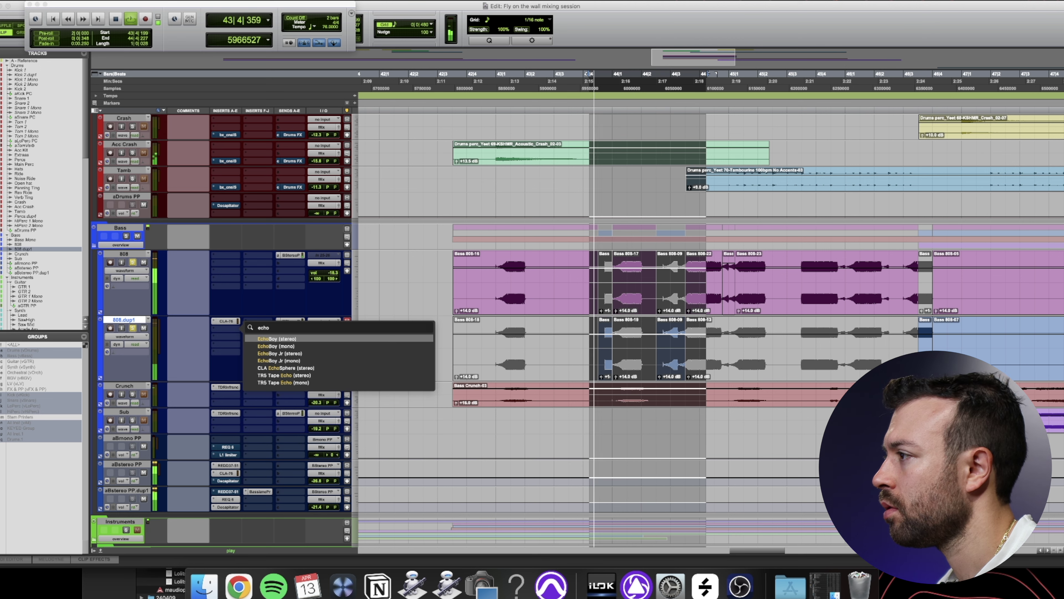
{"action": "key", "text": "Return"}
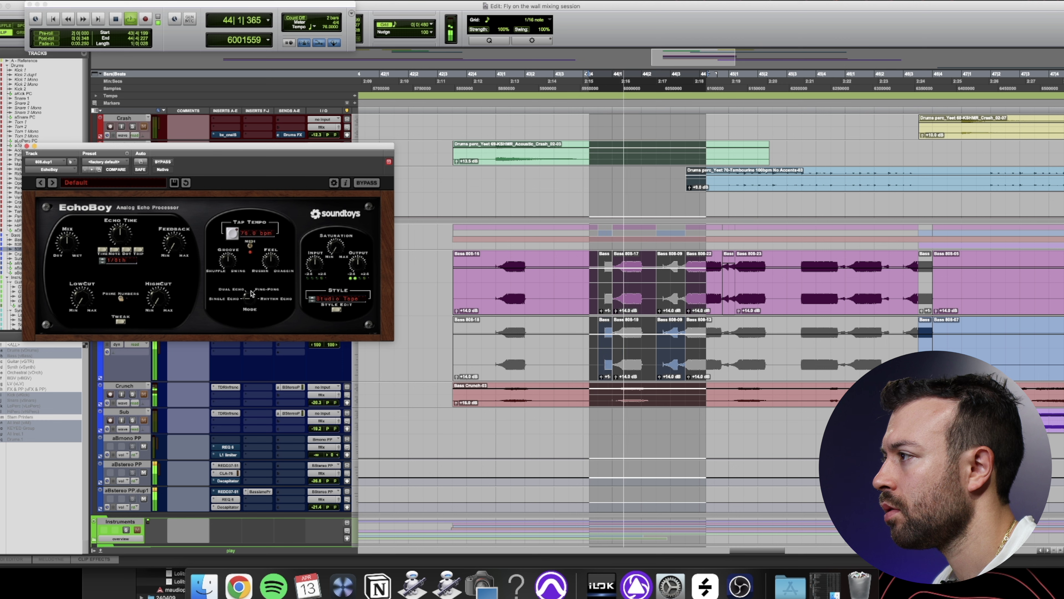
Switch EchoBoy to Dual Echo mode, reduce its mix, and set Echo 1 to 1/64 and Echo 2 to 1/32 notes
{"action": "left_click", "coordinate": [231, 289]}
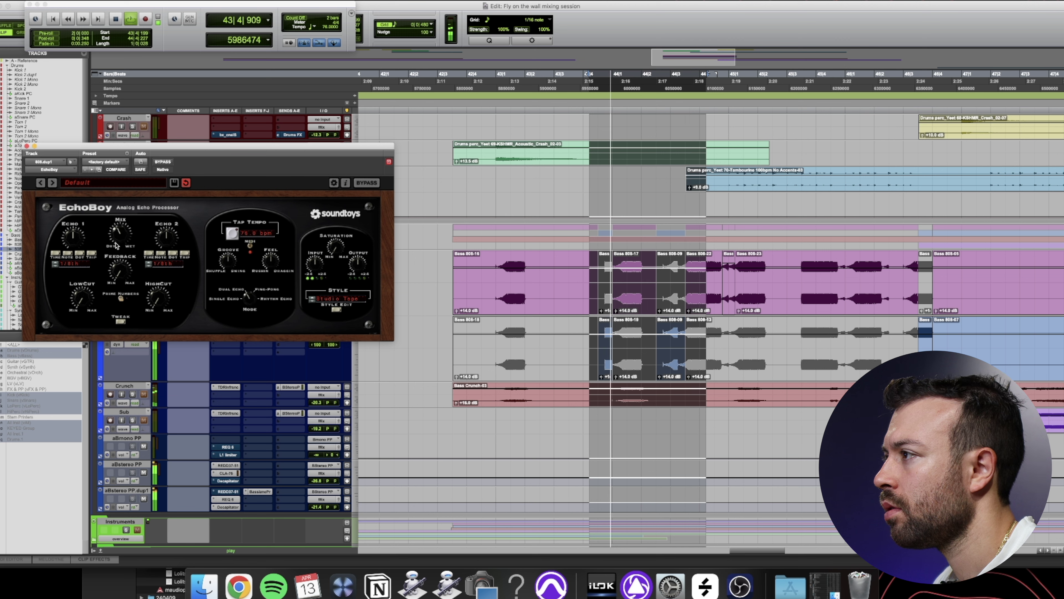
{"action": "left_click_drag", "start_coordinate": [120, 233], "coordinate": [120, 244]}
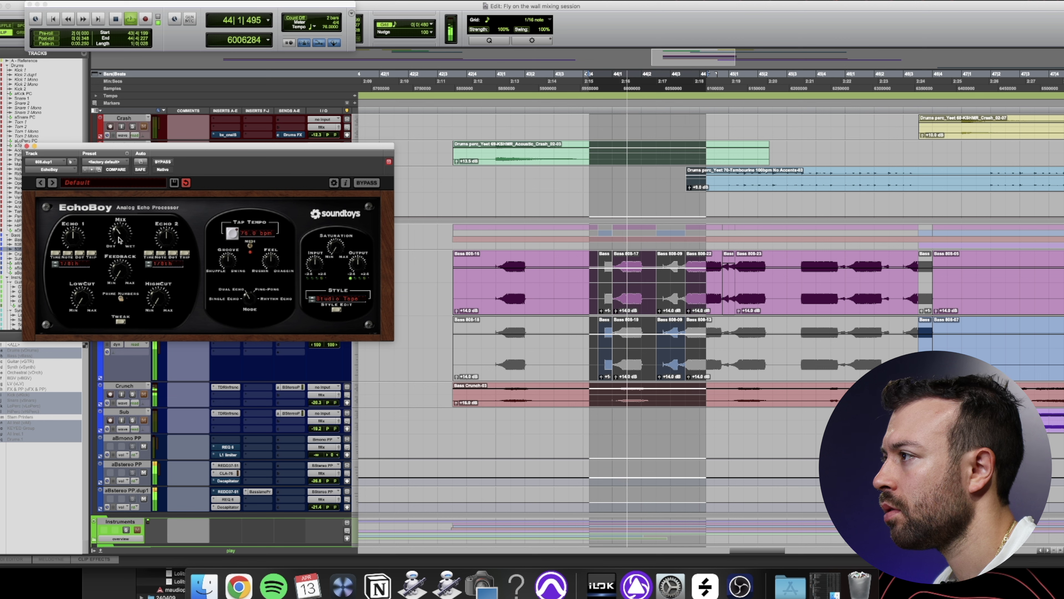
{"action": "left_click", "coordinate": [55, 265]}
{"action": "left_click", "coordinate": [55, 265]}
{"action": "left_click", "coordinate": [148, 266]}
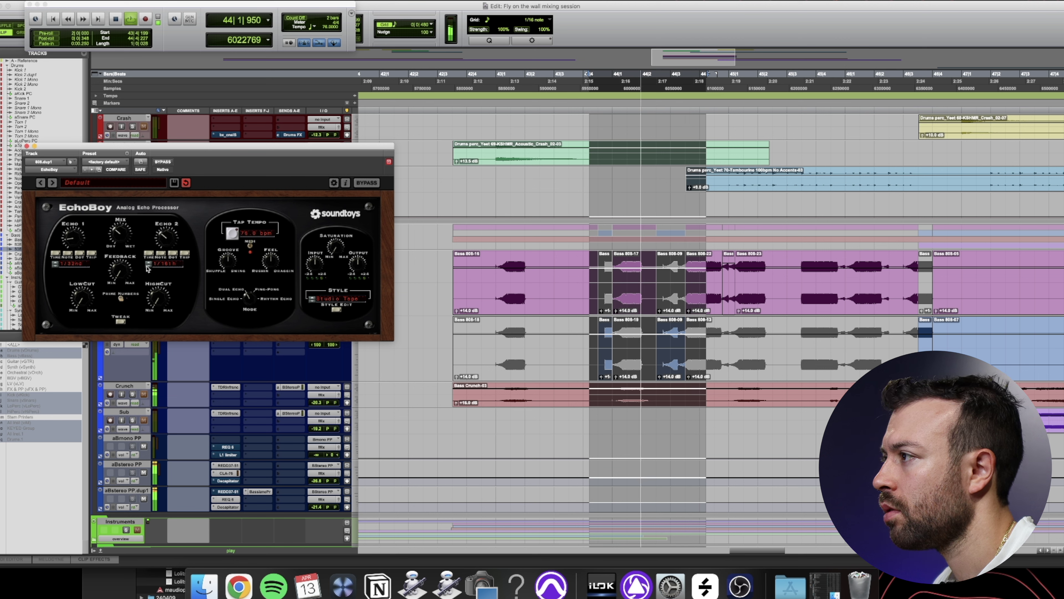
{"action": "left_click", "coordinate": [148, 265]}
{"action": "left_click", "coordinate": [56, 265]}
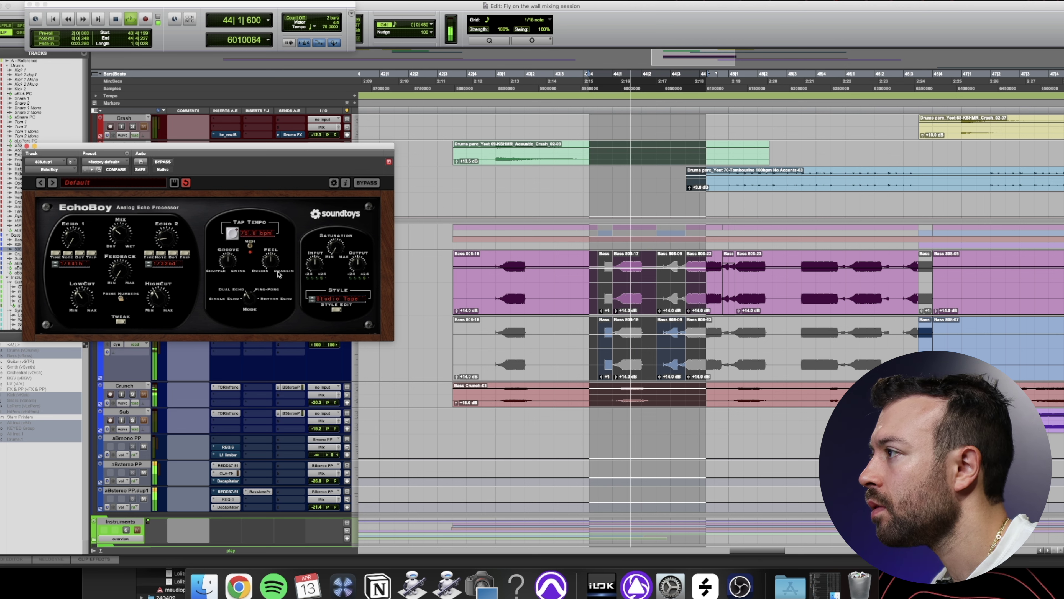
Set EchoBoy's tempo manually to 152 BPM and close the plug-in
{"action": "left_click", "coordinate": [250, 245]}
{"action": "double_click", "coordinate": [256, 234]}
{"action": "type", "text": "152"}
{"action": "key", "text": "Return"}
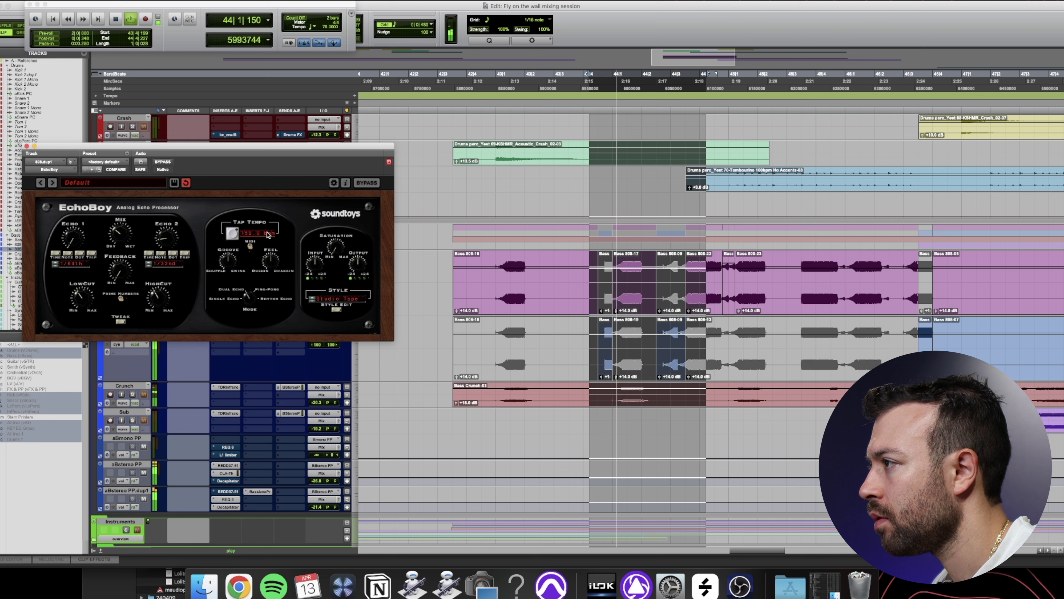
{"action": "left_click", "coordinate": [27, 145]}
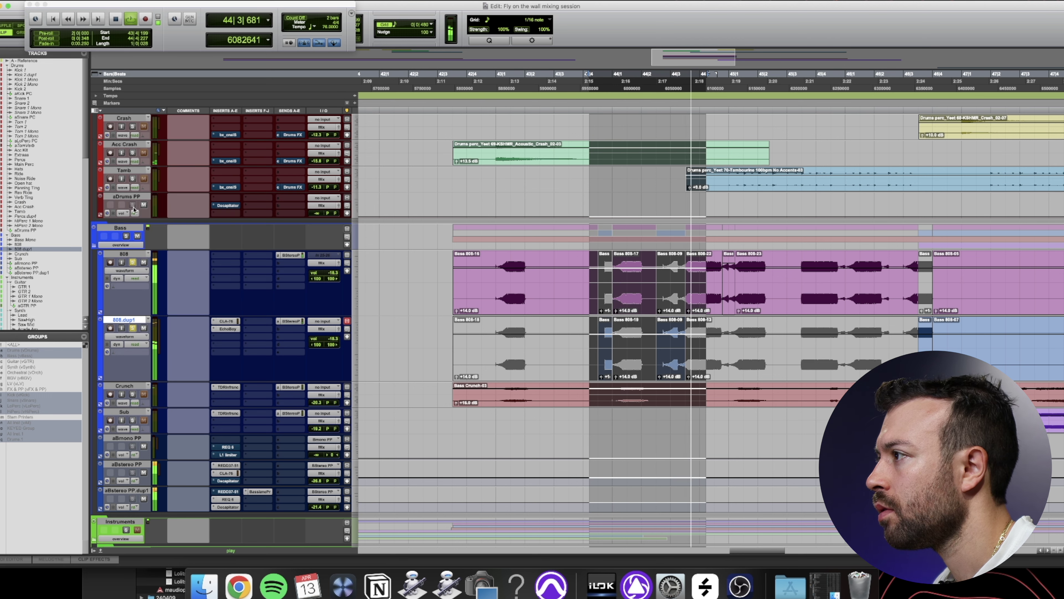
Toggle the Crunch track's solo and adjust the 808.dup1 track's volume while checking its EchoBoy settings
{"action": "left_click", "coordinate": [132, 393]}
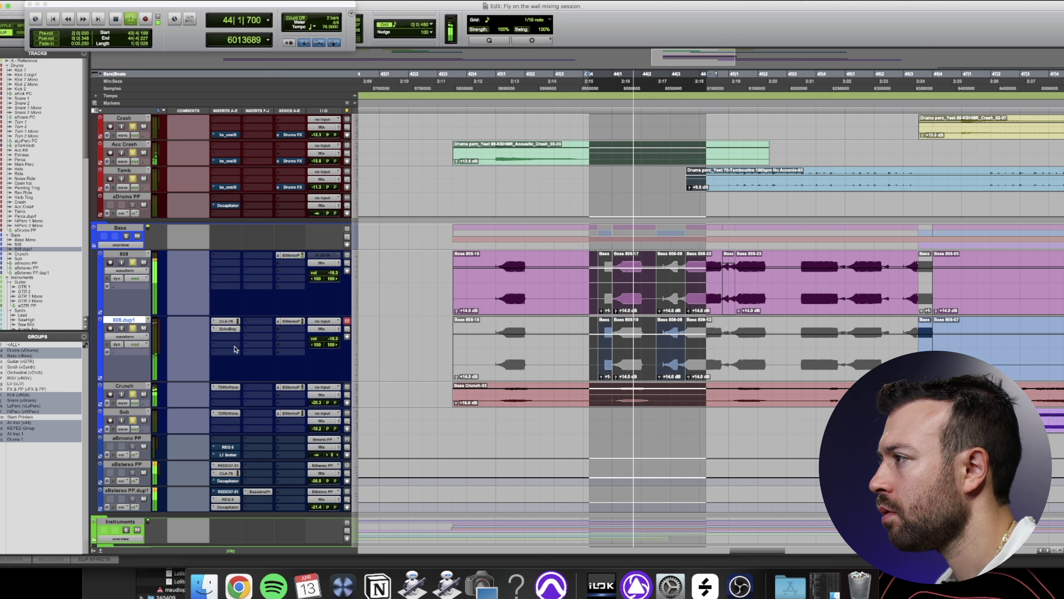
{"action": "left_click", "coordinate": [231, 329]}
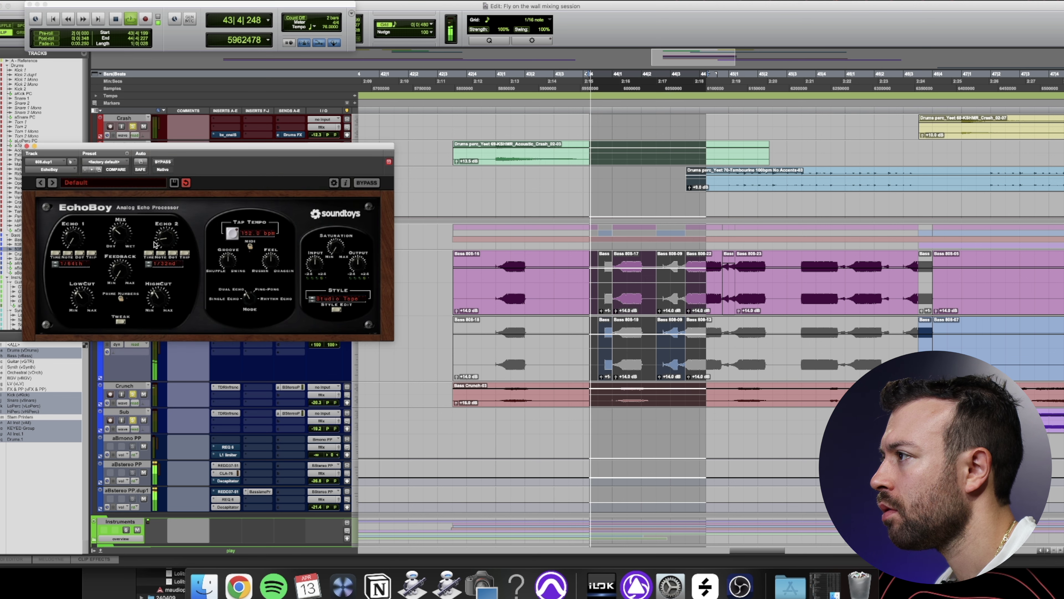
{"action": "left_click", "coordinate": [26, 146]}
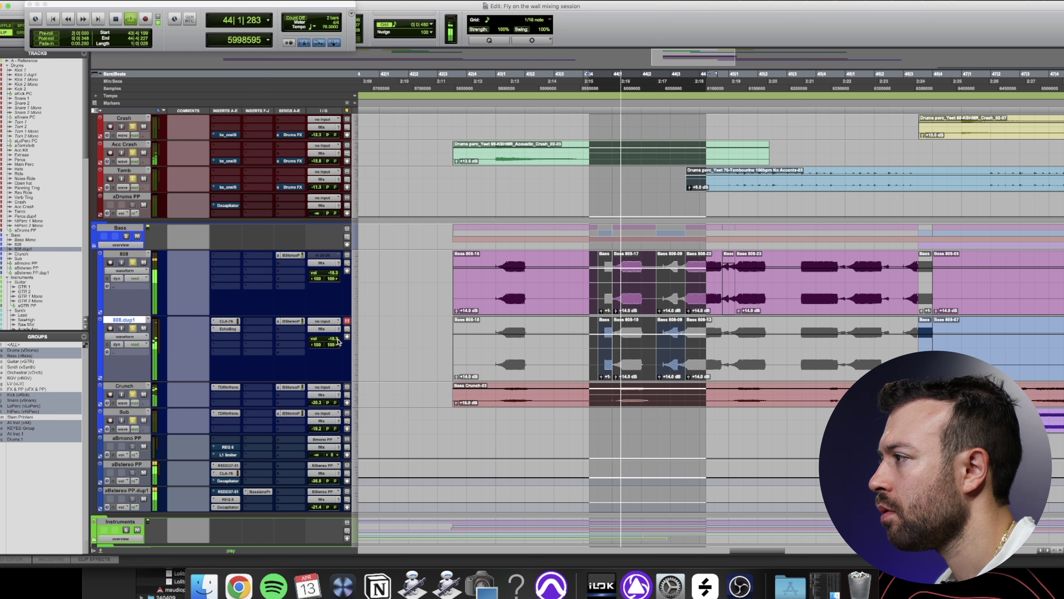
{"action": "left_click_drag", "start_coordinate": [338, 341], "coordinate": [339, 323]}
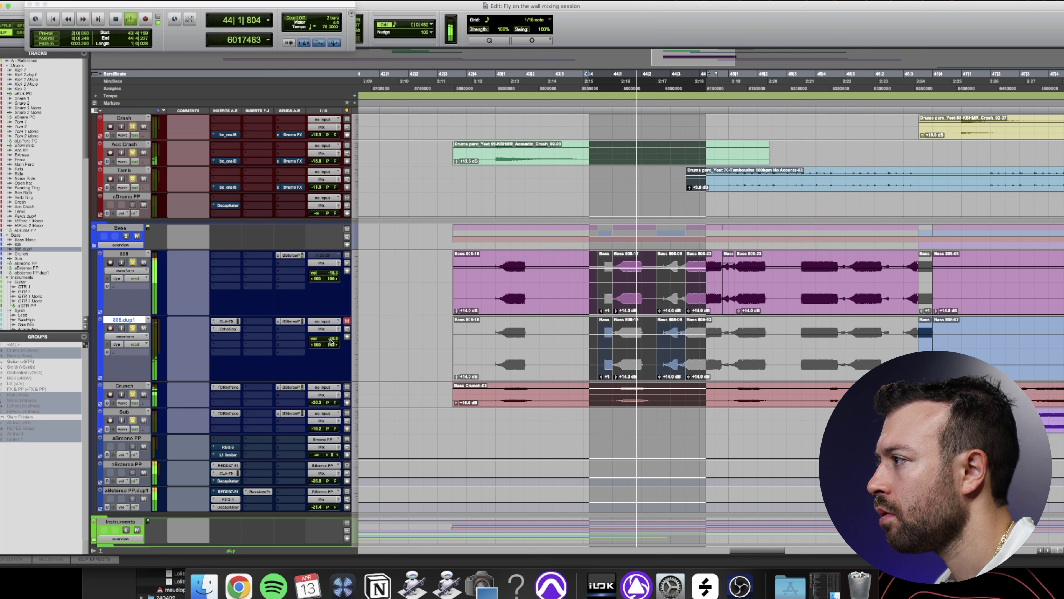
{"action": "left_click", "coordinate": [232, 329]}
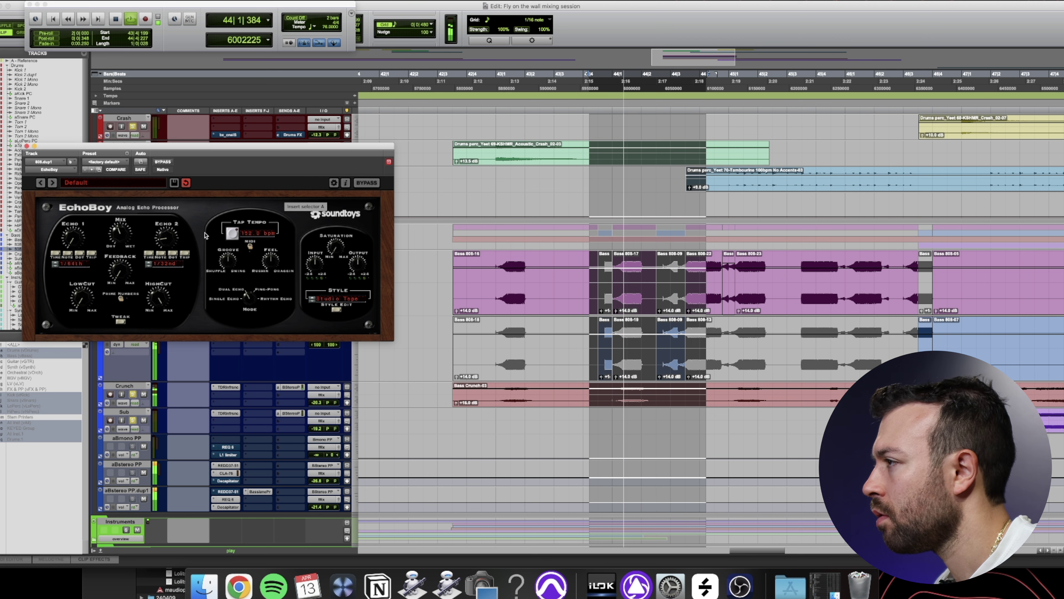
{"action": "left_click", "coordinate": [26, 146]}
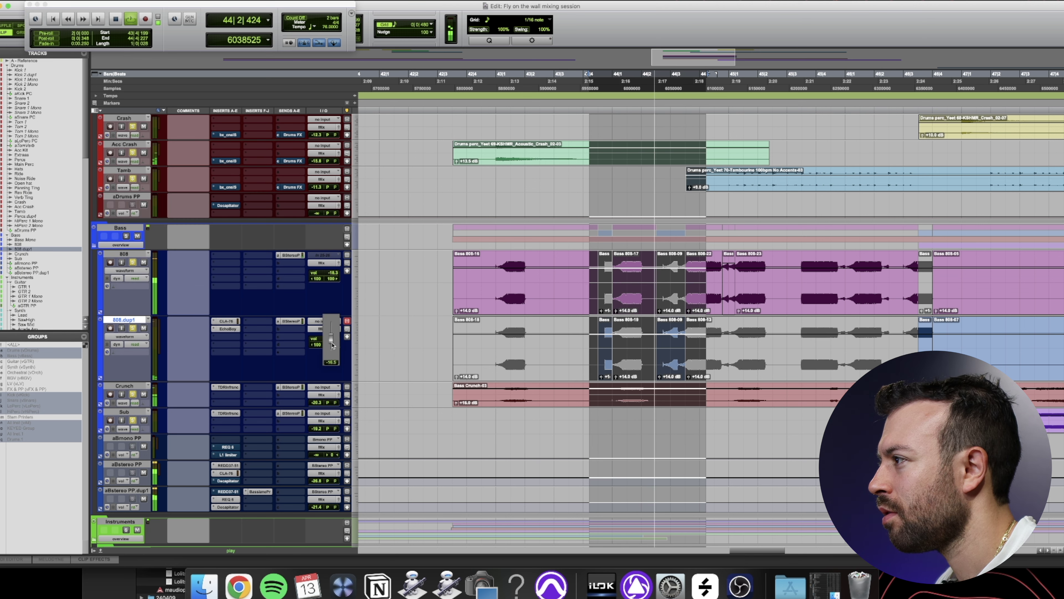
Play the song from the end of bar 42 and look through all tracks, from the synths and FX back up to the drums
{"action": "left_click", "coordinate": [484, 84]}
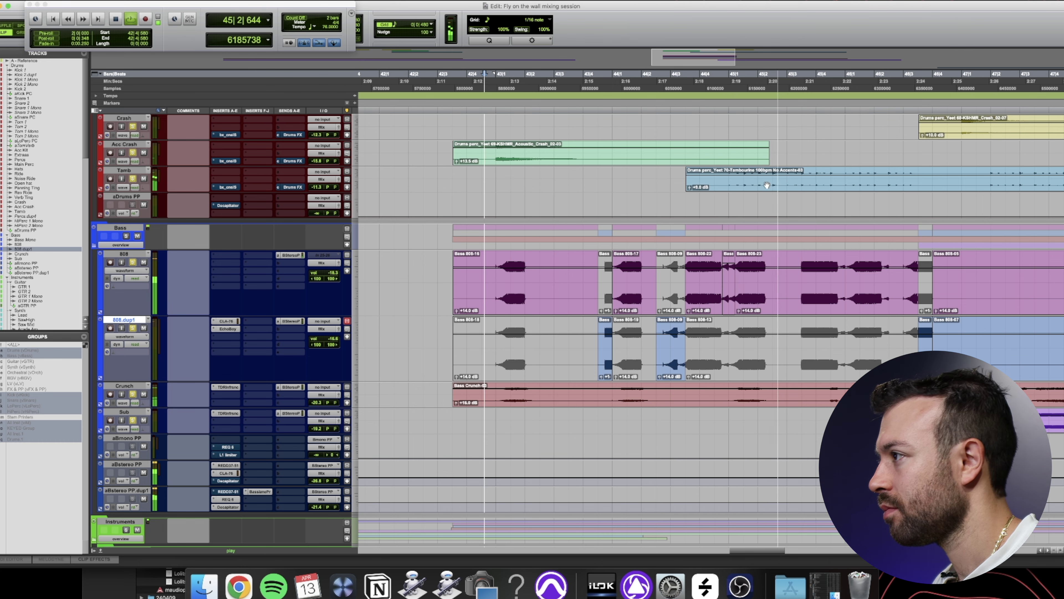
{"action": "key", "text": "r"}
{"action": "key", "text": "r"}
{"action": "key", "text": "r"}
{"action": "scroll", "coordinate": [742, 228], "scroll_direction": "down", "scroll_amount": 10}
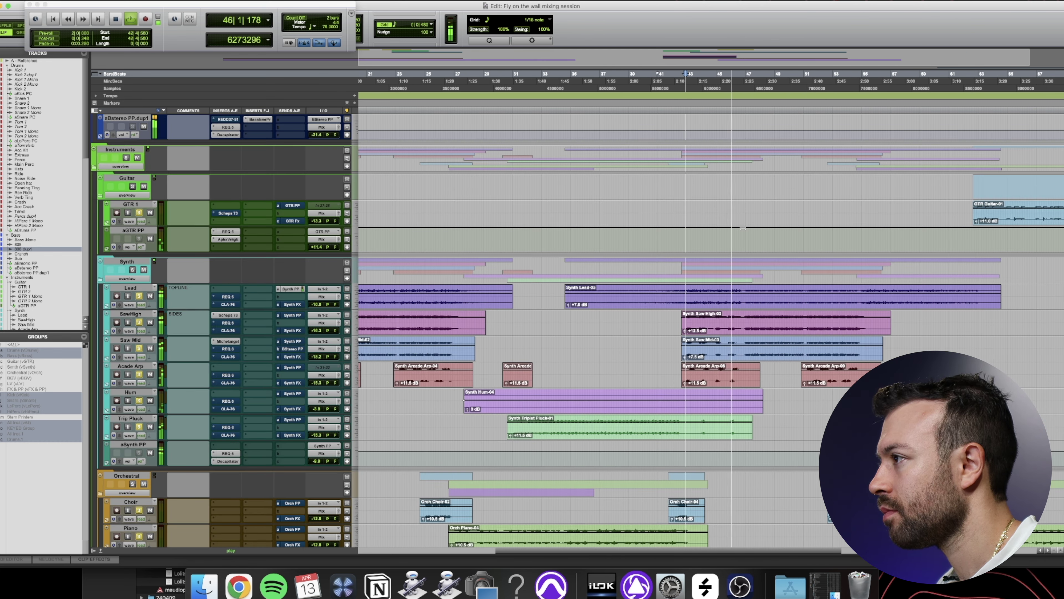
{"action": "scroll", "coordinate": [743, 228], "scroll_direction": "down", "scroll_amount": 2}
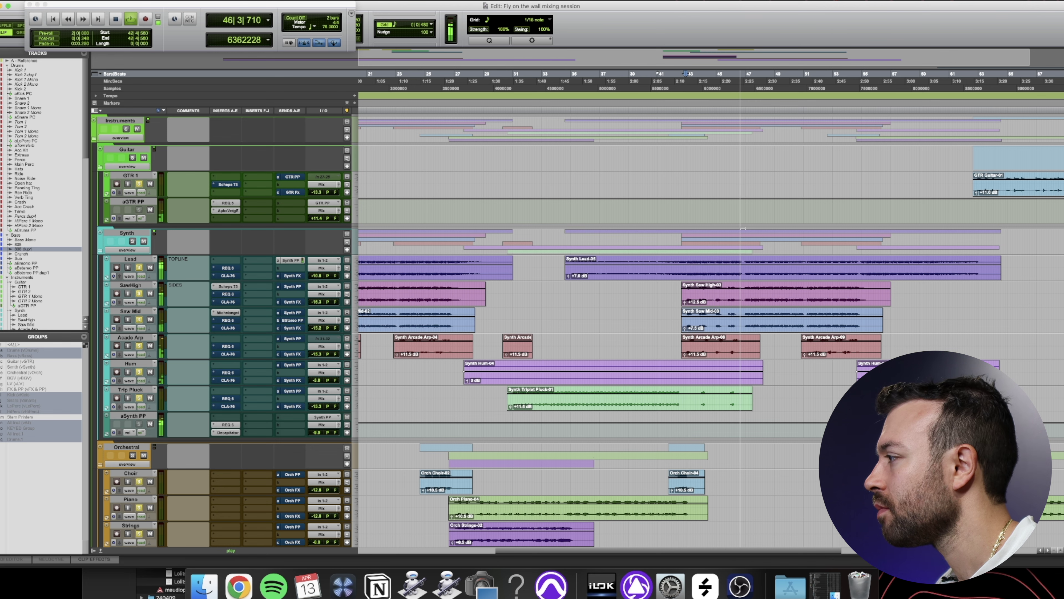
{"action": "scroll", "coordinate": [744, 229], "scroll_direction": "down", "scroll_amount": 4}
{"action": "key", "text": "t"}
{"action": "key", "text": "t"}
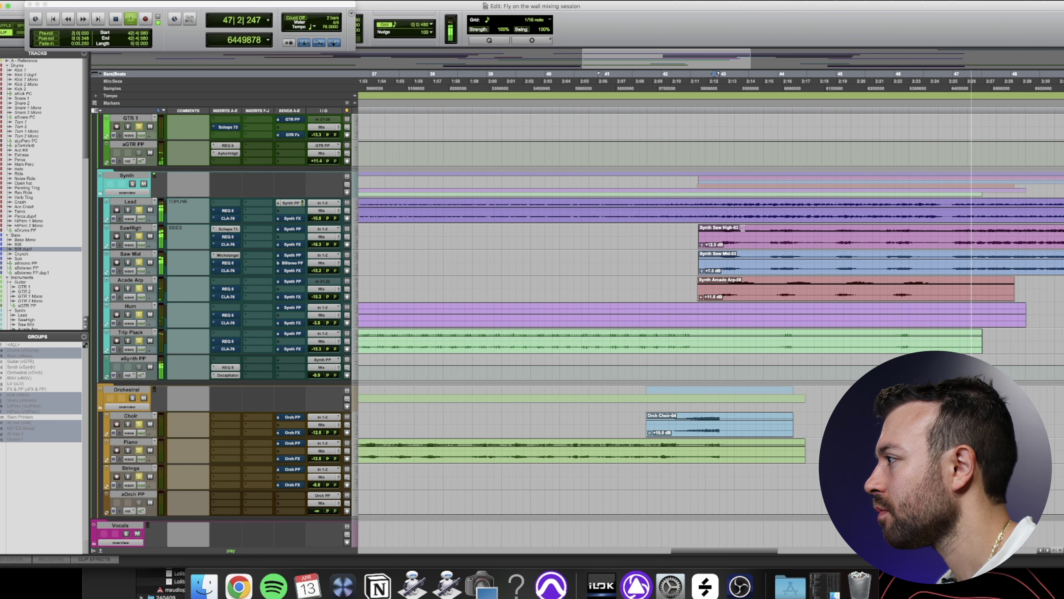
{"action": "key", "text": "r"}
{"action": "key", "text": "r"}
{"action": "key", "text": "r"}
{"action": "scroll", "coordinate": [742, 228], "scroll_direction": "down", "scroll_amount": 20}
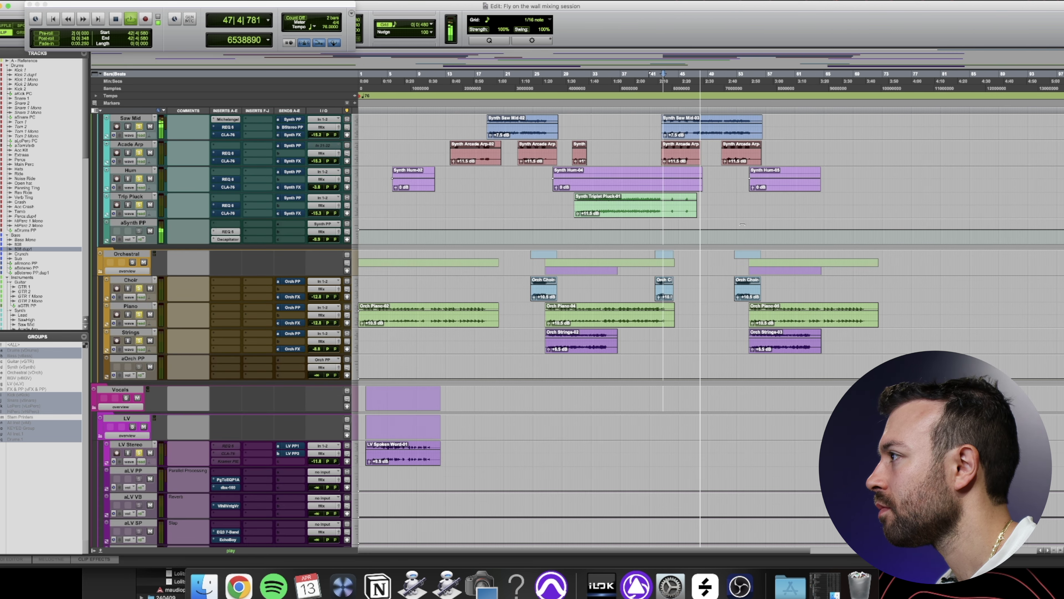
{"action": "scroll", "coordinate": [742, 225], "scroll_direction": "down", "scroll_amount": 6}
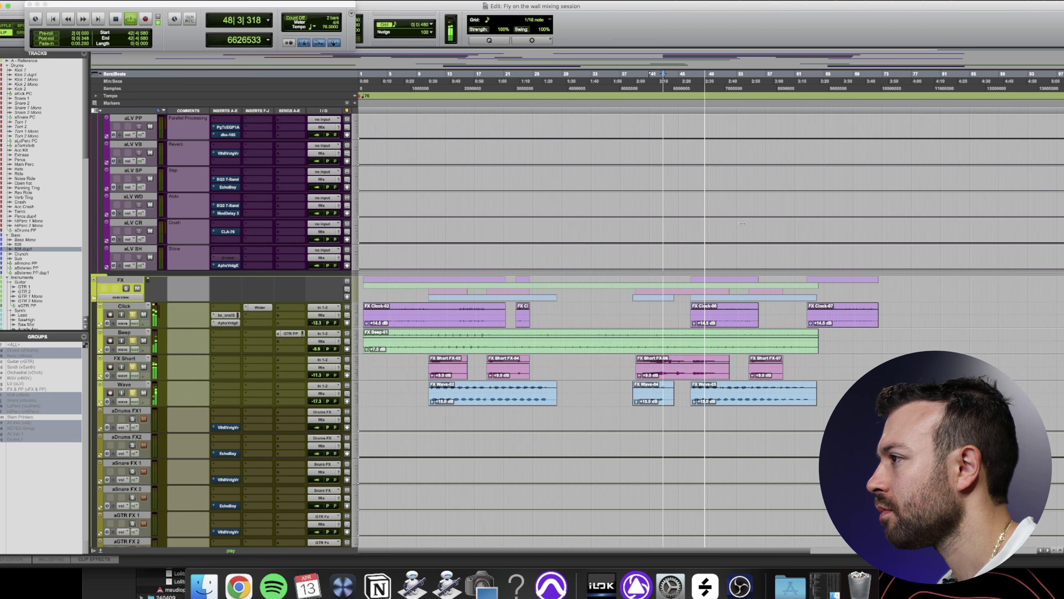
{"action": "scroll", "coordinate": [741, 224], "scroll_direction": "up", "scroll_amount": 20}
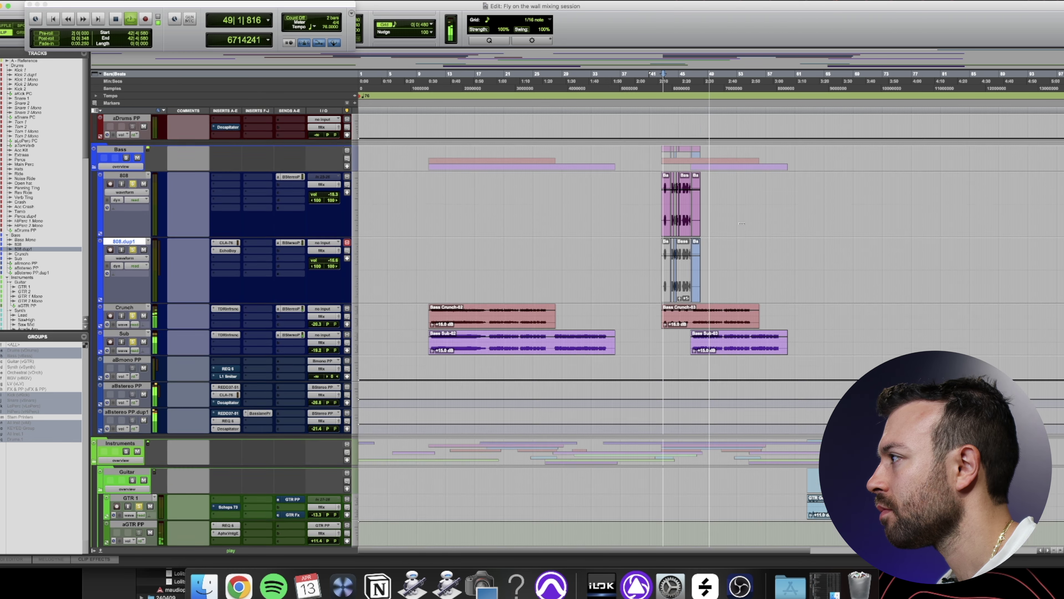
{"action": "scroll", "coordinate": [742, 223], "scroll_direction": "up", "scroll_amount": 20}
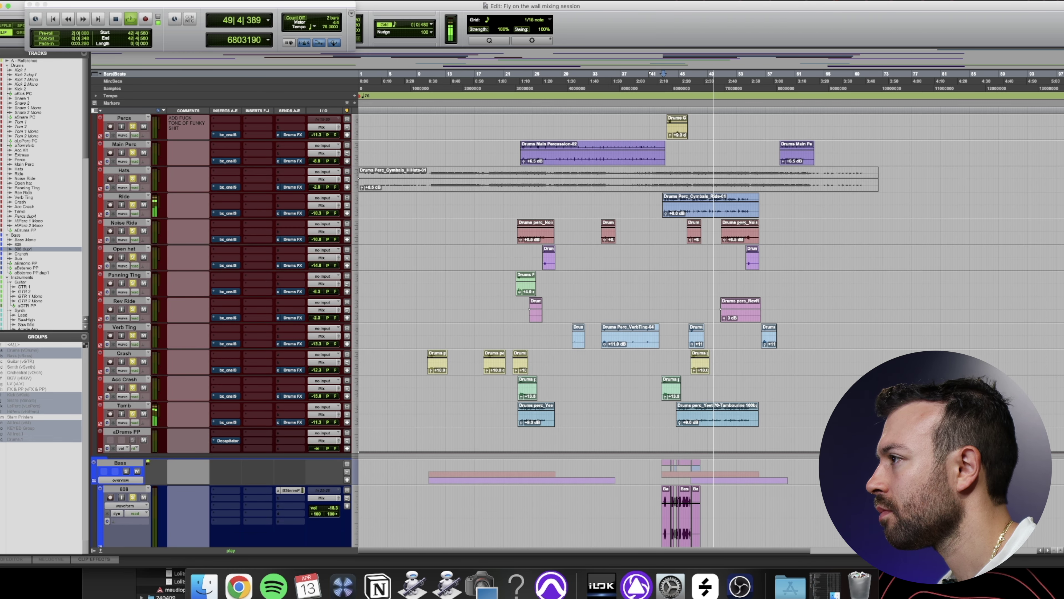
{"action": "scroll", "coordinate": [739, 226], "scroll_direction": "up", "scroll_amount": 8}
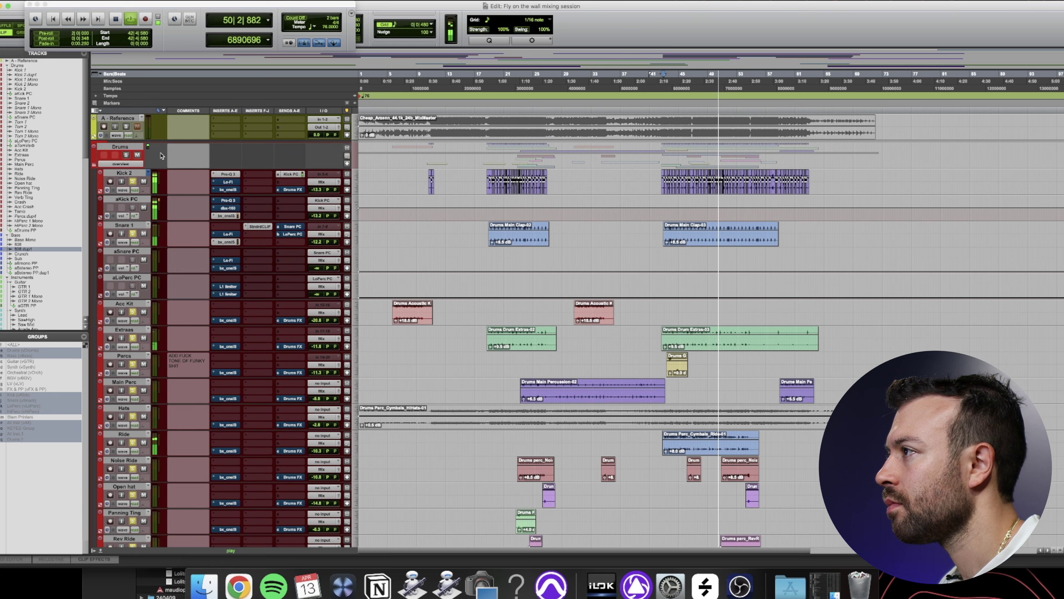
Replay the song from bar 39 and examine the synth, orchestral, FX and bass tracks around the section change
{"action": "scroll", "coordinate": [652, 238], "scroll_direction": "down", "scroll_amount": 20}
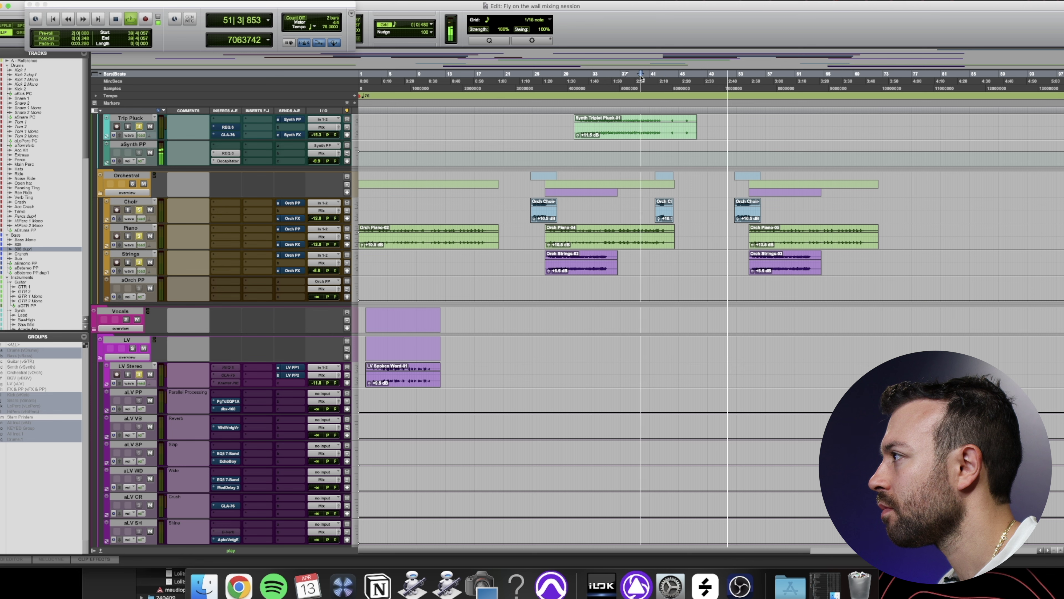
{"action": "scroll", "coordinate": [655, 245], "scroll_direction": "up", "scroll_amount": 8}
{"action": "key", "text": "space"}
{"action": "key", "text": "t"}
{"action": "key", "text": "t"}
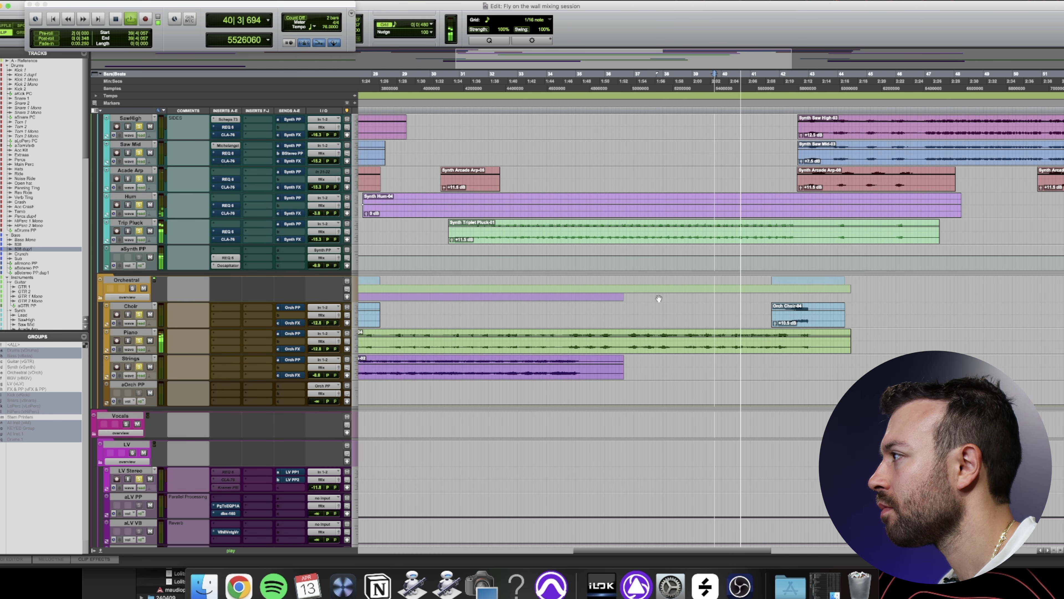
{"action": "scroll", "coordinate": [613, 324], "scroll_direction": "up", "scroll_amount": 8}
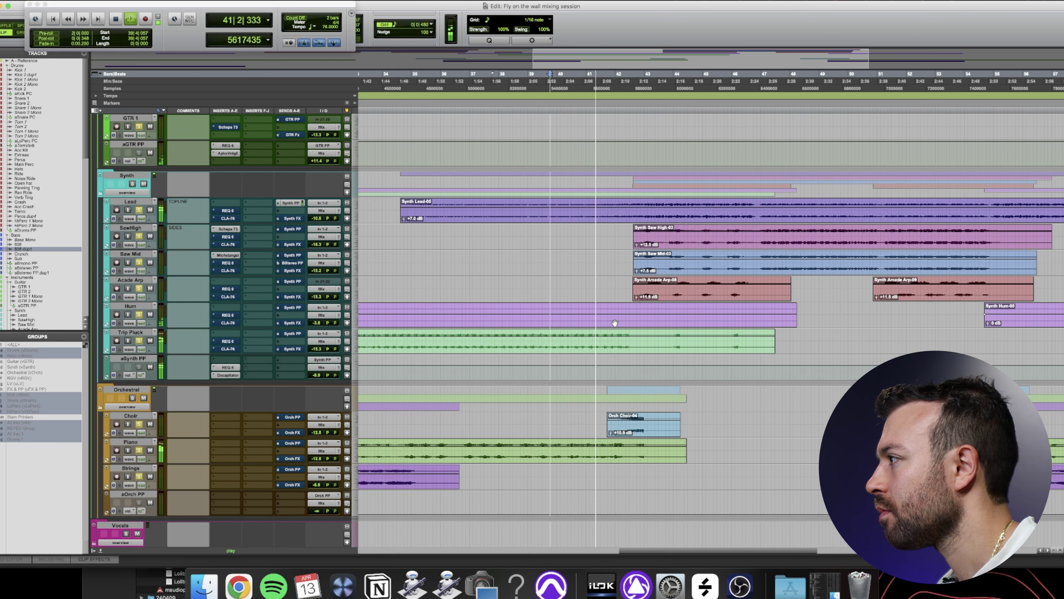
{"action": "scroll", "coordinate": [614, 323], "scroll_direction": "down", "scroll_amount": 8}
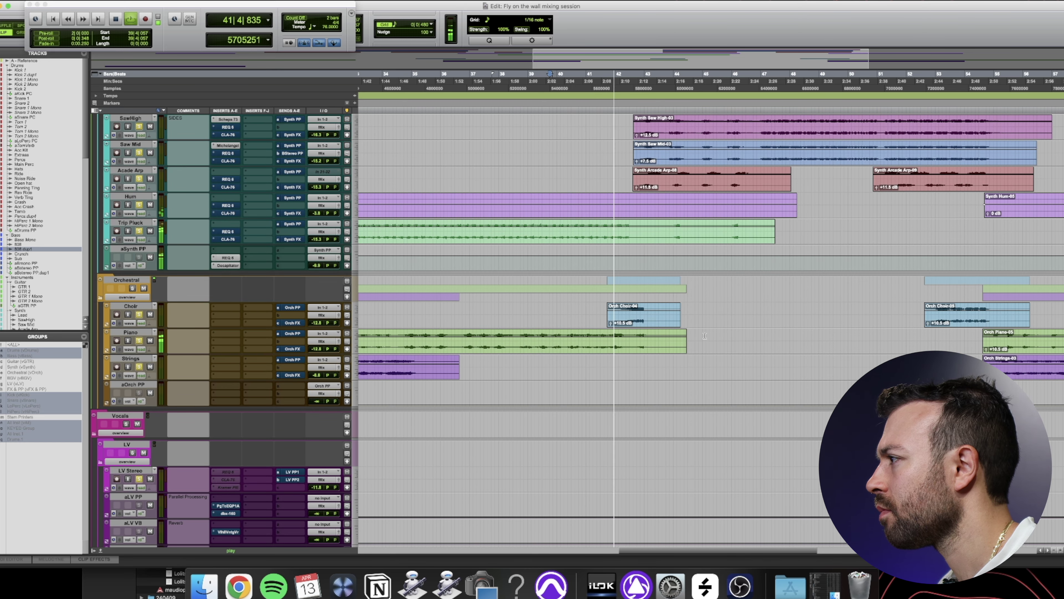
{"action": "scroll", "coordinate": [700, 333], "scroll_direction": "up", "scroll_amount": 12}
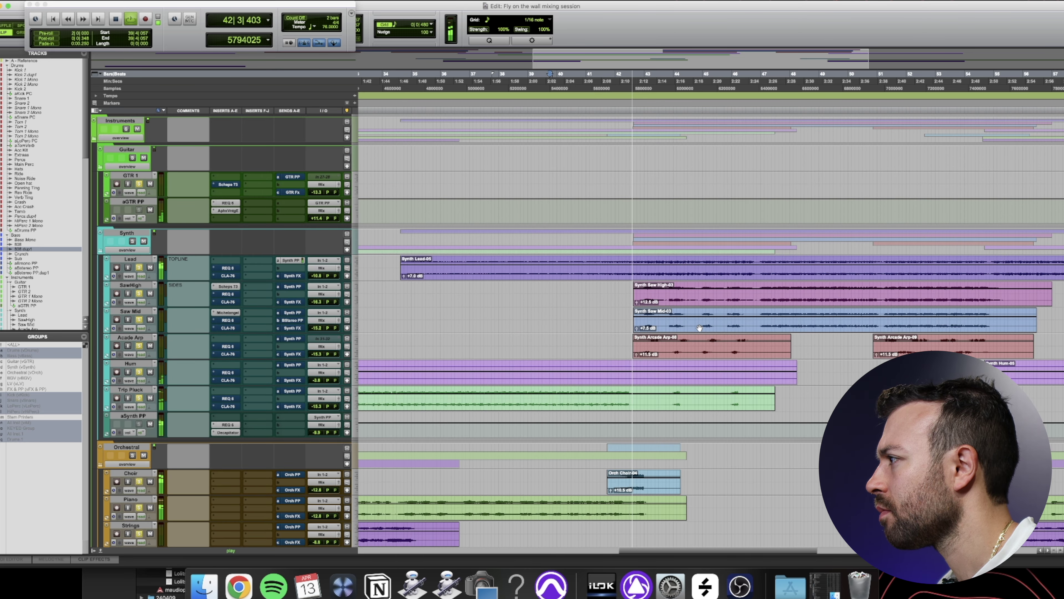
{"action": "scroll", "coordinate": [699, 328], "scroll_direction": "down", "scroll_amount": 20}
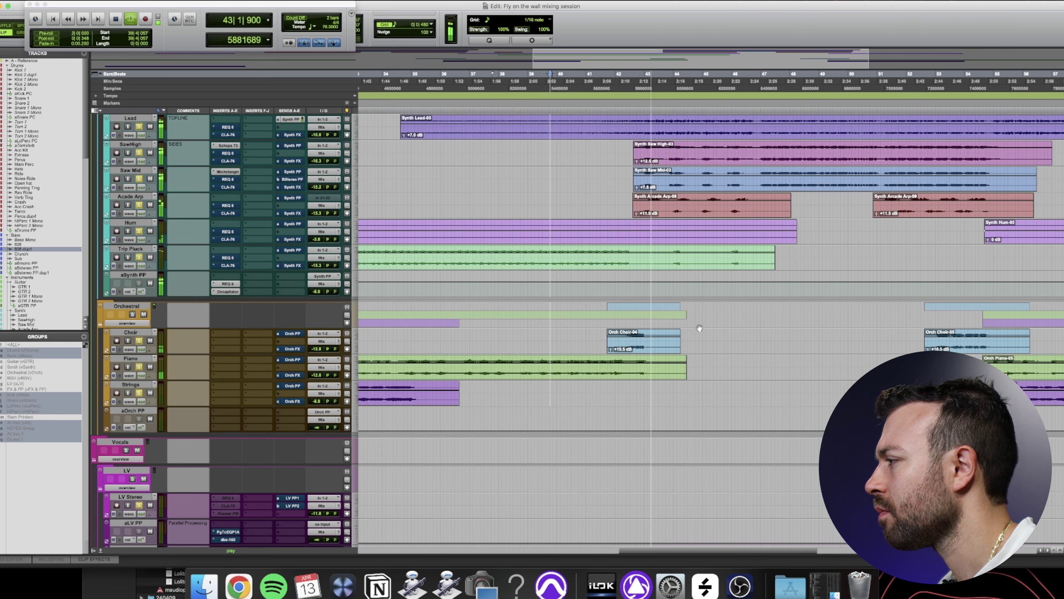
{"action": "scroll", "coordinate": [699, 328], "scroll_direction": "down", "scroll_amount": 8}
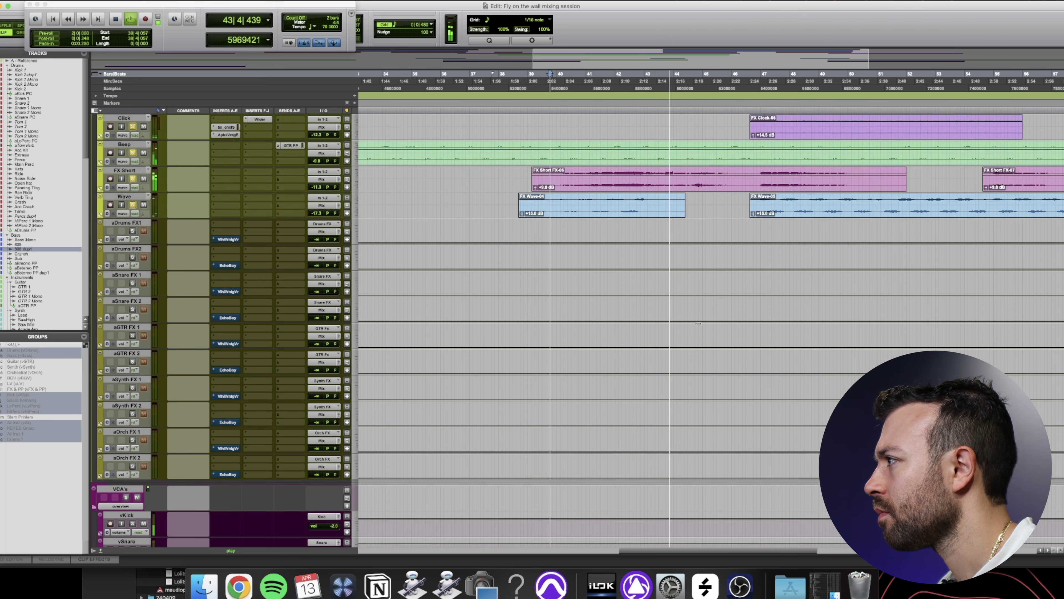
{"action": "scroll", "coordinate": [698, 325], "scroll_direction": "up", "scroll_amount": 20}
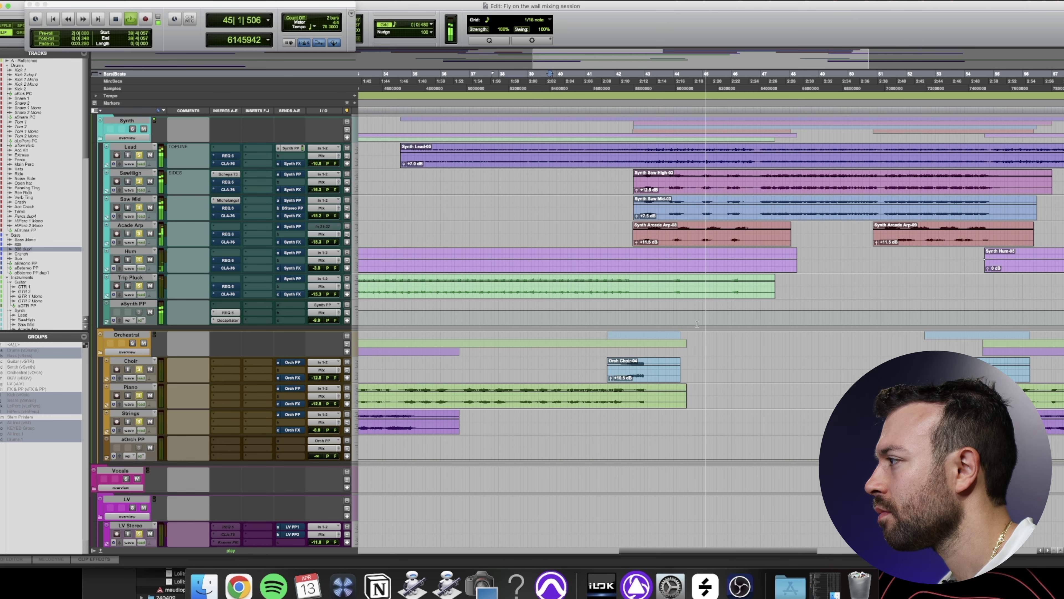
{"action": "scroll", "coordinate": [696, 323], "scroll_direction": "up", "scroll_amount": 20}
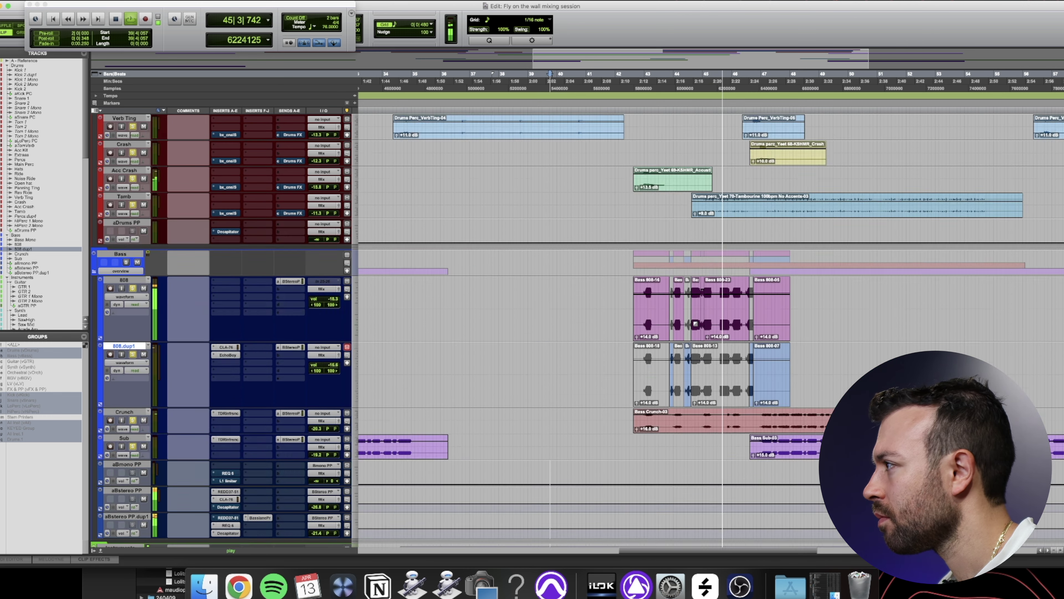
Look over the full-song arrangement during playback, from the reference and drum tracks to the FX returns and VCAs
{"action": "key", "text": "r"}
{"action": "key", "text": "r"}
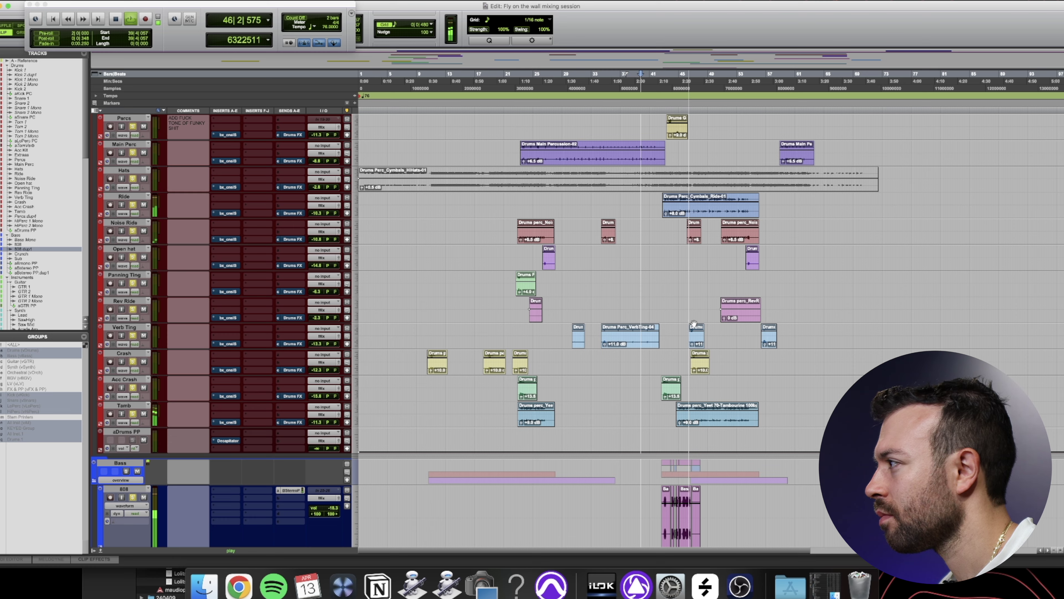
{"action": "scroll", "coordinate": [694, 323], "scroll_direction": "down", "scroll_amount": 3}
{"action": "scroll", "coordinate": [694, 323], "scroll_direction": "up", "scroll_amount": 12}
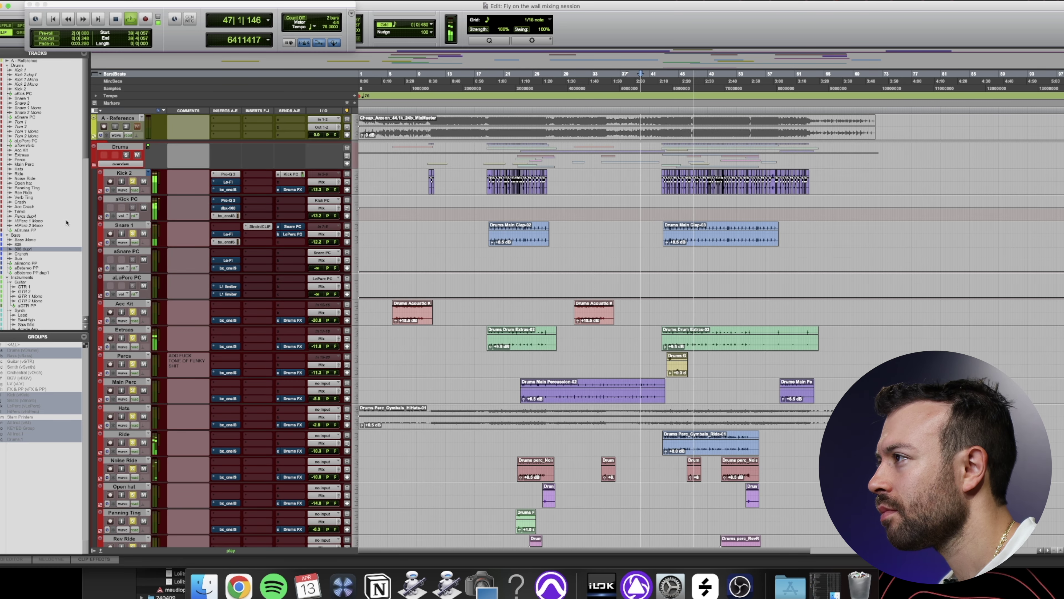
{"action": "scroll", "coordinate": [603, 373], "scroll_direction": "down", "scroll_amount": 20}
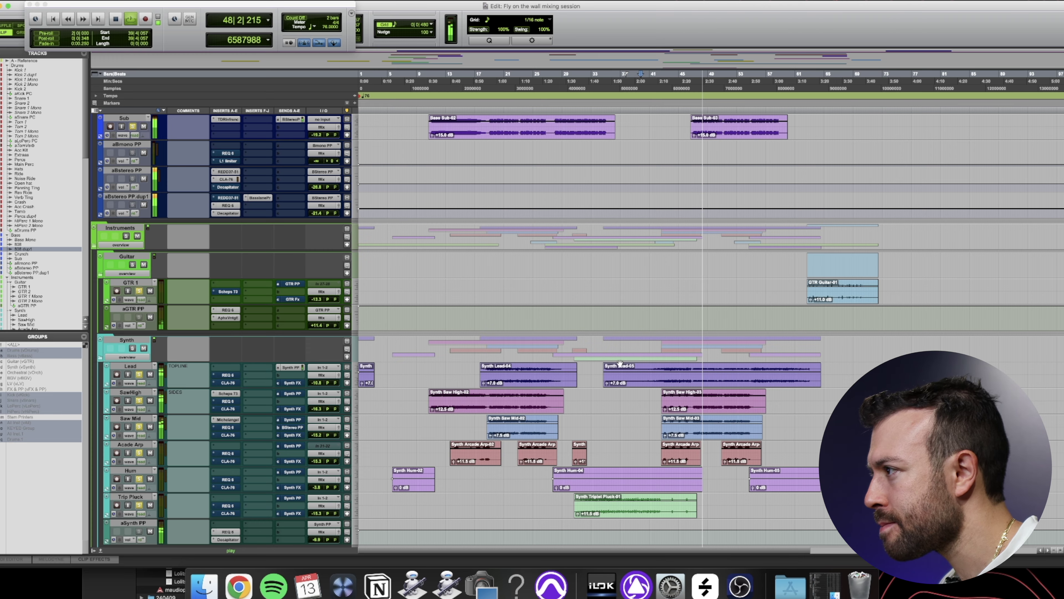
{"action": "scroll", "coordinate": [616, 377], "scroll_direction": "down", "scroll_amount": 20}
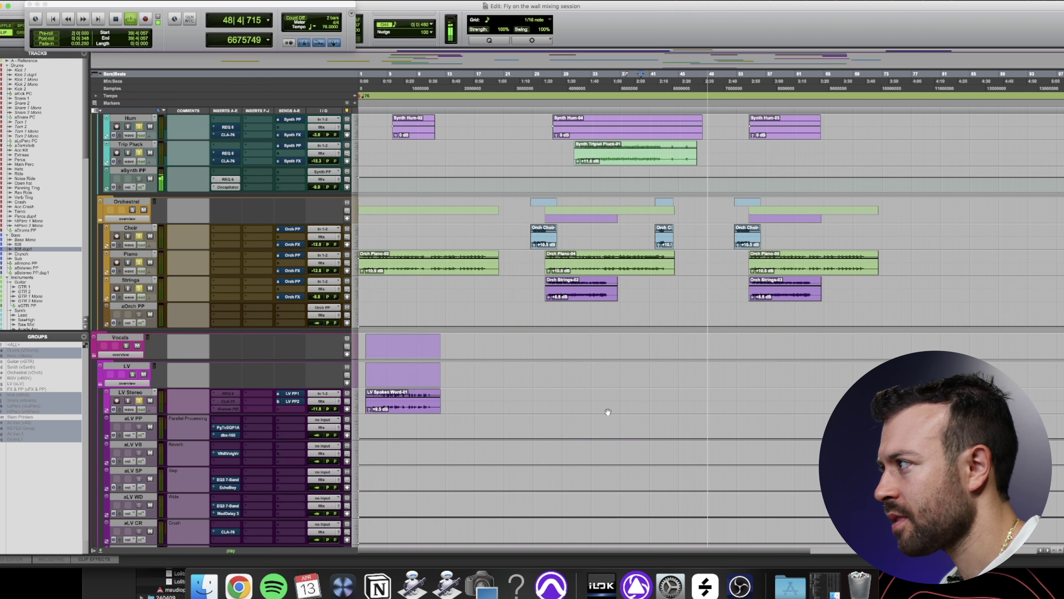
{"action": "scroll", "coordinate": [608, 412], "scroll_direction": "down", "scroll_amount": 20}
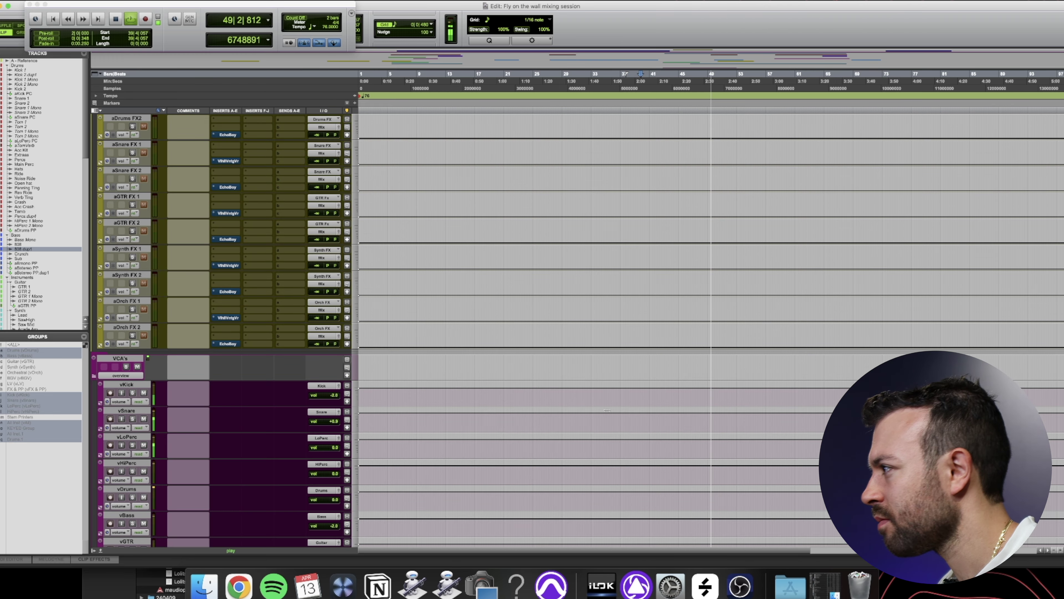
Load The God Particle as the fourth insert on the AA_SongTitle_Mix track, found by searching the plug-ins for "god"
{"action": "scroll", "coordinate": [606, 409], "scroll_direction": "up", "scroll_amount": 20}
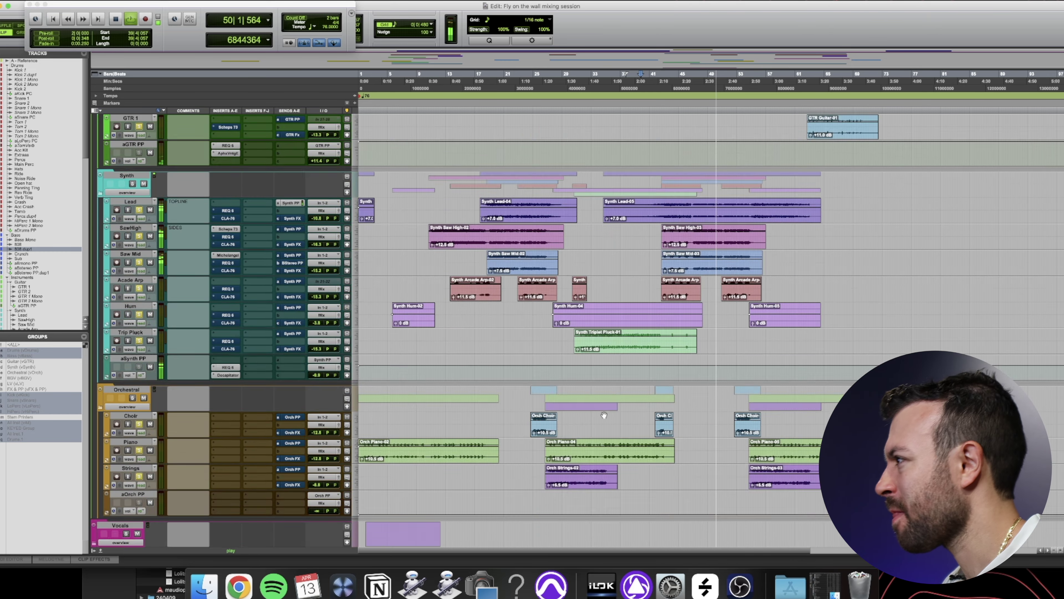
{"action": "scroll", "coordinate": [603, 415], "scroll_direction": "up", "scroll_amount": 5}
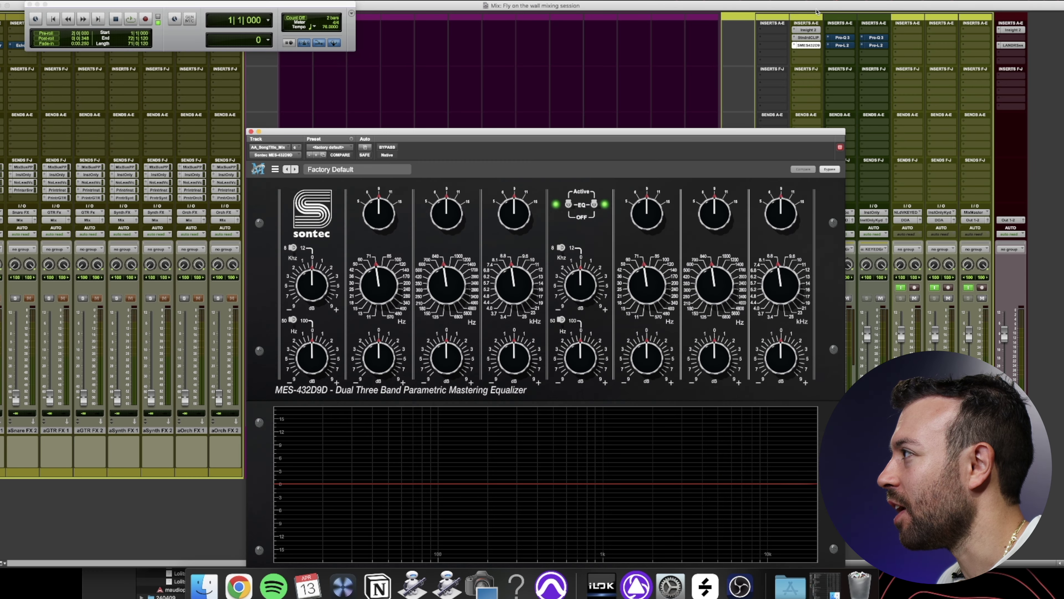
{"action": "left_click", "coordinate": [815, 53]}
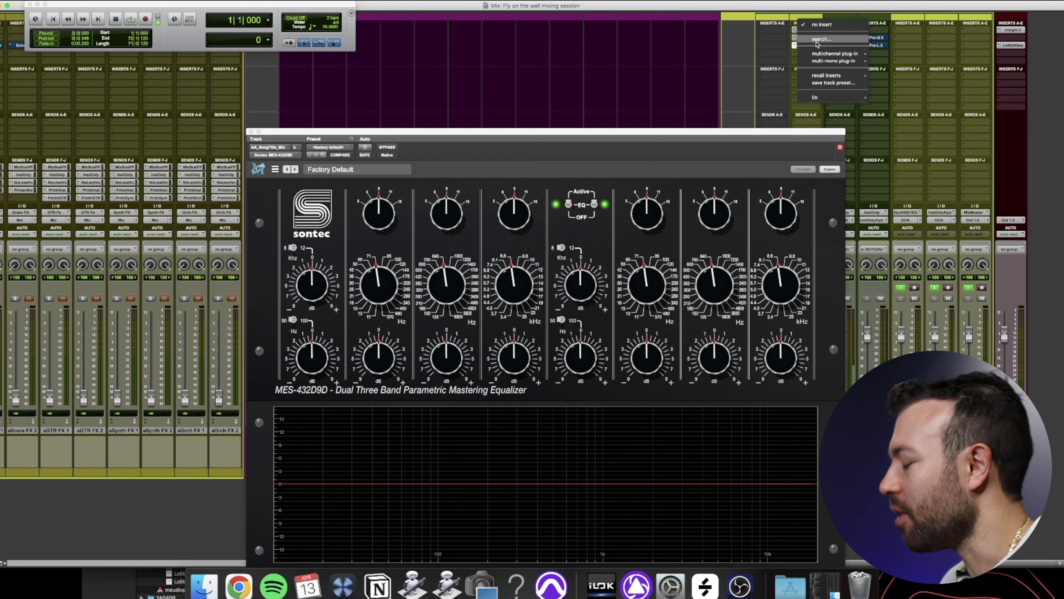
{"action": "left_click", "coordinate": [817, 41]}
{"action": "type", "text": "god"}
{"action": "key", "text": "Return"}
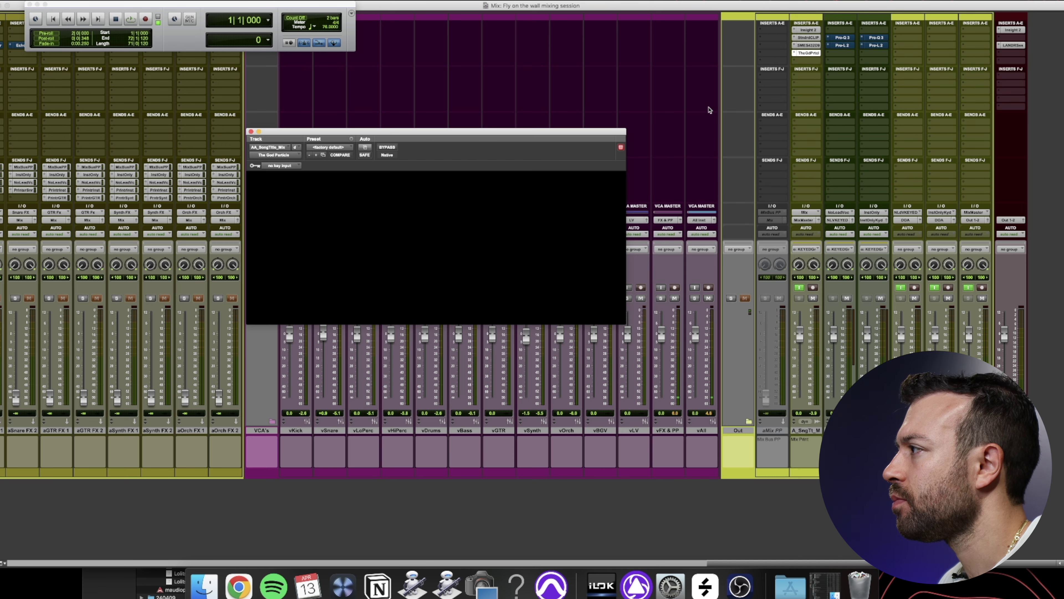
{"action": "left_click_drag", "start_coordinate": [549, 134], "coordinate": [392, 163]}
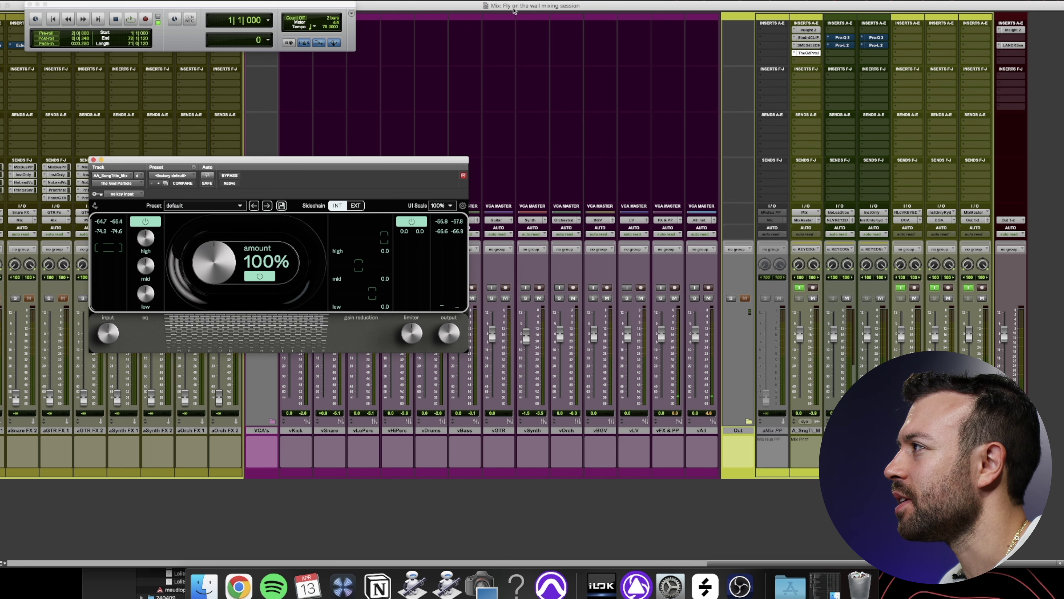
Play the song from bar 44 and set The God Particle's amount to 108%
{"action": "key", "text": "super+equal"}
{"action": "left_click", "coordinate": [671, 83]}
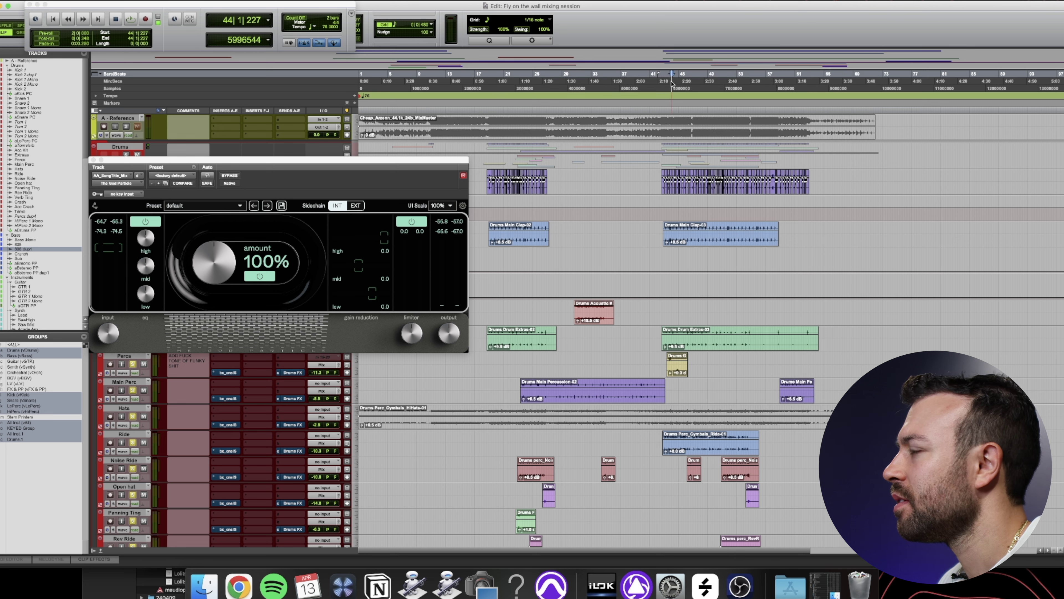
{"action": "key", "text": "space"}
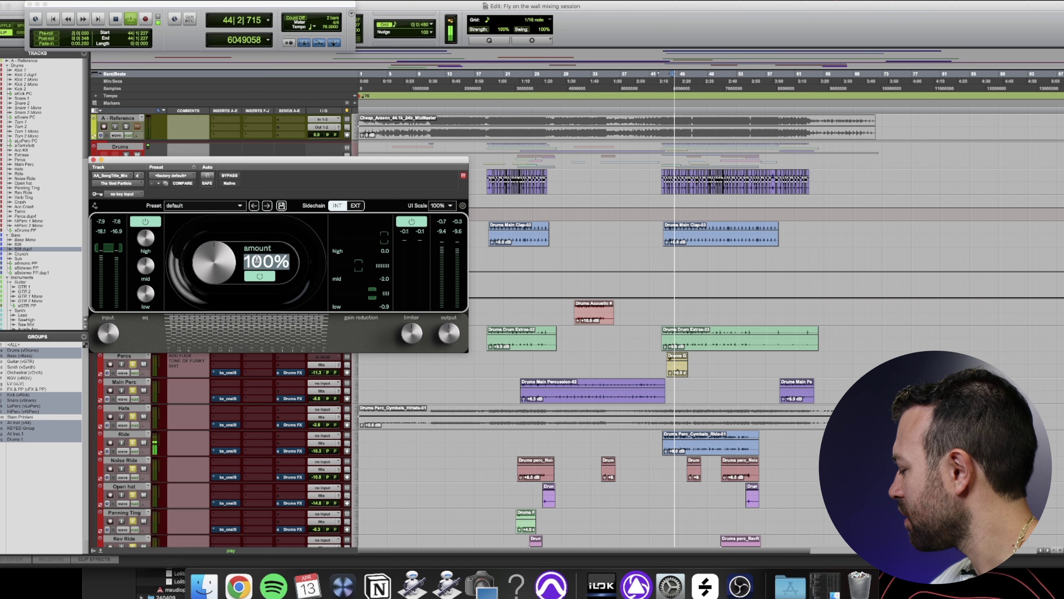
{"action": "left_click", "coordinate": [256, 259]}
{"action": "type", "text": "108"}
{"action": "key", "text": "Return"}
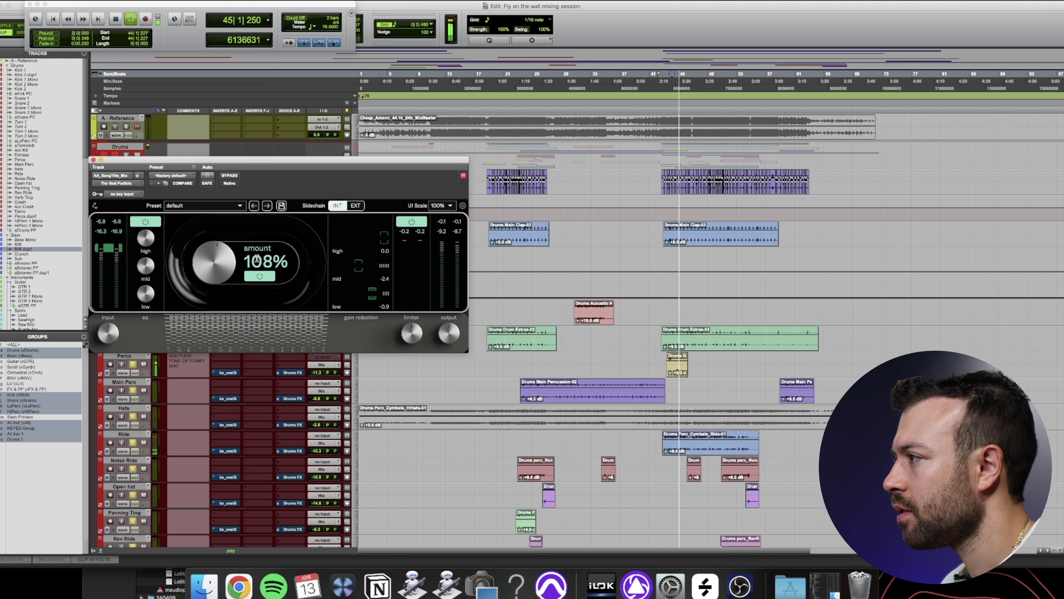
Check StandardCLIP and the Sontec MES-432D9D equalizer on the mix bus alongside The God Particle during playback, and close the plug-ins
{"action": "key", "text": "super+equal"}
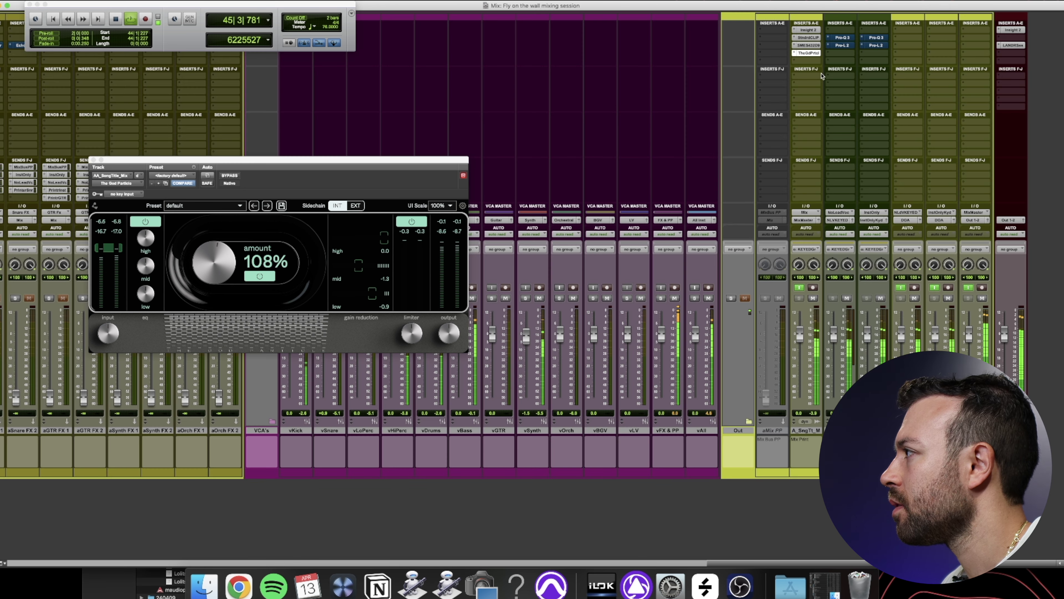
{"action": "left_click", "coordinate": [809, 38]}
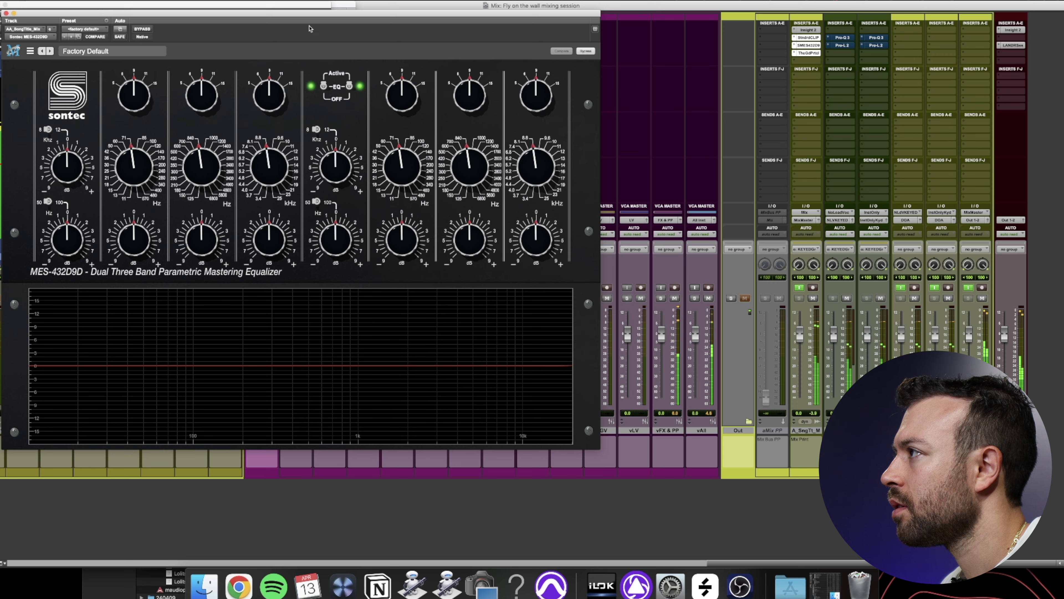
{"action": "left_click_drag", "start_coordinate": [308, 12], "coordinate": [687, 5]}
{"action": "left_click", "coordinate": [353, 178]}
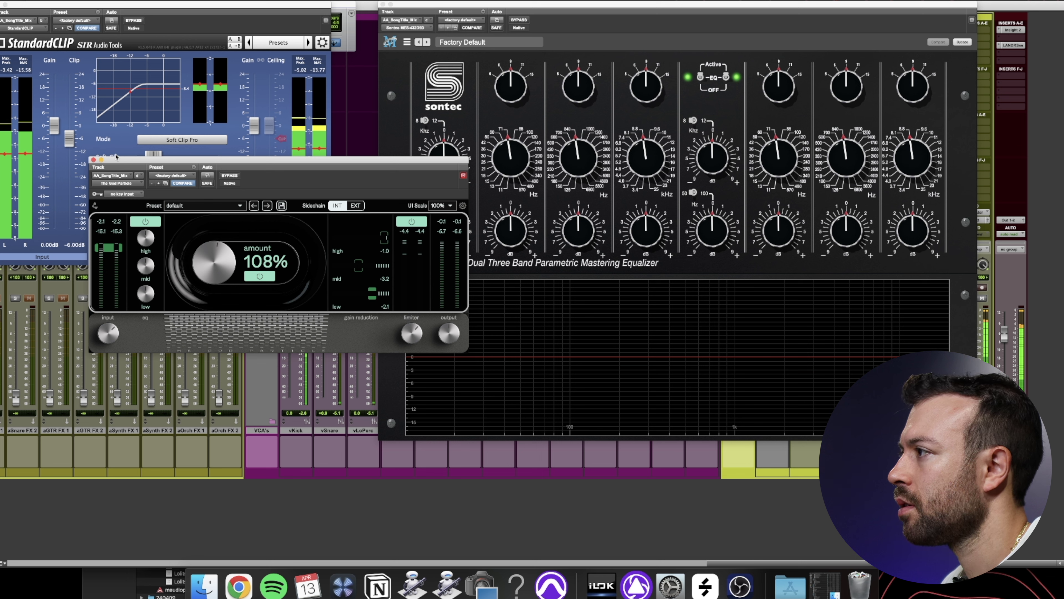
{"action": "left_click", "coordinate": [93, 160]}
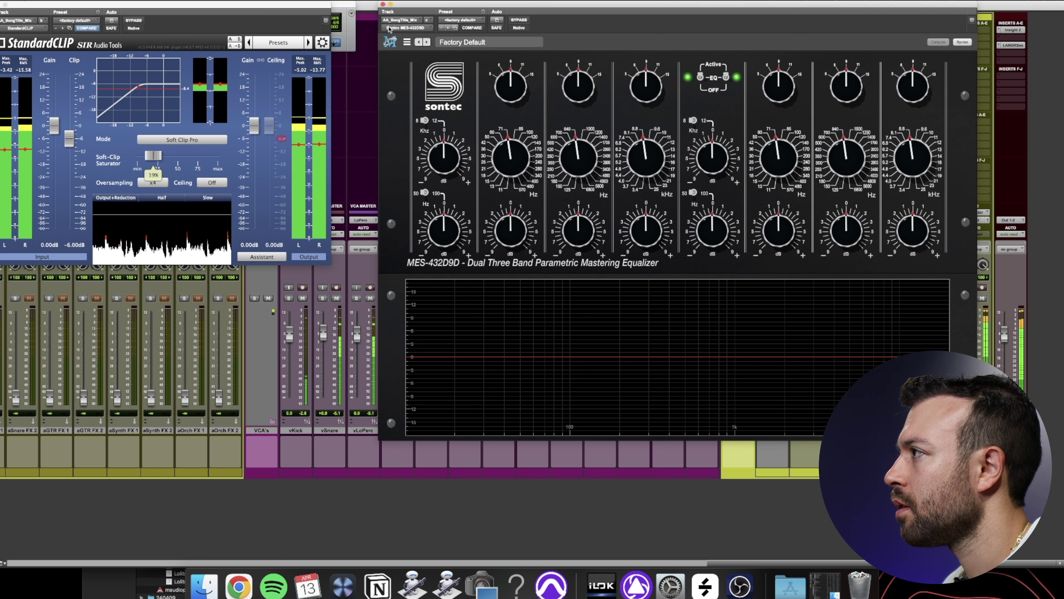
{"action": "left_click", "coordinate": [385, 5]}
{"action": "key", "text": "super+w"}
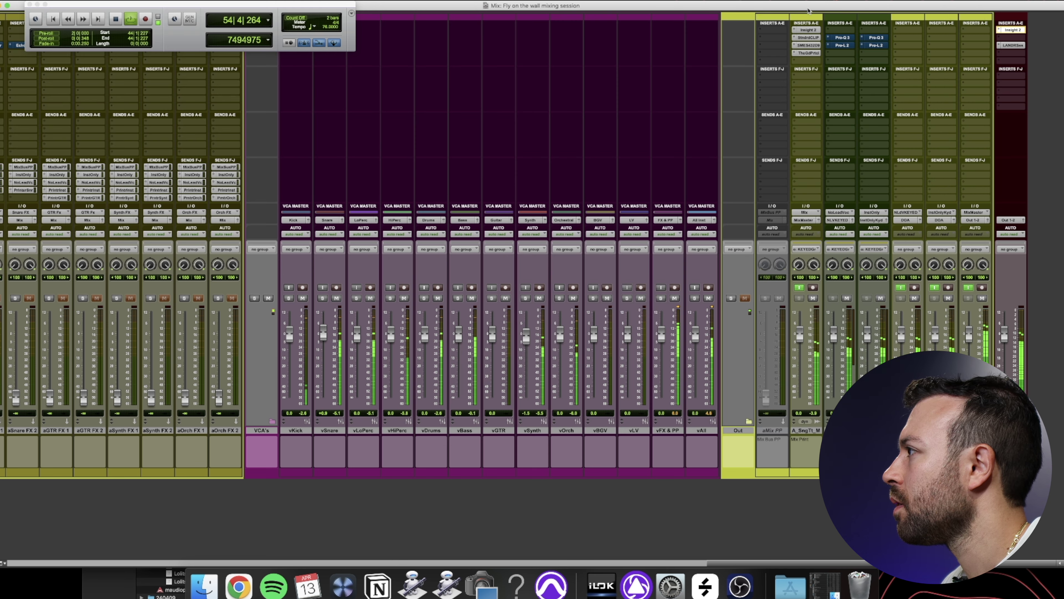
Replay the song from bar 47 and watch the Master track's loudness and levels in Insight 2
{"action": "key", "text": "super+equal"}
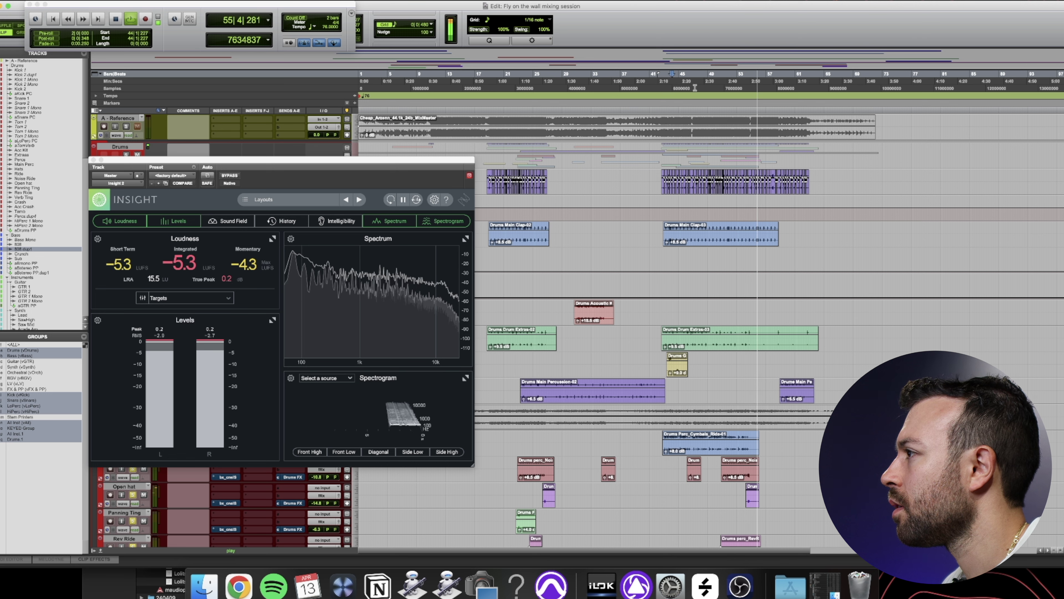
{"action": "left_click", "coordinate": [694, 86]}
{"action": "key", "text": "space"}
{"action": "key", "text": "space"}
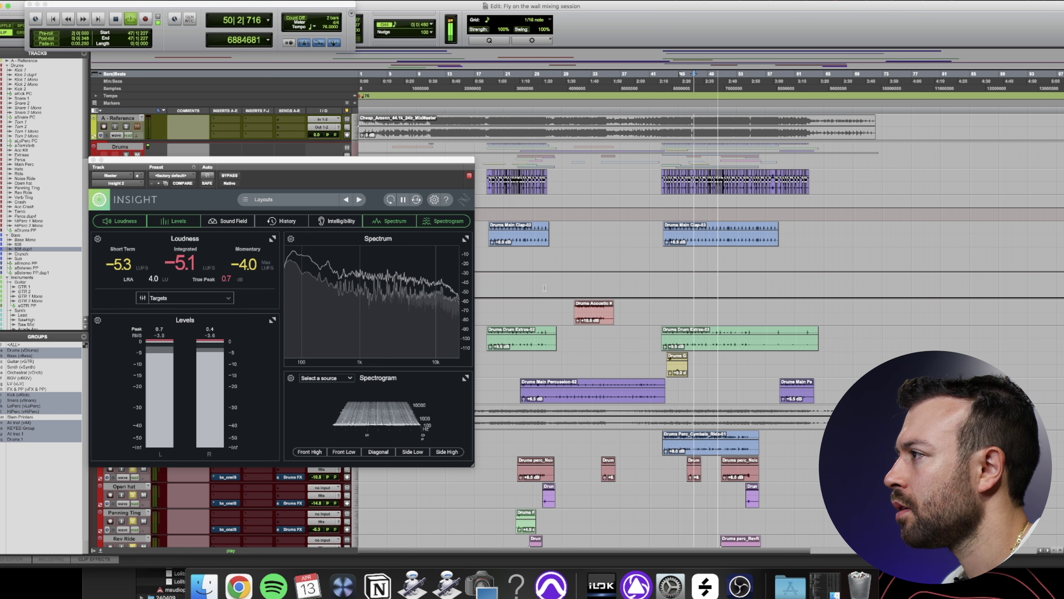
Add the Sound Field meter in Insight 2, examine the spectrum enlarged, restore the full layout and stop playback
{"action": "left_click", "coordinate": [218, 224]}
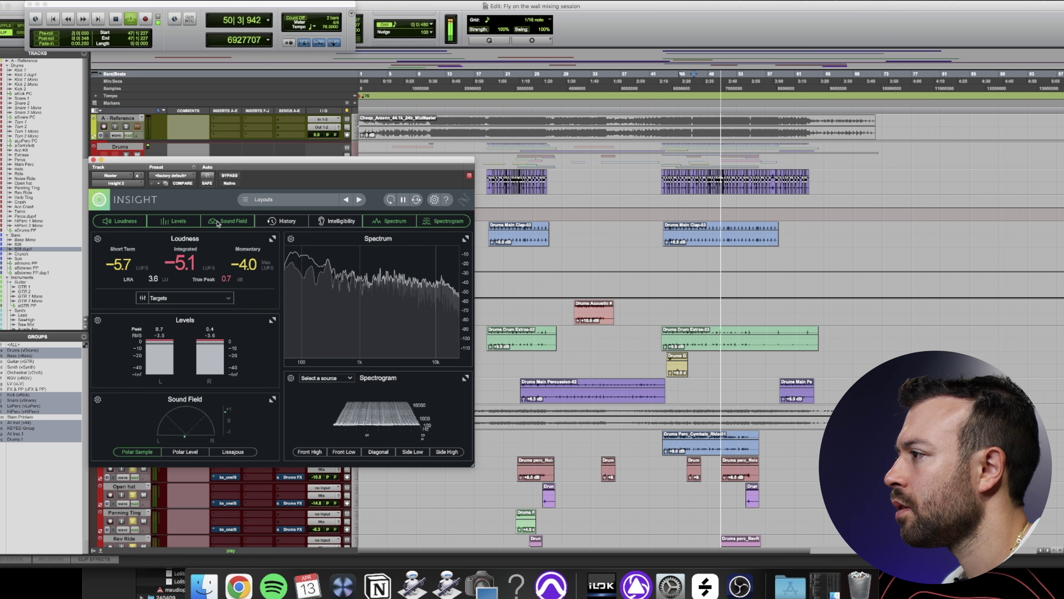
{"action": "left_click", "coordinate": [465, 240]}
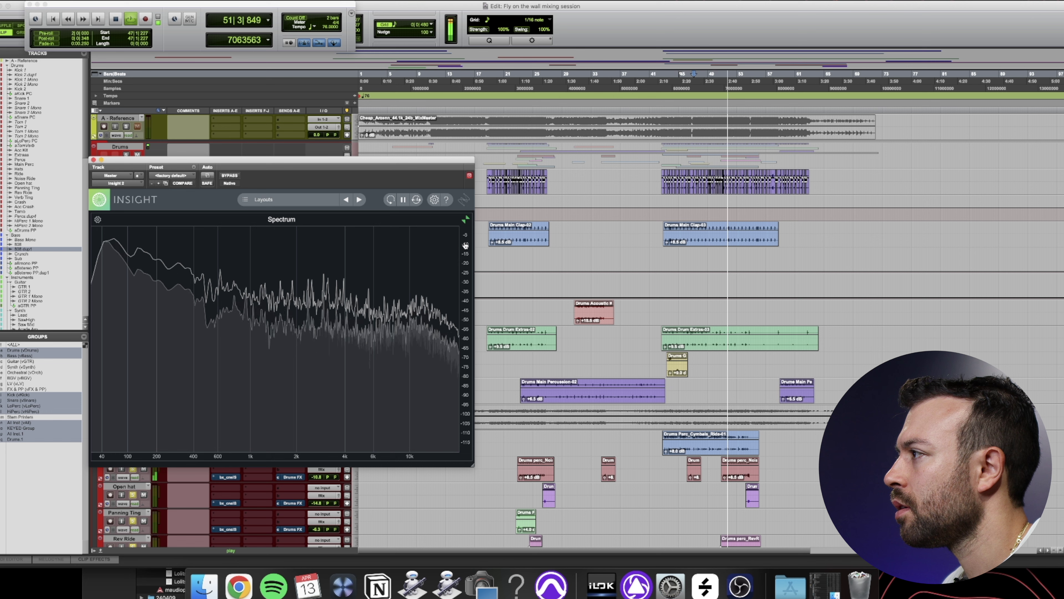
{"action": "left_click", "coordinate": [465, 223]}
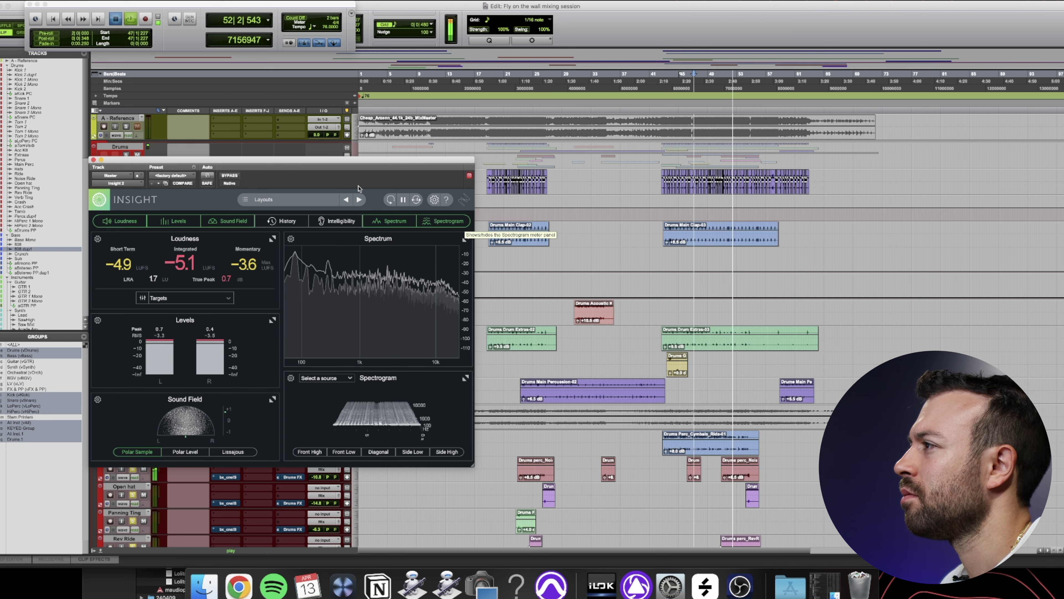
{"action": "key", "text": "space"}
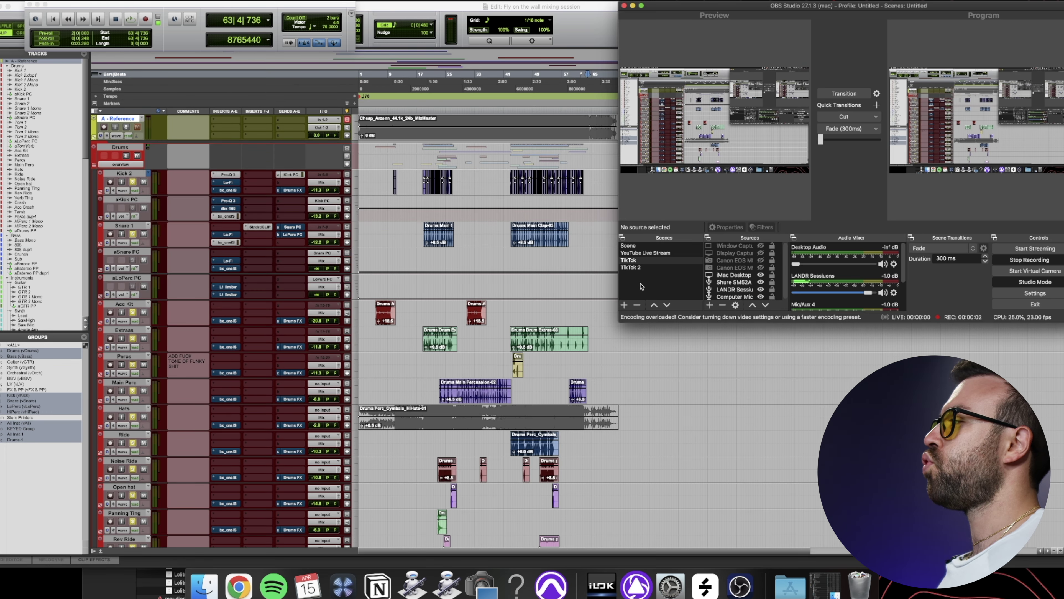
Select bars 47 to 56 on the timeline and play the section while going through the drum tracks to the bass
{"action": "left_click", "coordinate": [604, 31]}
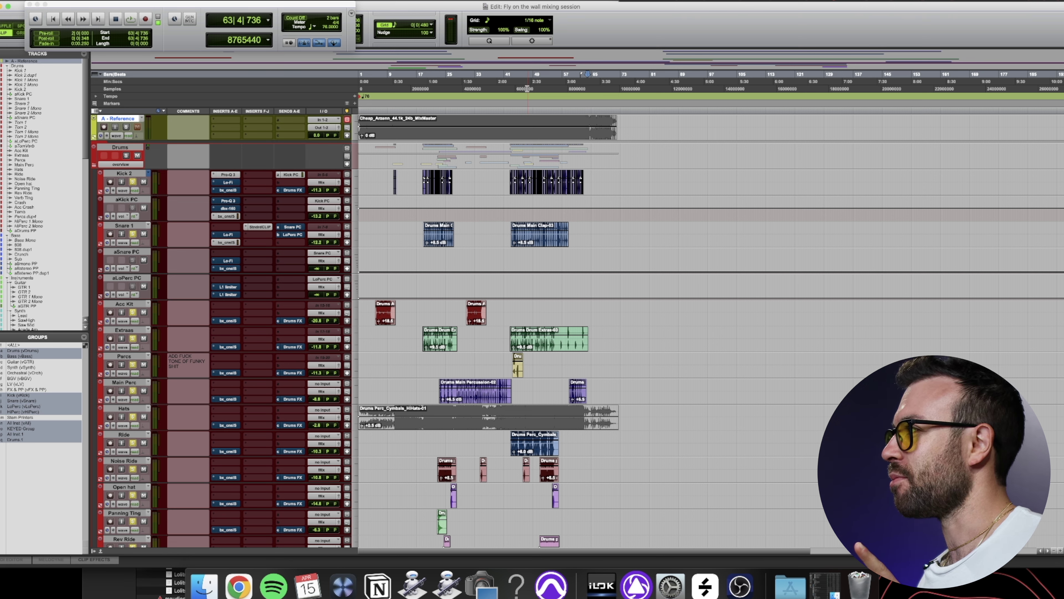
{"action": "left_click_drag", "start_coordinate": [527, 89], "coordinate": [560, 86]}
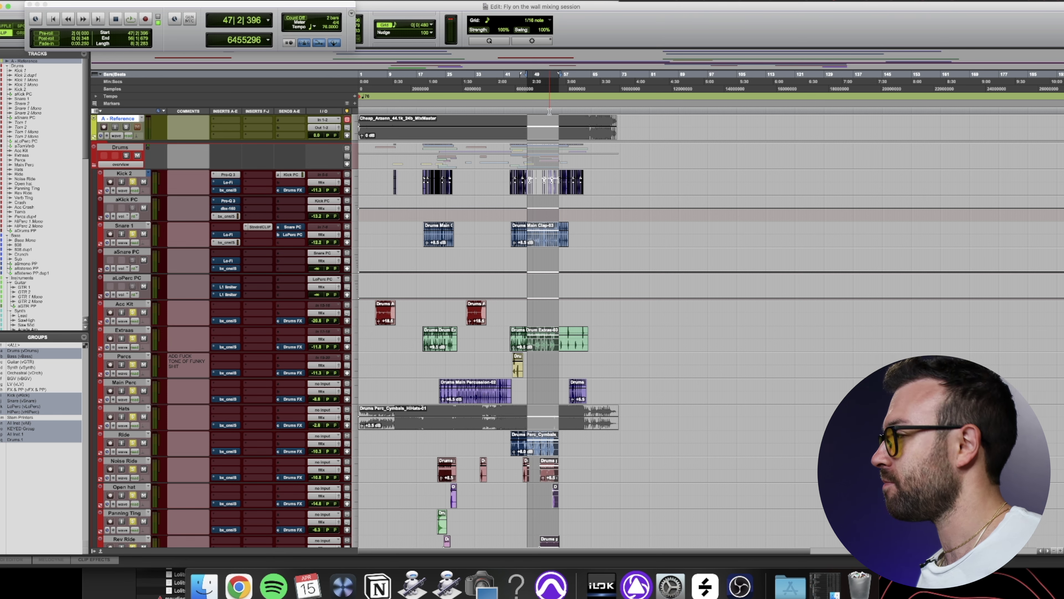
{"action": "scroll", "coordinate": [501, 240], "scroll_direction": "down", "scroll_amount": 5}
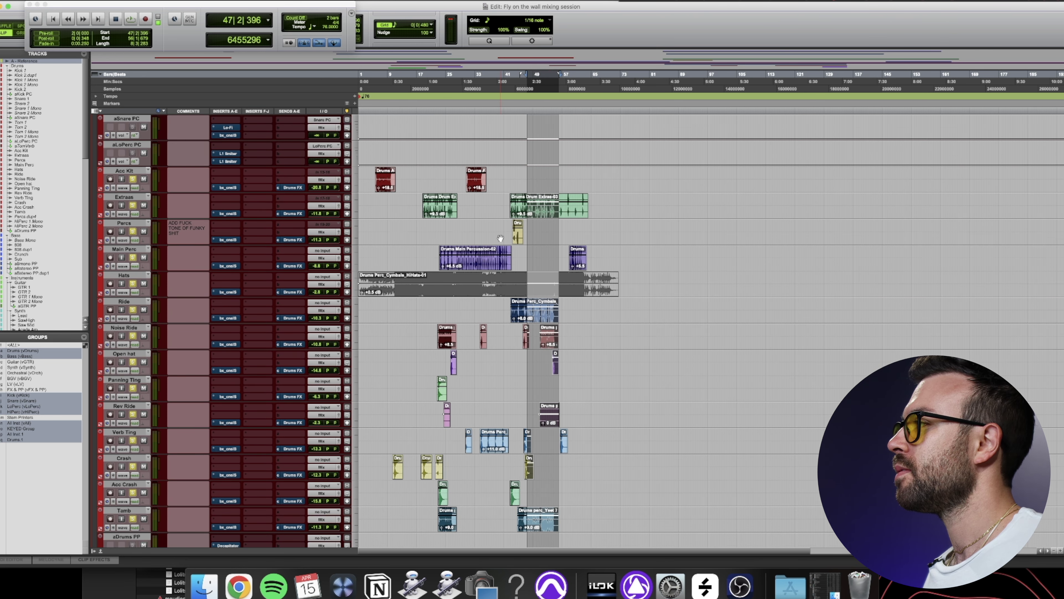
{"action": "key", "text": "space"}
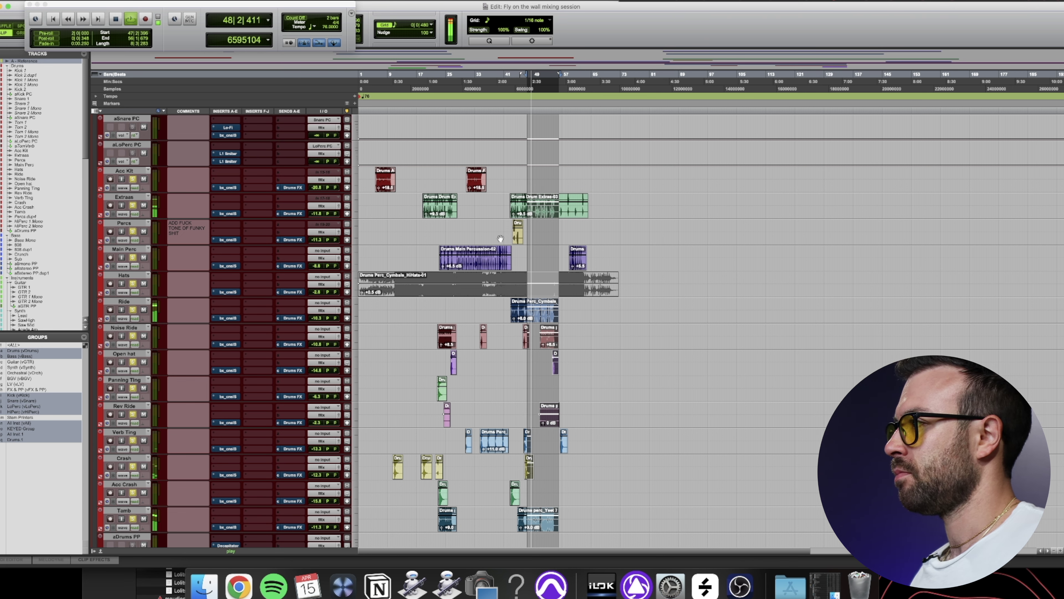
{"action": "scroll", "coordinate": [498, 241], "scroll_direction": "down", "scroll_amount": 13}
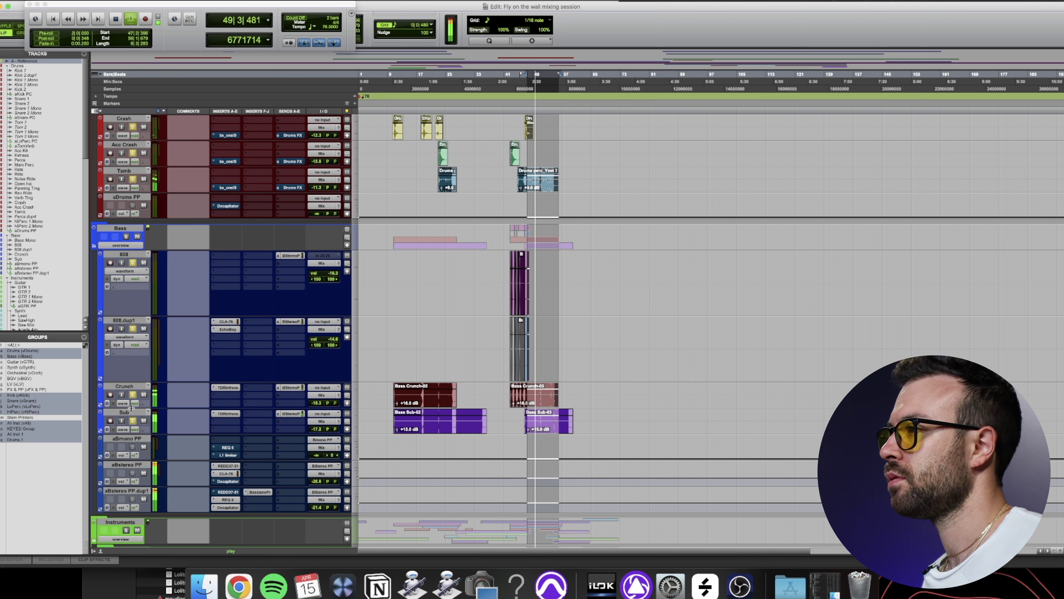
Suspend the track groups and raise the Crunch bass track's volume to about -14.8 dB during playback
{"action": "left_click", "coordinate": [133, 395]}
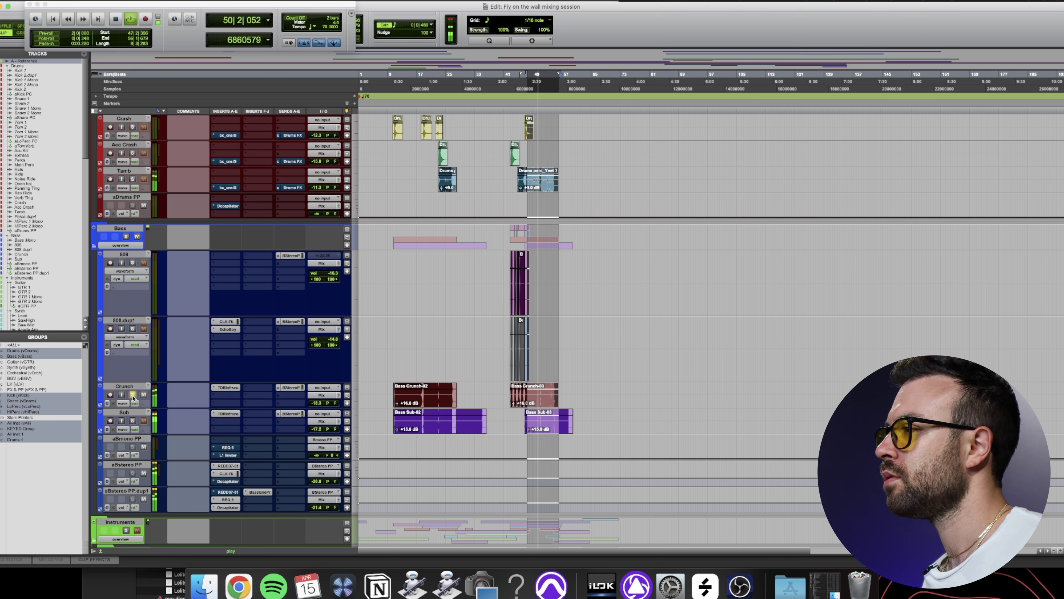
{"action": "left_click", "coordinate": [133, 422], "text": "alt"}
{"action": "key", "text": "super+shift+g"}
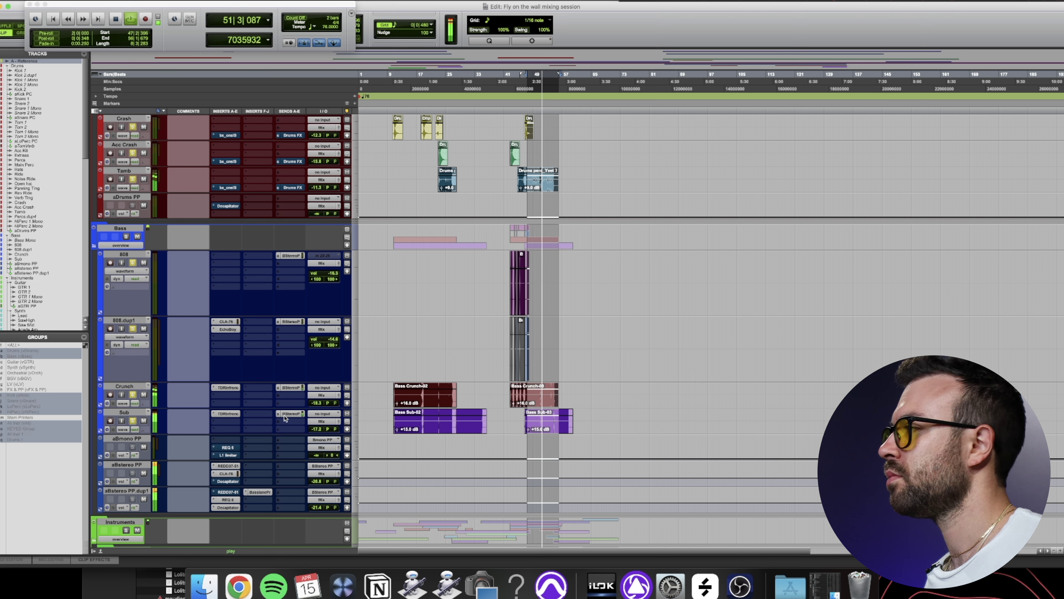
{"action": "left_click_drag", "start_coordinate": [315, 404], "coordinate": [317, 381]}
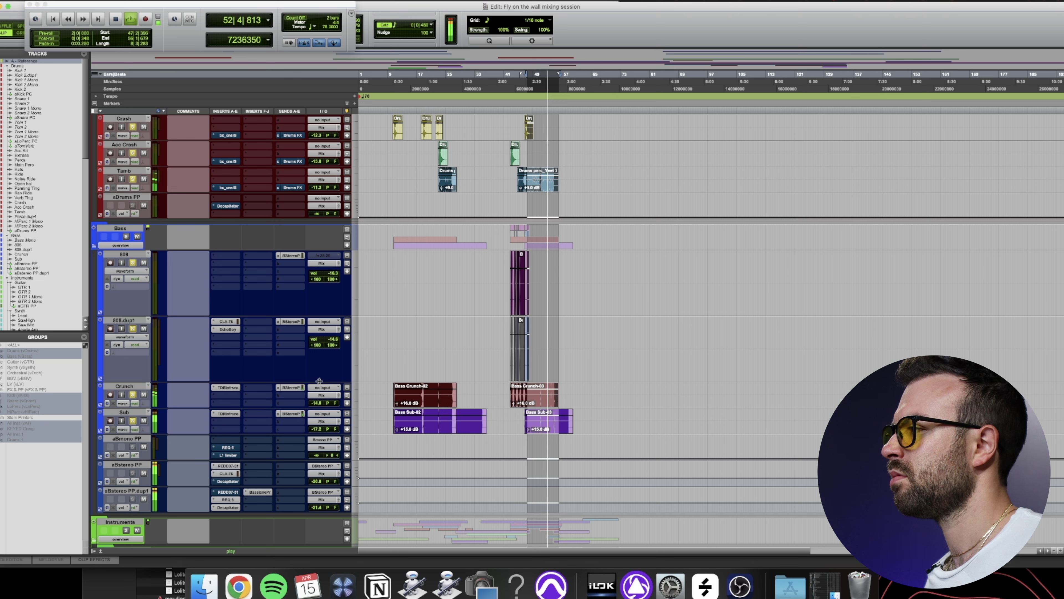
{"action": "left_click", "coordinate": [143, 395]}
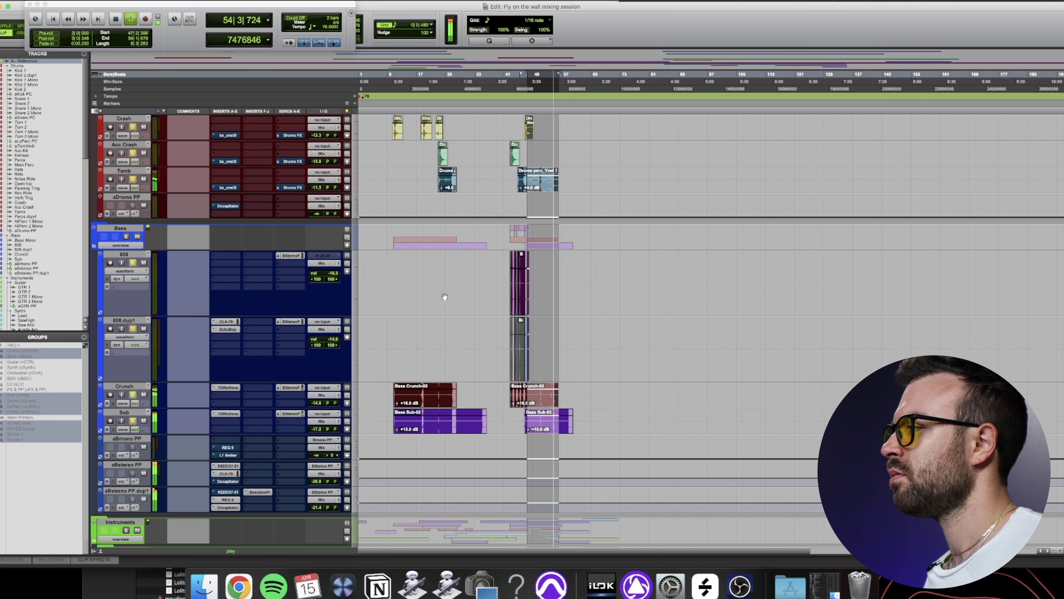
{"action": "key", "text": "space"}
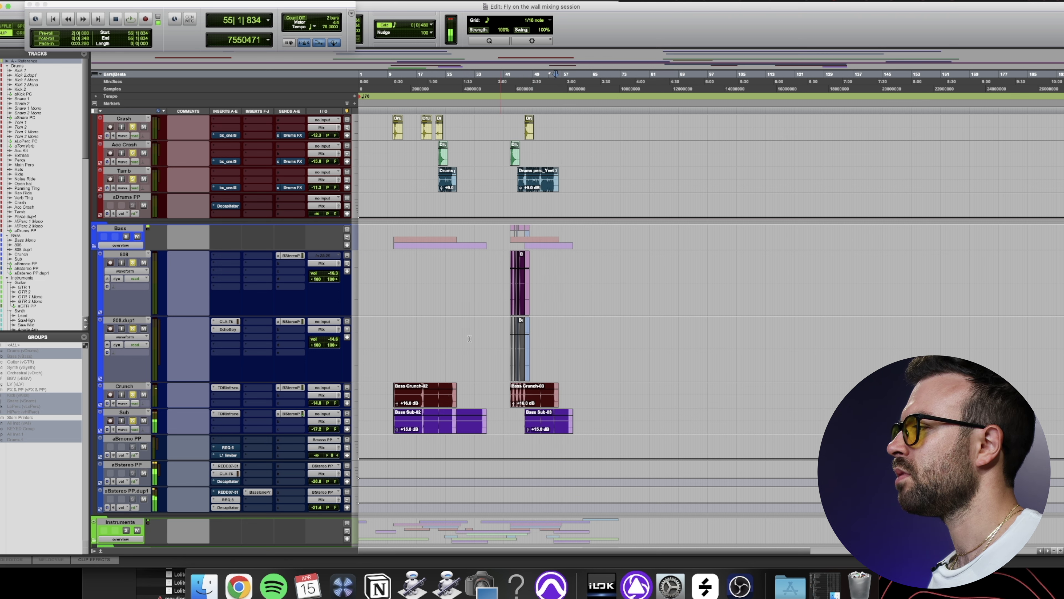
Play the earlier Crunch and Sub bass section from bar 13 to check the balance
{"action": "left_click", "coordinate": [405, 75]}
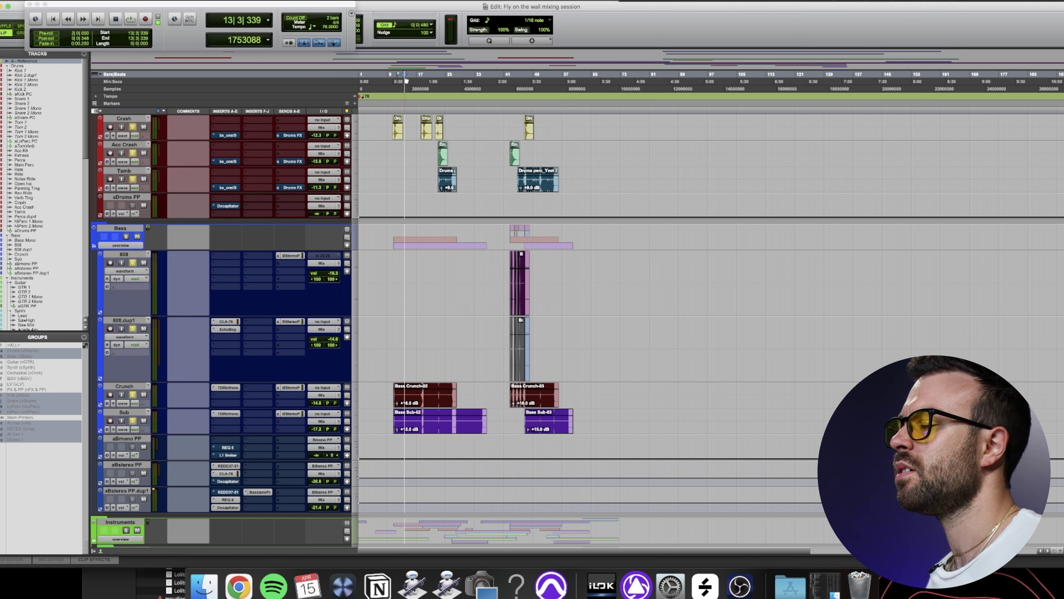
{"action": "key", "text": "space"}
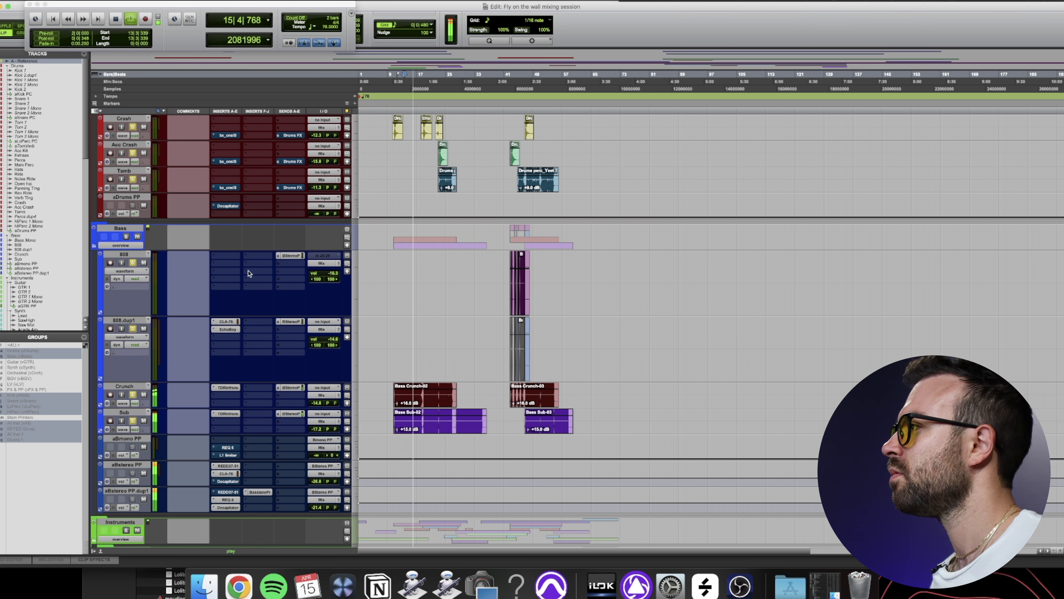
{"action": "key", "text": "space"}
Select bars 47 to 55, replay the section and solo the synth Lead track
{"action": "left_click_drag", "start_coordinate": [527, 82], "coordinate": [557, 98]}
{"action": "key", "text": "space"}
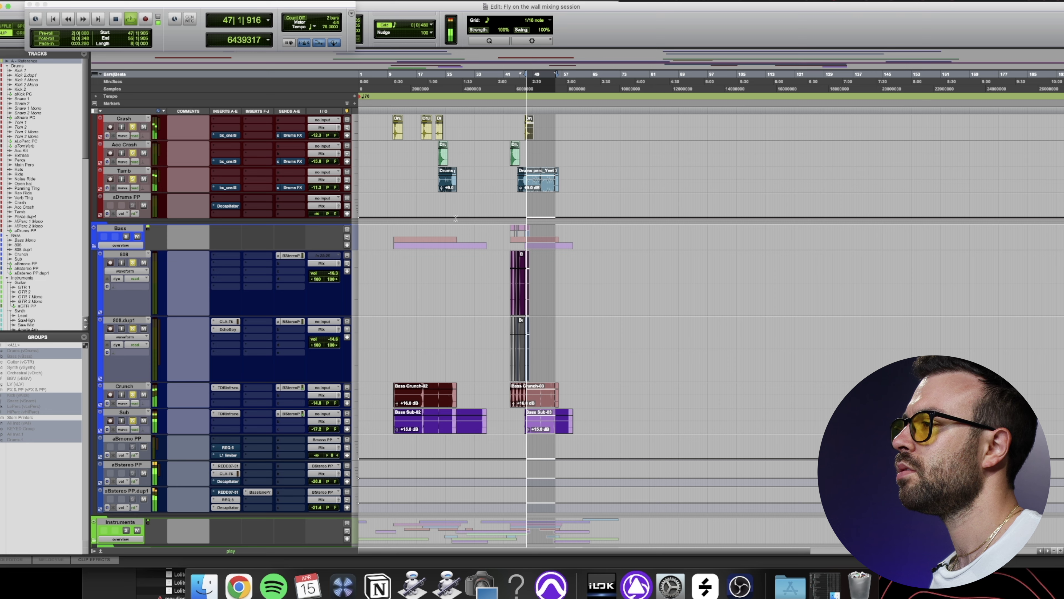
{"action": "scroll", "coordinate": [350, 283], "scroll_direction": "down", "scroll_amount": 5}
{"action": "scroll", "coordinate": [349, 283], "scroll_direction": "up", "scroll_amount": 3}
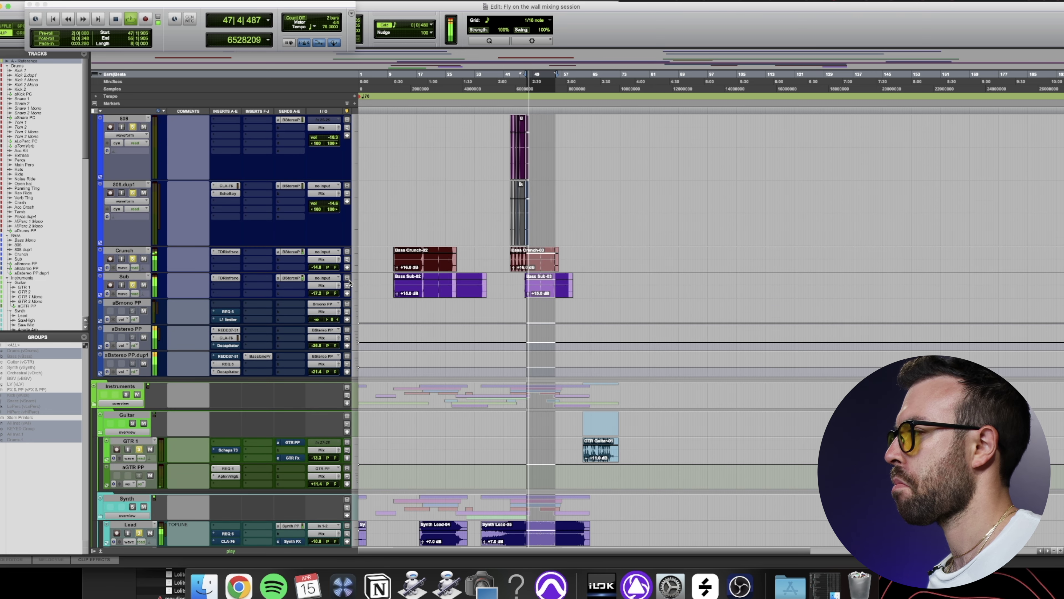
{"action": "scroll", "coordinate": [350, 283], "scroll_direction": "down", "scroll_amount": 10}
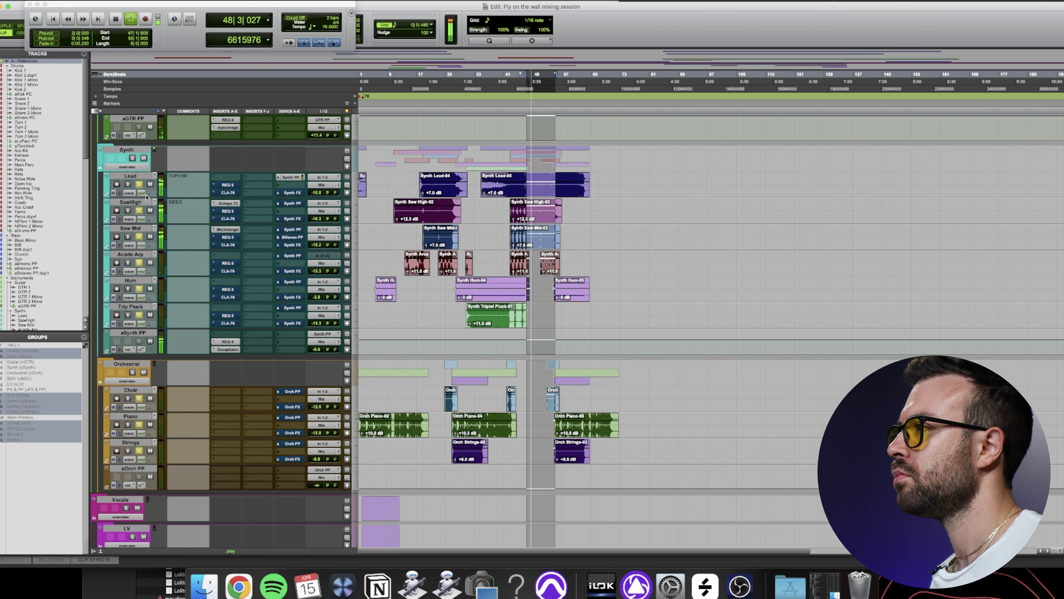
{"action": "left_click", "coordinate": [140, 185], "text": "super"}
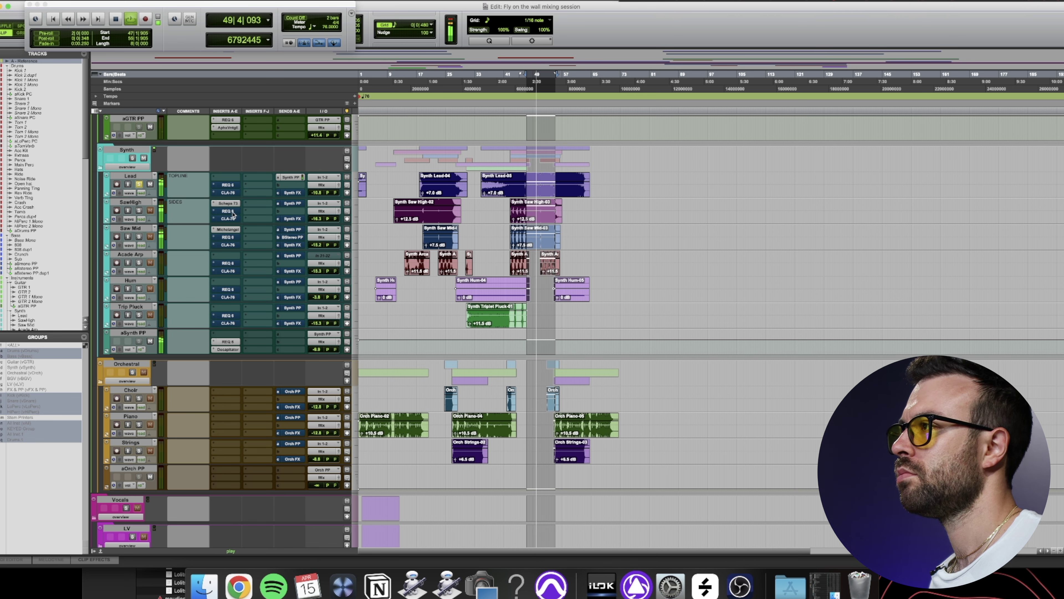
Insert the stereo bx_console SSL 4000 E plug-in above the REQ 6 on the synth Lead track
{"action": "scroll", "coordinate": [233, 213], "scroll_direction": "up", "scroll_amount": 4}
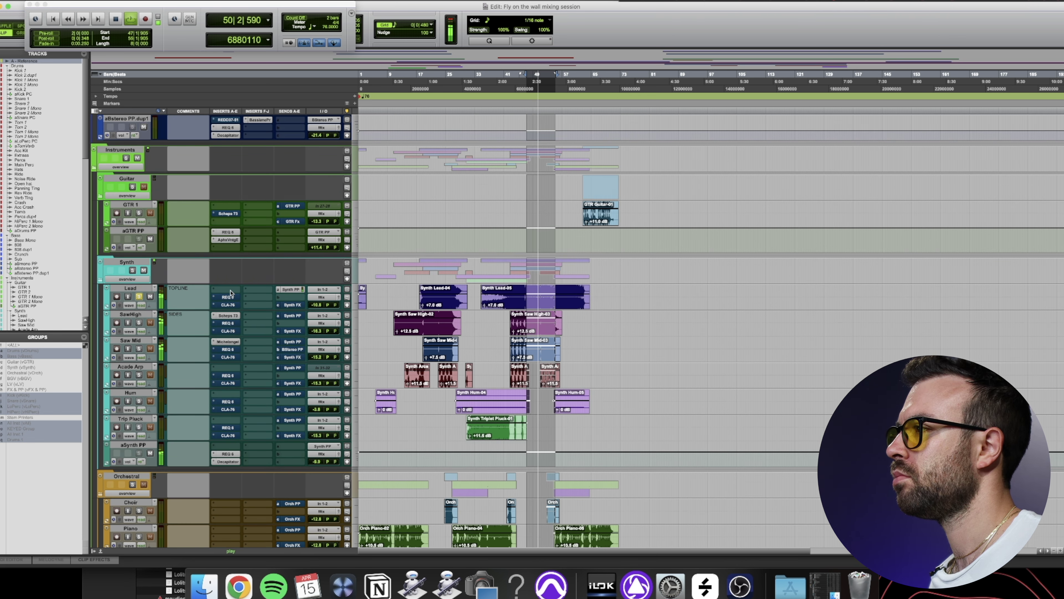
{"action": "left_click", "coordinate": [230, 290]}
{"action": "type", "text": "ssl"}
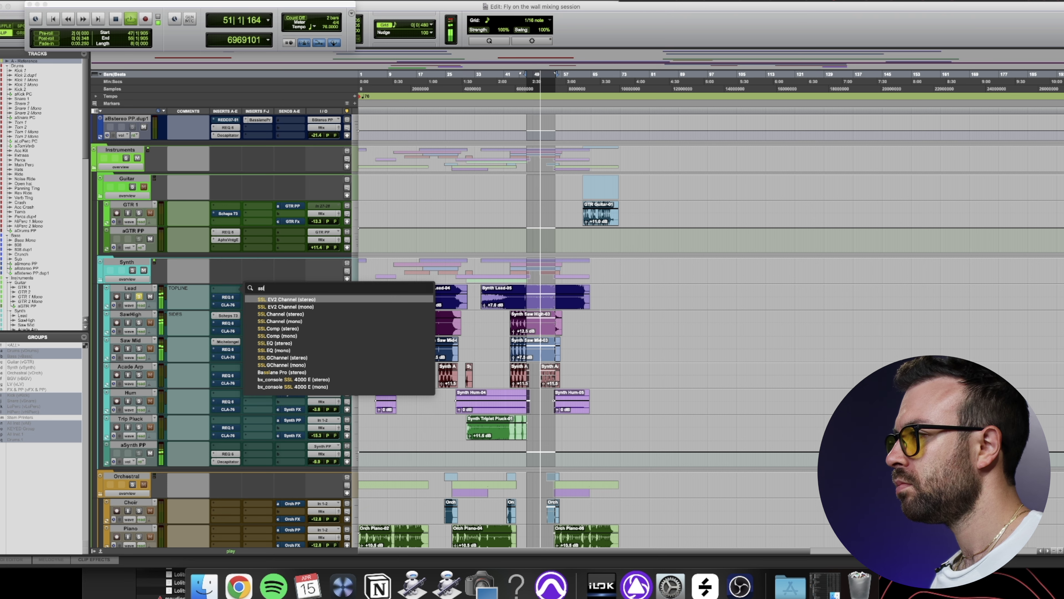
{"action": "type", "text": " con"}
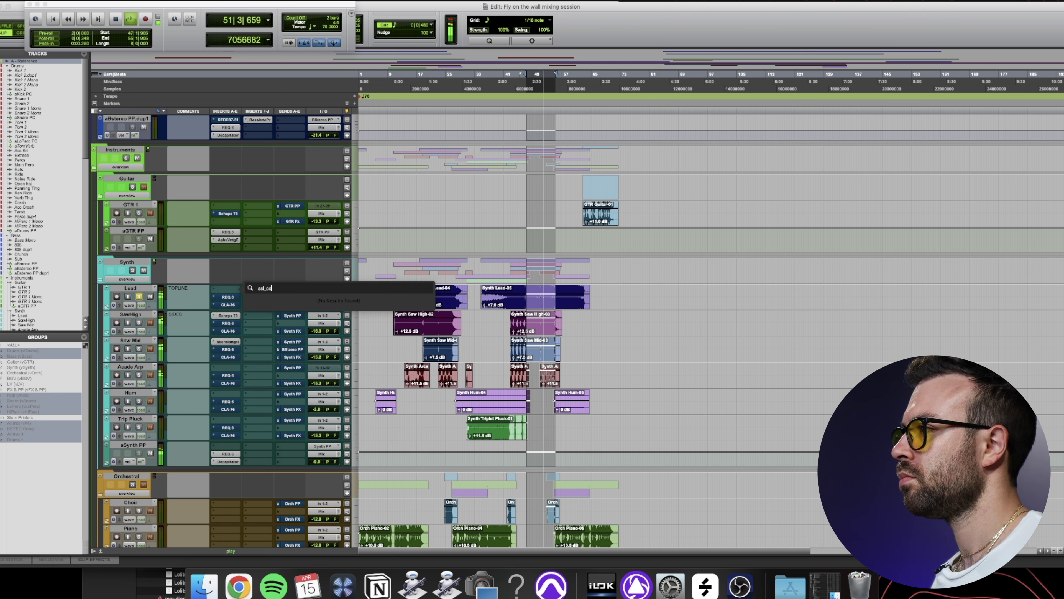
{"action": "key", "text": "BackSpace"}
{"action": "key", "text": "BackSpace"}
{"action": "key", "text": "BackSpace"}
{"action": "key", "text": "BackSpace"}
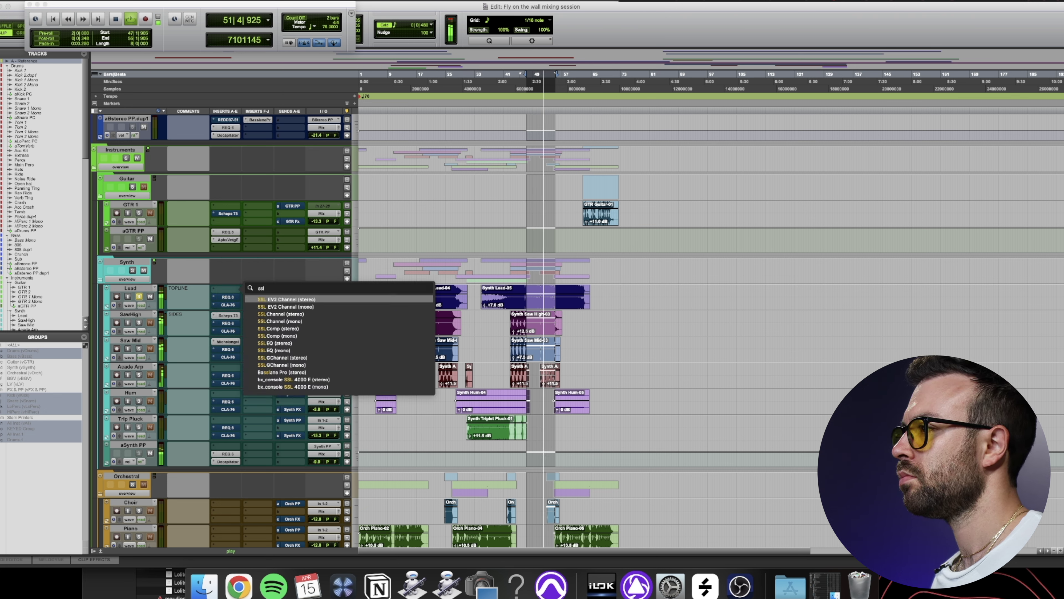
{"action": "left_click", "coordinate": [317, 380]}
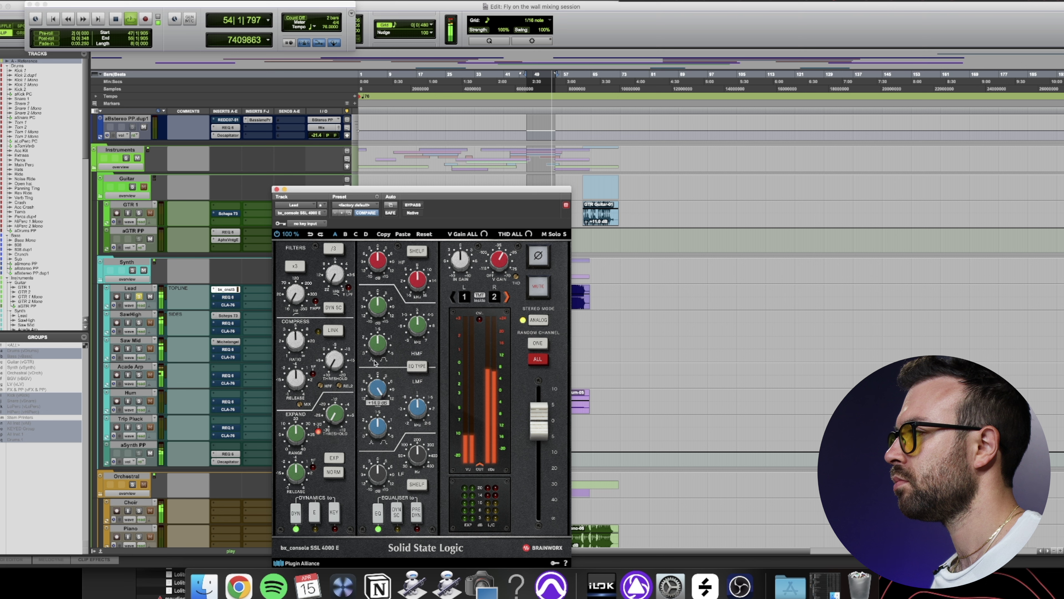
Shape the Lead synth's low mids with the SSL 4000 E equaliser and compare the sound against bypass
{"action": "left_click_drag", "start_coordinate": [427, 413], "coordinate": [425, 424]}
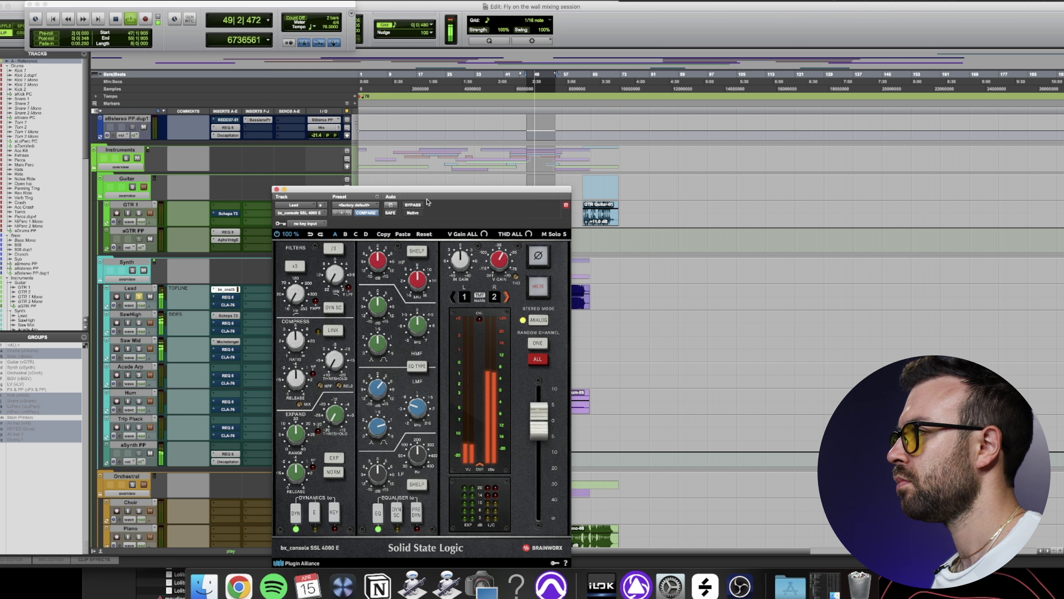
{"action": "left_click", "coordinate": [412, 205]}
{"action": "left_click", "coordinate": [419, 207]}
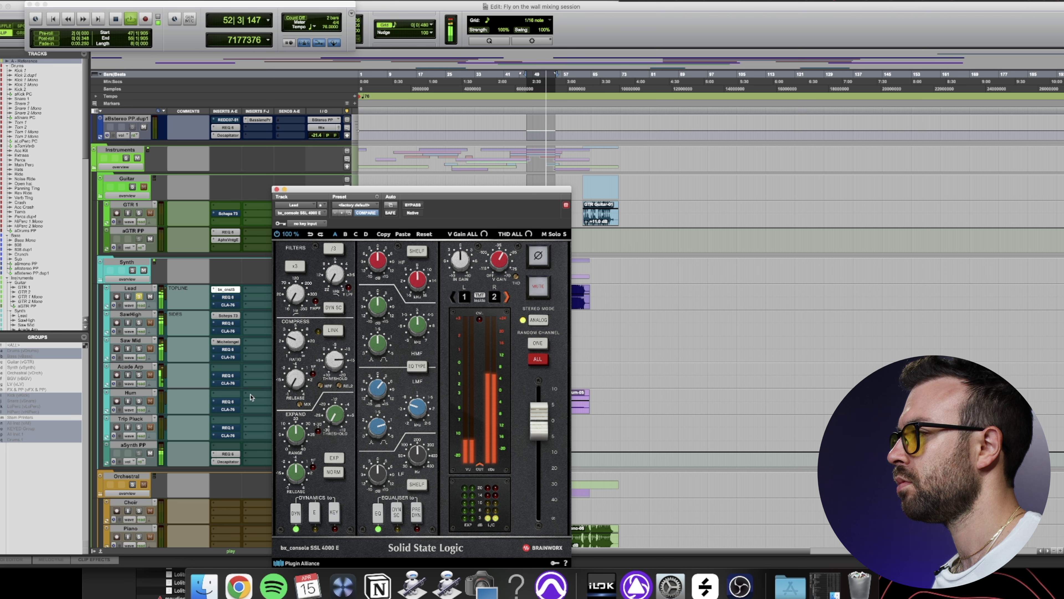
Unsolo the Lead track, trim the SSL 4000 E output fader slightly against the full mix and close the plug-in
{"action": "left_click", "coordinate": [140, 350]}
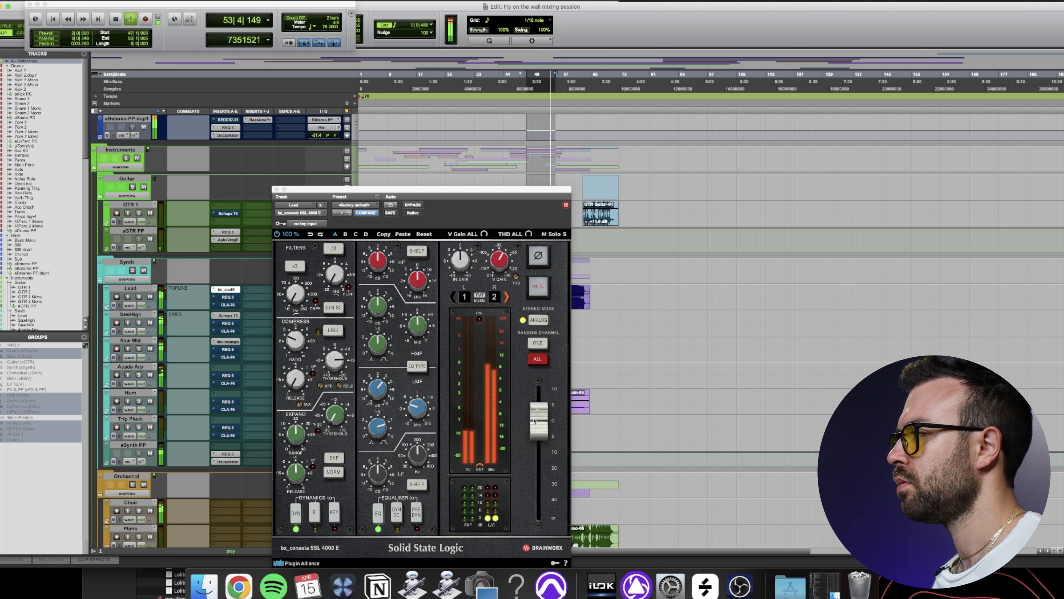
{"action": "left_click_drag", "start_coordinate": [534, 420], "coordinate": [534, 423]}
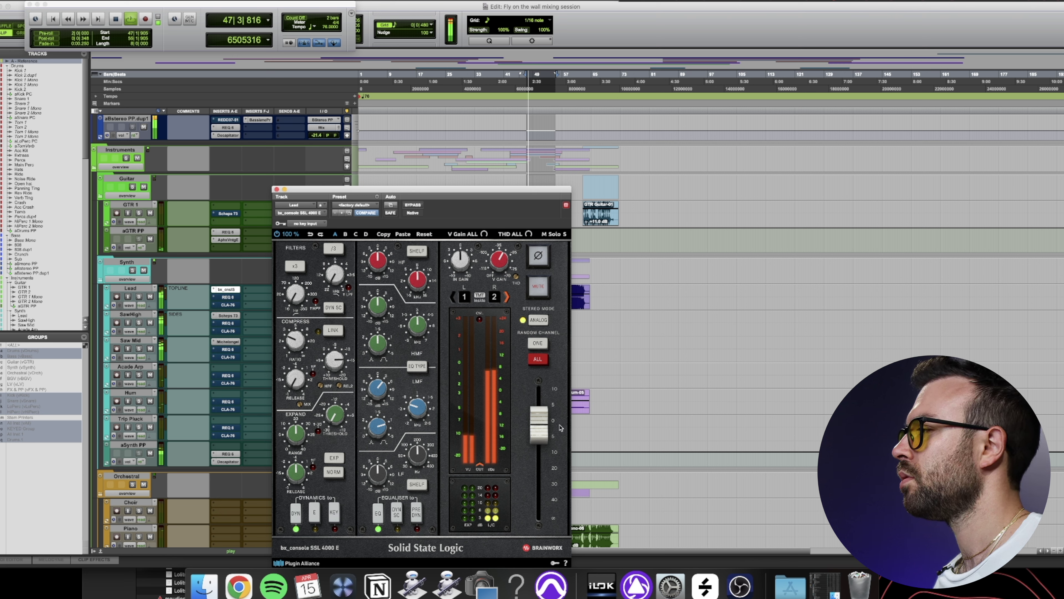
{"action": "left_click_drag", "start_coordinate": [546, 430], "coordinate": [543, 432]}
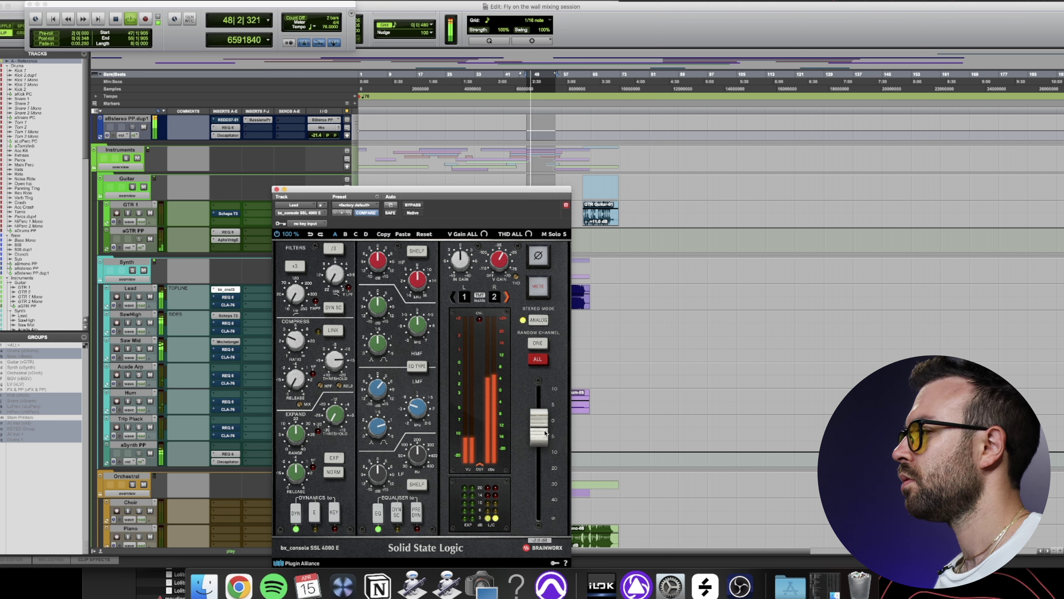
{"action": "left_click_drag", "start_coordinate": [545, 434], "coordinate": [547, 429]}
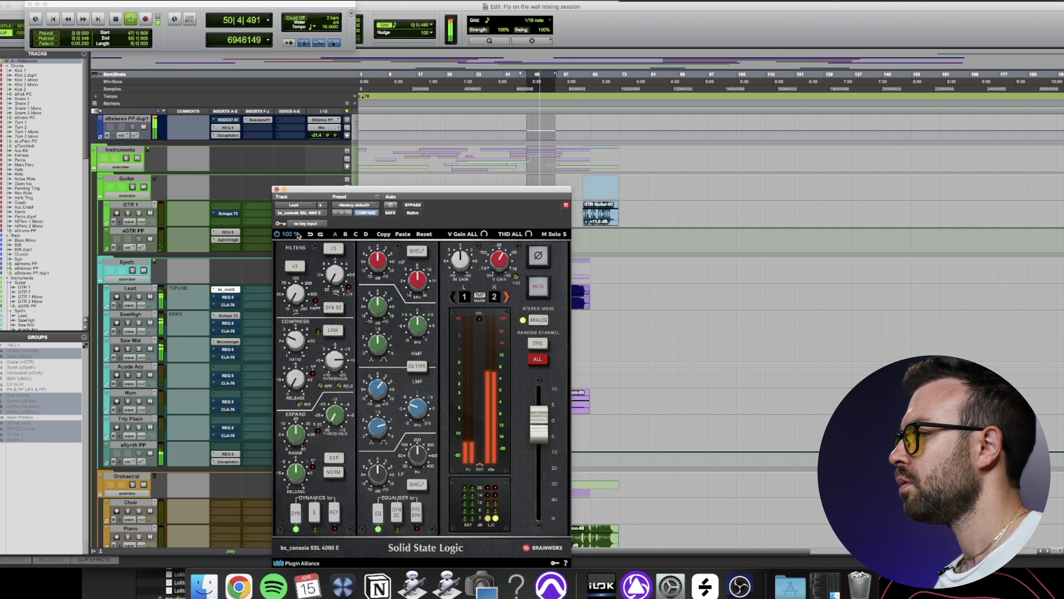
{"action": "left_click", "coordinate": [277, 189]}
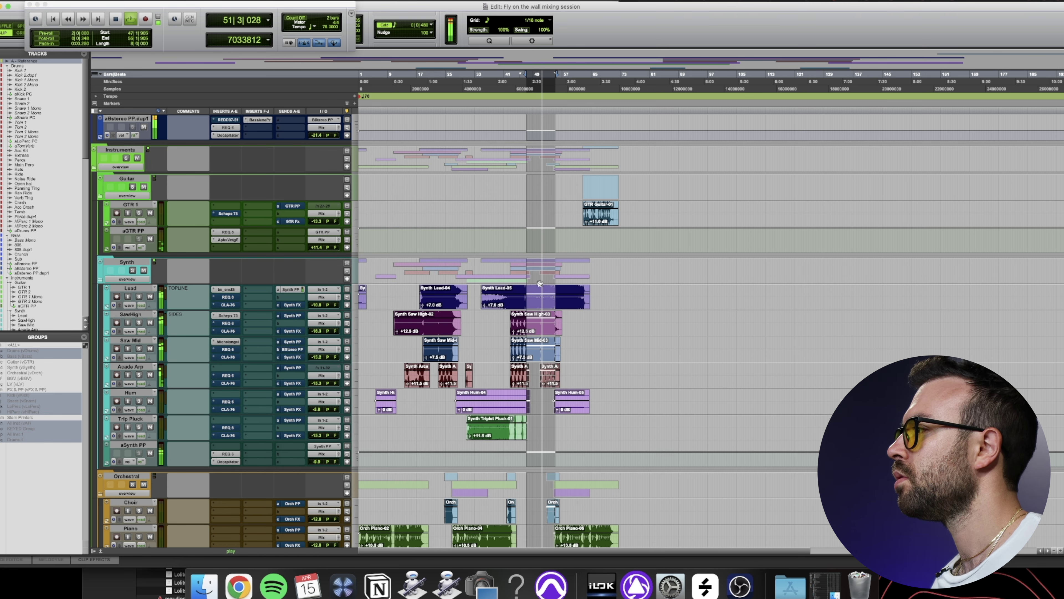
Play the song from the beginning while looking through the FX, vocal, orchestral and synth tracks
{"action": "scroll", "coordinate": [542, 281], "scroll_direction": "down", "scroll_amount": 15}
{"action": "scroll", "coordinate": [543, 278], "scroll_direction": "up", "scroll_amount": 8}
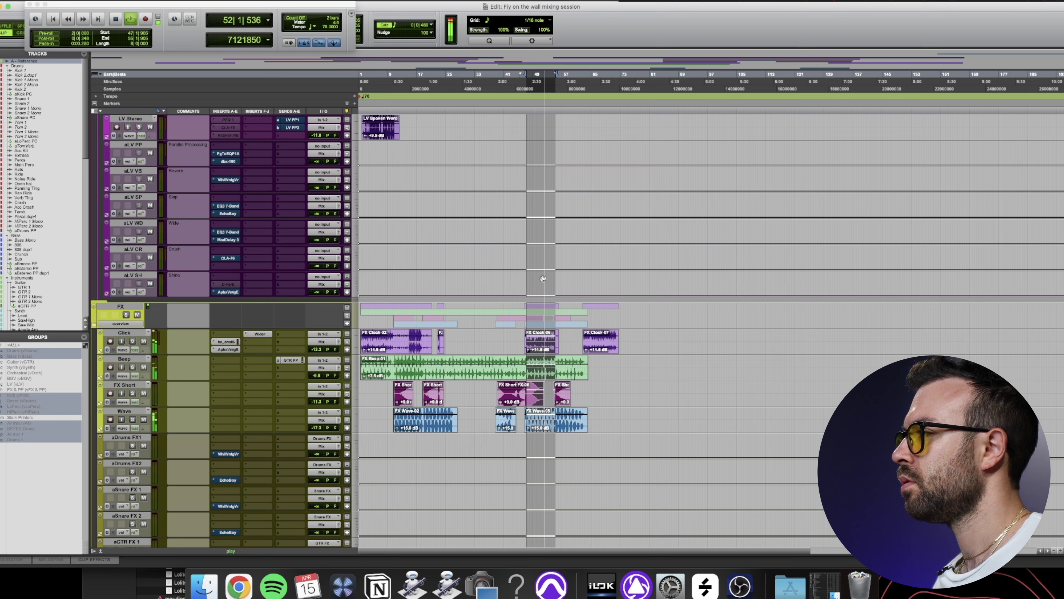
{"action": "key", "text": "Return"}
{"action": "key", "text": "space"}
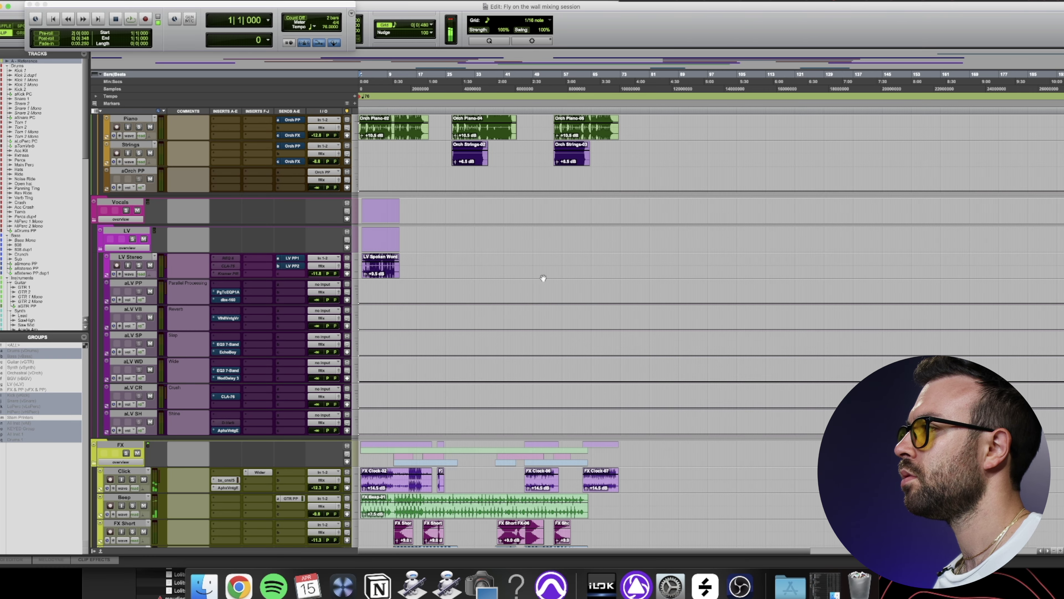
{"action": "scroll", "coordinate": [543, 278], "scroll_direction": "up", "scroll_amount": 5}
{"action": "scroll", "coordinate": [543, 276], "scroll_direction": "up", "scroll_amount": 5}
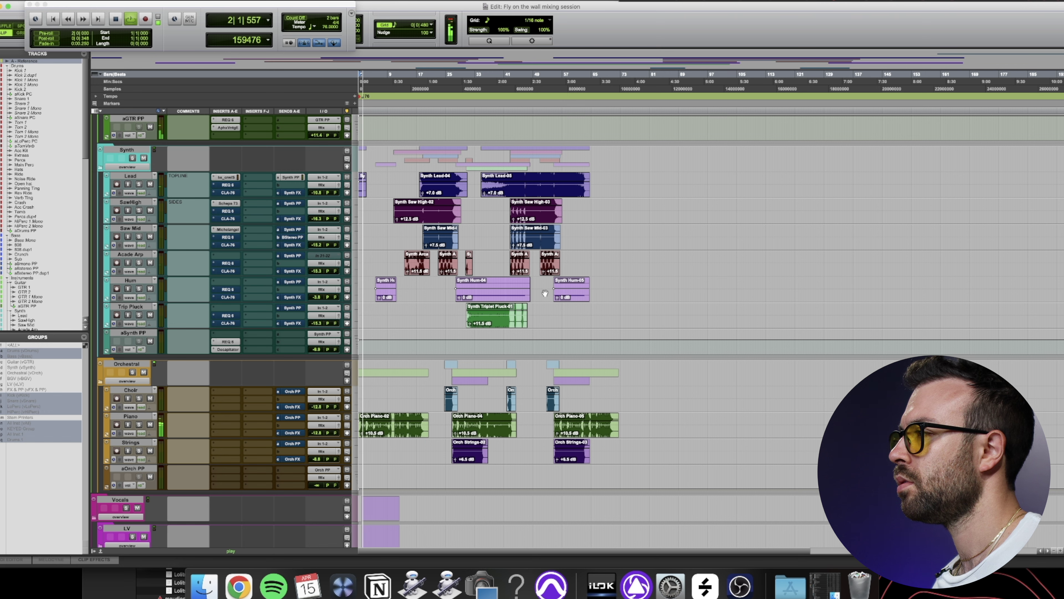
Mute the Beep track in the FX folder during playback
{"action": "scroll", "coordinate": [544, 293], "scroll_direction": "down", "scroll_amount": 10}
{"action": "scroll", "coordinate": [528, 292], "scroll_direction": "down", "scroll_amount": 4}
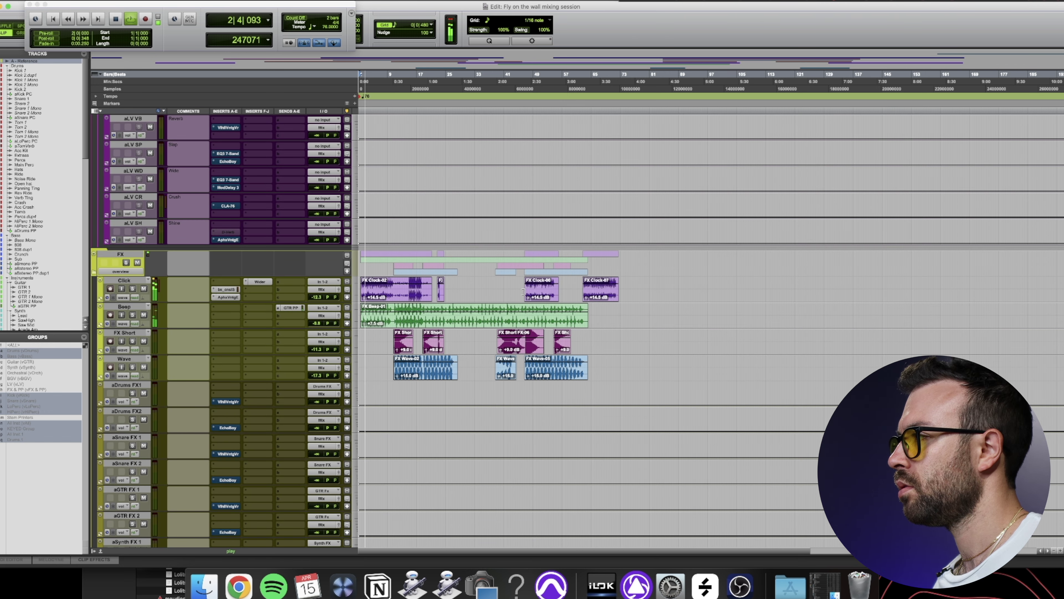
{"action": "key", "text": "t"}
{"action": "key", "text": "t"}
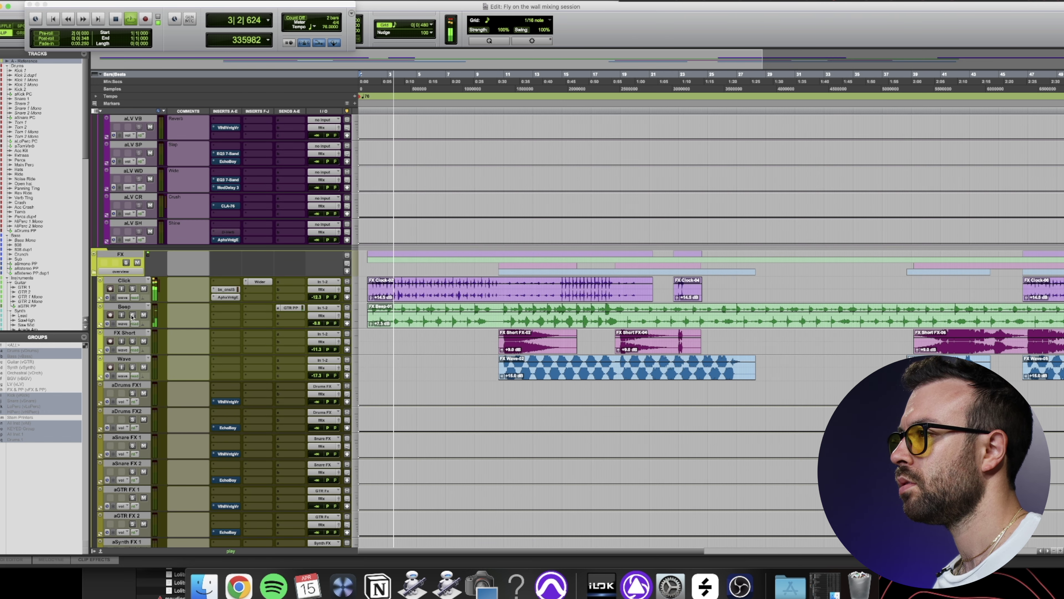
{"action": "left_click", "coordinate": [143, 315]}
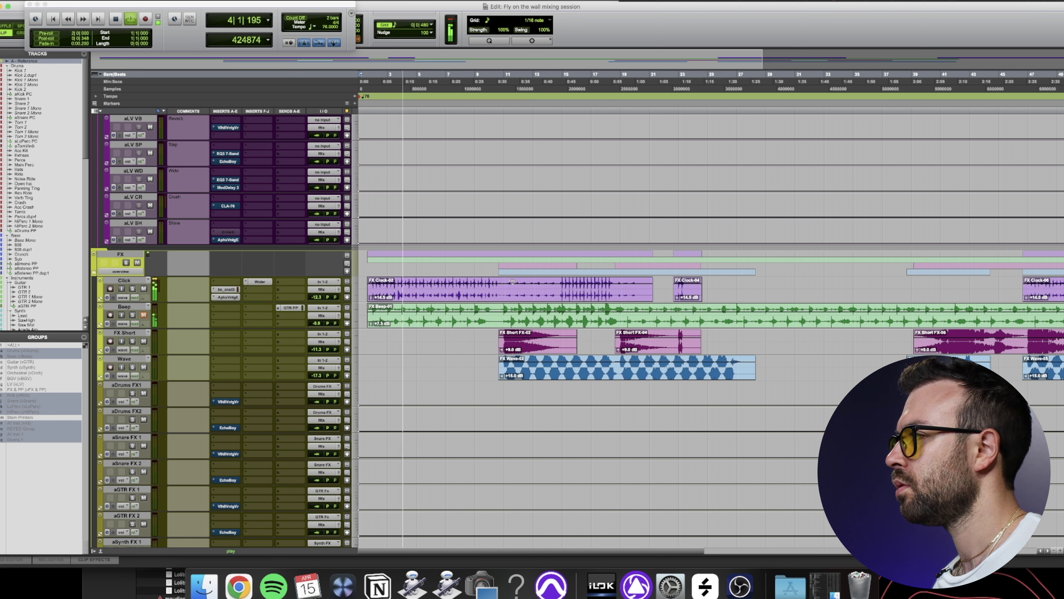
Duplicate the Click track once with all its playlists, automation, inserts and sends, placing the copy directly after it
{"action": "left_click", "coordinate": [124, 280]}
{"action": "right_click", "coordinate": [124, 280]}
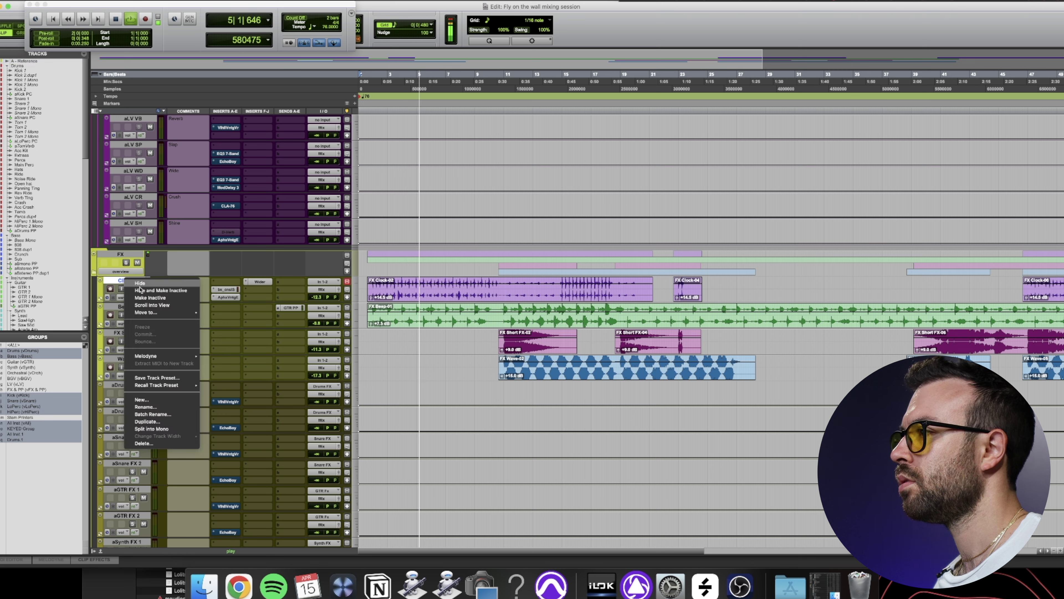
{"action": "left_click", "coordinate": [164, 423]}
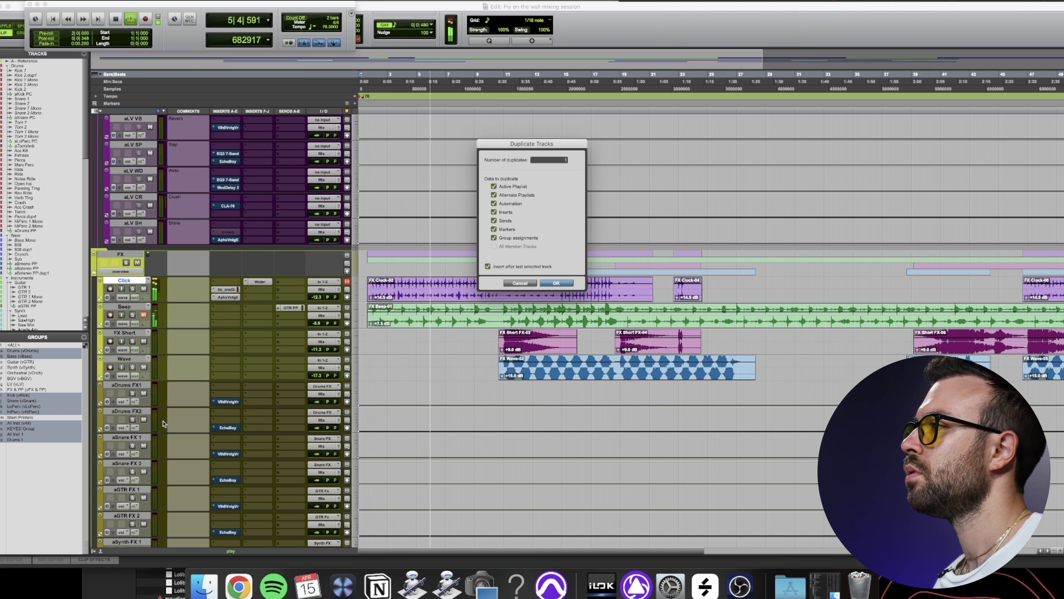
{"action": "key", "text": "Return"}
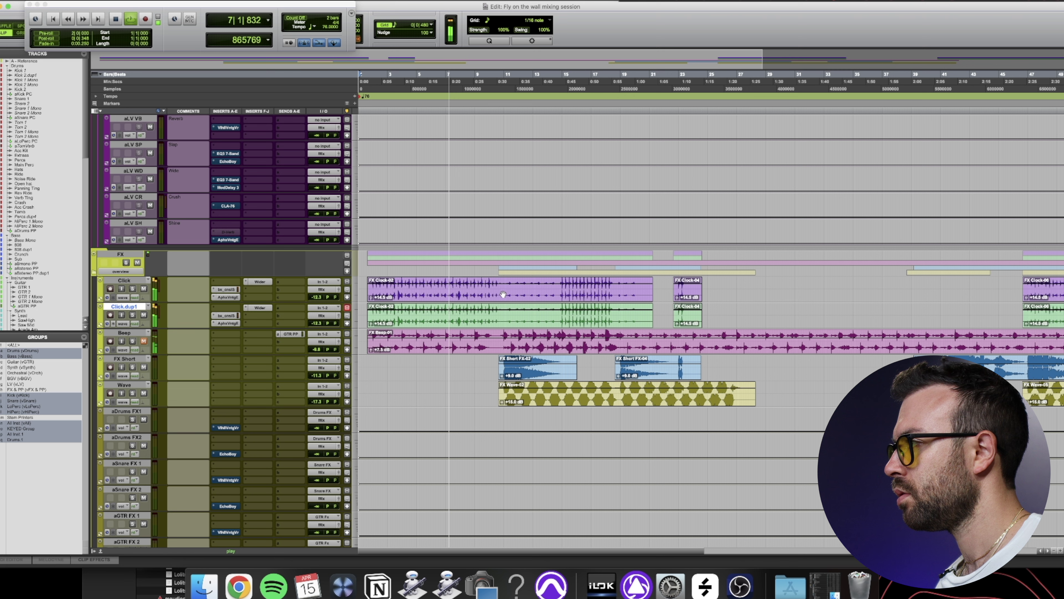
Suspend the track groups, then separate and mute the original Click clip from bar 1 to about 10|4
{"action": "left_click_drag", "start_coordinate": [502, 294], "coordinate": [345, 299]}
{"action": "key", "text": "super+shift+g"}
{"action": "left_click_drag", "start_coordinate": [502, 280], "coordinate": [351, 293]}
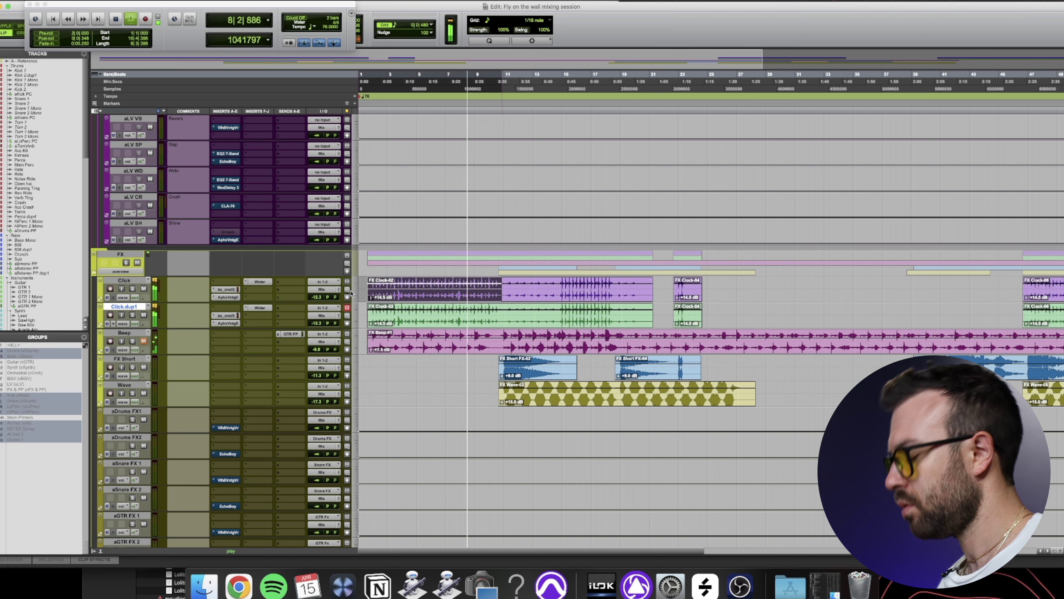
{"action": "key", "text": "super+e"}
{"action": "key", "text": "super+m"}
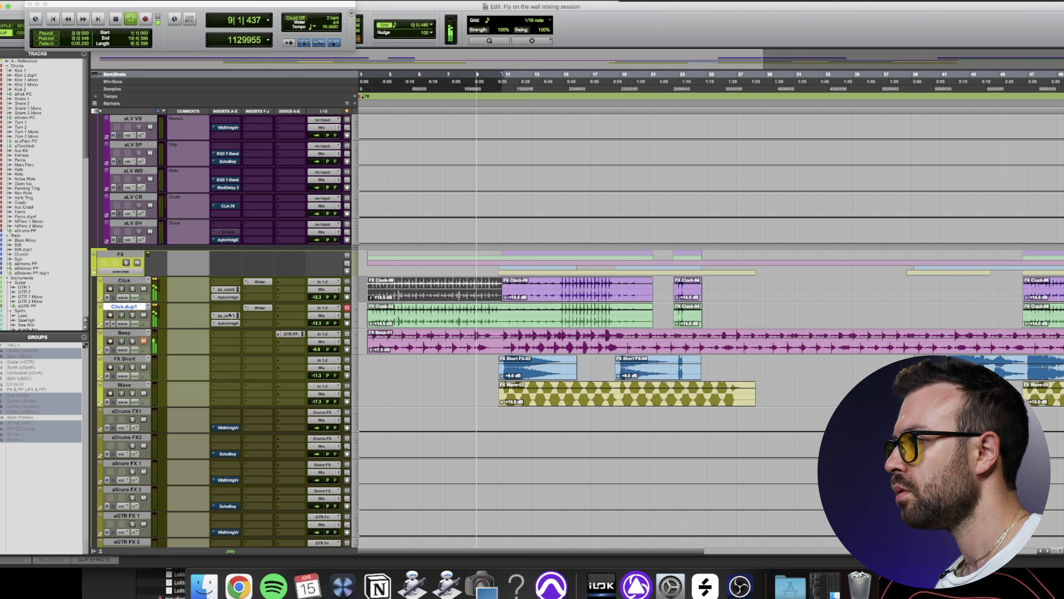
Bypass the inserts on the duplicated Click track, replay from bar 1 and re-enable only its SSL 4000 E
{"action": "key", "text": "shift+a"}
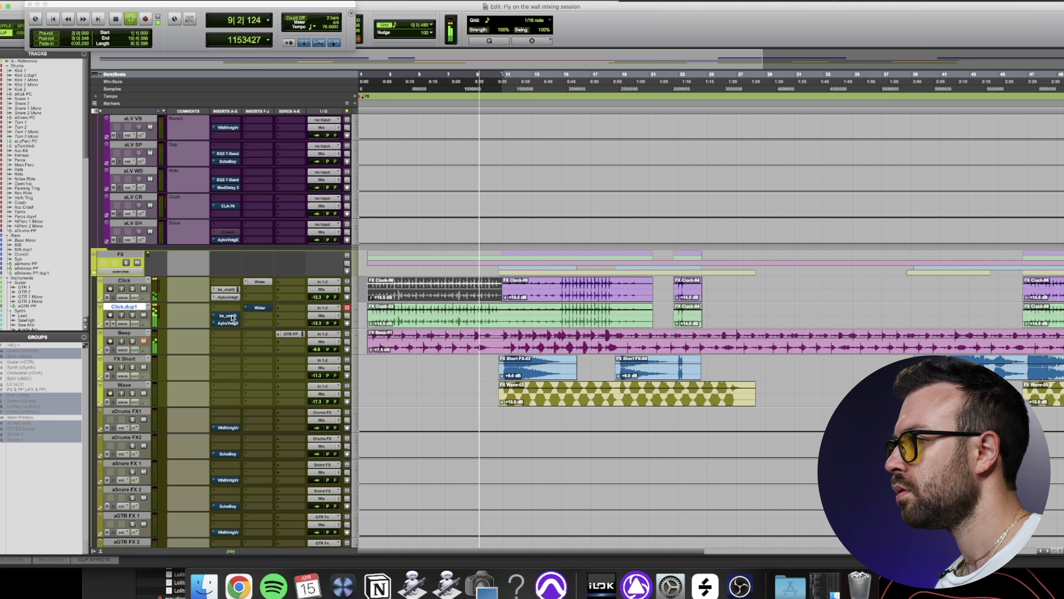
{"action": "left_click", "coordinate": [370, 80]}
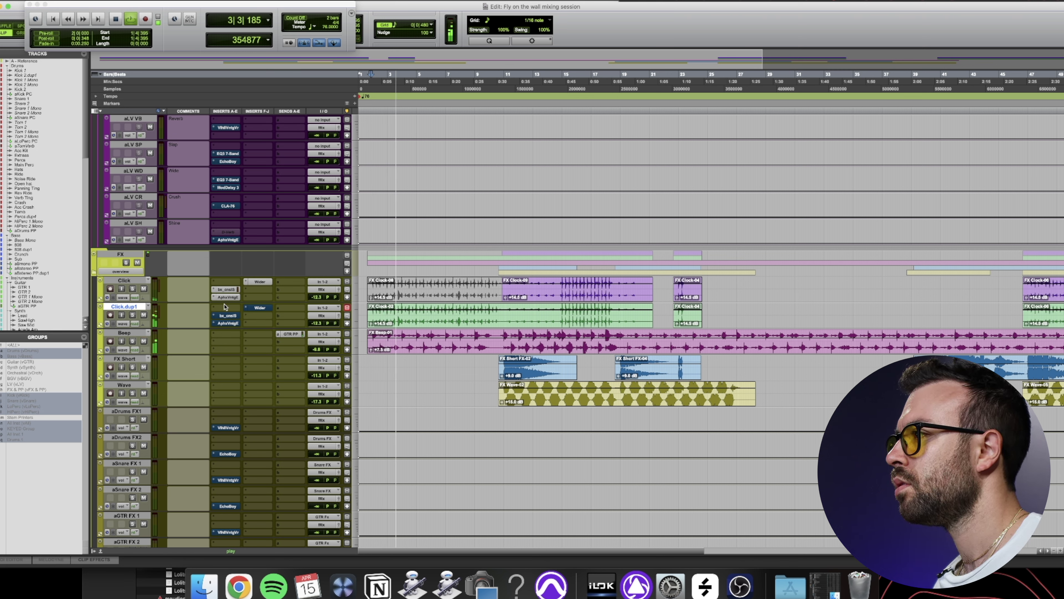
{"action": "left_click", "coordinate": [233, 317]}
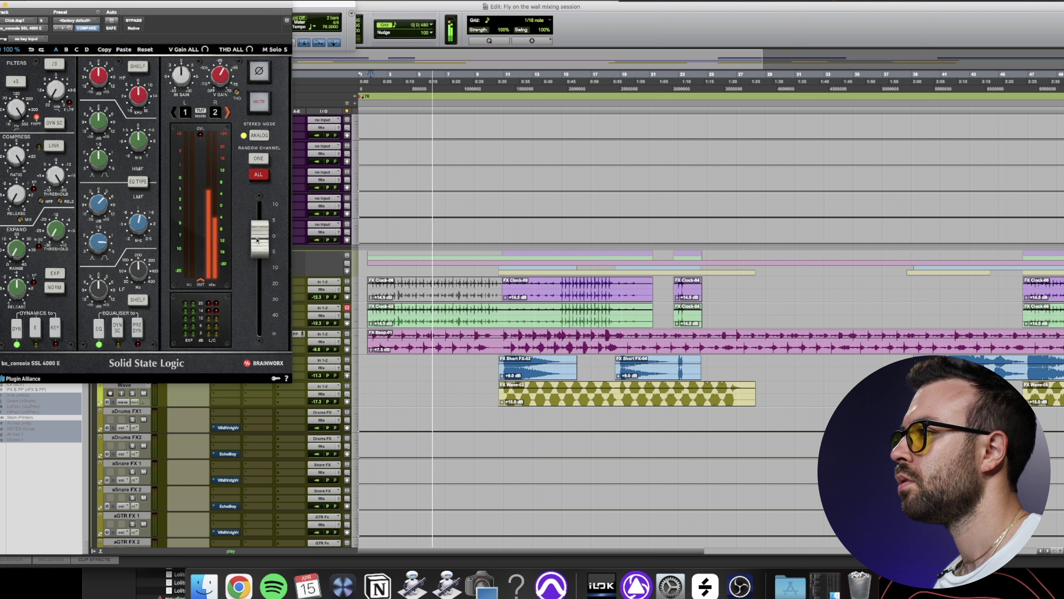
{"action": "left_click", "coordinate": [1, 5]}
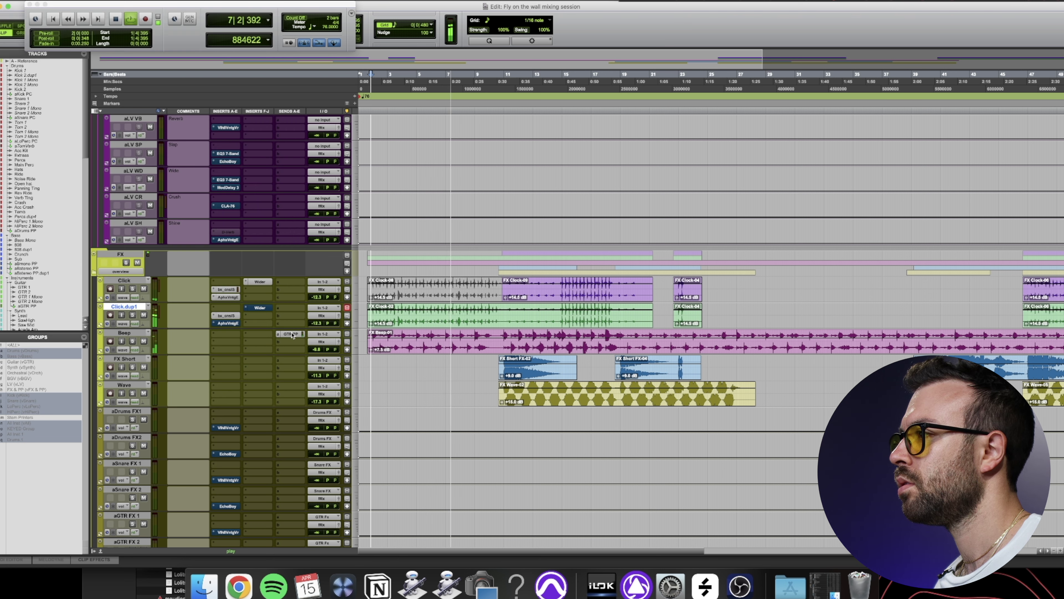
Show the Beep track's GTR PP send level automation, pull it down from bar 1 to about bar 10 and replay the intro
{"action": "left_click", "coordinate": [101, 353]}
{"action": "left_click", "coordinate": [126, 362]}
{"action": "mouse_move", "coordinate": [162, 421]}
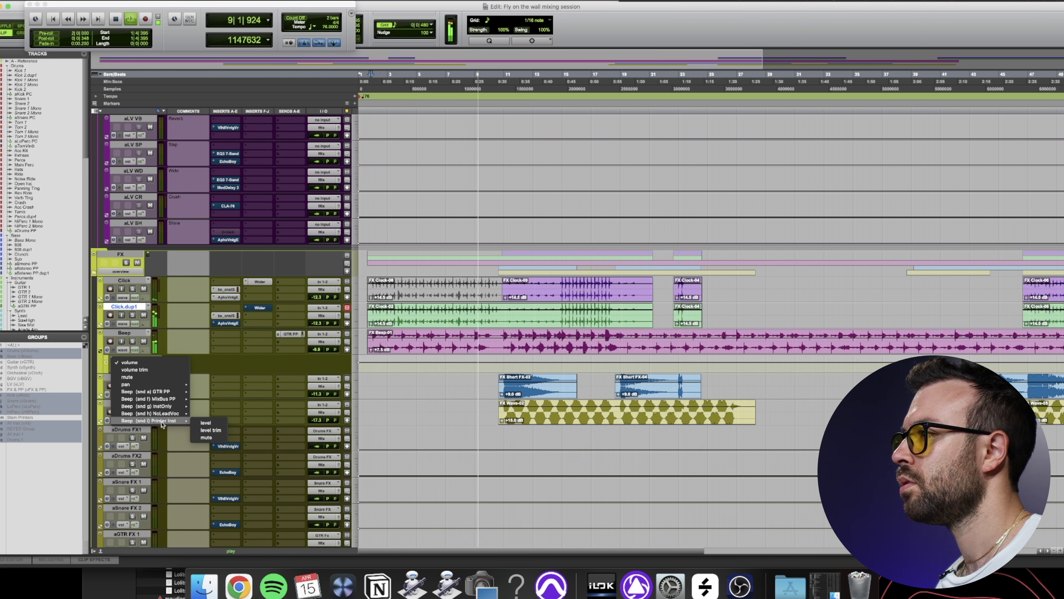
{"action": "left_click", "coordinate": [206, 393]}
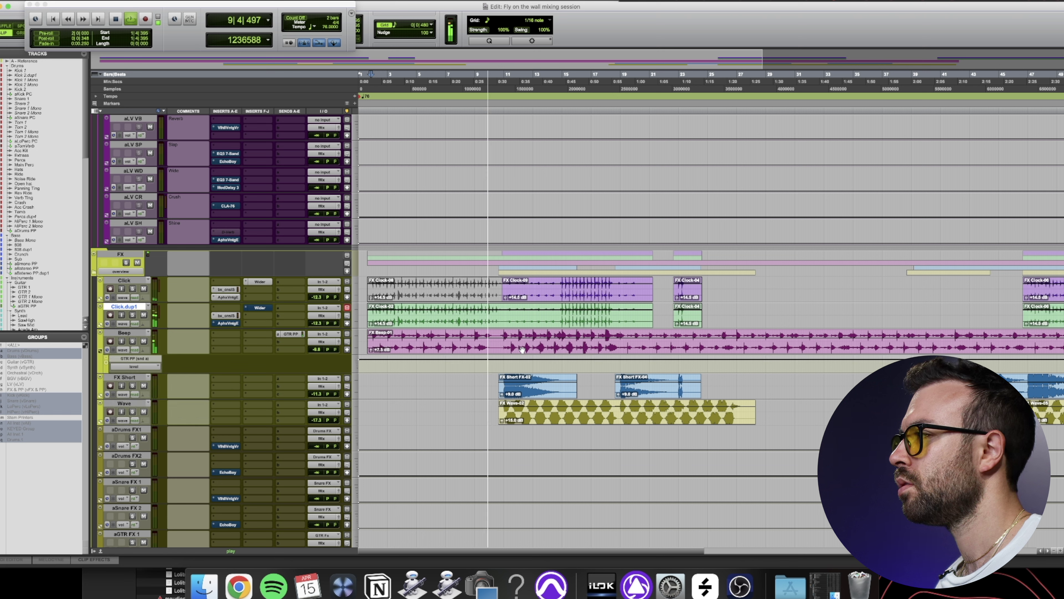
{"action": "left_click_drag", "start_coordinate": [493, 365], "coordinate": [404, 372]}
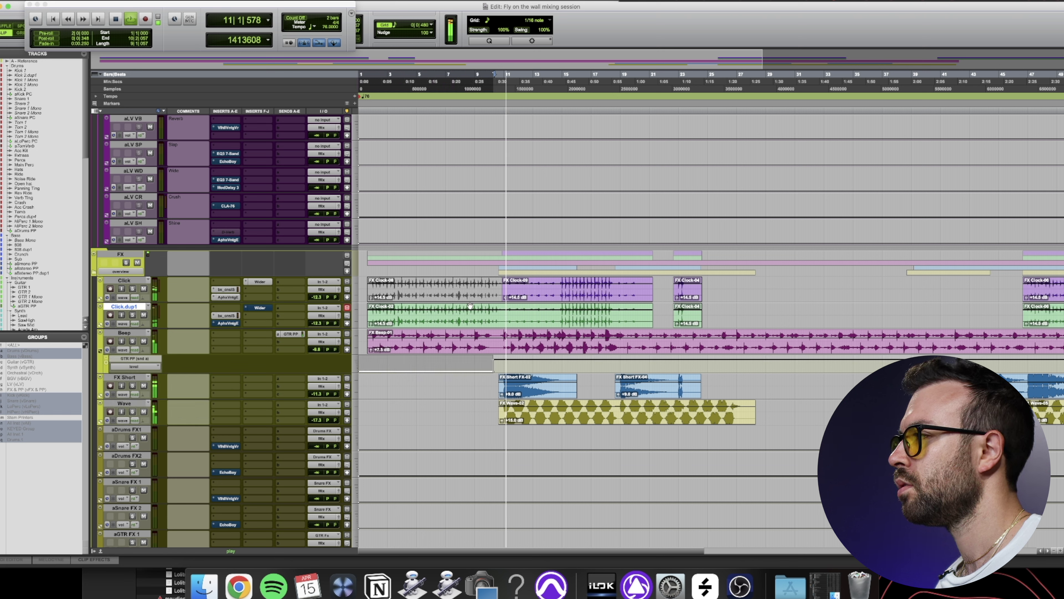
{"action": "left_click", "coordinate": [370, 77]}
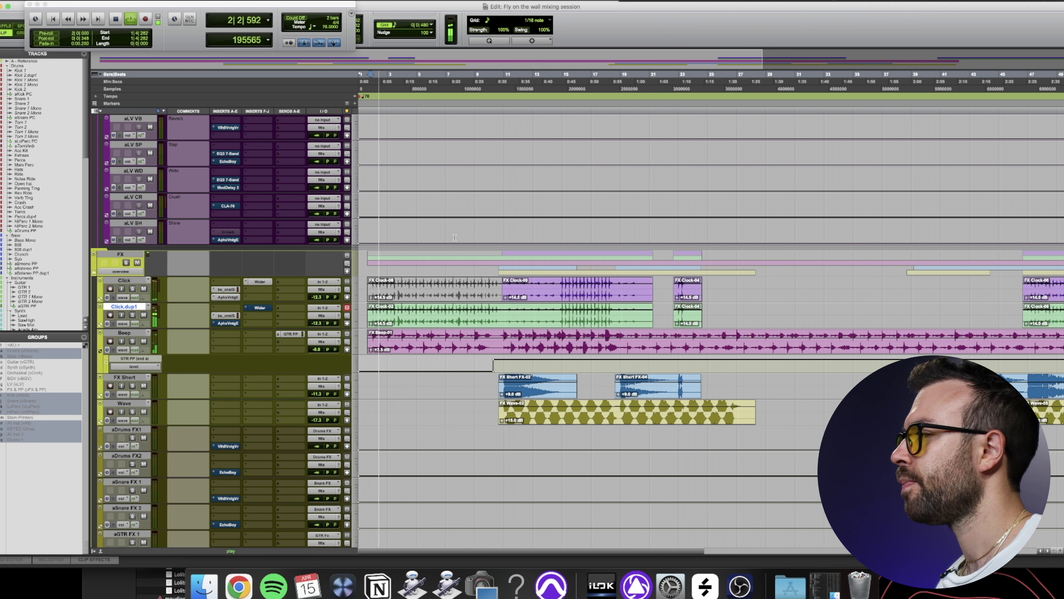
Go to the drum tracks and select from about 5|3 to 9|4 around the Acc Kit clip for looped playback
{"action": "scroll", "coordinate": [454, 237], "scroll_direction": "up", "scroll_amount": 5}
{"action": "scroll", "coordinate": [435, 268], "scroll_direction": "up", "scroll_amount": 5}
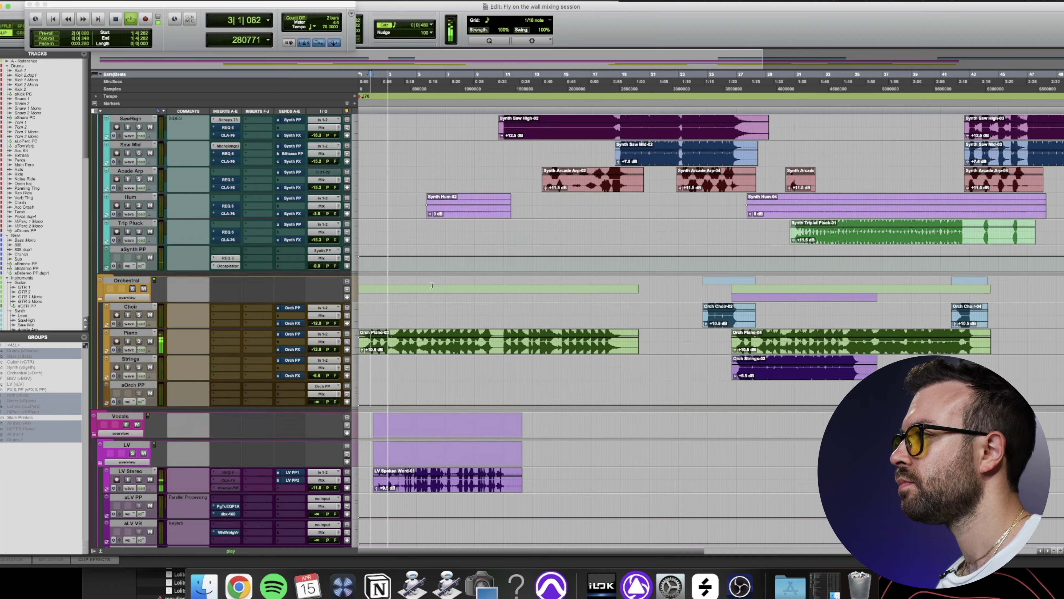
{"action": "scroll", "coordinate": [431, 283], "scroll_direction": "up", "scroll_amount": 10}
{"action": "scroll", "coordinate": [503, 289], "scroll_direction": "up", "scroll_amount": 15}
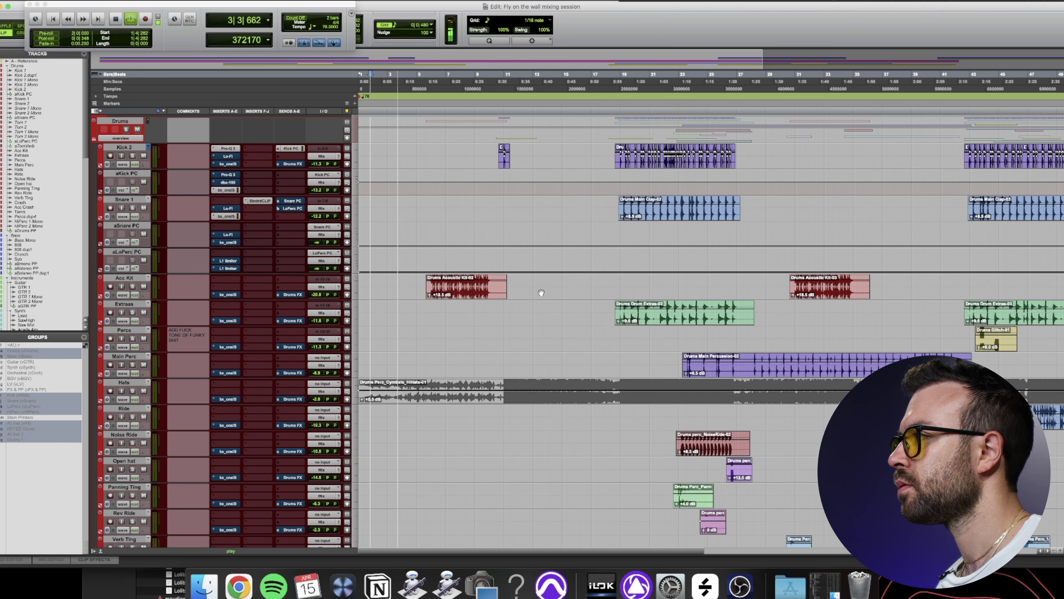
{"action": "key", "text": "super+bracketright"}
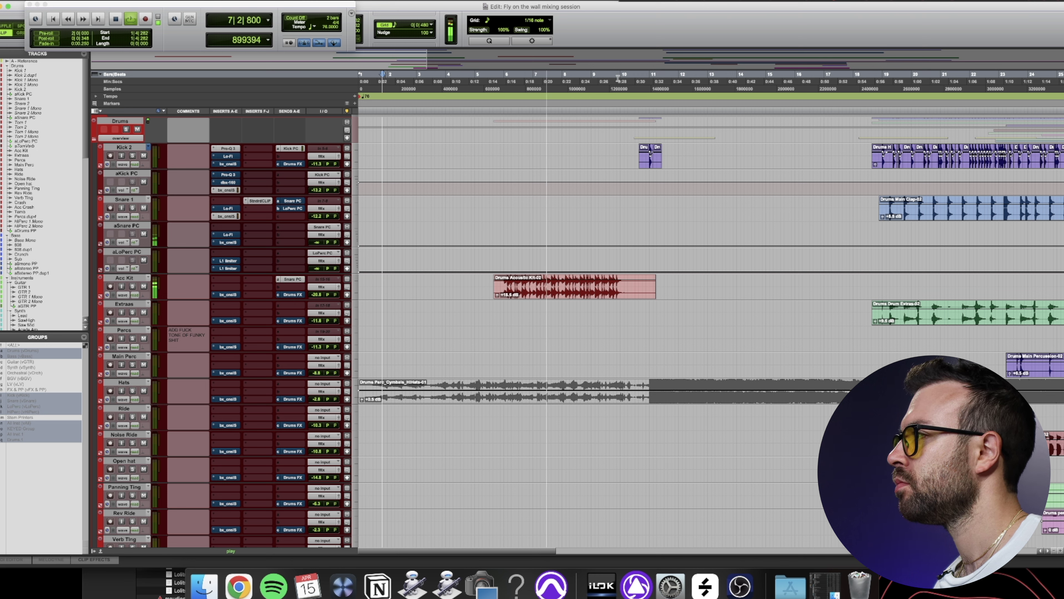
{"action": "left_click_drag", "start_coordinate": [619, 103], "coordinate": [496, 103]}
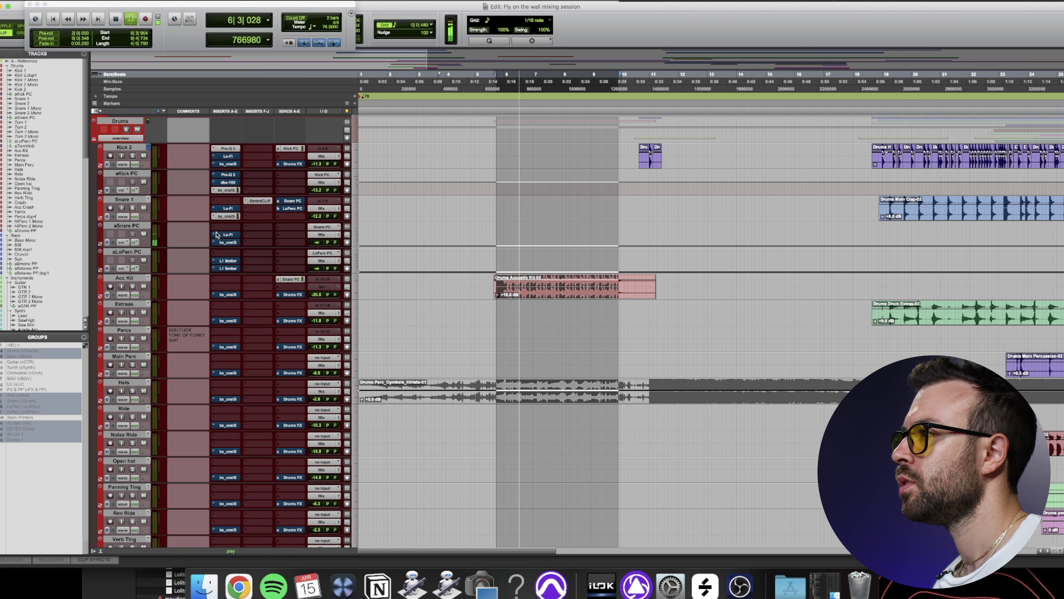
Enable the SSL 4000 E on the aSnare PC track, set the track's fader to 0 dB and shape its channel-strip settings
{"action": "left_click", "coordinate": [321, 243], "text": "alt"}
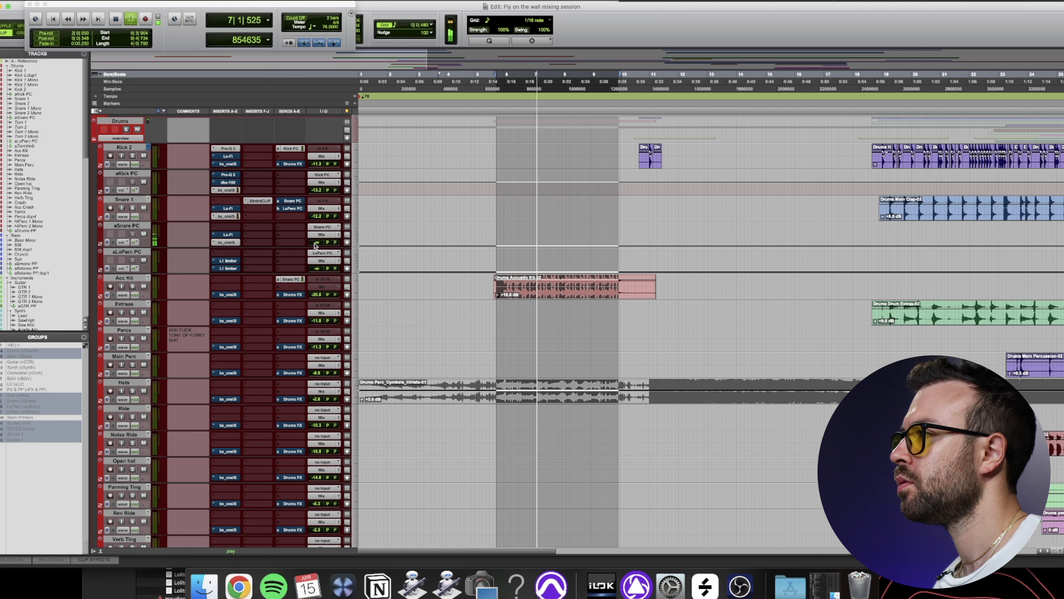
{"action": "left_click", "coordinate": [222, 246]}
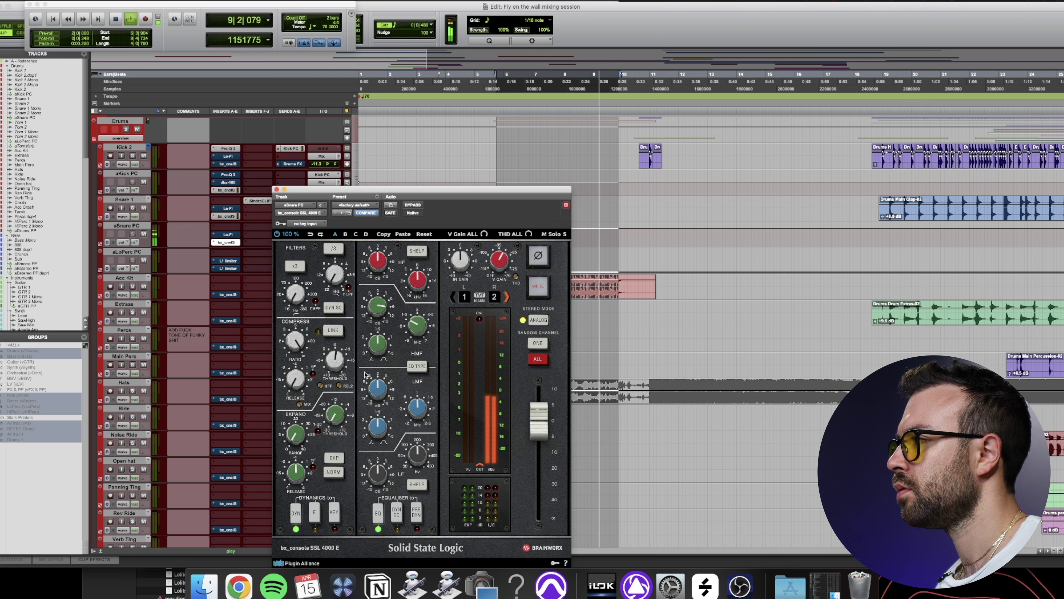
{"action": "left_click", "coordinate": [276, 189]}
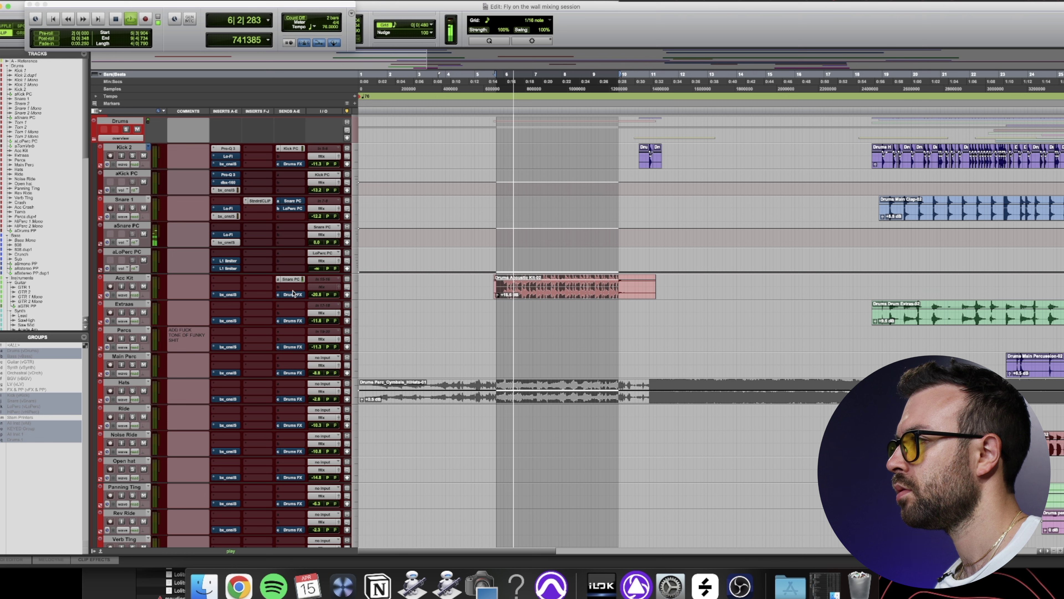
Lower the aSnare PC fader to blend the parallel compression under the looped Acc Kit
{"action": "left_click", "coordinate": [322, 288]}
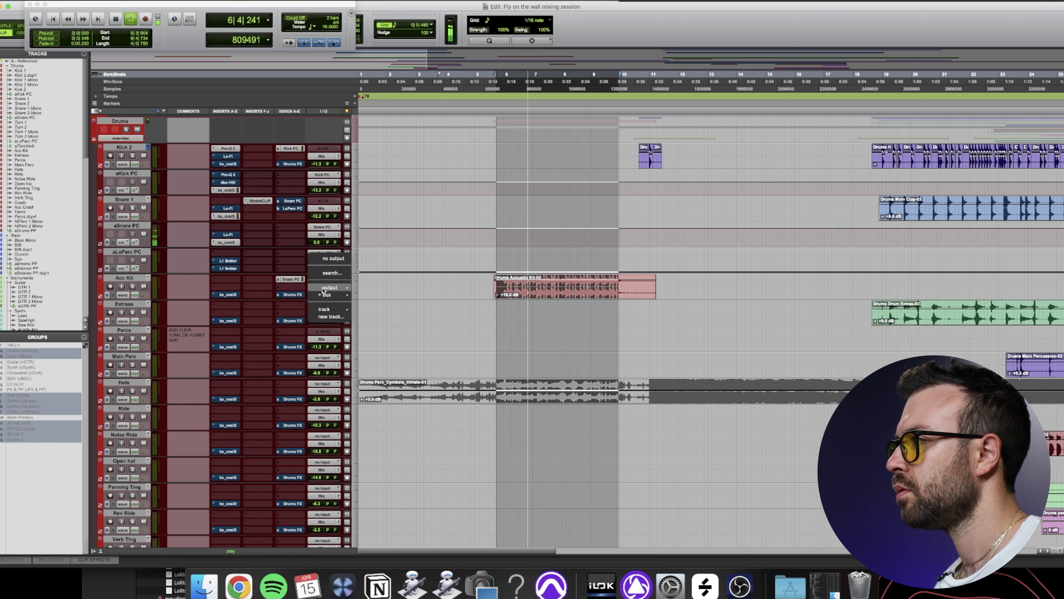
{"action": "left_click", "coordinate": [261, 290]}
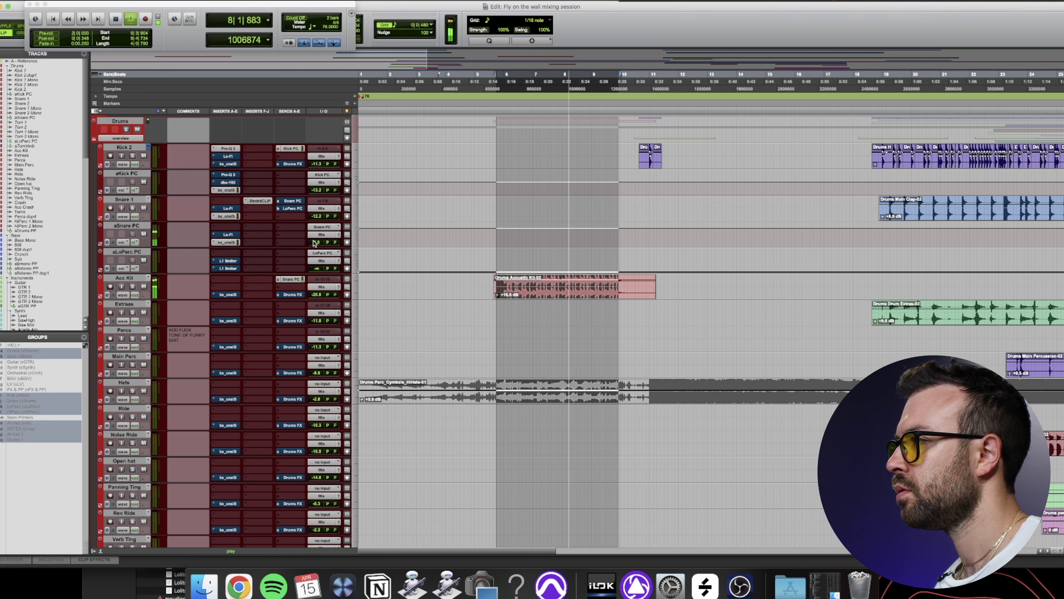
{"action": "left_click_drag", "start_coordinate": [311, 243], "coordinate": [313, 247]}
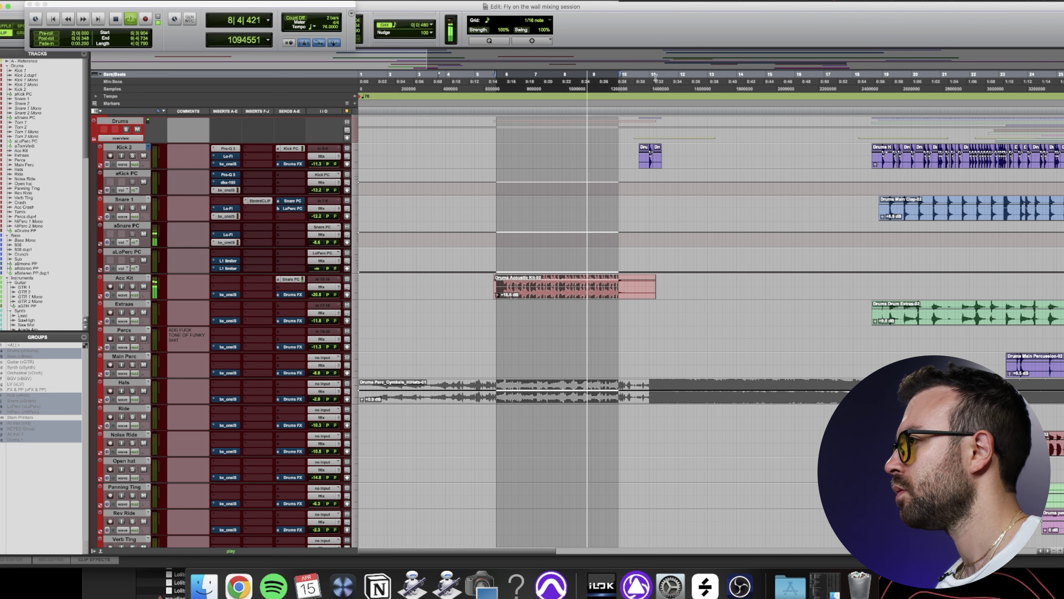
Play from about 7|4 and then from about bar 10 to check the transition with the FX tracks in view
{"action": "left_click", "coordinate": [557, 91]}
{"action": "scroll", "coordinate": [556, 281], "scroll_direction": "down", "scroll_amount": 15}
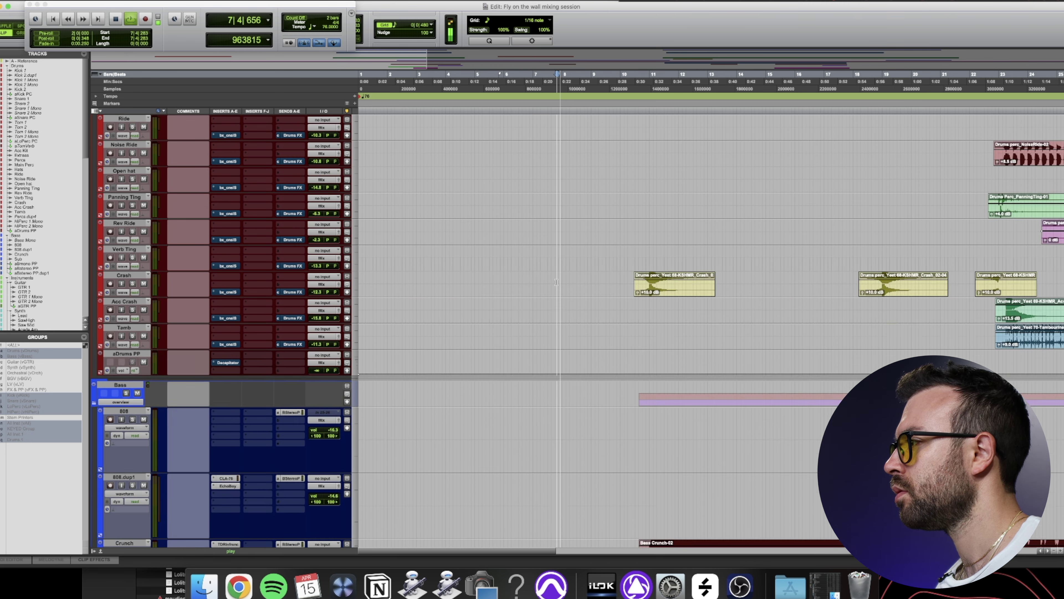
{"action": "scroll", "coordinate": [557, 282], "scroll_direction": "down", "scroll_amount": 15}
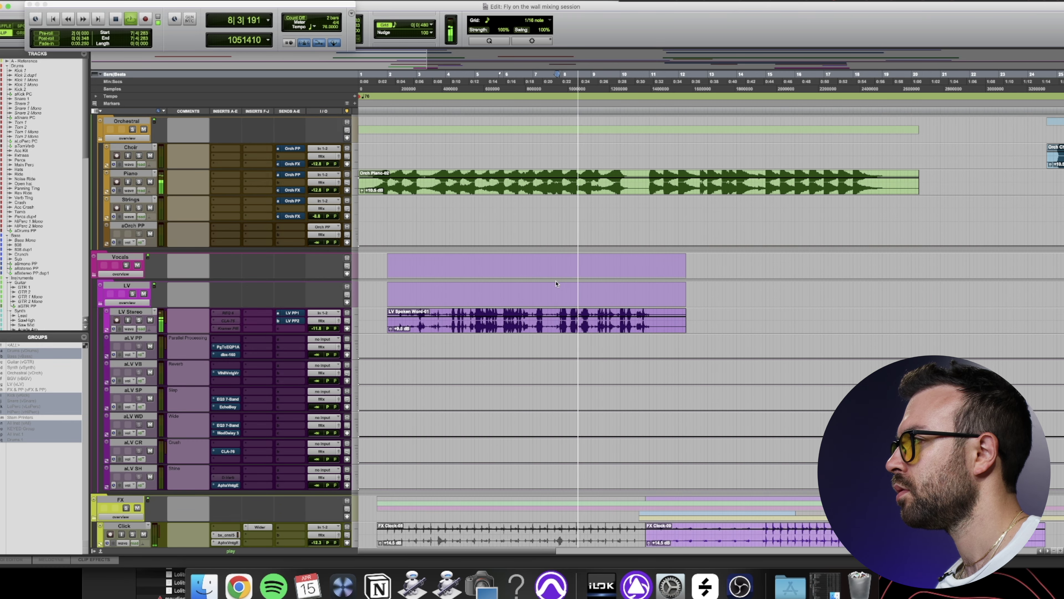
{"action": "scroll", "coordinate": [555, 280], "scroll_direction": "down", "scroll_amount": 6}
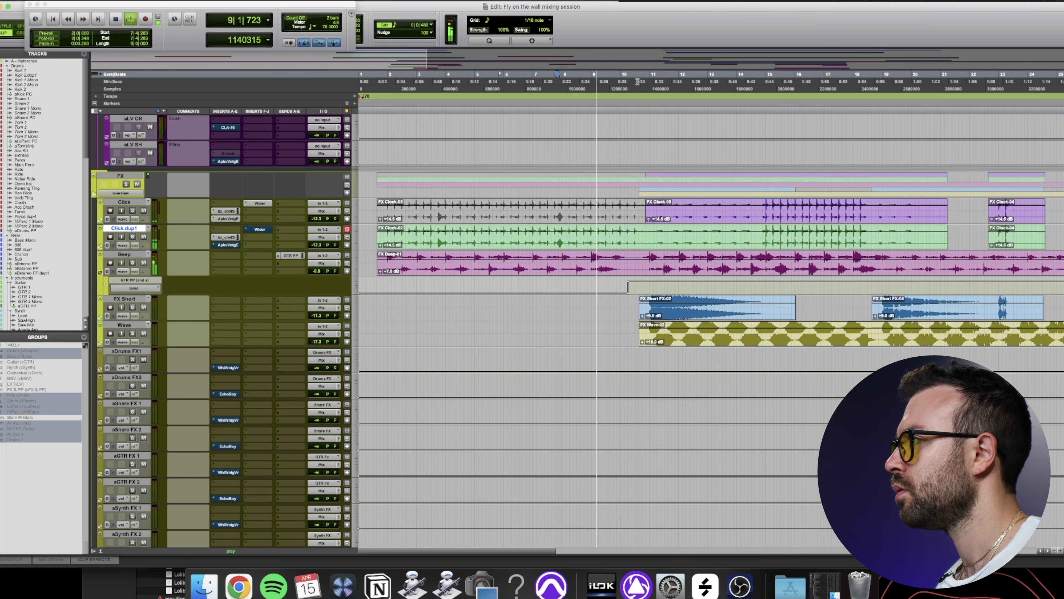
{"action": "left_click", "coordinate": [621, 78]}
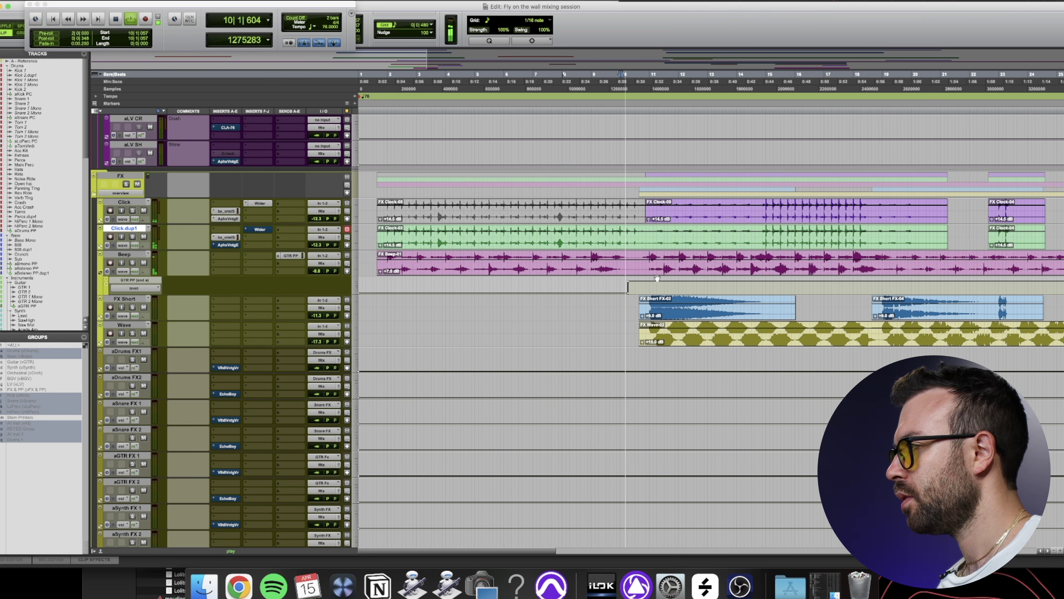
Suspend the track groups, then separate and mute the Click.dup1 clips from about 10|4 to 27|2
{"action": "key", "text": "r"}
{"action": "key", "text": "r"}
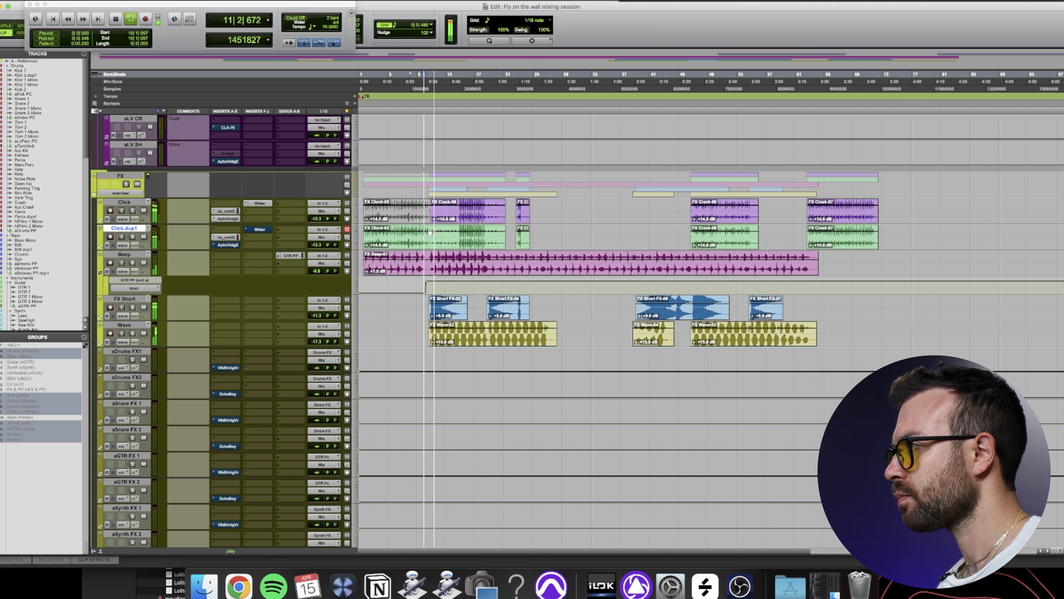
{"action": "left_click_drag", "start_coordinate": [431, 228], "coordinate": [484, 229]}
{"action": "key", "text": "super+shift+g"}
{"action": "left_click", "coordinate": [550, 230]}
{"action": "left_click_drag", "start_coordinate": [550, 229], "coordinate": [433, 246]}
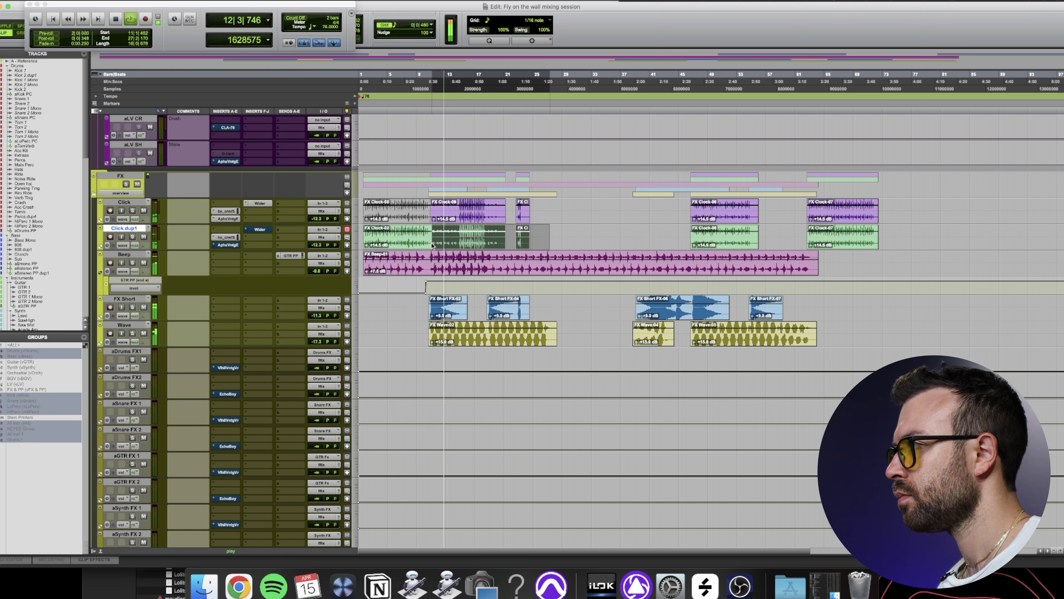
{"action": "key", "text": "super+e"}
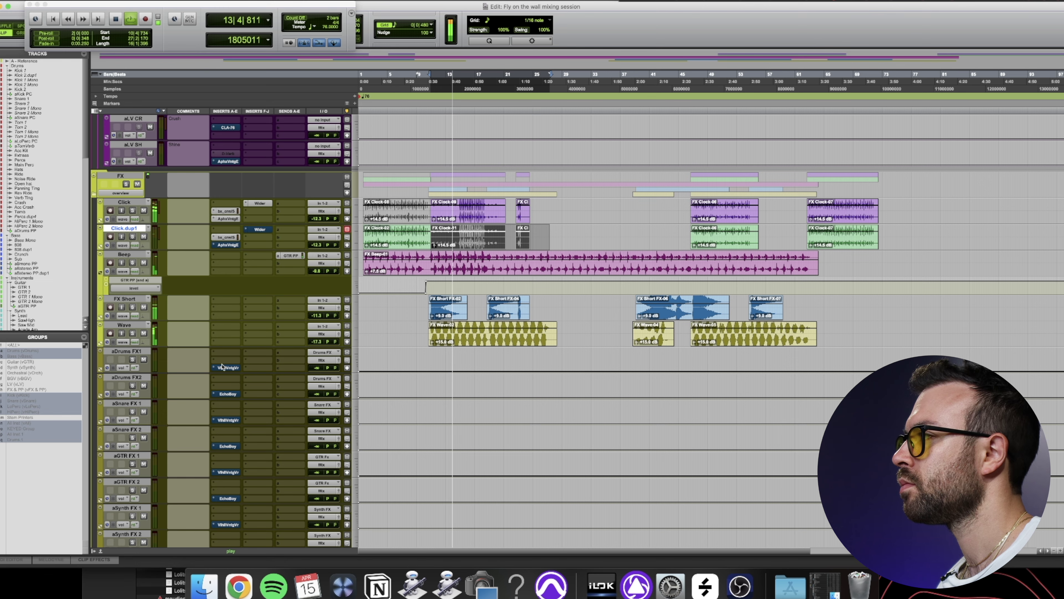
Solo the Acade Arp track, copy the Lead's SSL 4000 E insert onto it and enable its Synth PP send
{"action": "scroll", "coordinate": [411, 359], "scroll_direction": "down", "scroll_amount": 15}
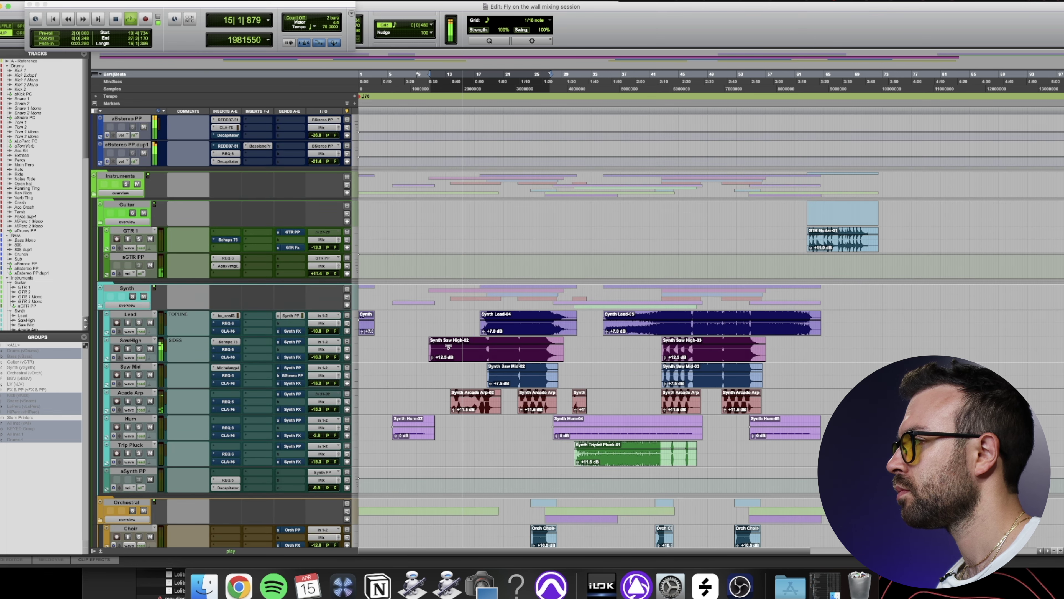
{"action": "key", "text": "super+bracketright"}
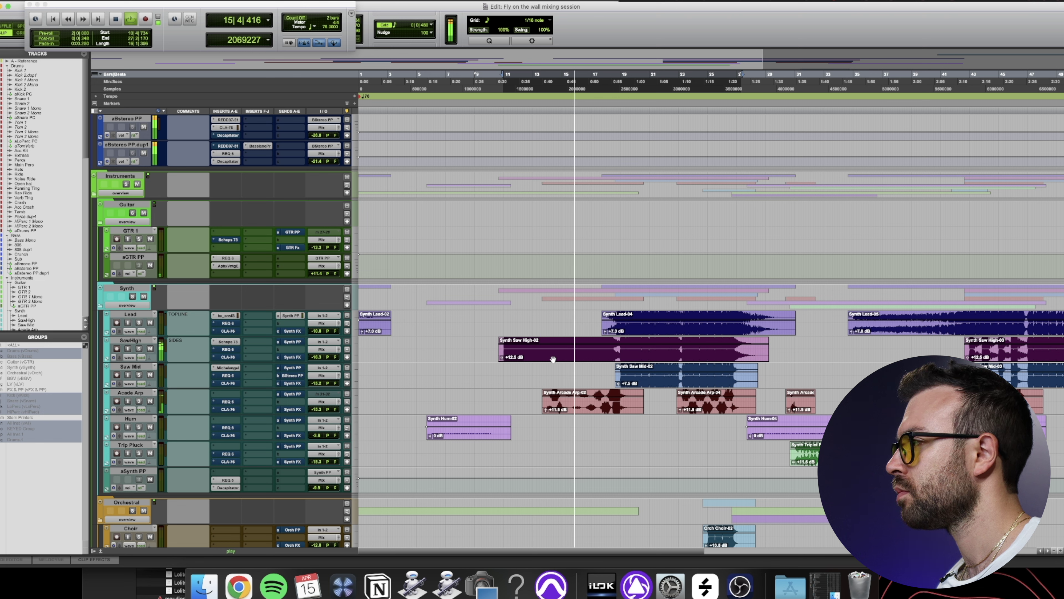
{"action": "left_click", "coordinate": [138, 400]}
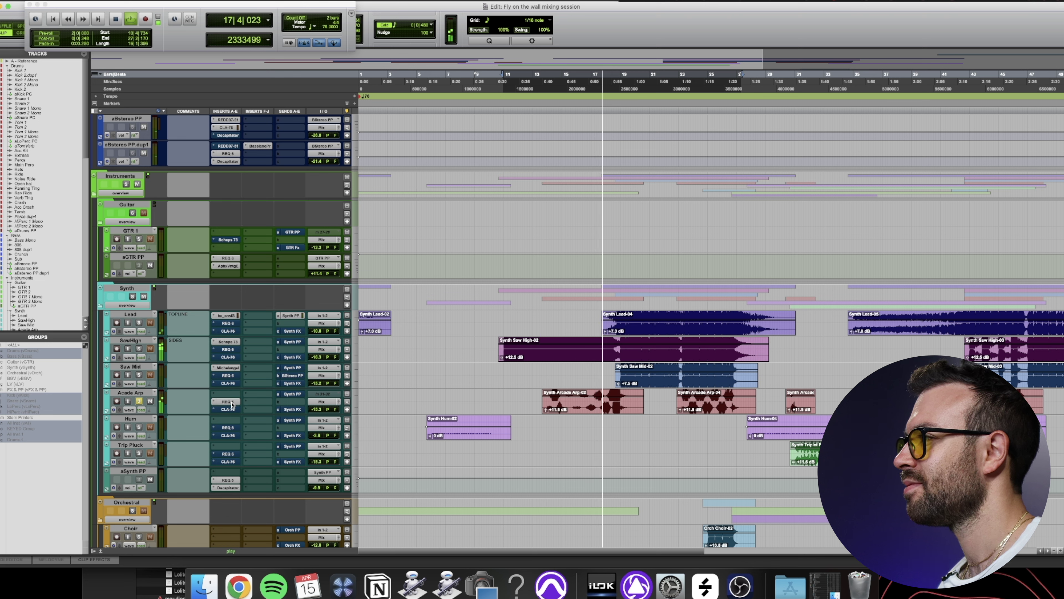
{"action": "left_click", "coordinate": [231, 402], "text": "super"}
{"action": "left_click_drag", "start_coordinate": [222, 316], "coordinate": [229, 396]}
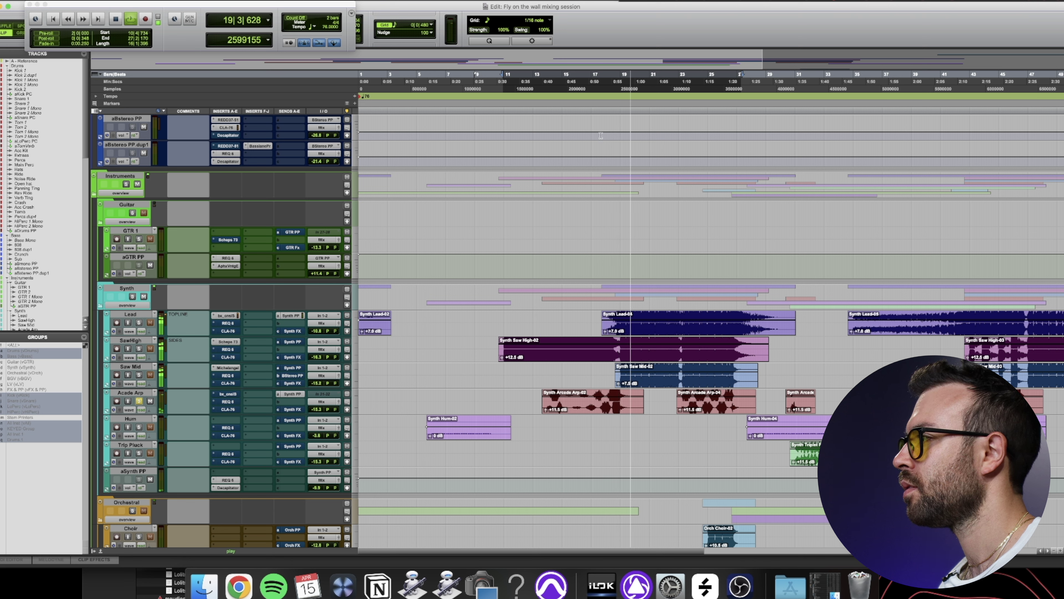
Replay from about bar 13, unsolo the Acade Arp and raise its fader to about -11 dB against the full mix
{"action": "left_click", "coordinate": [541, 84]}
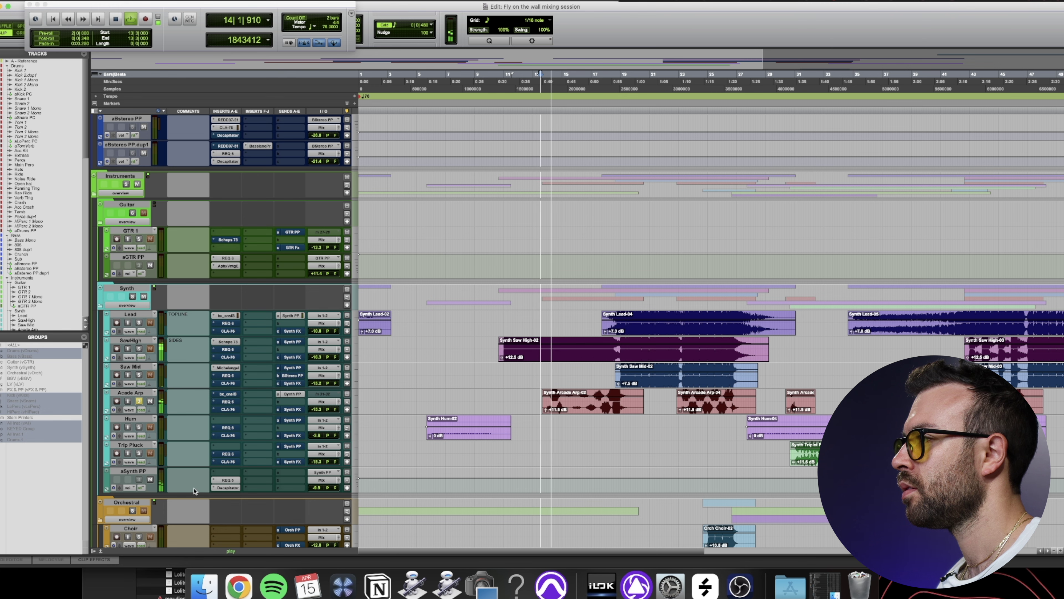
{"action": "left_click", "coordinate": [139, 427]}
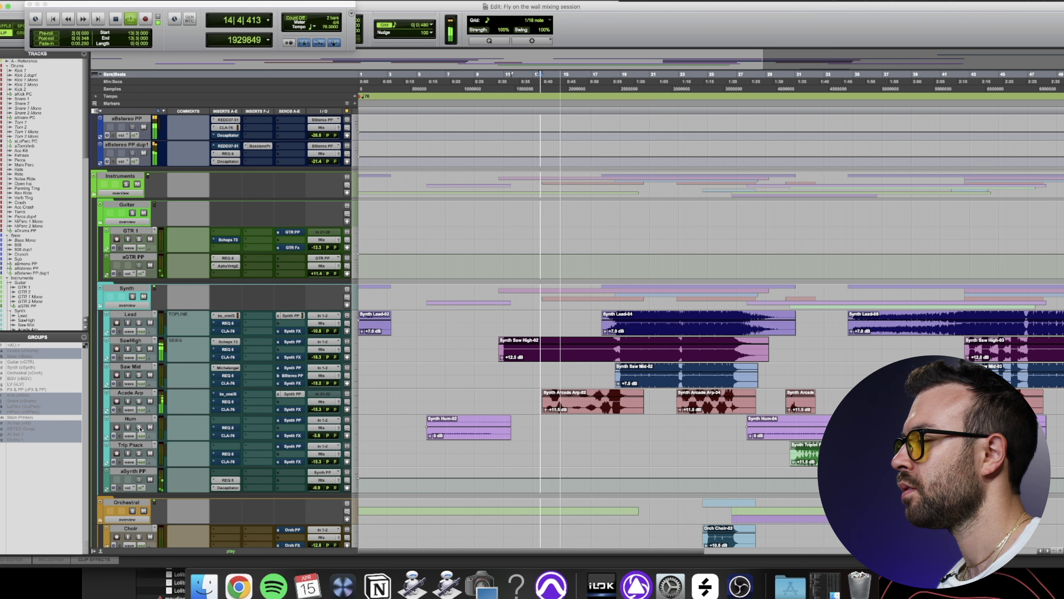
{"action": "scroll", "coordinate": [315, 414], "scroll_direction": "up", "scroll_amount": 15}
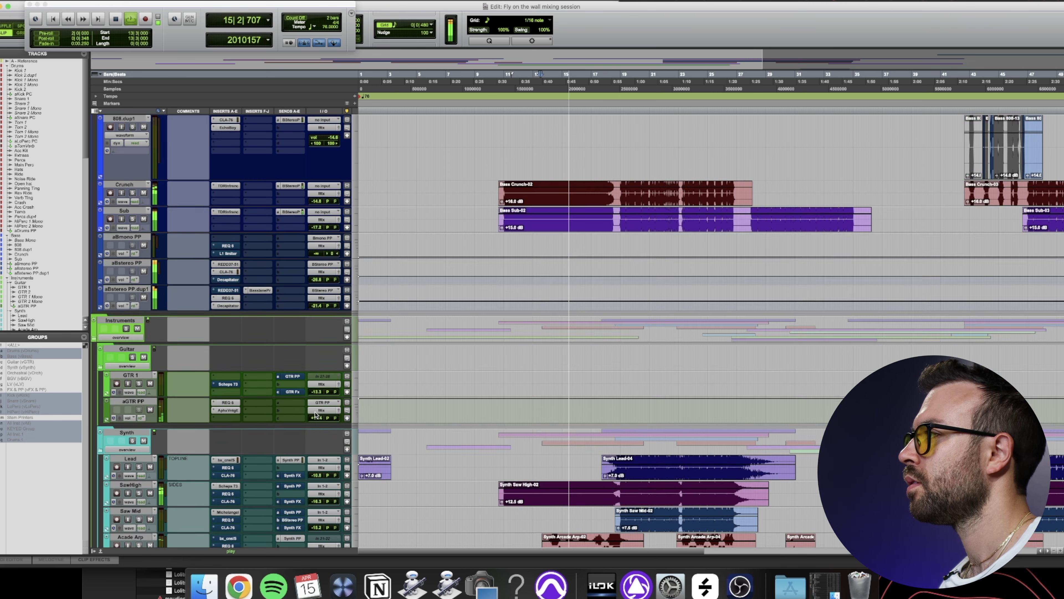
{"action": "scroll", "coordinate": [315, 414], "scroll_direction": "down", "scroll_amount": 20}
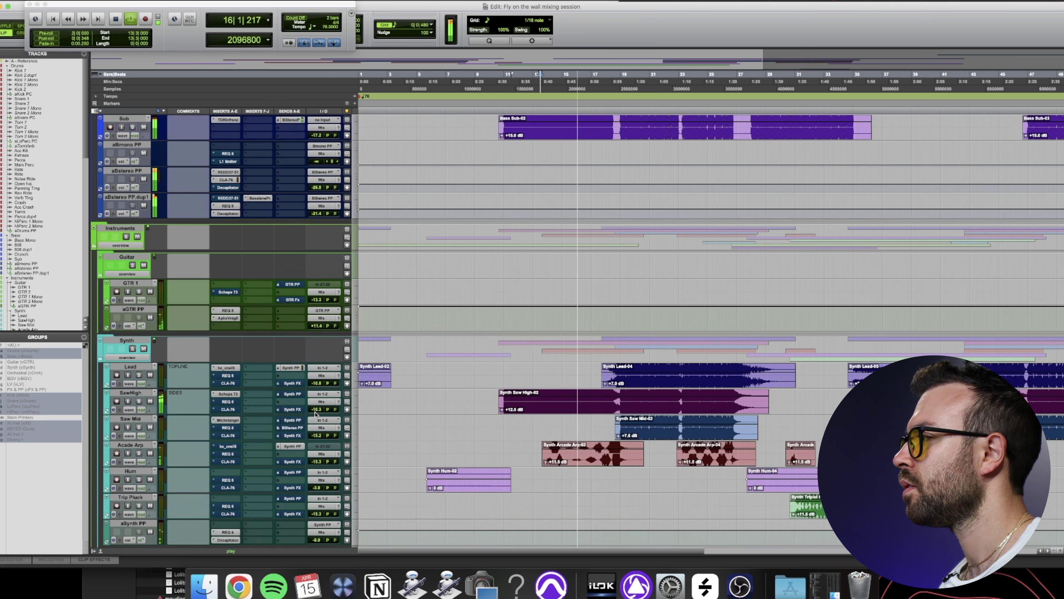
{"action": "scroll", "coordinate": [315, 414], "scroll_direction": "up", "scroll_amount": 2}
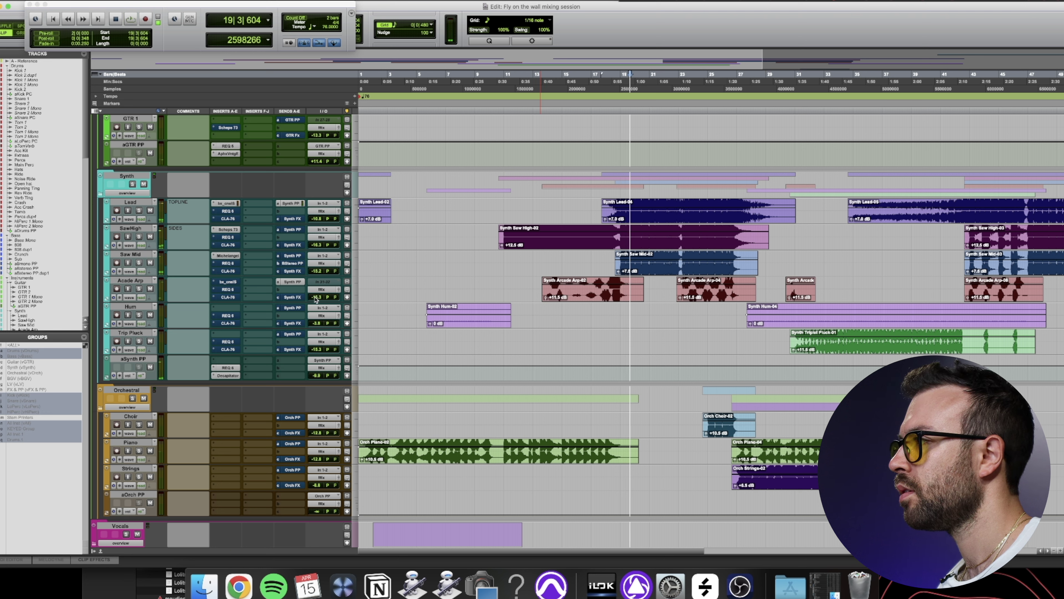
{"action": "left_click", "coordinate": [315, 299]}
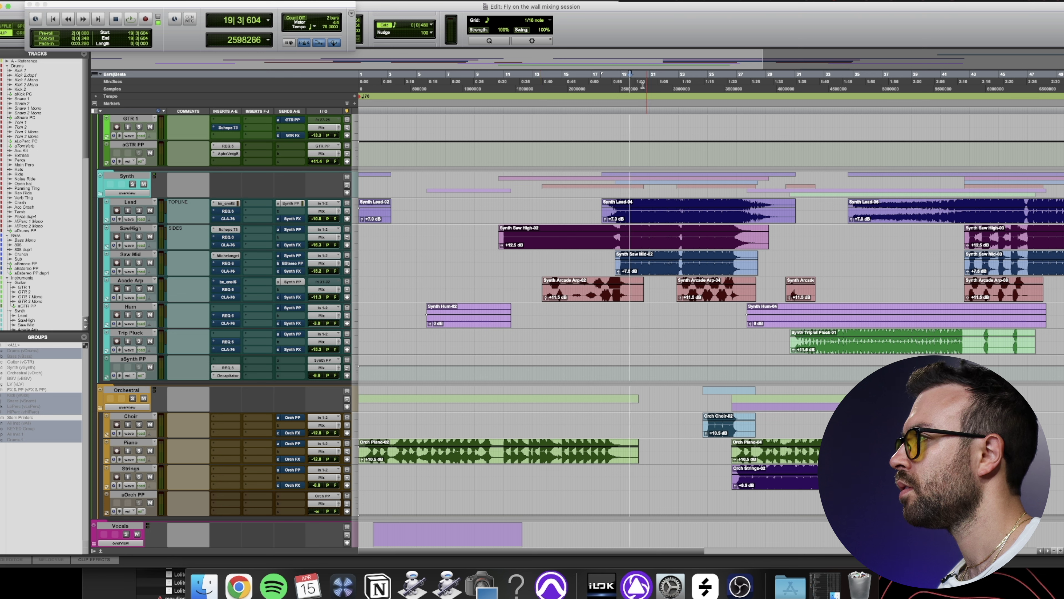
Listen to the full mix from about bar 17 and again from bar 23, following the synth and orchestral tracks
{"action": "key", "text": "space"}
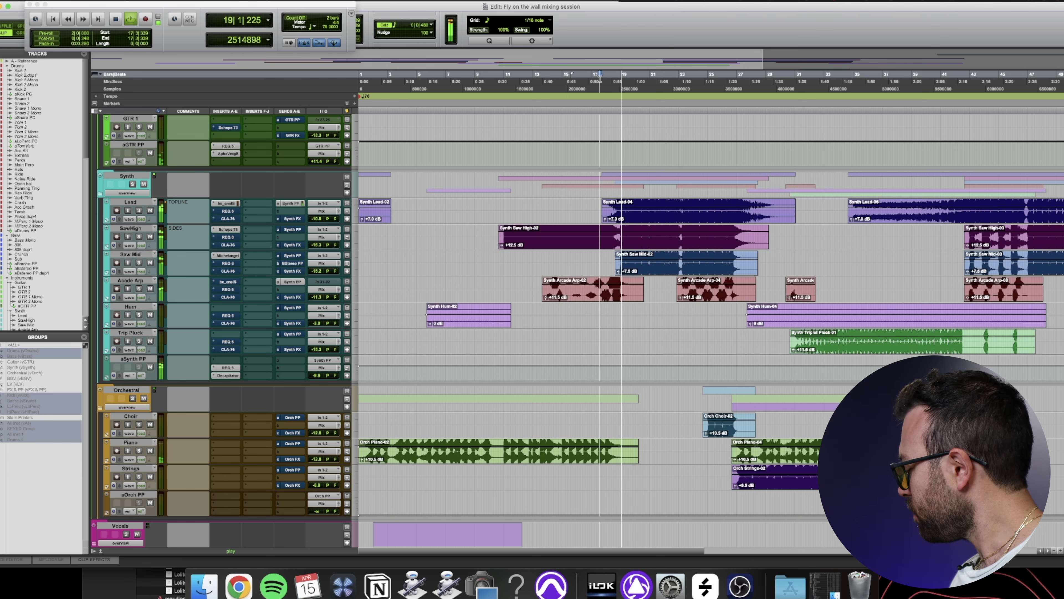
{"action": "scroll", "coordinate": [664, 114], "scroll_direction": "up", "scroll_amount": 4}
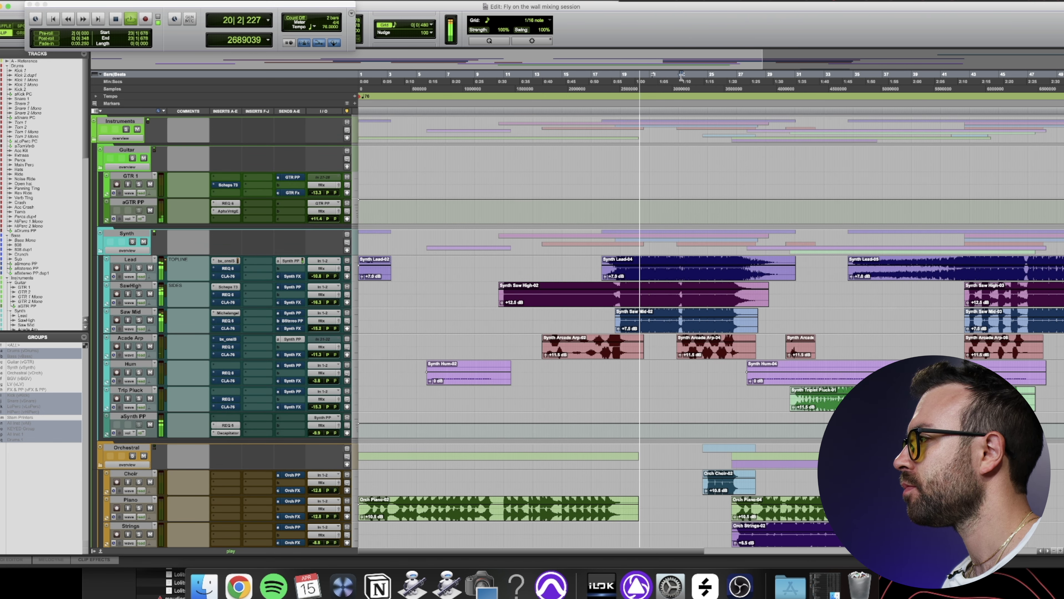
{"action": "left_click", "coordinate": [682, 79]}
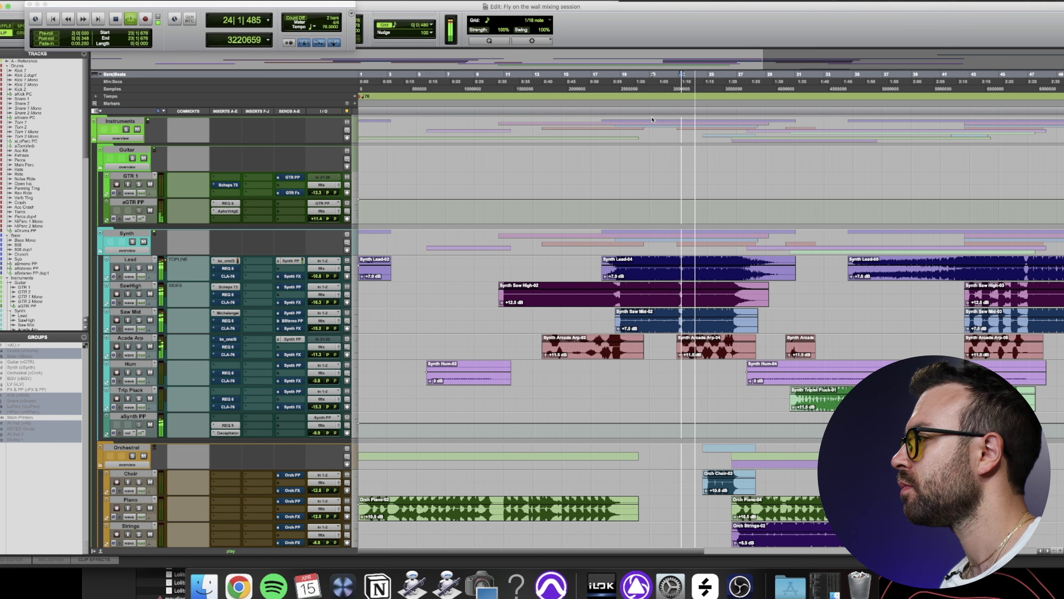
{"action": "scroll", "coordinate": [658, 123], "scroll_direction": "down", "scroll_amount": 4}
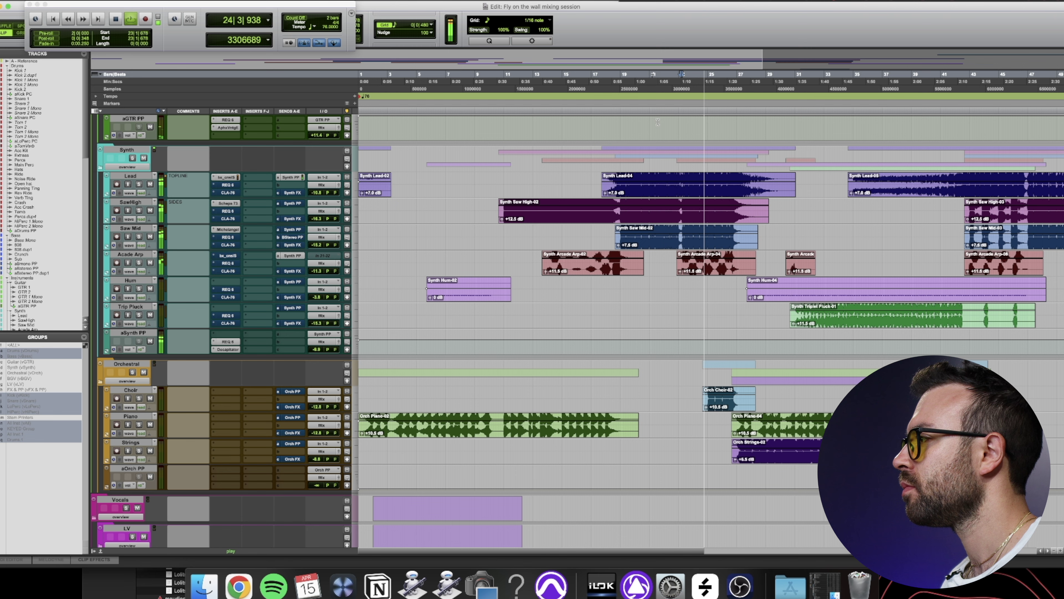
{"action": "scroll", "coordinate": [658, 123], "scroll_direction": "right", "scroll_amount": 5}
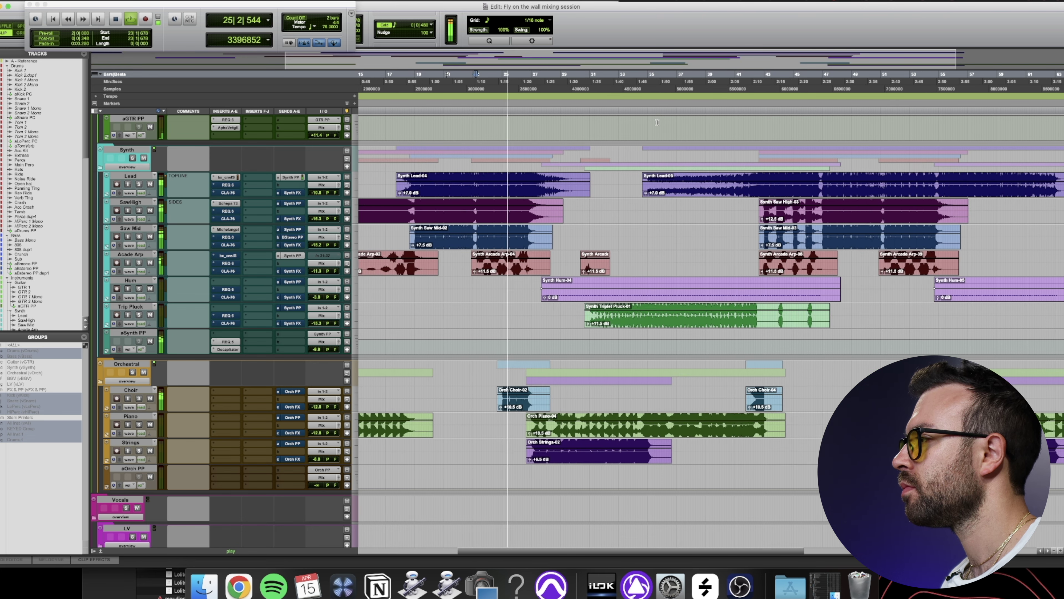
Return to the start of the song and play the intro with the synth and orchestral tracks in view
{"action": "key", "text": "r"}
{"action": "key", "text": "r"}
{"action": "key", "text": "Return"}
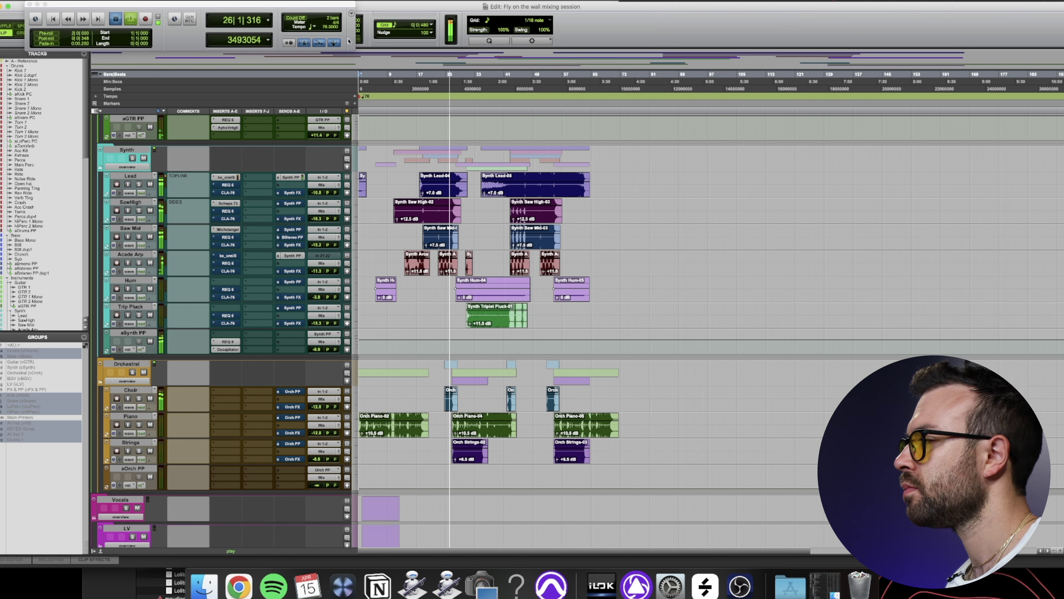
{"action": "key", "text": "space"}
{"action": "scroll", "coordinate": [344, 536], "scroll_direction": "up", "scroll_amount": 5}
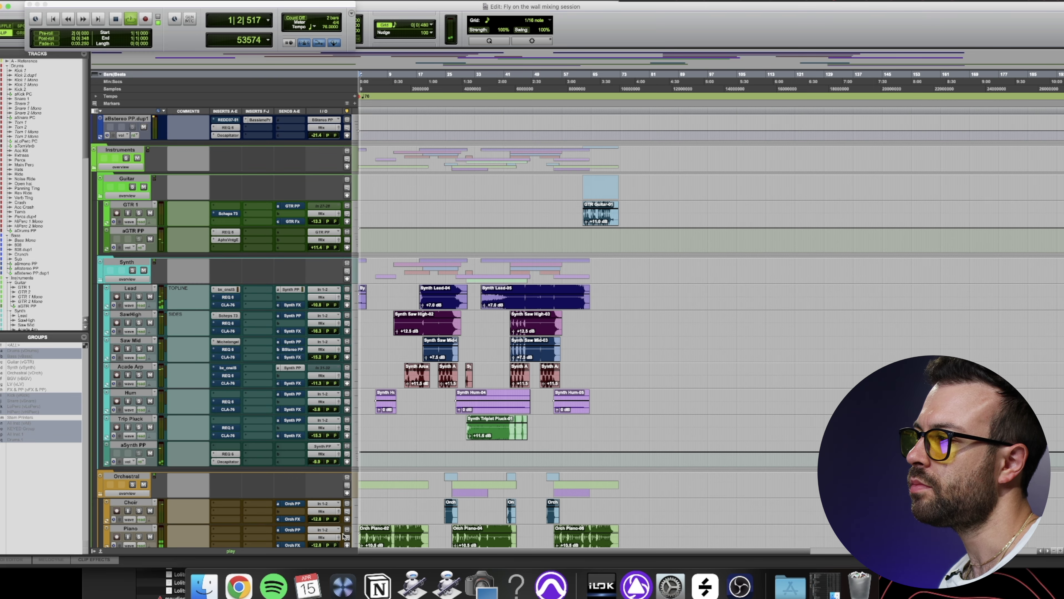
{"action": "scroll", "coordinate": [343, 536], "scroll_direction": "down", "scroll_amount": 3}
{"action": "key", "text": "t"}
{"action": "key", "text": "t"}
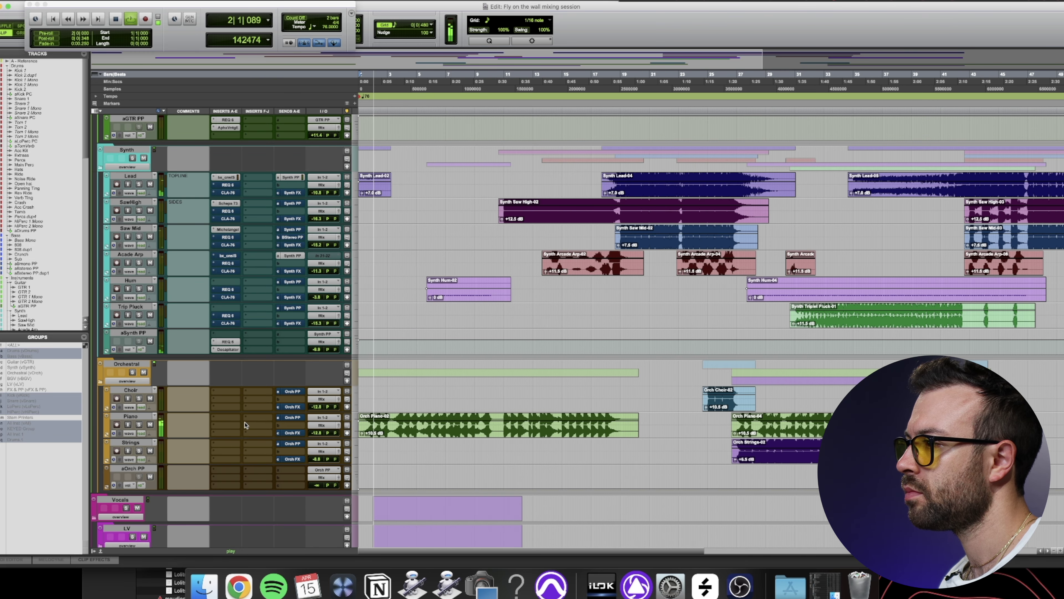
Solo the Piano, play it from about bar 11, and copy the Lead's SSL 4000 E insert onto it and open it
{"action": "left_click", "coordinate": [139, 424]}
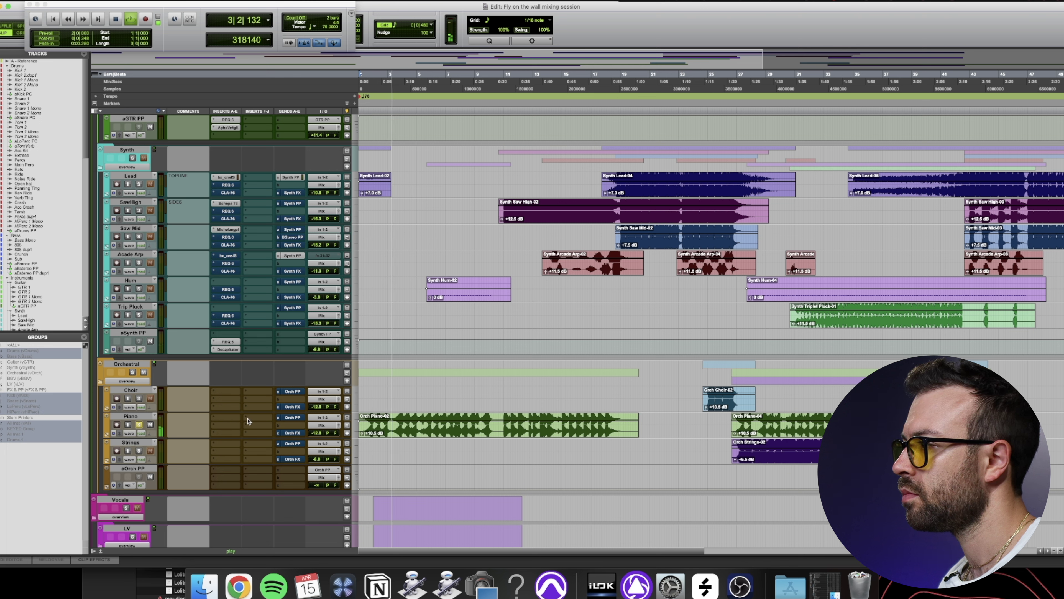
{"action": "left_click", "coordinate": [505, 81]}
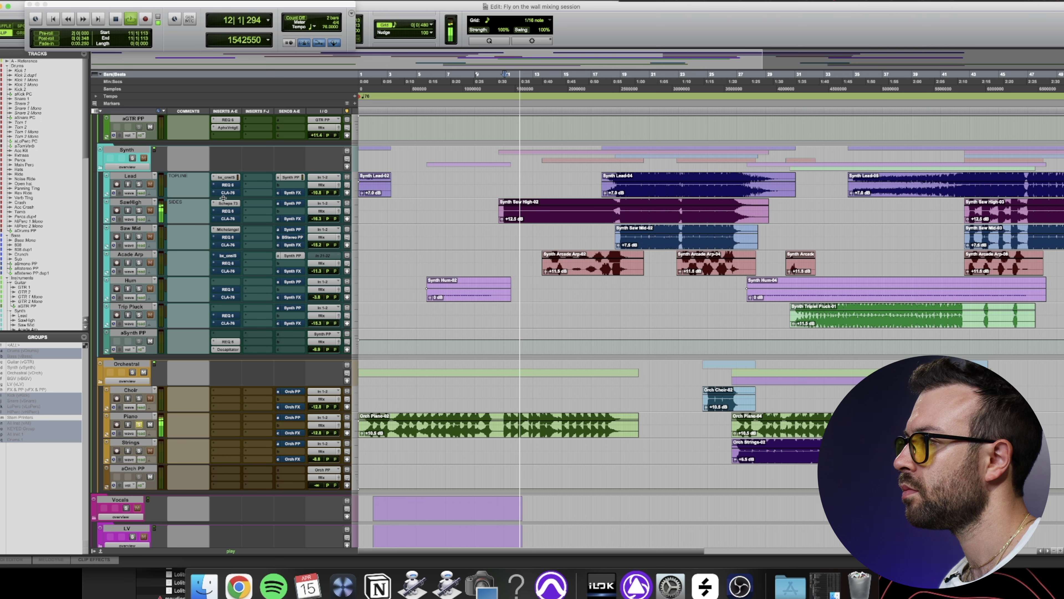
{"action": "left_click_drag", "start_coordinate": [226, 176], "coordinate": [231, 426]}
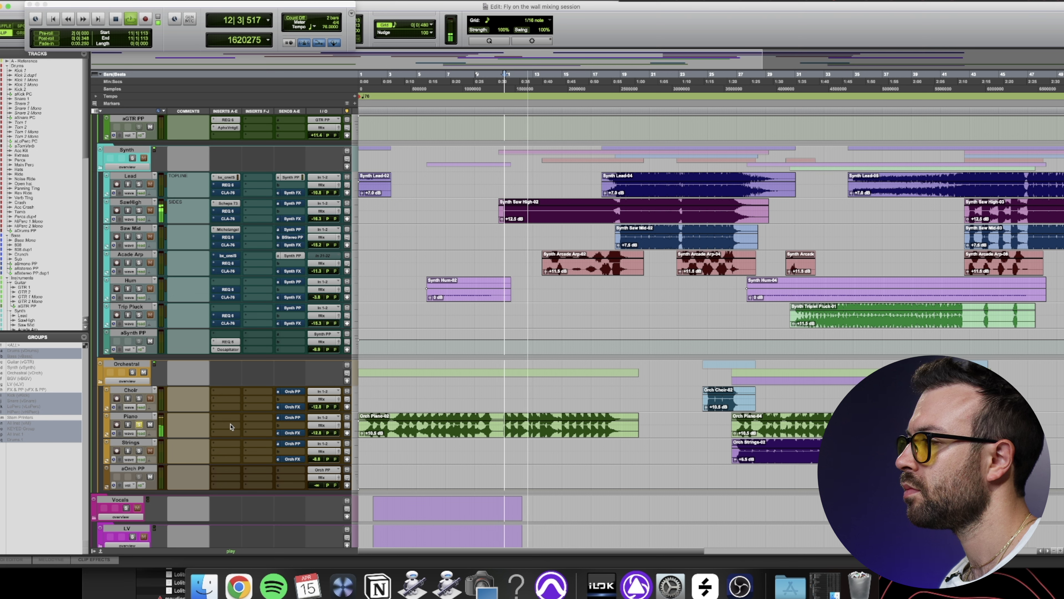
{"action": "left_click", "coordinate": [231, 426]}
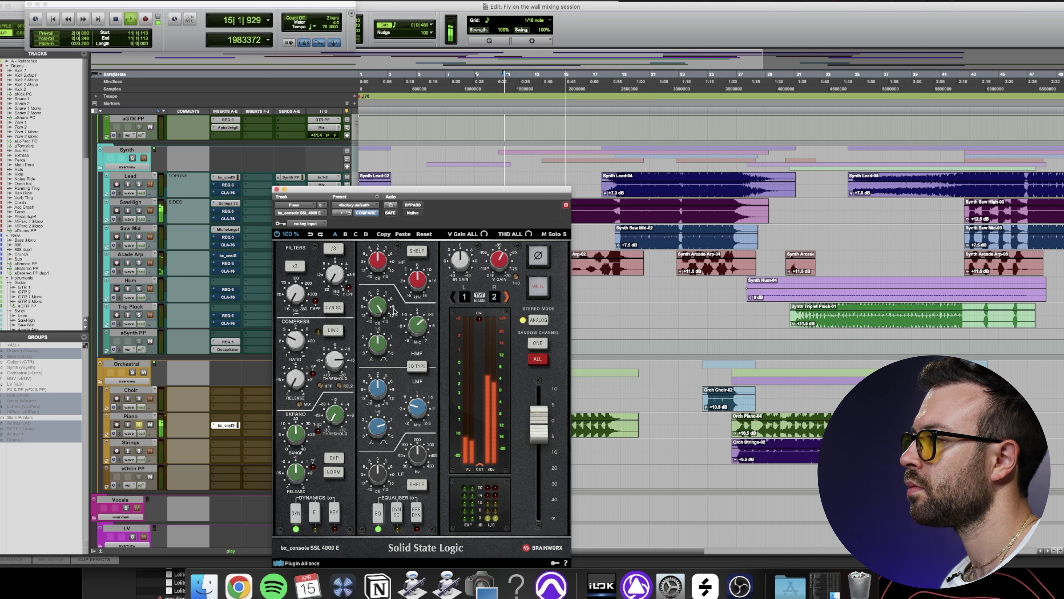
Adjust the HMF and LMF bands on the Piano's SSL 4000 E and replay from about bar 13, closing the plugin
{"action": "left_click_drag", "start_coordinate": [376, 338], "coordinate": [377, 329]}
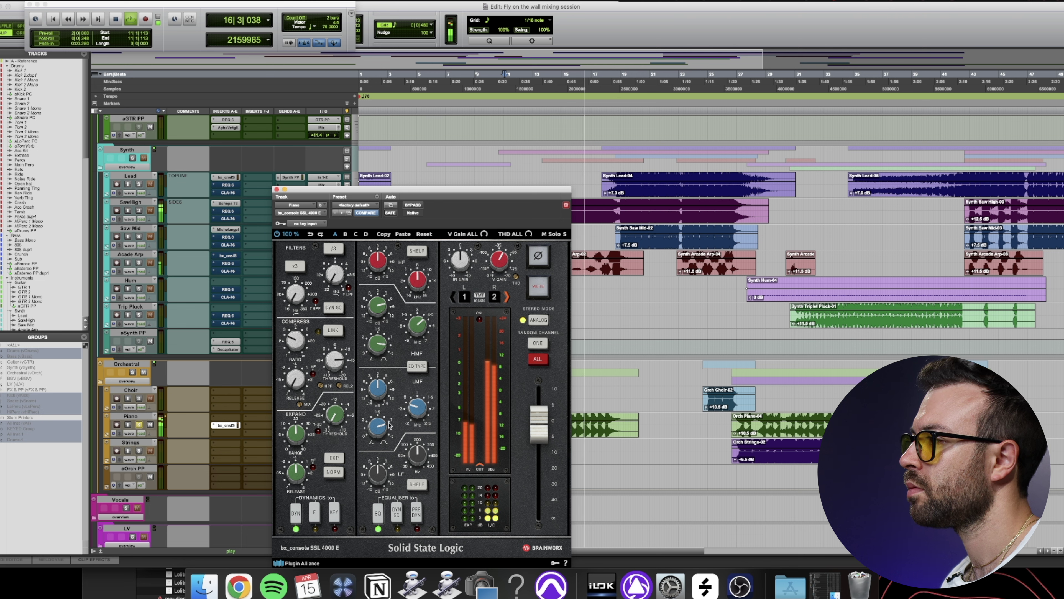
{"action": "left_click_drag", "start_coordinate": [379, 390], "coordinate": [411, 418]}
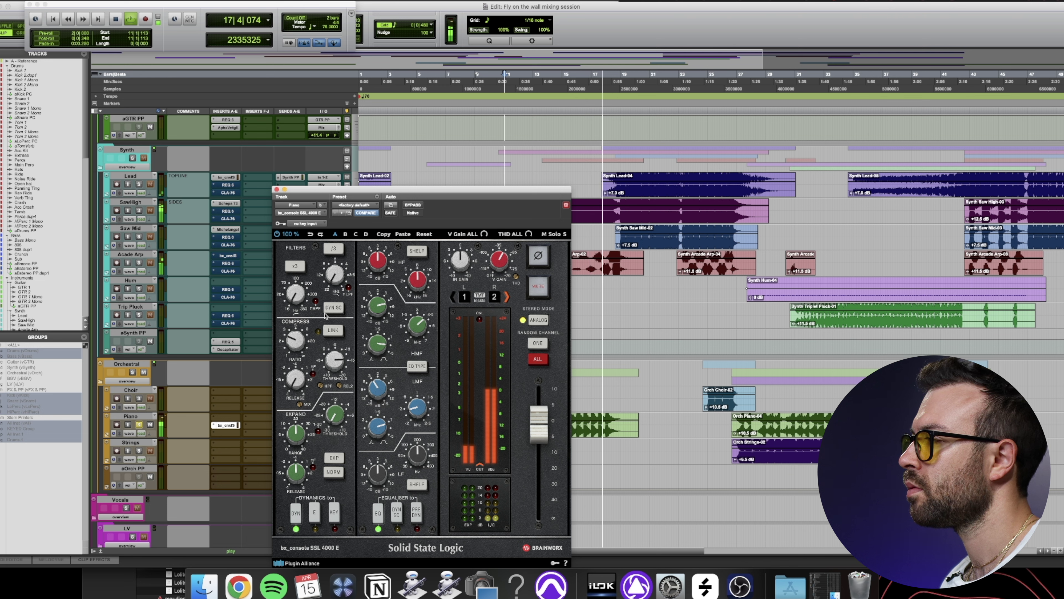
{"action": "left_click", "coordinate": [531, 104]}
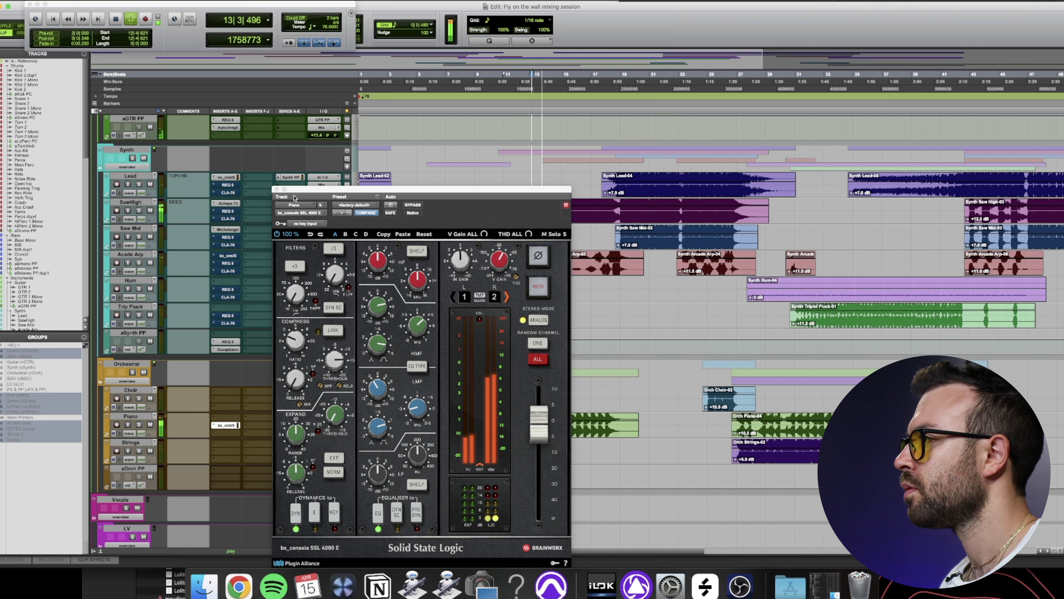
{"action": "left_click", "coordinate": [276, 189]}
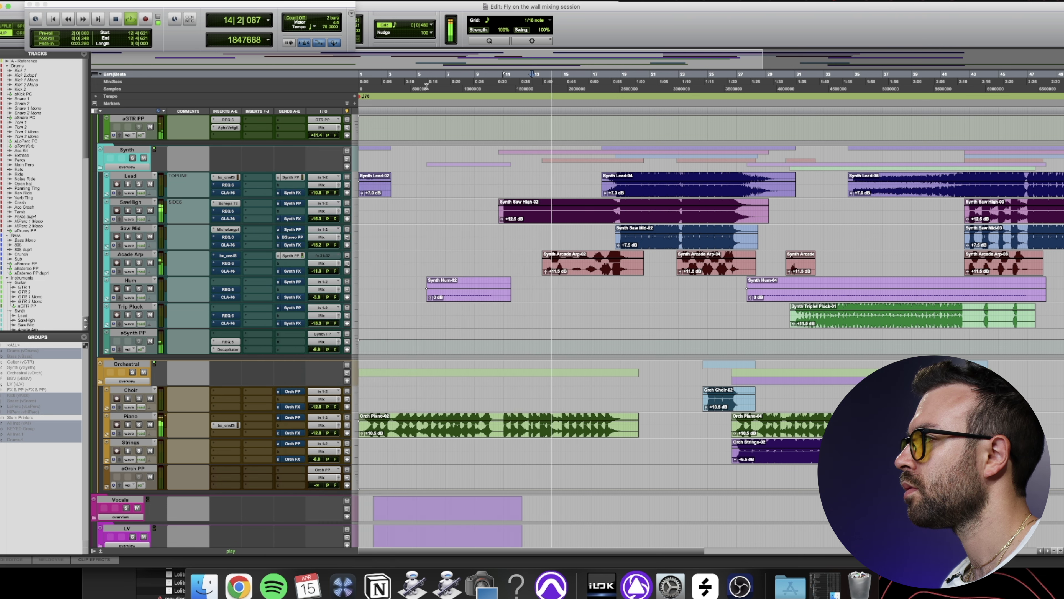
Listen from about bar 3 and again from about bar 36 with the synth and orchestral tracks in view
{"action": "left_click", "coordinate": [396, 85]}
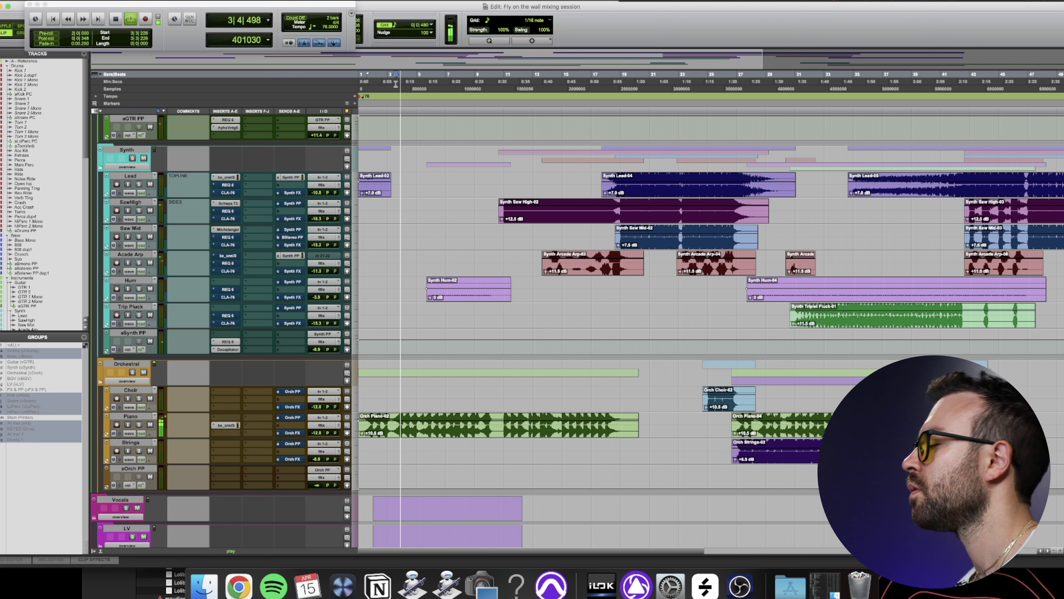
{"action": "scroll", "coordinate": [669, 390], "scroll_direction": "down", "scroll_amount": 3}
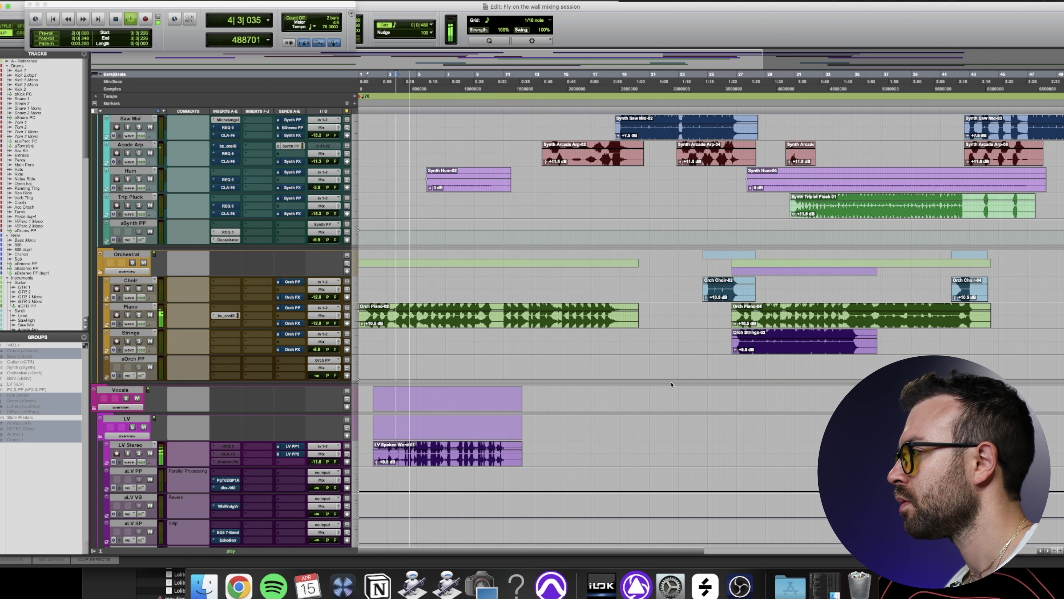
{"action": "key", "text": "super+bracketleft"}
{"action": "scroll", "coordinate": [691, 398], "scroll_direction": "up", "scroll_amount": 3}
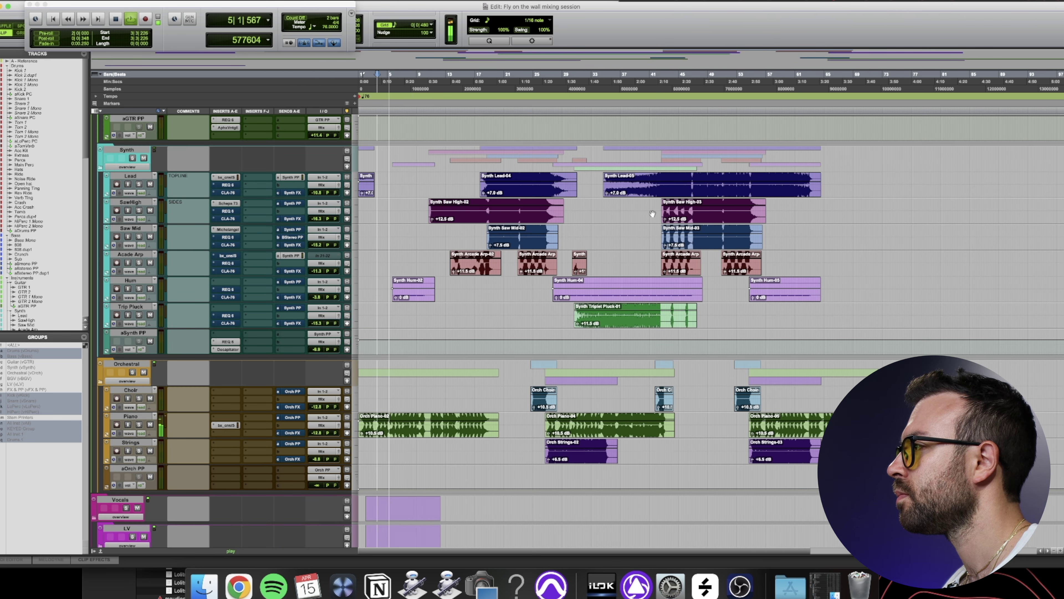
{"action": "key", "text": "space"}
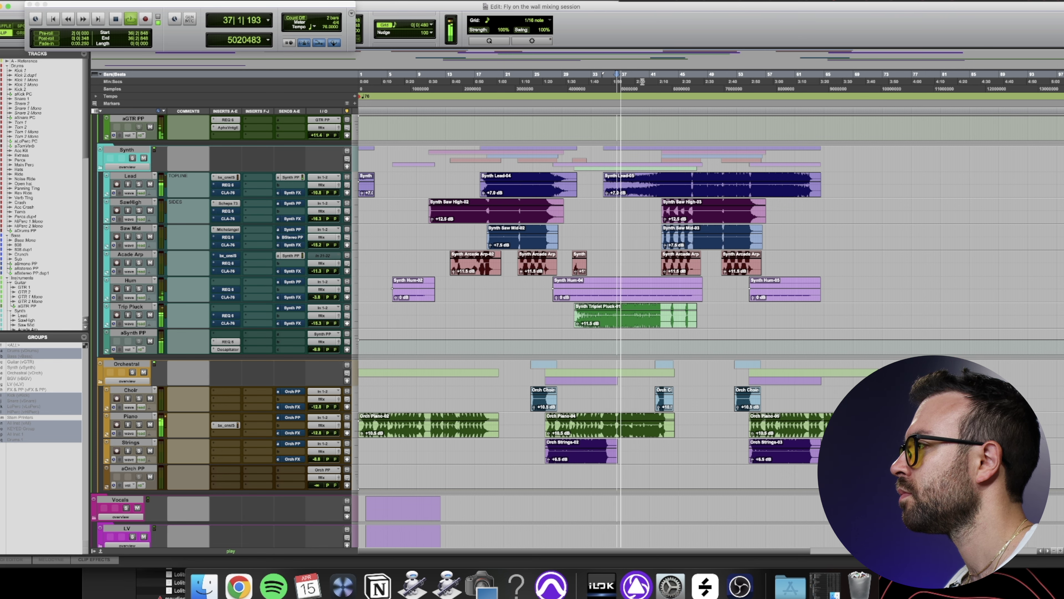
Play from about bar 40 with the drum tracks in view and solo the Percs track around bar 44
{"action": "scroll", "coordinate": [661, 134], "scroll_direction": "up", "scroll_amount": 10}
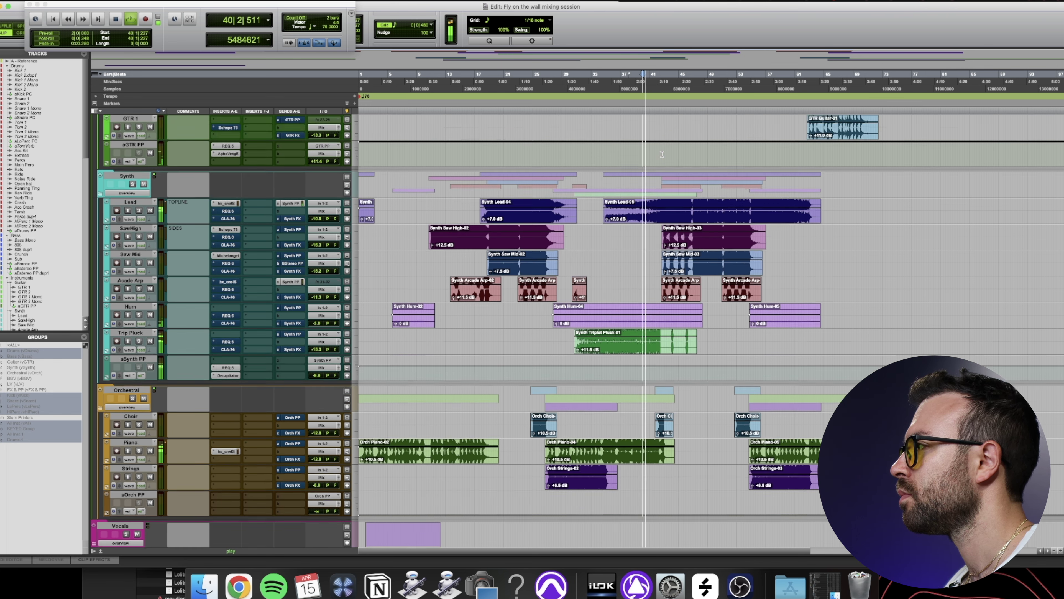
{"action": "scroll", "coordinate": [661, 156], "scroll_direction": "up", "scroll_amount": 5}
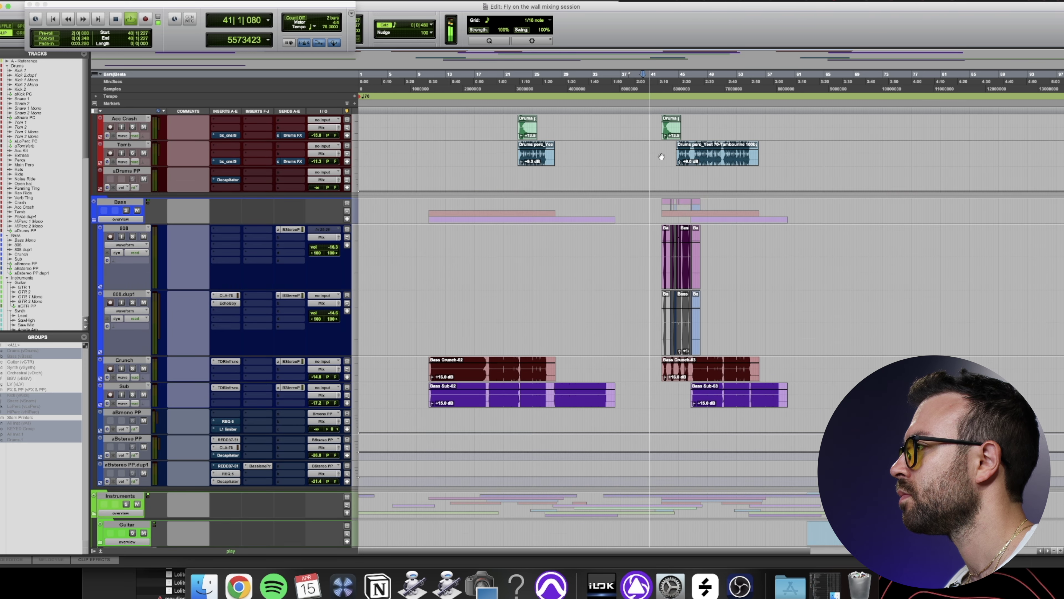
{"action": "key", "text": "t"}
{"action": "key", "text": "t"}
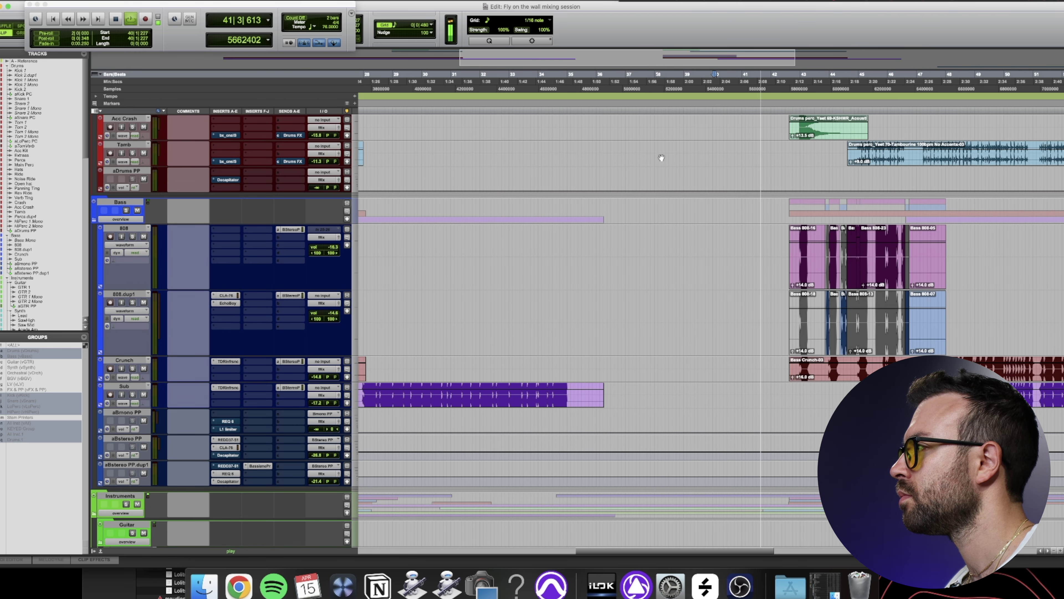
{"action": "scroll", "coordinate": [661, 156], "scroll_direction": "right", "scroll_amount": 5}
{"action": "scroll", "coordinate": [661, 156], "scroll_direction": "up", "scroll_amount": 6}
{"action": "scroll", "coordinate": [659, 186], "scroll_direction": "up", "scroll_amount": 3}
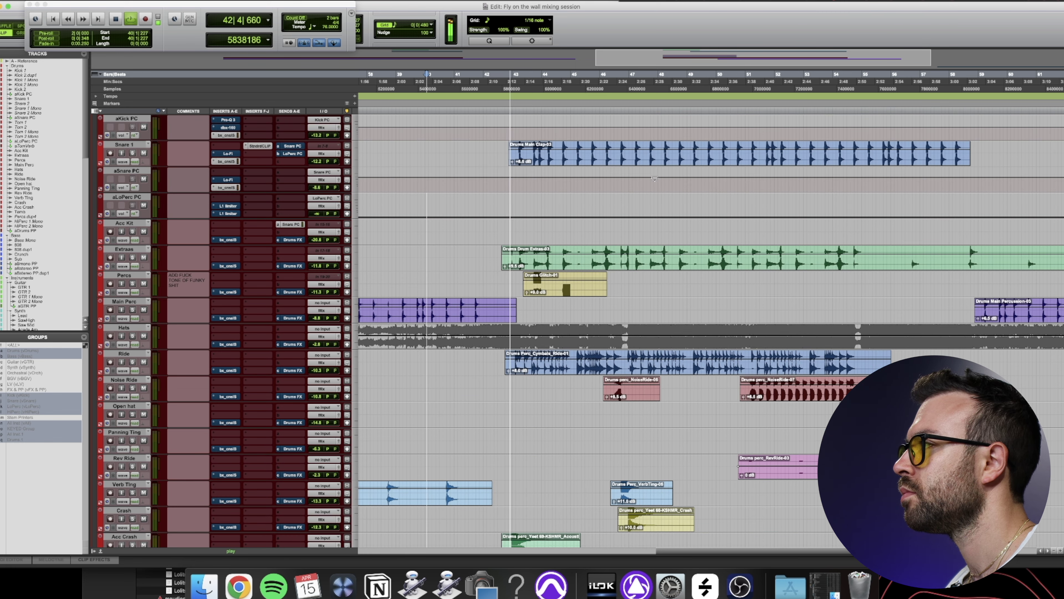
{"action": "scroll", "coordinate": [655, 179], "scroll_direction": "up", "scroll_amount": 4}
{"action": "key", "text": "t"}
{"action": "key", "text": "t"}
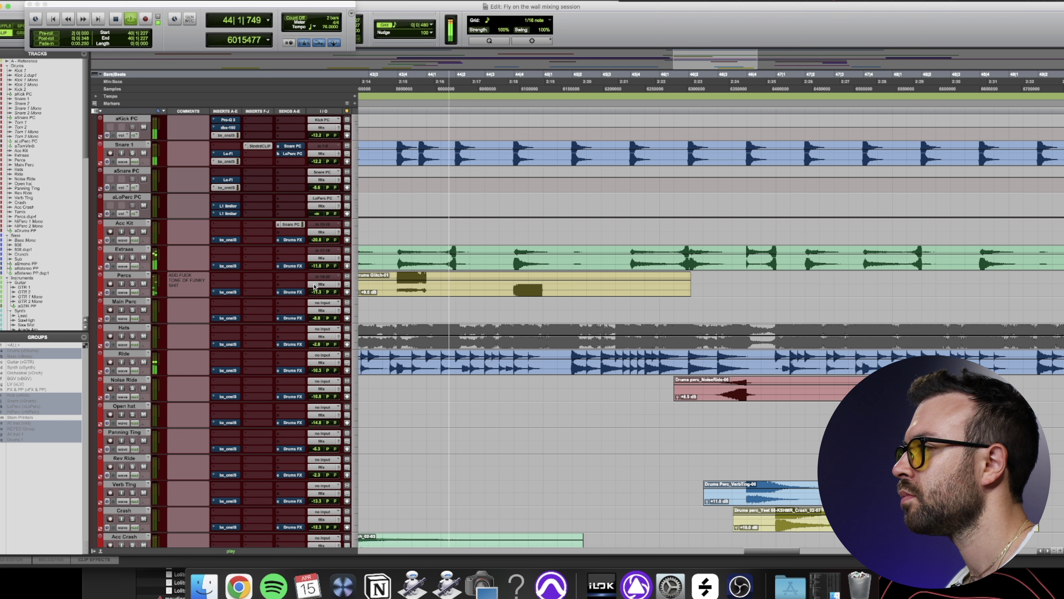
{"action": "left_click", "coordinate": [133, 283]}
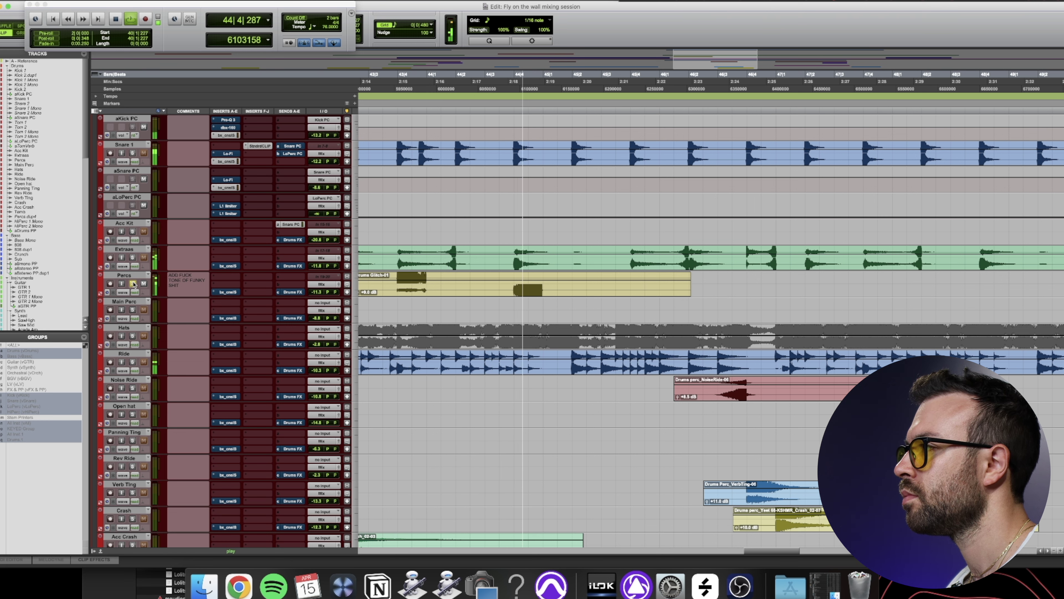
Enable the Percs track's Drums FX send and play its glitch passage from about bar 43 to bar 46
{"action": "key", "text": "space"}
{"action": "left_click_drag", "start_coordinate": [565, 82], "coordinate": [692, 141]}
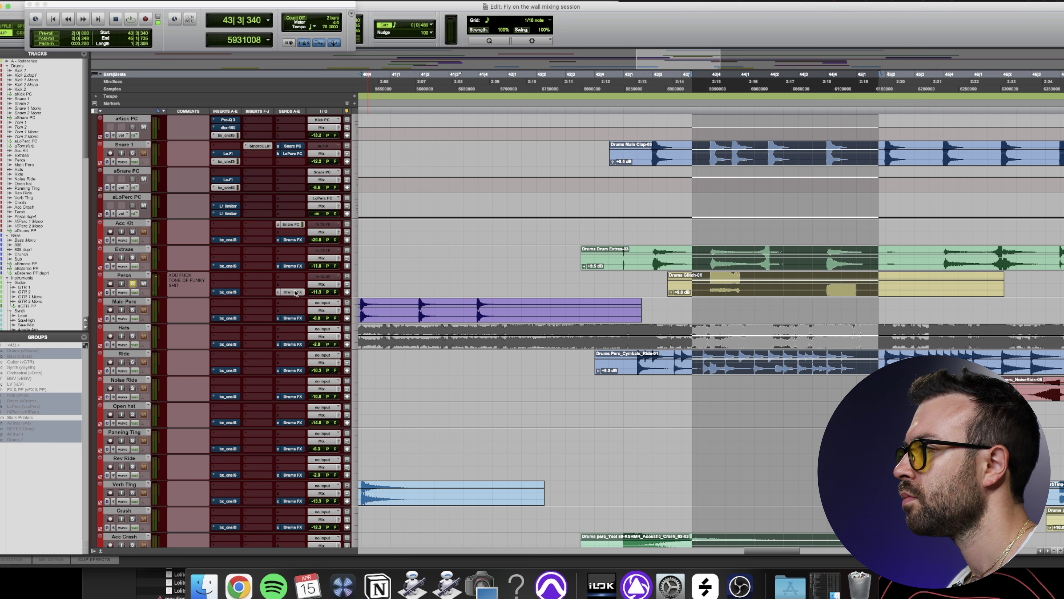
{"action": "key", "text": "space"}
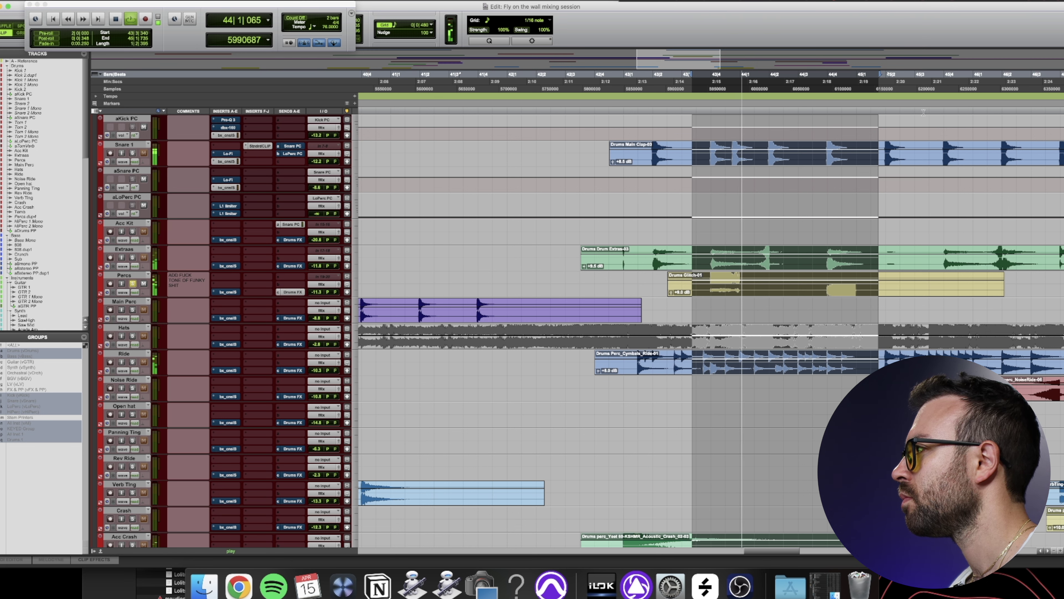
{"action": "key", "text": "space"}
{"action": "left_click_drag", "start_coordinate": [991, 117], "coordinate": [695, 139]}
{"action": "key", "text": "space"}
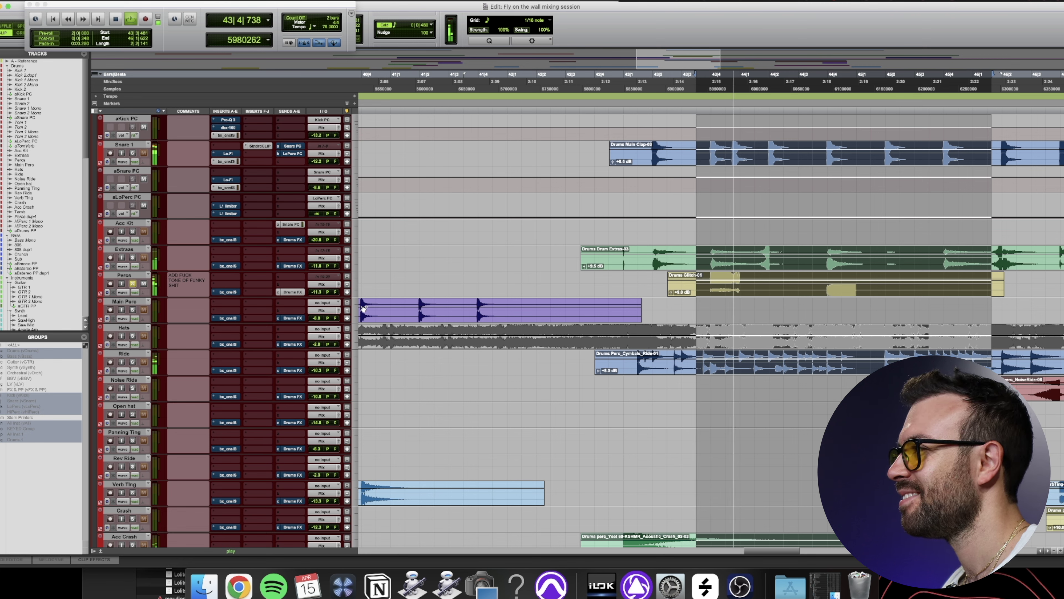
Switch to the mixer, enable the EchoBoy insert on the aDrums FX2 track and open it
{"action": "key", "text": "super+equal"}
{"action": "scroll", "coordinate": [629, 299], "scroll_direction": "right", "scroll_amount": 15}
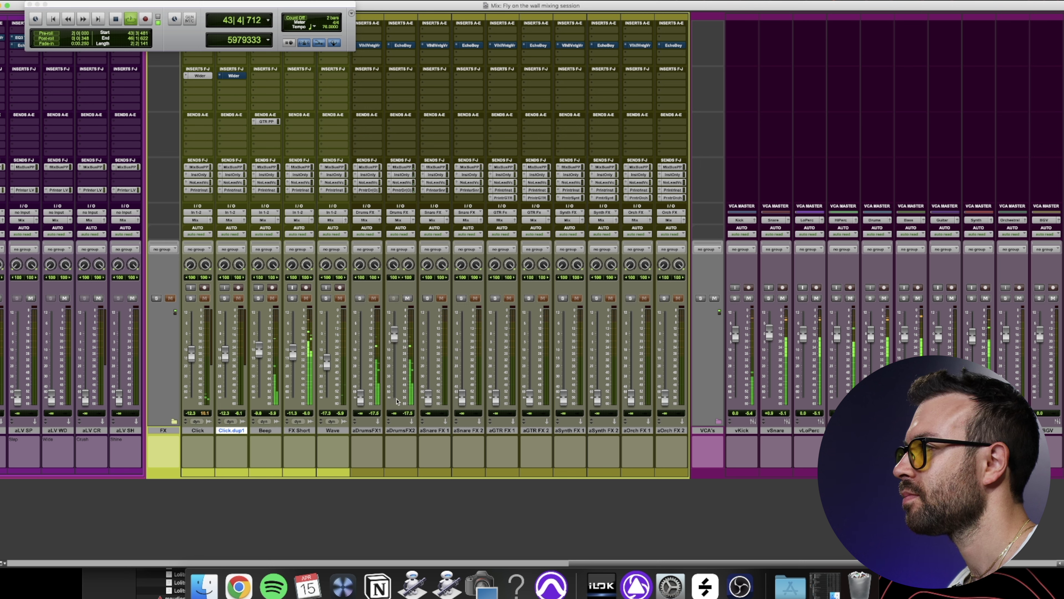
{"action": "left_click", "coordinate": [406, 50]}
{"action": "left_click", "coordinate": [405, 46]}
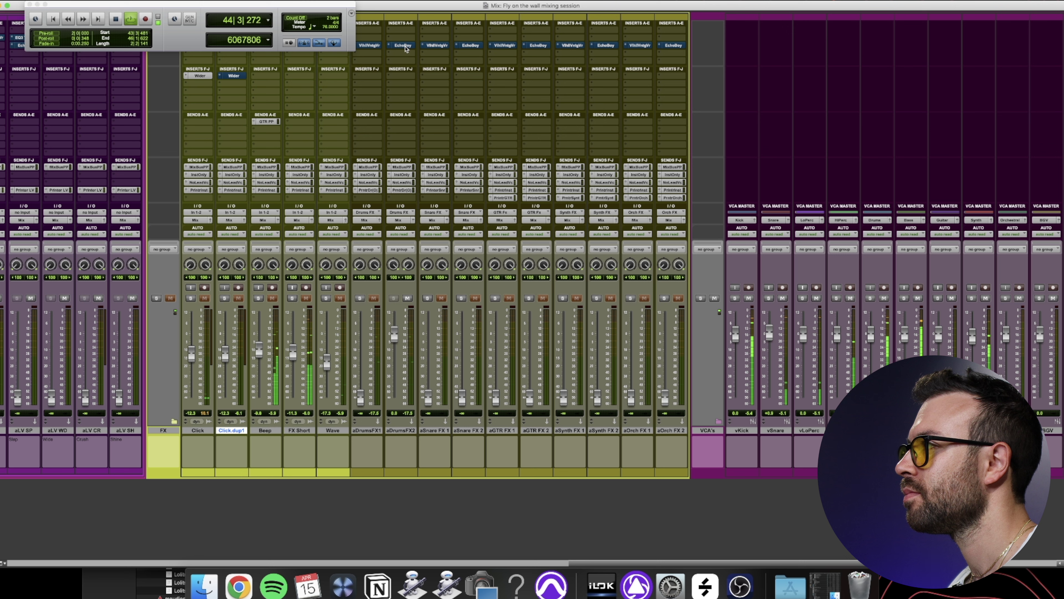
{"action": "left_click", "coordinate": [405, 46]}
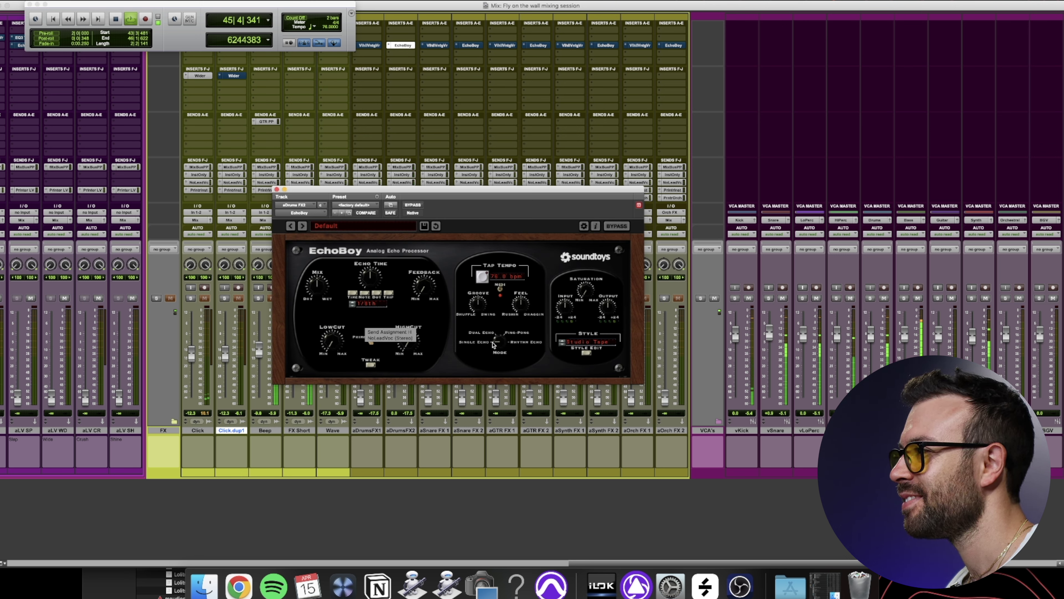
Set the aDrums FX2 EchoBoy to Dual Echo mode with the Queeked style
{"action": "left_click_drag", "start_coordinate": [492, 344], "coordinate": [495, 323]}
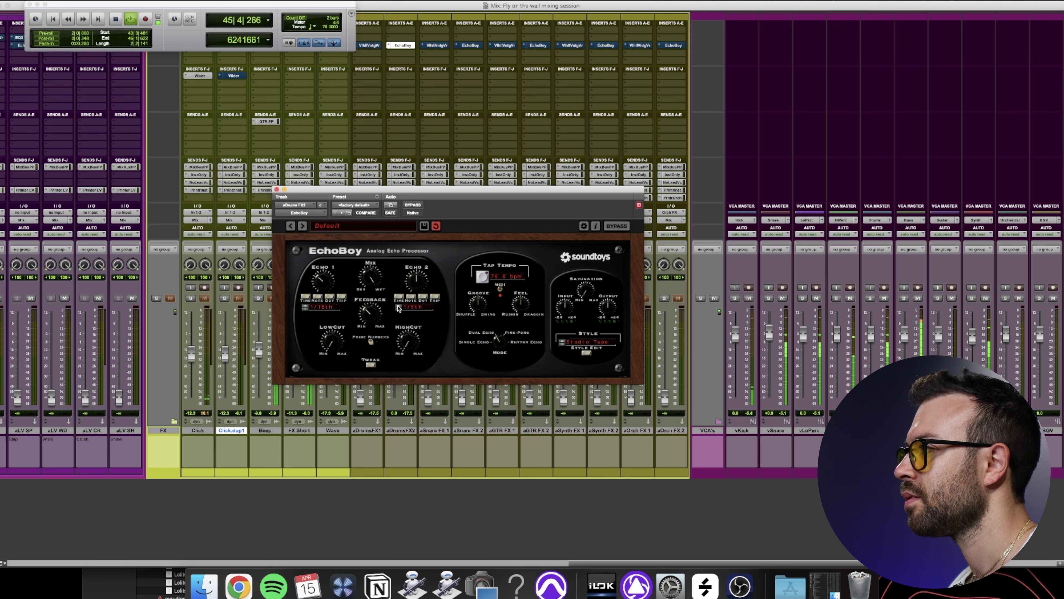
{"action": "left_click", "coordinate": [587, 342]}
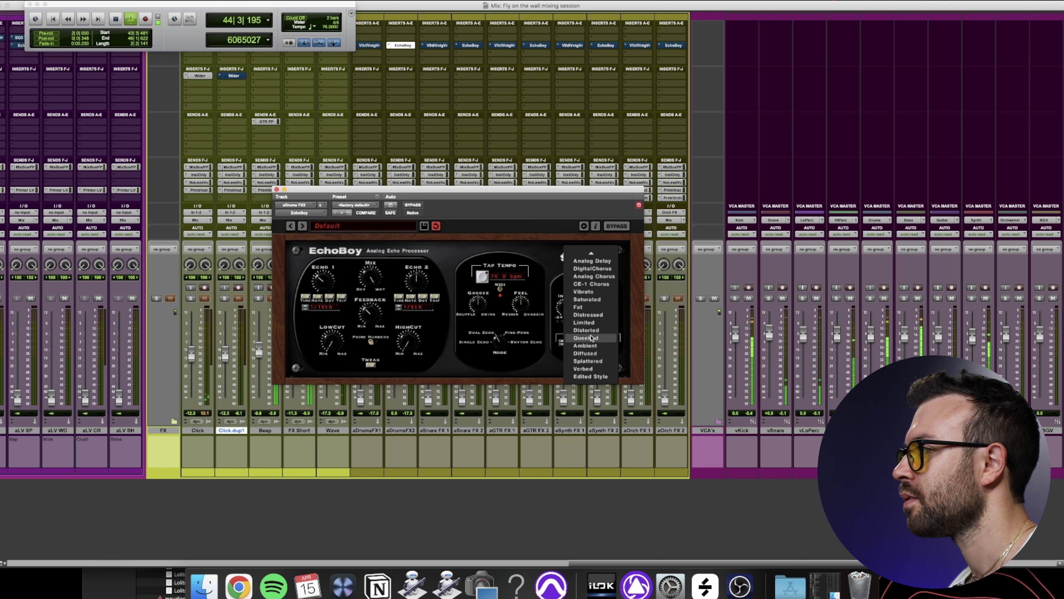
{"action": "left_click", "coordinate": [592, 339]}
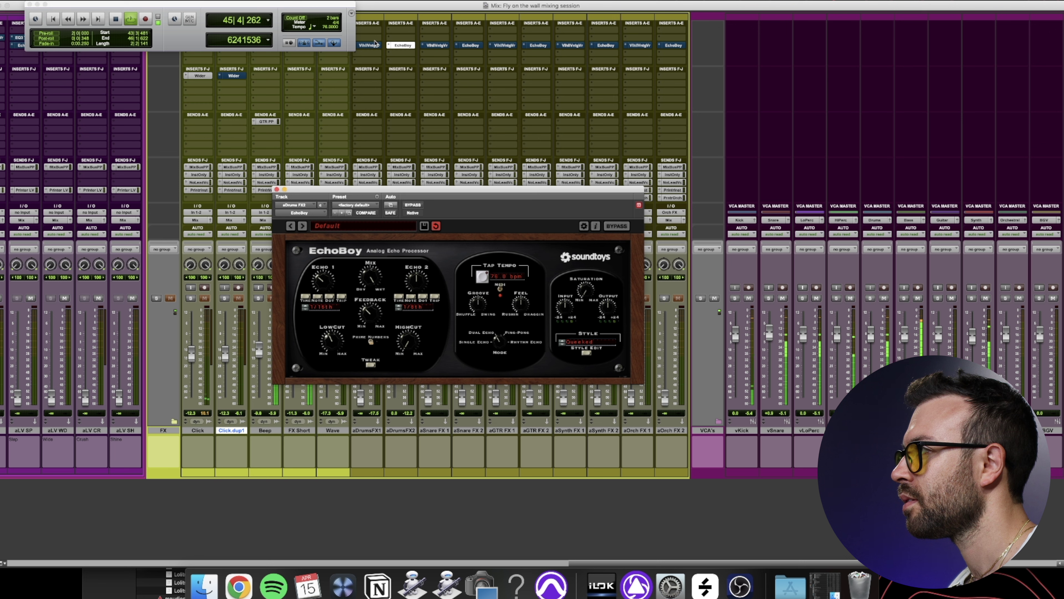
Copy the ValhallaVintageVerb from aDrums FX1 to below EchoBoy on aDrums FX2 and set its mix to 19.2%
{"action": "left_click_drag", "start_coordinate": [375, 44], "coordinate": [405, 53]}
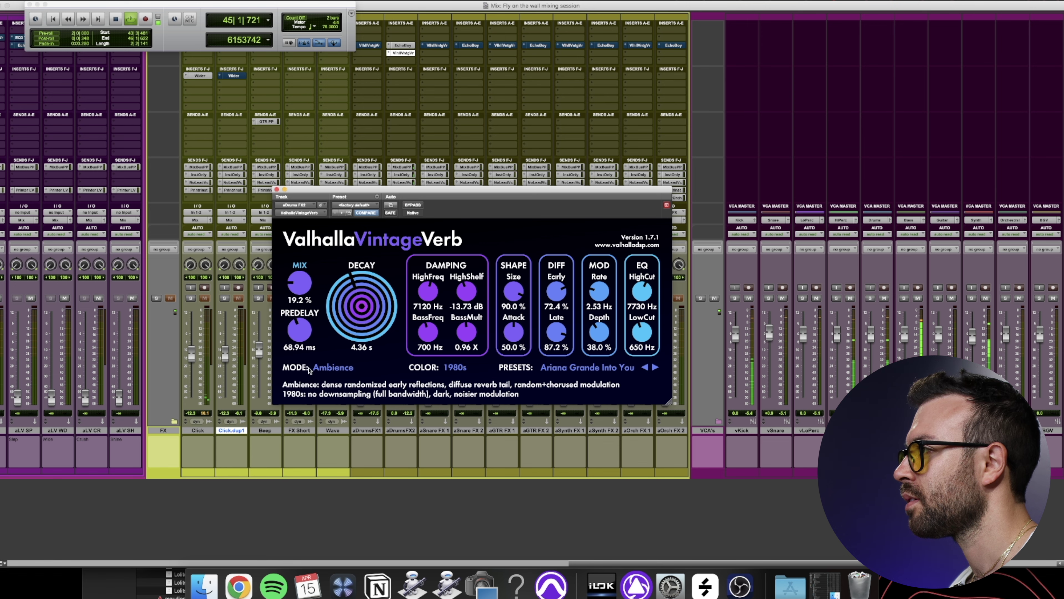
{"action": "left_click", "coordinate": [277, 190]}
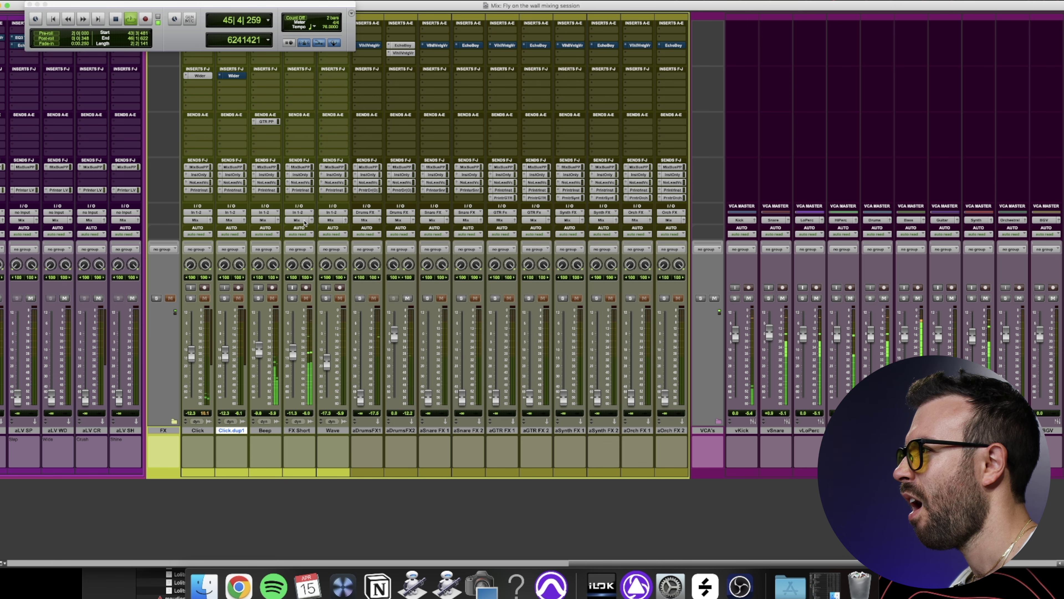
Solo the grouped tracks in the Edit window, replay from about bar 42, and select the glitch passage across bars 43 and 44
{"action": "key", "text": "super+equal"}
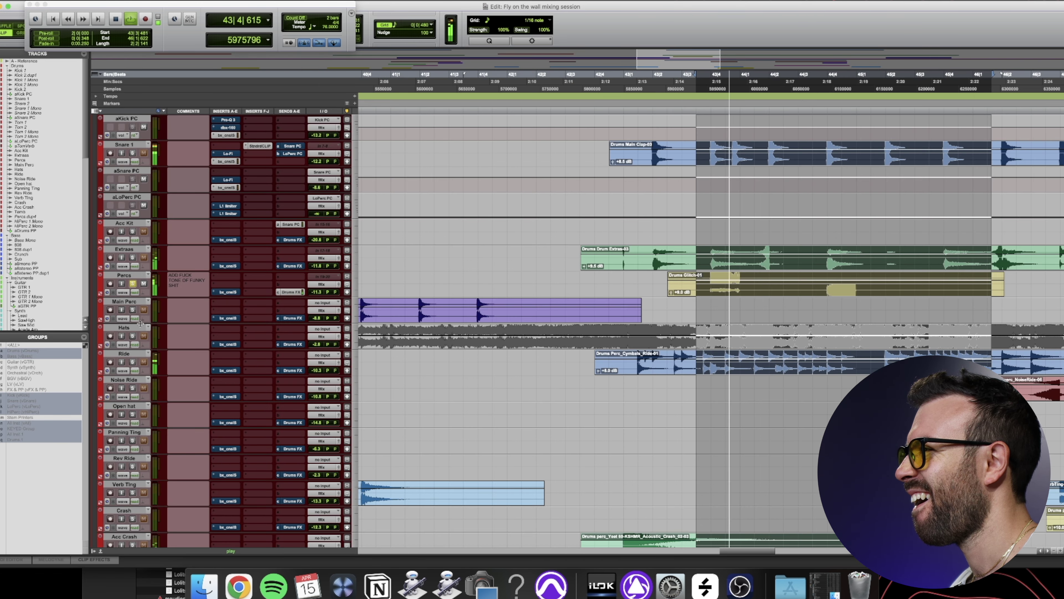
{"action": "key", "text": "space"}
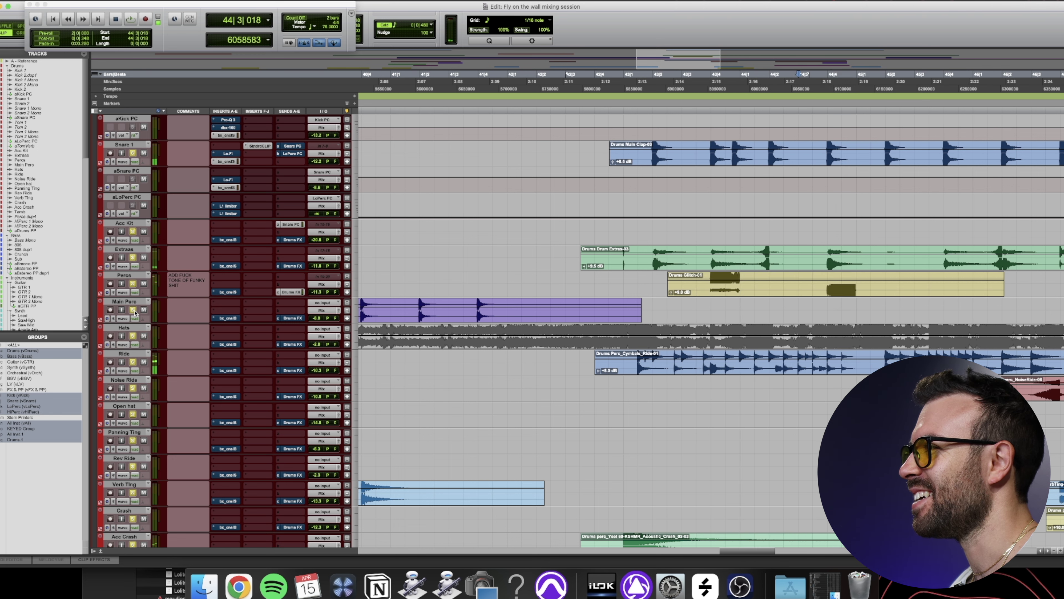
{"action": "key", "text": "space"}
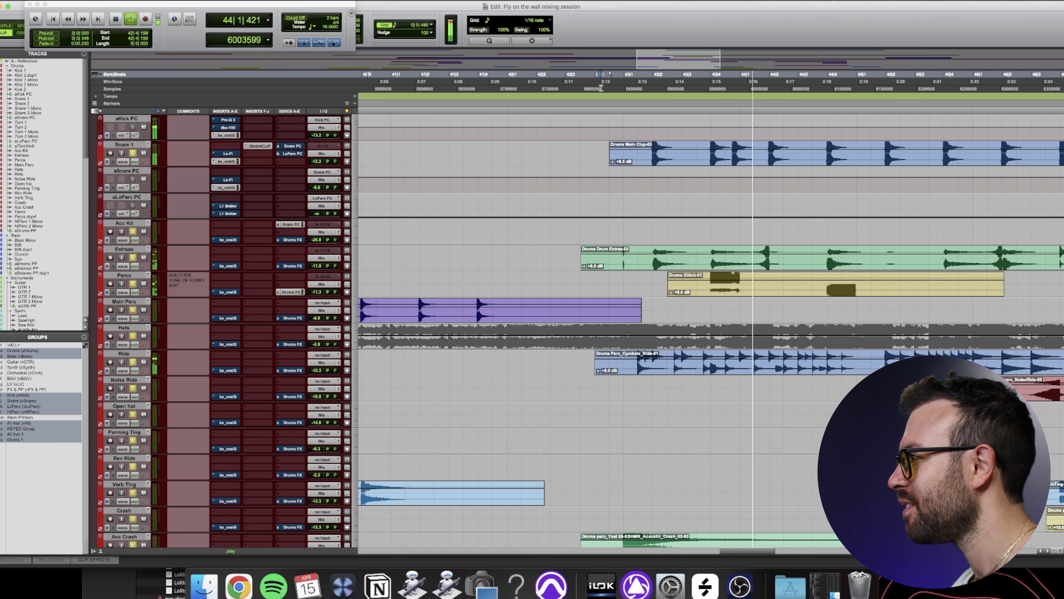
{"action": "key", "text": "space"}
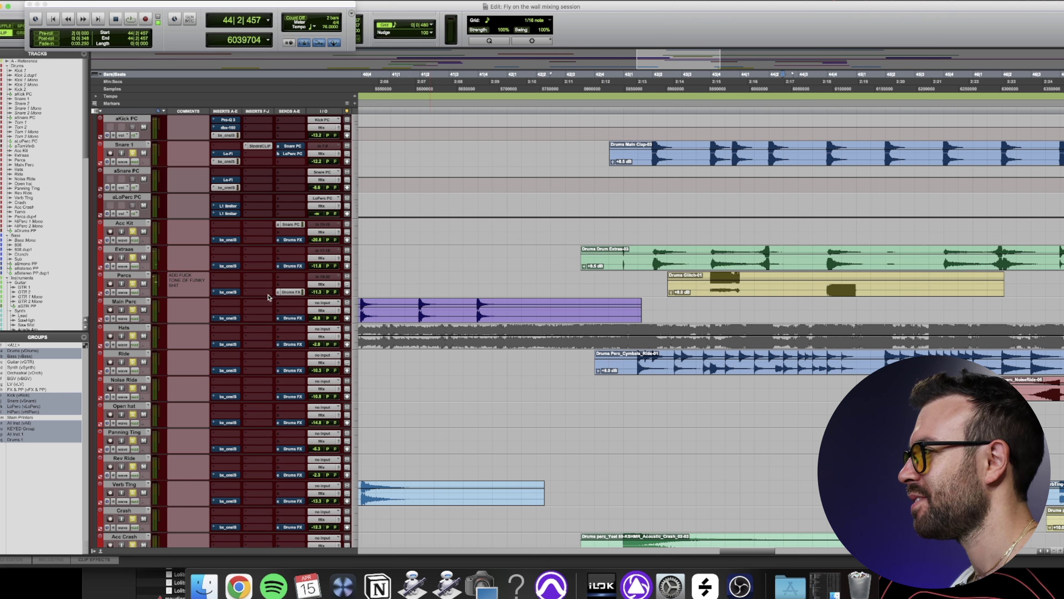
{"action": "left_click", "coordinate": [707, 81]}
{"action": "left_click_drag", "start_coordinate": [707, 81], "coordinate": [820, 93]}
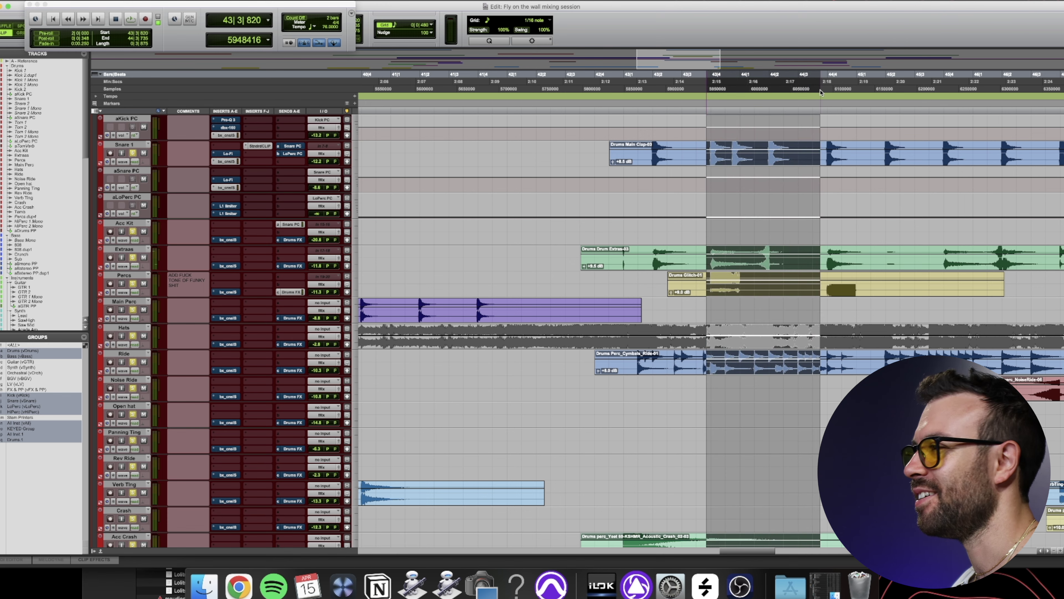
Insert a stereo REQ 2 below the ValhallaVintageVerb on the aDrums FX2 track
{"action": "key", "text": "super+equal"}
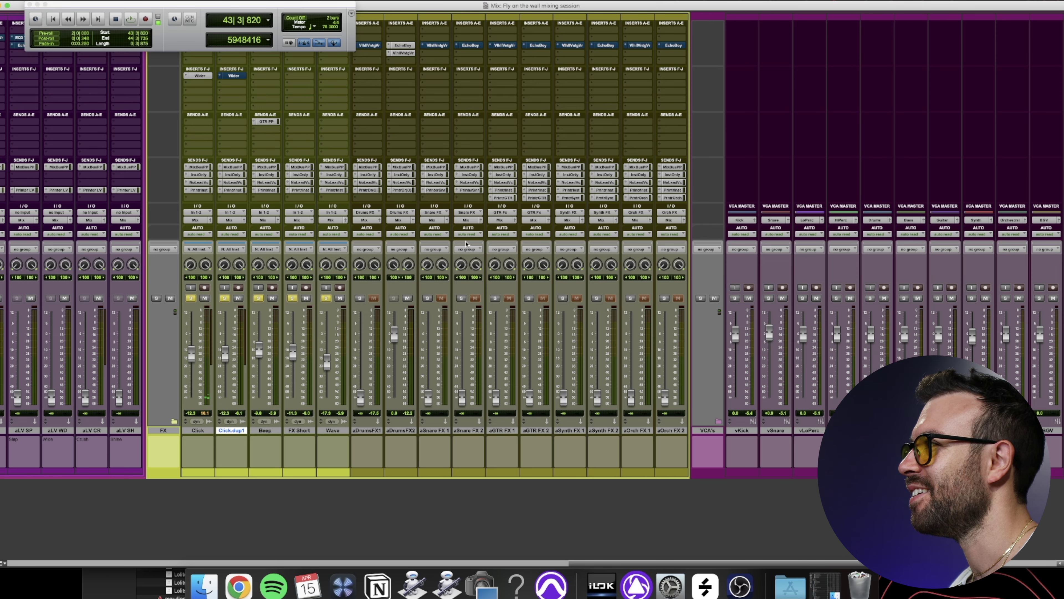
{"action": "left_click", "coordinate": [399, 65]}
{"action": "type", "text": "req"}
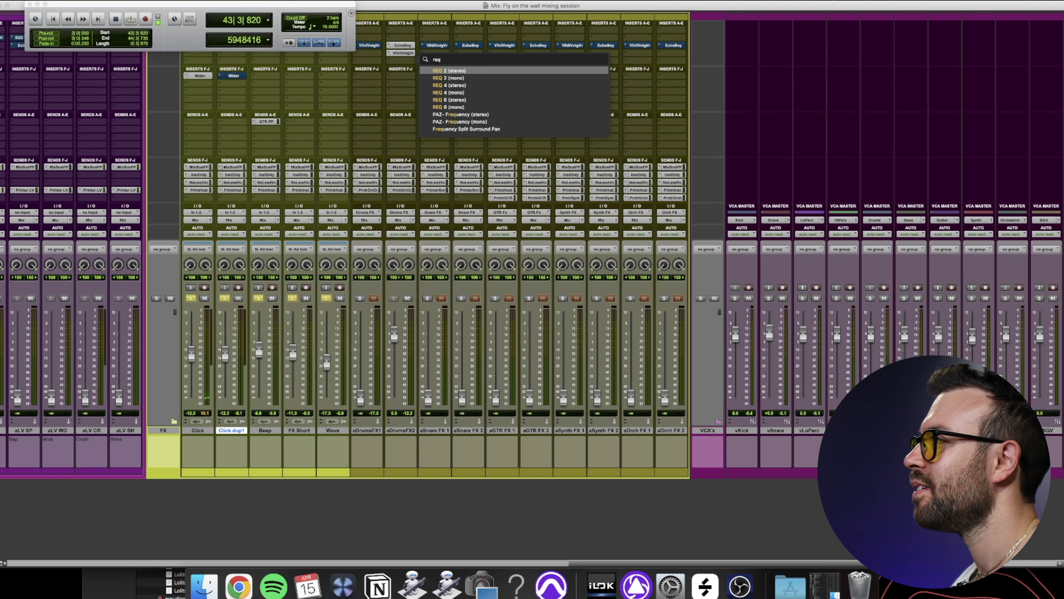
{"action": "key", "text": "Escape"}
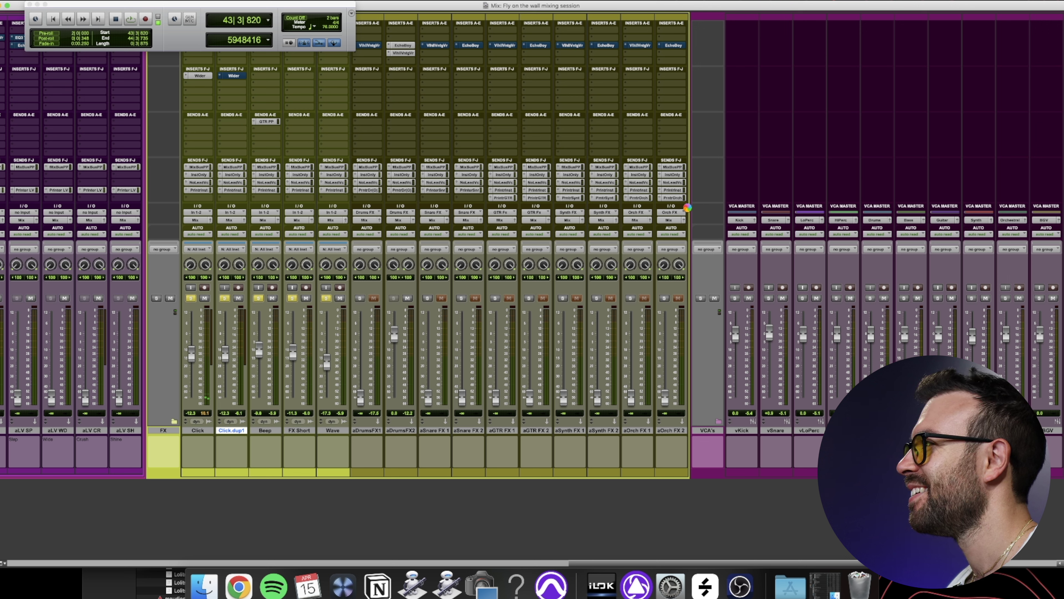
Set the aDrums FX2 ValhallaVintageVerb mix to 8.0% and open the REQ 2 on the same track
{"action": "left_click", "coordinate": [405, 54]}
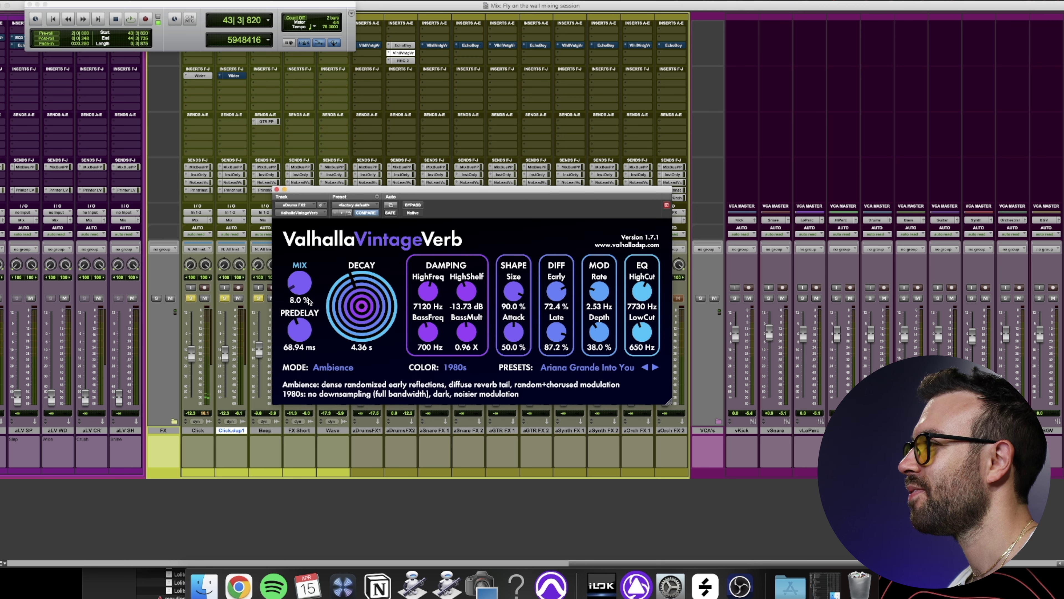
{"action": "left_click", "coordinate": [404, 60]}
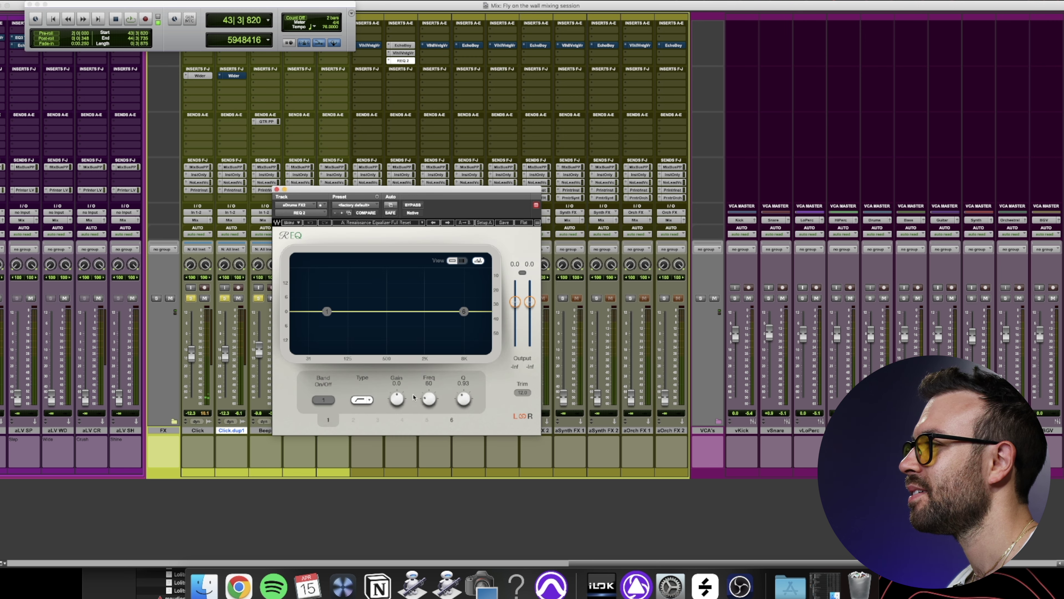
Set the REQ 2's band 6 to a low-pass filter at about 2362 Hz and audition it from about bar 43
{"action": "left_click", "coordinate": [464, 312]}
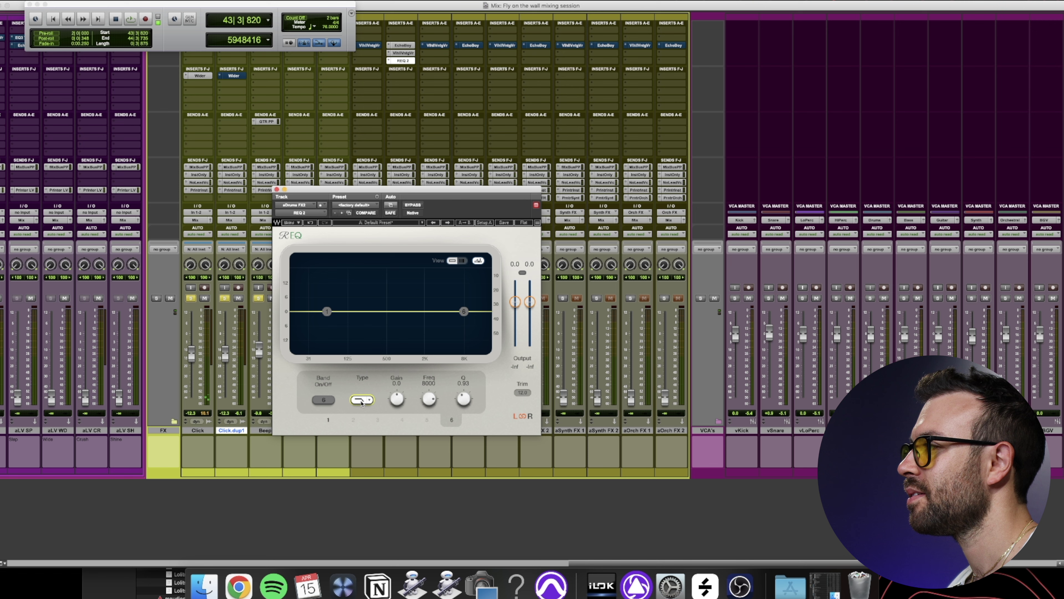
{"action": "left_click", "coordinate": [325, 400]}
{"action": "left_click_drag", "start_coordinate": [463, 311], "coordinate": [430, 312]}
{"action": "key", "text": "super+equal"}
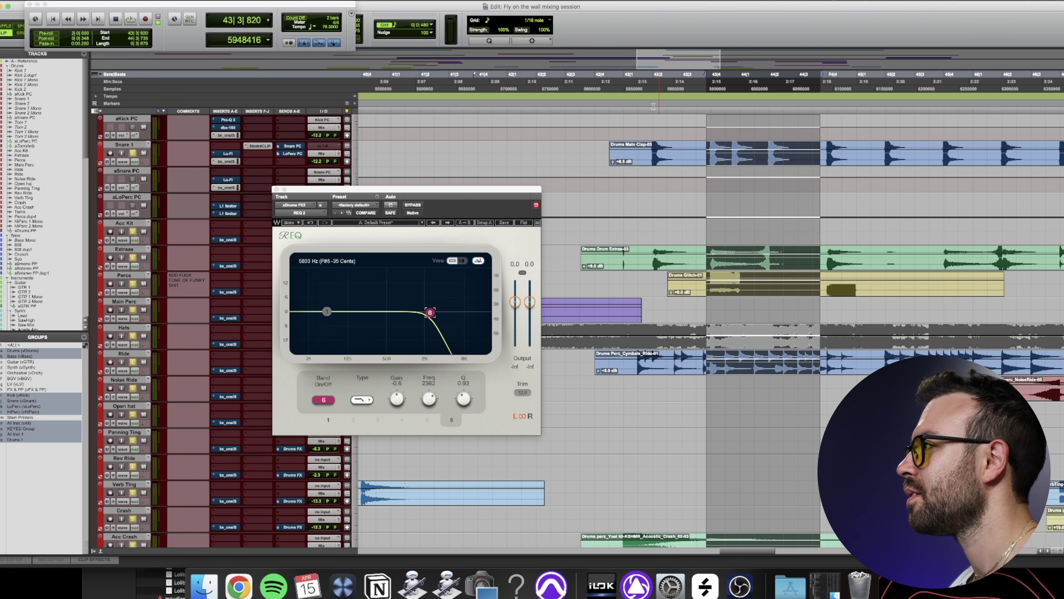
{"action": "left_click", "coordinate": [654, 90]}
{"action": "key", "text": "space"}
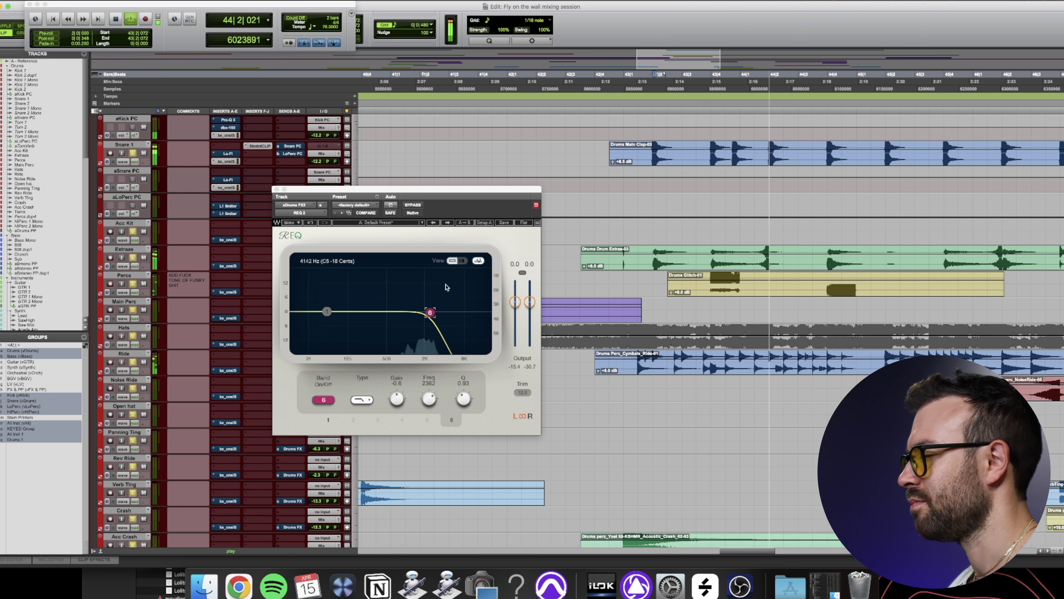
{"action": "key", "text": "space"}
Close the REQ 2, play the passage from bar 43 beat 3 into bar 44, and lower the aDrums FX2 fader
{"action": "left_click_drag", "start_coordinate": [687, 86], "coordinate": [762, 86]}
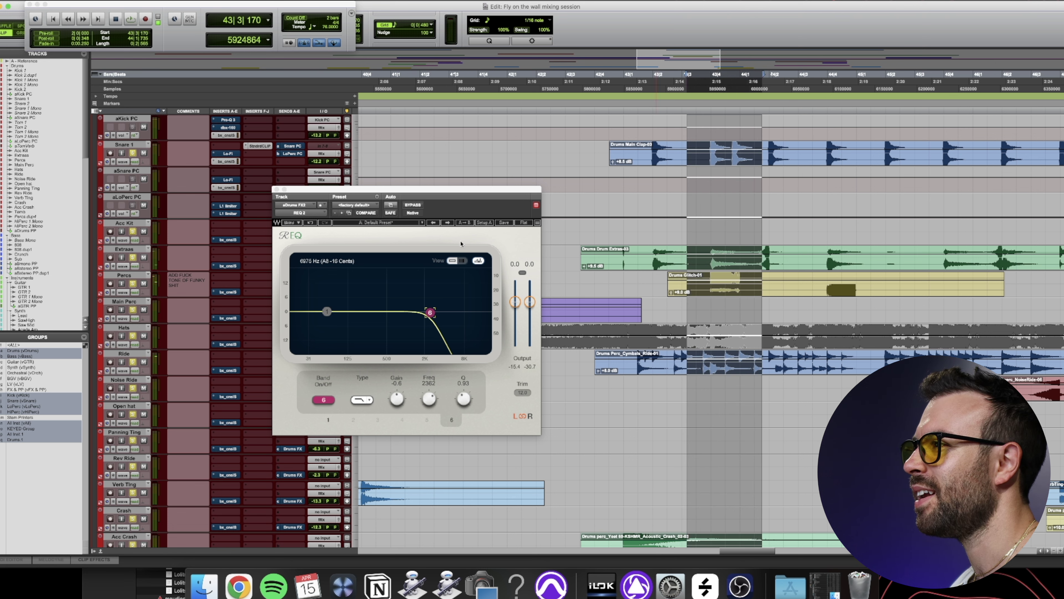
{"action": "left_click", "coordinate": [276, 190]}
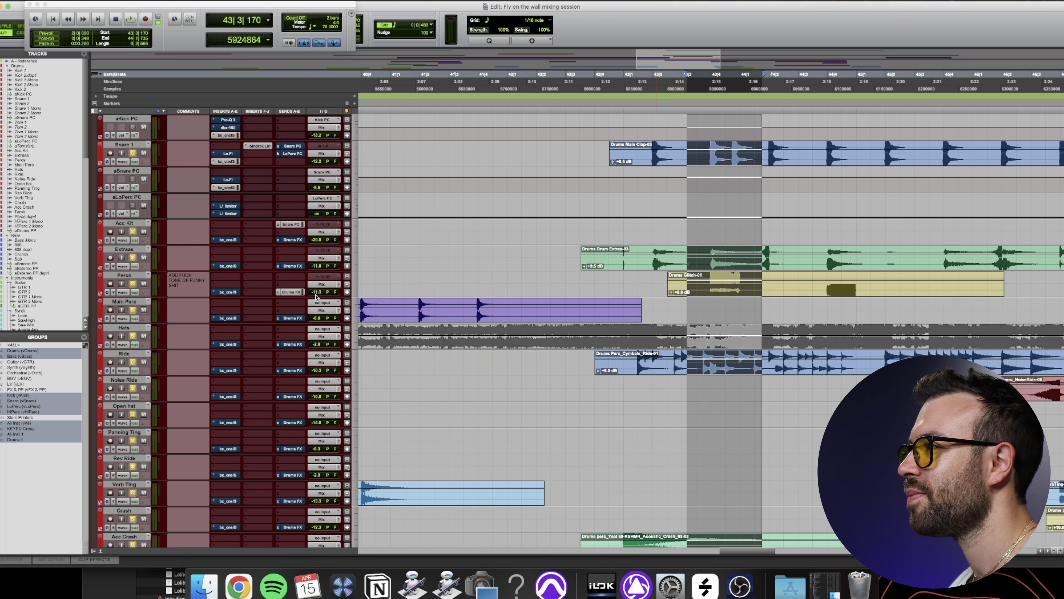
{"action": "key", "text": "super+equal"}
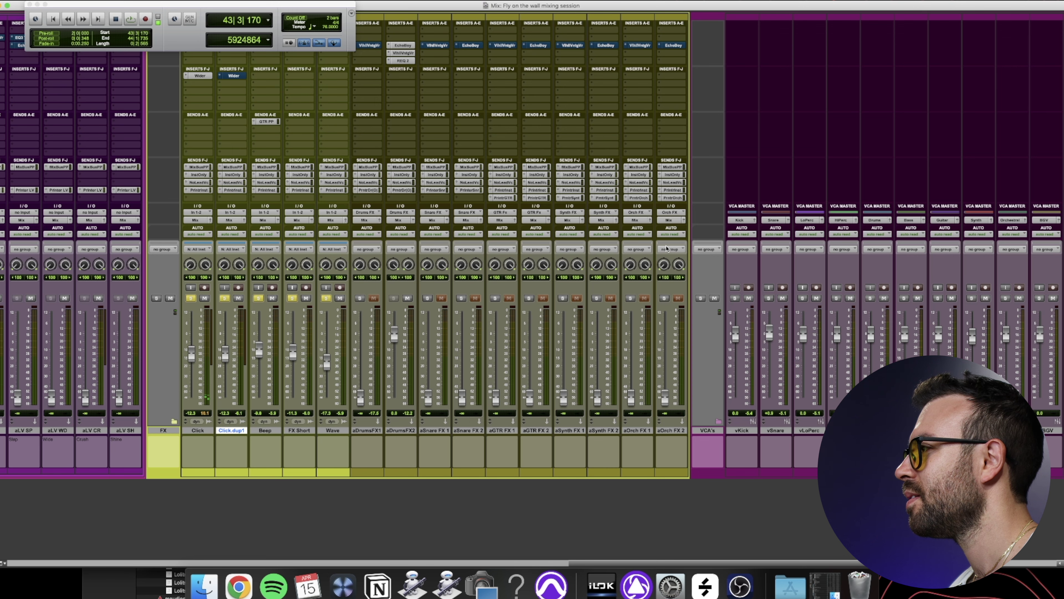
{"action": "key", "text": "space"}
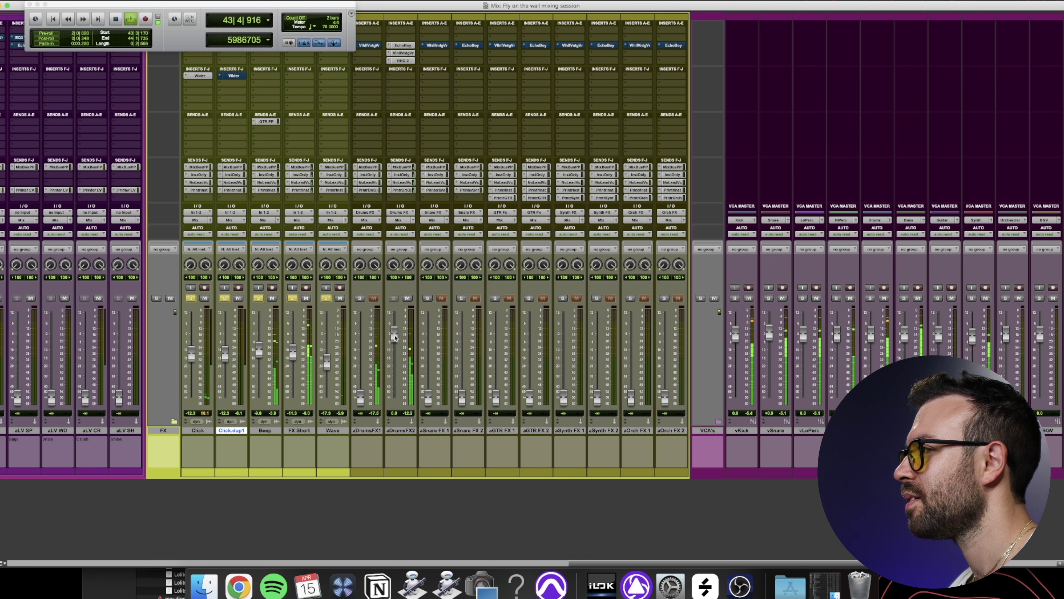
{"action": "left_click_drag", "start_coordinate": [396, 337], "coordinate": [397, 363]}
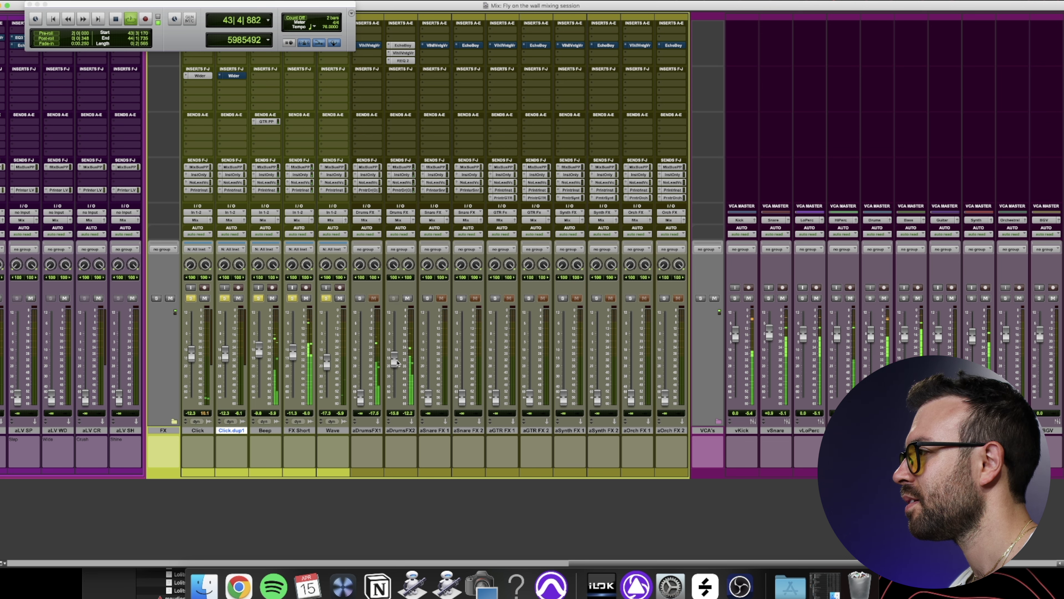
Replay the arrangement from the start of bar 43 and examine all the tracks, from the drums through to the mix outputs
{"action": "key", "text": "super+equal"}
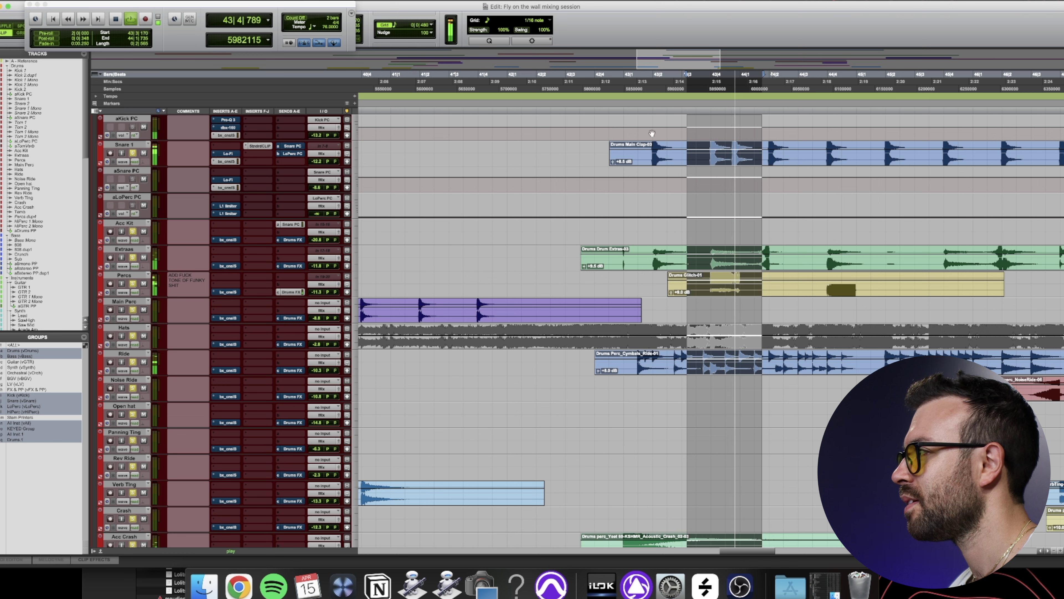
{"action": "left_click", "coordinate": [631, 78]}
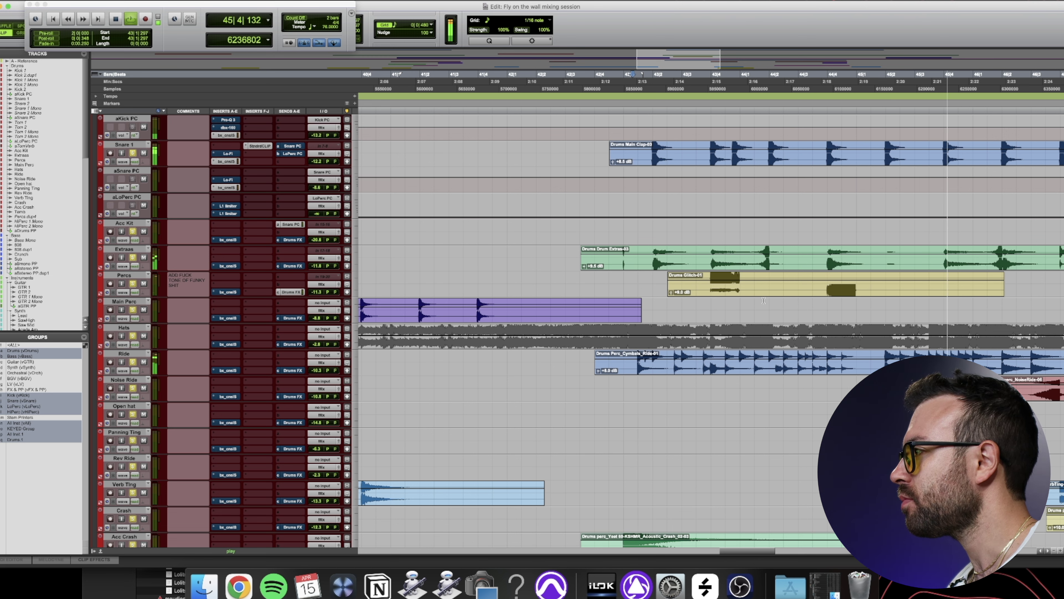
{"action": "key", "text": "r"}
{"action": "key", "text": "r"}
{"action": "key", "text": "r"}
{"action": "key", "text": "r"}
{"action": "key", "text": "r"}
{"action": "key", "text": "r"}
{"action": "key", "text": "r"}
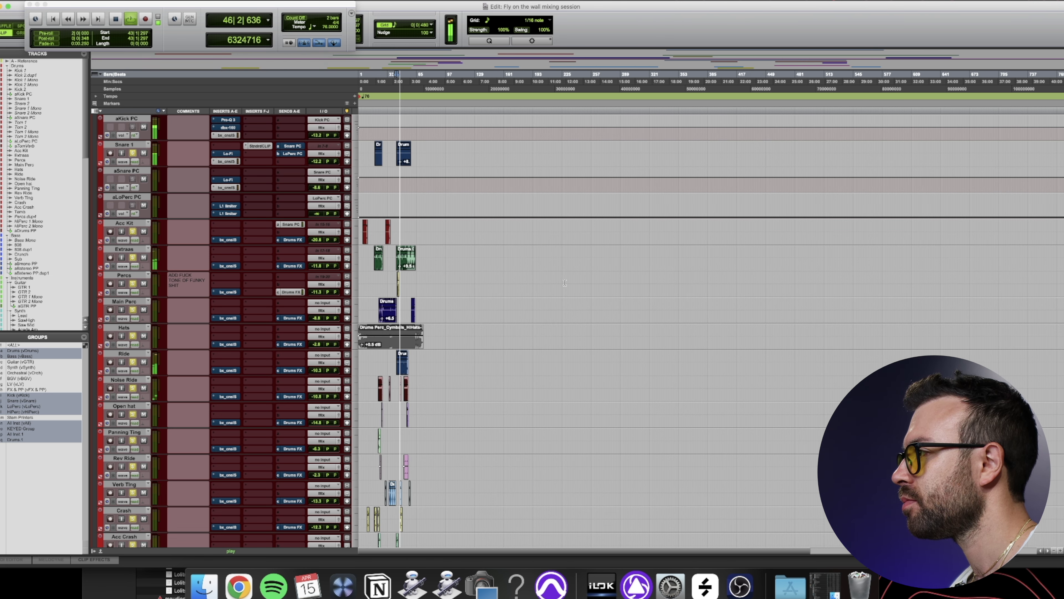
{"action": "key", "text": "t"}
{"action": "key", "text": "t"}
{"action": "key", "text": "t"}
{"action": "key", "text": "t"}
{"action": "scroll", "coordinate": [726, 297], "scroll_direction": "down", "scroll_amount": 6}
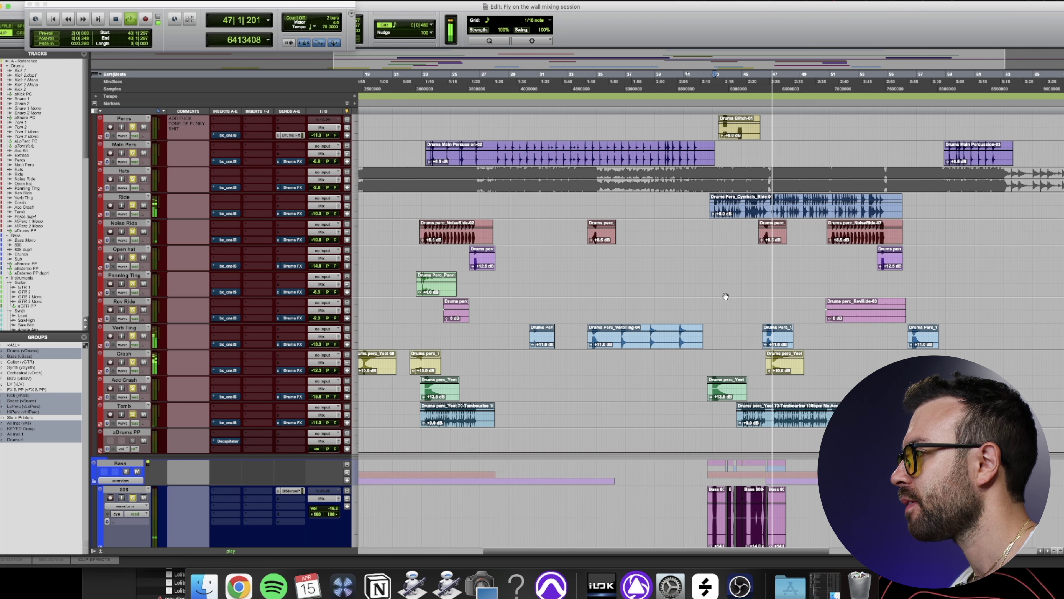
{"action": "scroll", "coordinate": [726, 296], "scroll_direction": "down", "scroll_amount": 8}
{"action": "scroll", "coordinate": [720, 288], "scroll_direction": "down", "scroll_amount": 9}
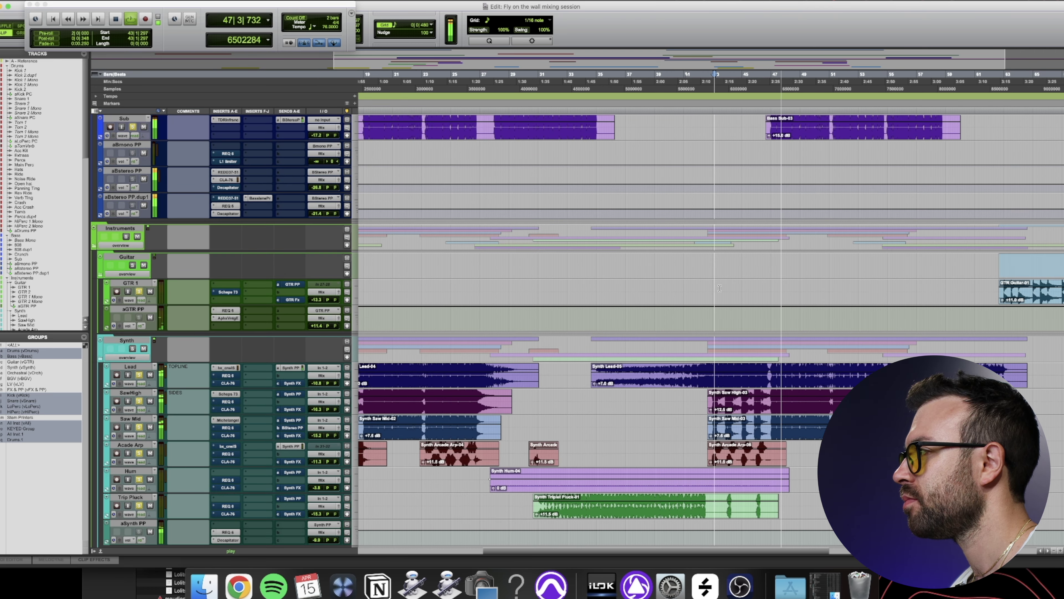
{"action": "scroll", "coordinate": [720, 288], "scroll_direction": "down", "scroll_amount": 10}
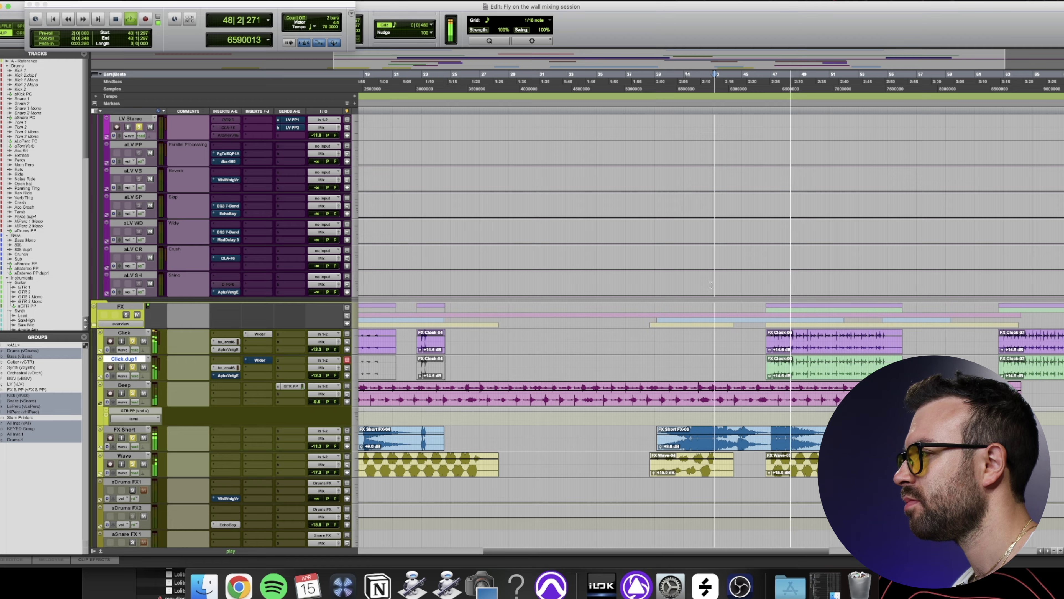
{"action": "scroll", "coordinate": [712, 285], "scroll_direction": "up", "scroll_amount": 20}
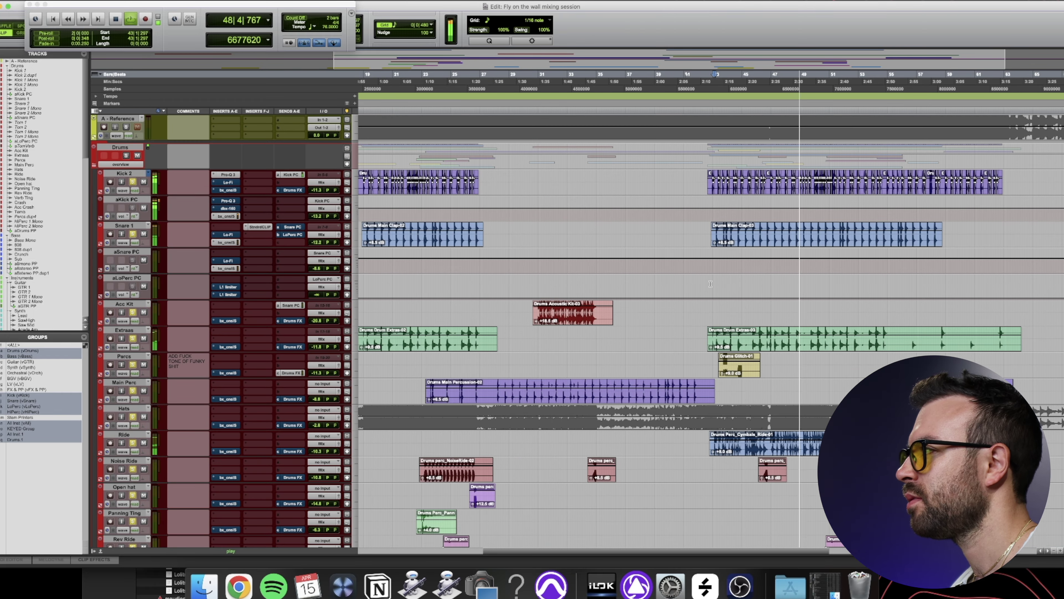
{"action": "scroll", "coordinate": [710, 284], "scroll_direction": "down", "scroll_amount": 20}
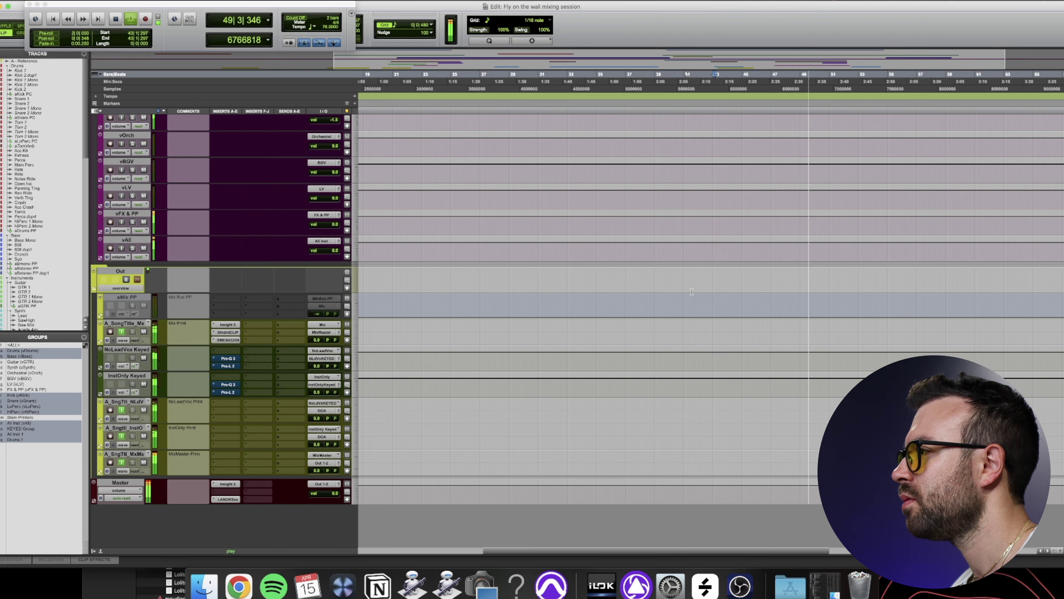
{"action": "scroll", "coordinate": [692, 291], "scroll_direction": "up", "scroll_amount": 20}
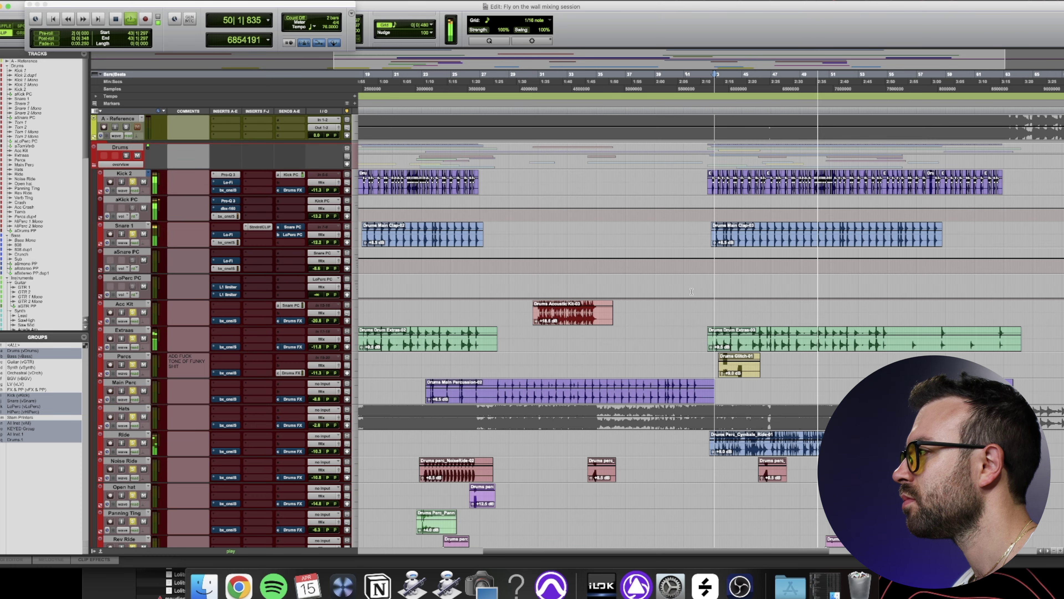
{"action": "key", "text": "t"}
{"action": "key", "text": "t"}
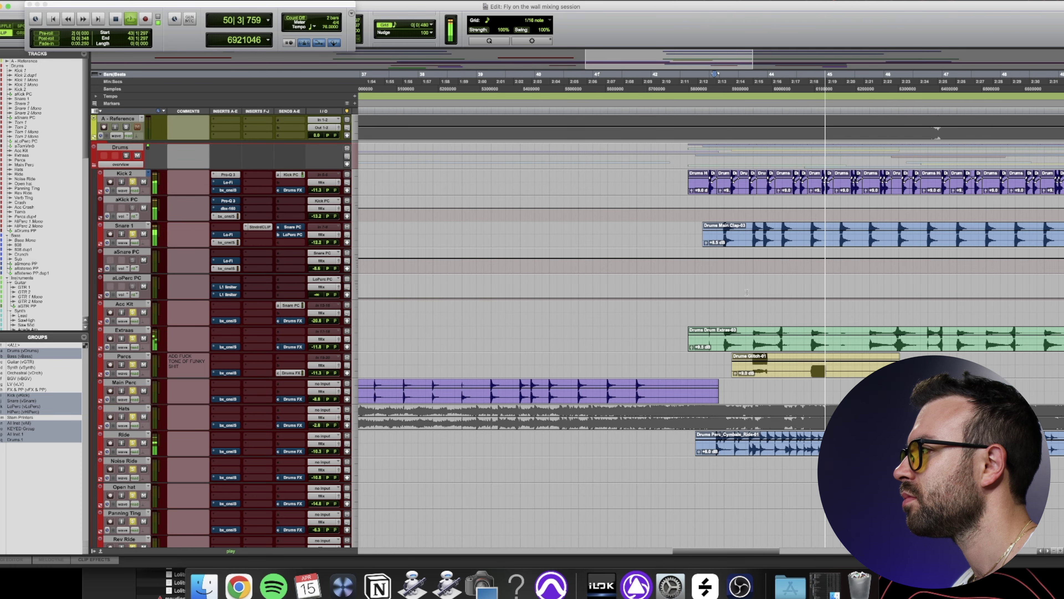
Switch the solo between the grouped tracks and A - Reference, and play the reference from bar 44 and from bar 41
{"action": "key", "text": "r"}
{"action": "key", "text": "r"}
{"action": "key", "text": "r"}
{"action": "key", "text": "r"}
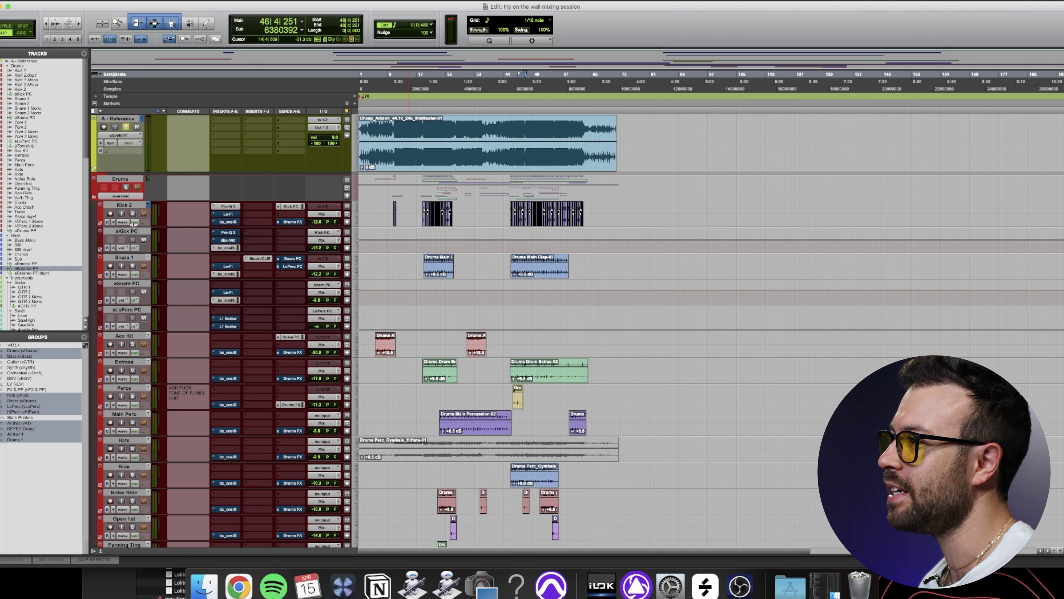
{"action": "left_click", "coordinate": [133, 214]}
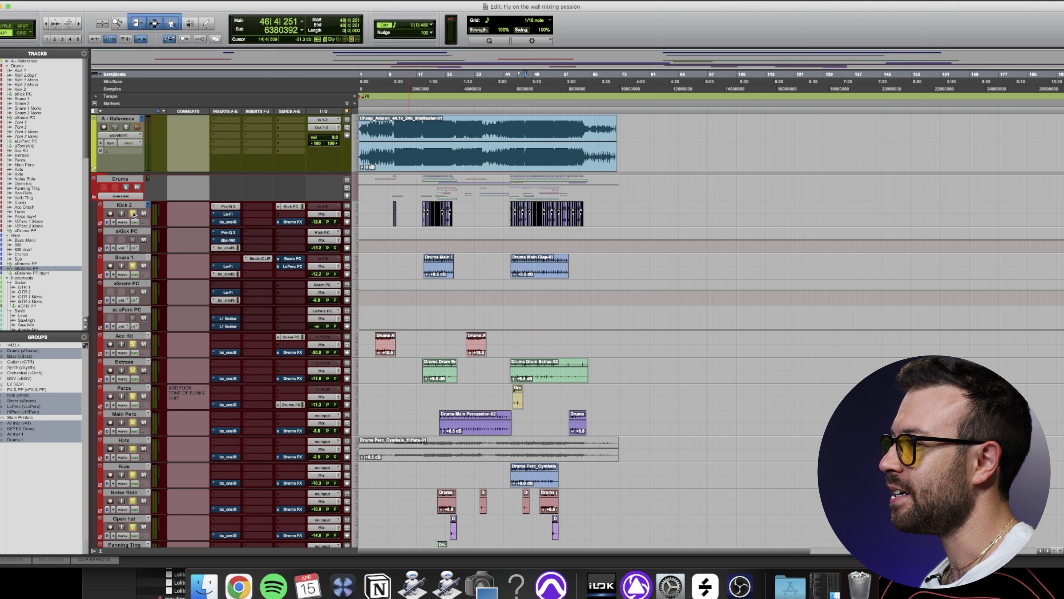
{"action": "left_click", "coordinate": [126, 127]}
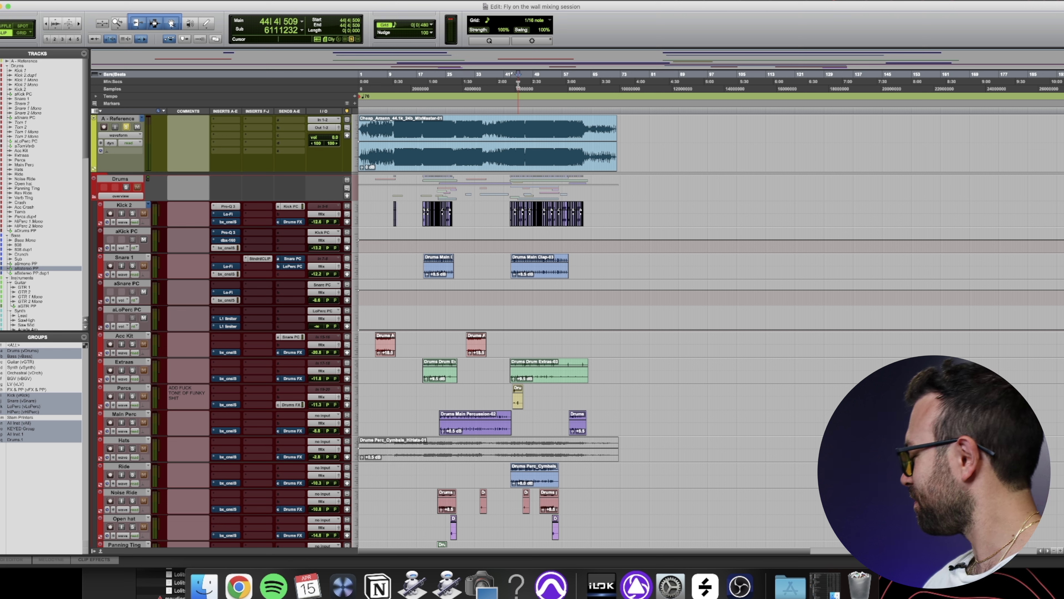
{"action": "key", "text": "space"}
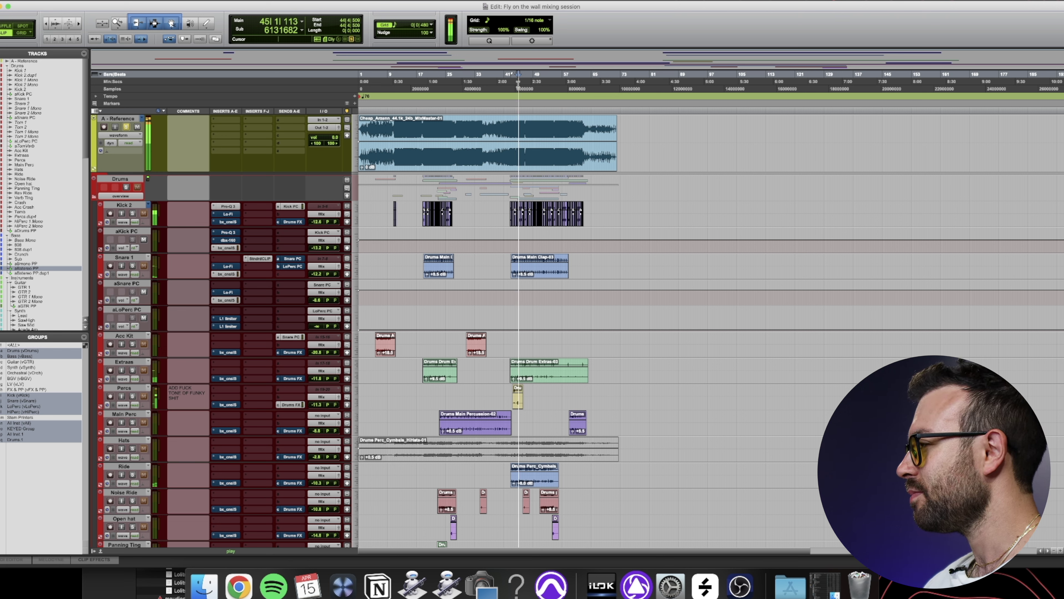
{"action": "key", "text": "space"}
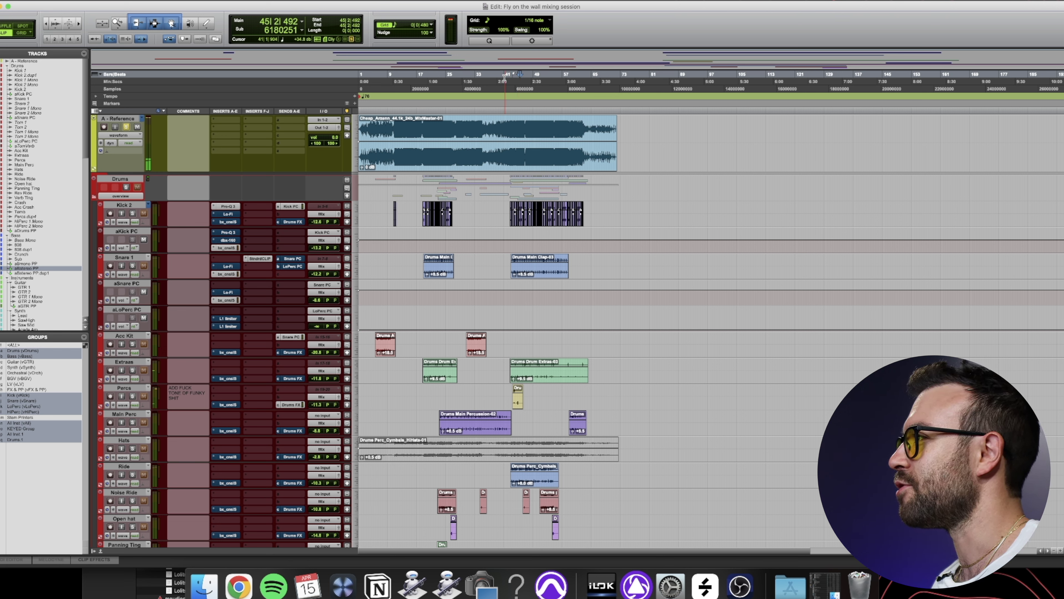
{"action": "left_click", "coordinate": [505, 80]}
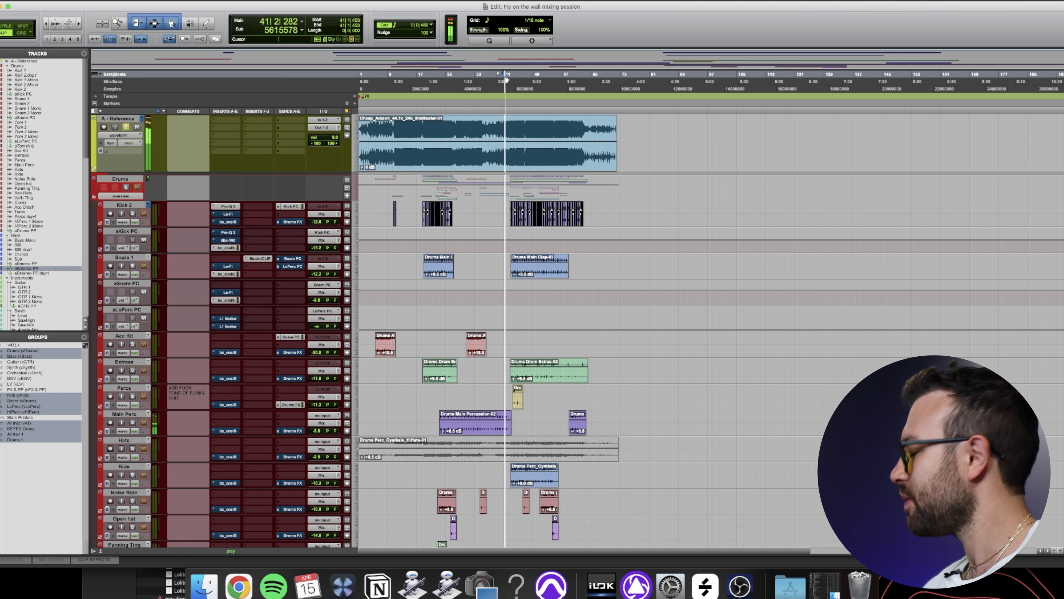
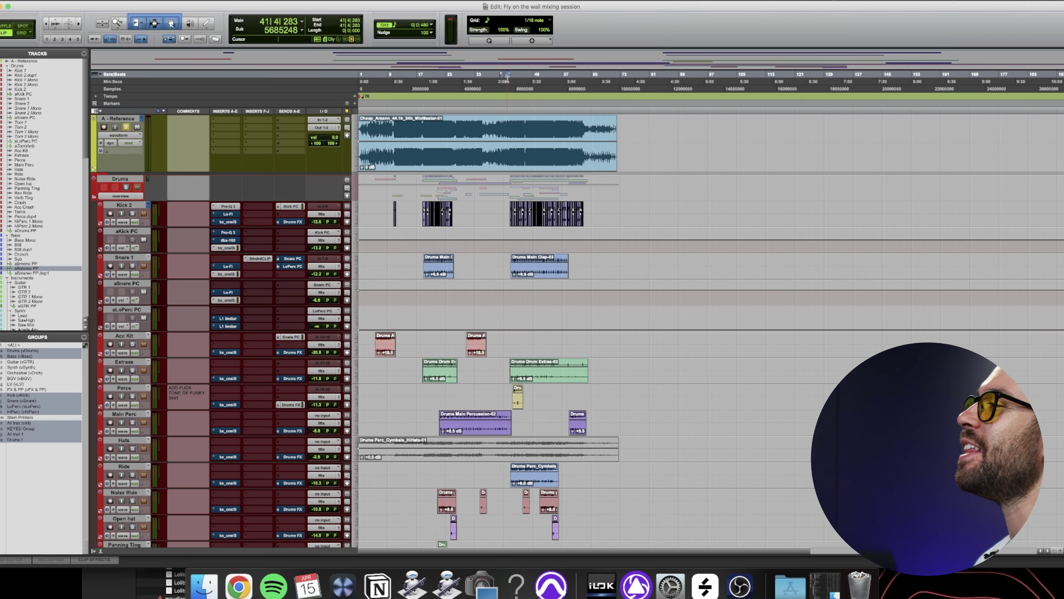
Look through the drum, bass, orchestral and vocal tracks and replay the song from late in bar 40
{"action": "scroll", "coordinate": [549, 167], "scroll_direction": "down", "scroll_amount": 20}
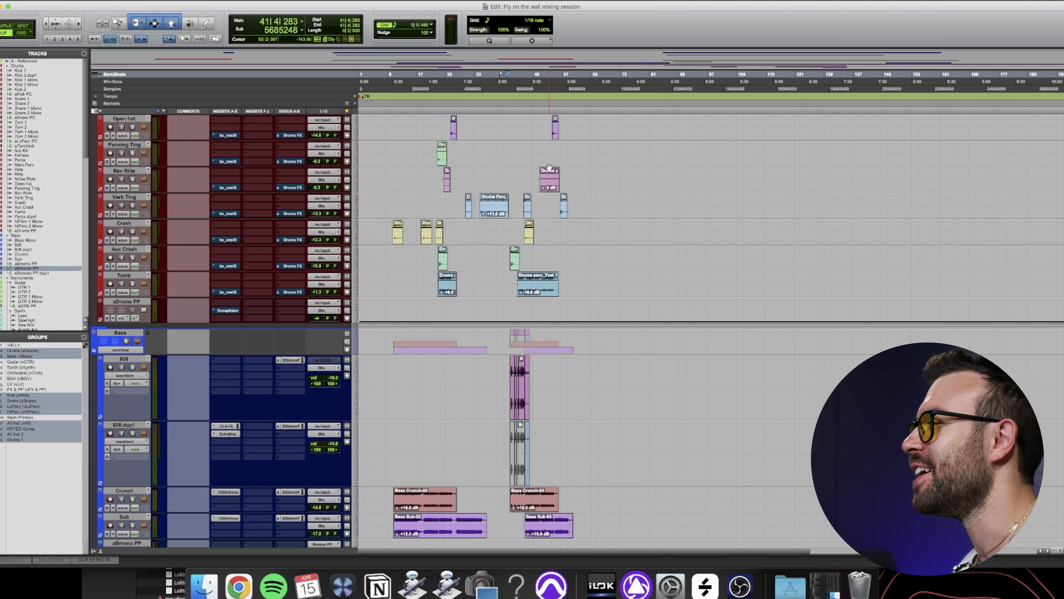
{"action": "scroll", "coordinate": [549, 166], "scroll_direction": "down", "scroll_amount": 15}
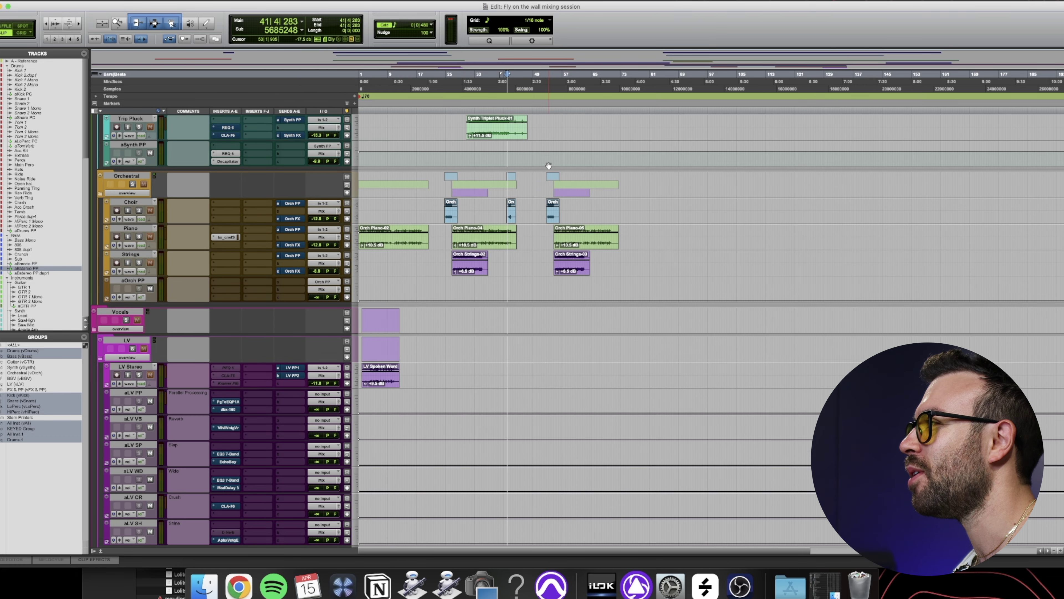
{"action": "scroll", "coordinate": [523, 222], "scroll_direction": "up", "scroll_amount": 20}
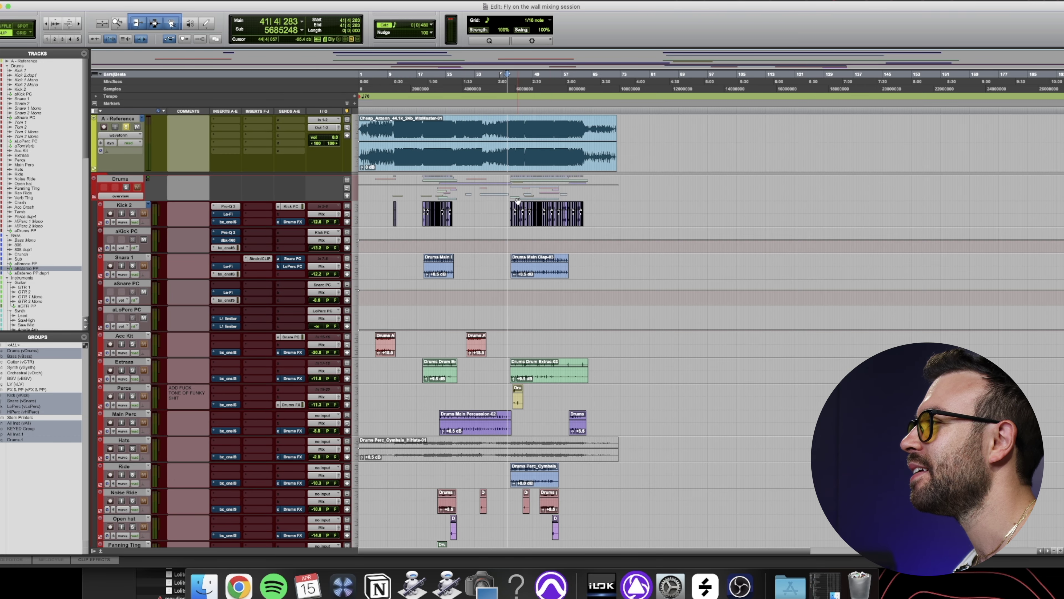
{"action": "key", "text": "super+bracketright"}
{"action": "key", "text": "super+bracketright"}
{"action": "key", "text": "super+bracketright"}
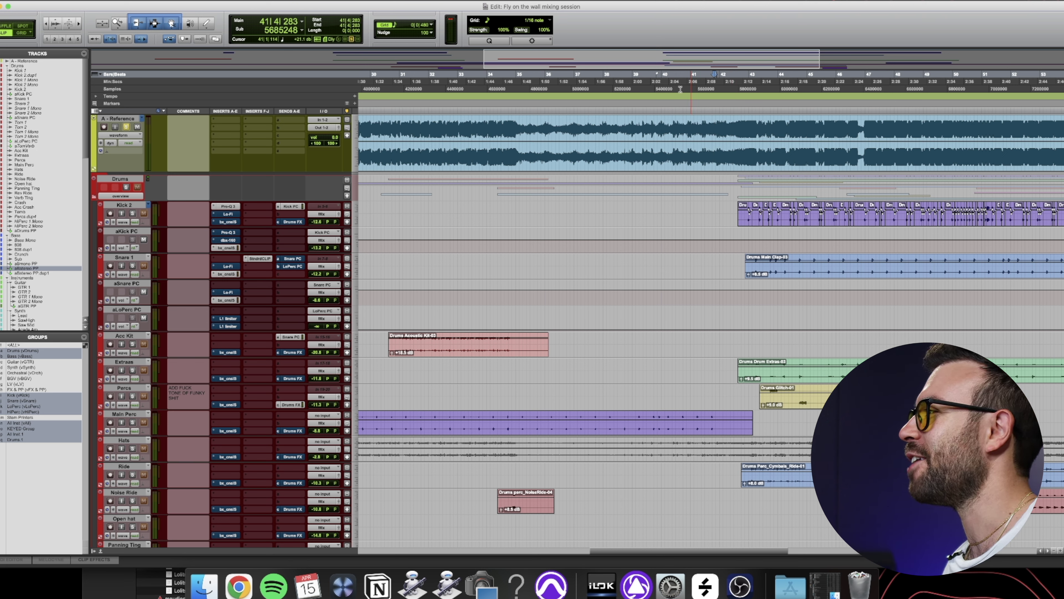
{"action": "left_click", "coordinate": [671, 89]}
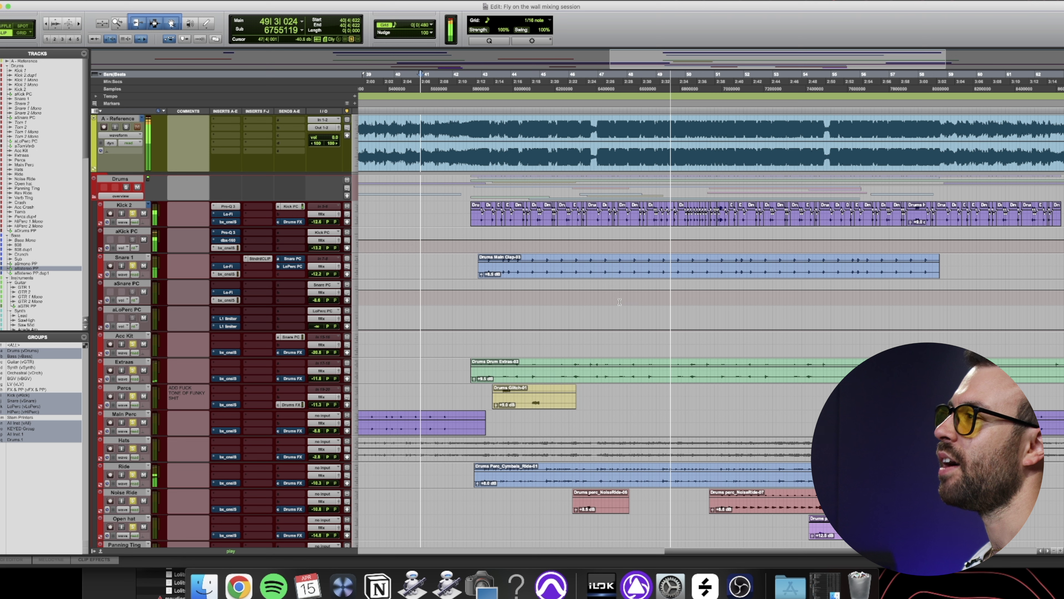
Compare A - Reference with the soloed grouped tracks from bar 46 beat 4, and place the playback cursor in bar 47
{"action": "key", "text": "space"}
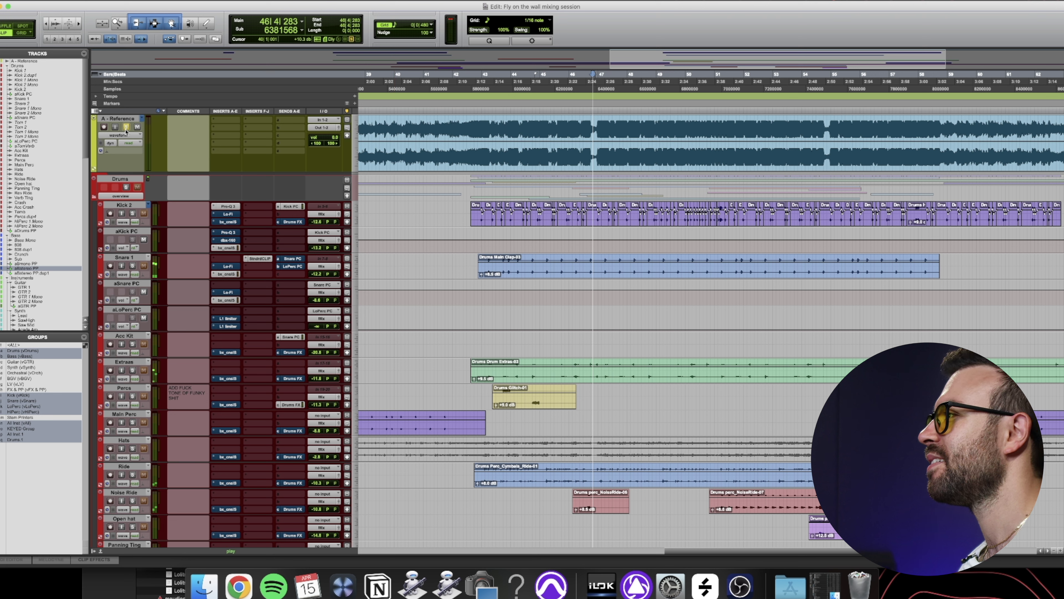
{"action": "key", "text": "space"}
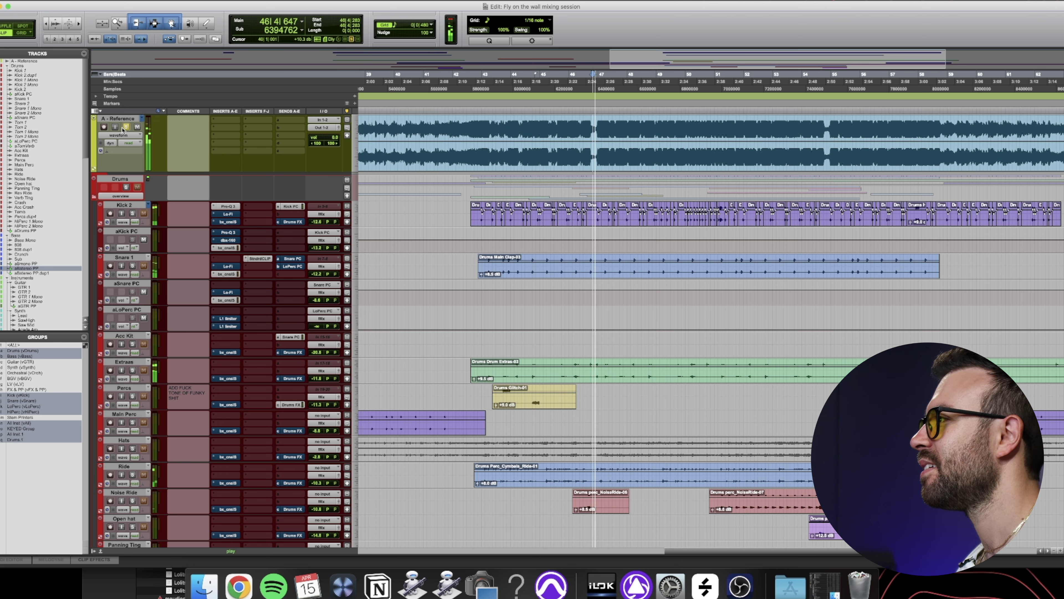
{"action": "left_click", "coordinate": [133, 213]}
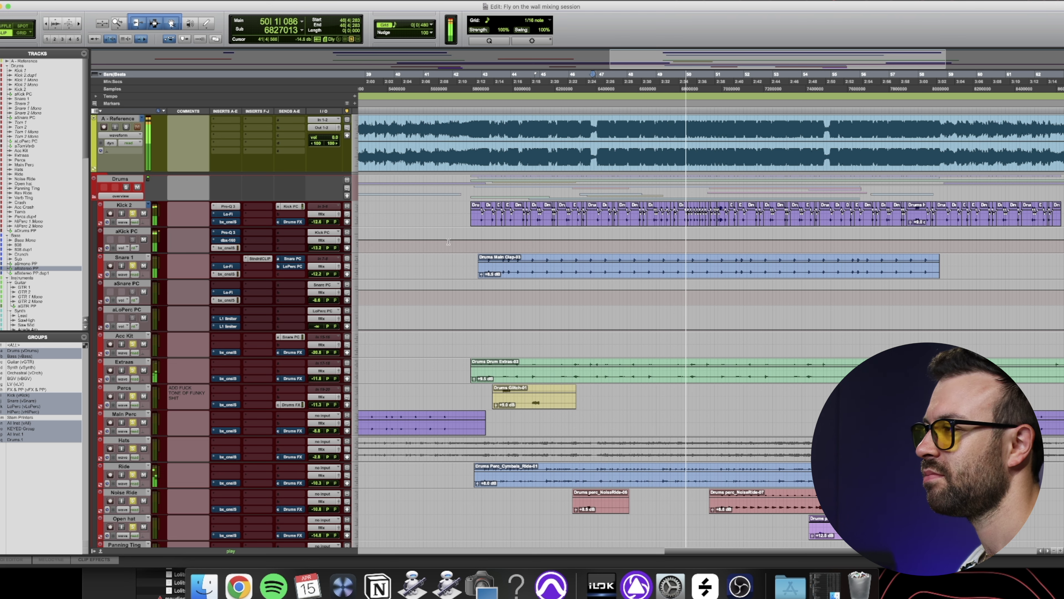
{"action": "key", "text": "r"}
{"action": "key", "text": "r"}
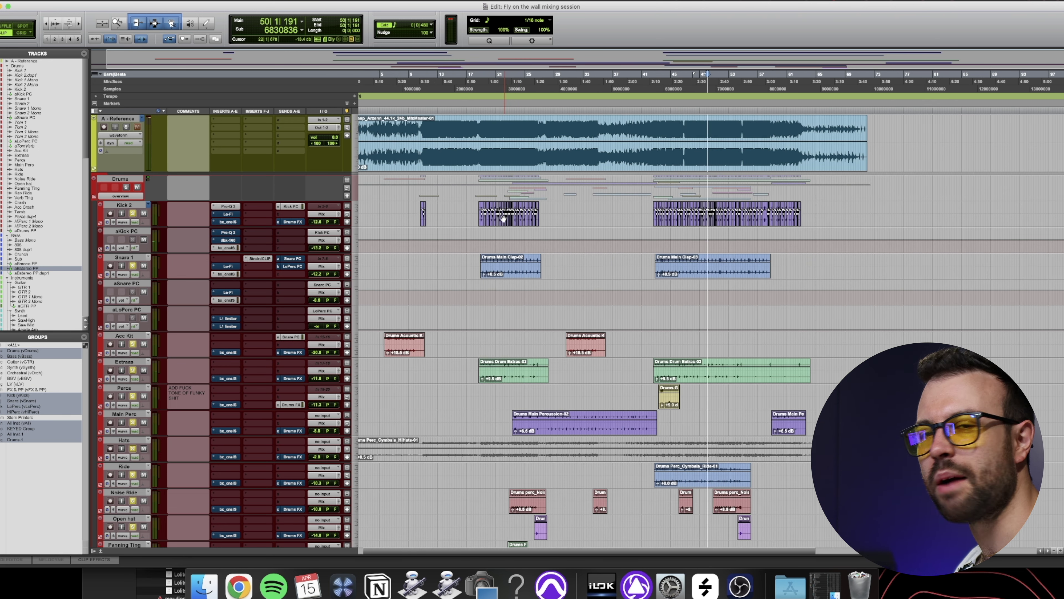
{"action": "left_click", "coordinate": [680, 84]}
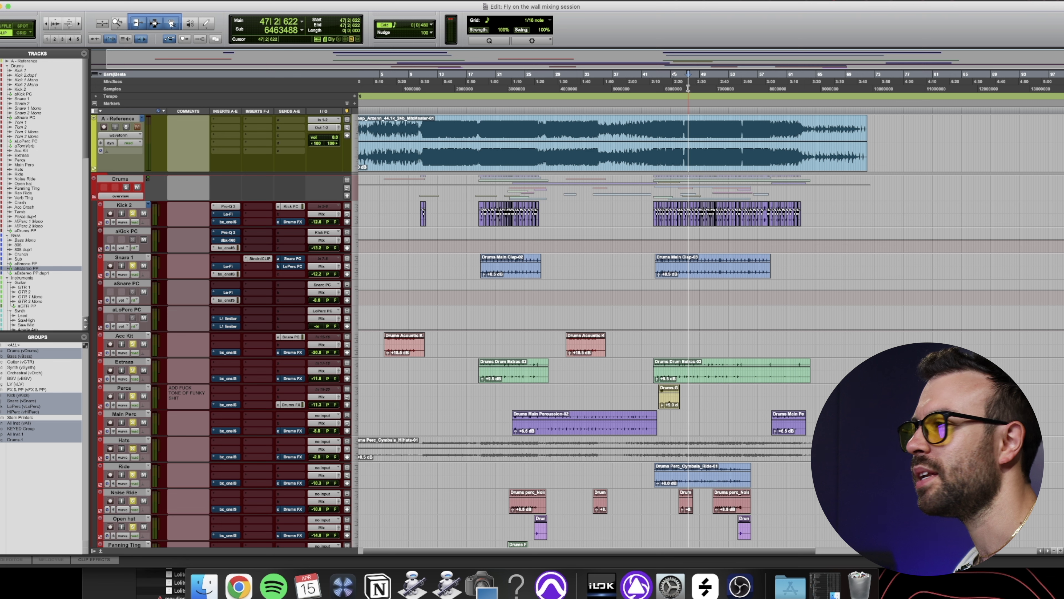
Play from bar 47 and compare A - Reference with the soloed grouped tracks by switching the solo between them
{"action": "left_click", "coordinate": [126, 127]}
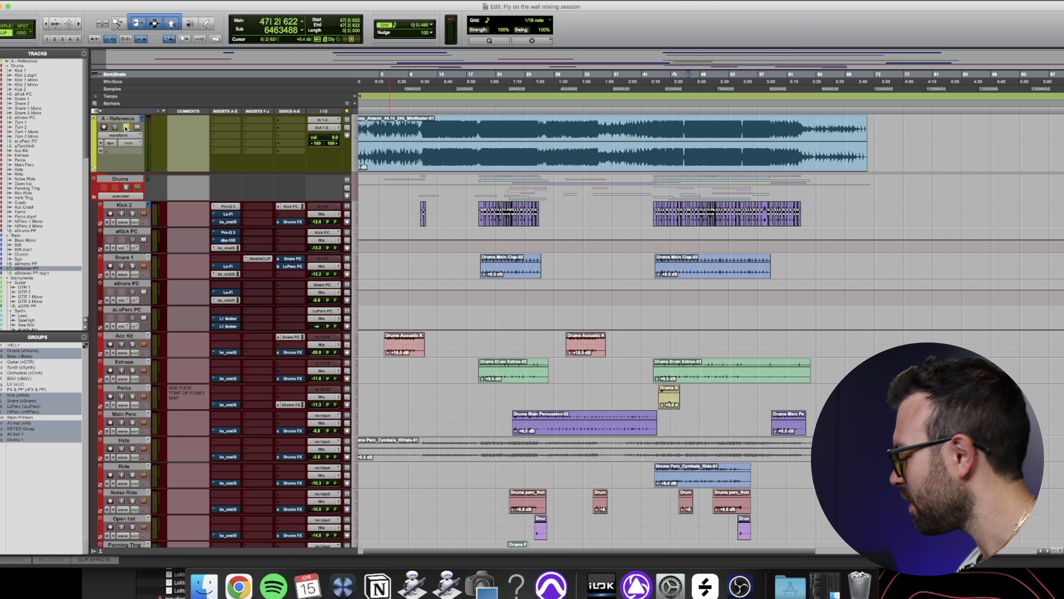
{"action": "key", "text": "space"}
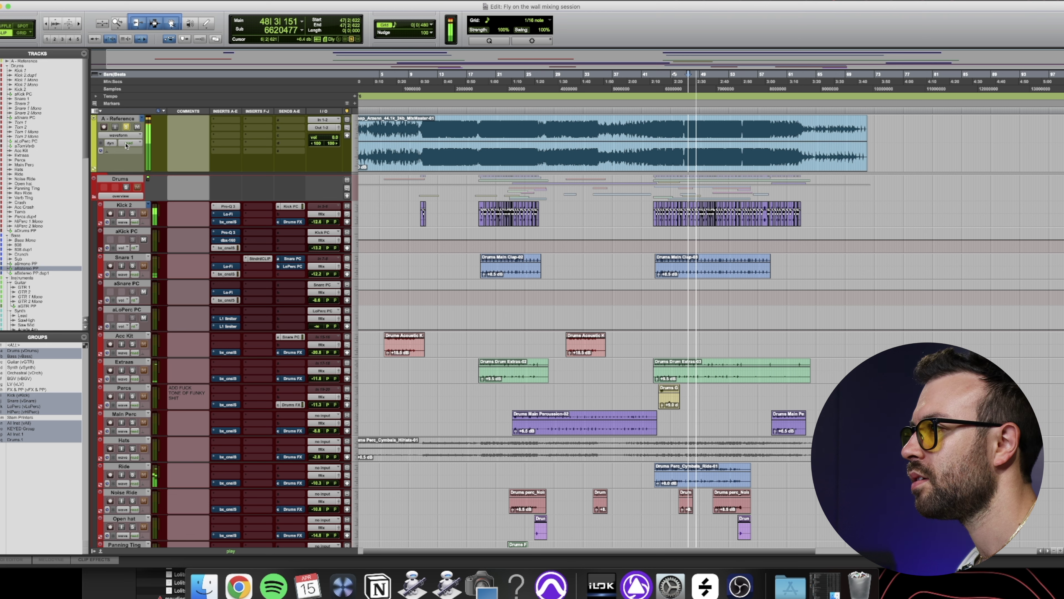
{"action": "left_click", "coordinate": [134, 214]}
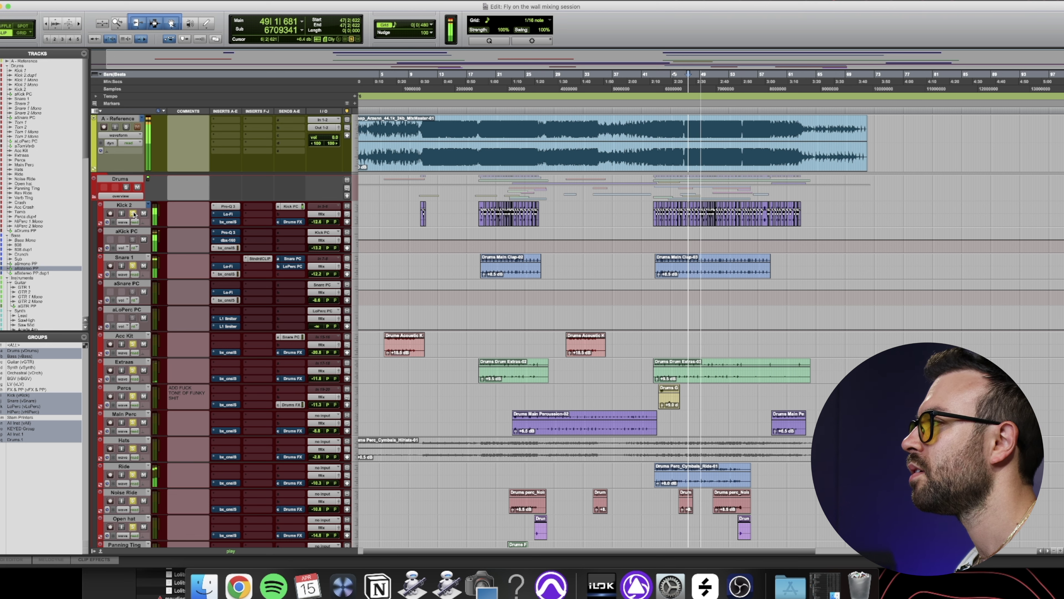
{"action": "key", "text": "t"}
{"action": "key", "text": "t"}
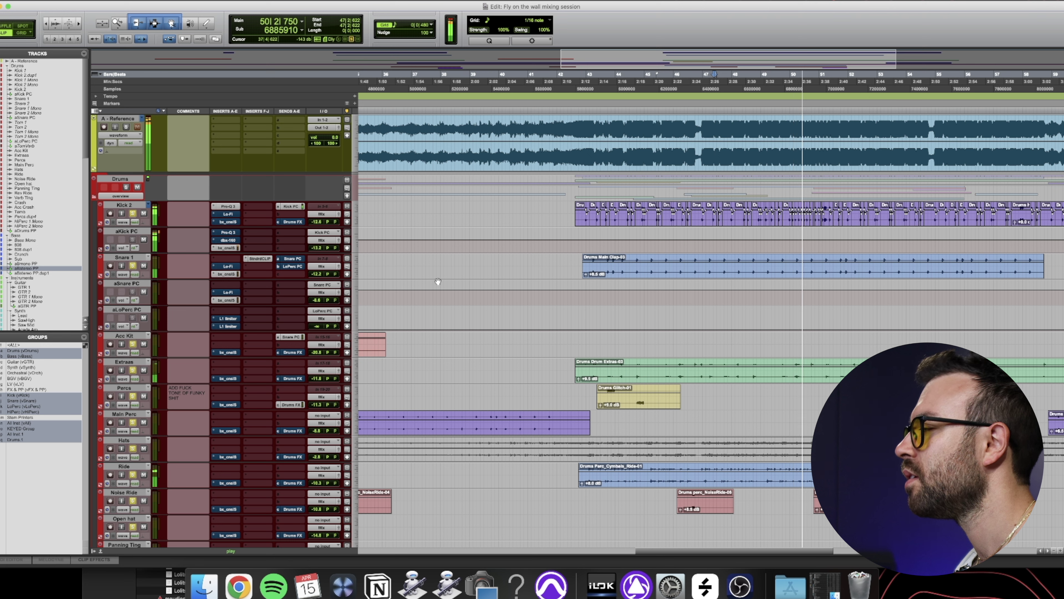
{"action": "left_click", "coordinate": [126, 127]}
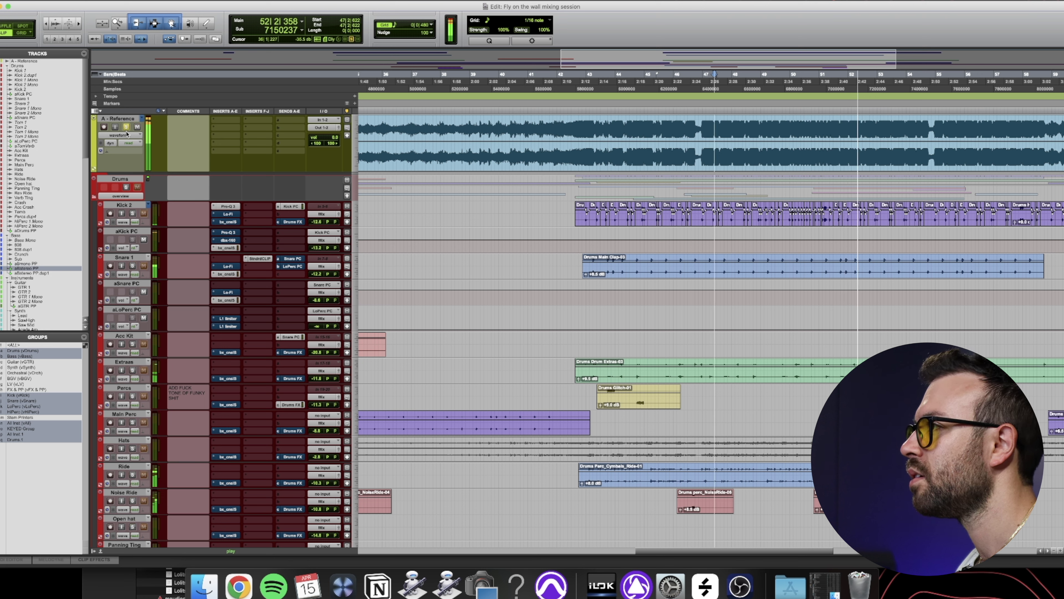
{"action": "left_click", "coordinate": [132, 213]}
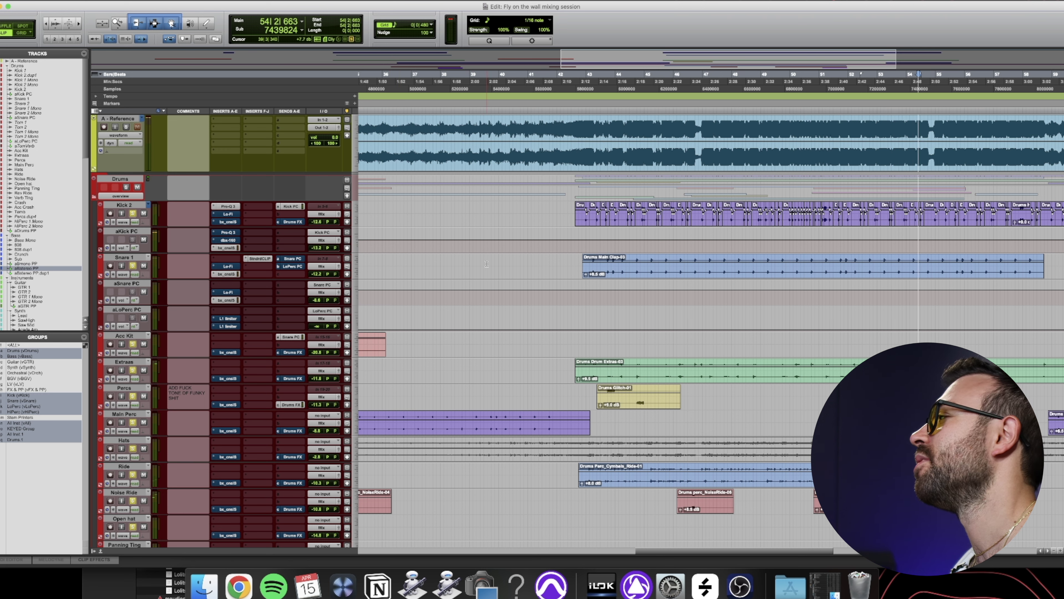
Select the passage from bar 46 beat 4 to early in bar 52 and solo A - Reference for playback
{"action": "key", "text": "r"}
{"action": "key", "text": "r"}
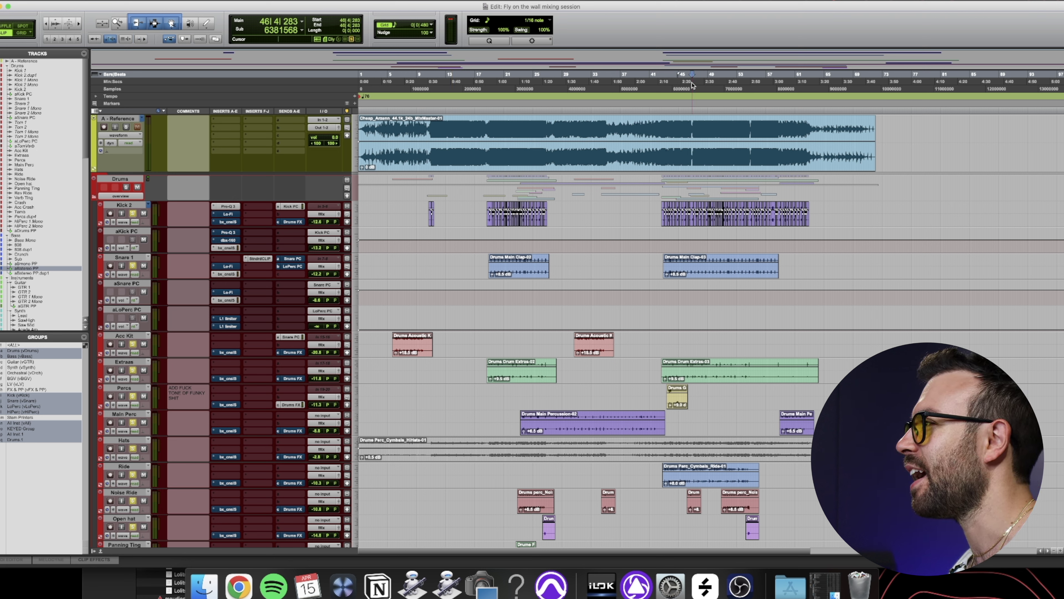
{"action": "mouse_move", "coordinate": [692, 85]}
{"action": "left_mouse_down"}
{"action": "mouse_move", "coordinate": [738, 84]}
{"action": "mouse_move", "coordinate": [692, 84]}
{"action": "left_mouse_up"}
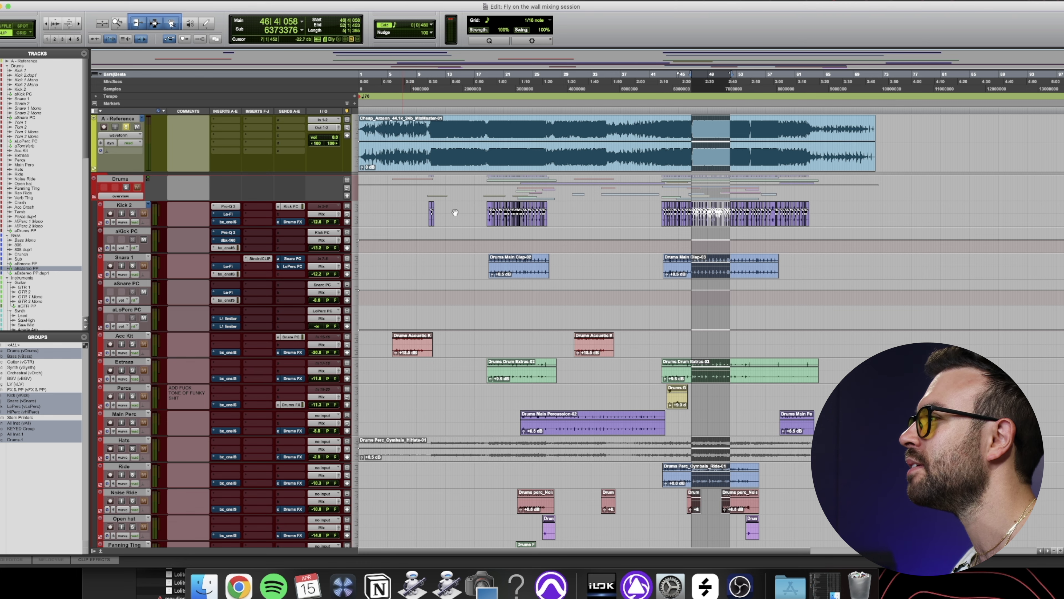
{"action": "key", "text": "t"}
{"action": "key", "text": "t"}
{"action": "key", "text": "t"}
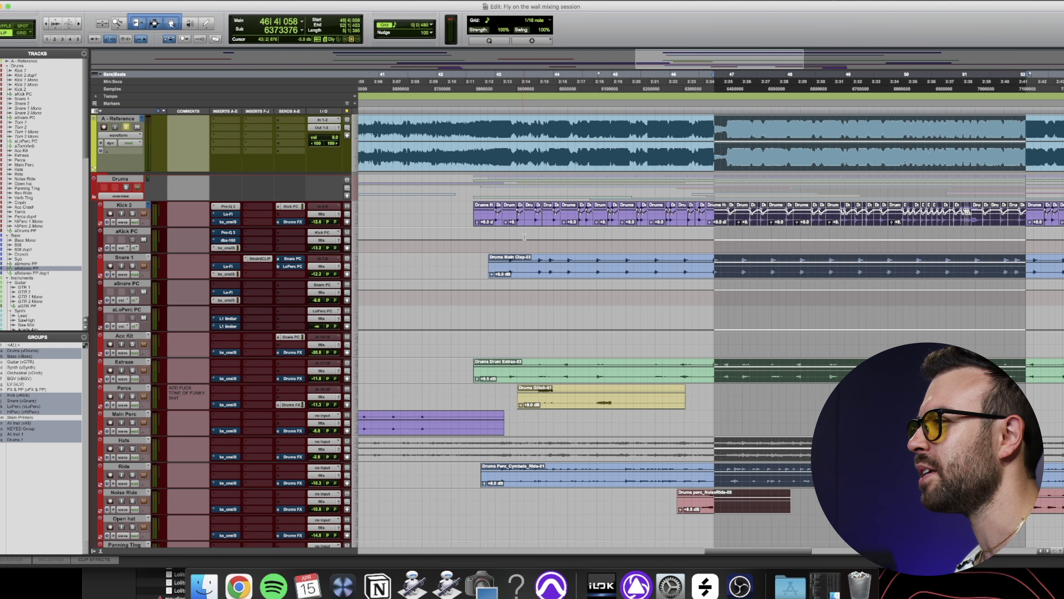
Reset the low shelf gain to zero on the mix bus's Sontec MES-432D9D equalizer and return to the arrangement
{"action": "key", "text": "super+equal"}
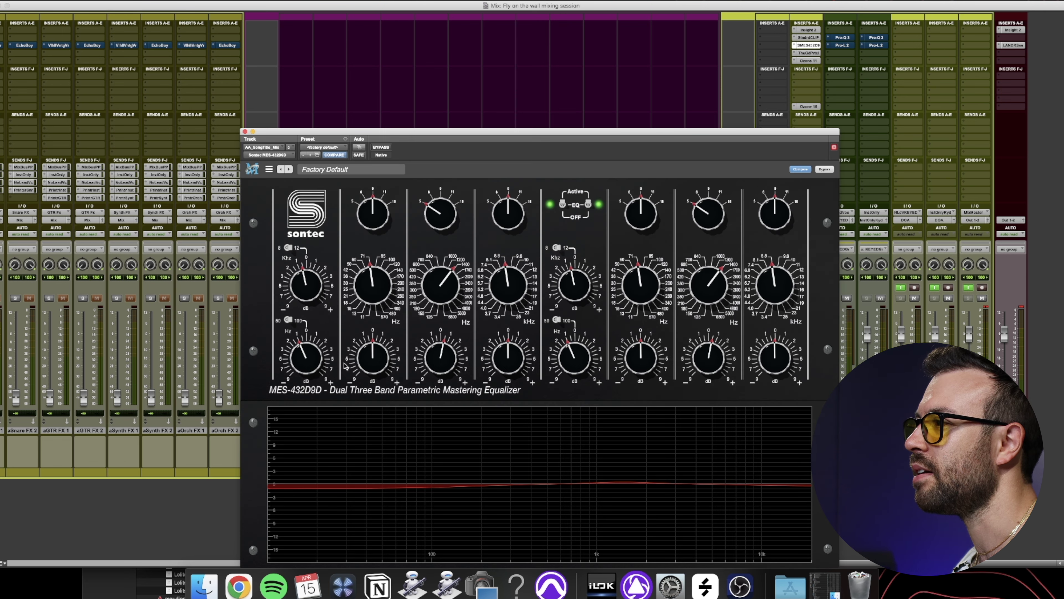
{"action": "left_click", "coordinate": [303, 359], "text": "alt"}
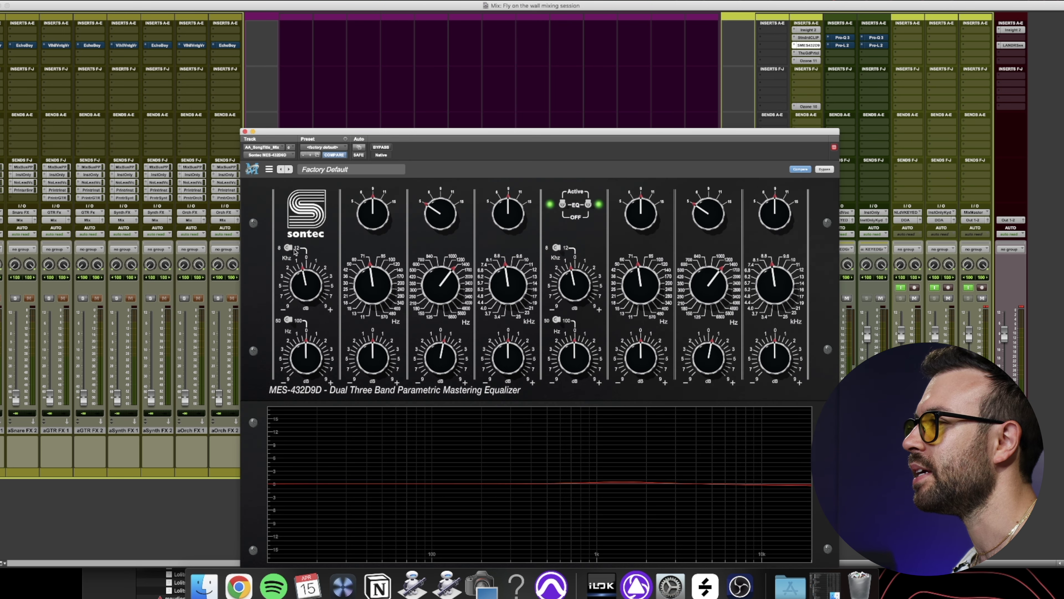
{"action": "left_click", "coordinate": [245, 132]}
{"action": "key", "text": "super+equal"}
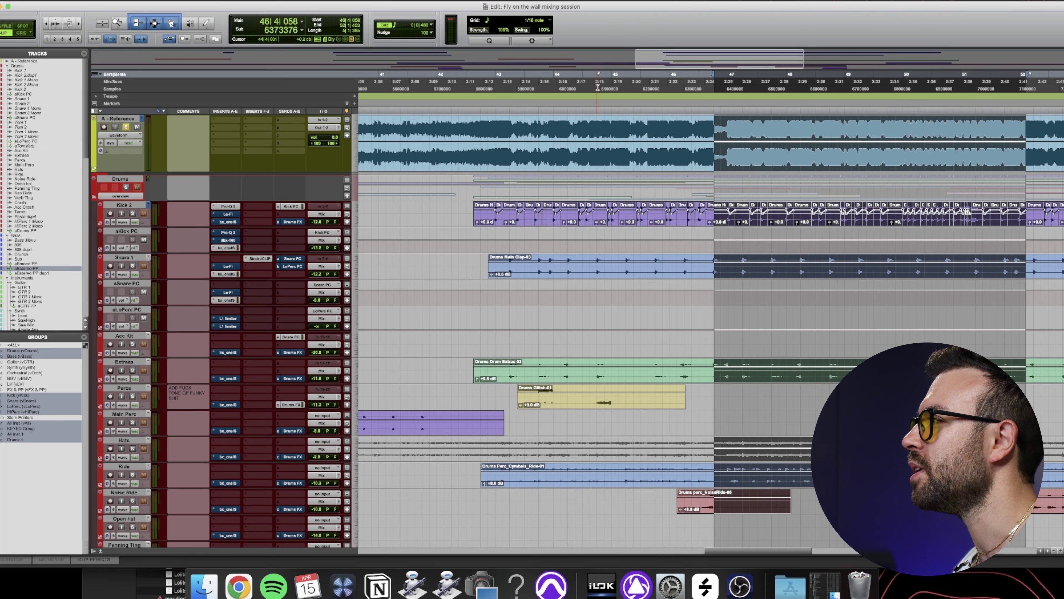
Loop the selected passage and alternate the solo between A - Reference and the grouped tracks to compare their sound
{"action": "key", "text": "super+bracketleft"}
{"action": "key", "text": "super+bracketleft"}
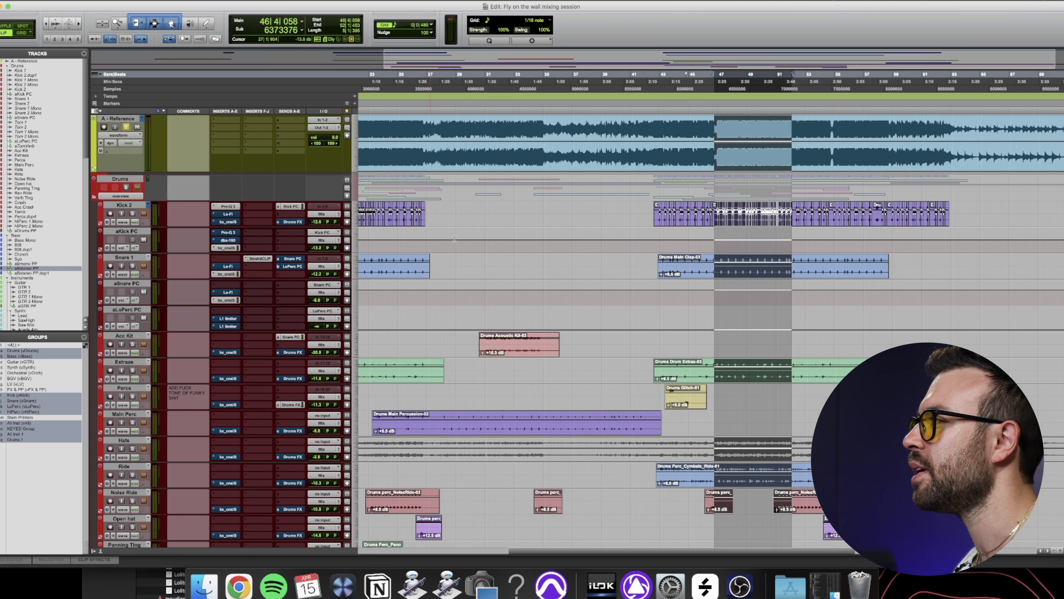
{"action": "key", "text": "space"}
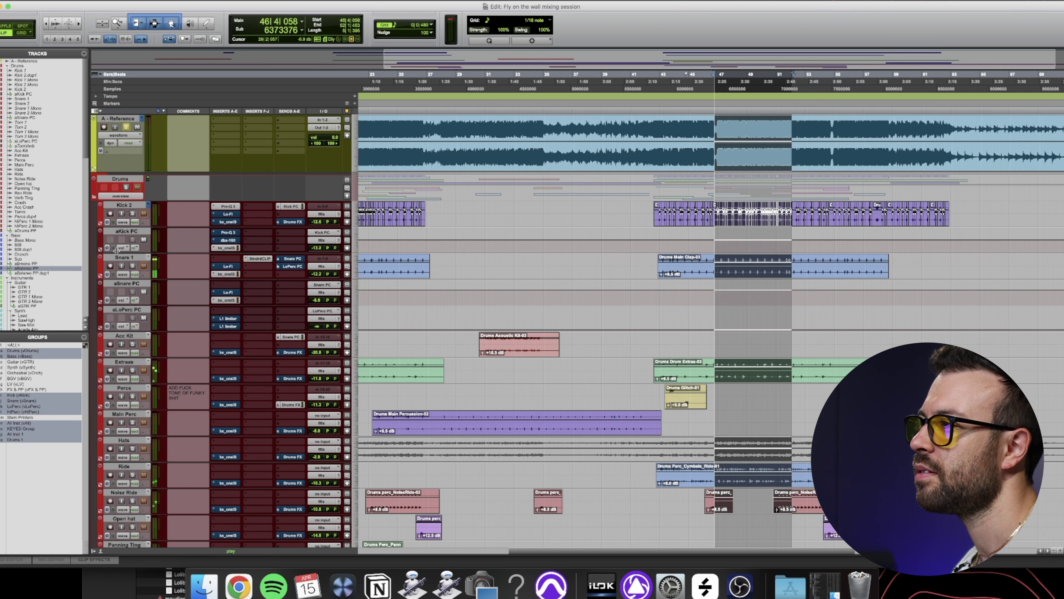
{"action": "left_click", "coordinate": [133, 213]}
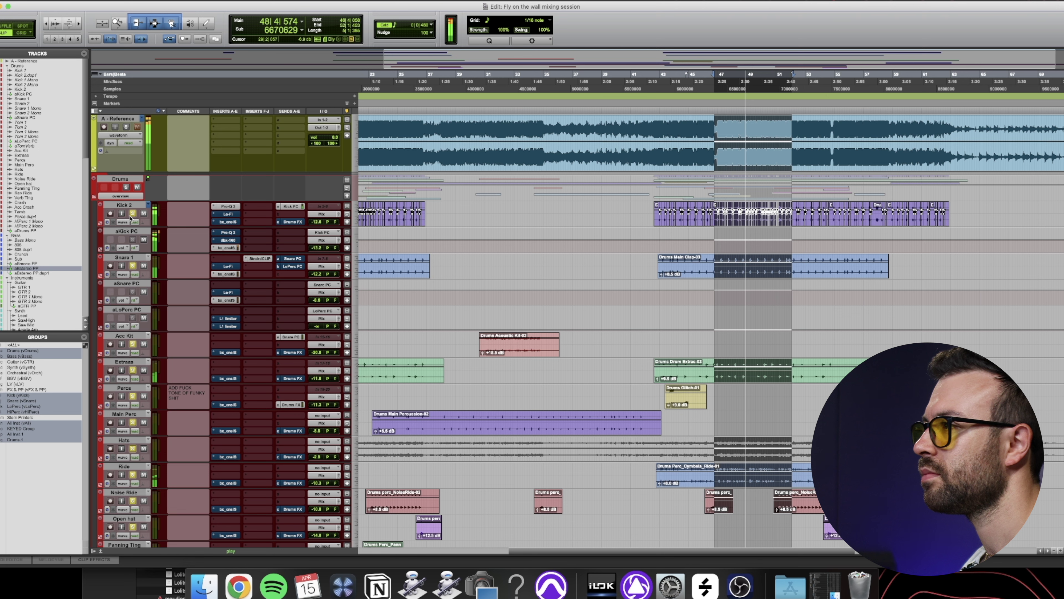
{"action": "left_click", "coordinate": [127, 127]}
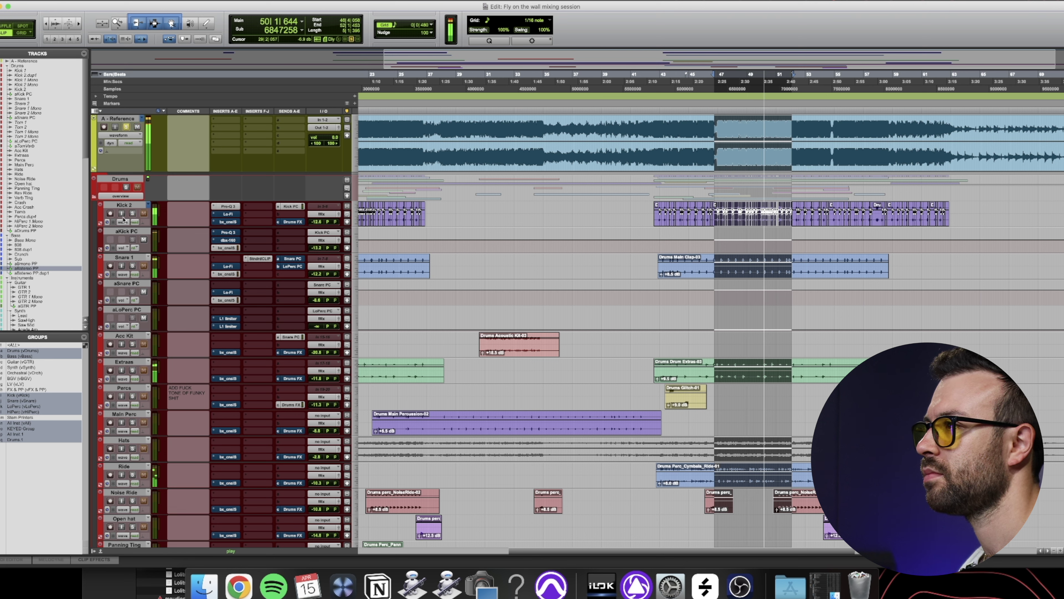
{"action": "left_click", "coordinate": [131, 214]}
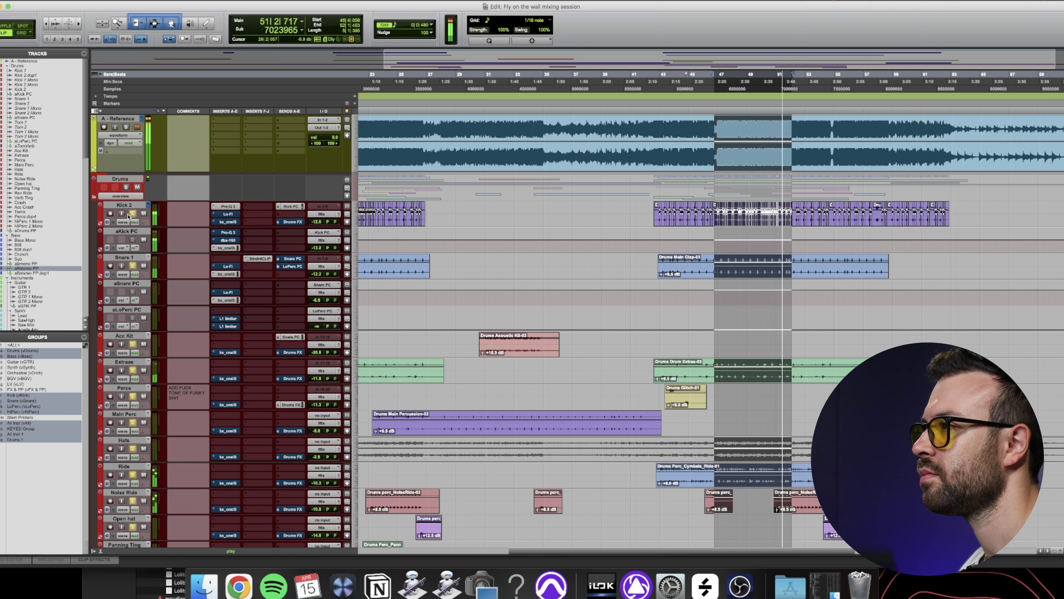
{"action": "left_click", "coordinate": [127, 127]}
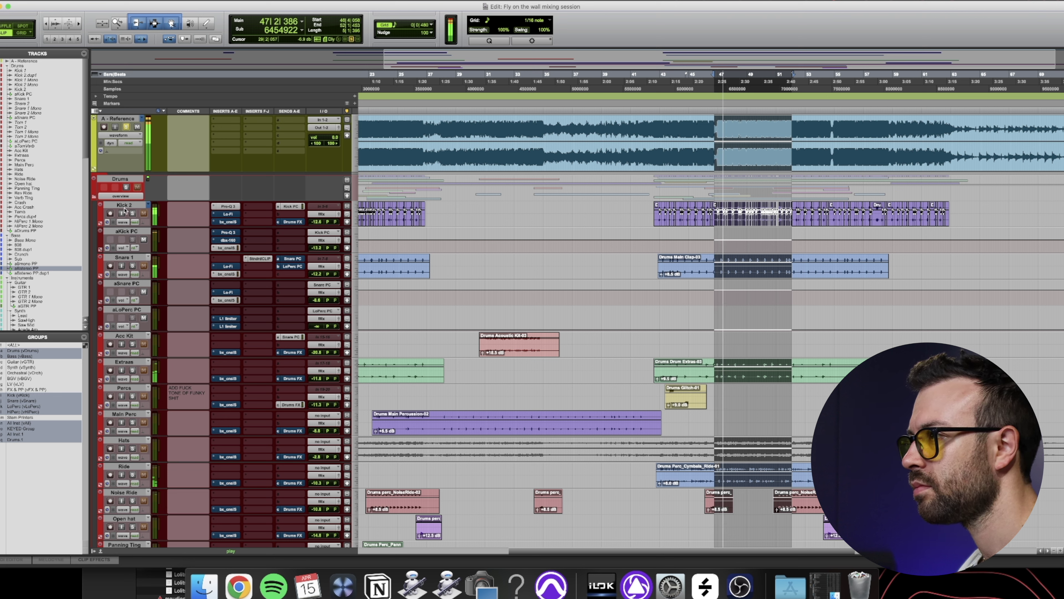
{"action": "left_click", "coordinate": [132, 214]}
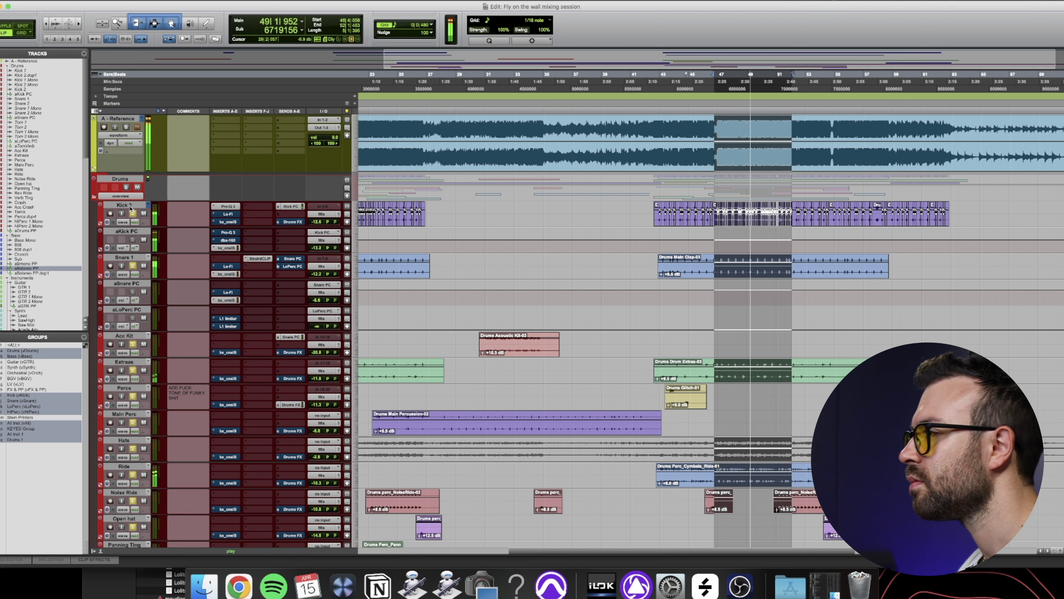
{"action": "key", "text": "space"}
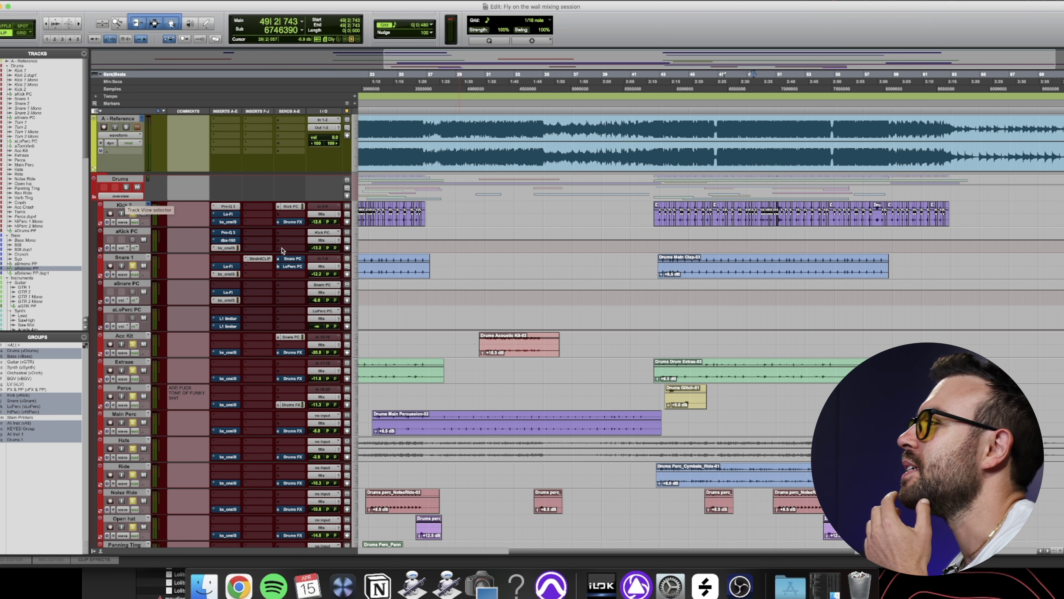
Play the song from bar 42 beat 1 and listen to the 808 bass using its solo
{"action": "left_click", "coordinate": [647, 77]}
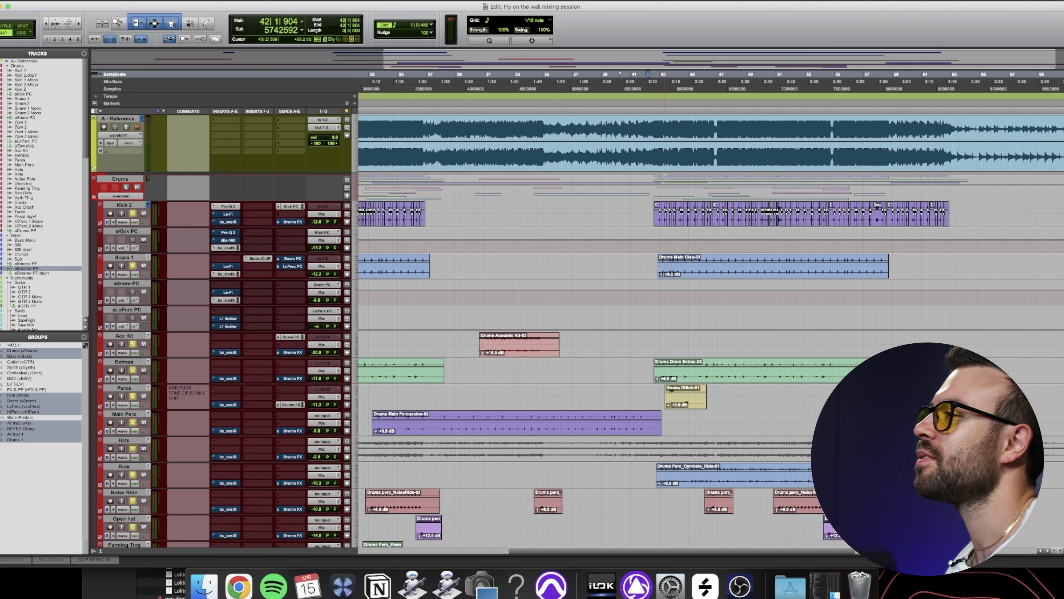
{"action": "scroll", "coordinate": [552, 487], "scroll_direction": "down", "scroll_amount": 10}
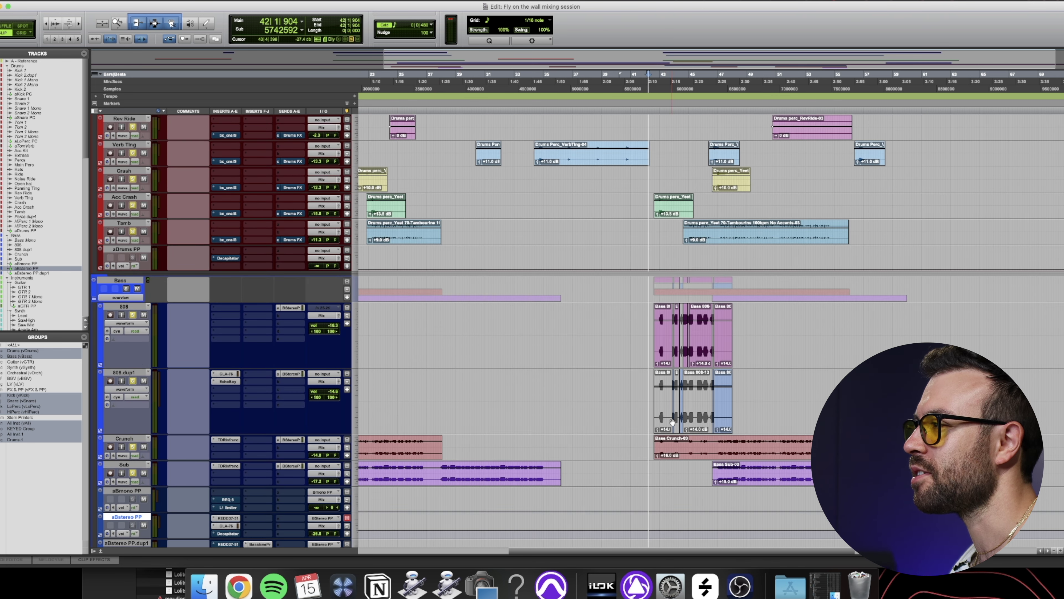
{"action": "key", "text": "t"}
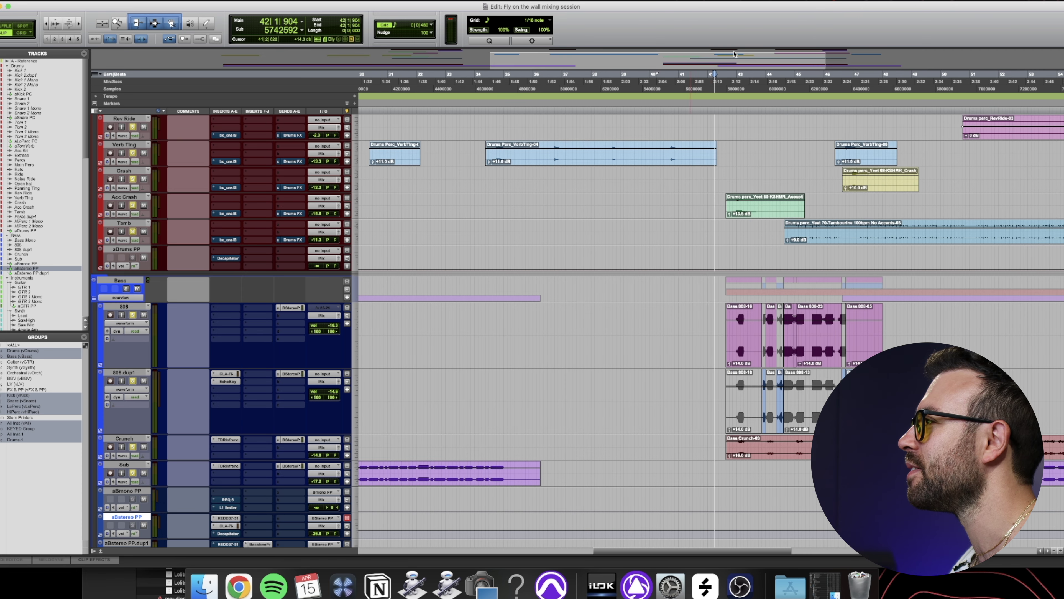
{"action": "key", "text": "space"}
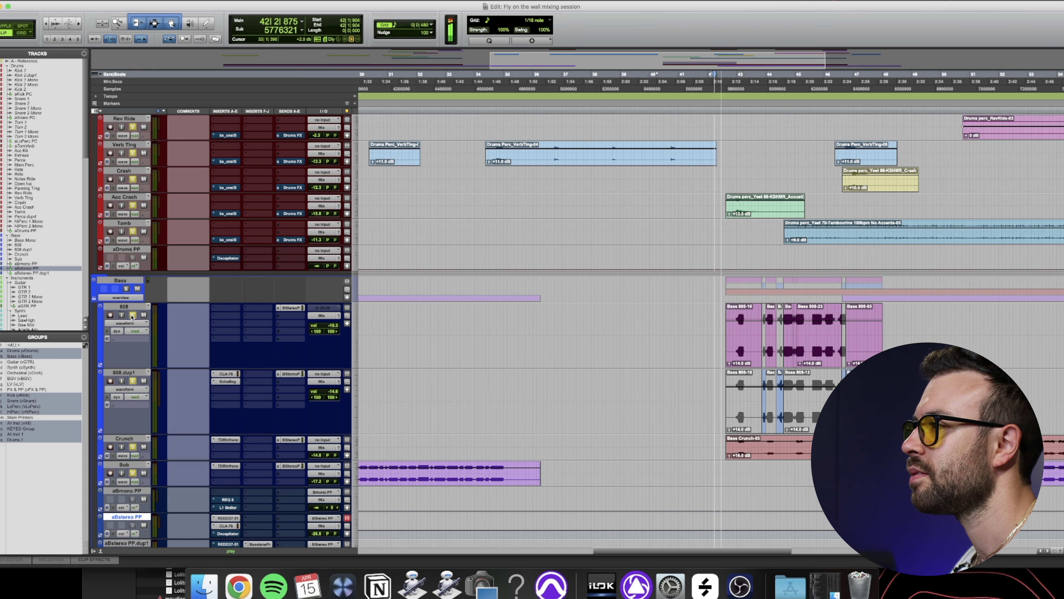
{"action": "left_click", "coordinate": [132, 315]}
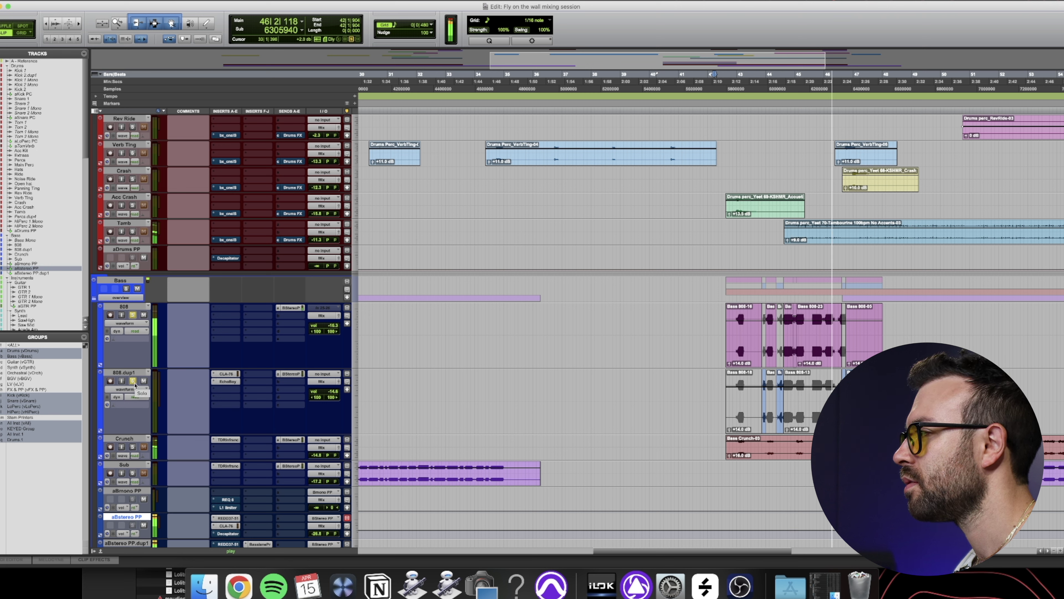
{"action": "key", "text": "space"}
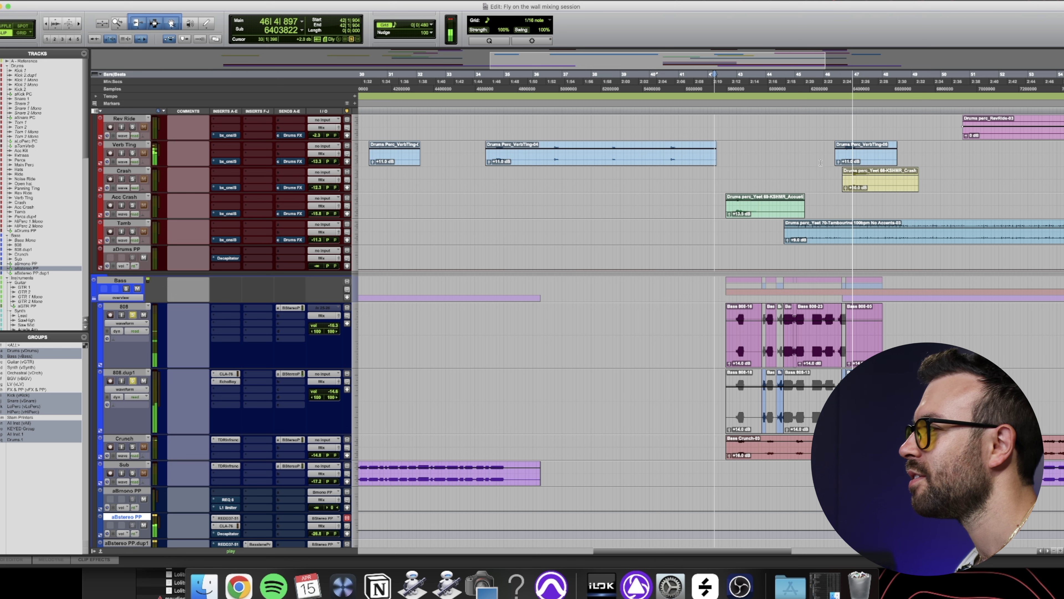
Replay the song from late in bar 42 and examine the clips on the 808, 808.dup1, Crunch and Sub tracks
{"action": "left_click", "coordinate": [132, 380], "text": "alt"}
{"action": "left_click", "coordinate": [720, 84]}
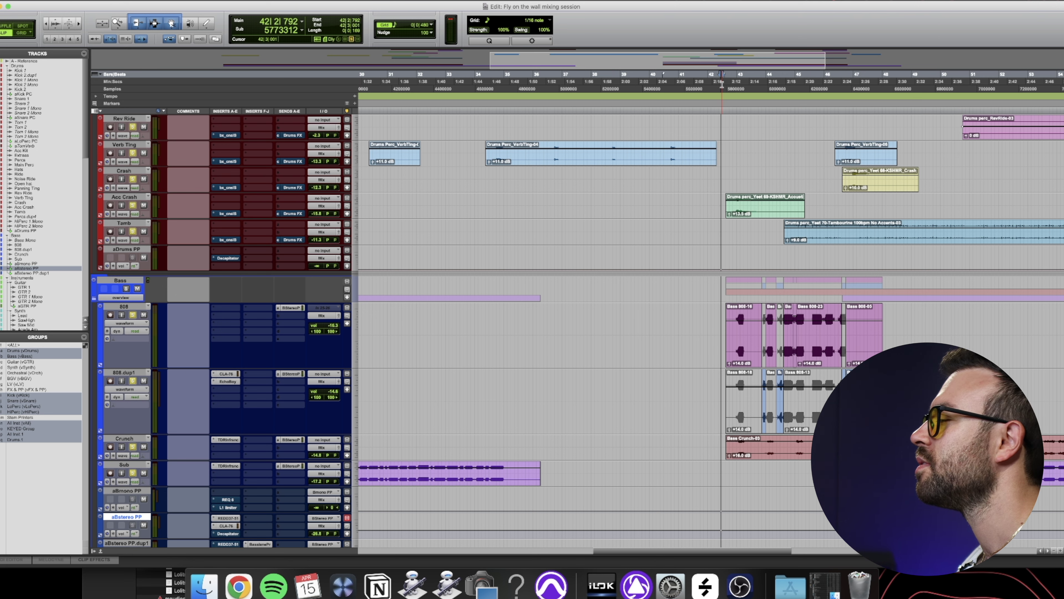
{"action": "key", "text": "space"}
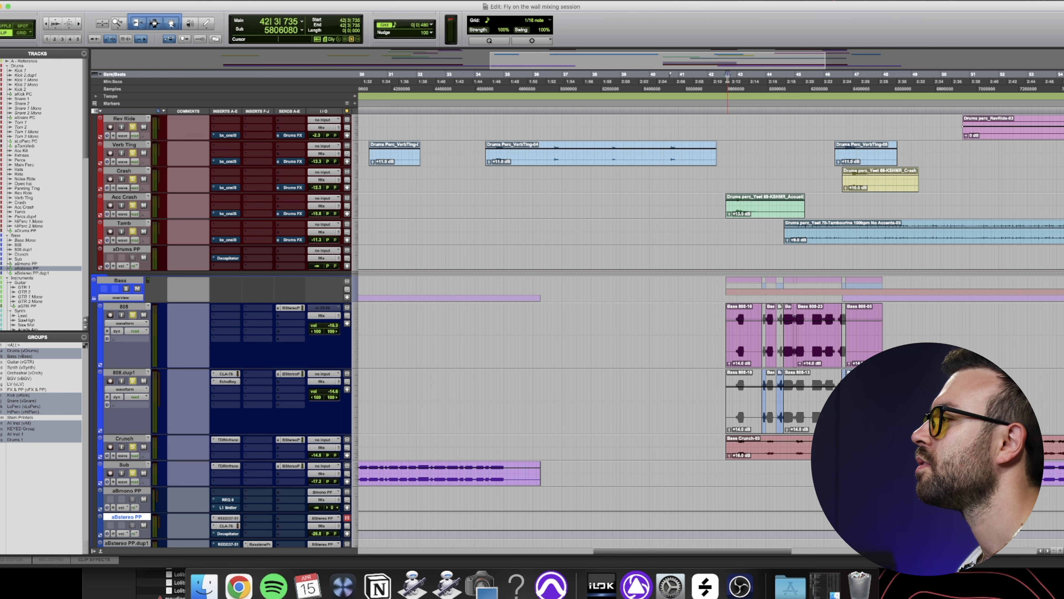
{"action": "key", "text": "super+bracketleft"}
{"action": "scroll", "coordinate": [733, 274], "scroll_direction": "down", "scroll_amount": 10}
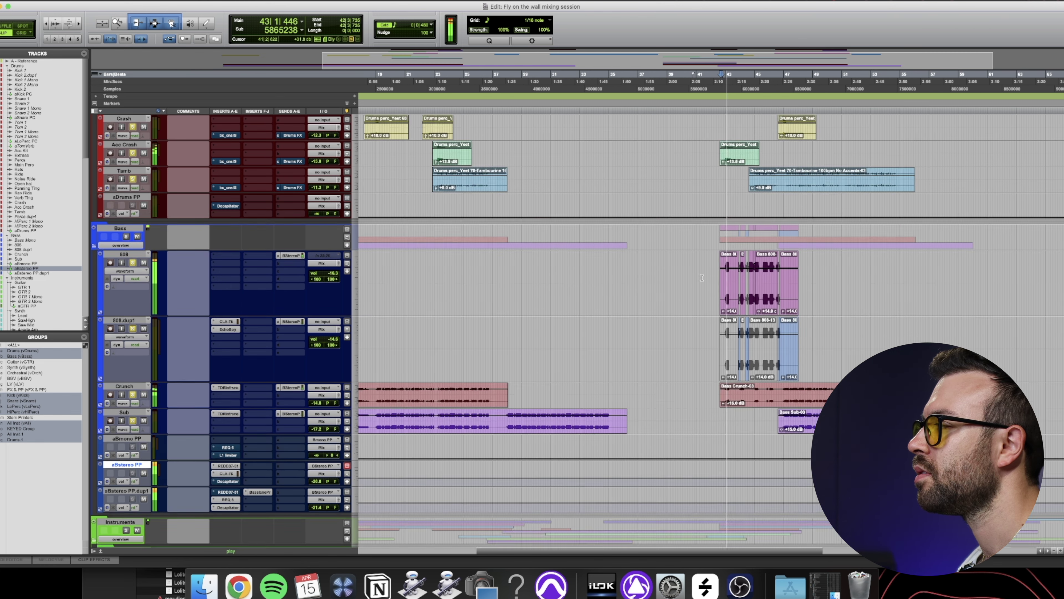
{"action": "key", "text": "super+bracketright"}
{"action": "key", "text": "super+bracketright"}
{"action": "scroll", "coordinate": [700, 276], "scroll_direction": "up", "scroll_amount": 5}
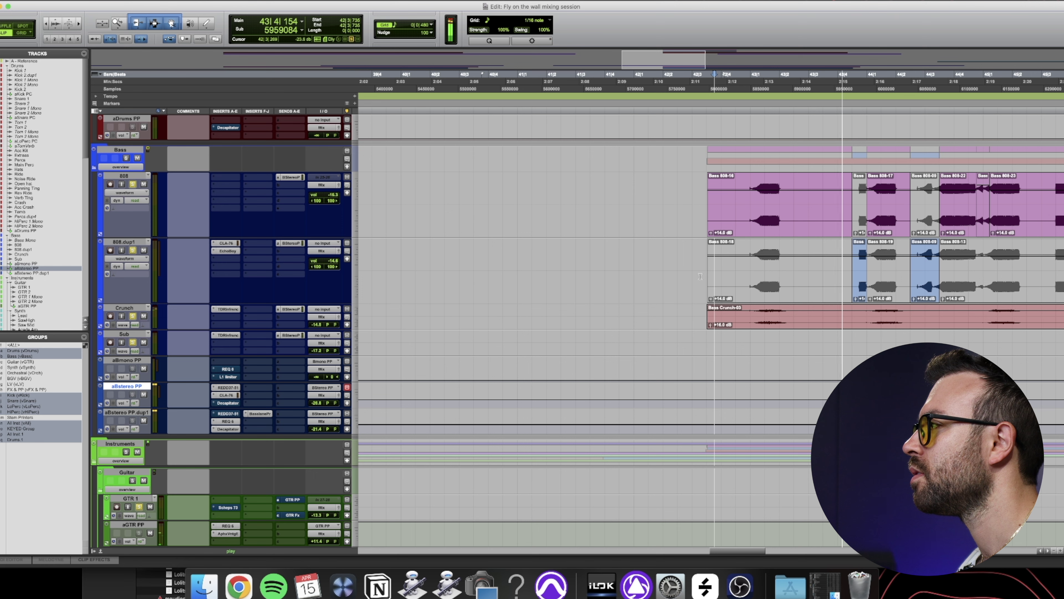
{"action": "scroll", "coordinate": [700, 276], "scroll_direction": "right", "scroll_amount": 3}
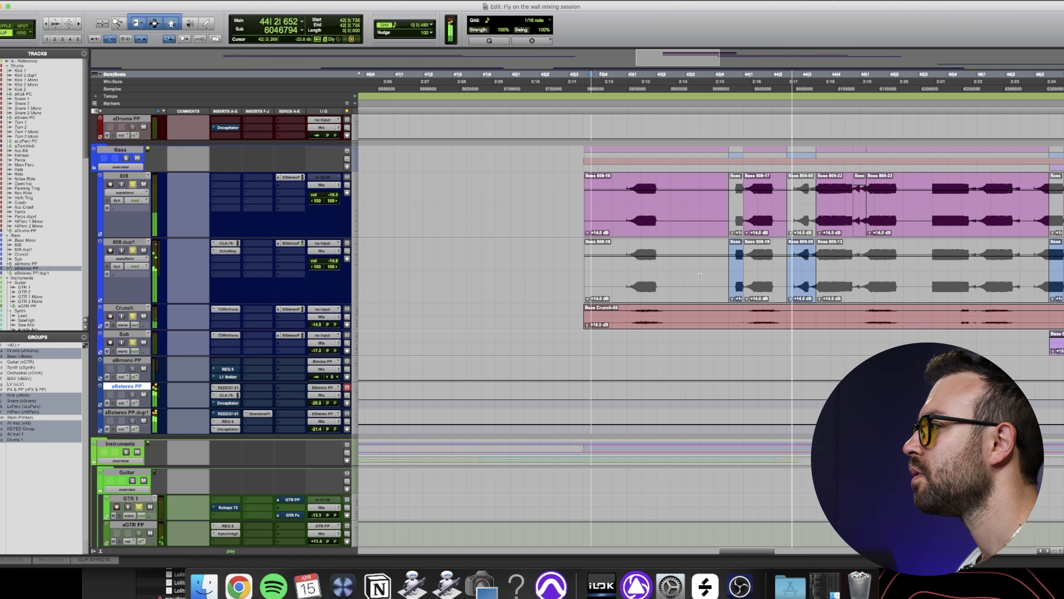
{"action": "key", "text": "super+bracketleft"}
{"action": "key", "text": "super+bracketleft"}
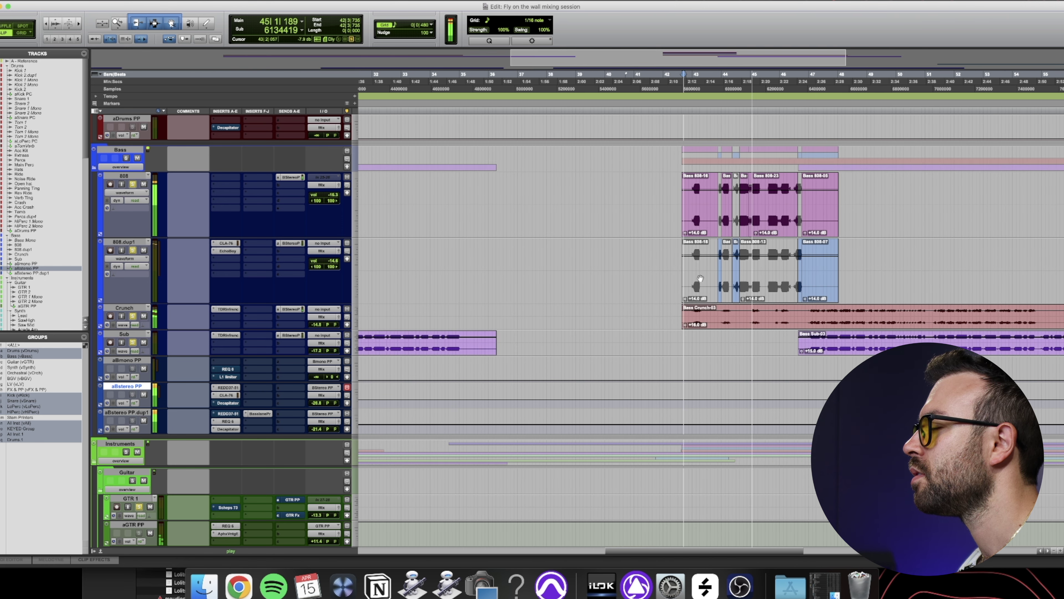
Stop the playback and look through the guitar, synth and orchestral tracks across the arrangement
{"action": "scroll", "coordinate": [699, 275], "scroll_direction": "down", "scroll_amount": 8}
{"action": "scroll", "coordinate": [699, 275], "scroll_direction": "down", "scroll_amount": 3}
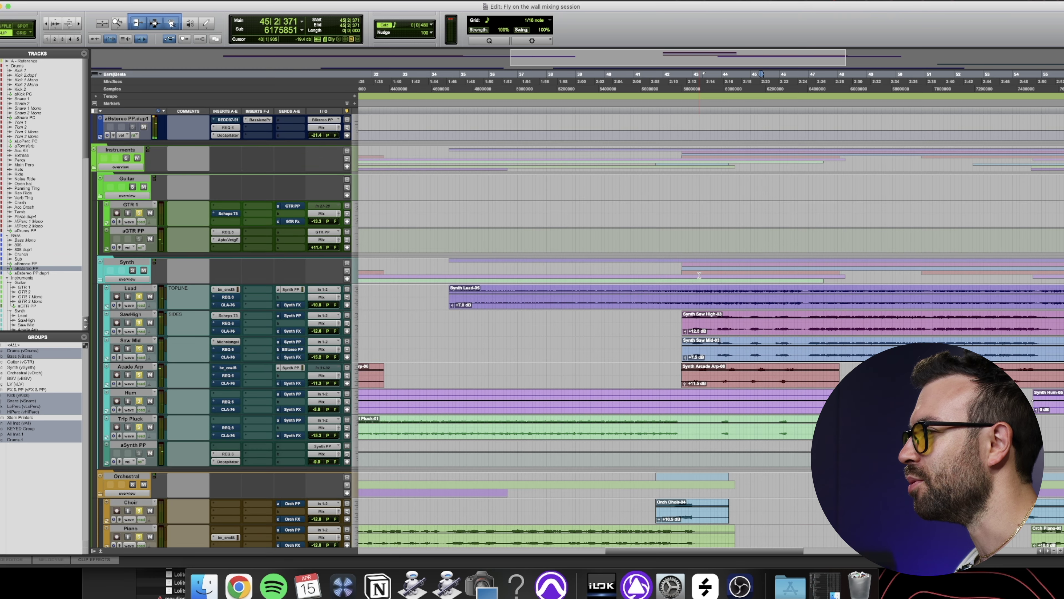
{"action": "key", "text": "super+bracketleft"}
{"action": "scroll", "coordinate": [699, 276], "scroll_direction": "down", "scroll_amount": 2}
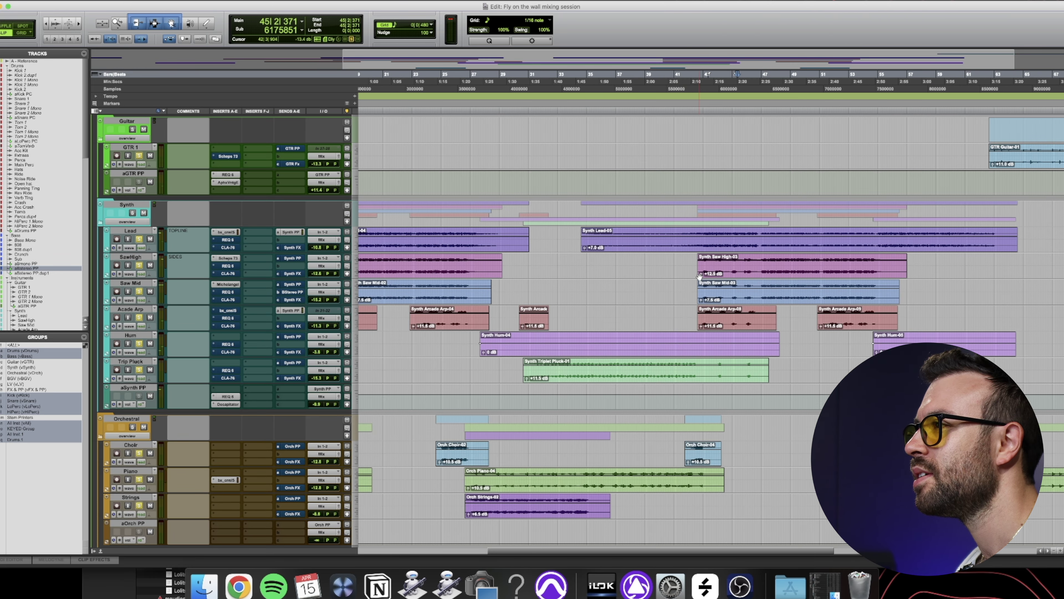
{"action": "scroll", "coordinate": [699, 275], "scroll_direction": "down", "scroll_amount": 3}
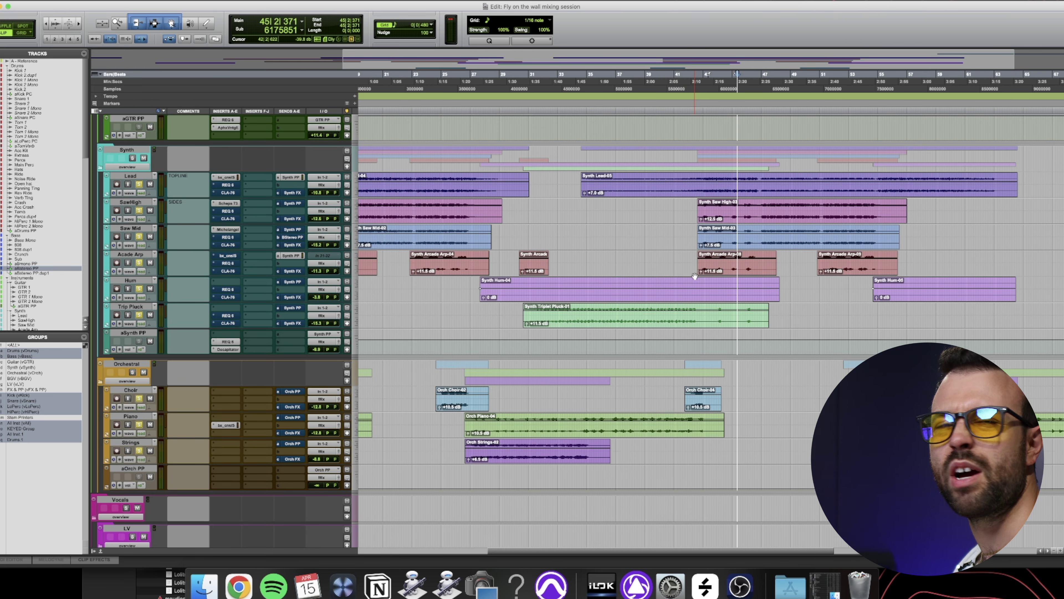
Select the passage from bar 48 beat 2 to bar 54 and look through the orchestral, synth, bass and drum tracks
{"action": "scroll", "coordinate": [694, 273], "scroll_direction": "down", "scroll_amount": 4}
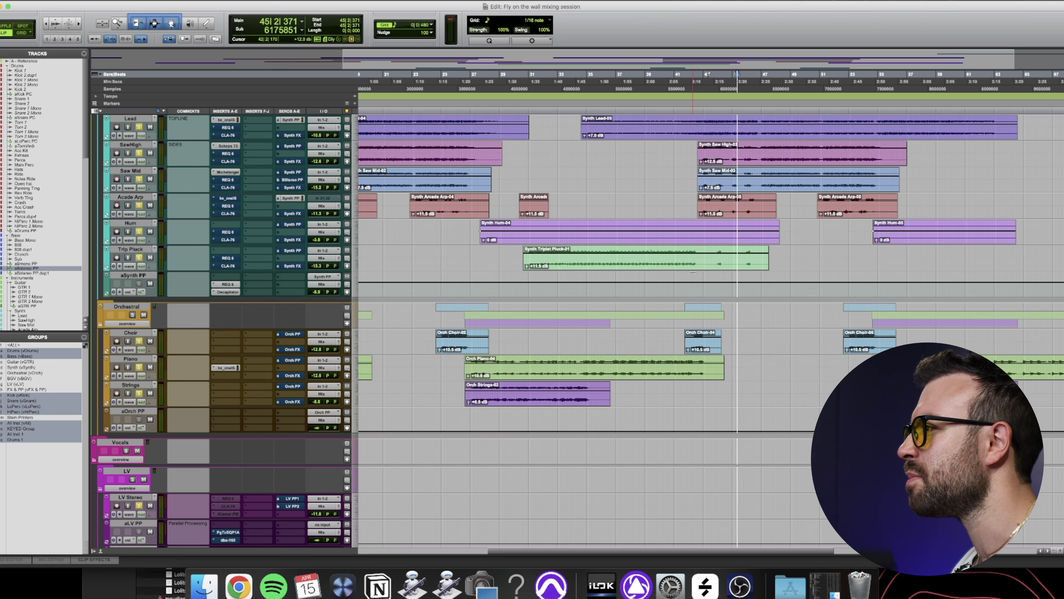
{"action": "scroll", "coordinate": [690, 273], "scroll_direction": "up", "scroll_amount": 4}
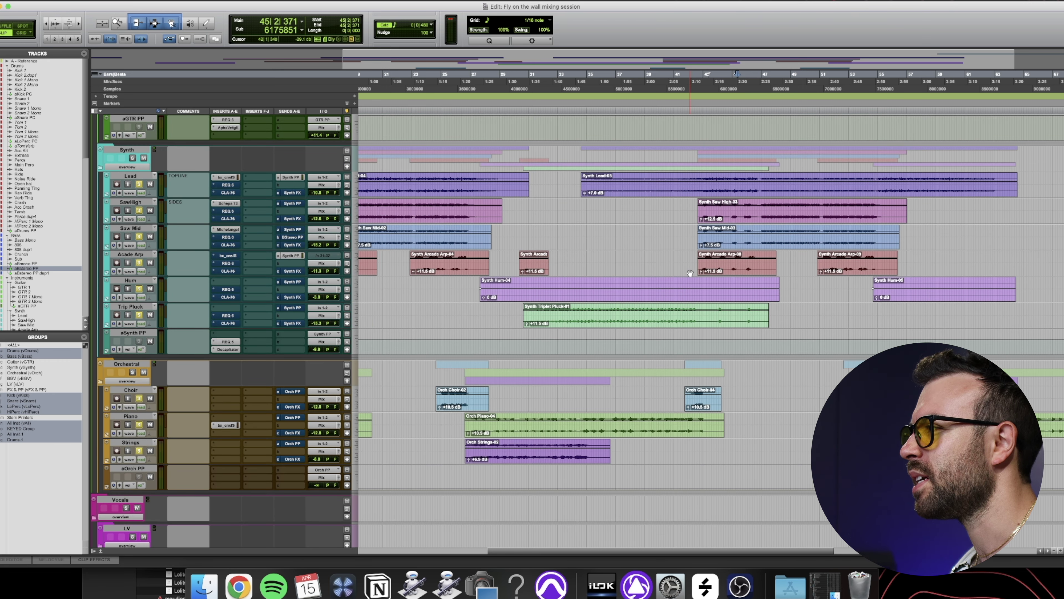
{"action": "left_click_drag", "start_coordinate": [782, 84], "coordinate": [869, 84]}
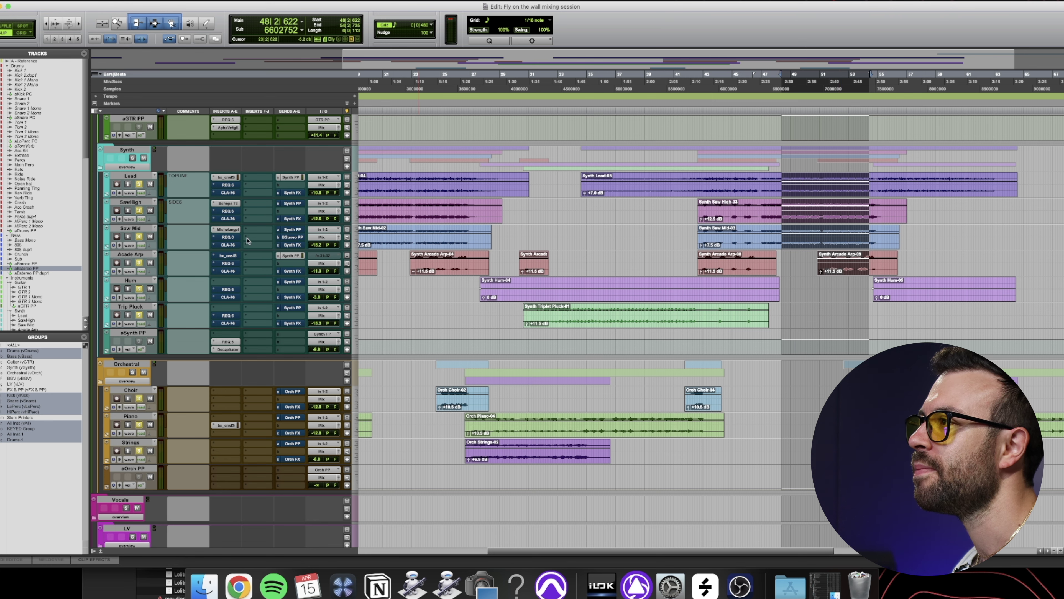
{"action": "scroll", "coordinate": [247, 240], "scroll_direction": "up", "scroll_amount": 15}
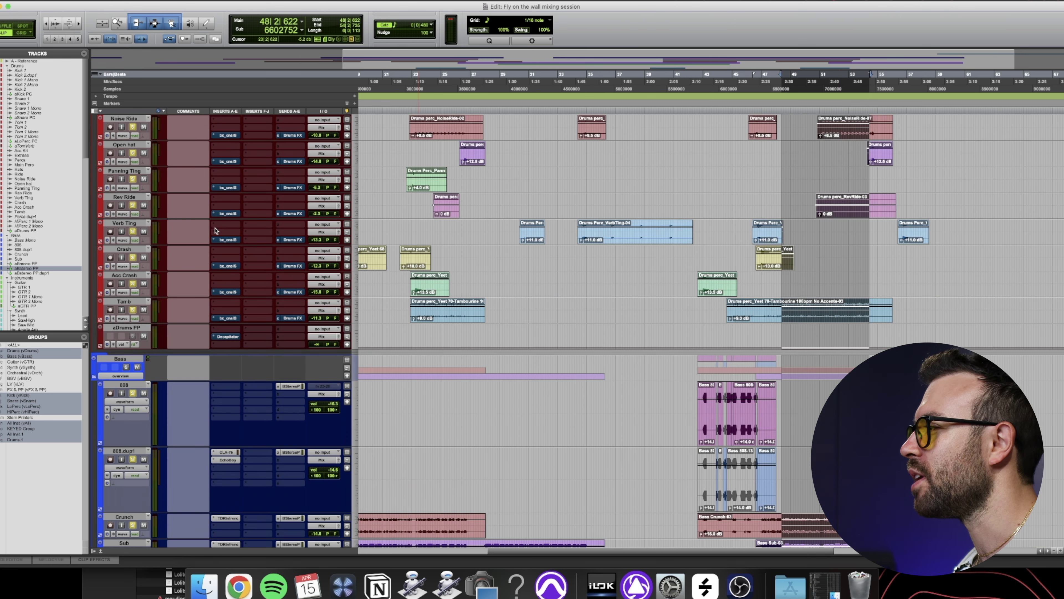
{"action": "scroll", "coordinate": [215, 230], "scroll_direction": "down", "scroll_amount": 4}
{"action": "scroll", "coordinate": [204, 240], "scroll_direction": "up", "scroll_amount": 5}
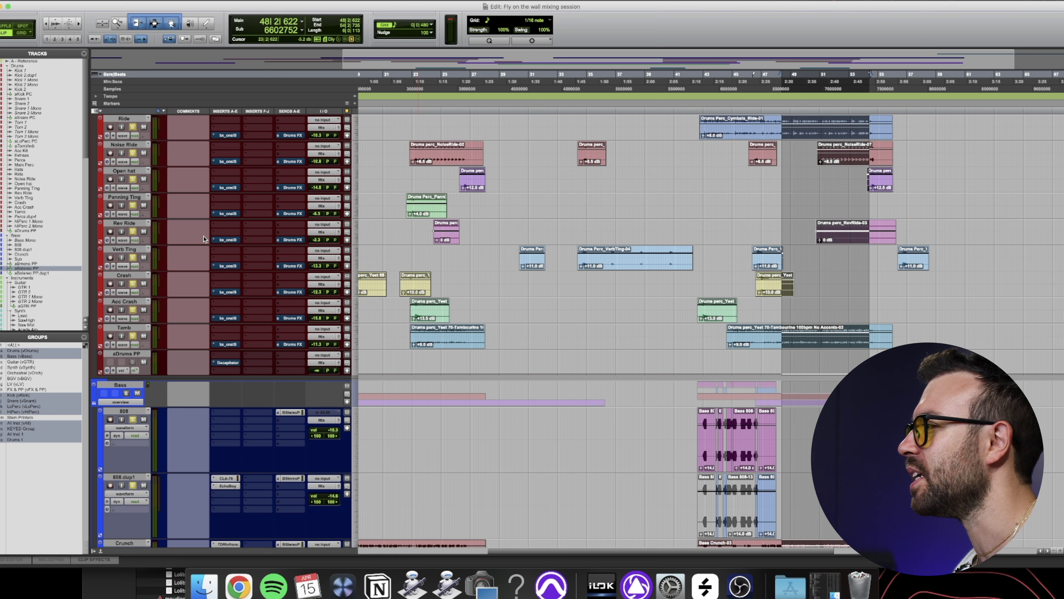
{"action": "scroll", "coordinate": [203, 240], "scroll_direction": "down", "scroll_amount": 2}
{"action": "scroll", "coordinate": [204, 238], "scroll_direction": "up", "scroll_amount": 12}
{"action": "scroll", "coordinate": [203, 238], "scroll_direction": "up", "scroll_amount": 3}
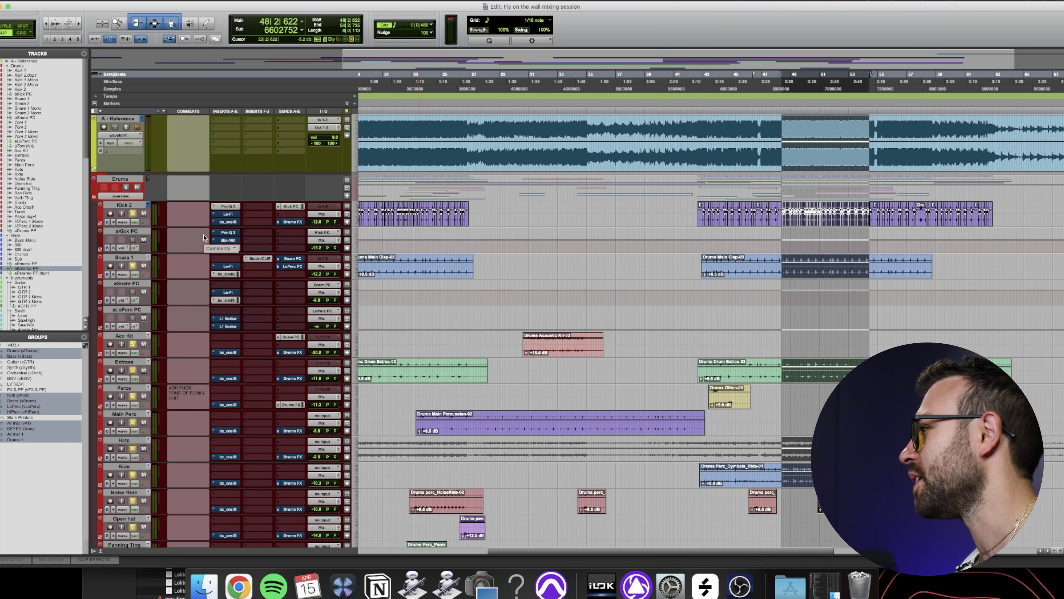
{"action": "scroll", "coordinate": [203, 238], "scroll_direction": "down", "scroll_amount": 1}
{"action": "scroll", "coordinate": [459, 223], "scroll_direction": "up", "scroll_amount": 1}
Select the Kick 2 track within the passage and show the hidden Kick 1 track above it
{"action": "key", "text": "t"}
{"action": "key", "text": "t"}
{"action": "key", "text": "t"}
{"action": "key", "text": "t"}
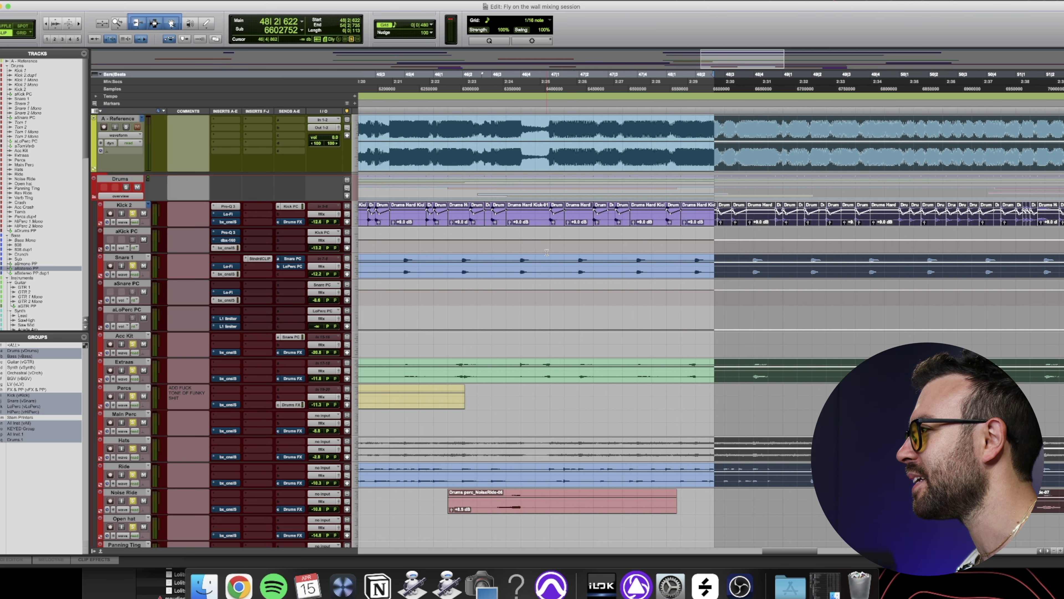
{"action": "left_click", "coordinate": [132, 207]}
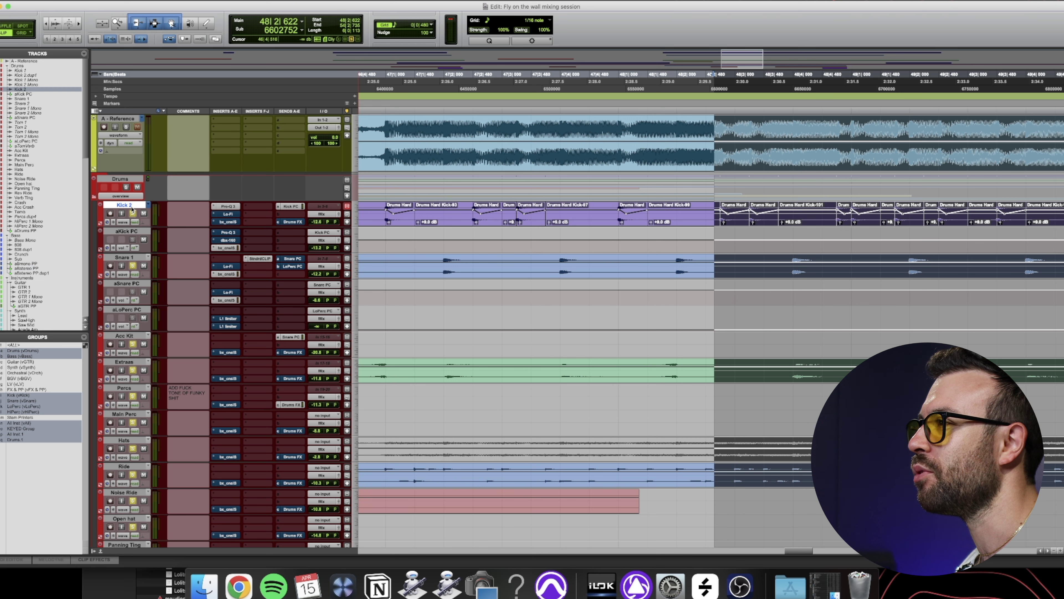
{"action": "left_click", "coordinate": [132, 206]}
{"action": "left_click", "coordinate": [133, 204]}
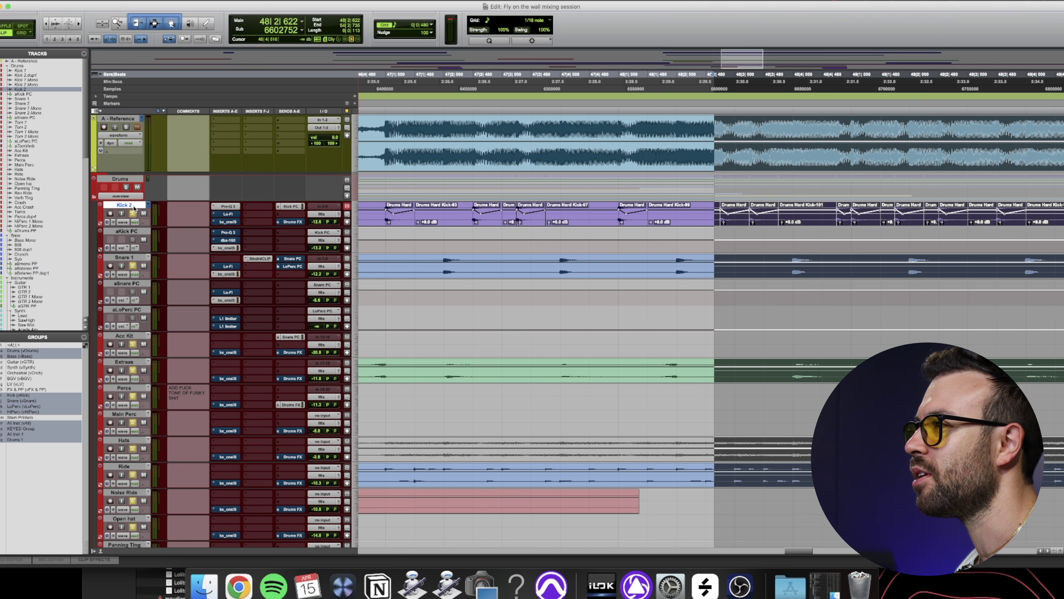
{"action": "left_click", "coordinate": [135, 204]}
{"action": "left_click", "coordinate": [134, 206]}
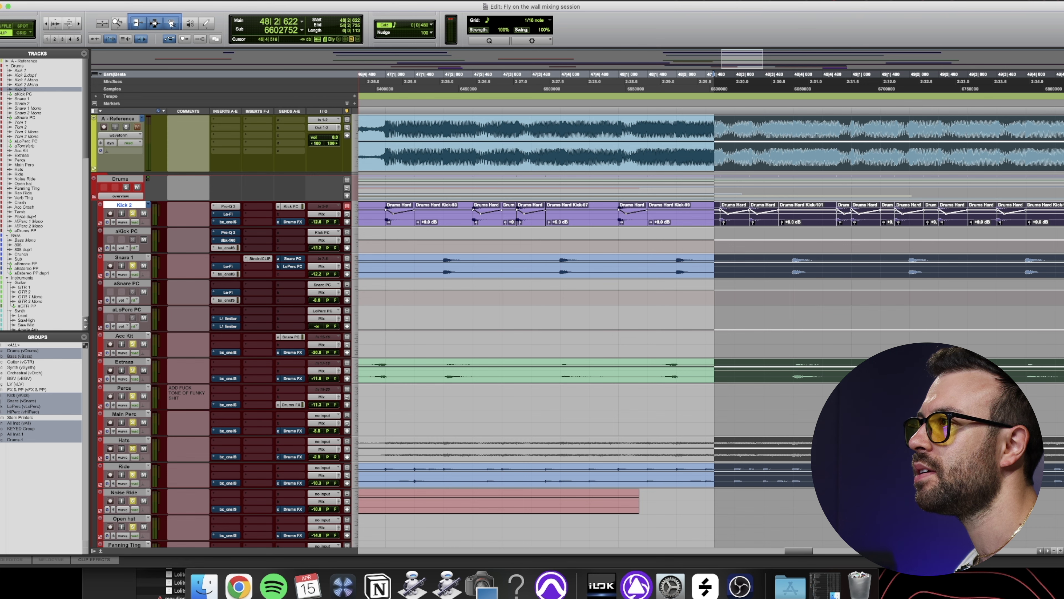
{"action": "left_click", "coordinate": [1, 71]}
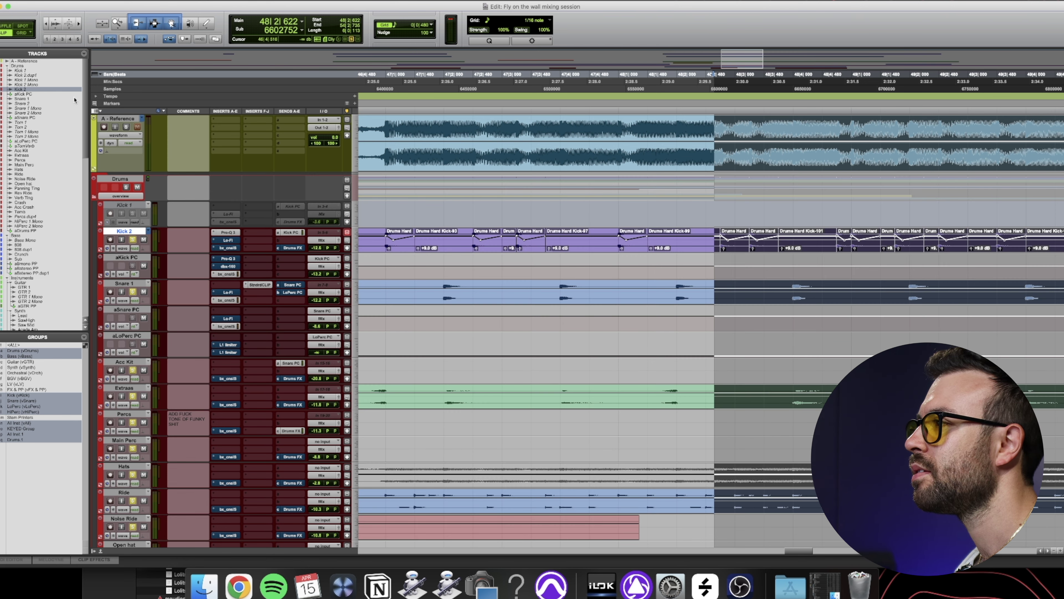
Suspend the track groups and place the hard kick audio from bar 18 beat 3 to bar 27 on Kick 1 as one clip
{"action": "key", "text": "r"}
{"action": "key", "text": "r"}
{"action": "key", "text": "r"}
{"action": "key", "text": "r"}
{"action": "key", "text": "r"}
{"action": "key", "text": "r"}
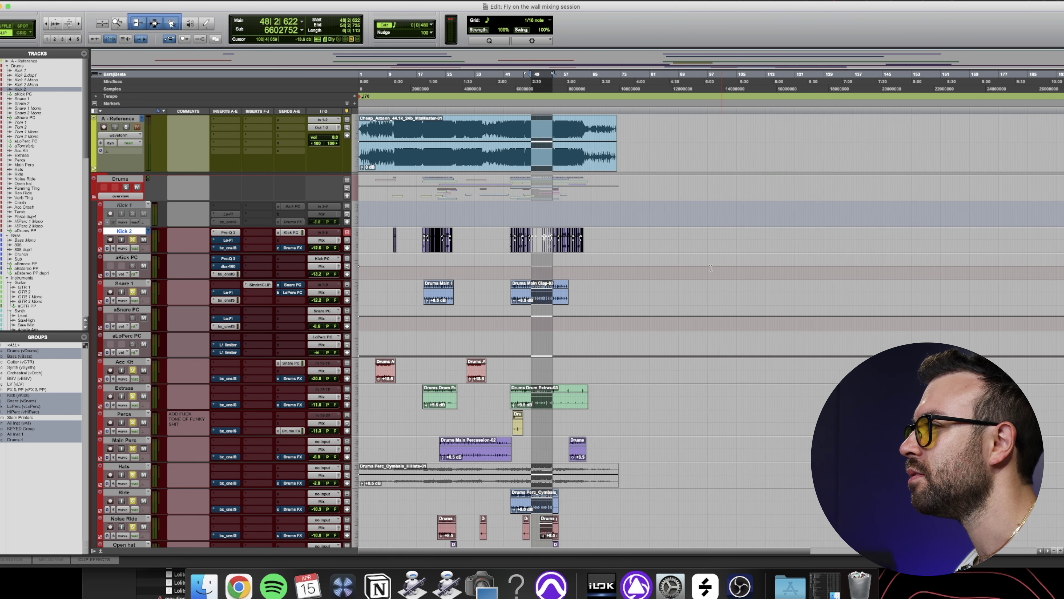
{"action": "key", "text": "t"}
{"action": "key", "text": "t"}
{"action": "key", "text": "t"}
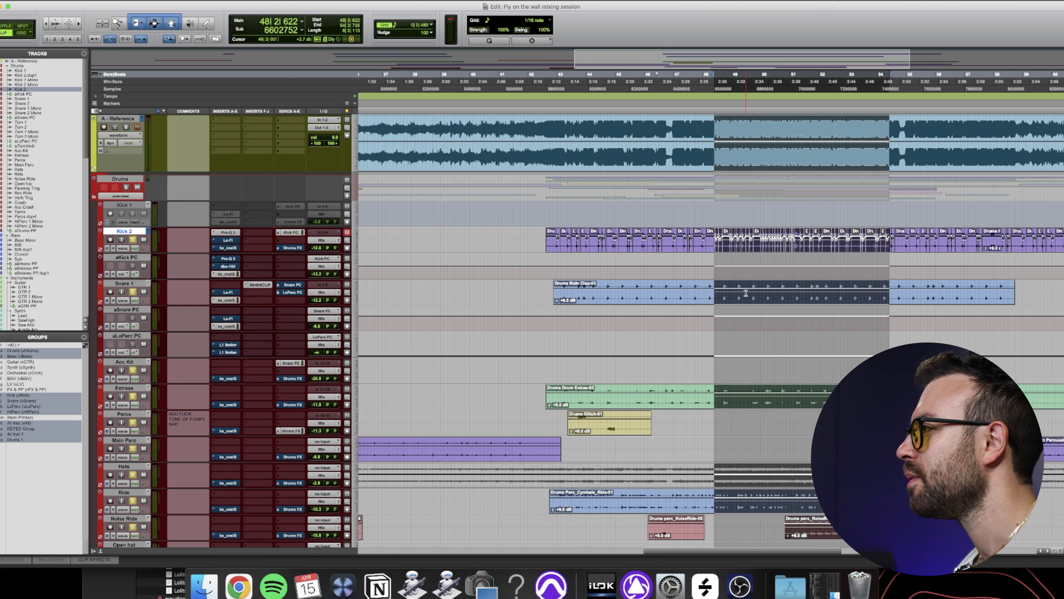
{"action": "scroll", "coordinate": [746, 293], "scroll_direction": "left", "scroll_amount": 10}
{"action": "left_click", "coordinate": [575, 248]}
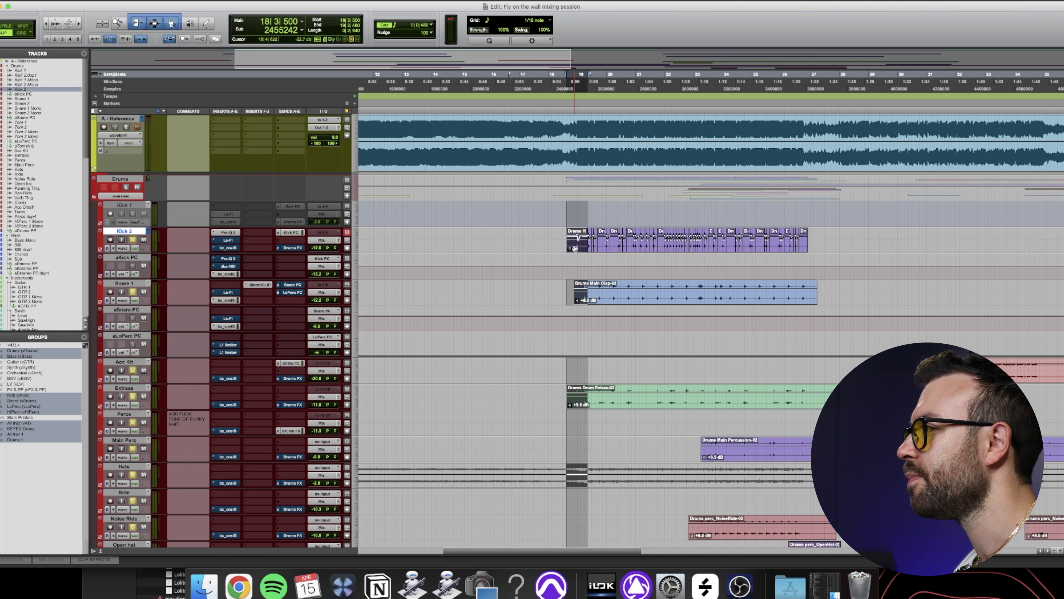
{"action": "key", "text": "super+shift+g"}
{"action": "left_click", "coordinate": [529, 238]}
{"action": "left_click_drag", "start_coordinate": [577, 251], "coordinate": [807, 237]}
Make the Kick 1 track active and solo it
{"action": "right_click", "coordinate": [124, 209]}
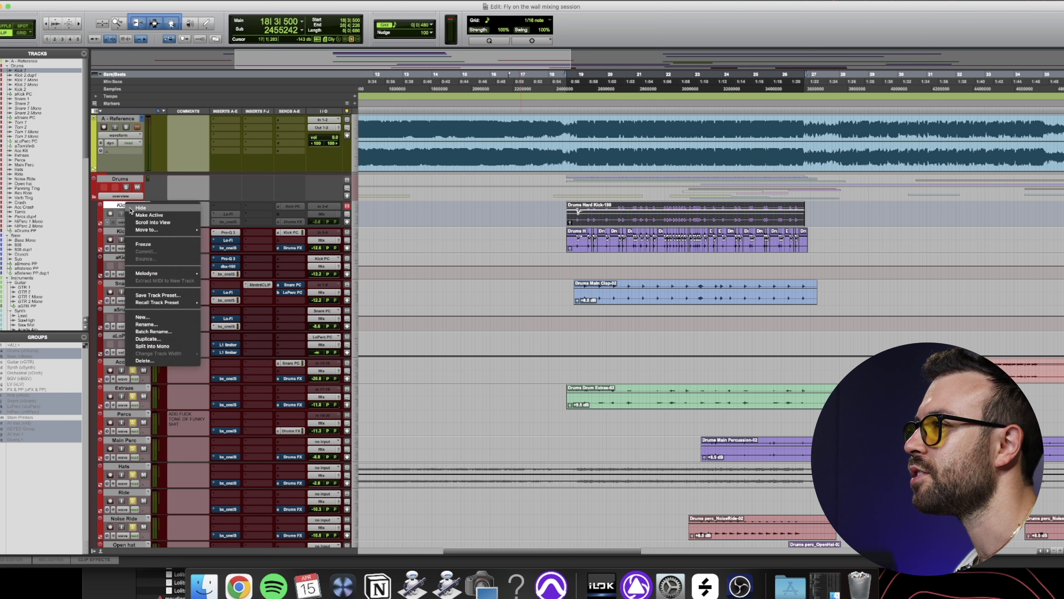
{"action": "left_click", "coordinate": [126, 217]}
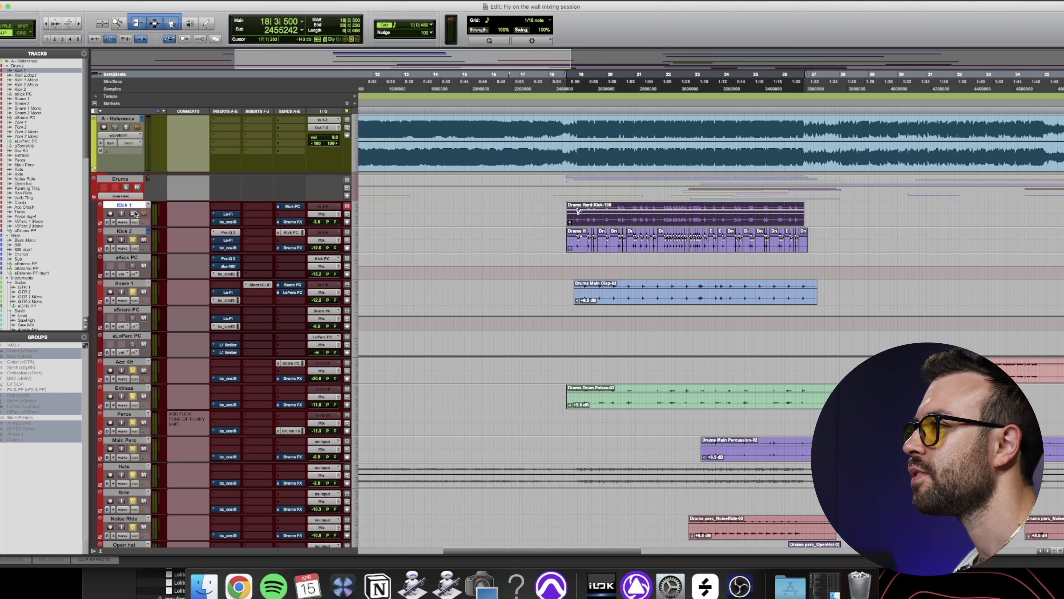
{"action": "left_click", "coordinate": [132, 213], "text": "super"}
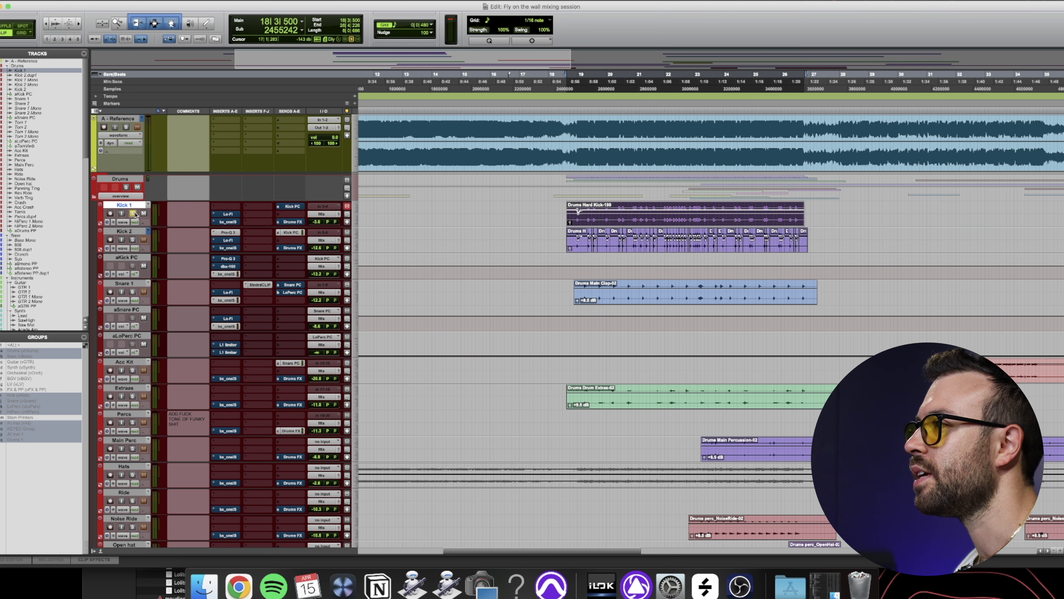
Play the kicks from bar 20 and switch the solo from Kick 1 to Kick 2 to compare their sound
{"action": "left_click", "coordinate": [612, 85]}
{"action": "key", "text": "space"}
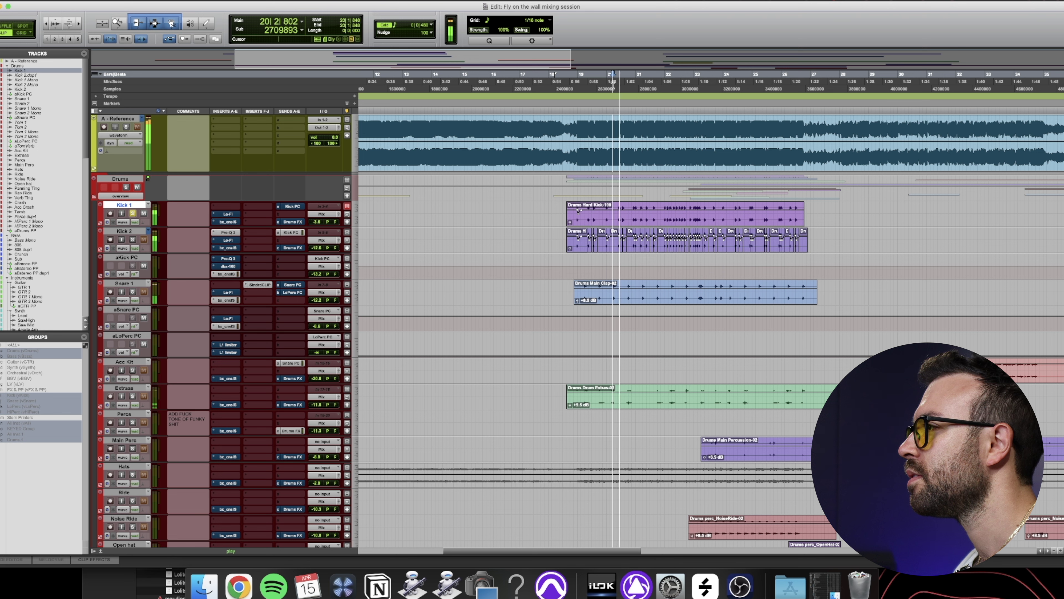
{"action": "left_click", "coordinate": [132, 240]}
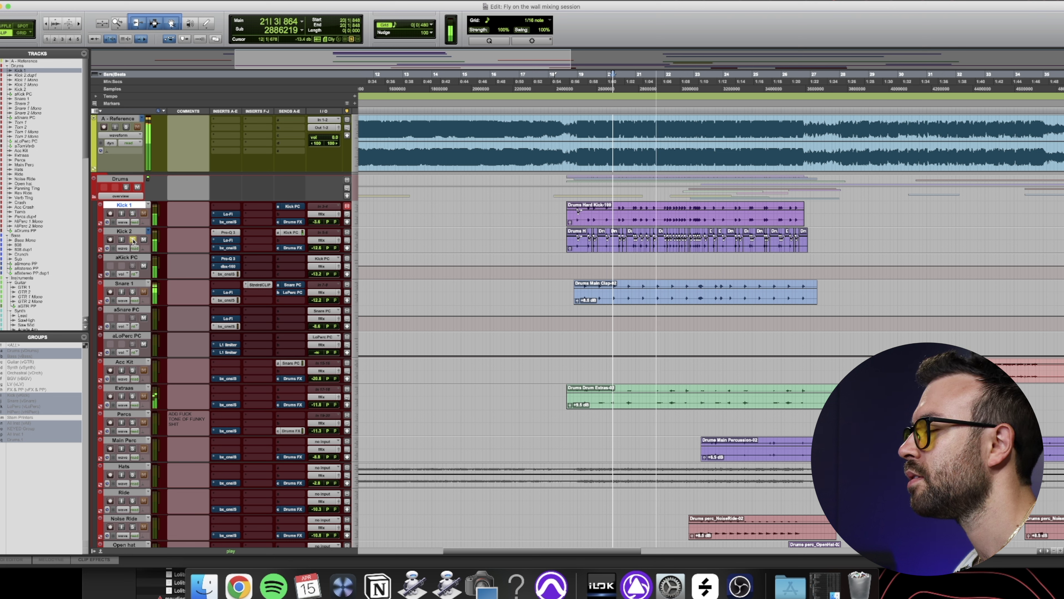
{"action": "key", "text": "space"}
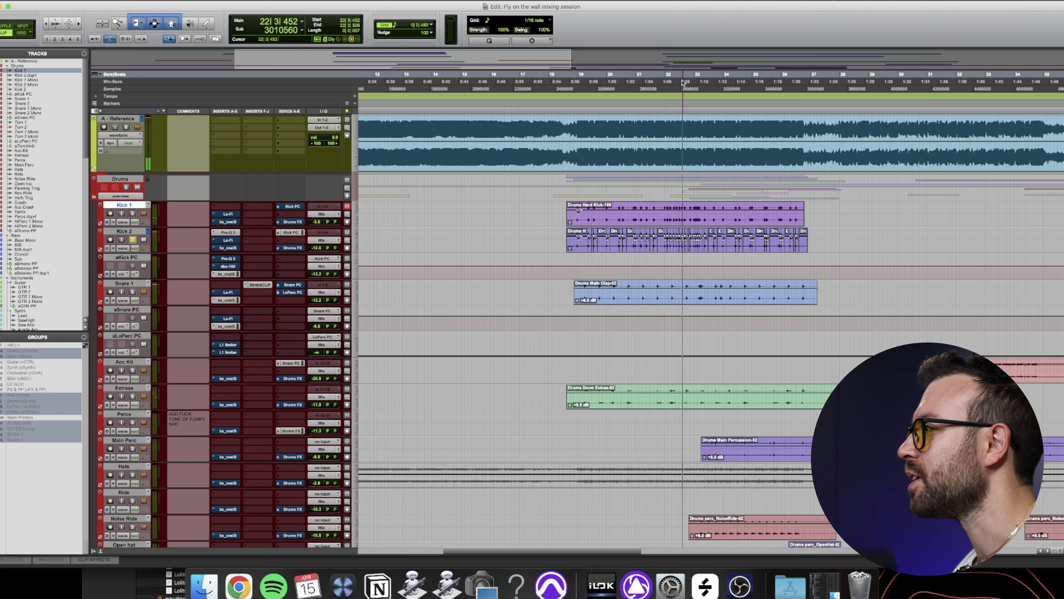
Examine the Kick 1 and Kick 2 waveforms around bar 22 beat 2 and lower the Kick 1 track's volume
{"action": "left_click_drag", "start_coordinate": [683, 84], "coordinate": [677, 85]}
{"action": "key", "text": "t"}
{"action": "key", "text": "t"}
{"action": "key", "text": "t"}
{"action": "key", "text": "t"}
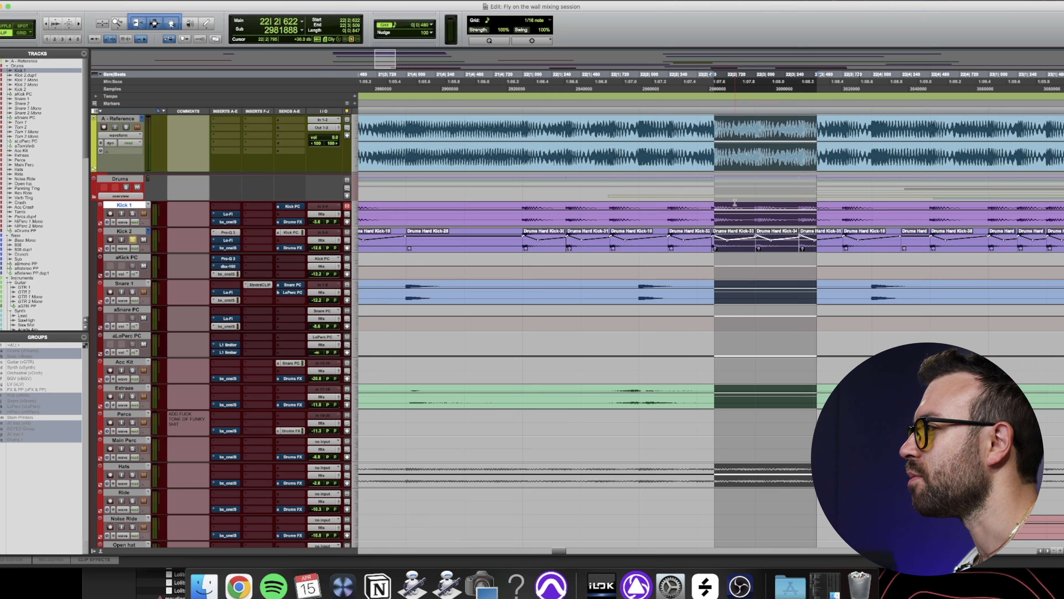
{"action": "left_click_drag", "start_coordinate": [748, 206], "coordinate": [656, 215]}
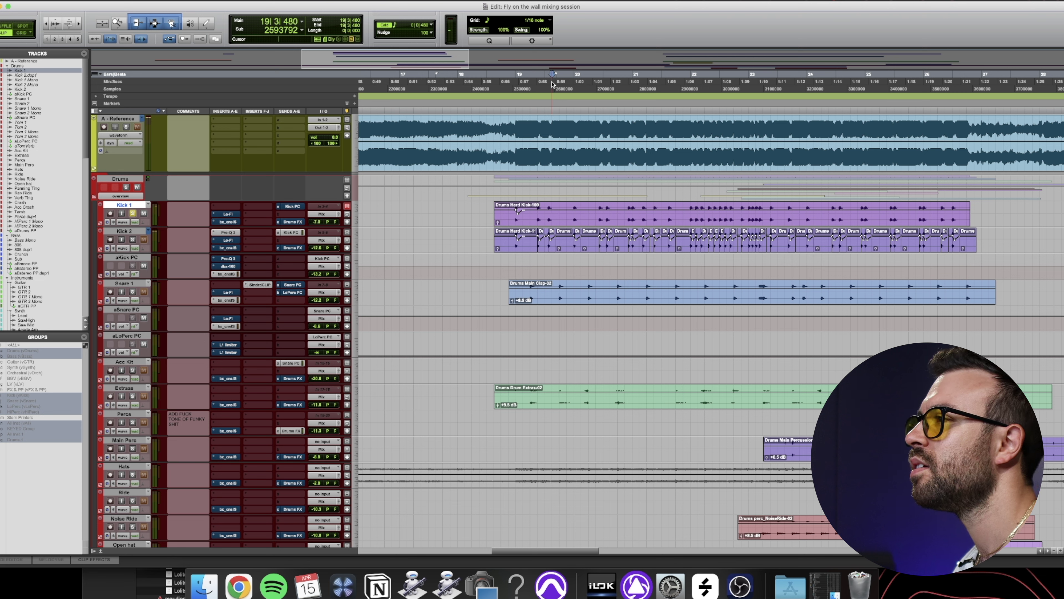
Play from bar 19 beat 3 and compare the lowered Kick 1 with Kick 2 by switching the solo
{"action": "key", "text": "space"}
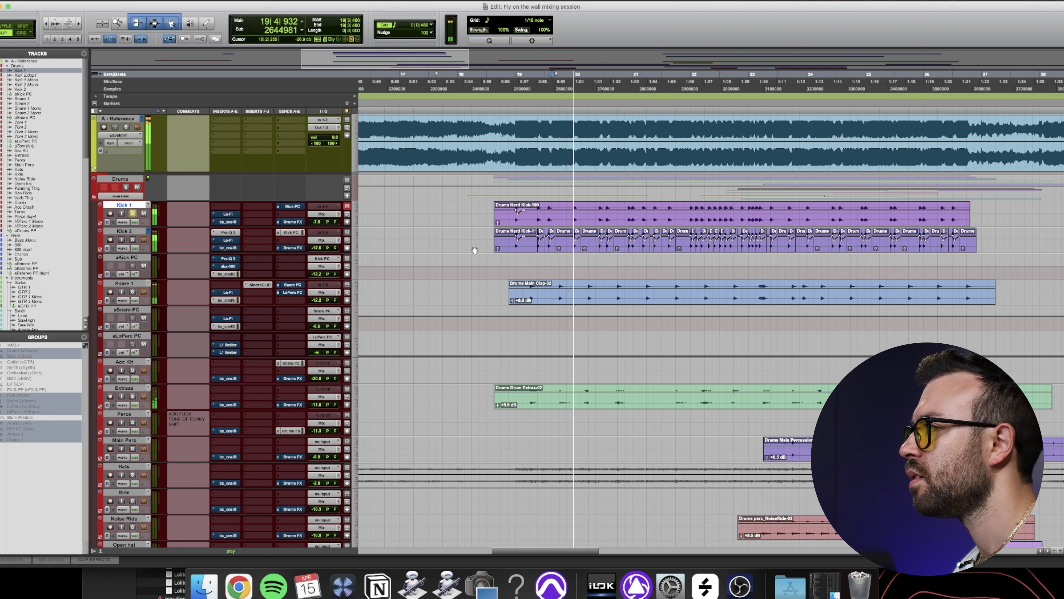
{"action": "left_click", "coordinate": [133, 240]}
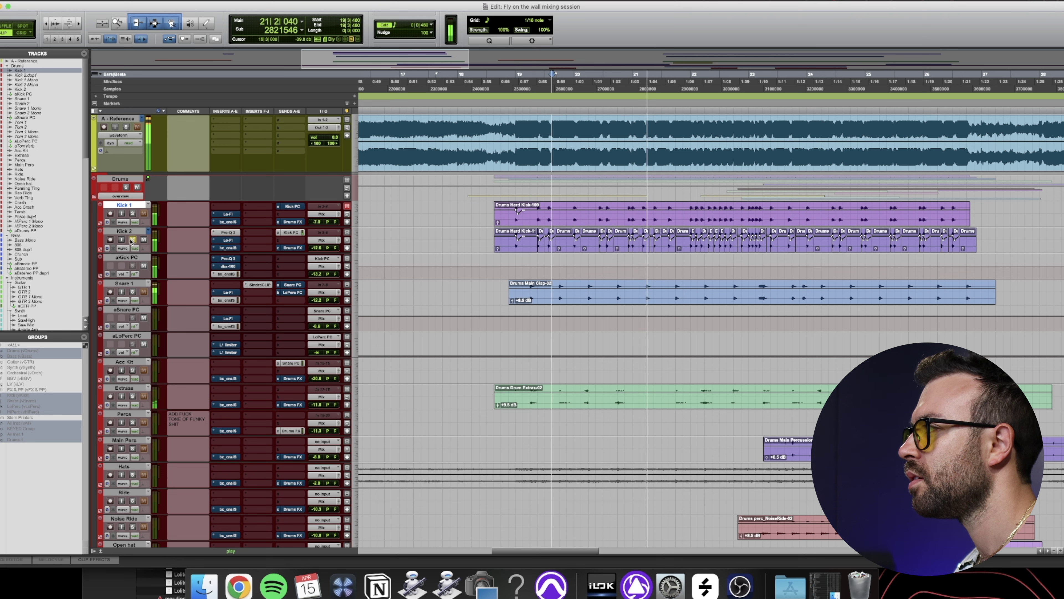
{"action": "key", "text": "space"}
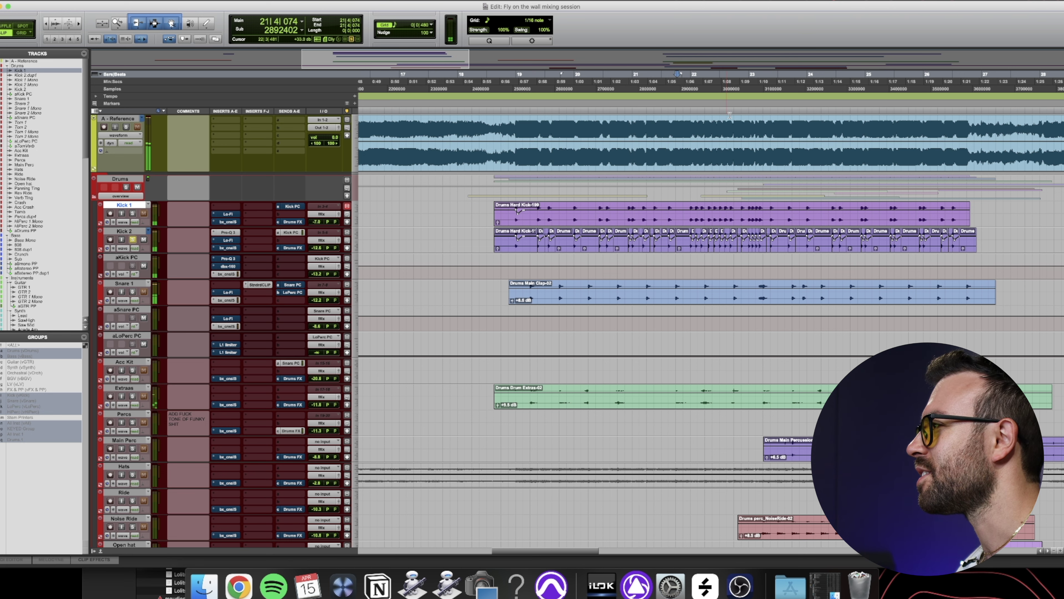
Loop the short passage from bar 22 beat 4 into bar 23 and alternate the solo between Kick 1 and Kick 2
{"action": "left_click_drag", "start_coordinate": [762, 80], "coordinate": [750, 87]}
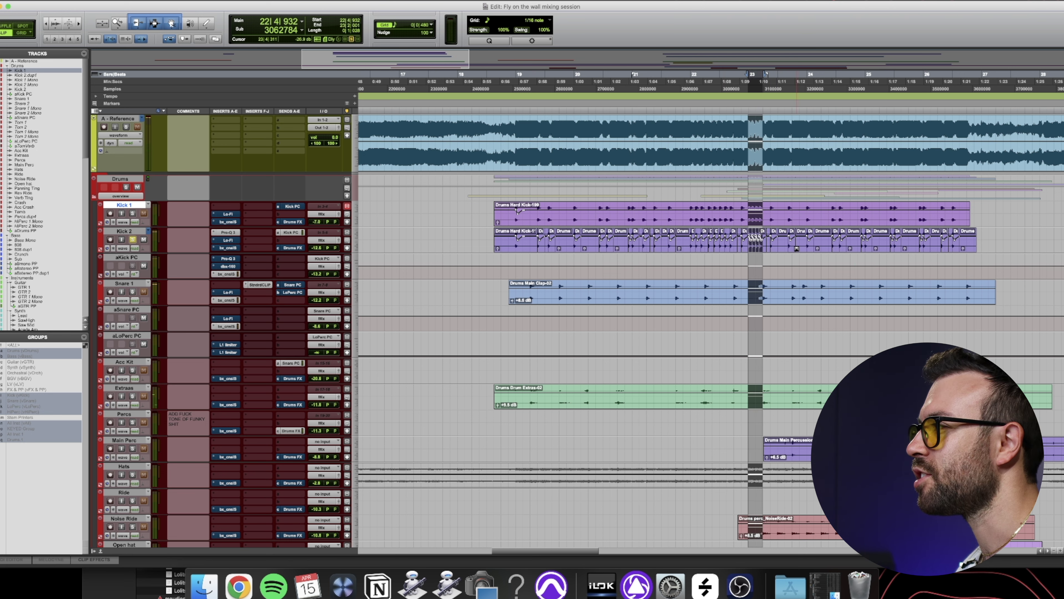
{"action": "key", "text": "alt+f"}
{"action": "key", "text": "space"}
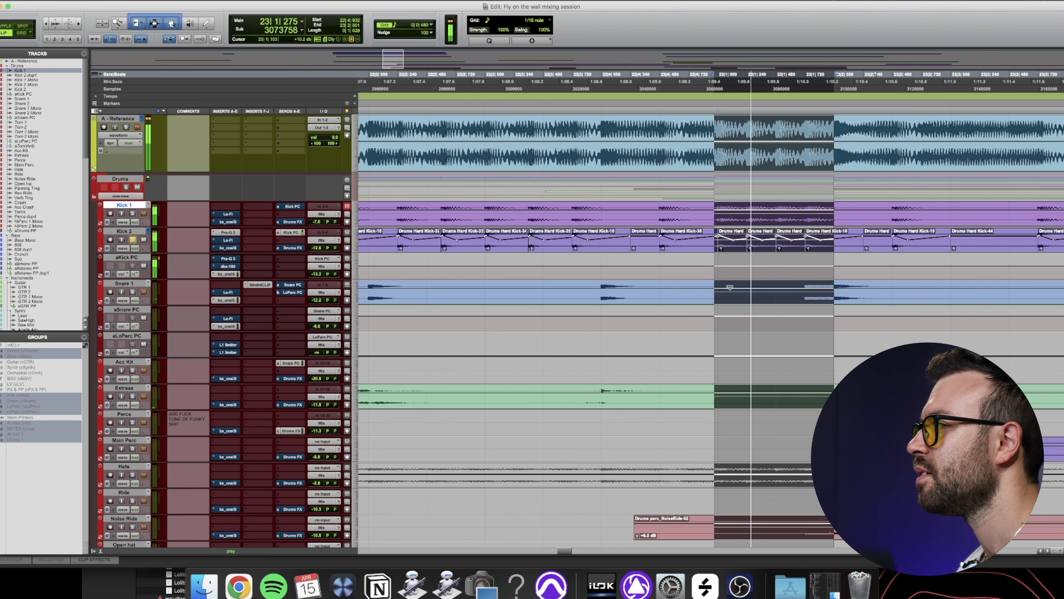
{"action": "left_click", "coordinate": [134, 213]}
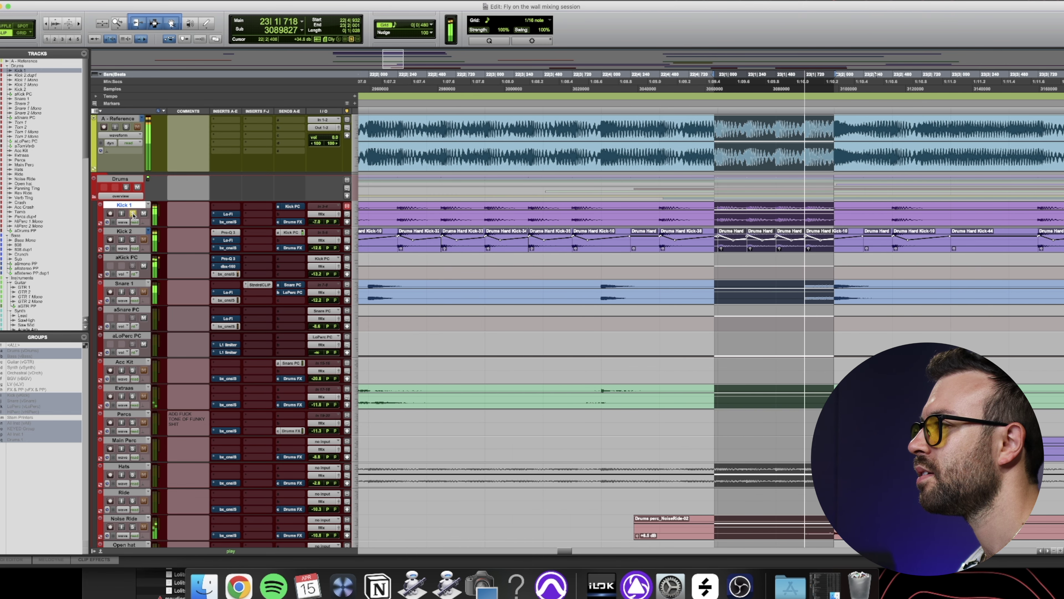
{"action": "left_click", "coordinate": [133, 240]}
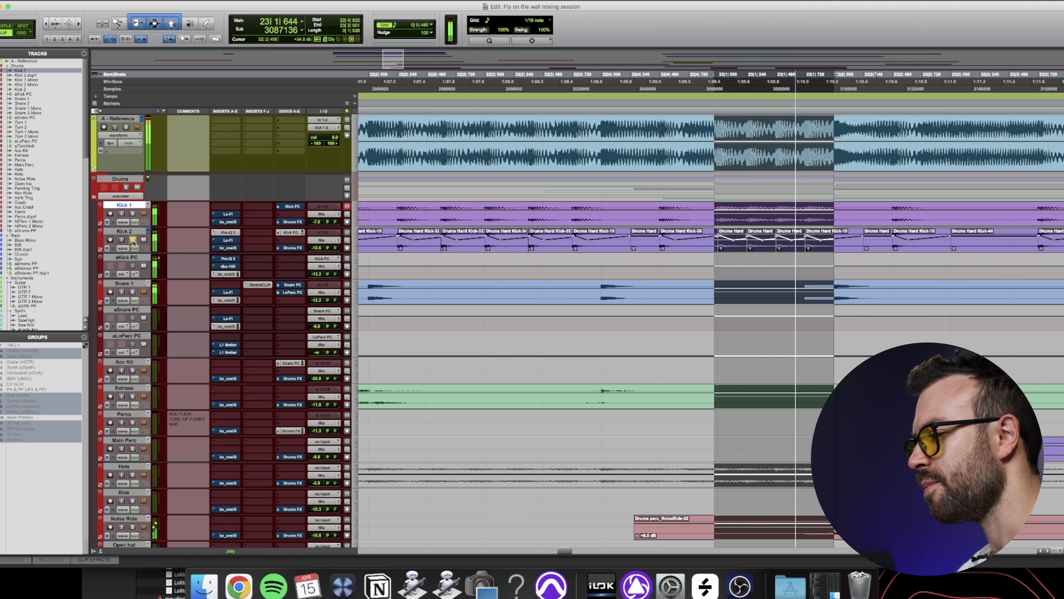
{"action": "key", "text": "space"}
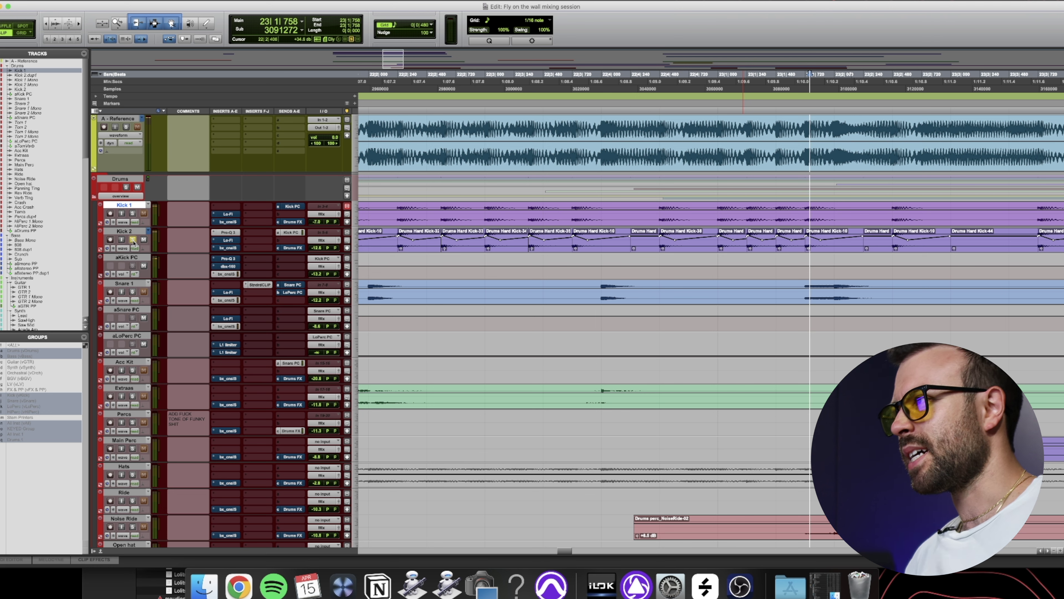
Make the Kick 1 track inactive again after checking the kick clips following bar 23
{"action": "scroll", "coordinate": [432, 334], "scroll_direction": "right", "scroll_amount": 10}
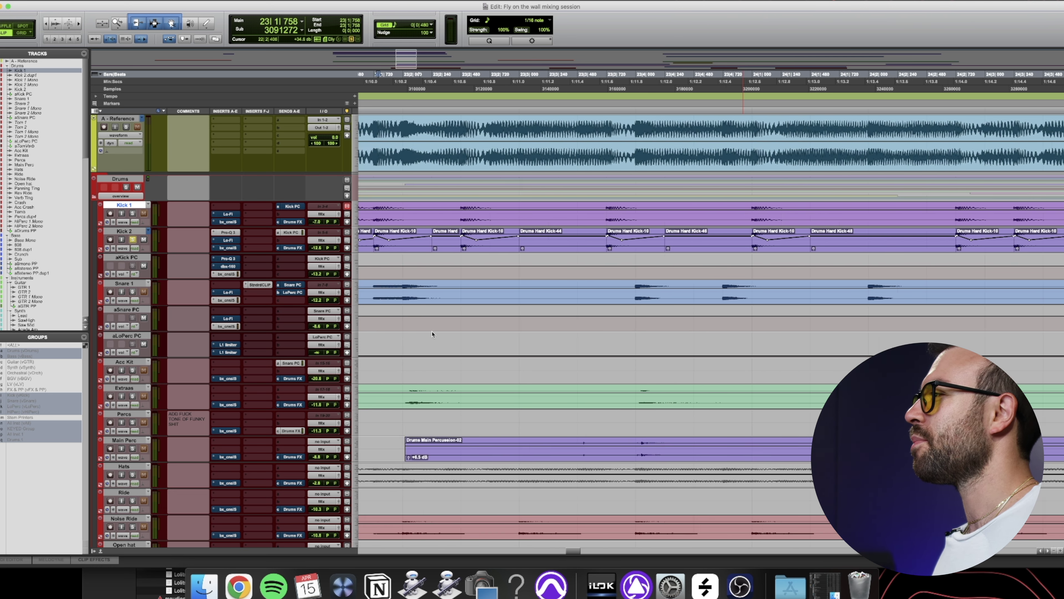
{"action": "key", "text": "r"}
{"action": "key", "text": "r"}
{"action": "key", "text": "r"}
{"action": "key", "text": "r"}
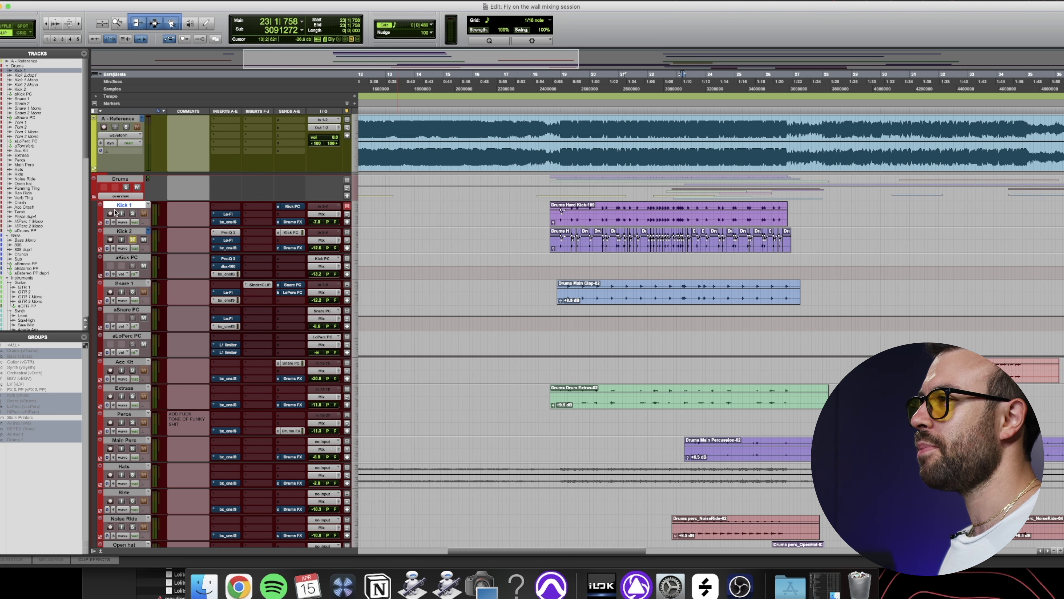
{"action": "right_click", "coordinate": [129, 205]}
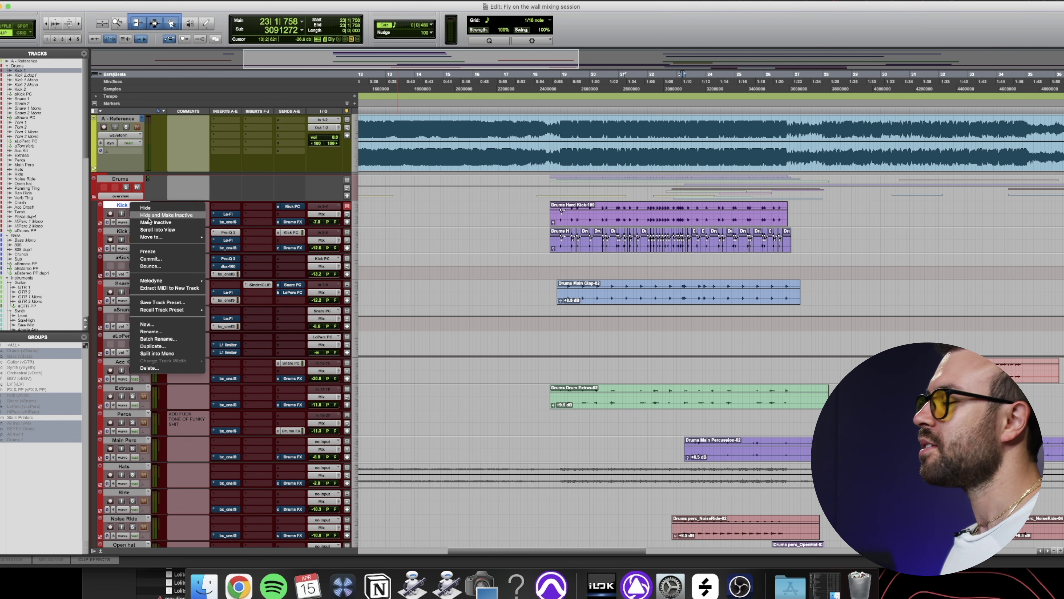
{"action": "left_click", "coordinate": [149, 221]}
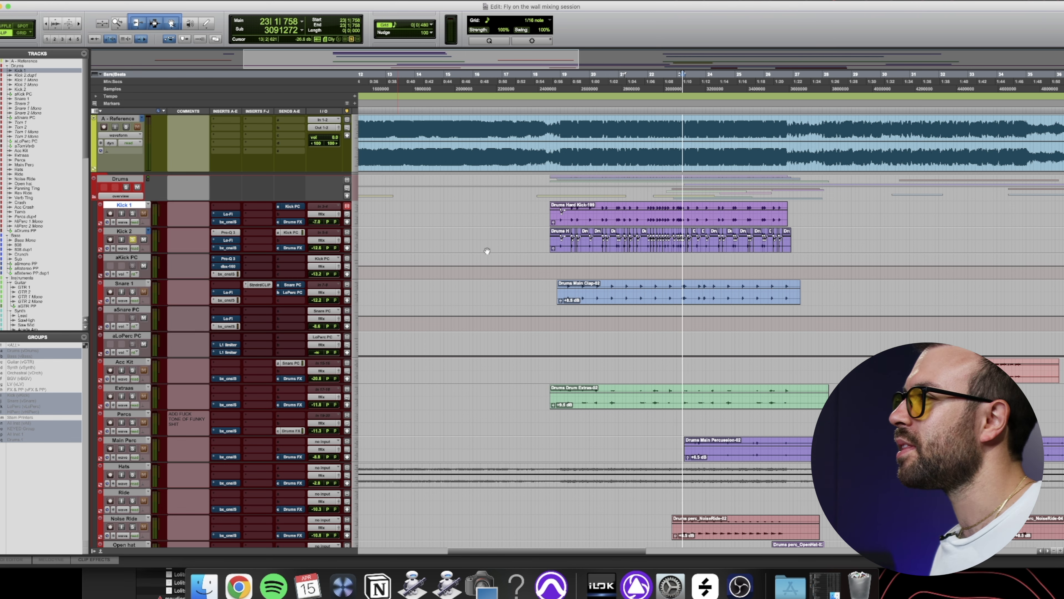
{"action": "scroll", "coordinate": [498, 268], "scroll_direction": "down", "scroll_amount": 5}
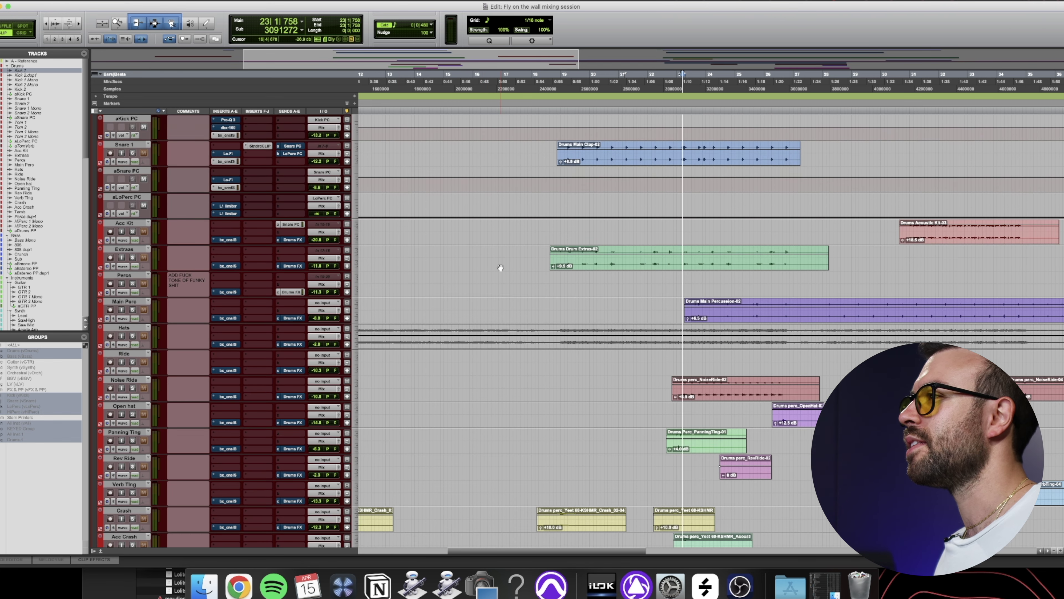
Examine the REDD37-51 and CLA-76 plug-in settings on the aBstereo PP track in the bass section
{"action": "key", "text": "r"}
{"action": "key", "text": "r"}
{"action": "key", "text": "r"}
{"action": "key", "text": "t"}
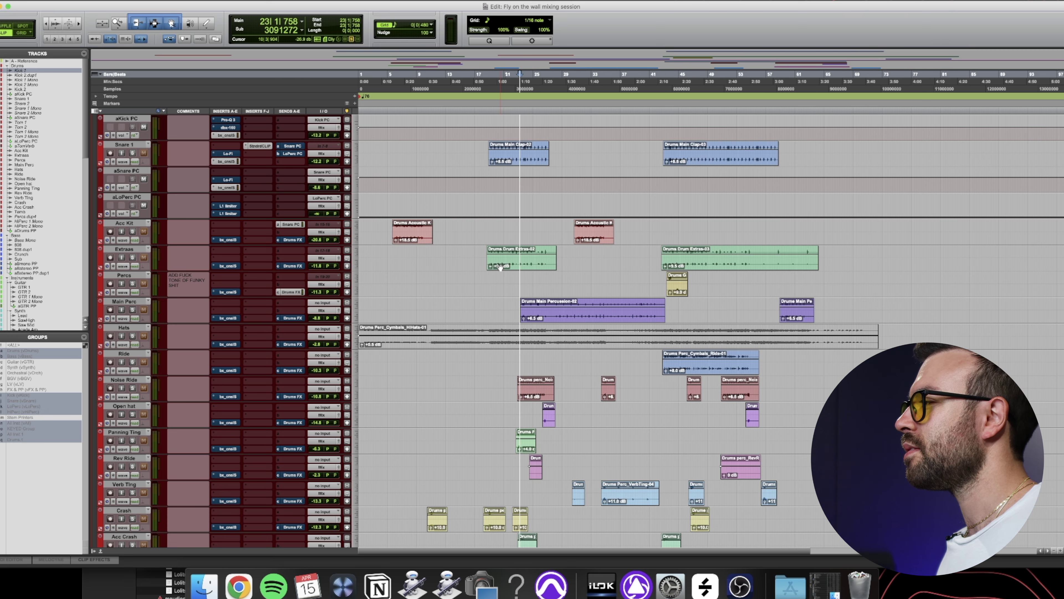
{"action": "scroll", "coordinate": [501, 267], "scroll_direction": "down", "scroll_amount": 10}
{"action": "scroll", "coordinate": [501, 268], "scroll_direction": "down", "scroll_amount": 6}
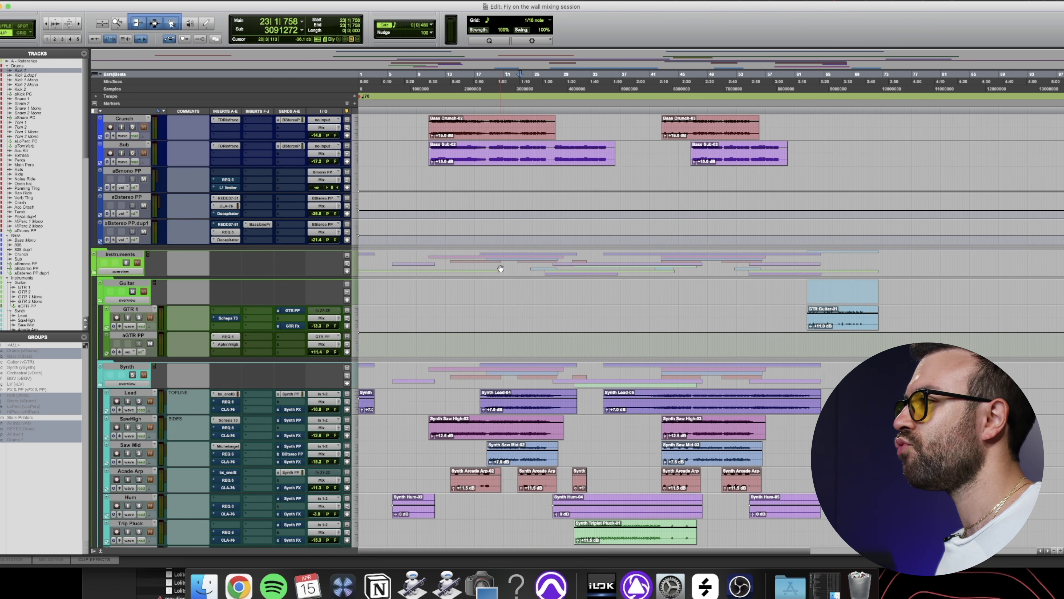
{"action": "scroll", "coordinate": [501, 268], "scroll_direction": "up", "scroll_amount": 2}
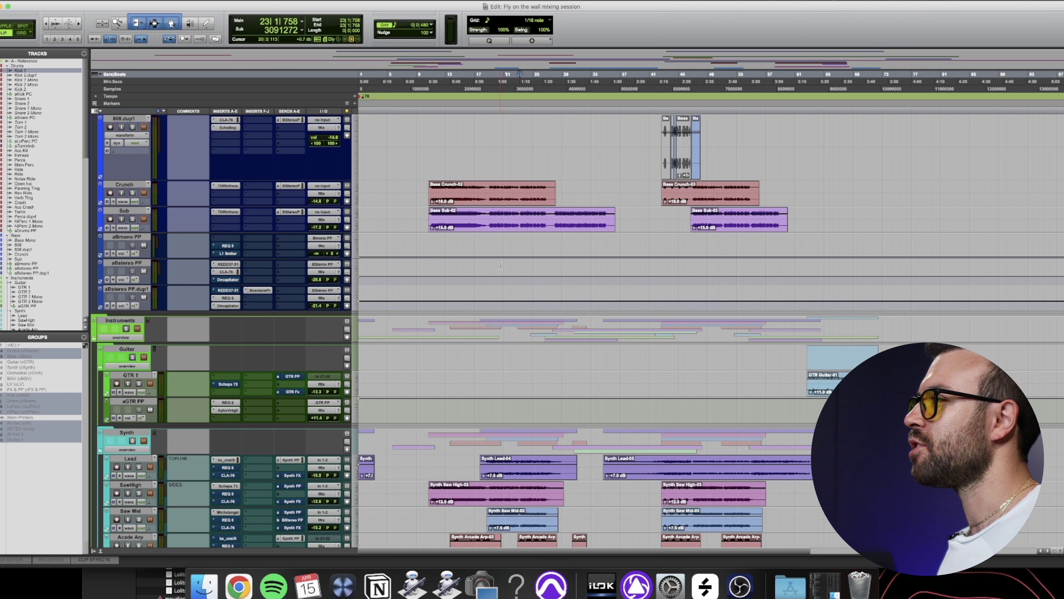
{"action": "left_click", "coordinate": [134, 263]}
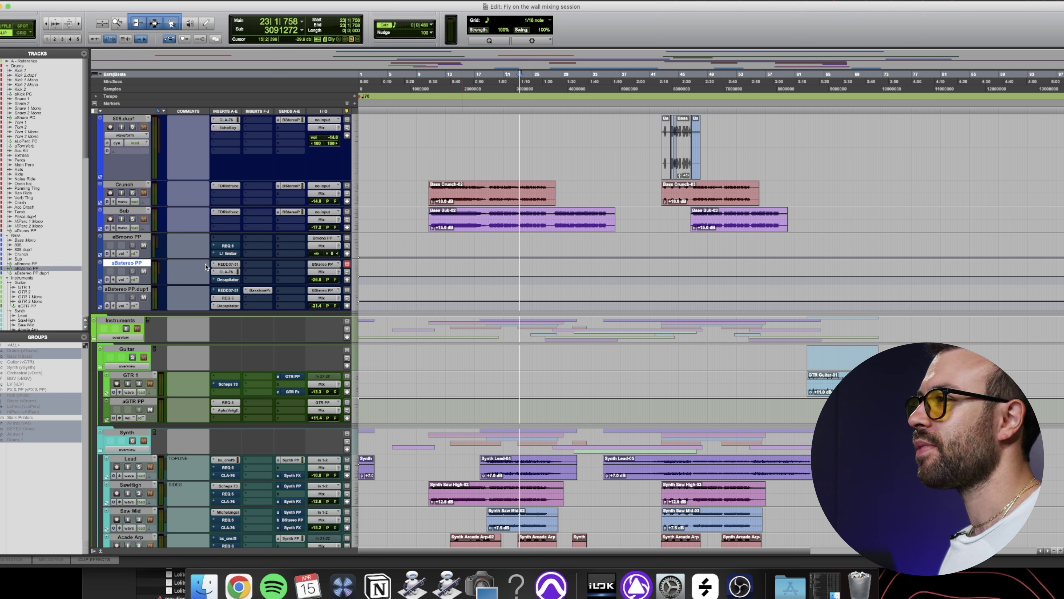
{"action": "left_click", "coordinate": [224, 264]}
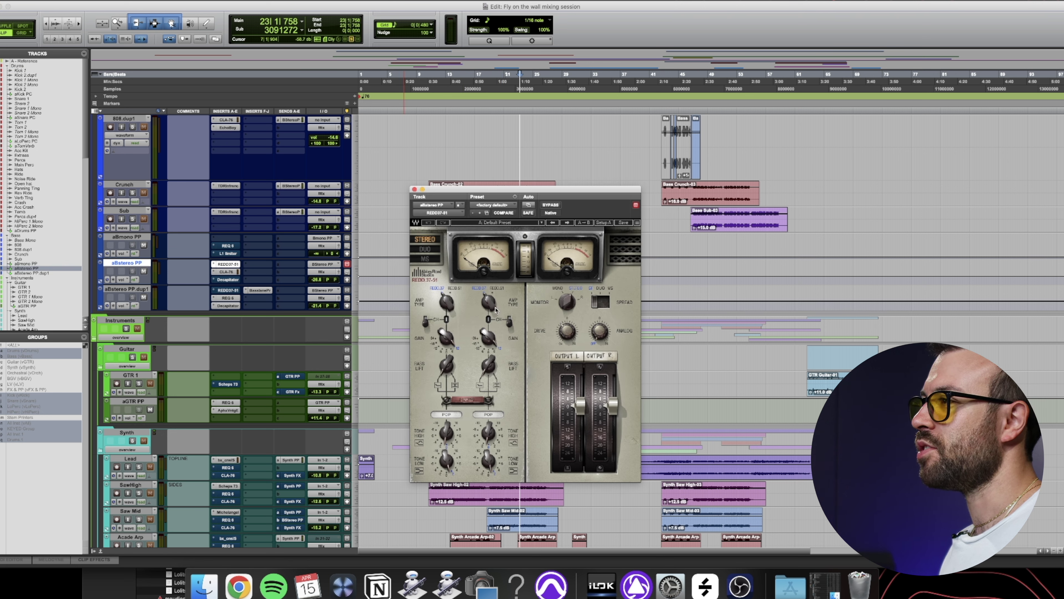
{"action": "left_click", "coordinate": [231, 272]}
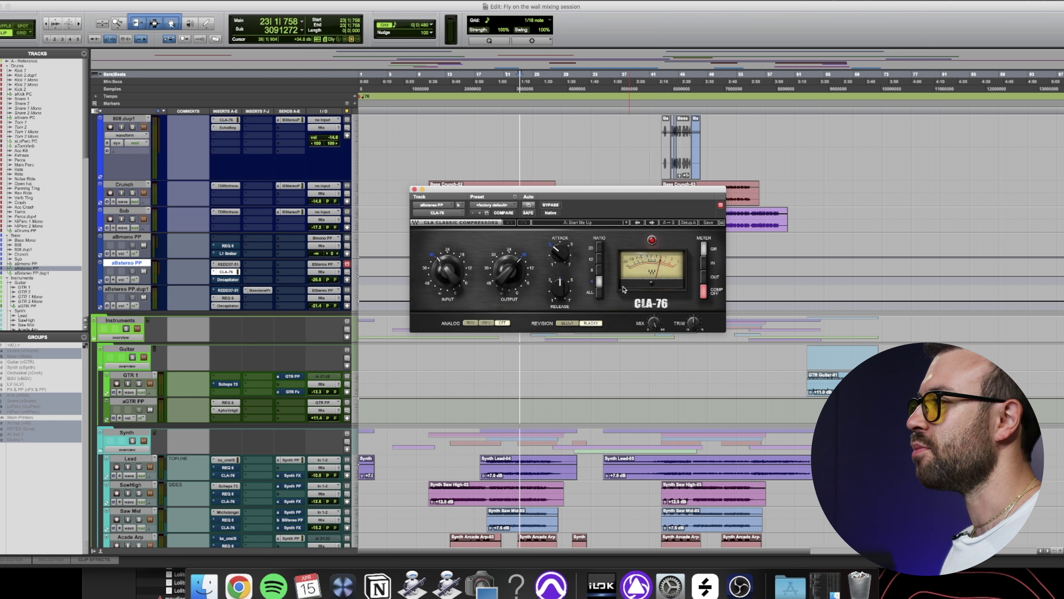
{"action": "left_click", "coordinate": [415, 189]}
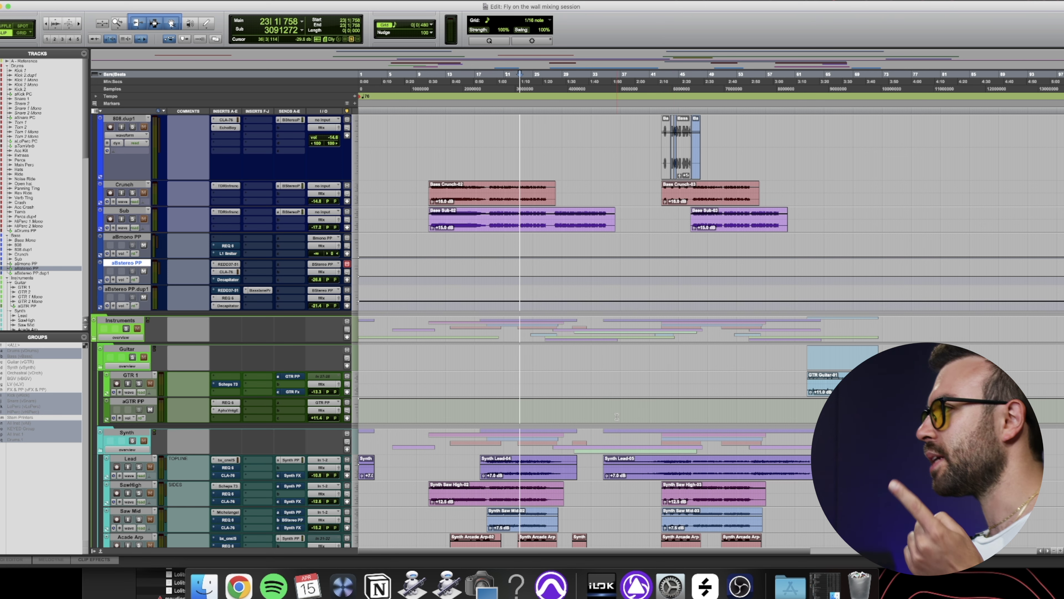
Select the timeline range from bar 47 to about bar 54 across the arrangement
{"action": "scroll", "coordinate": [624, 422], "scroll_direction": "down", "scroll_amount": 5}
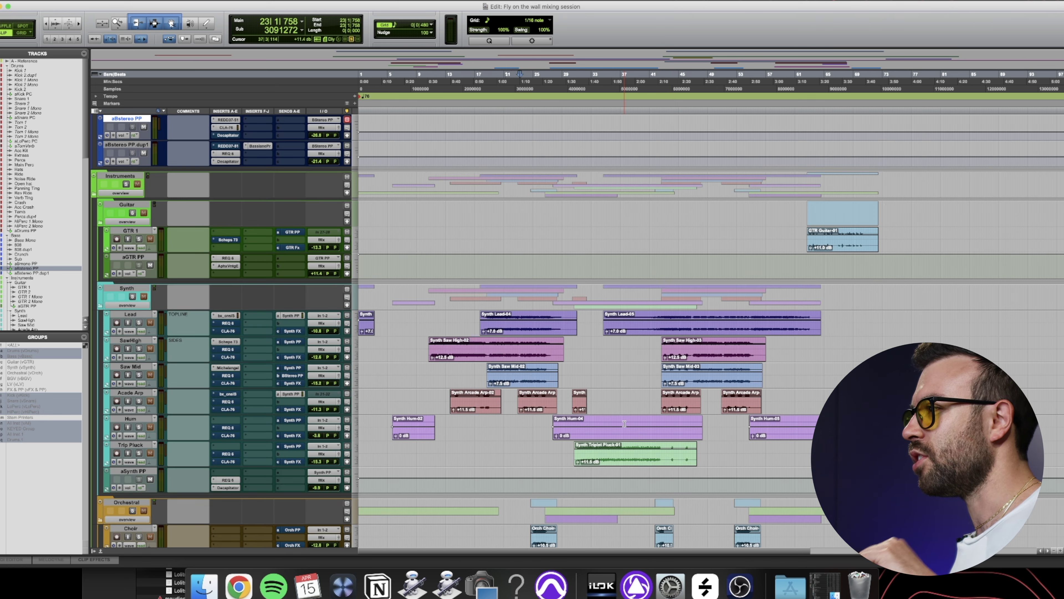
{"action": "scroll", "coordinate": [622, 422], "scroll_direction": "down", "scroll_amount": 13}
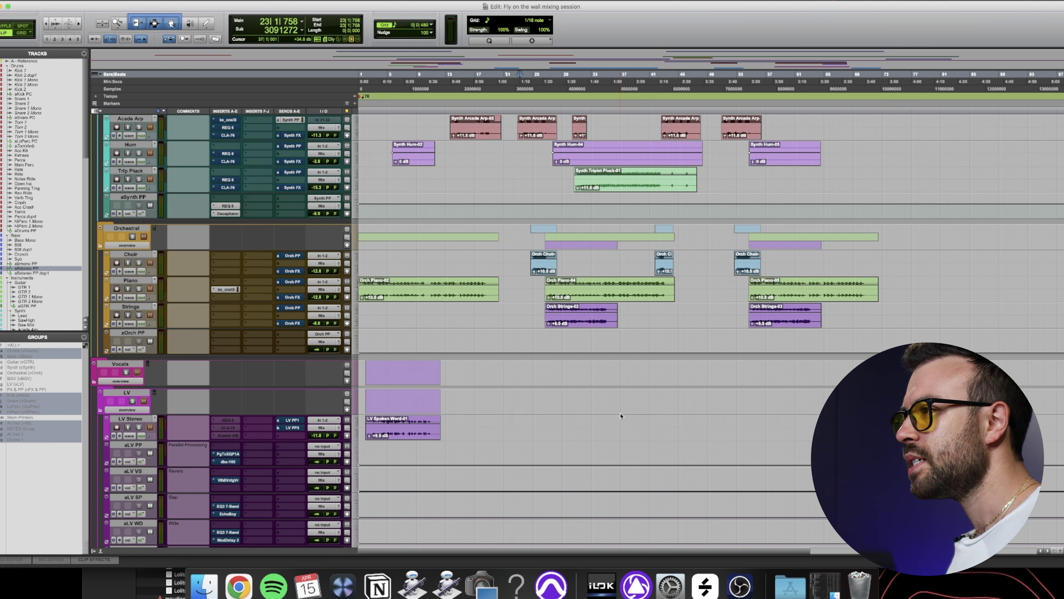
{"action": "scroll", "coordinate": [620, 413], "scroll_direction": "down", "scroll_amount": 8}
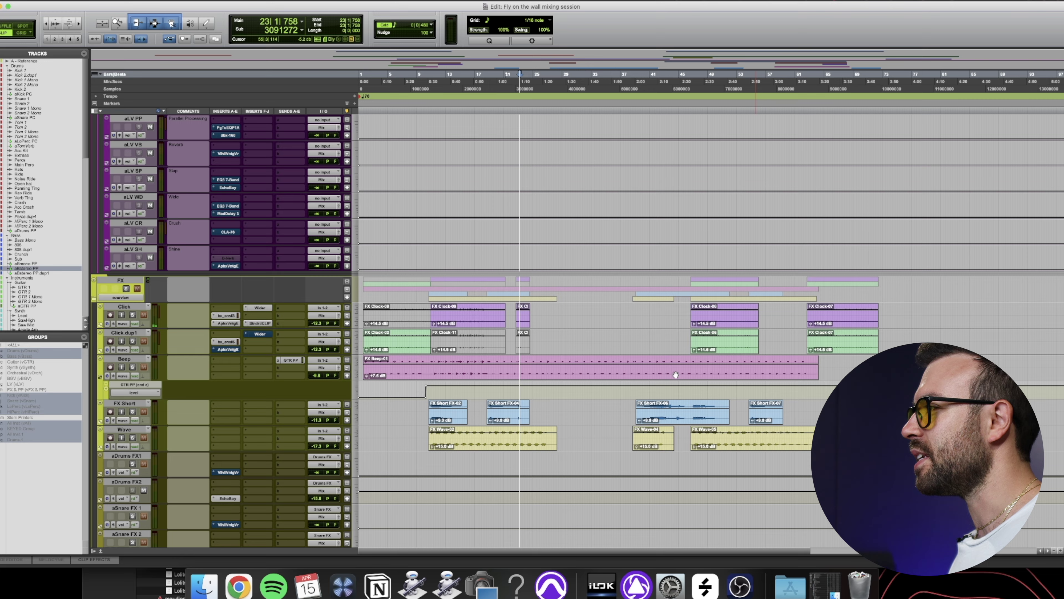
{"action": "scroll", "coordinate": [713, 403], "scroll_direction": "up", "scroll_amount": 20}
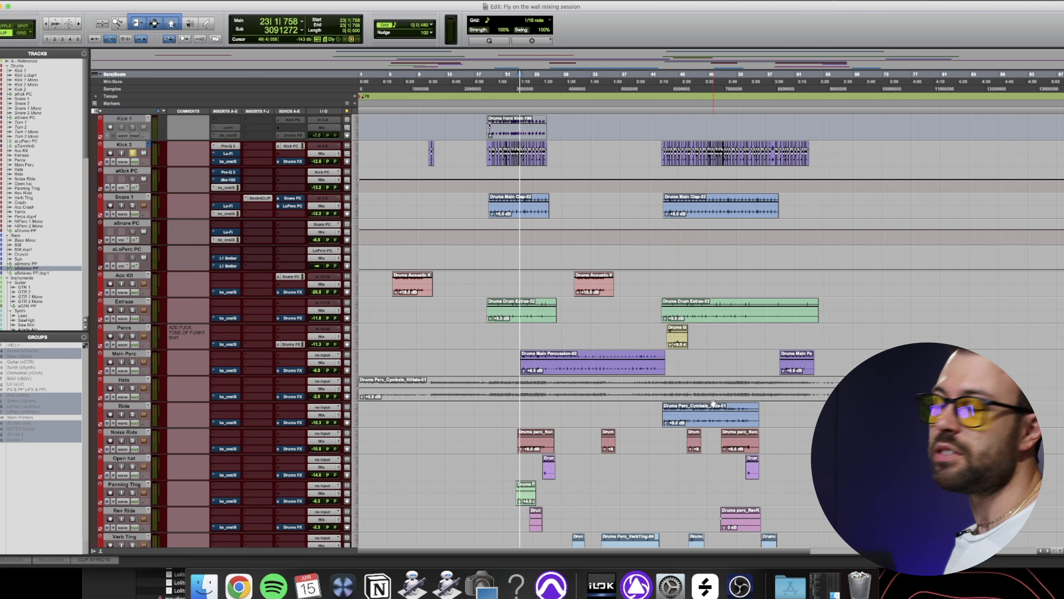
{"action": "scroll", "coordinate": [714, 404], "scroll_direction": "up", "scroll_amount": 3}
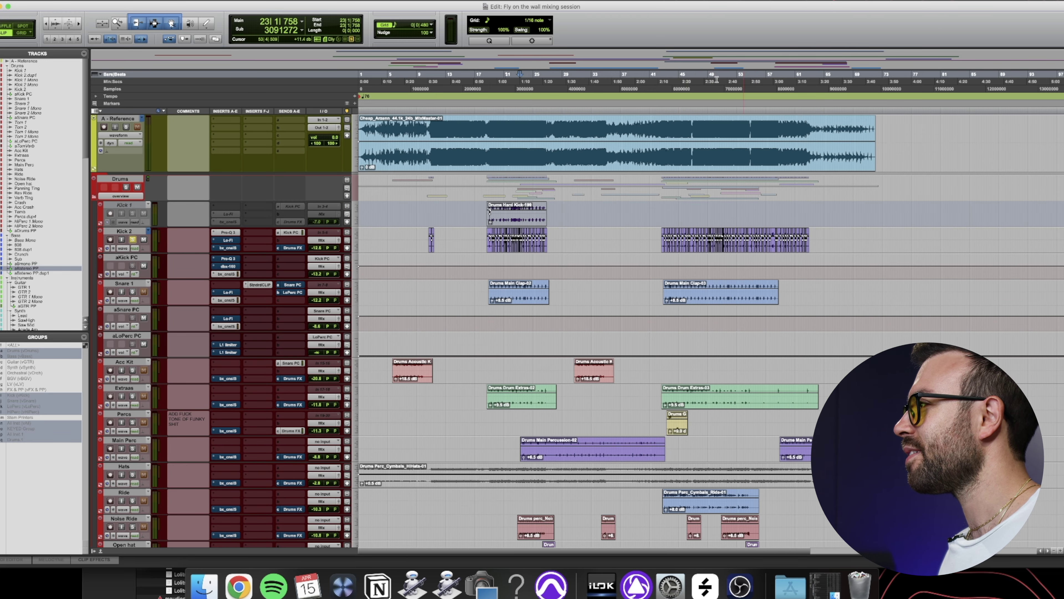
{"action": "left_click_drag", "start_coordinate": [694, 81], "coordinate": [748, 80]}
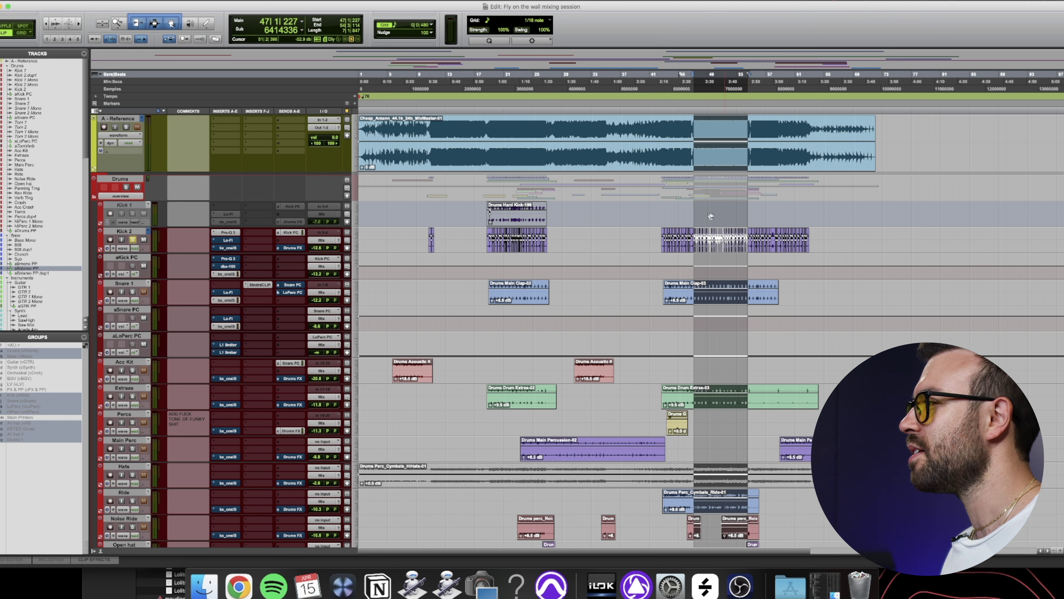
{"action": "key", "text": "t"}
{"action": "key", "text": "t"}
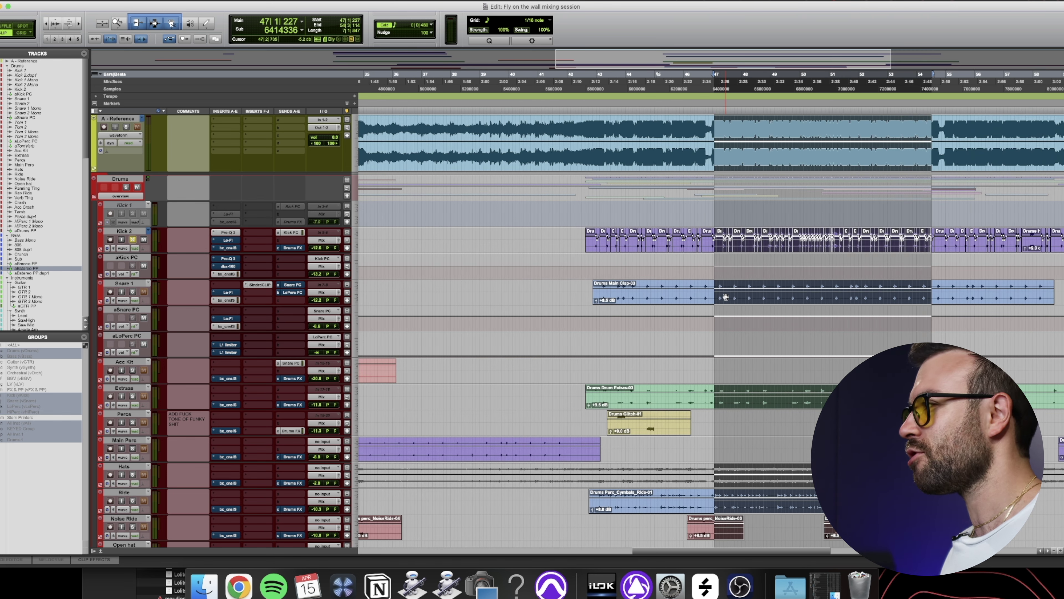